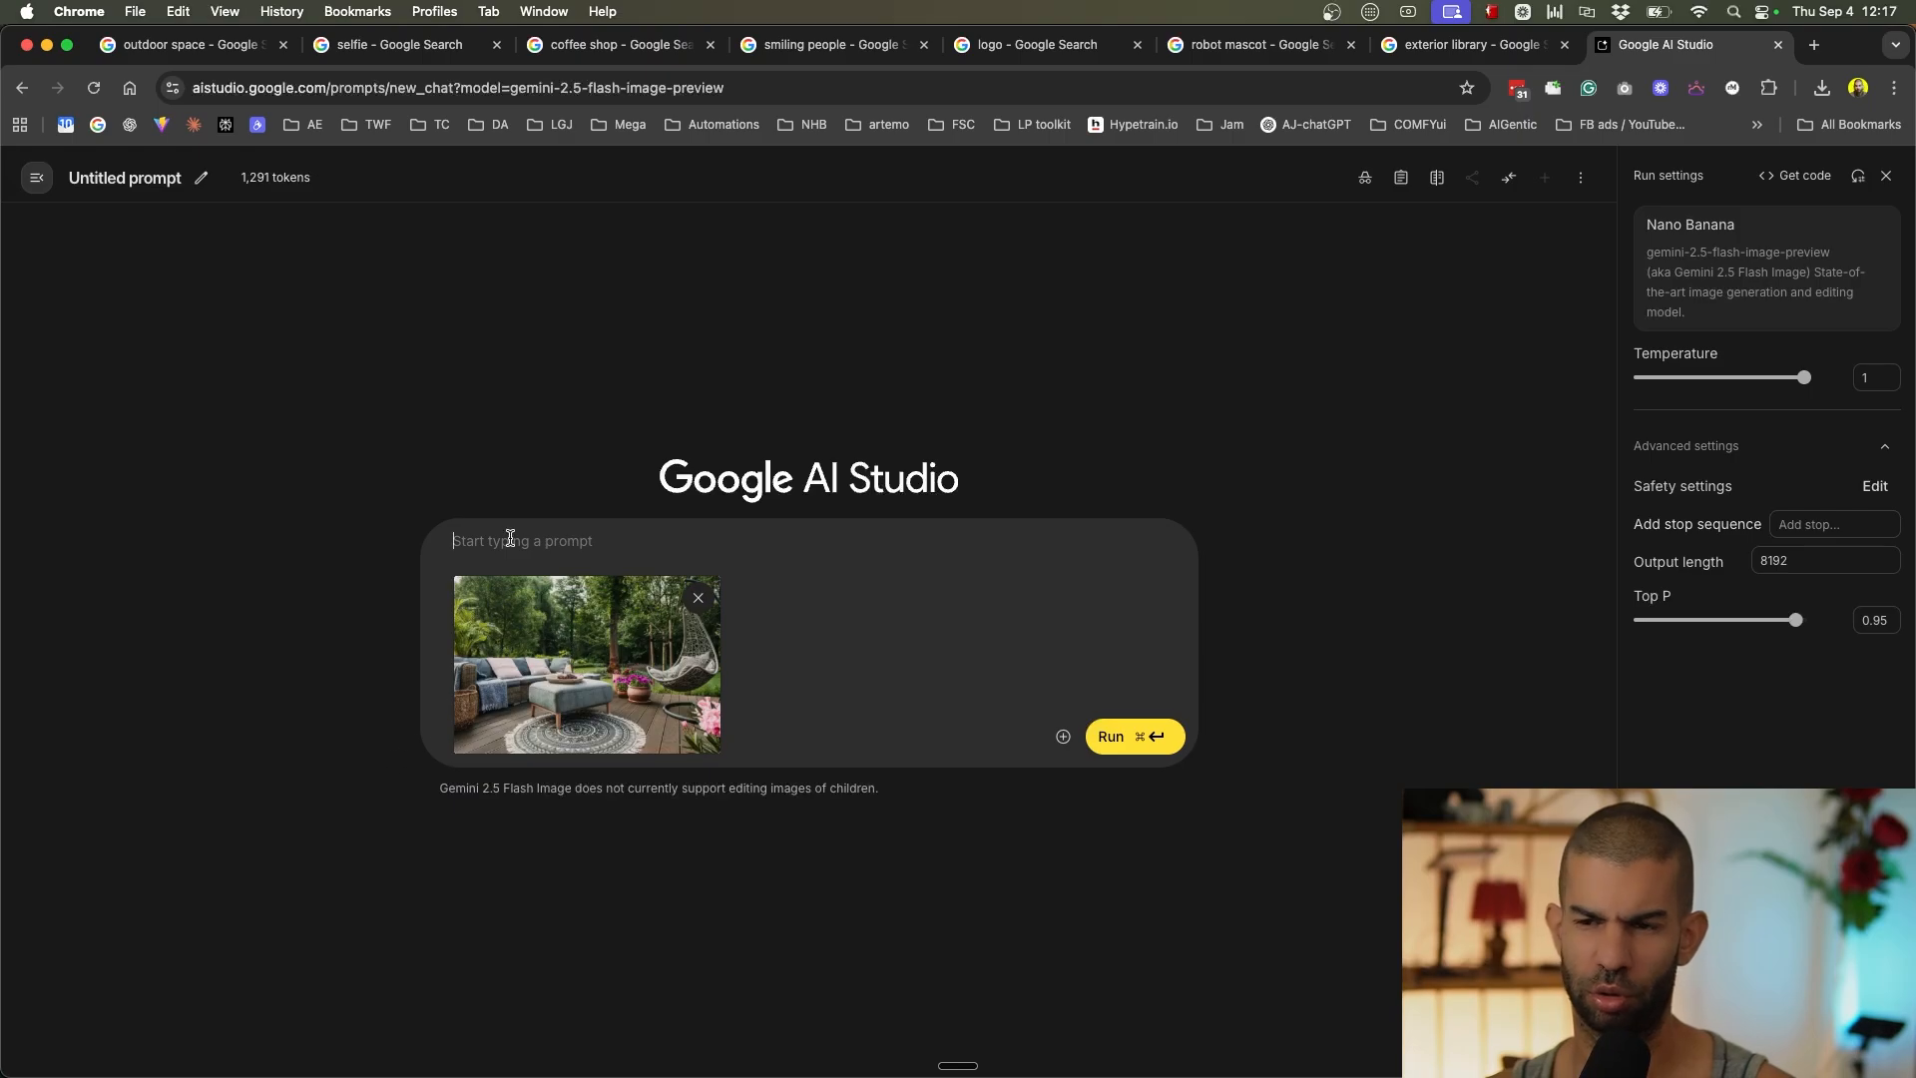
# Prompt the model to edit the attached patio image with "remove the carpet from under the middle table" and run it.
pyautogui.click(517, 539)
pyautogui.write('change the')
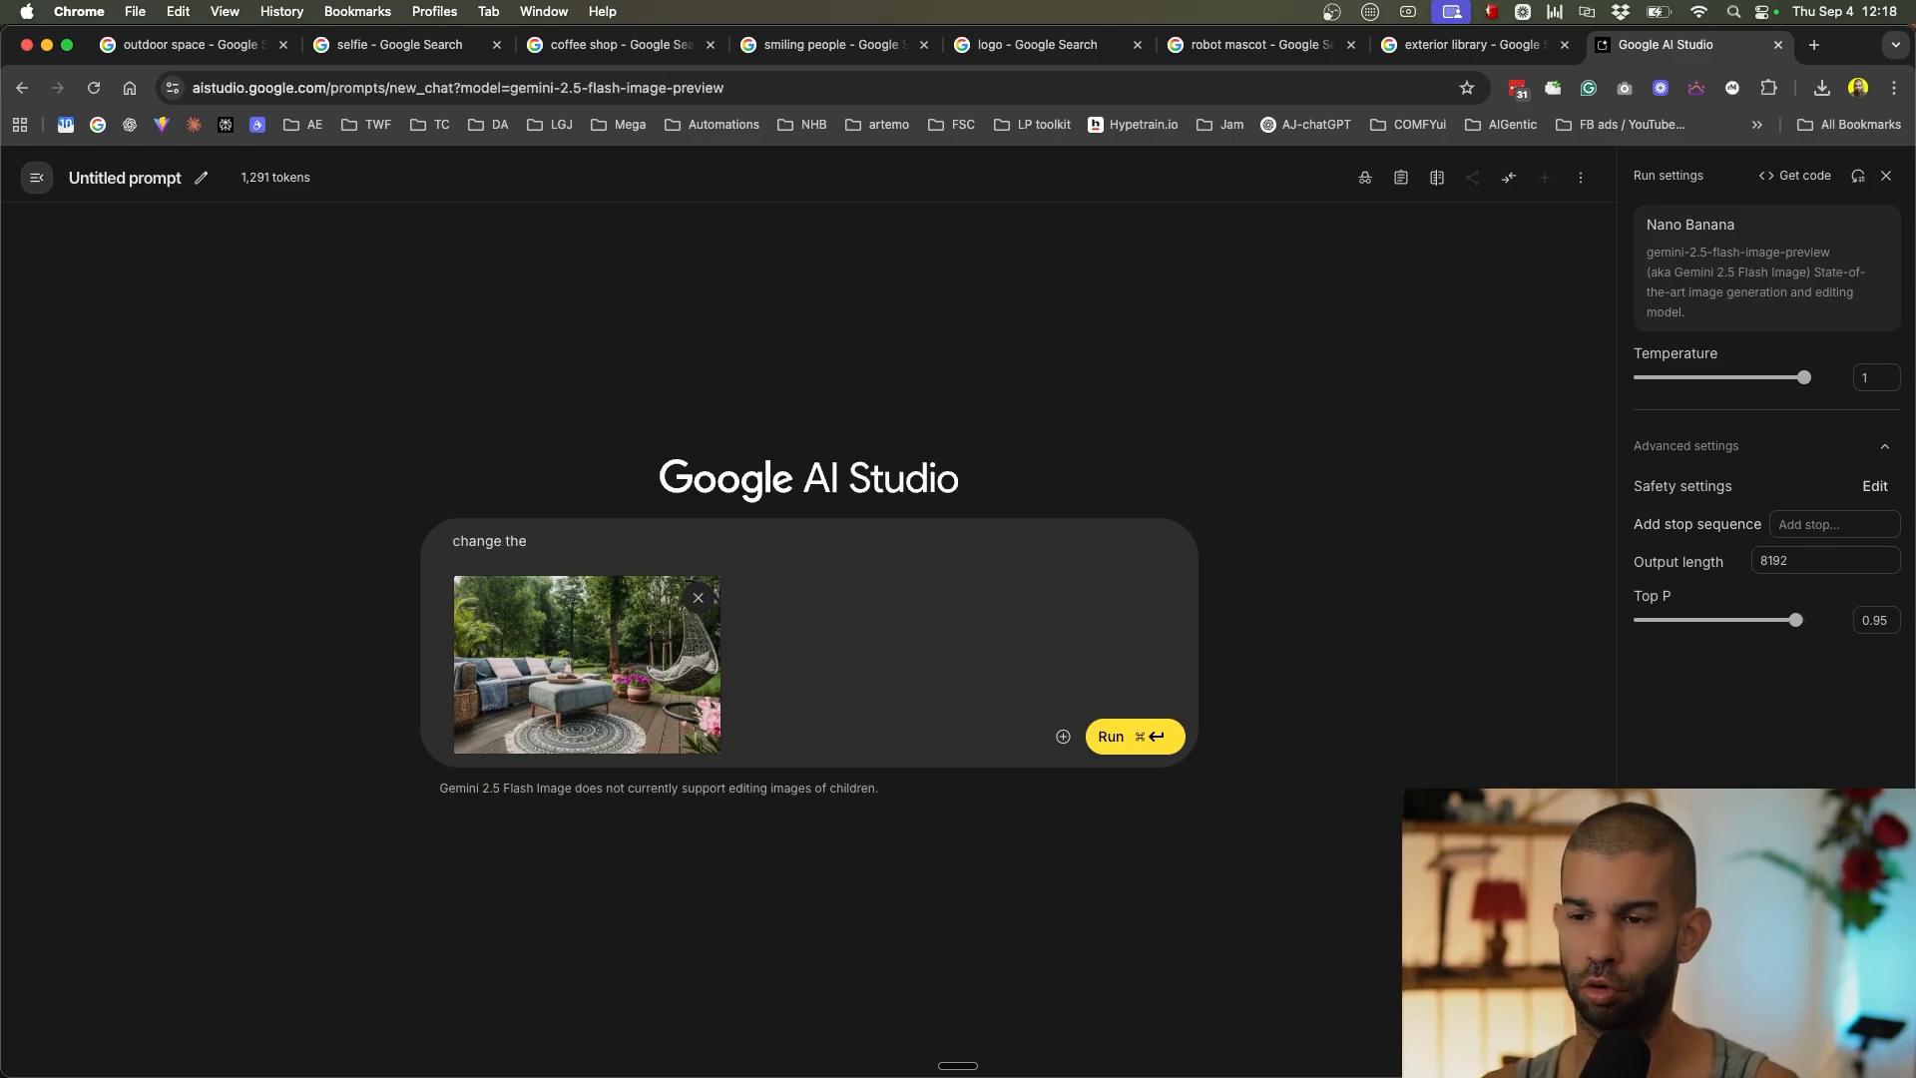
pyautogui.press('super+a')
pyautogui.write('remove the carpet')
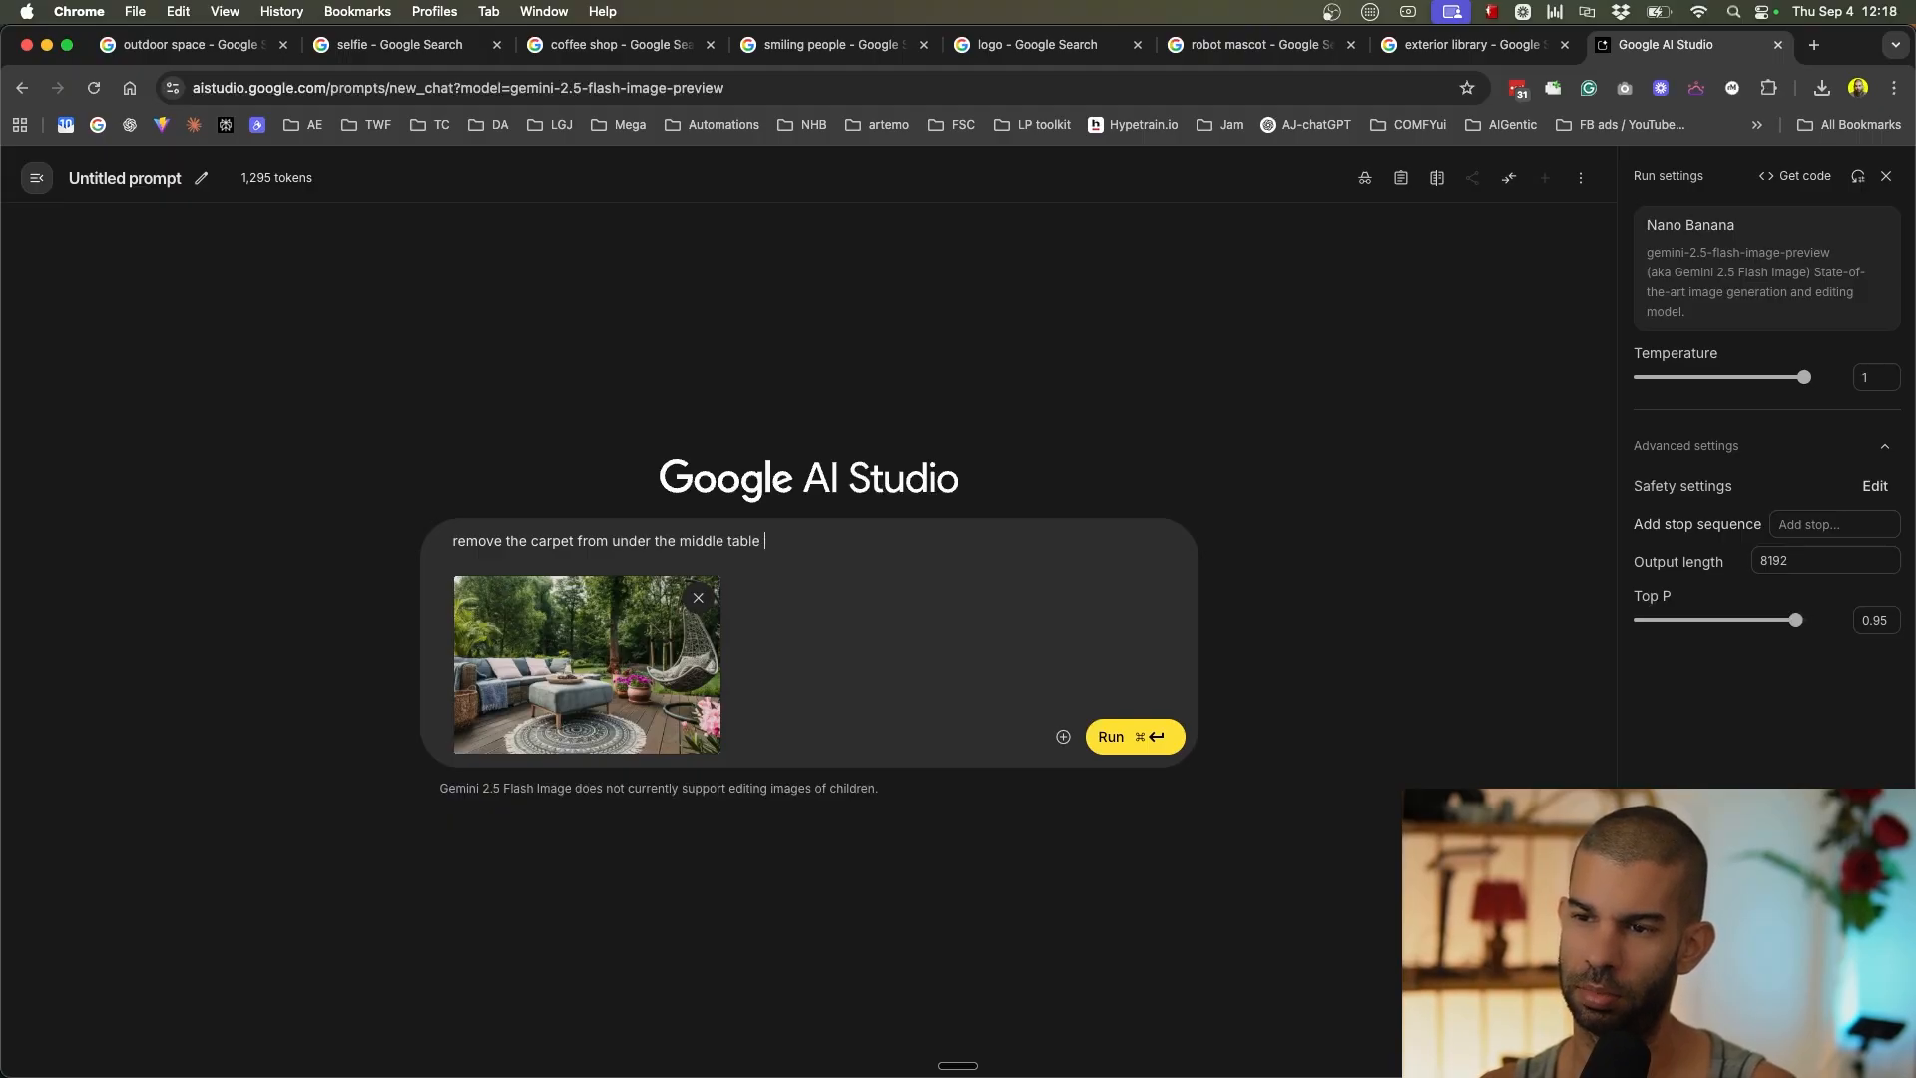
pyautogui.write(' from under the middle table')
pyautogui.press('Return')
pyautogui.press('super+Return')
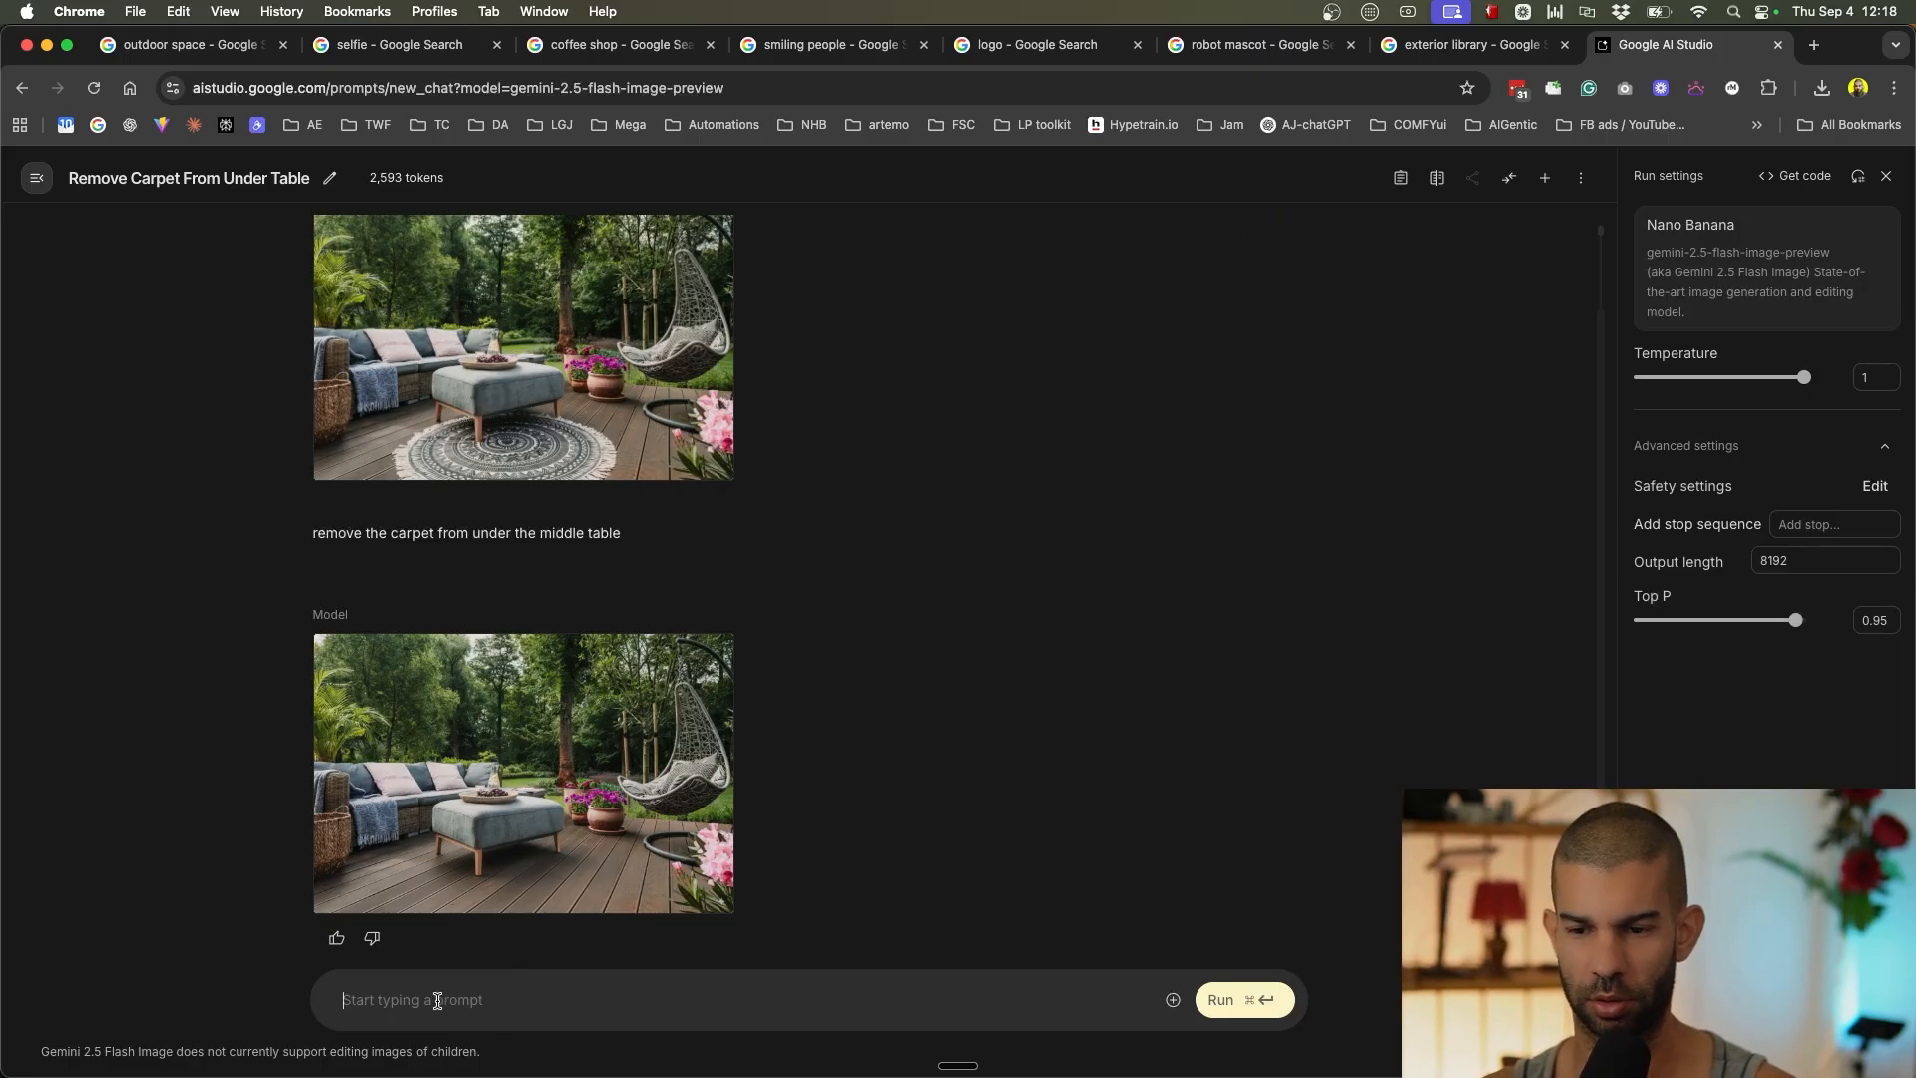
# Run the follow-up prompt "let's add new item underneath the table. it has to be bright red".
pyautogui.write("let's add")
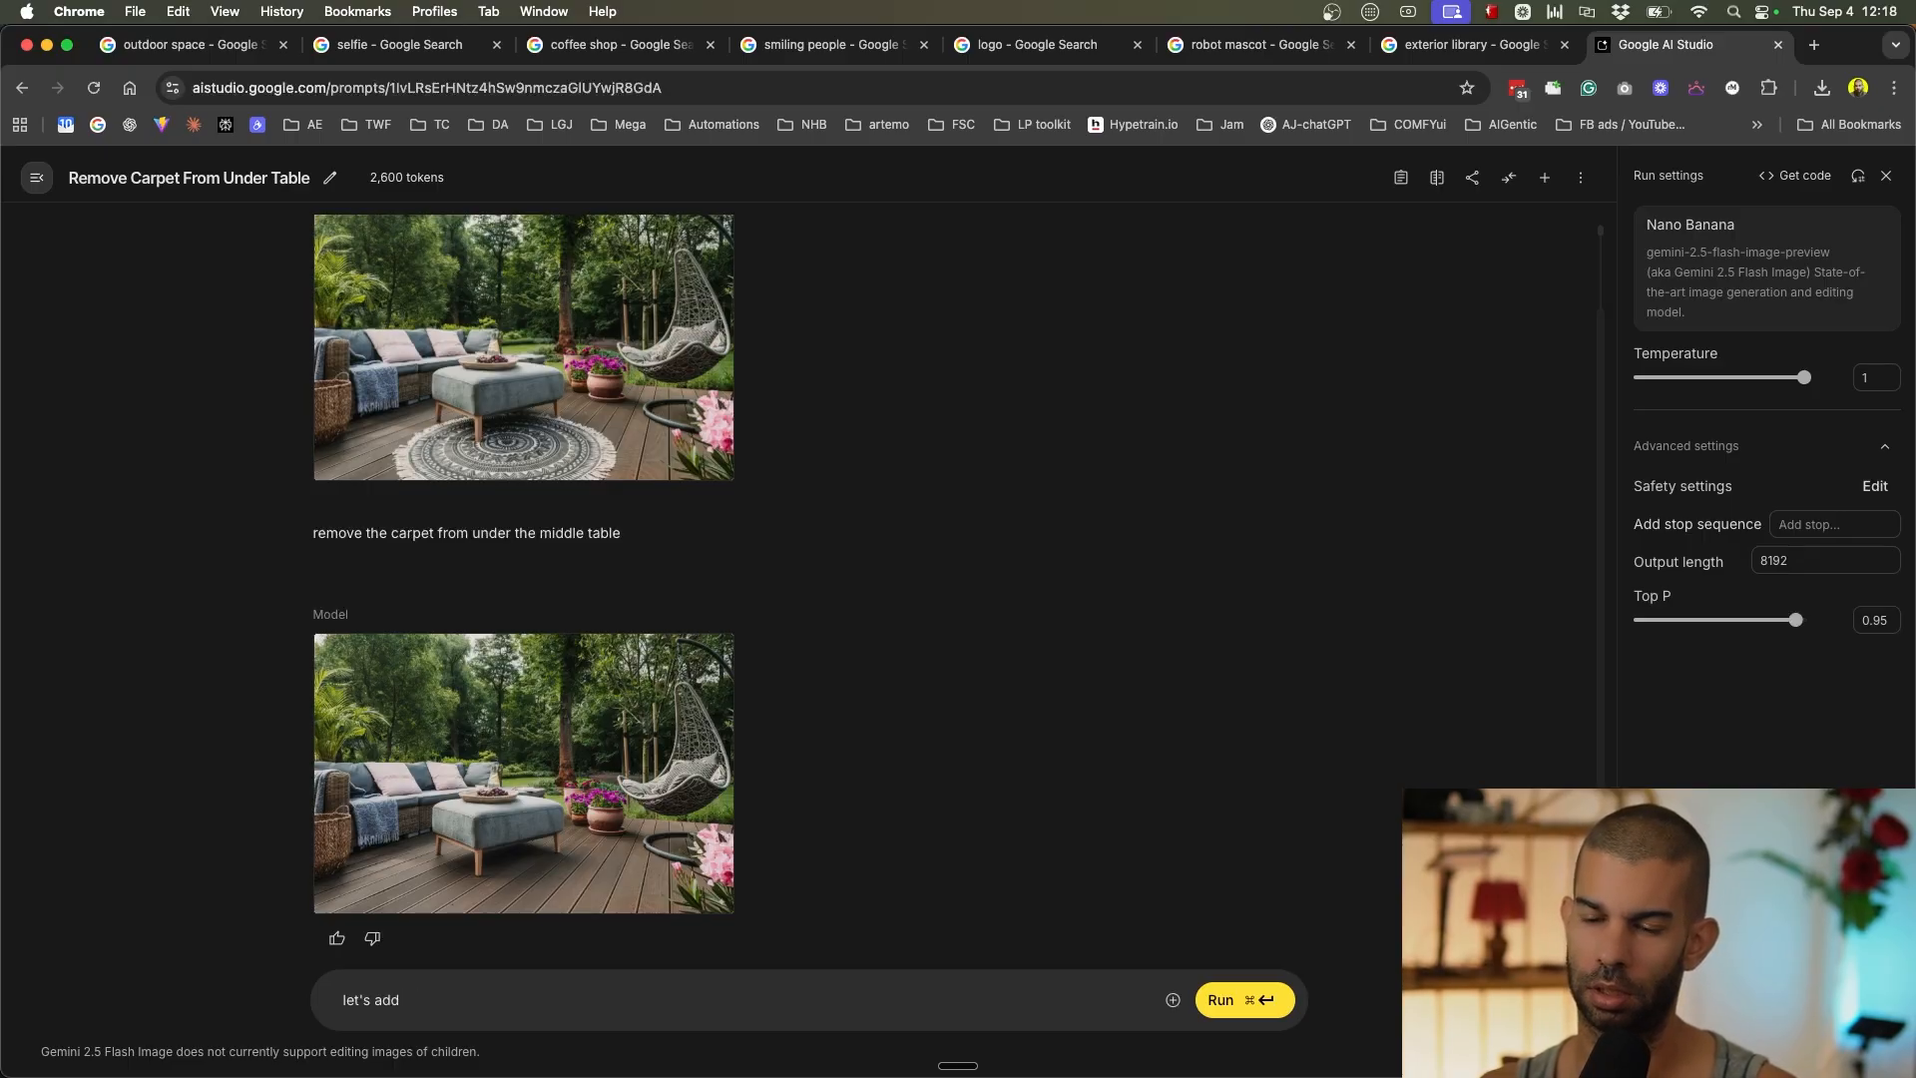
pyautogui.write(' a new')
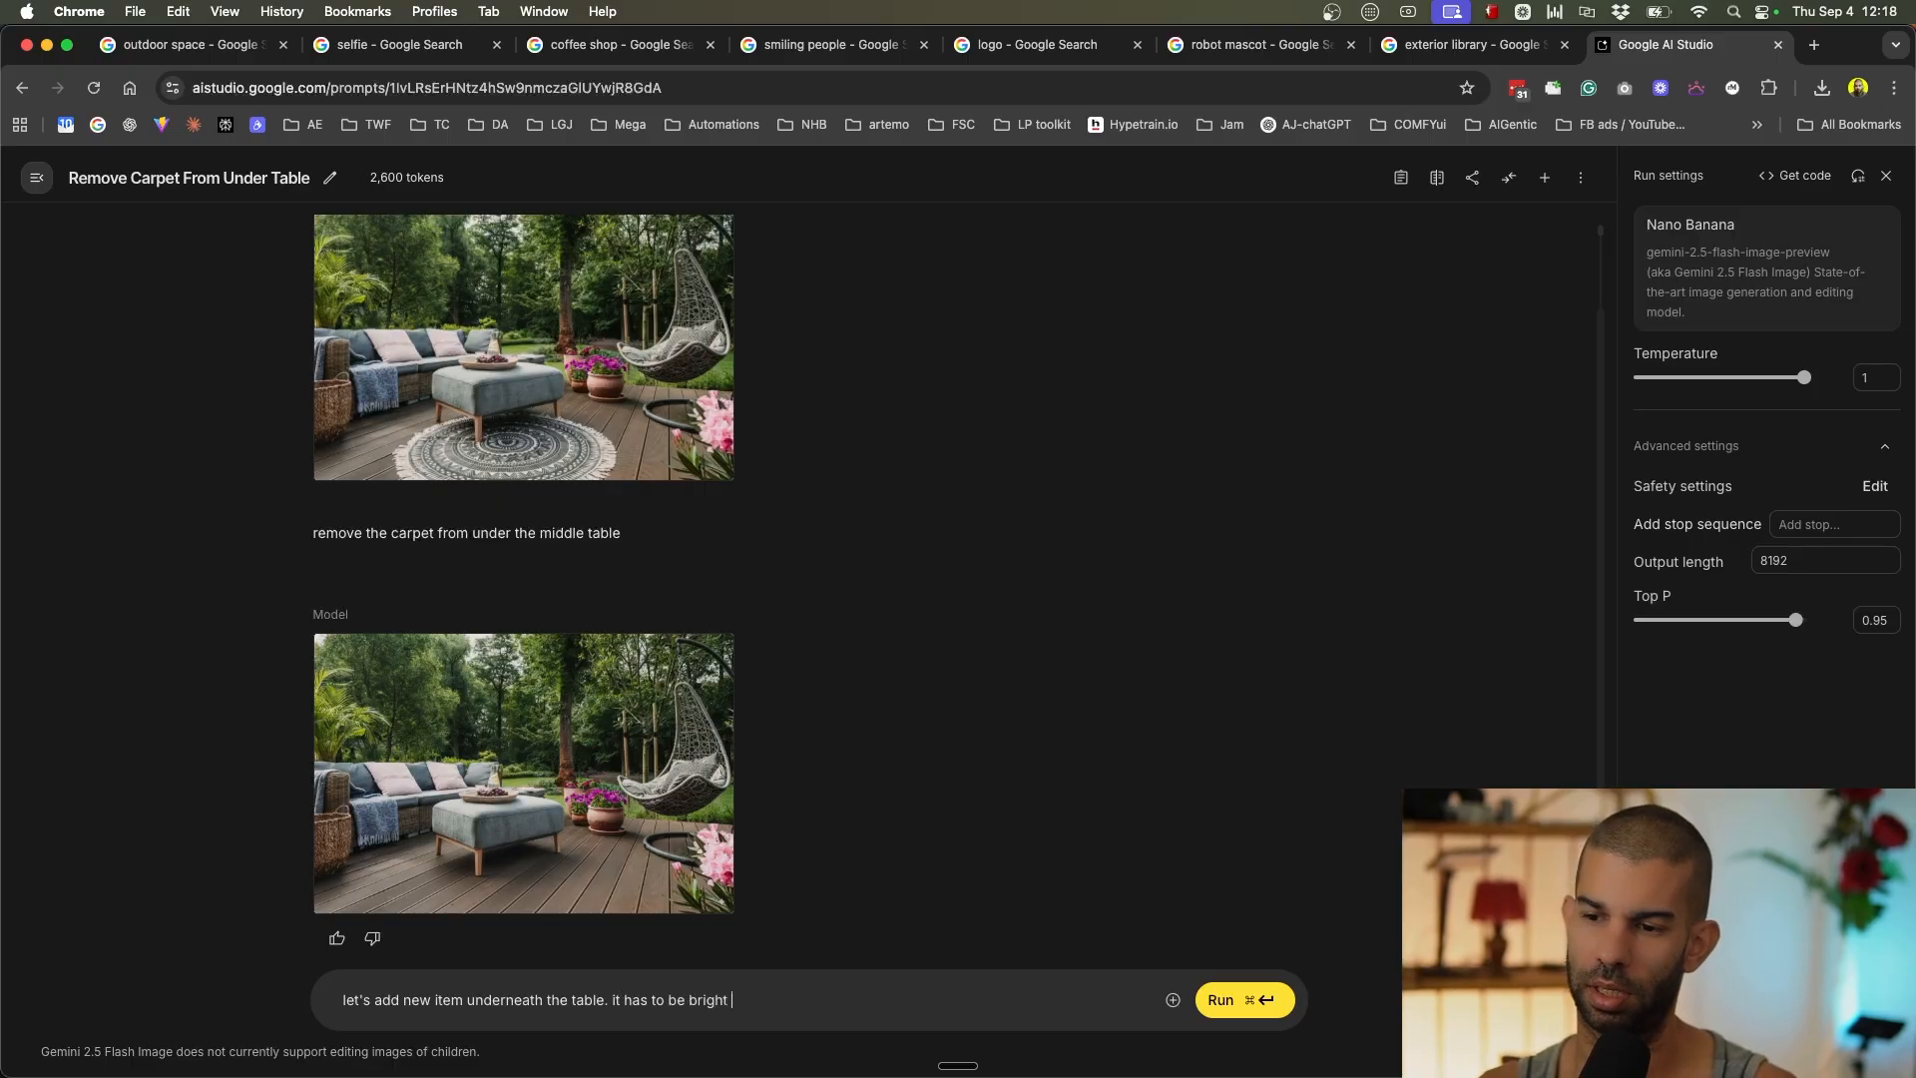
pyautogui.write('item underneath the table. it has to be bright red')
pyautogui.press('super+Return')
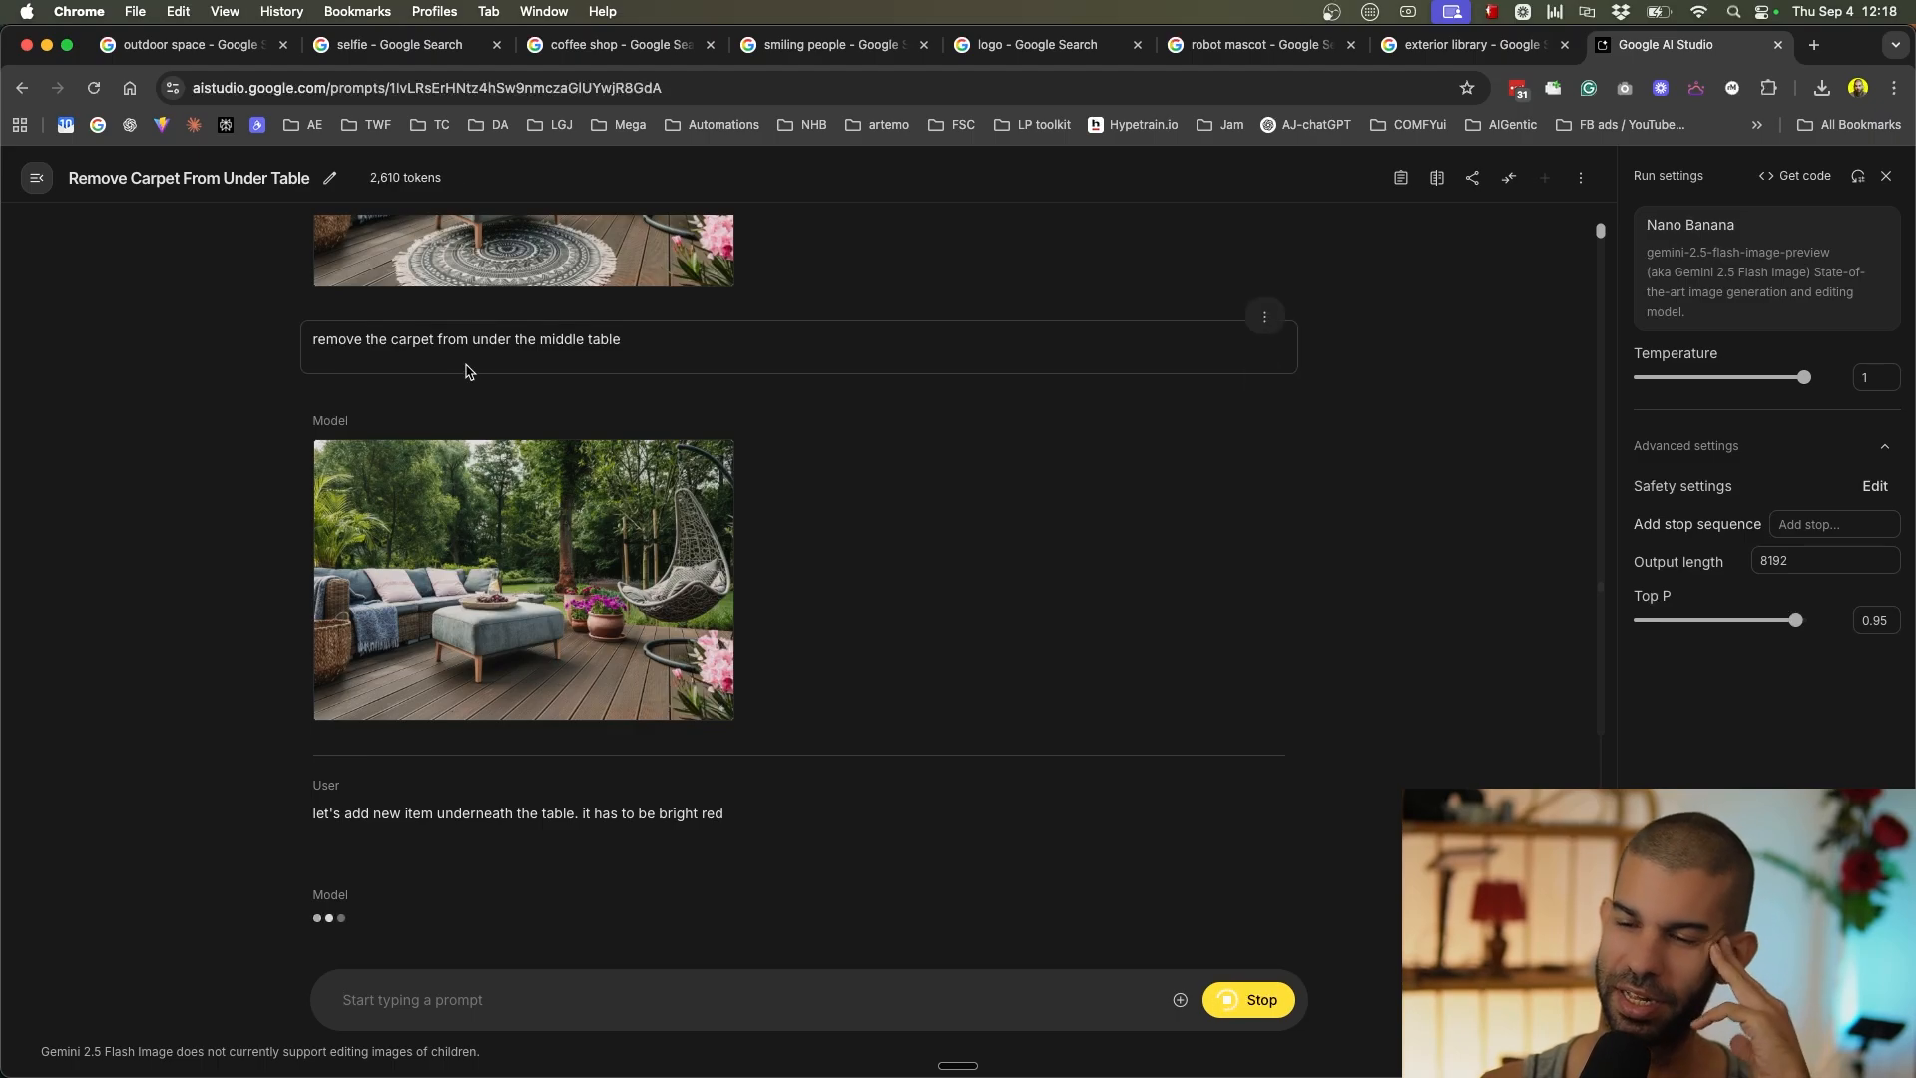
# Compare the original patio image with the two edited versions, examining the area under the table and the surrounding details.
pyautogui.scroll(3, 399, 436)
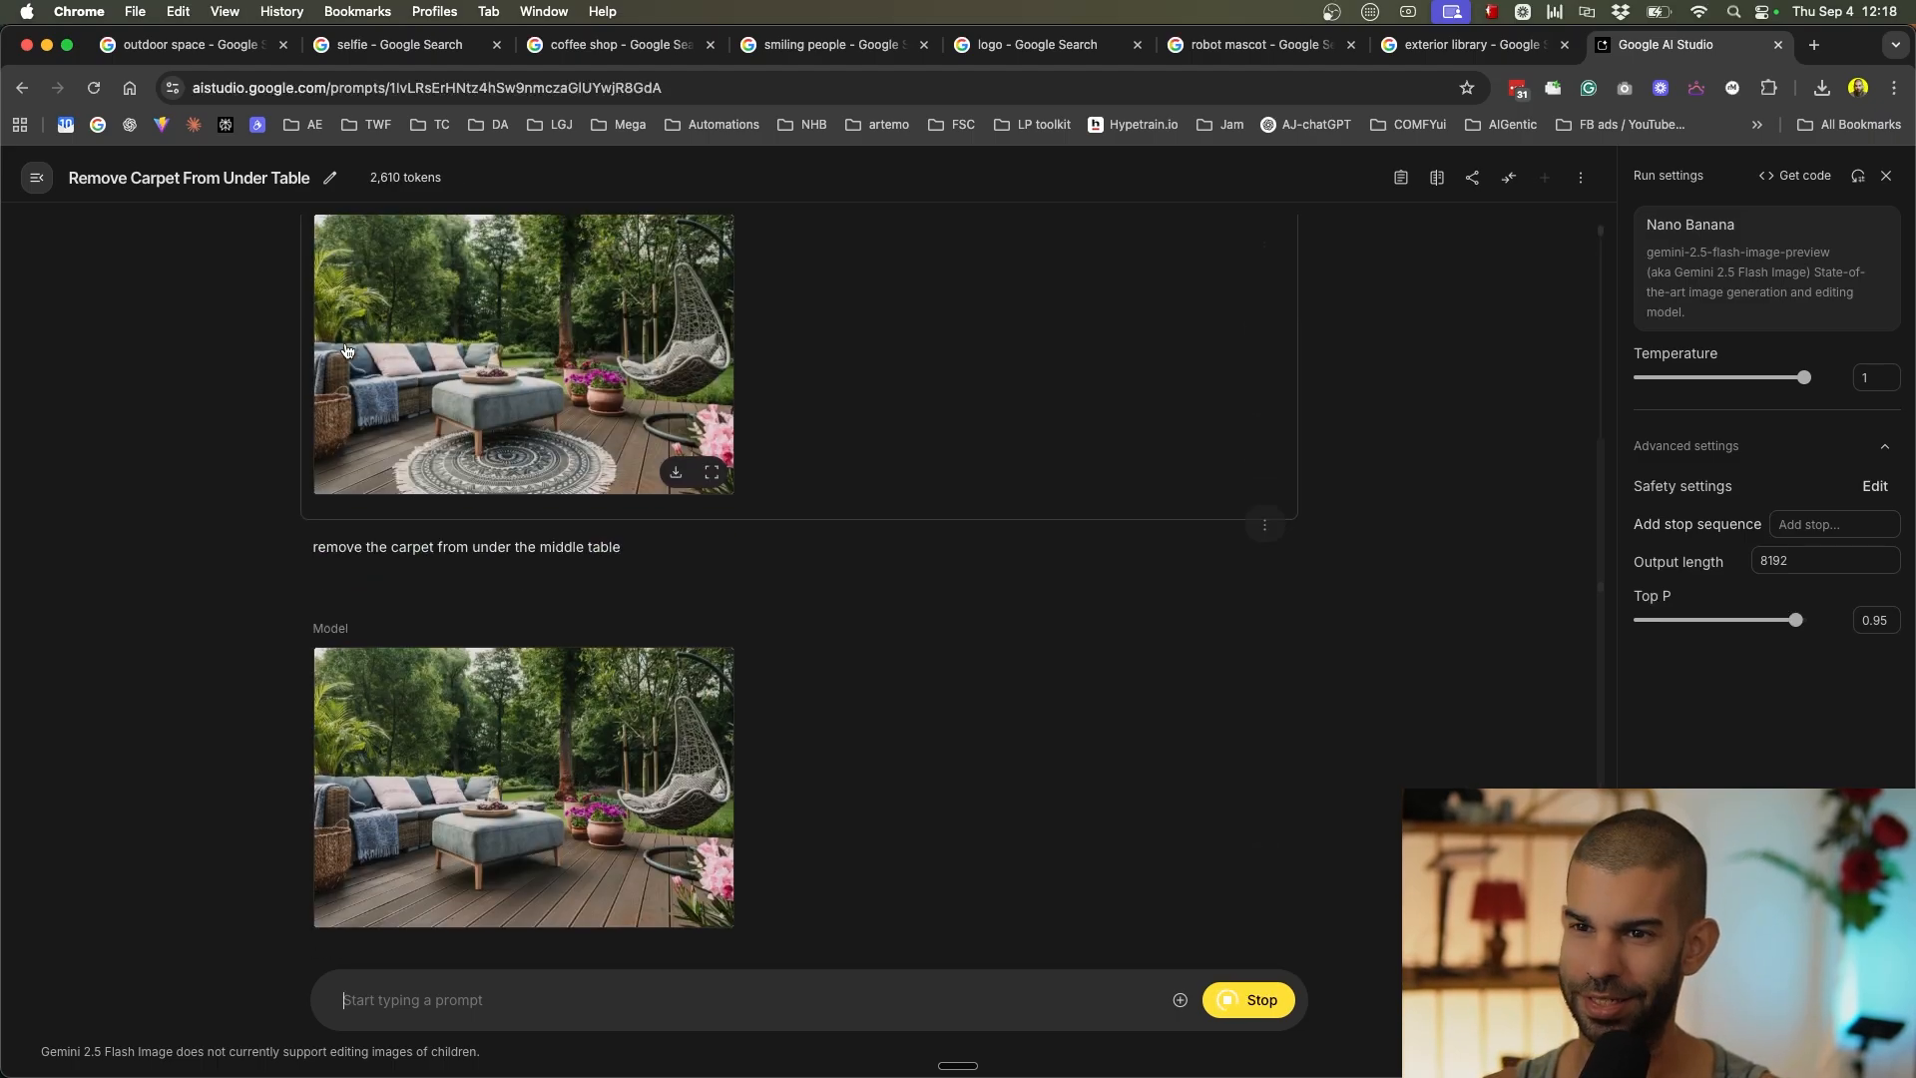
pyautogui.scroll(-3, 343, 346)
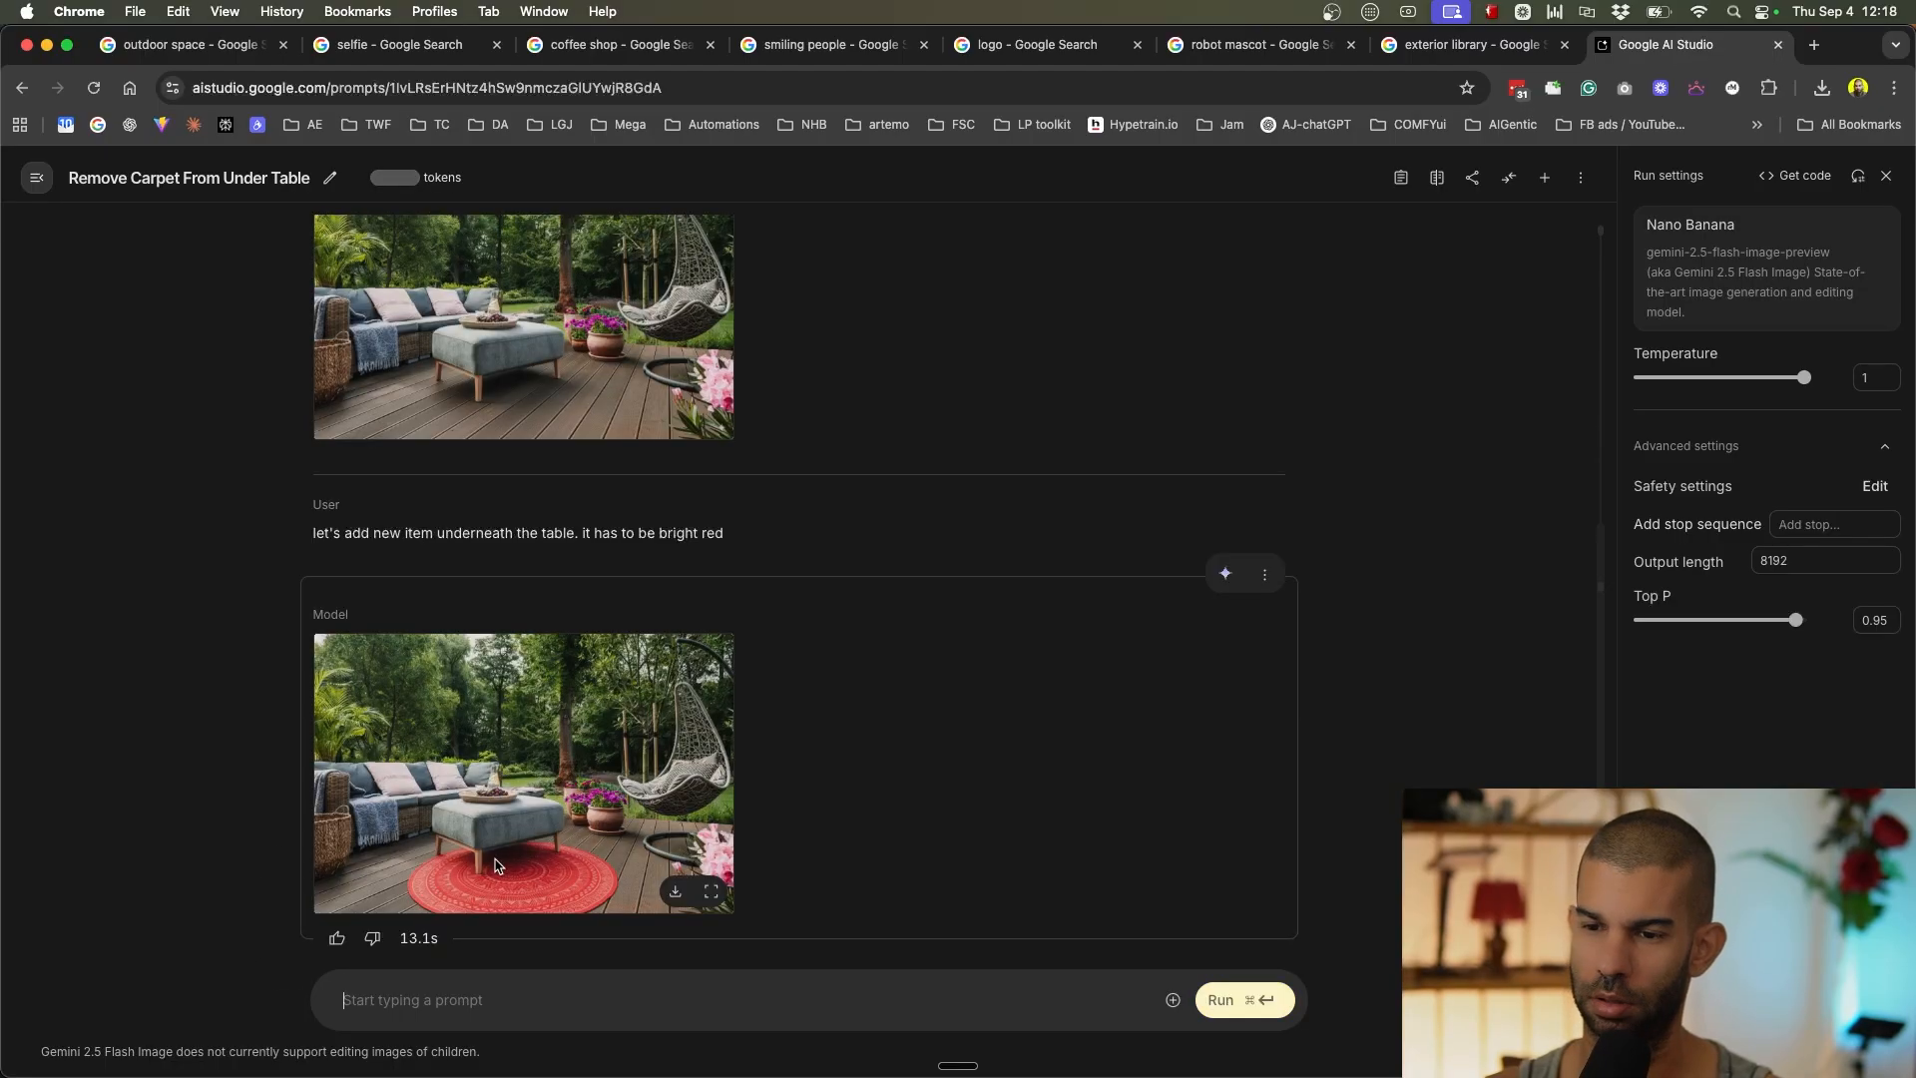
pyautogui.scroll(3, 479, 789)
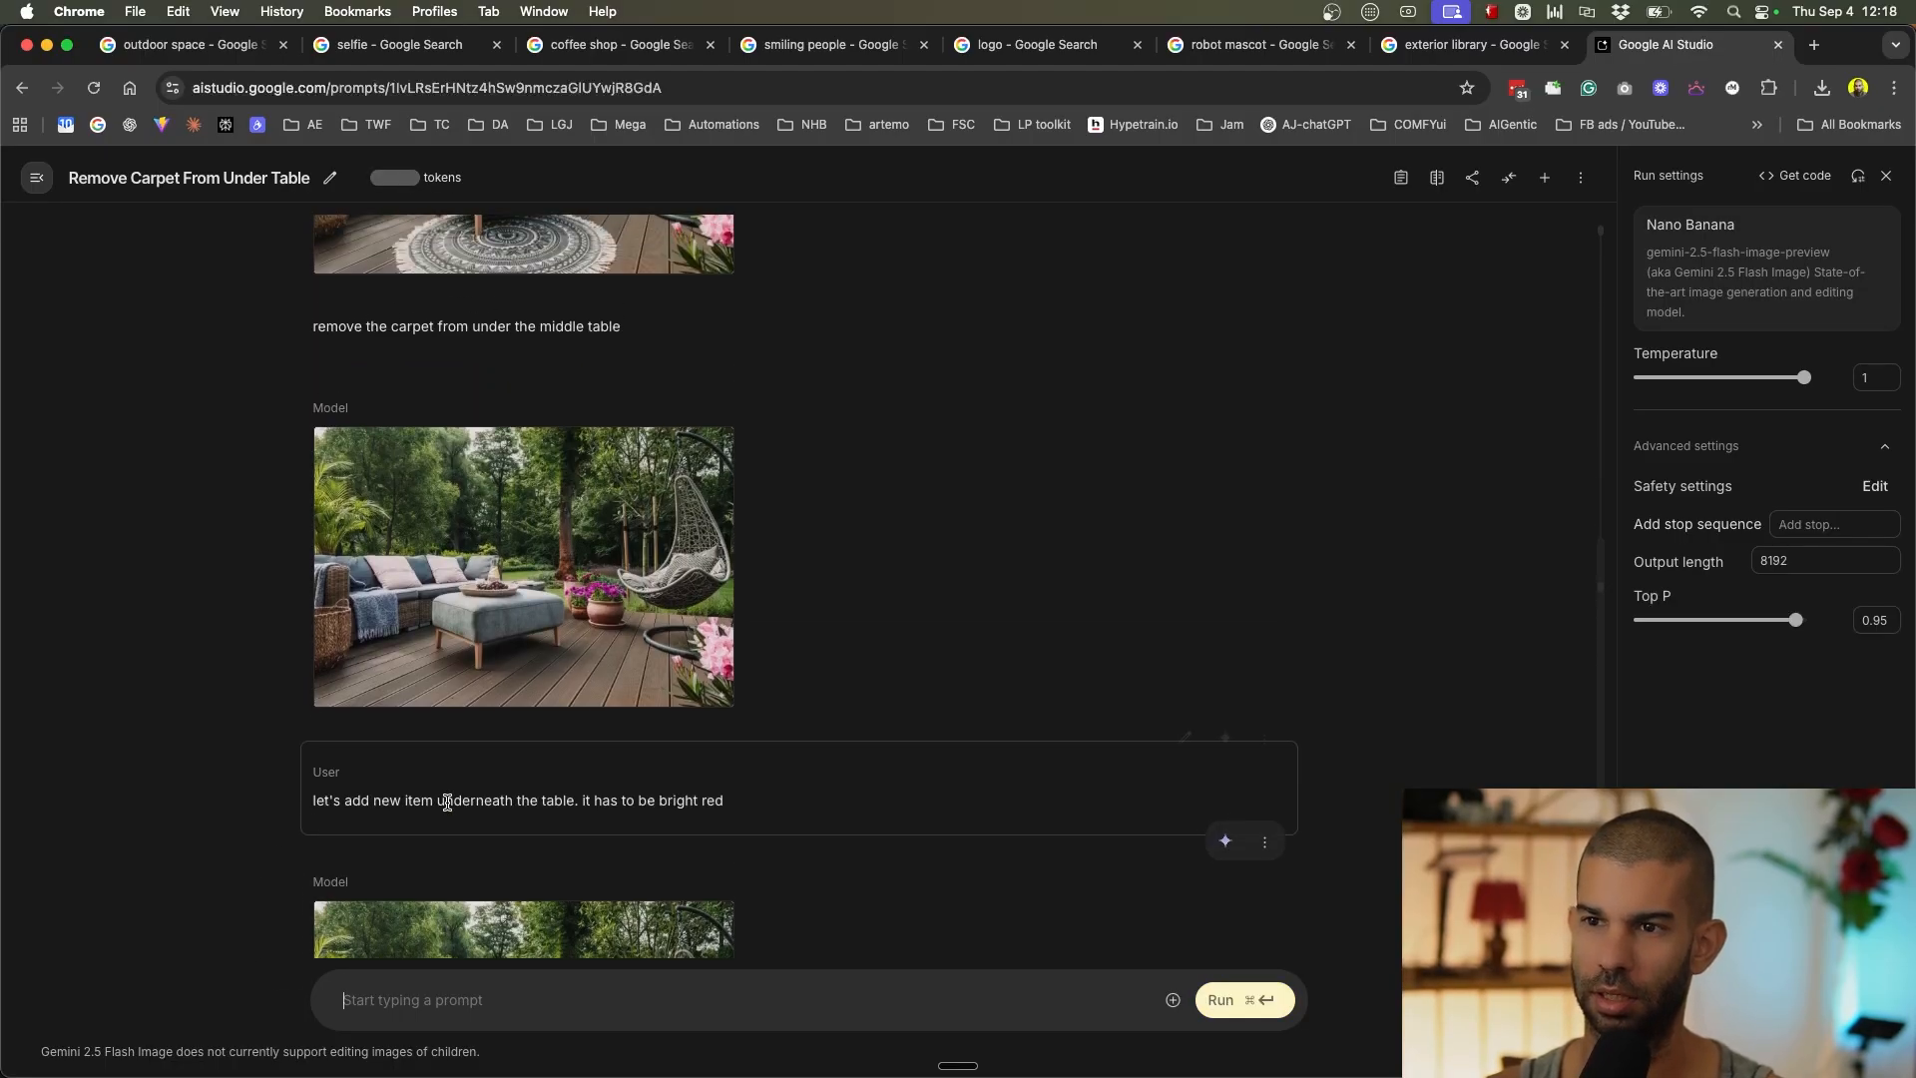
pyautogui.scroll(2, 447, 802)
pyautogui.scroll(-5, 460, 831)
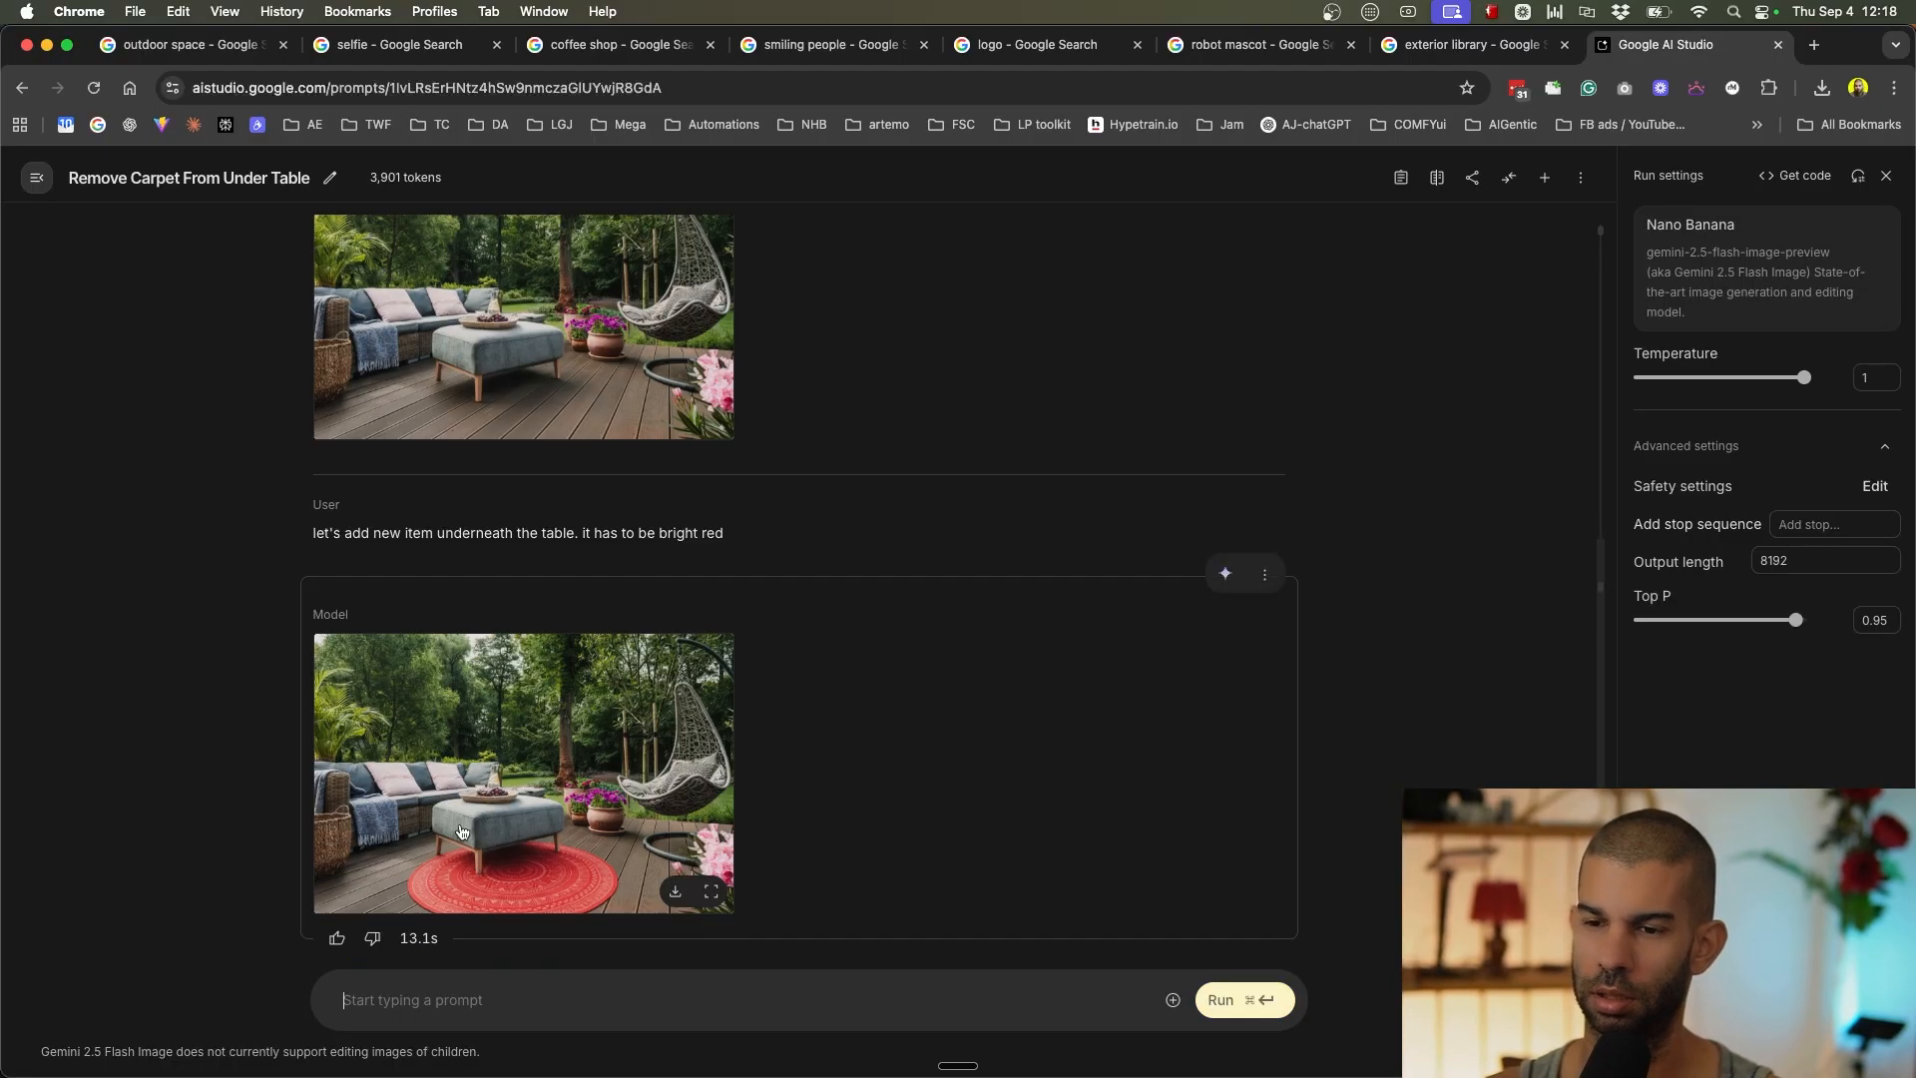
pyautogui.scroll(5, 457, 758)
pyautogui.scroll(5, 450, 546)
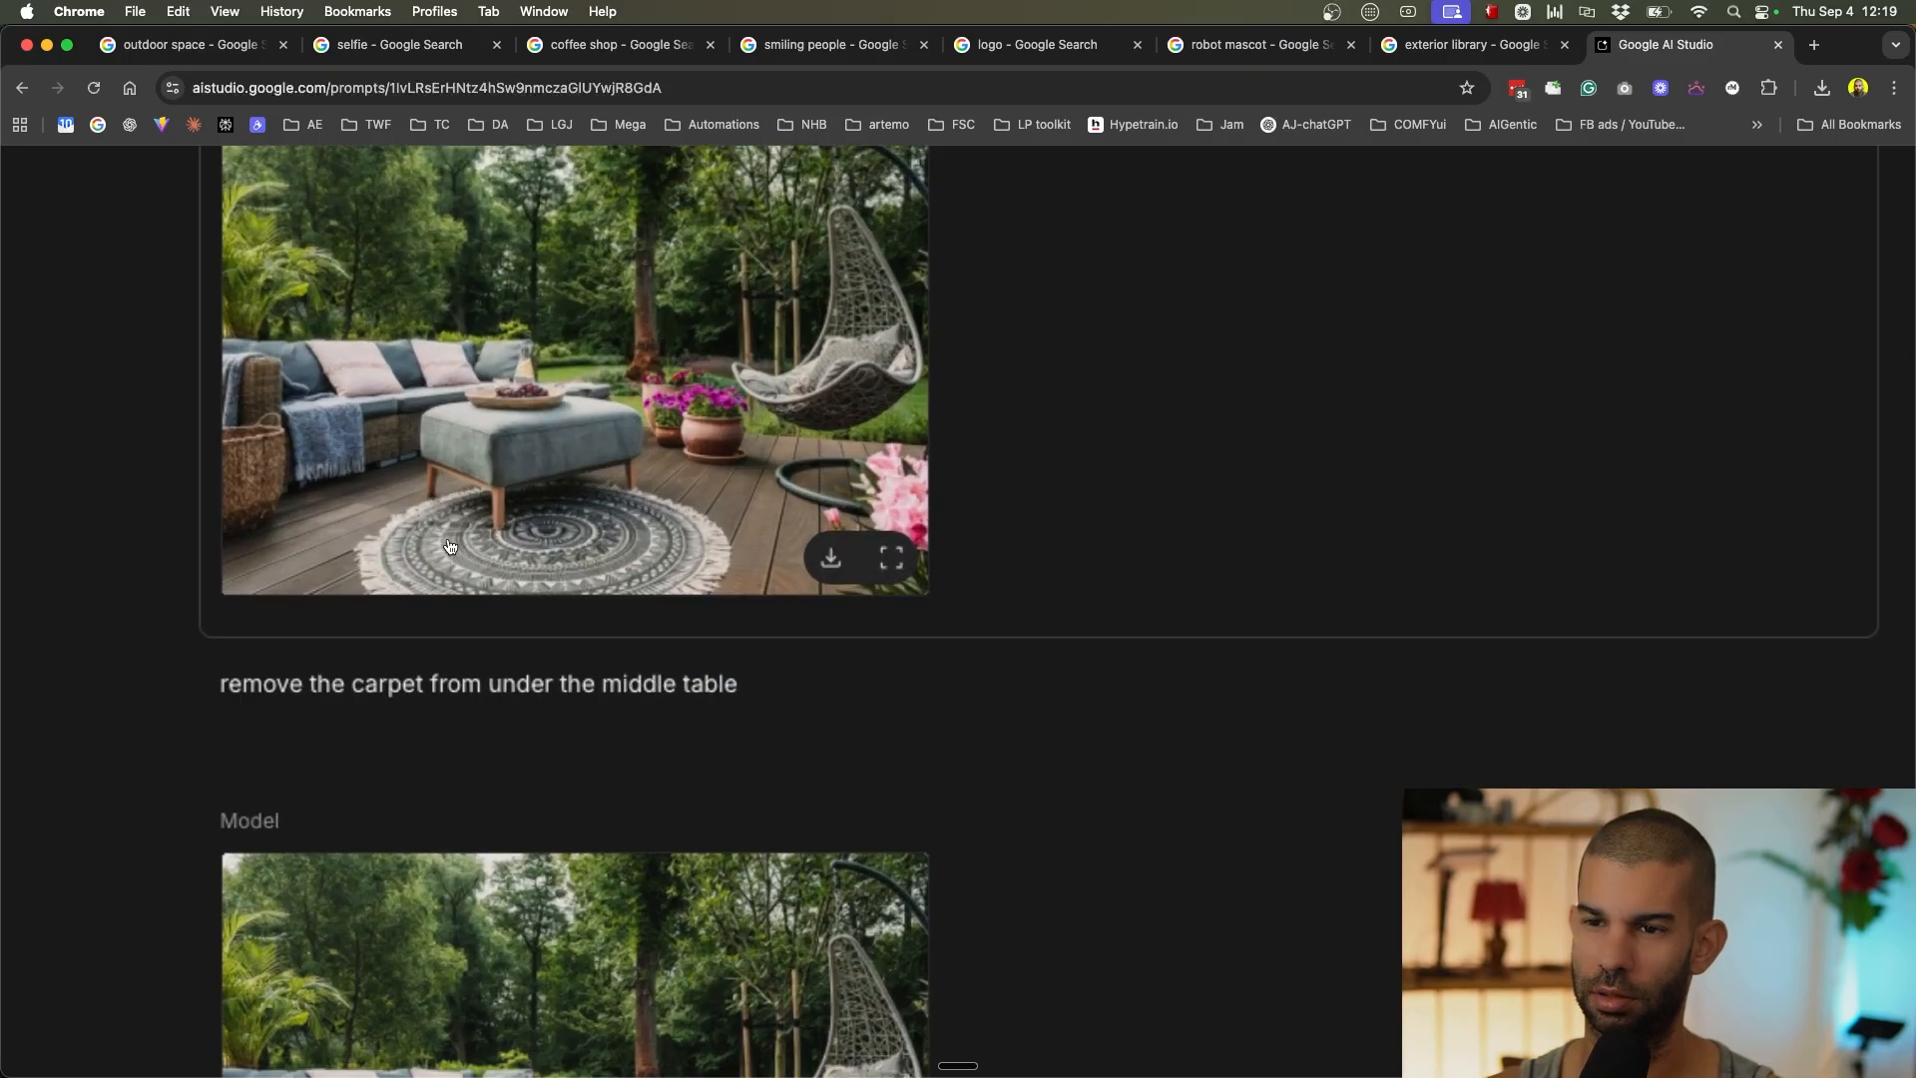
pyautogui.scroll(2, 450, 546)
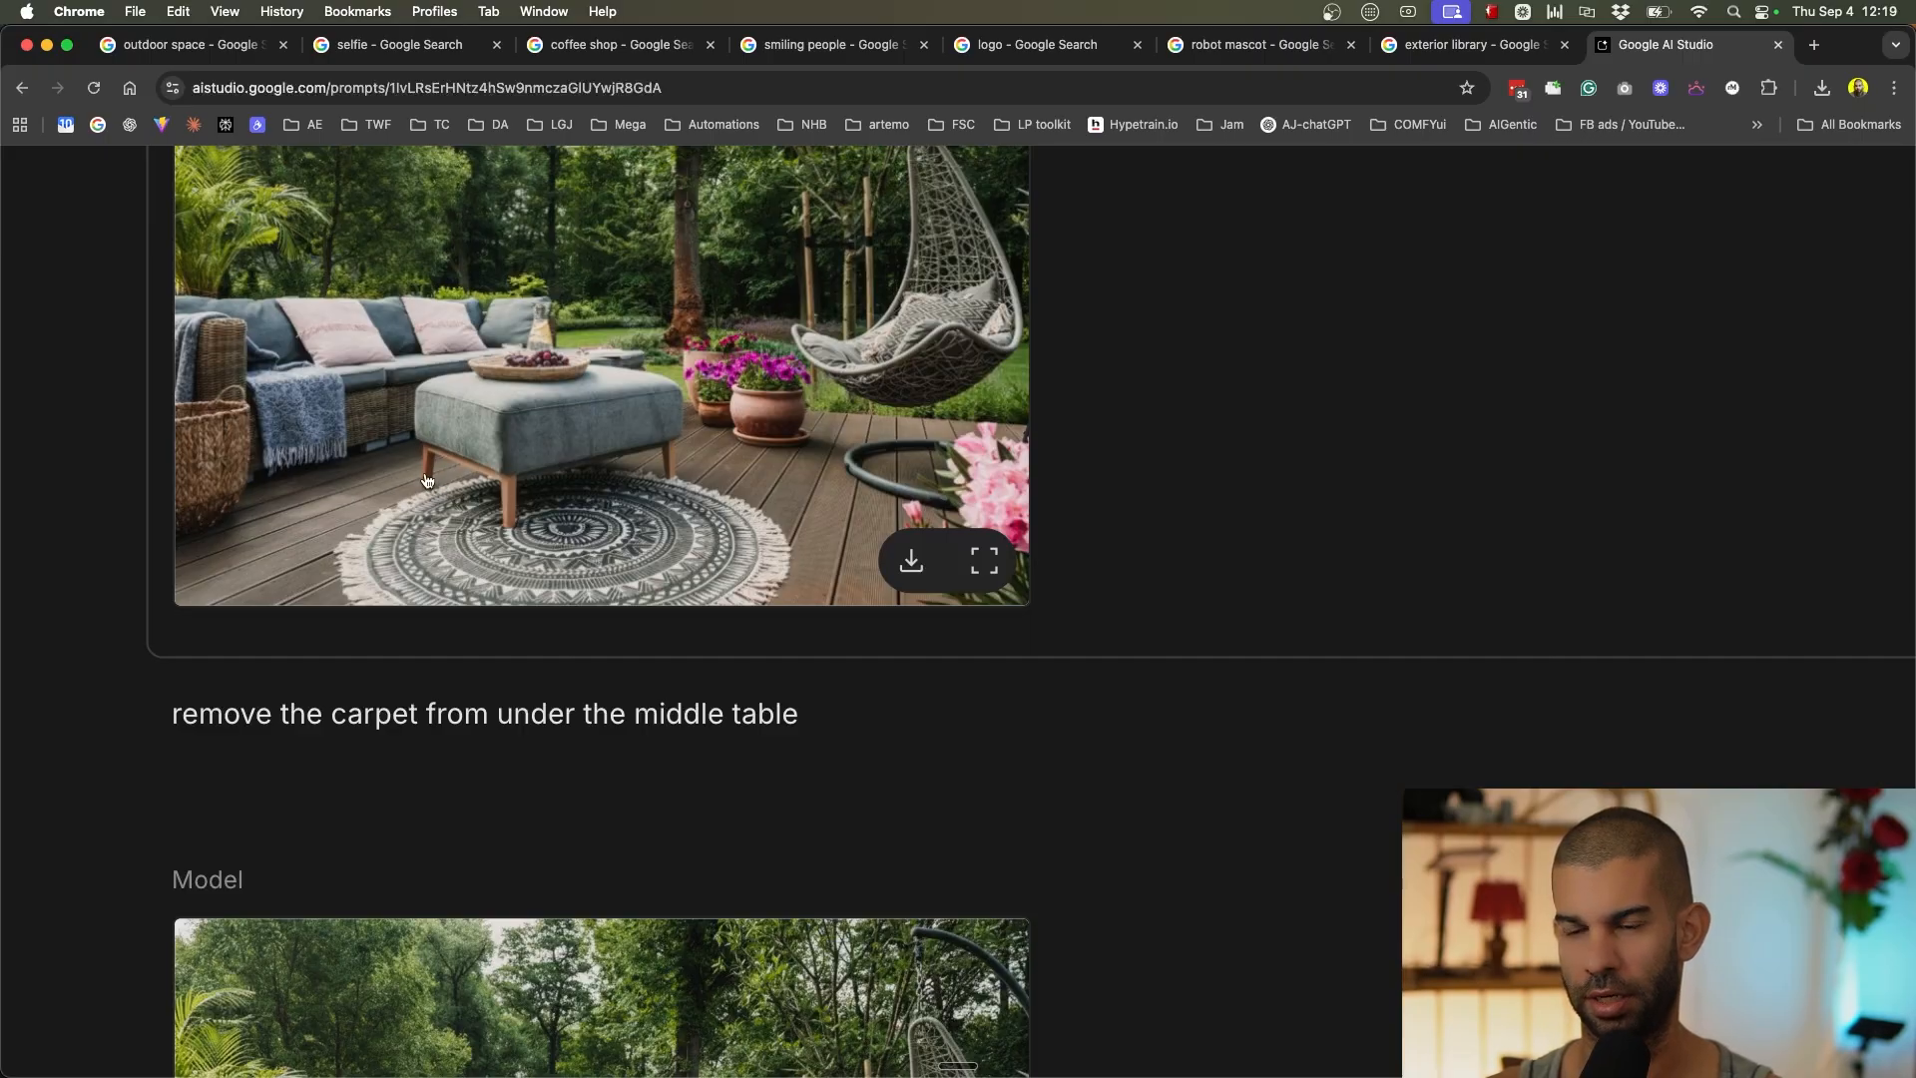
pyautogui.scroll(3, 424, 476)
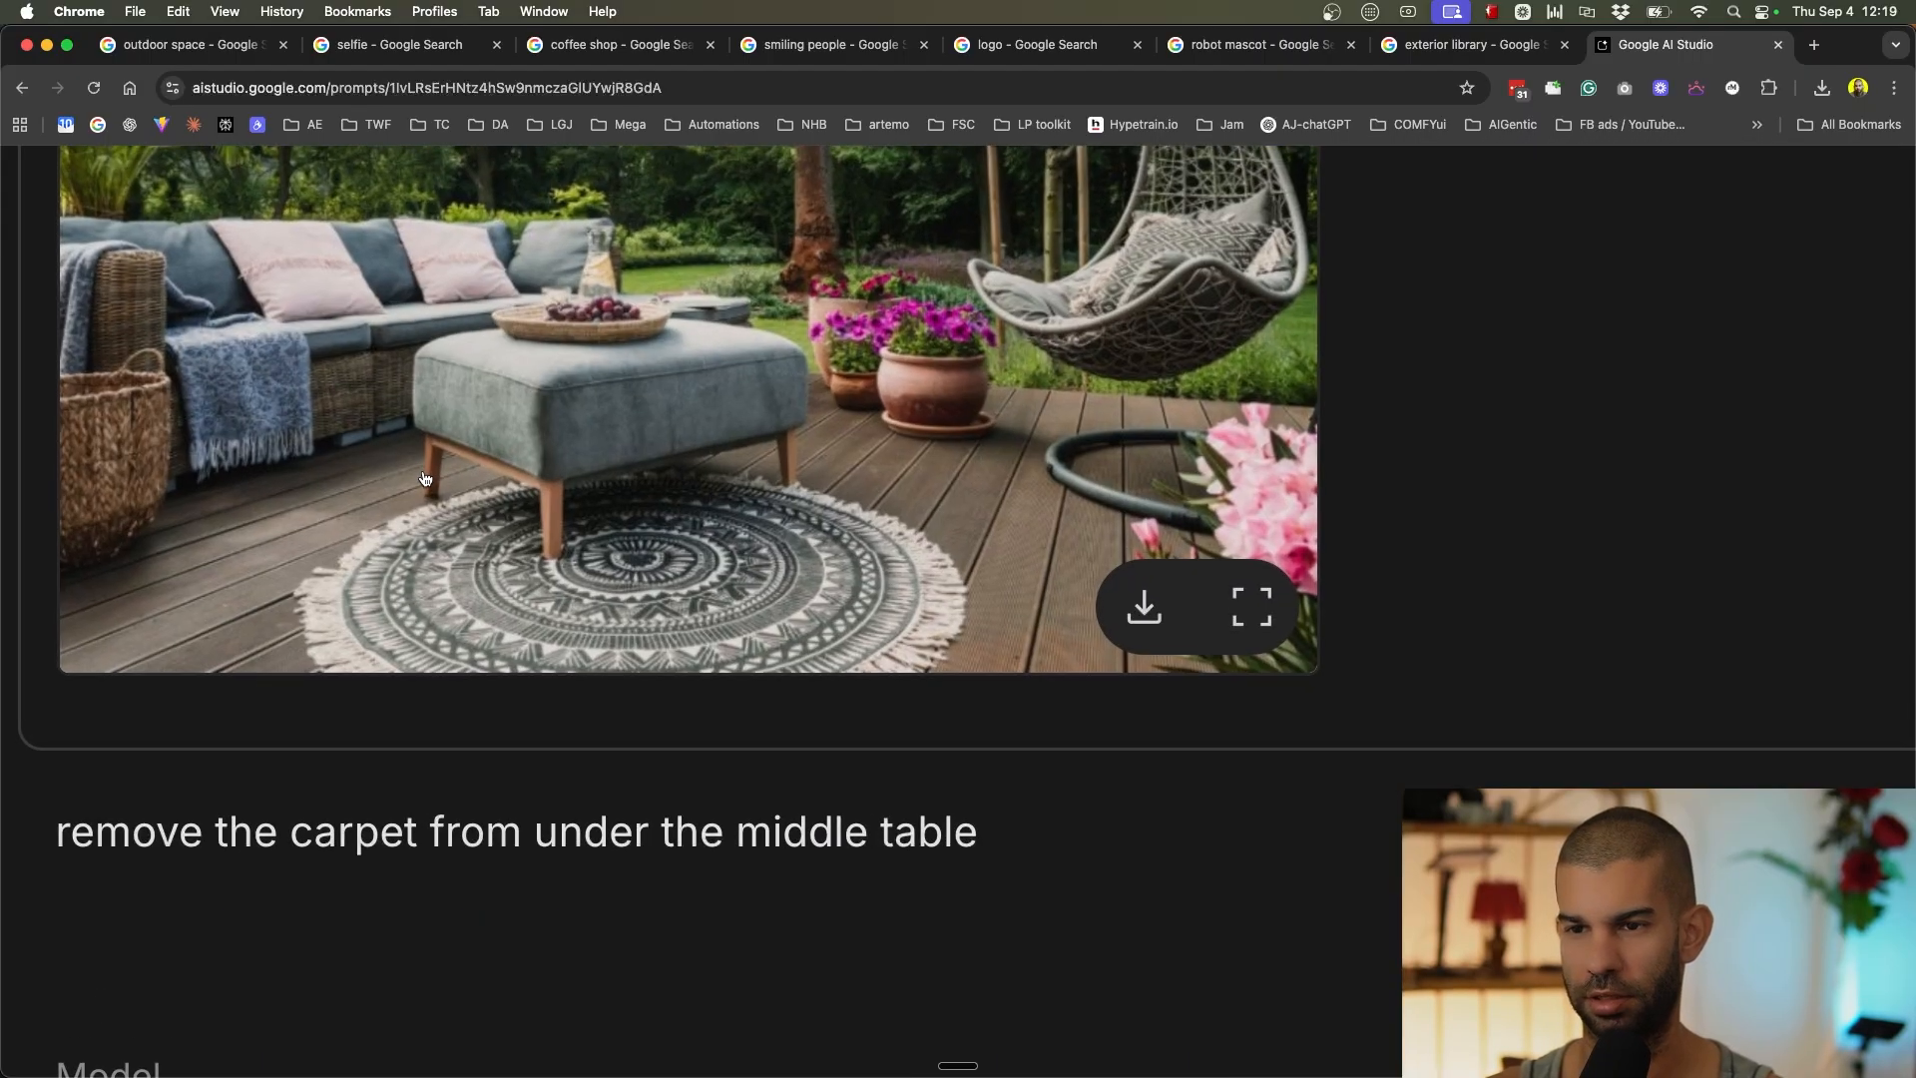
pyautogui.scroll(-3, 423, 490)
pyautogui.scroll(-10, 458, 629)
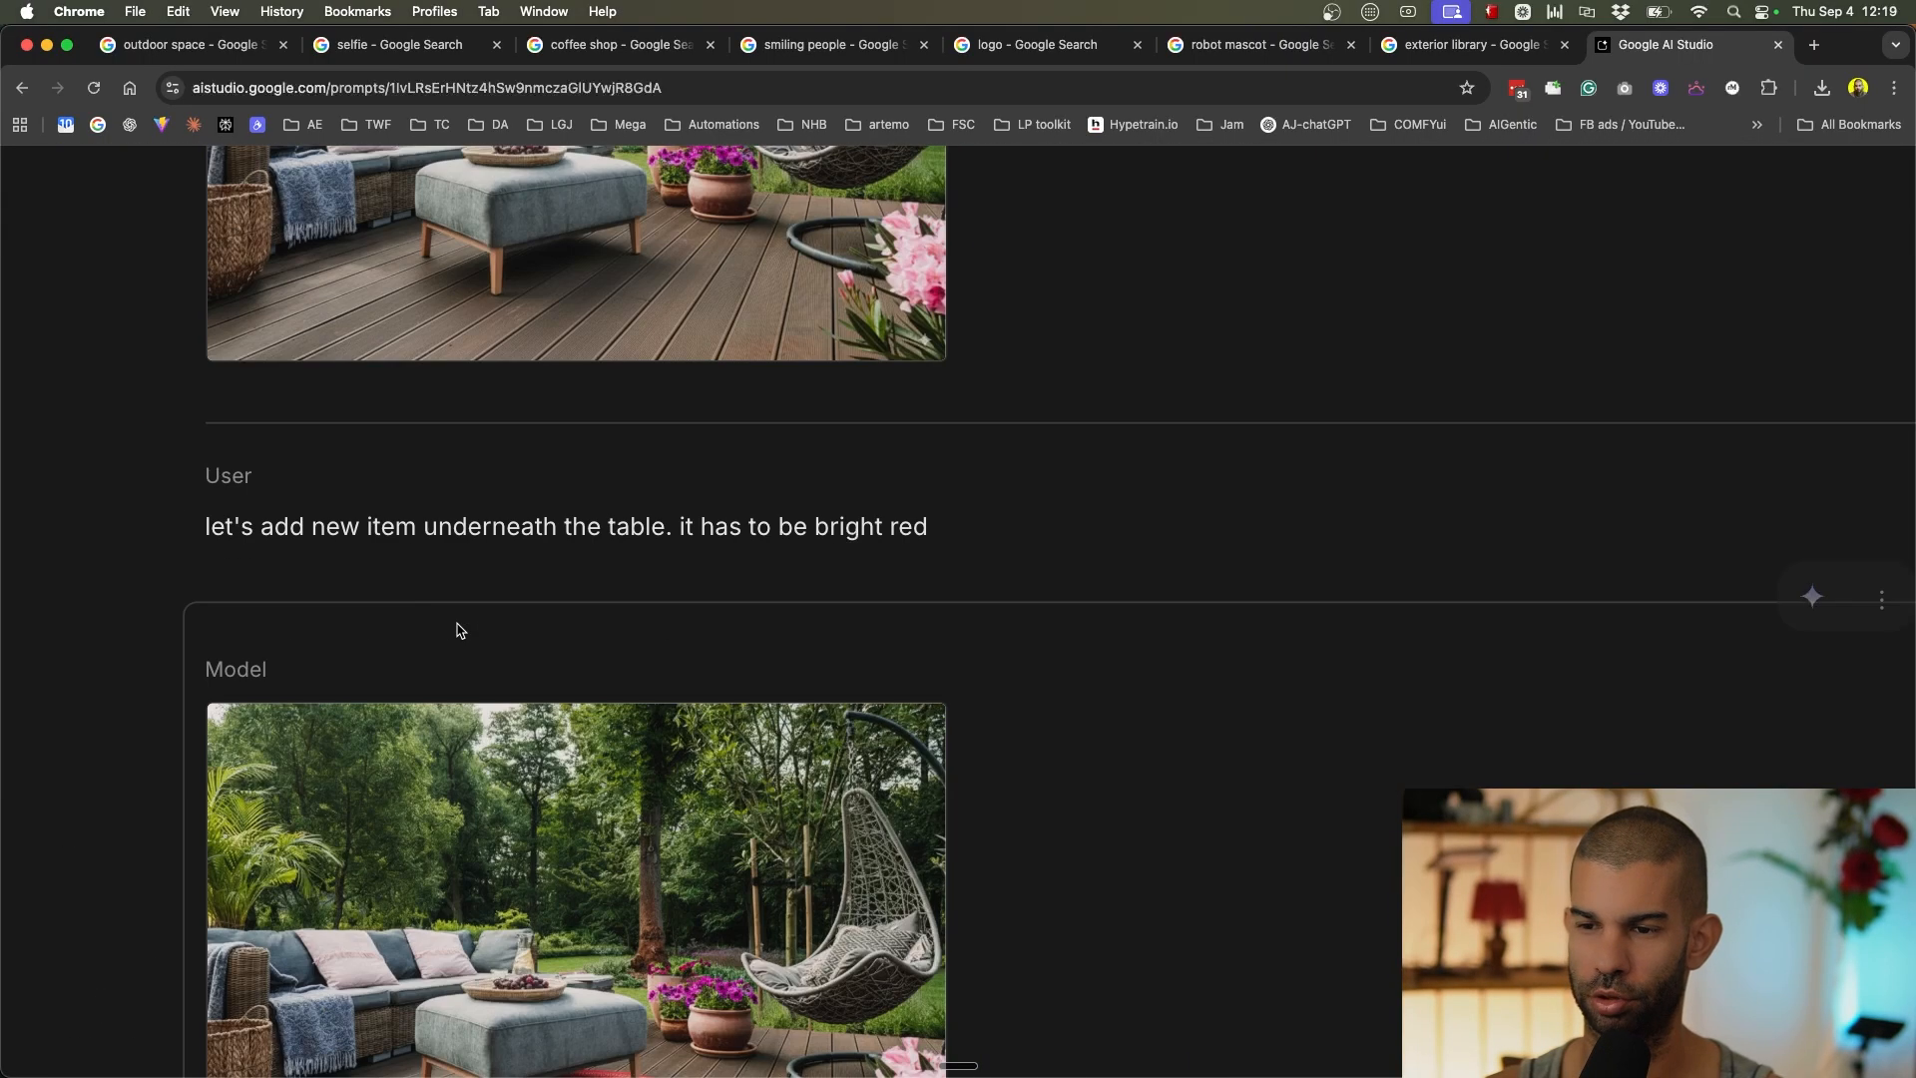
pyautogui.scroll(-3, 539, 995)
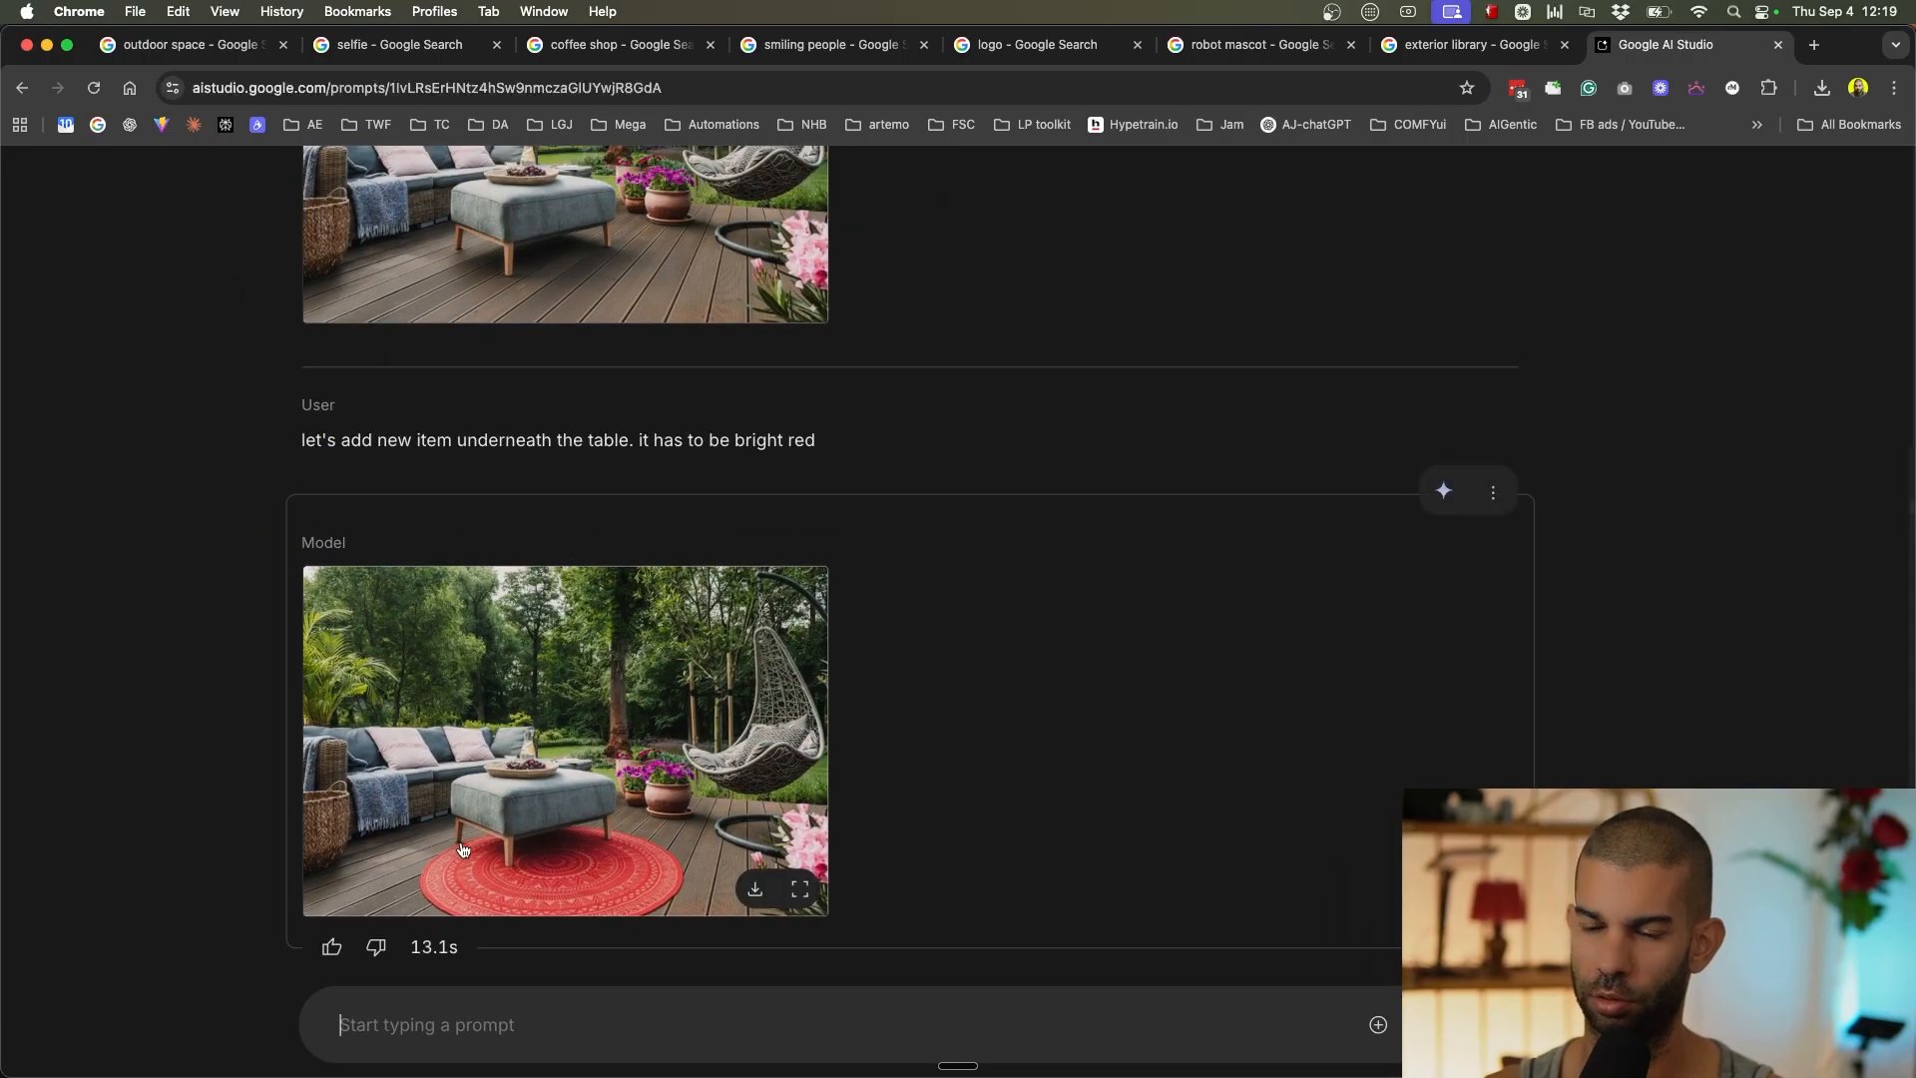
pyautogui.scroll(7, 484, 814)
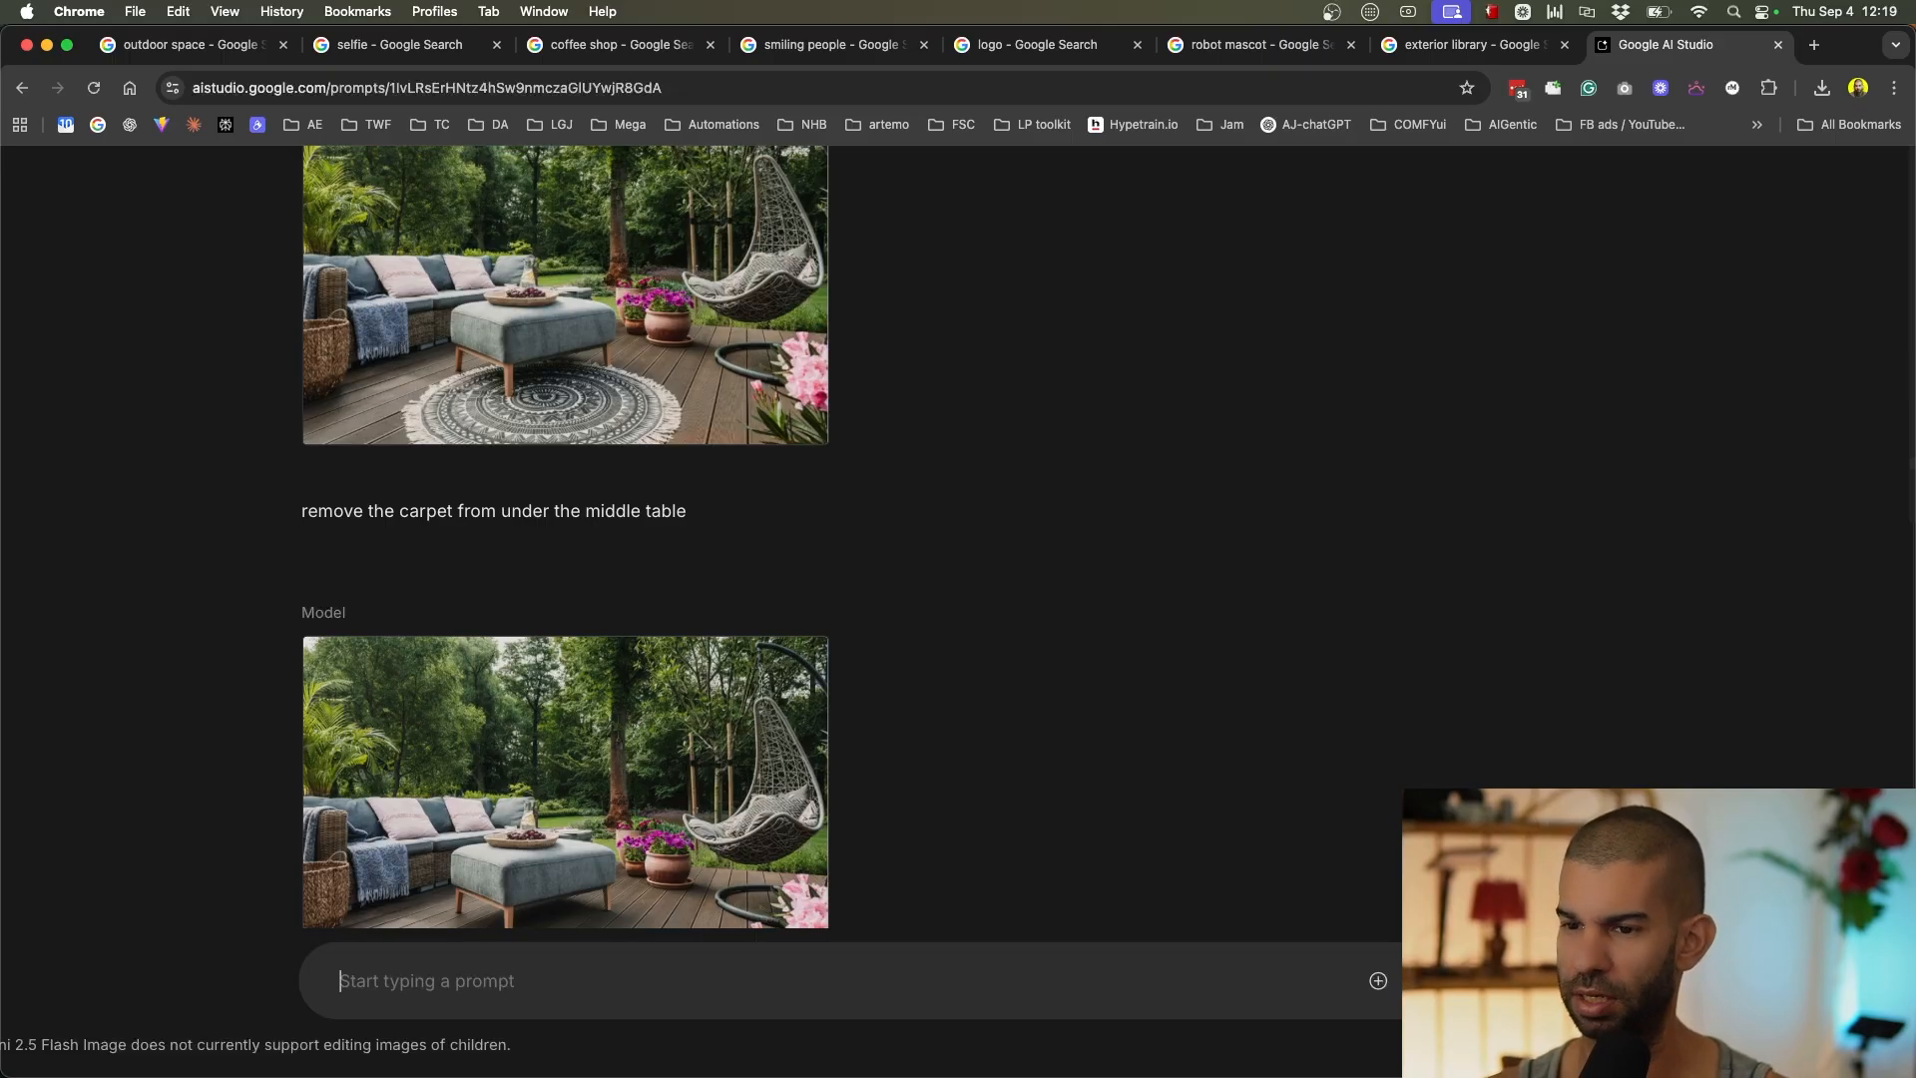
pyautogui.scroll(-6, 489, 693)
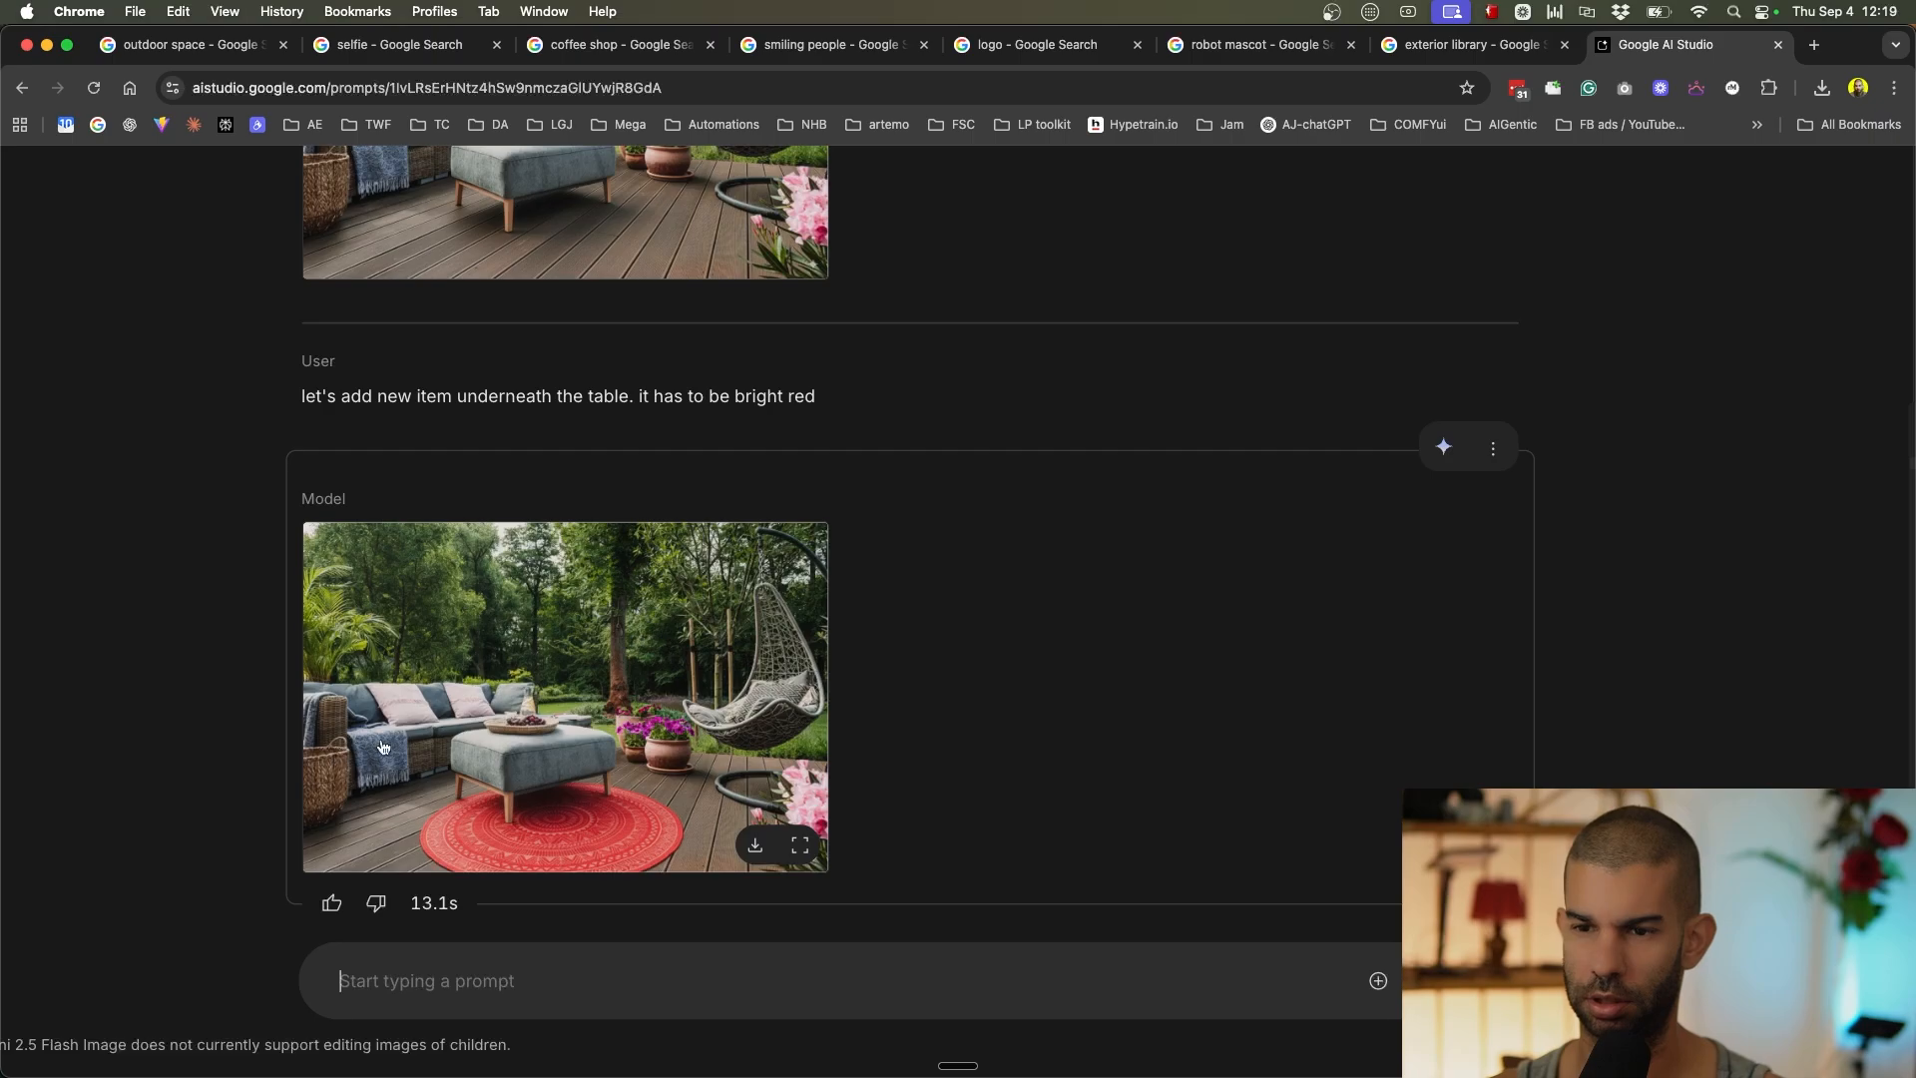
pyautogui.scroll(5, 342, 731)
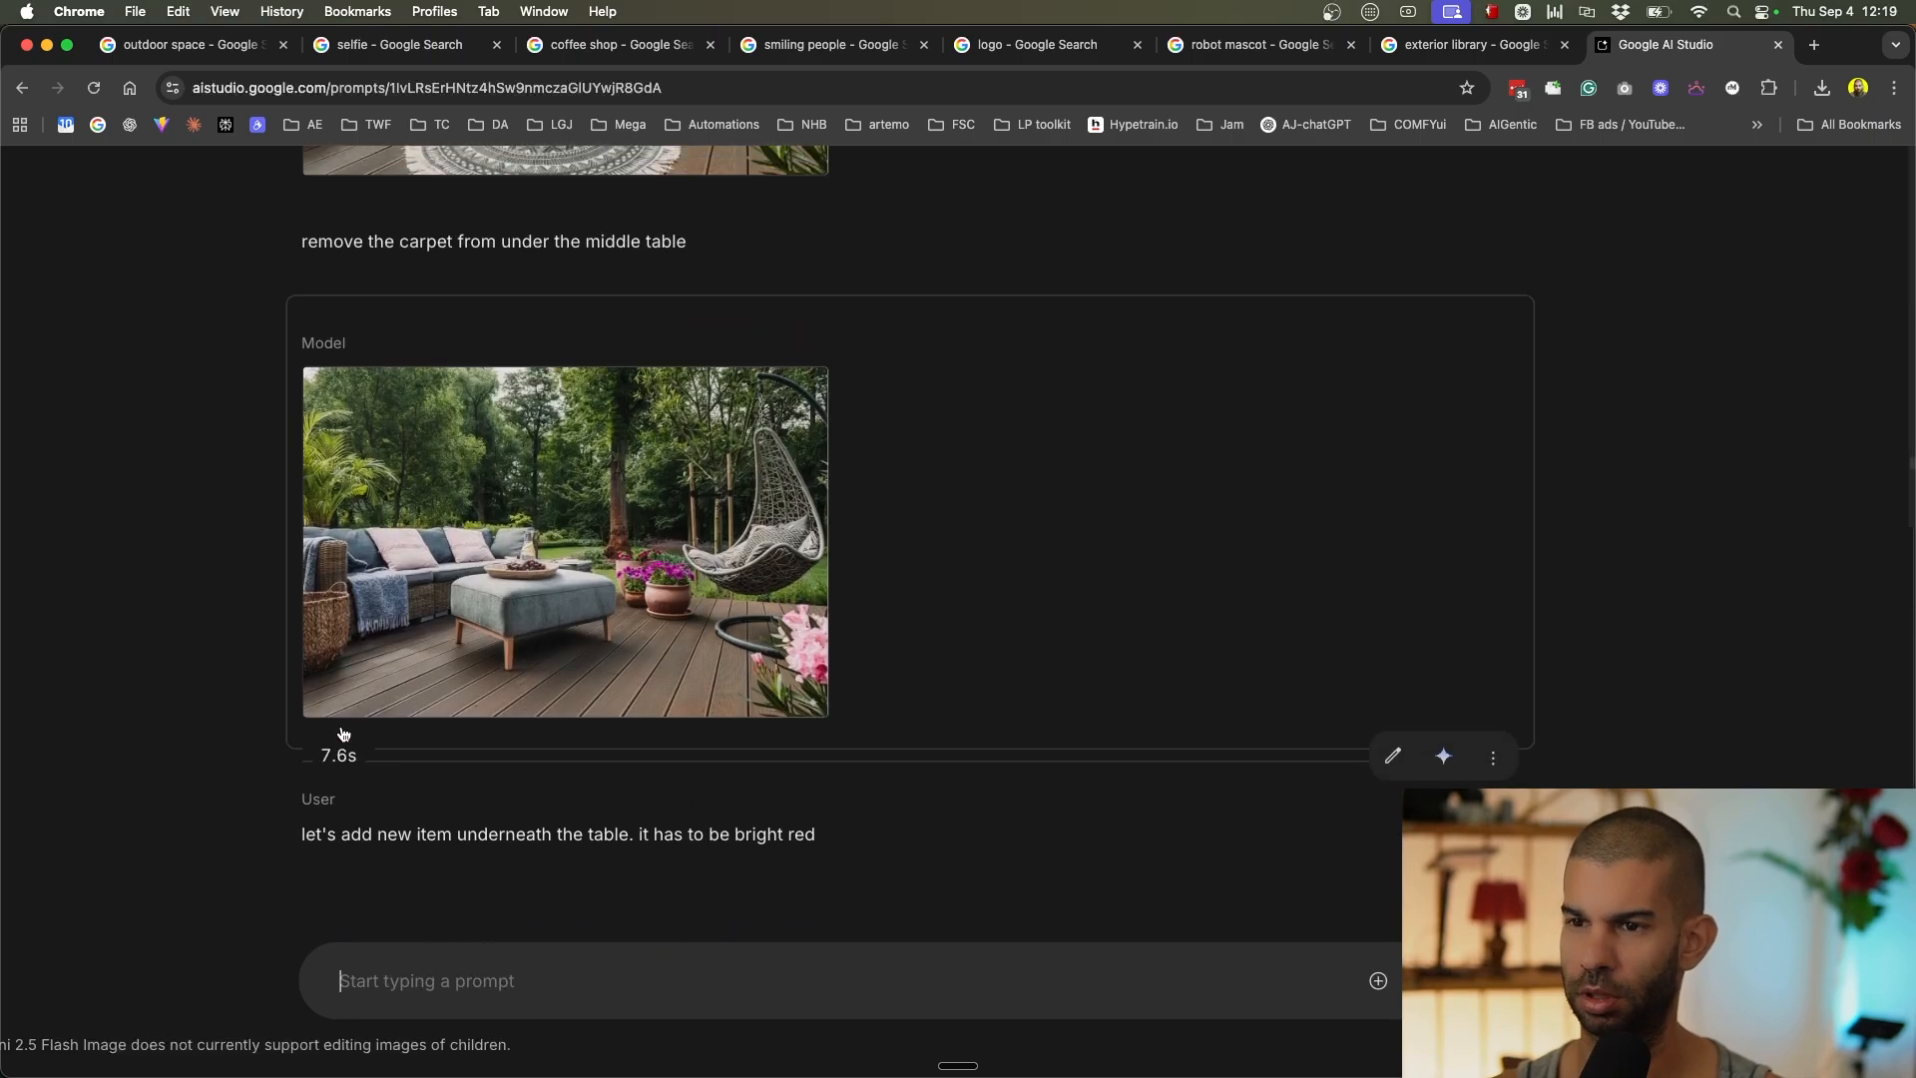
pyautogui.scroll(-5, 341, 735)
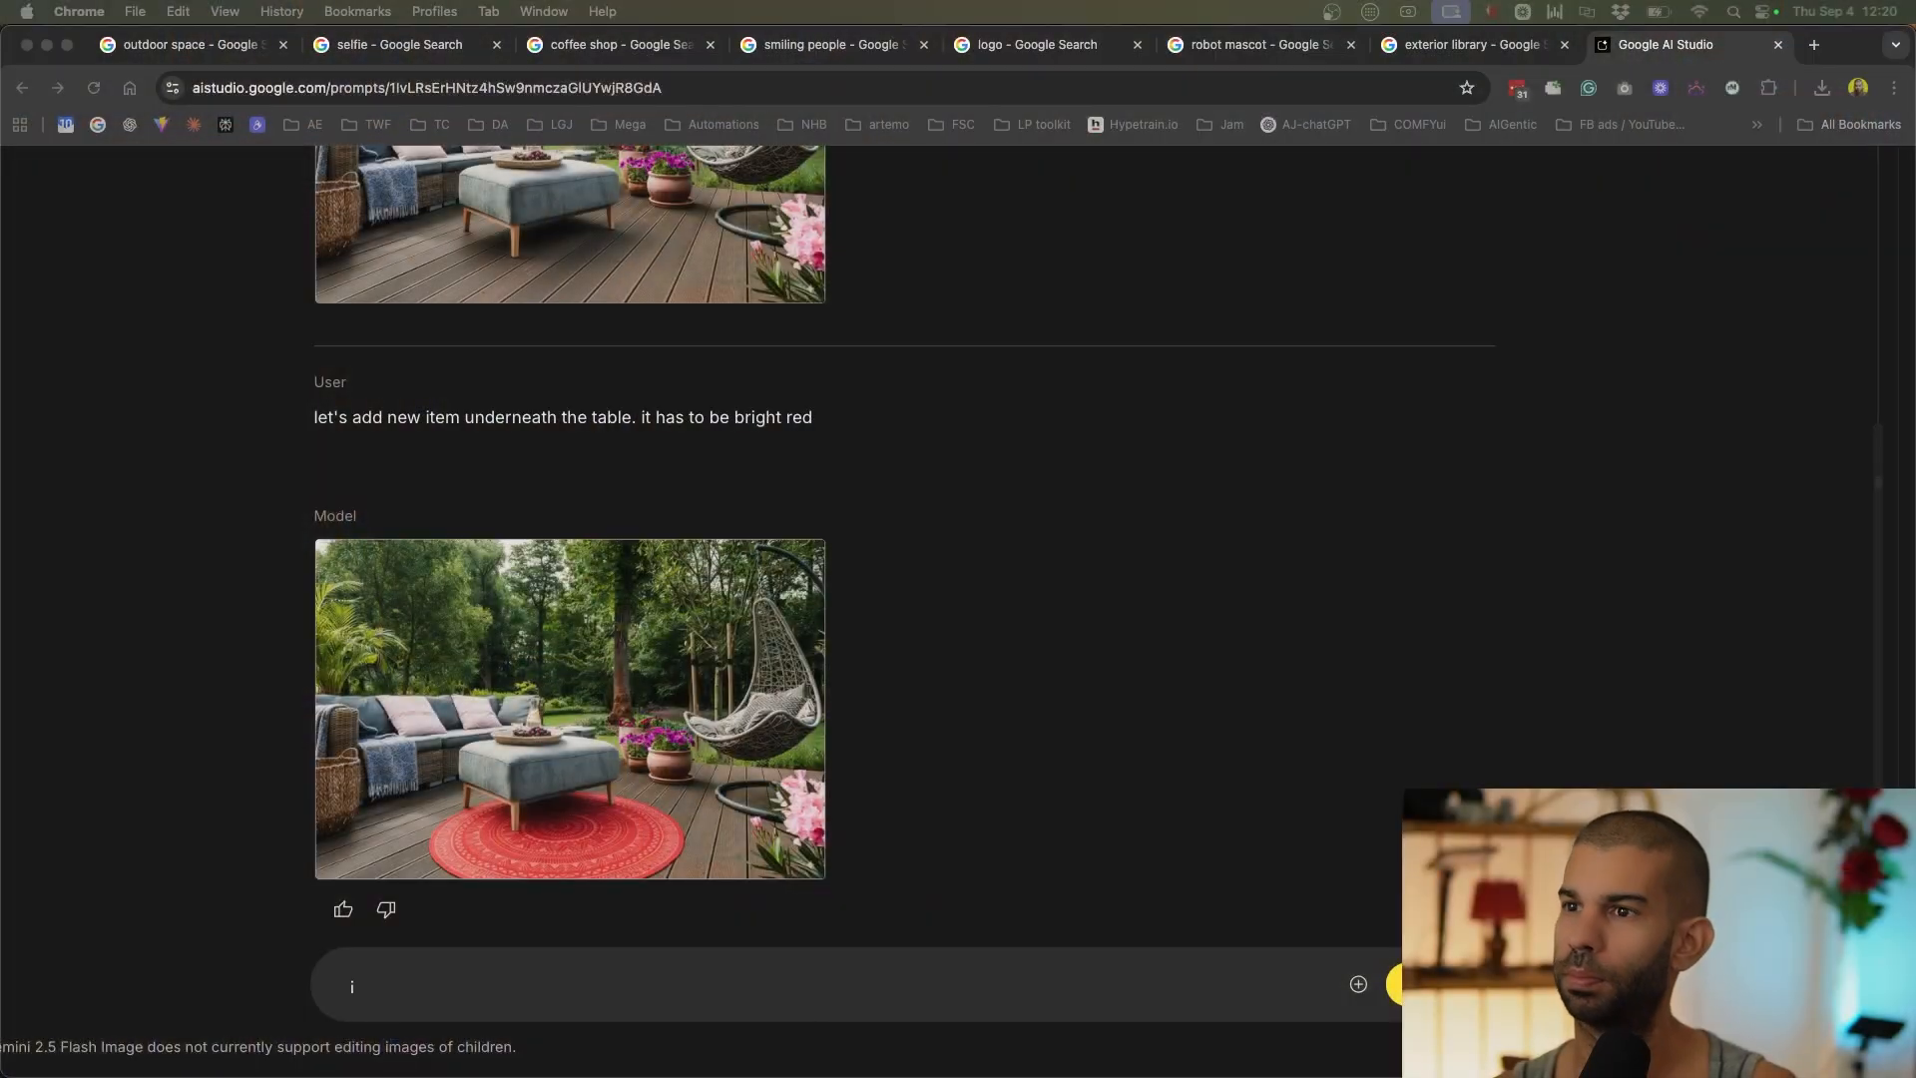
# Copy the Shutterstock selfie of the smiling man from the selfie image results and attach it to the Google AI Studio prompt.
pyautogui.click(409, 40)
pyautogui.scroll(-3, 686, 615)
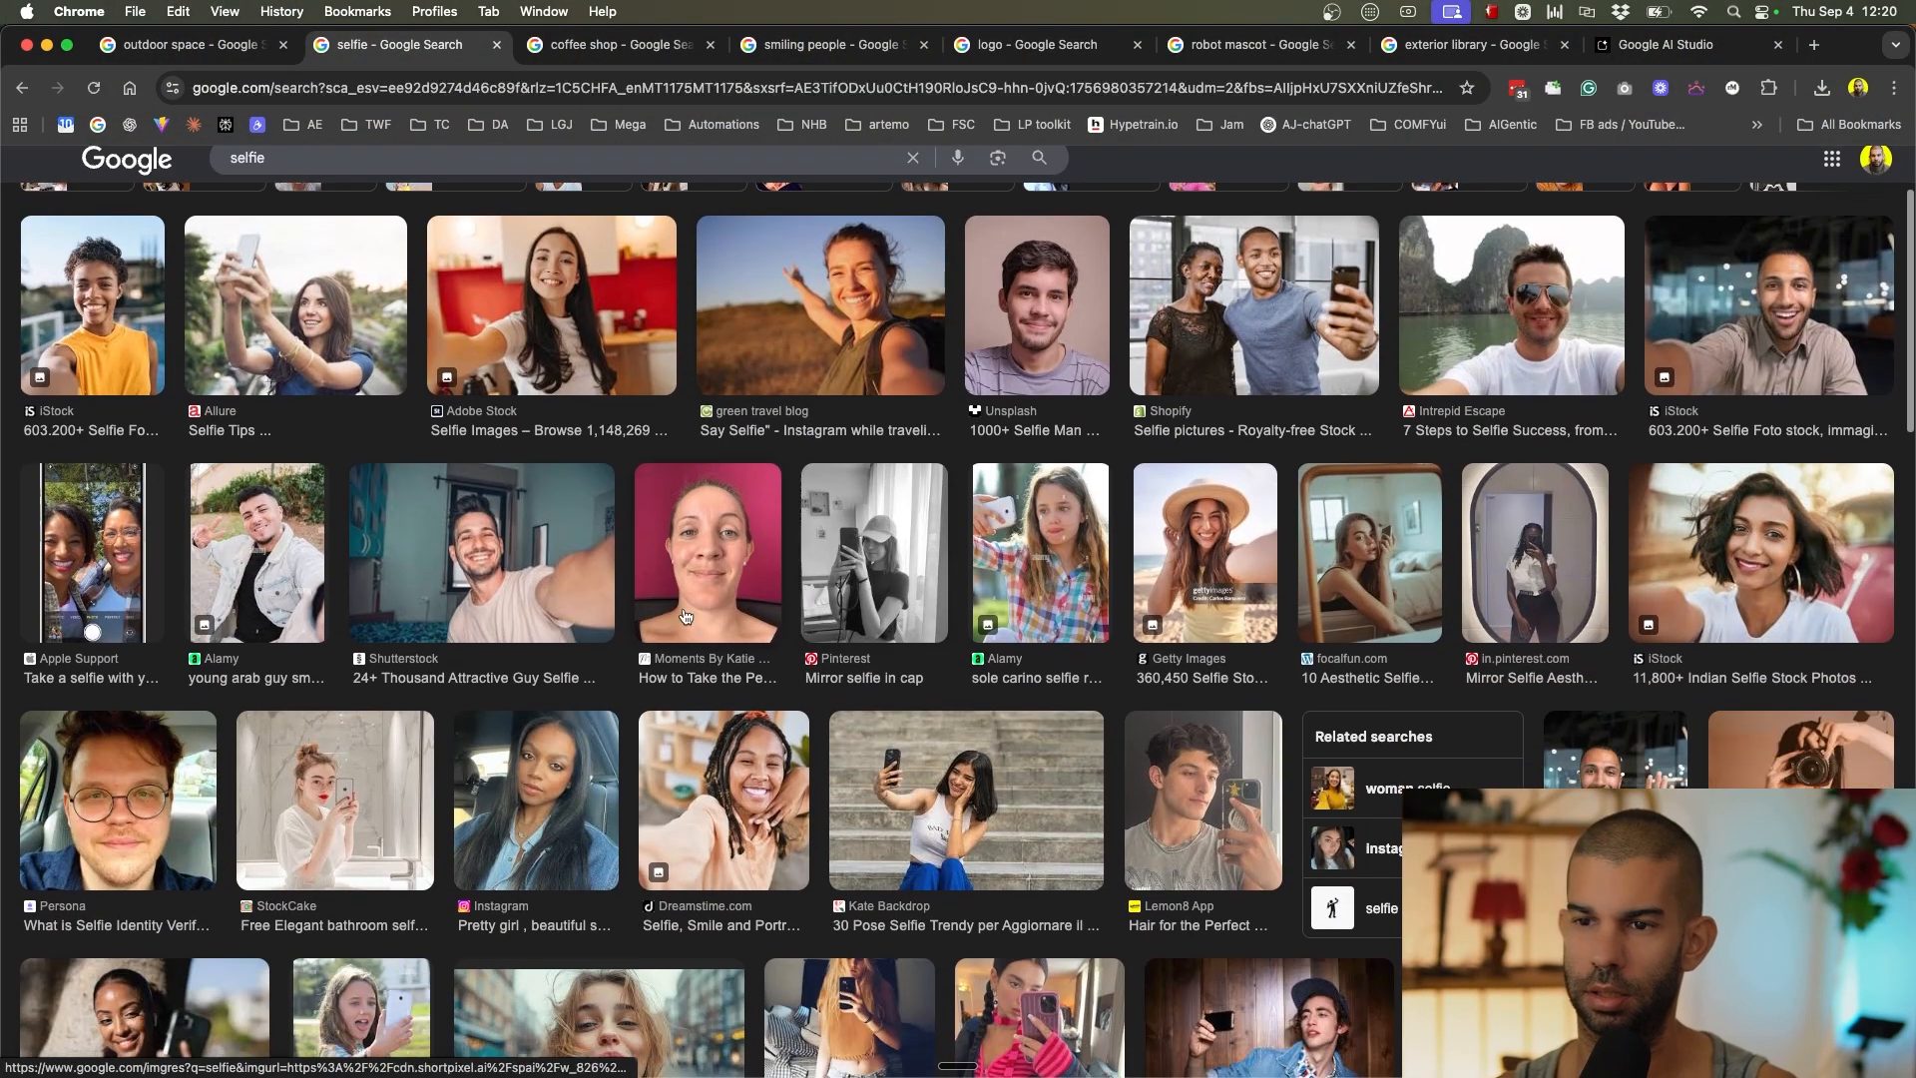
pyautogui.click(476, 611)
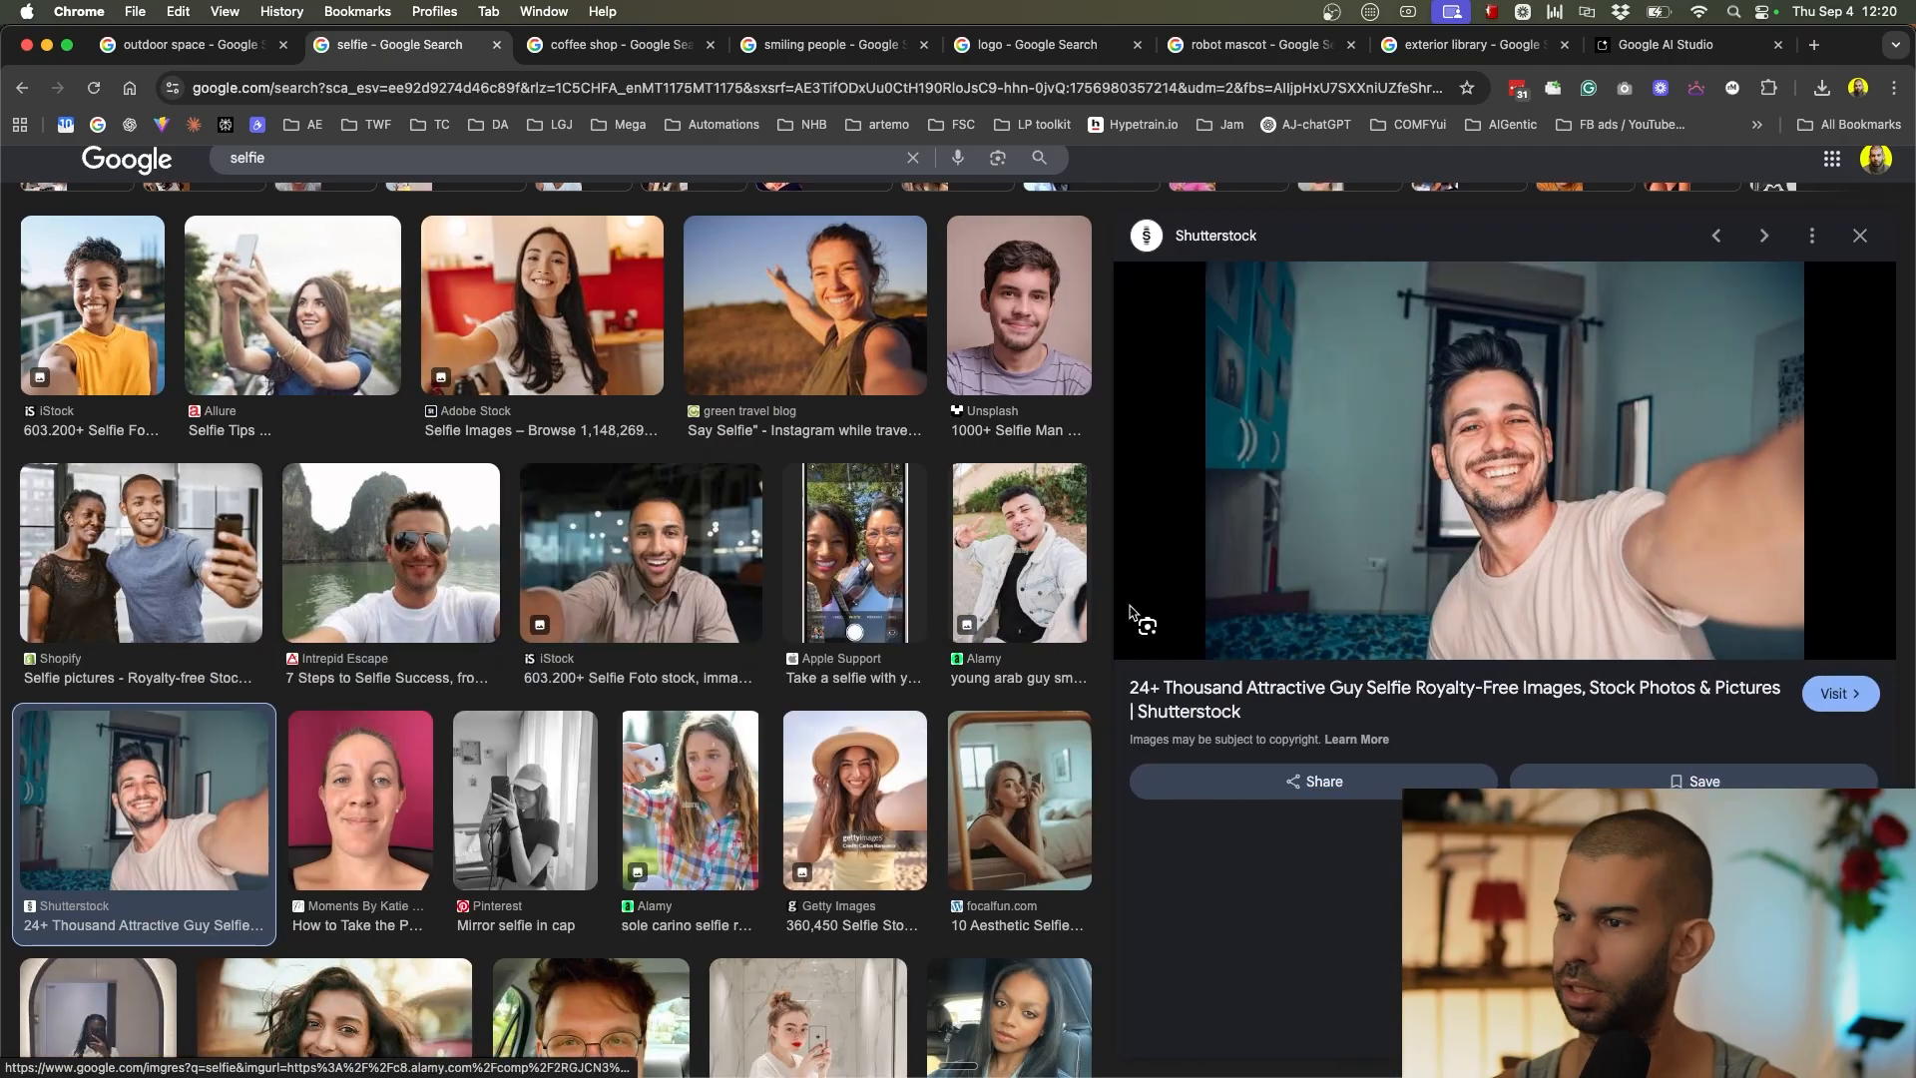
pyautogui.rightClick(1425, 372)
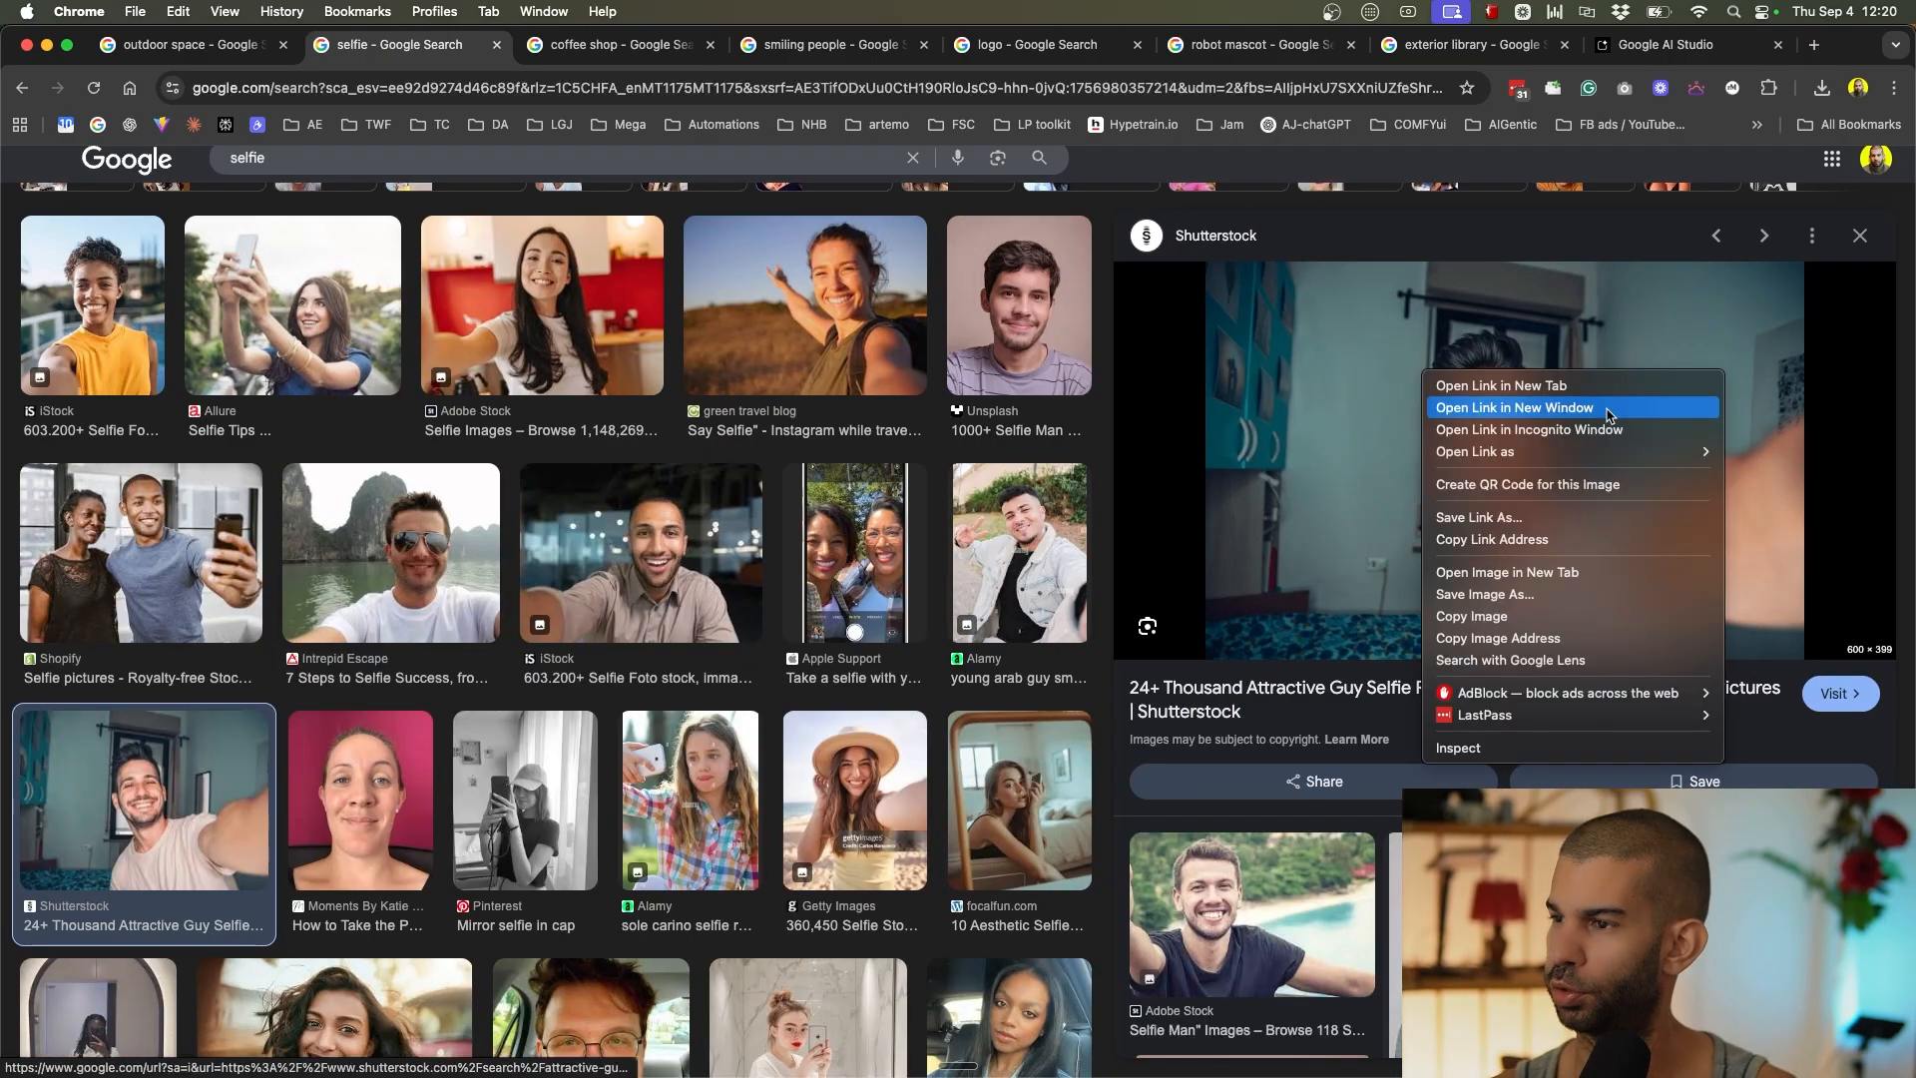
pyautogui.click(1515, 620)
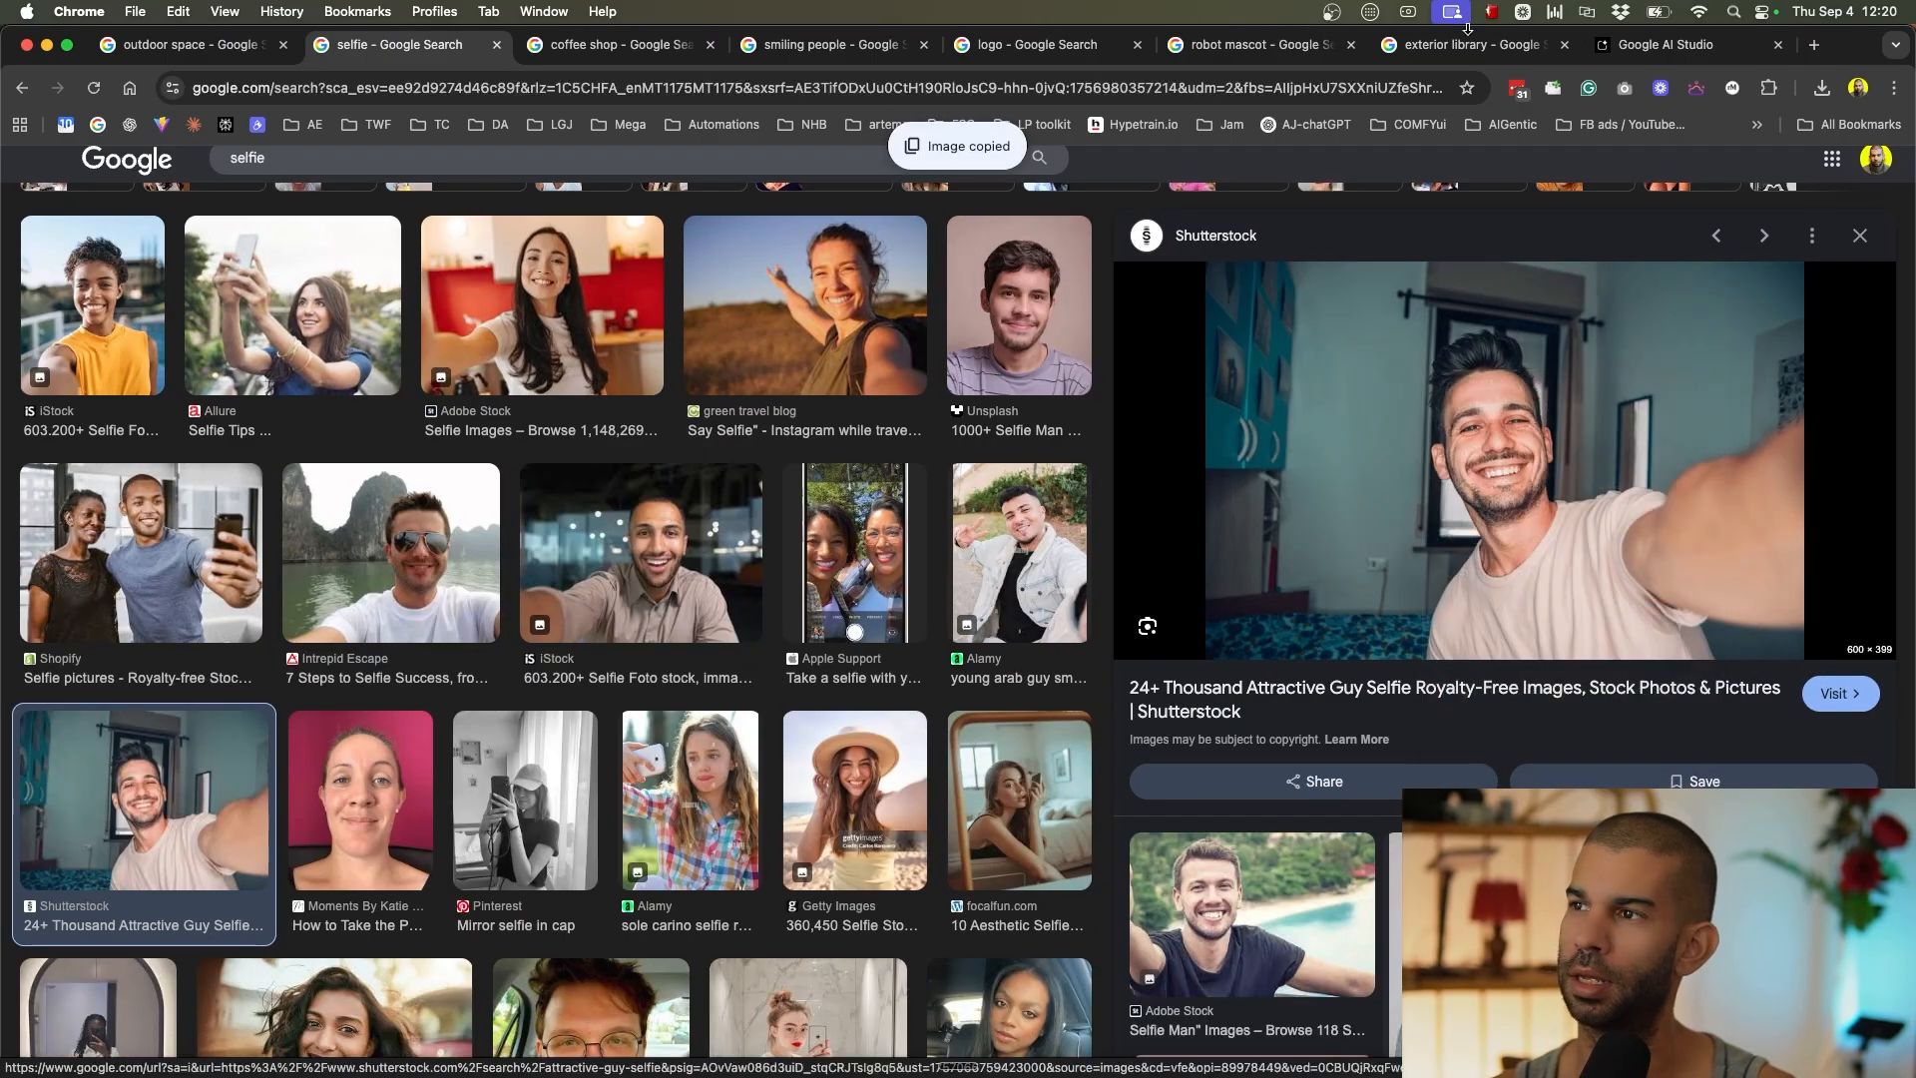
pyautogui.click(1677, 45)
pyautogui.click(539, 988)
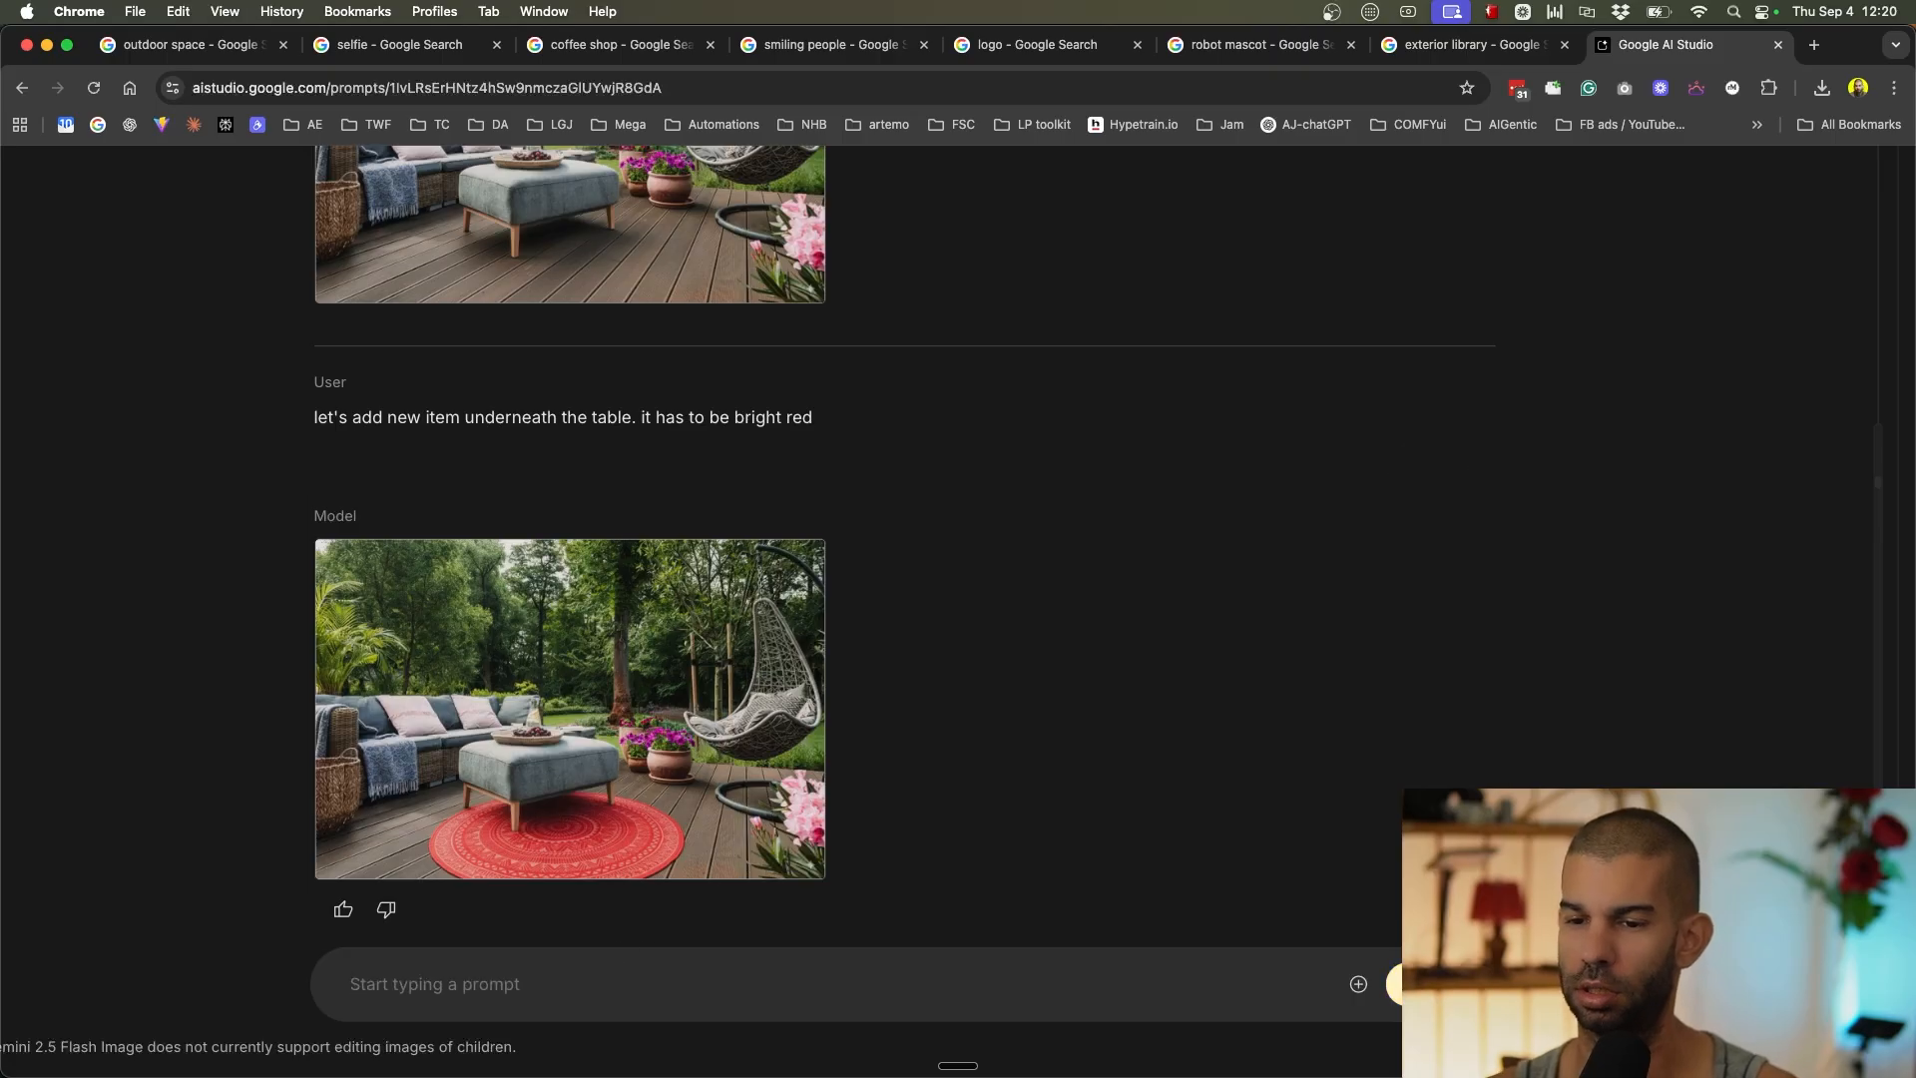
pyautogui.press('super+v')
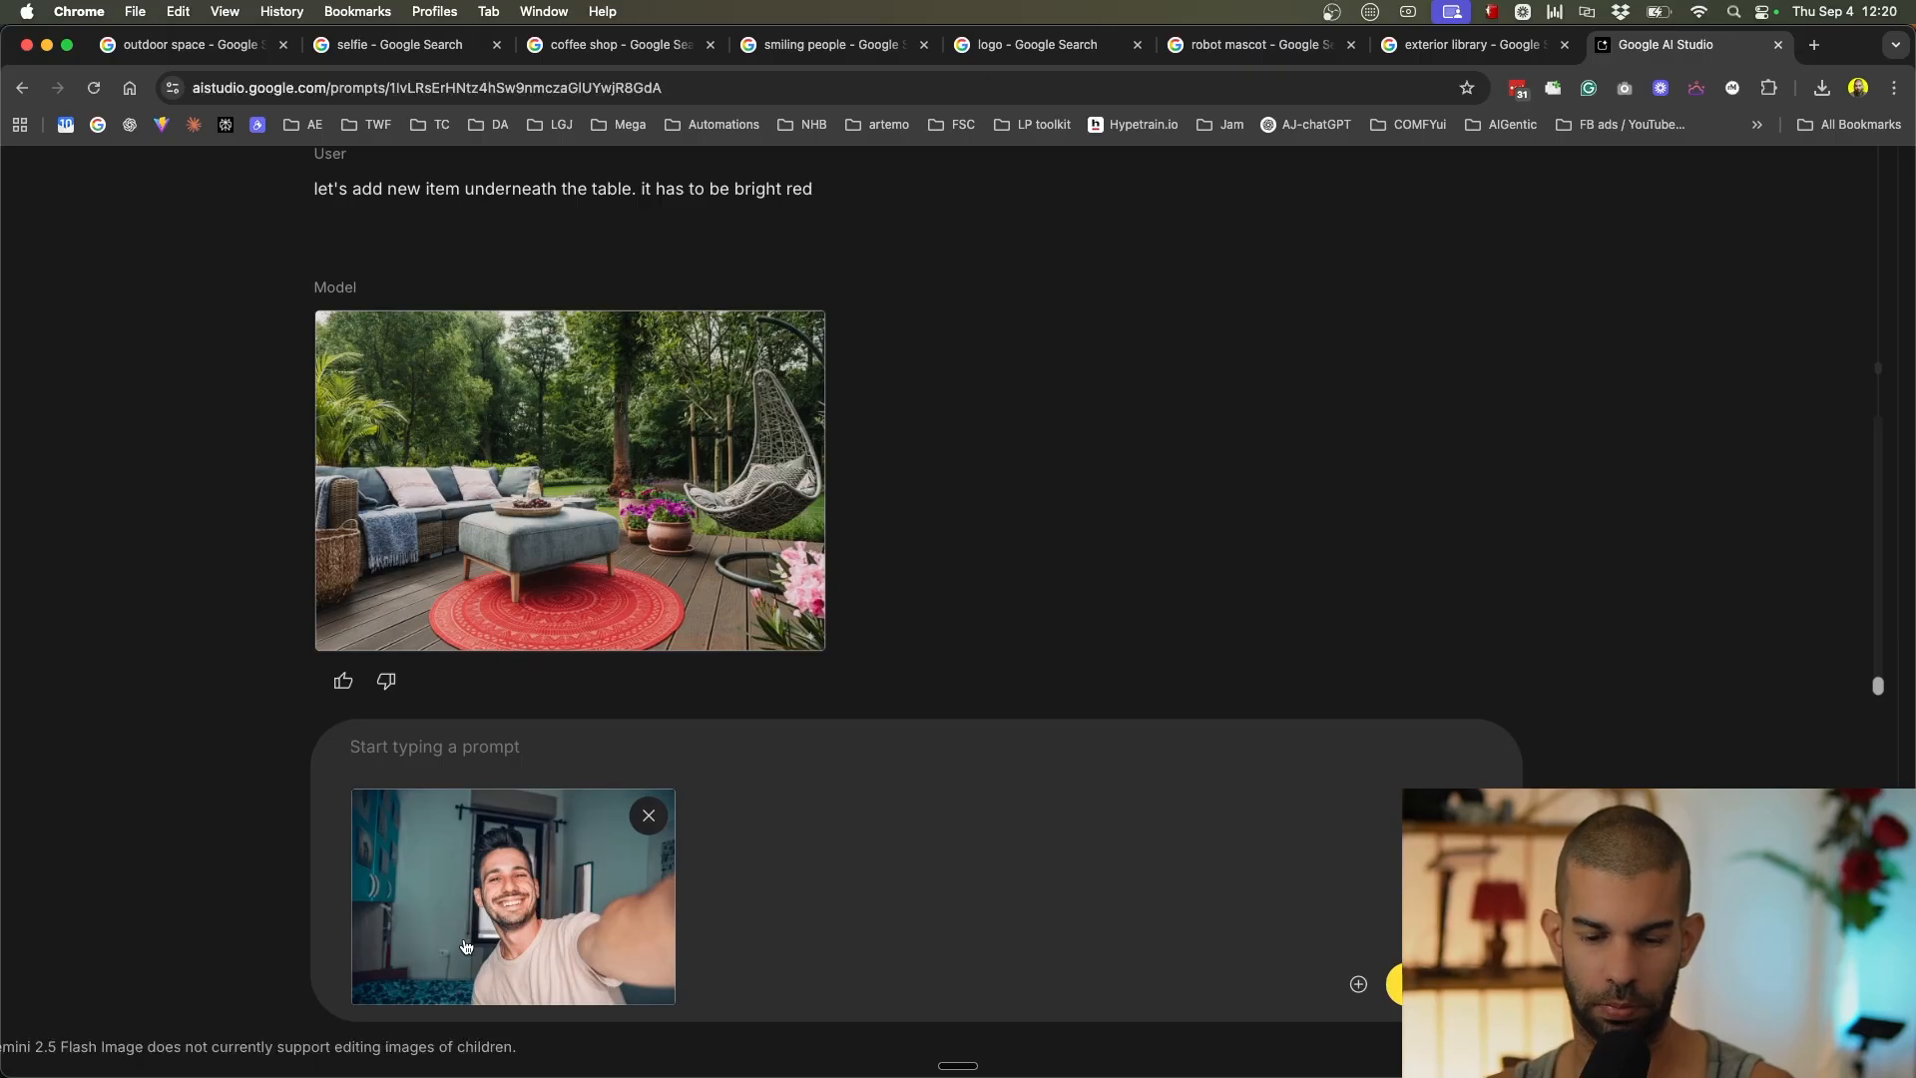
# Run the prompt "create me a professional self studio quality headshot of this person" with the attached selfie.
pyautogui.write('create me a profes')
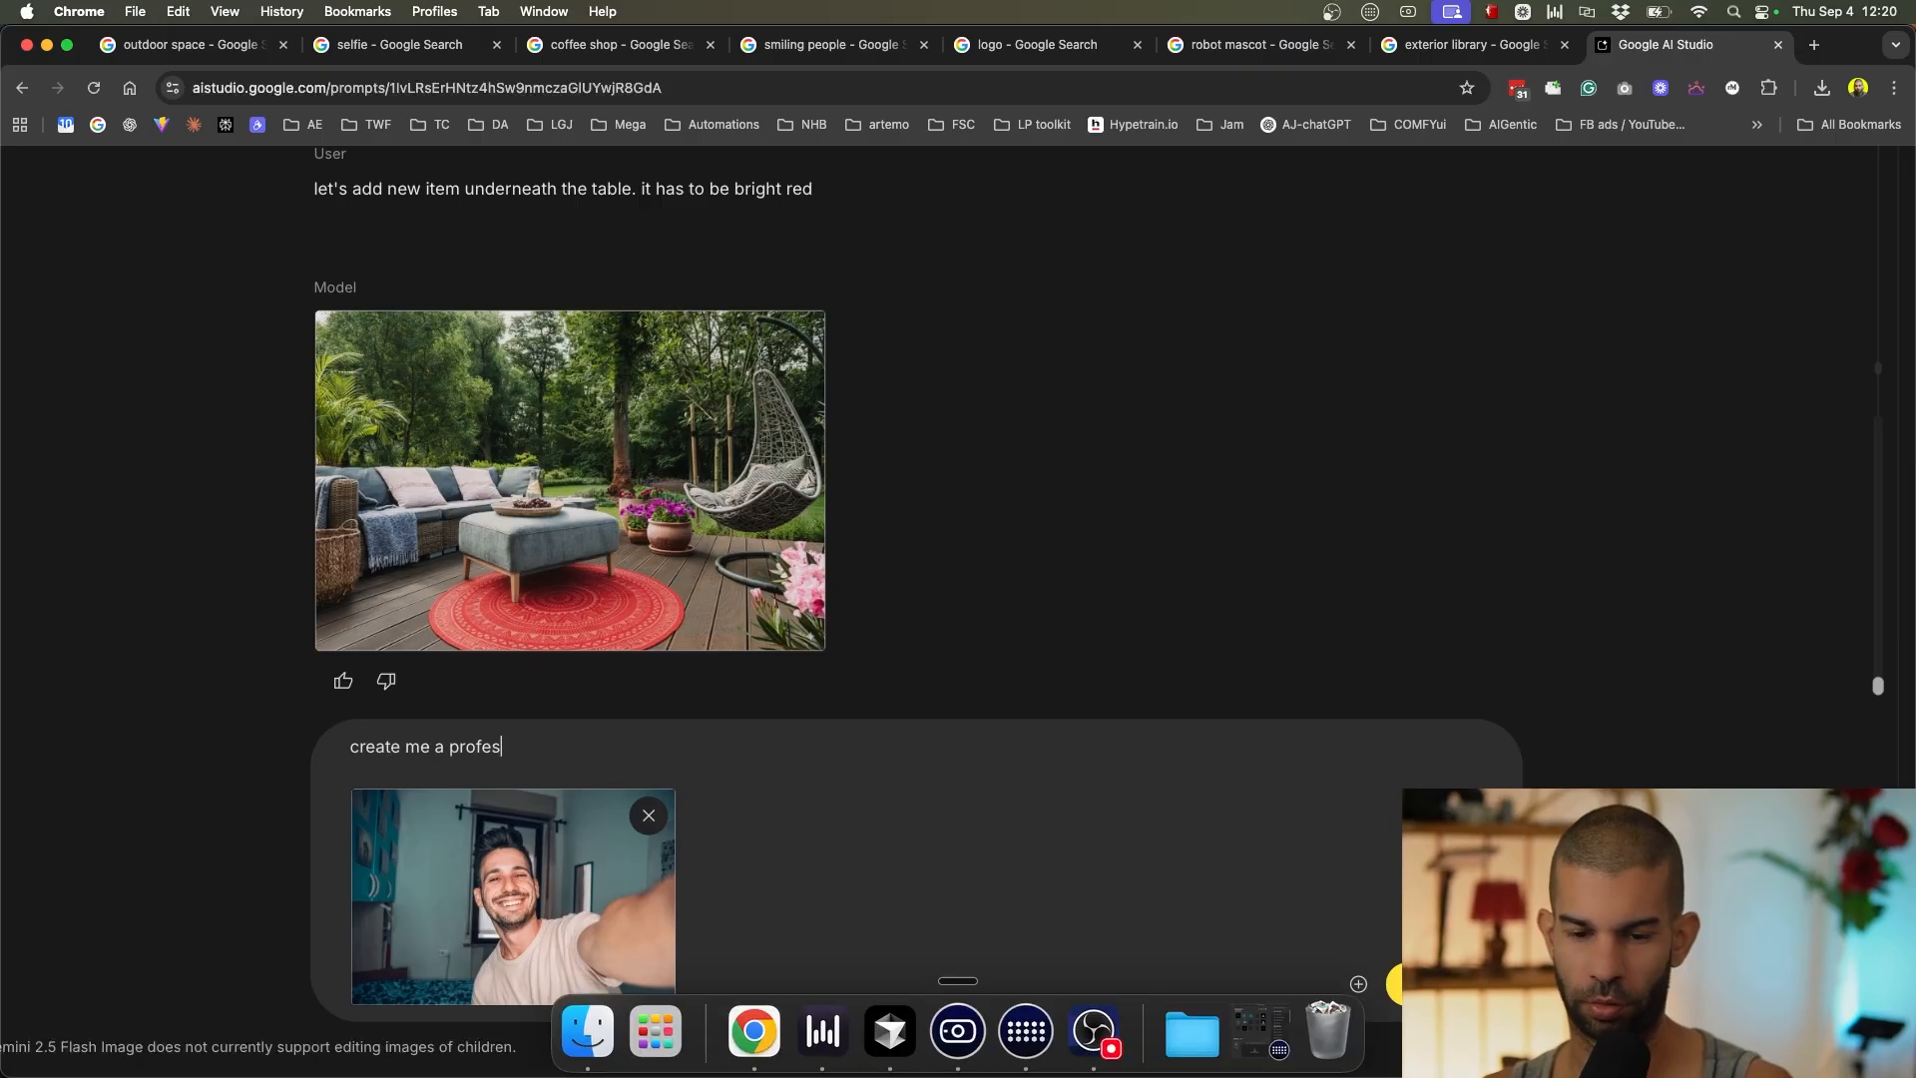
pyautogui.write('sional self st')
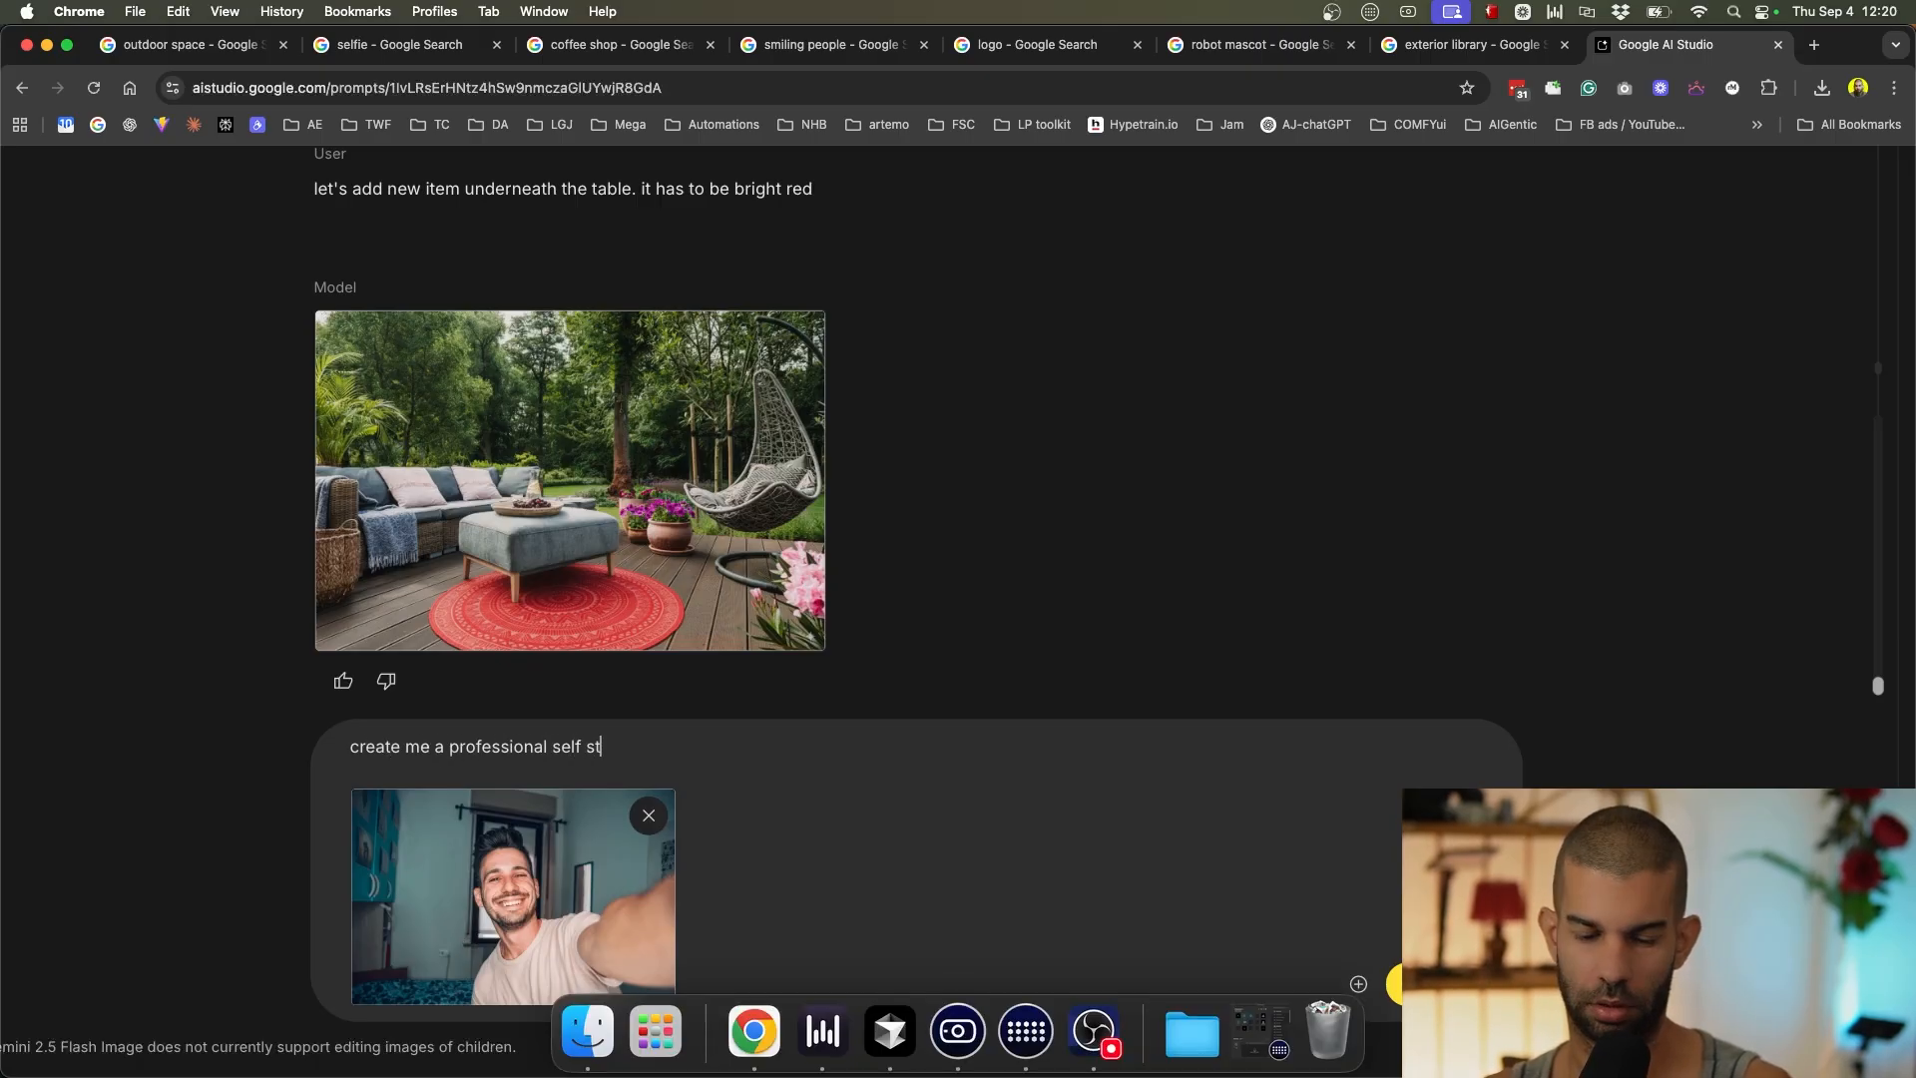
pyautogui.write('udio quality head')
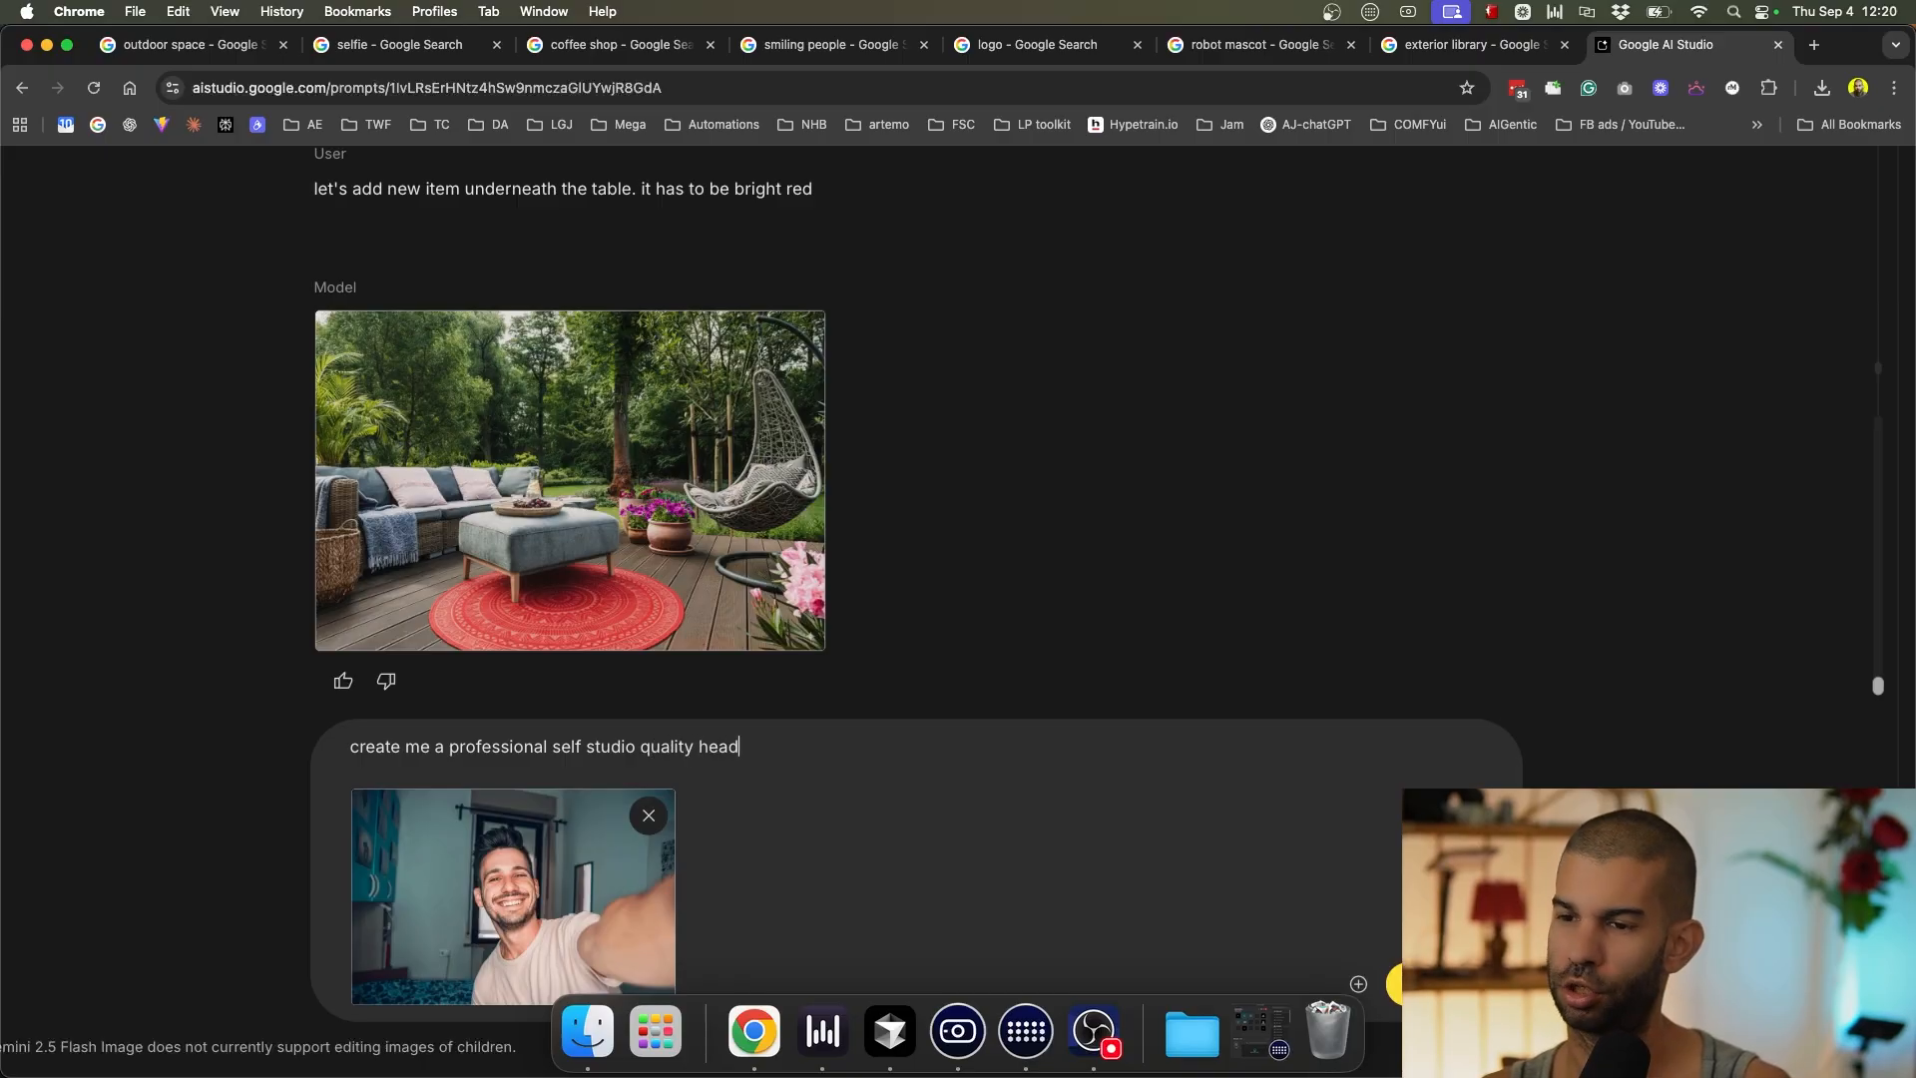
pyautogui.write('shot of this person')
pyautogui.press('Return')
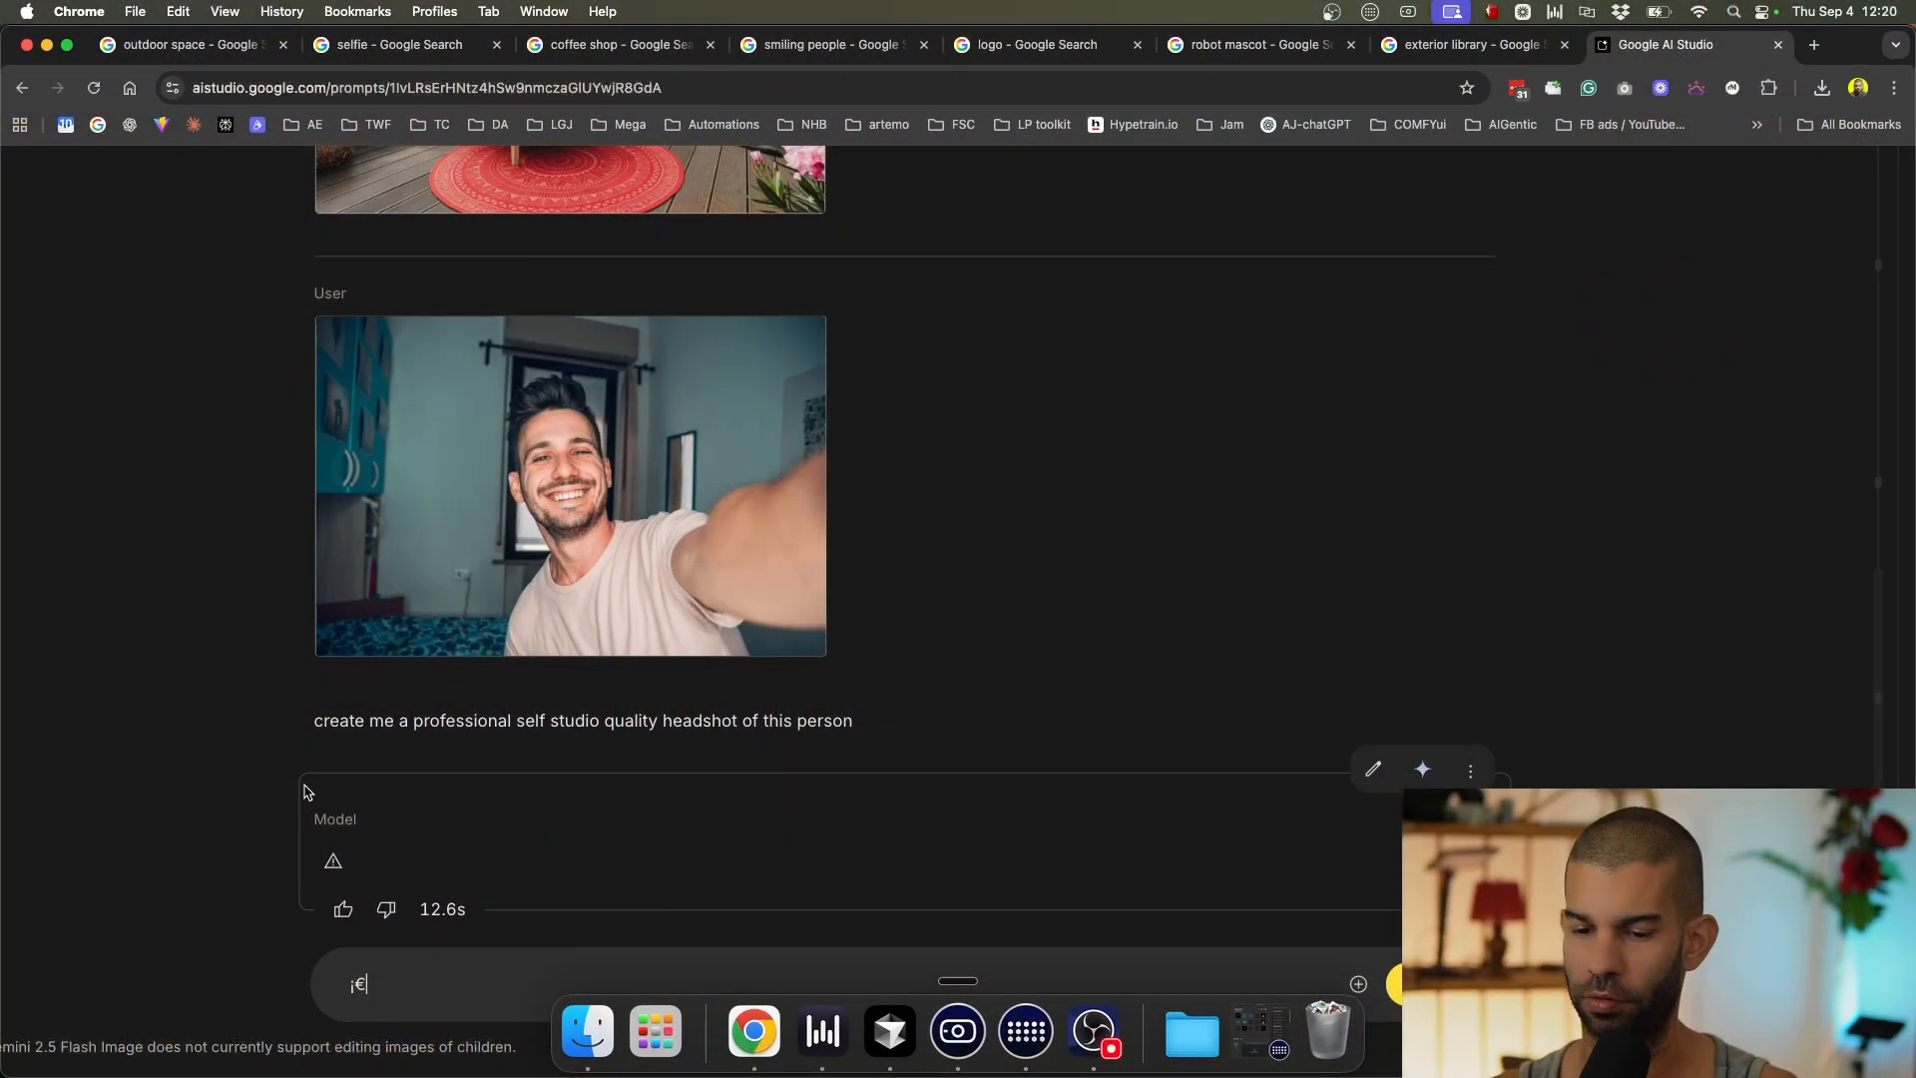
# Inspect the warning on the headshot response and review the run safety settings, trying Block most for Sexually Explicit before returning it to Off.
pyautogui.click(333, 861)
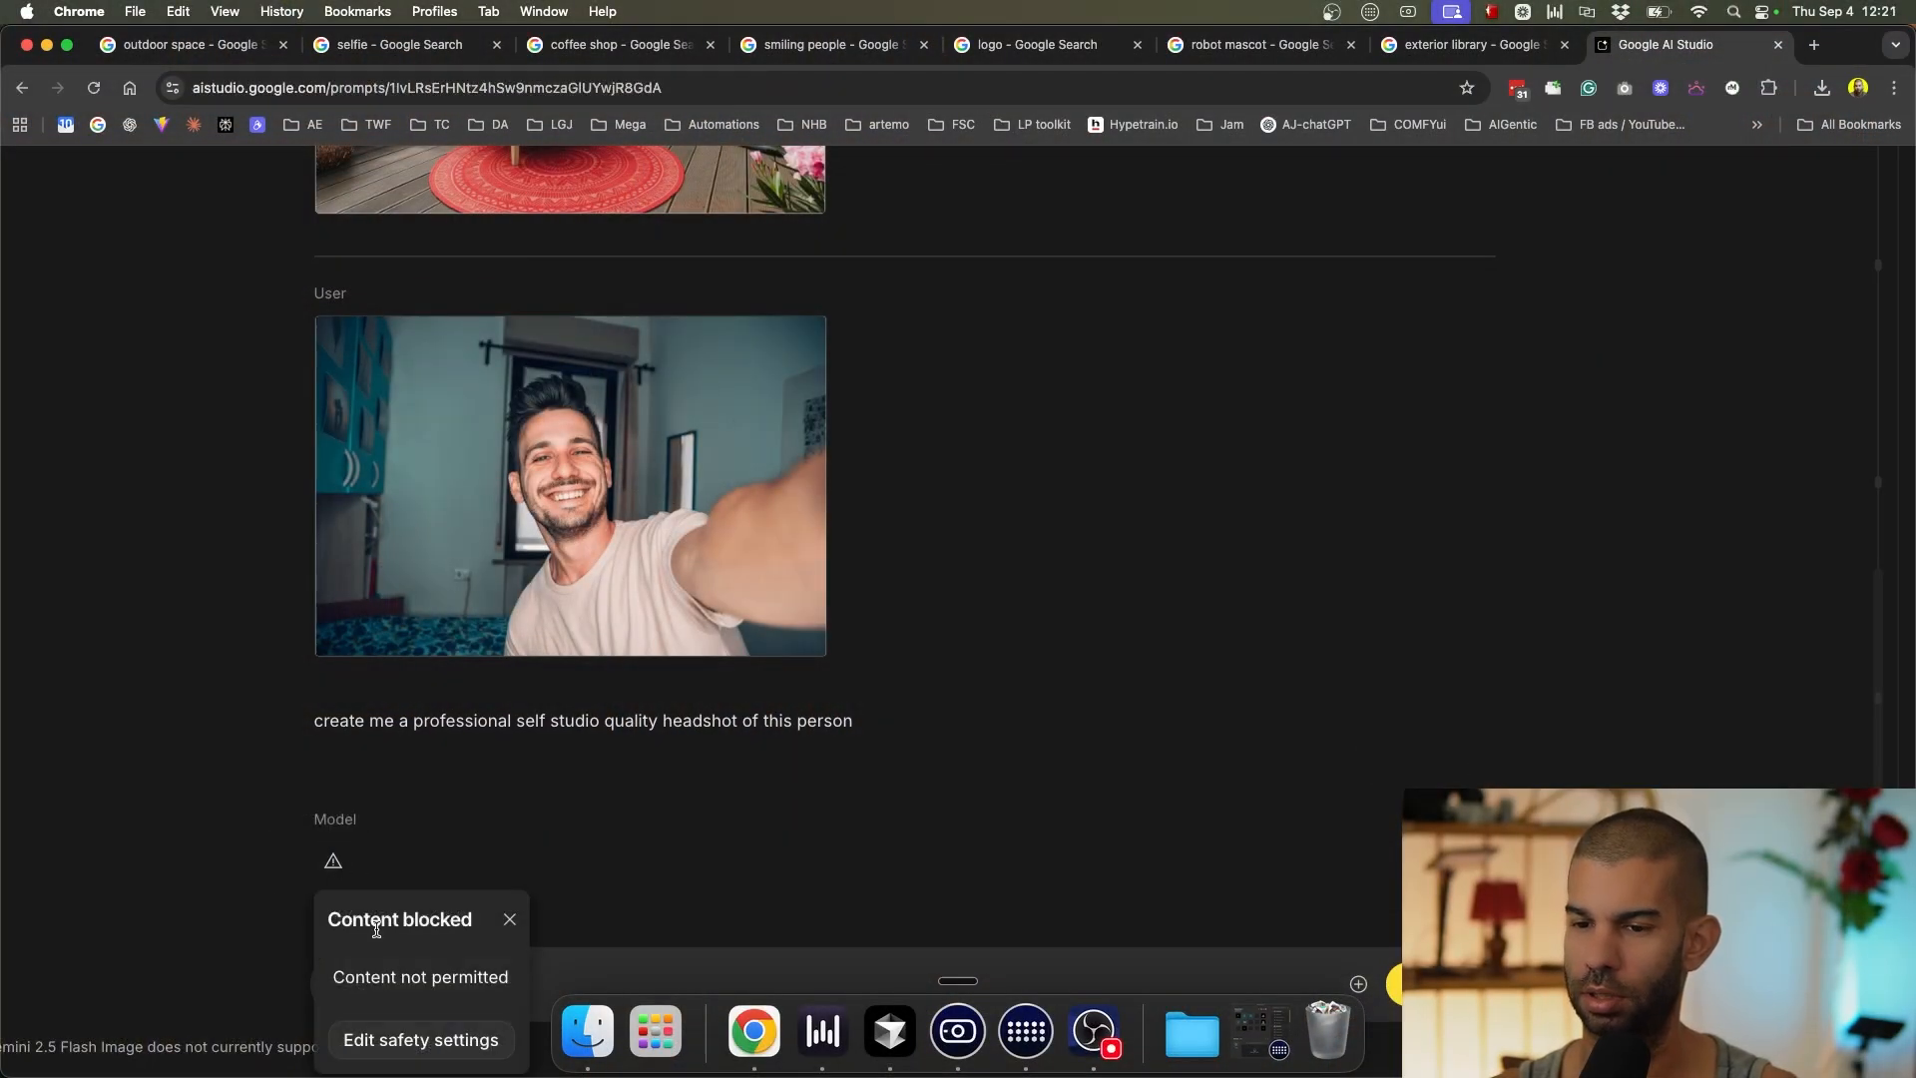
pyautogui.moveTo(365, 979); pyautogui.dragTo(479, 979)
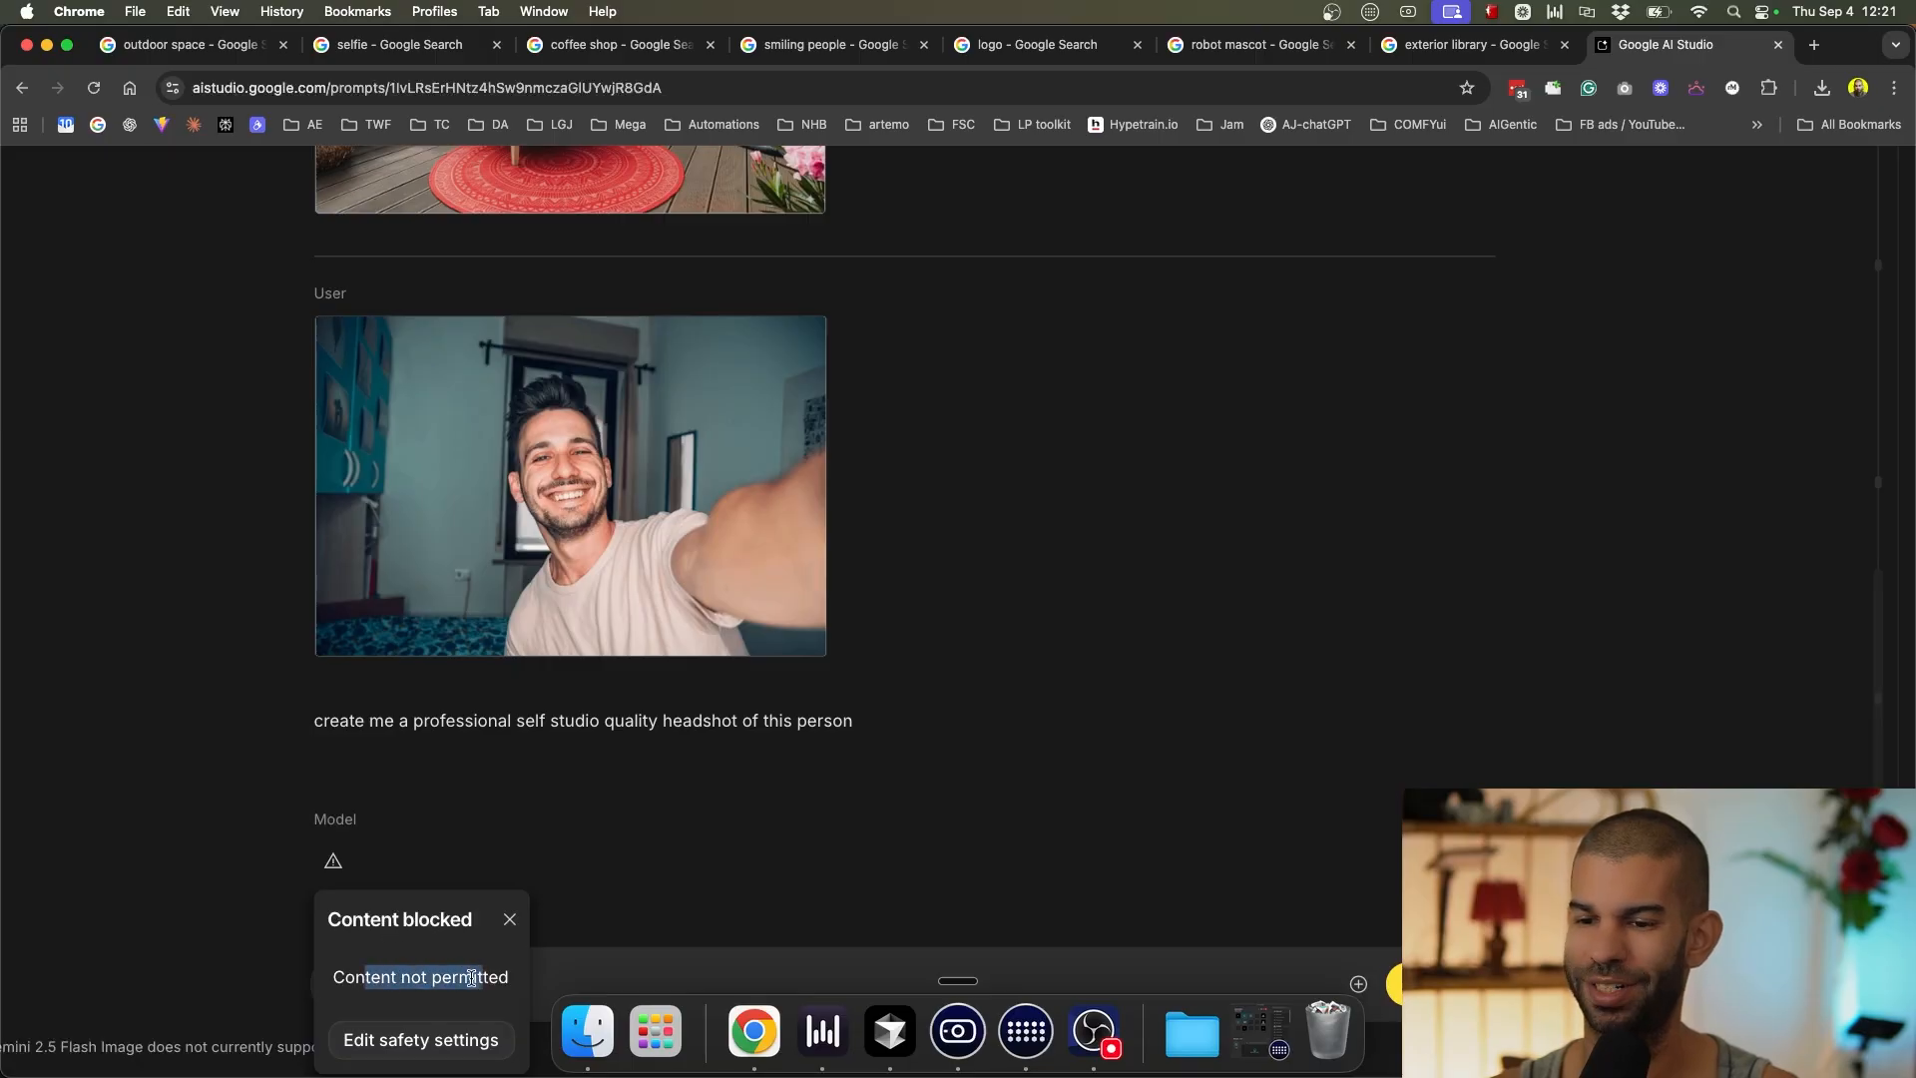
pyautogui.click(398, 1040)
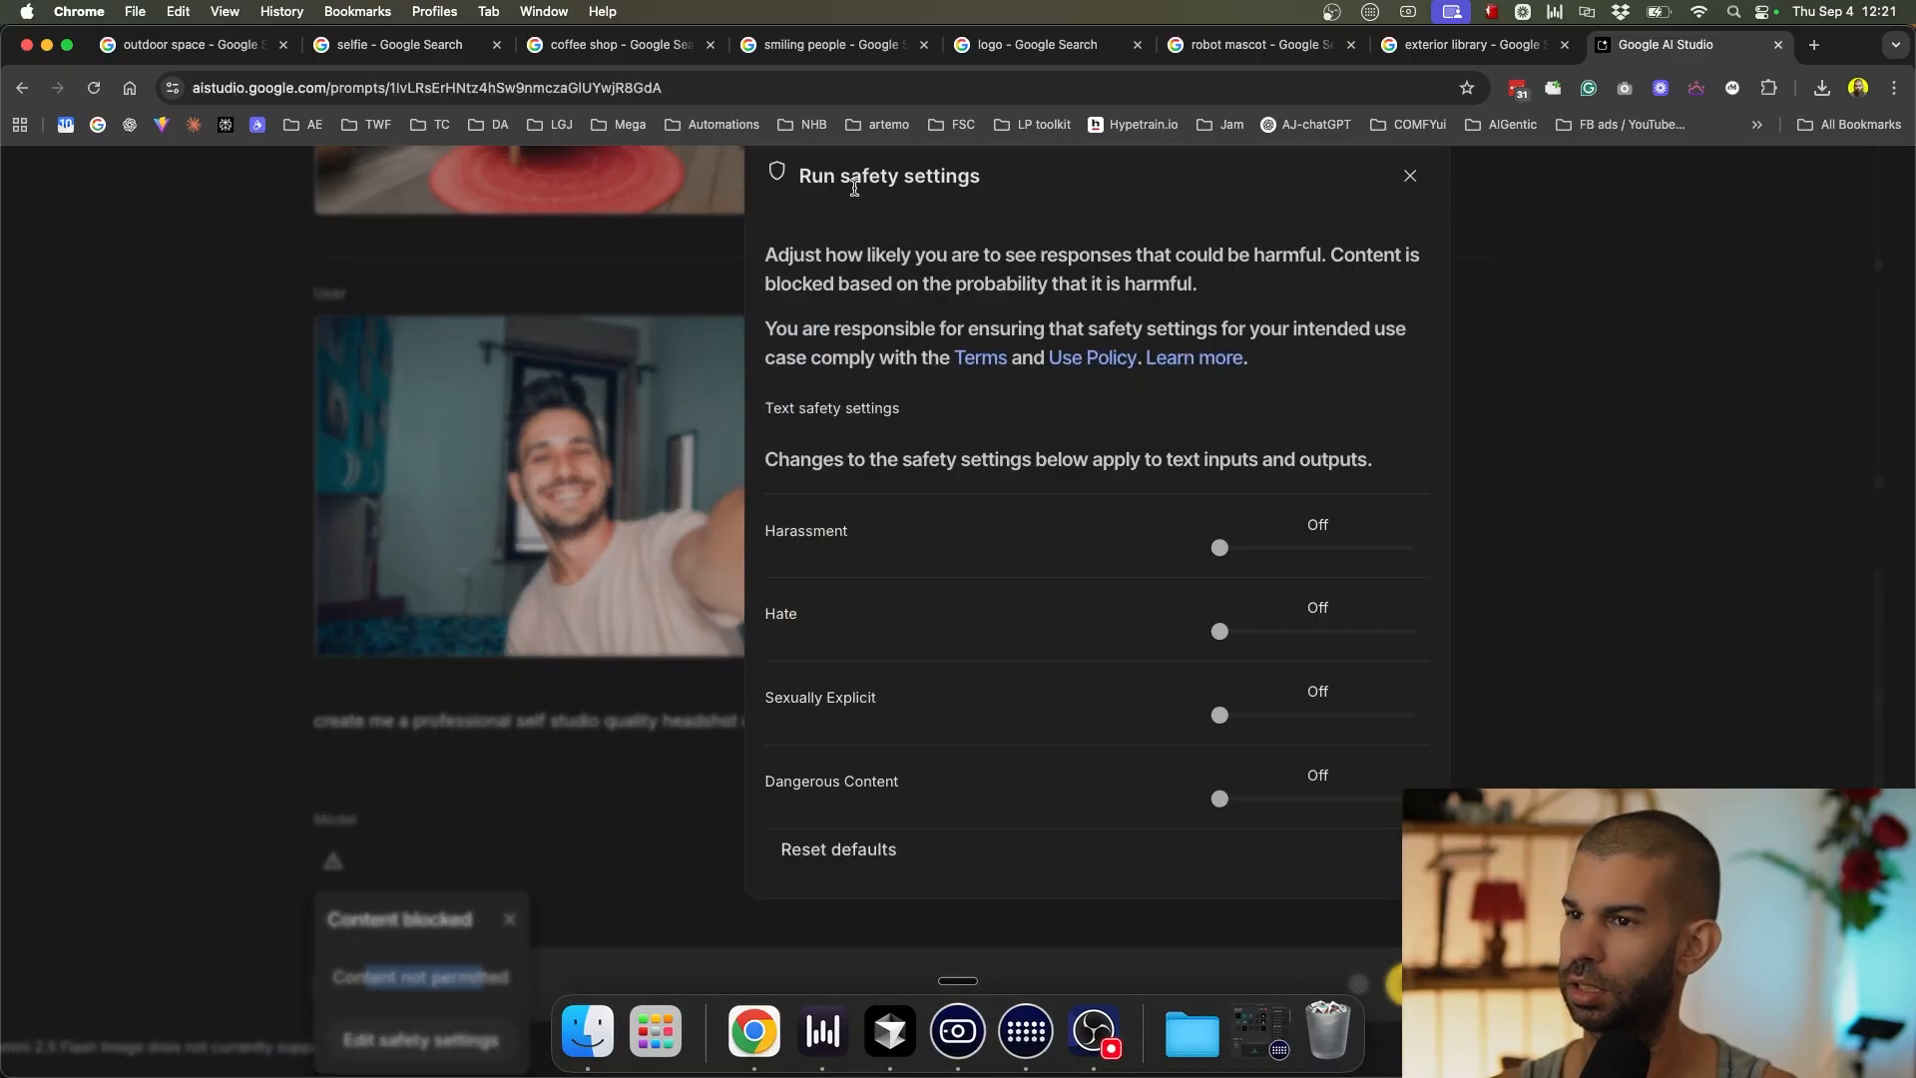
pyautogui.moveTo(805, 256); pyautogui.dragTo(1211, 434)
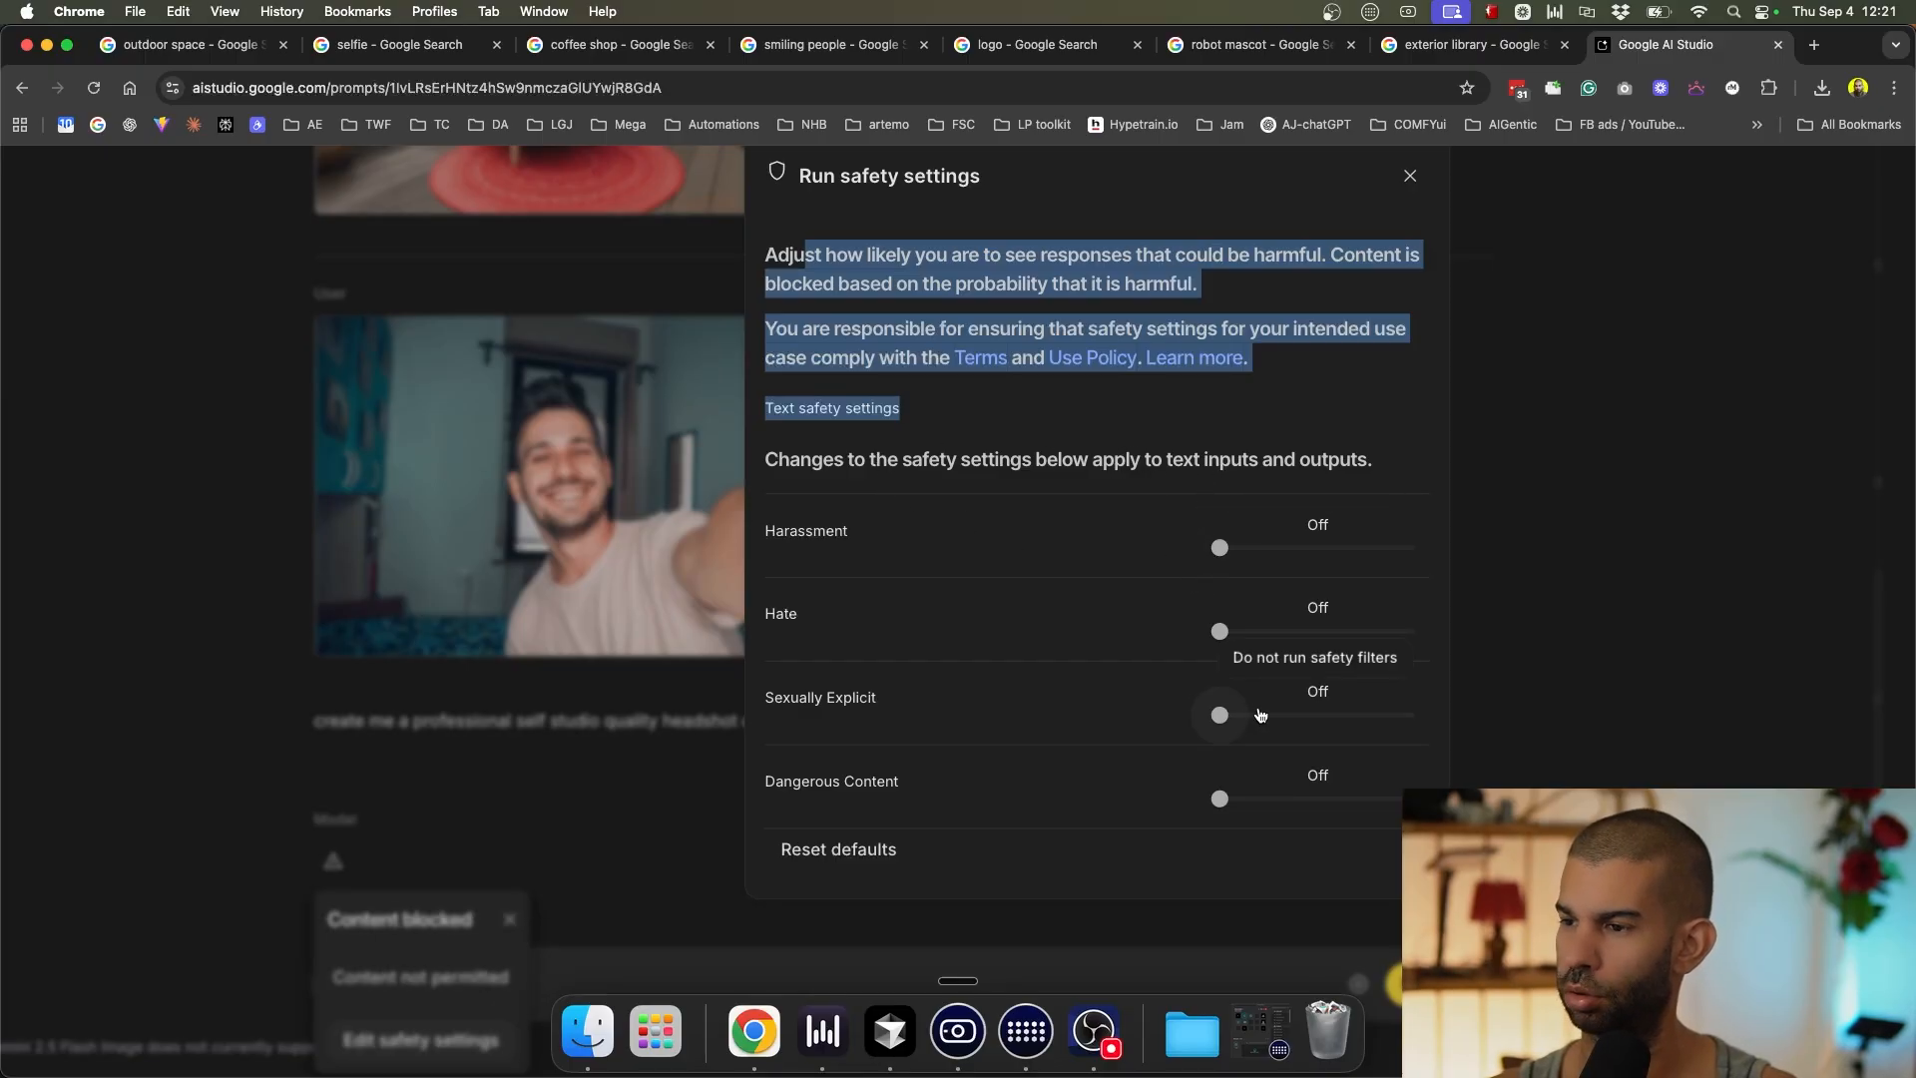
pyautogui.moveTo(1219, 715); pyautogui.dragTo(1411, 715)
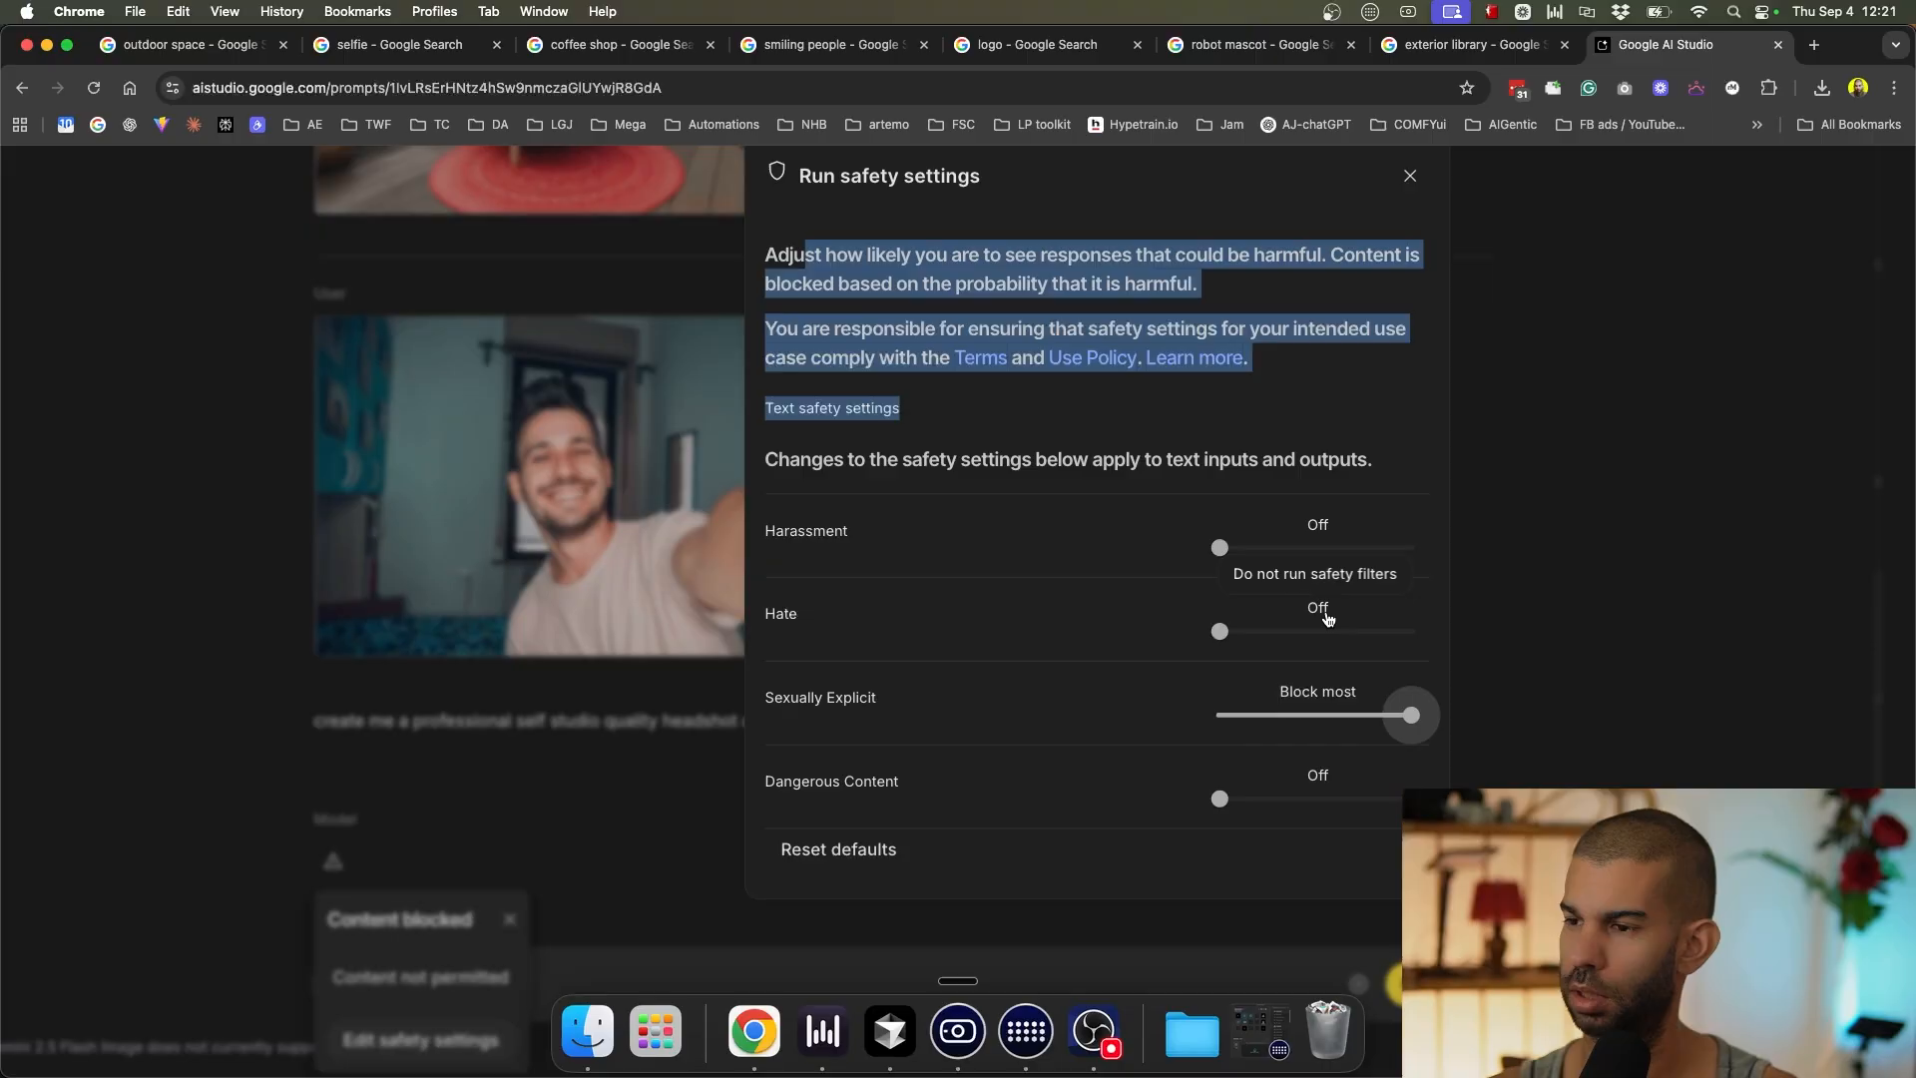
pyautogui.click(1222, 714)
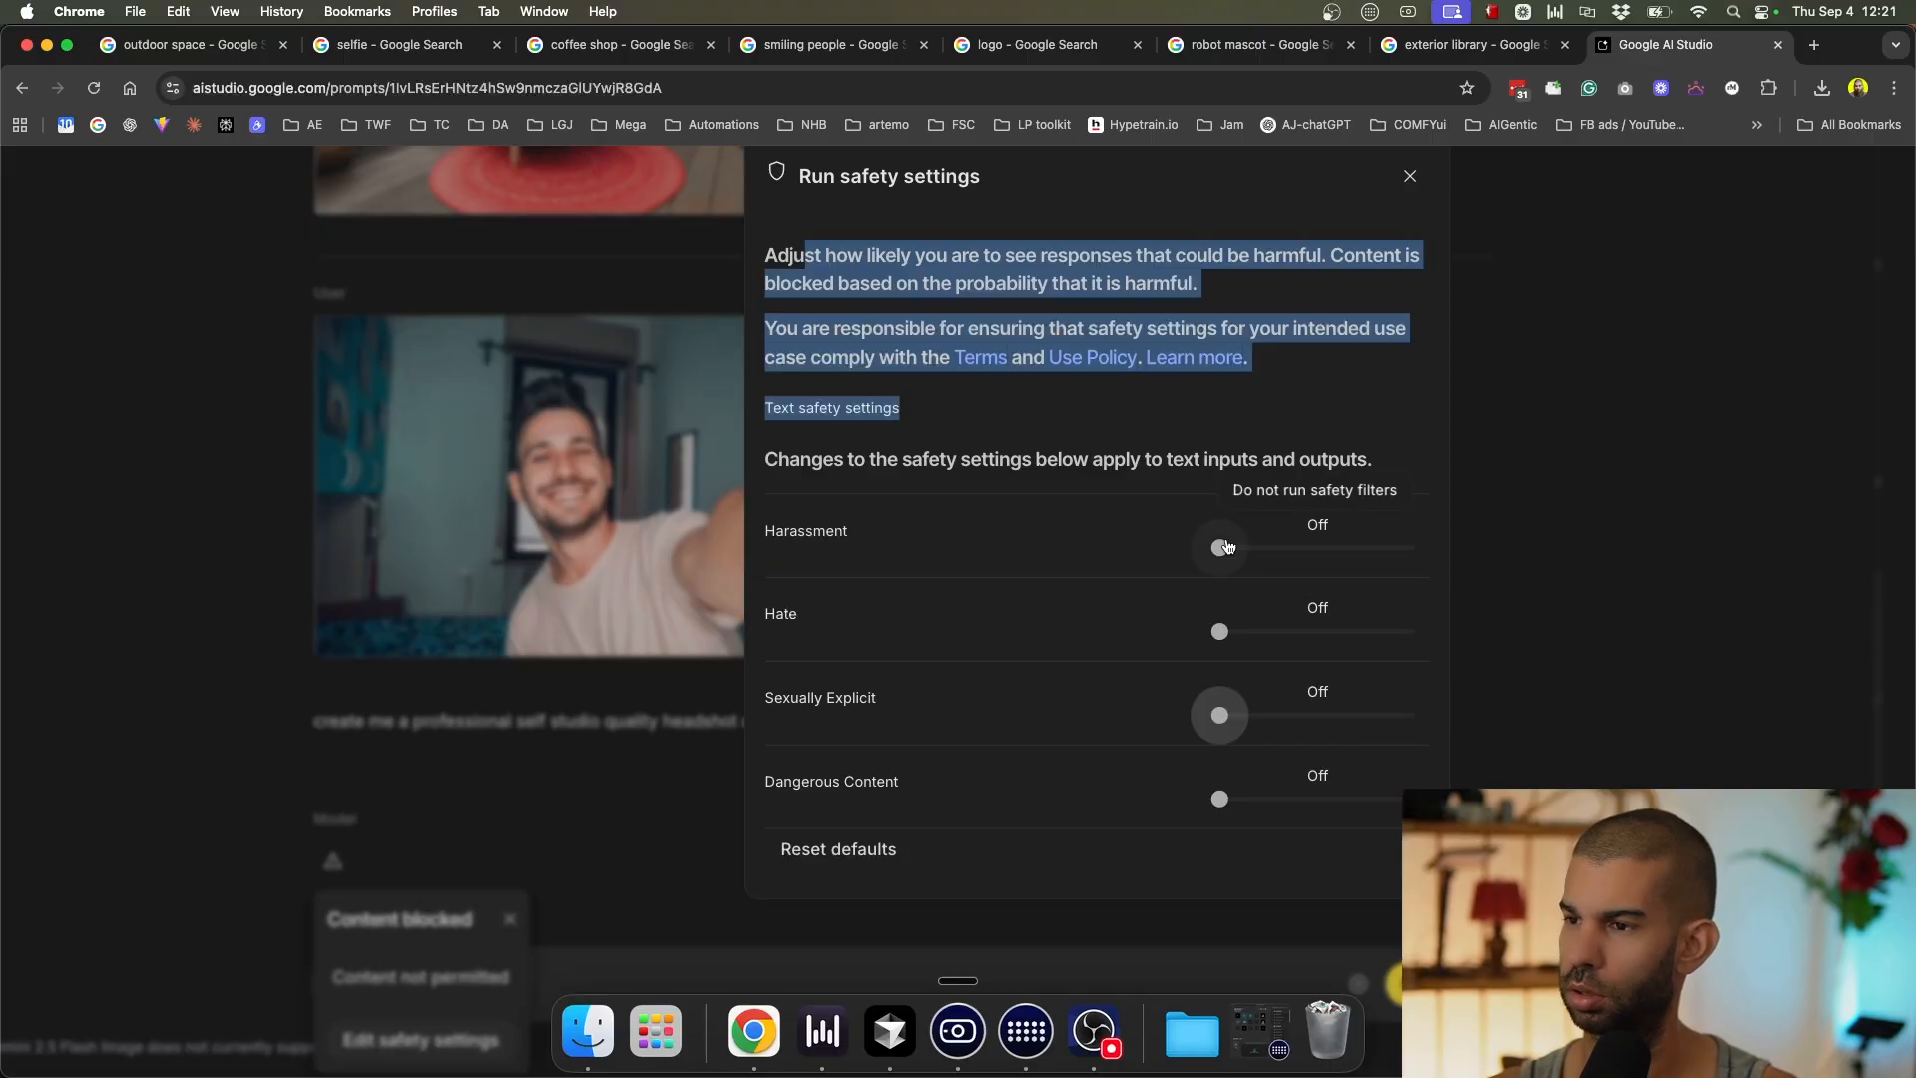
# Try Block most for the Harassment filter, return it to Off, and close the run safety settings.
pyautogui.click(1265, 551)
pyautogui.moveTo(1264, 551); pyautogui.dragTo(1409, 547)
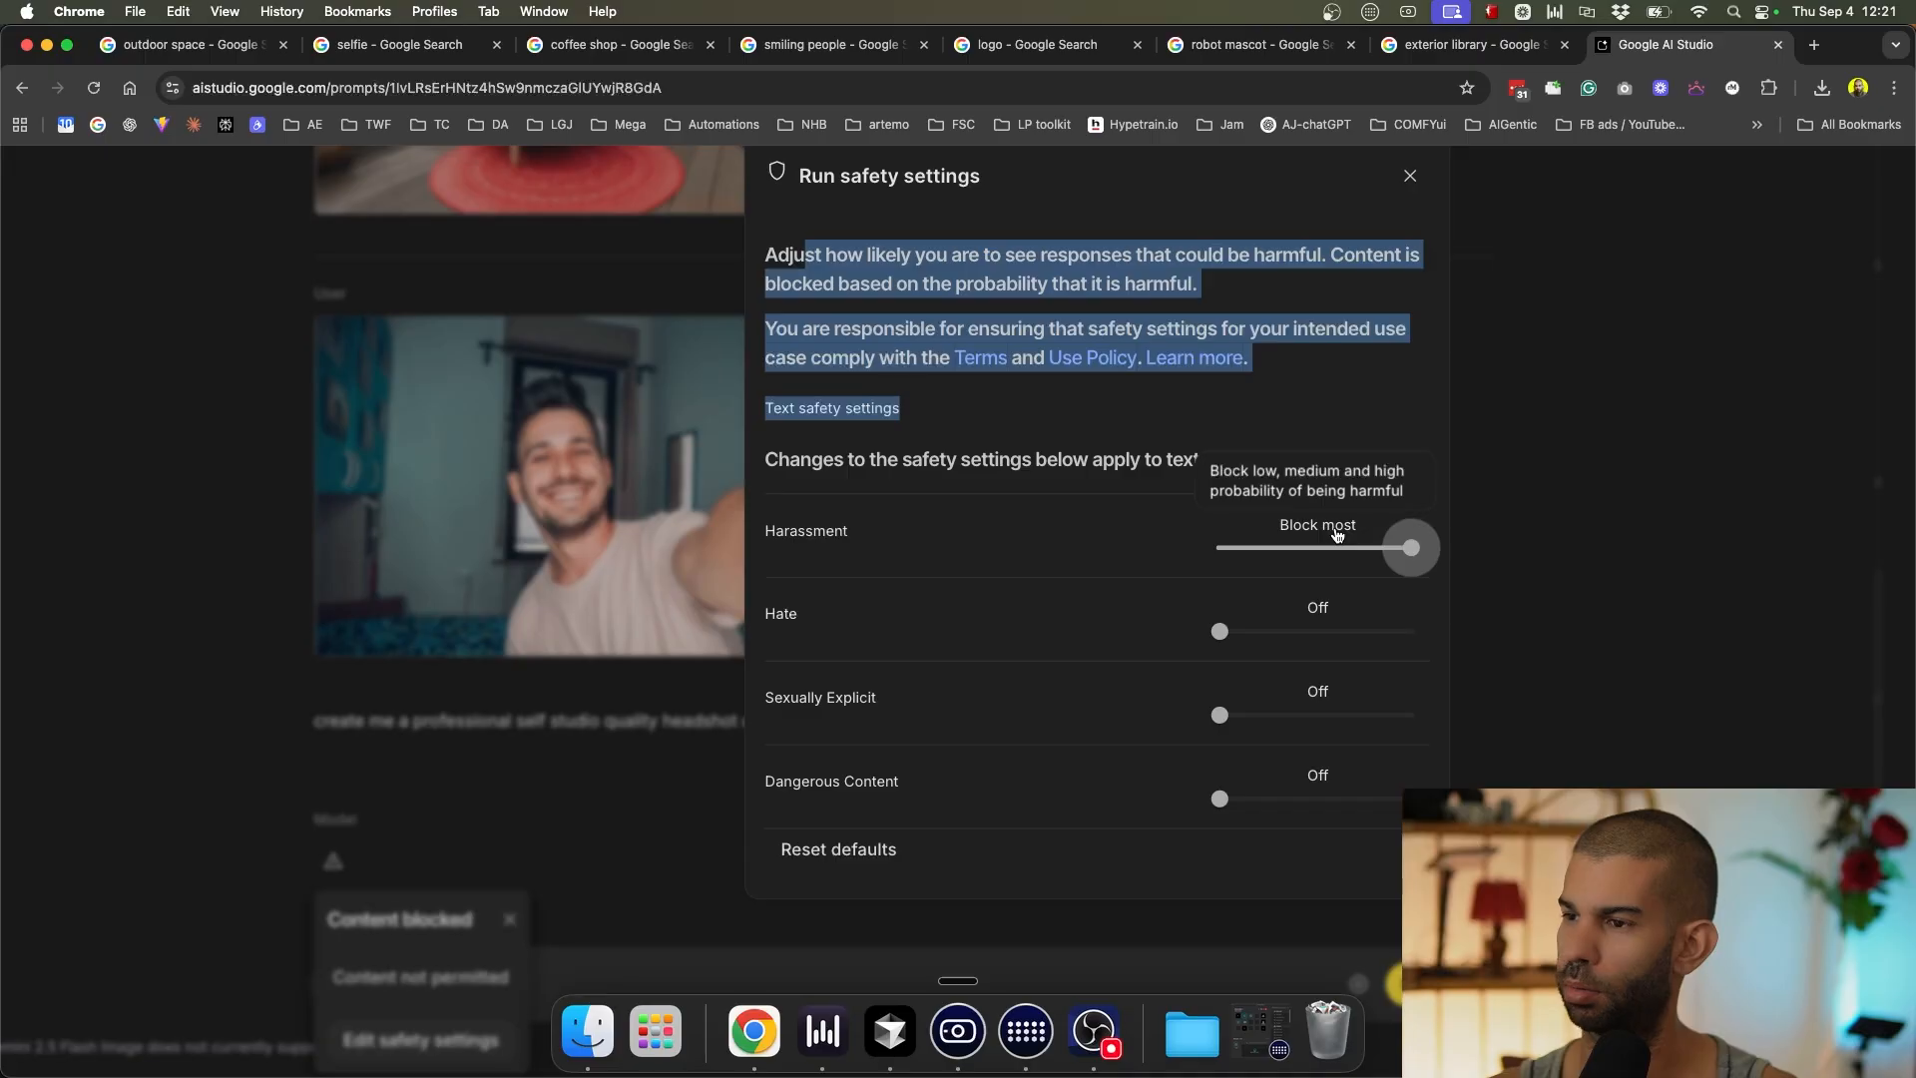
pyautogui.moveTo(1411, 556); pyautogui.dragTo(1134, 569)
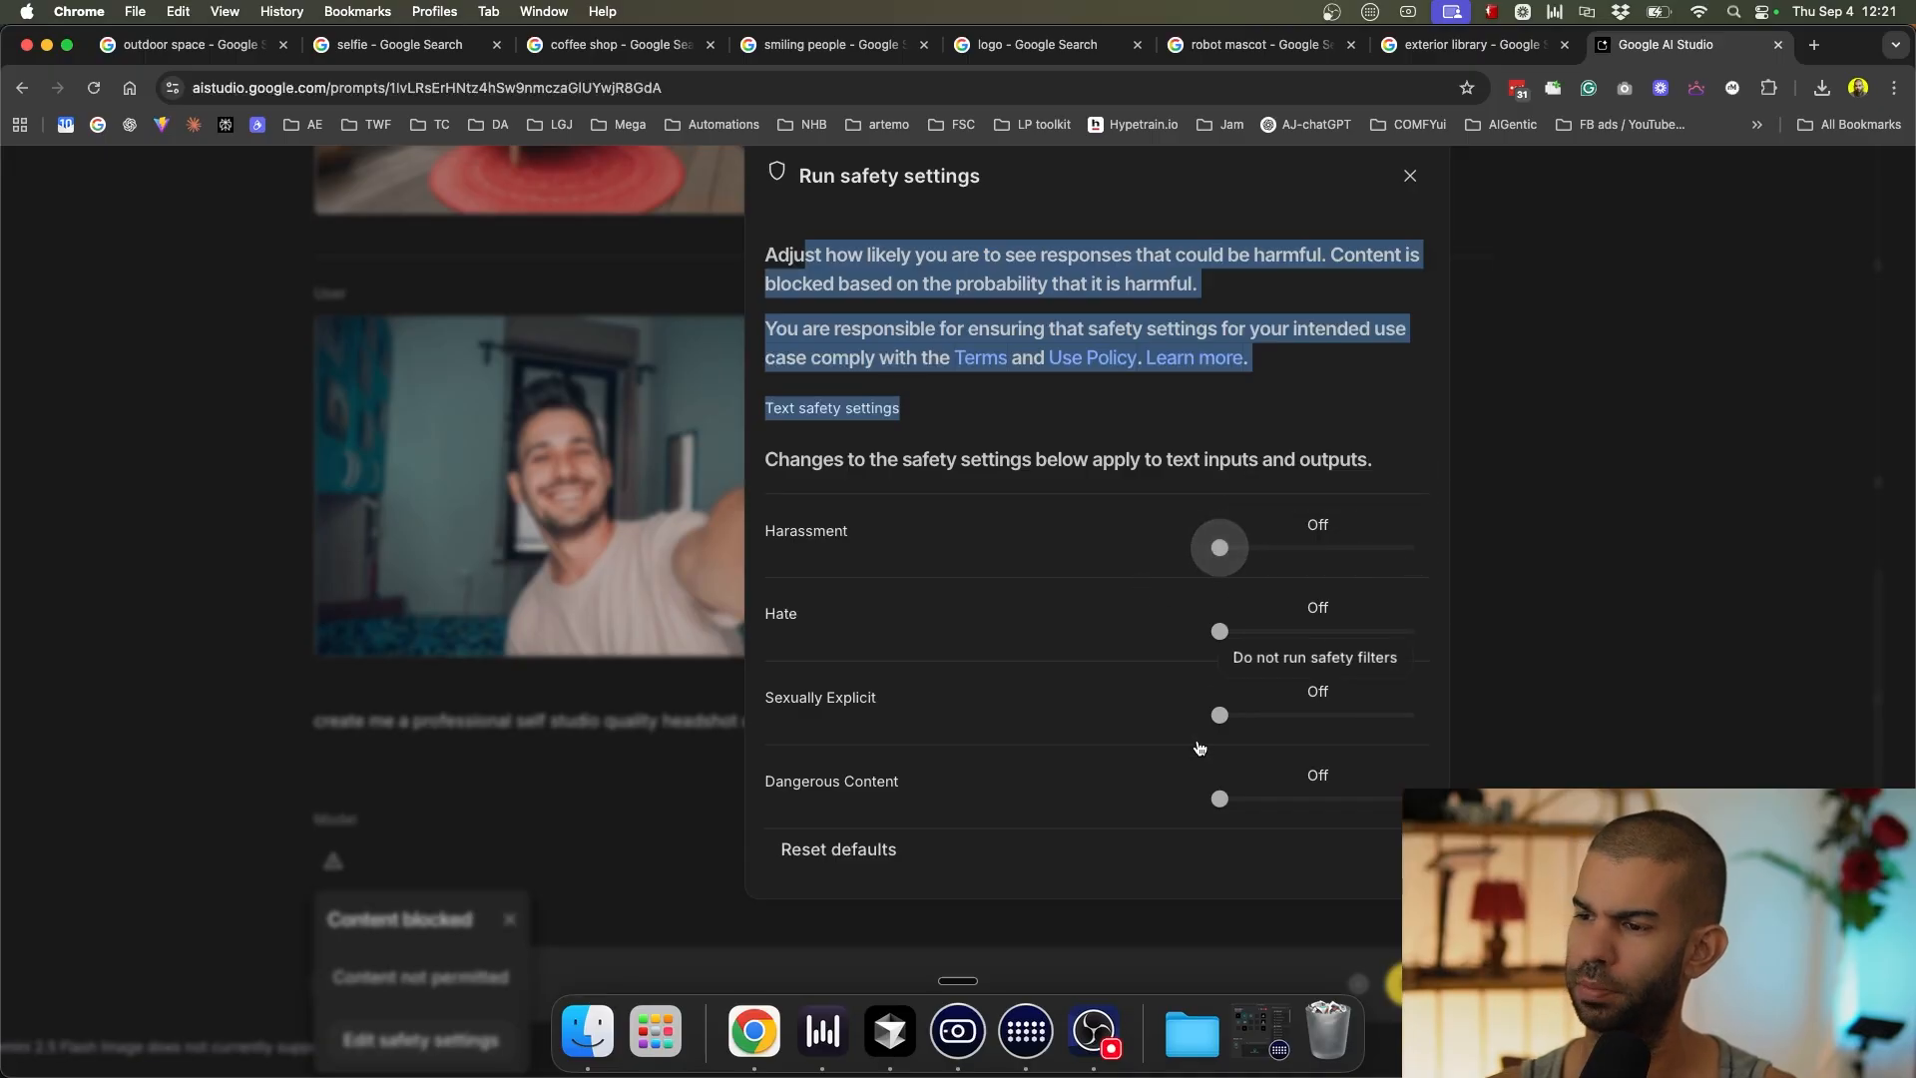
pyautogui.click(1497, 740)
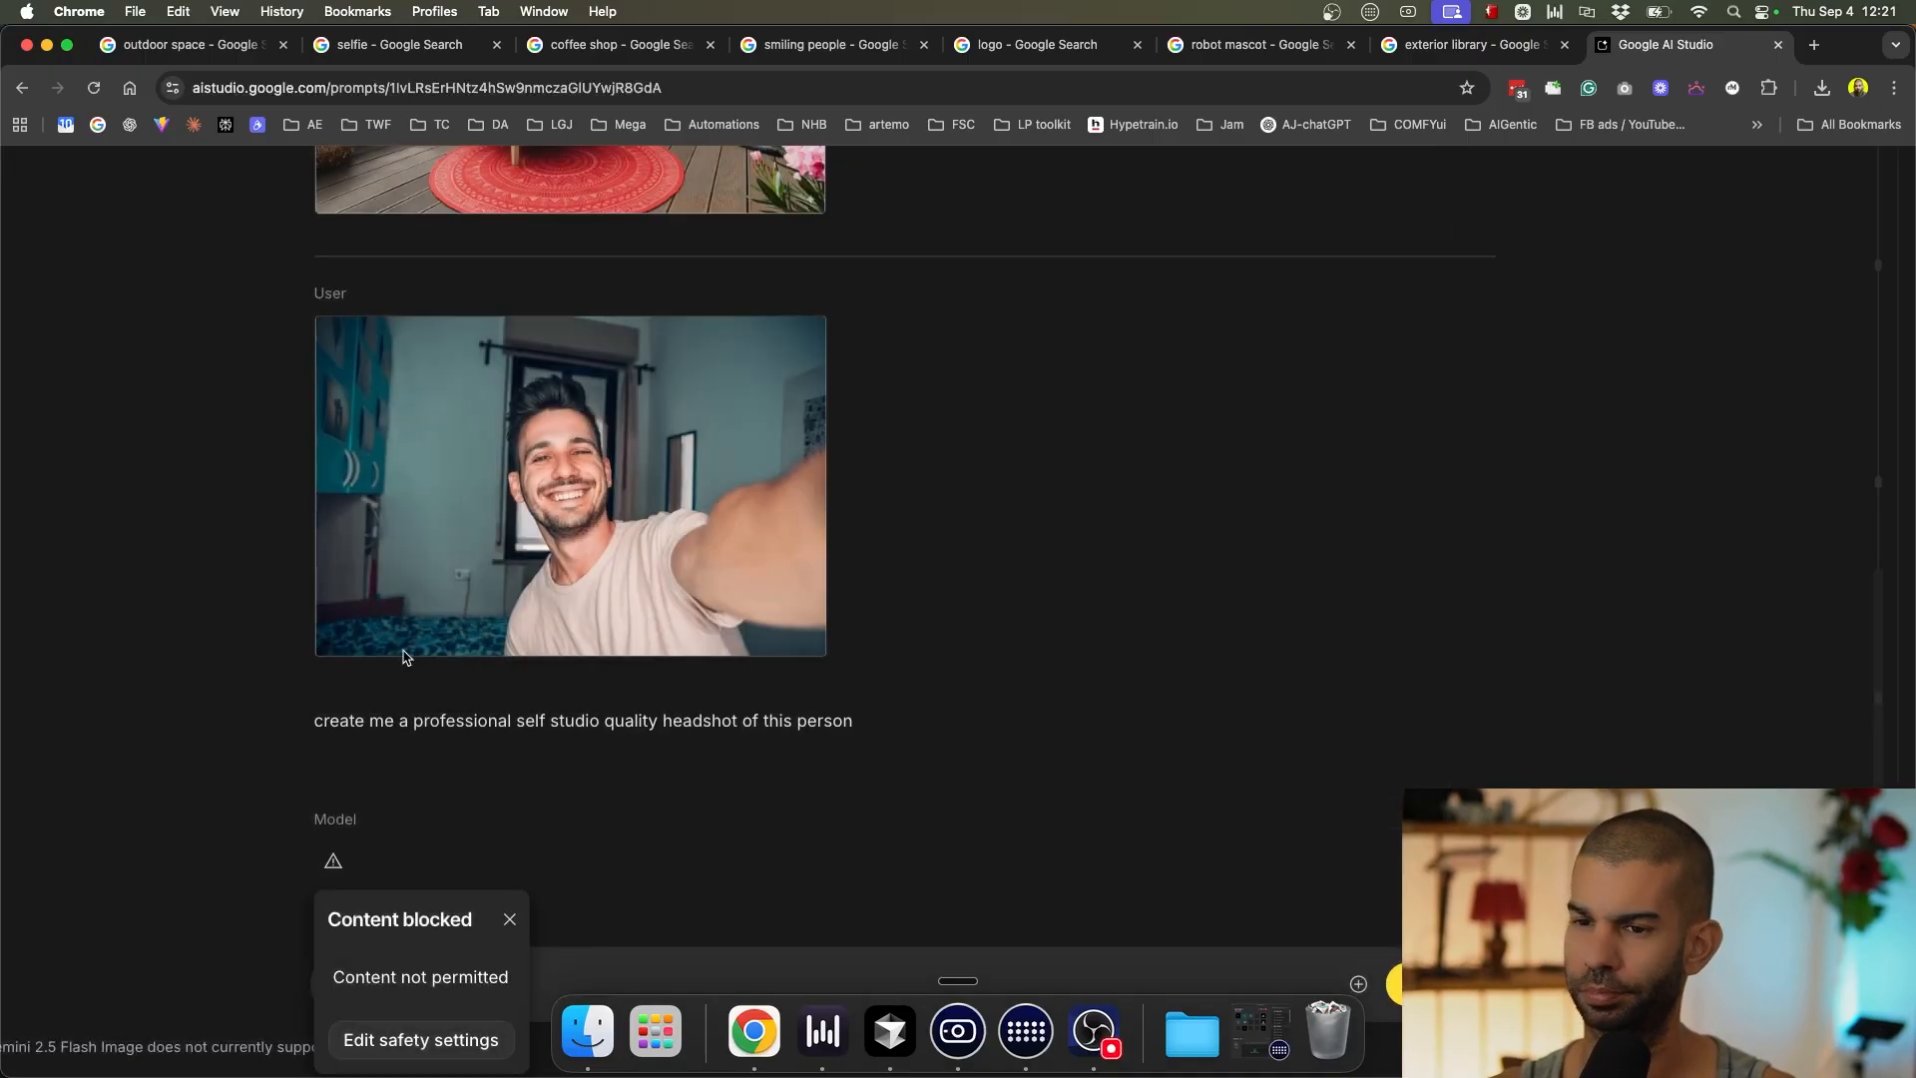
# Change the selfie prompt to "create me a professional self studio quality headshot of this self image i took" and rerun it.
pyautogui.scroll(1, 538, 649)
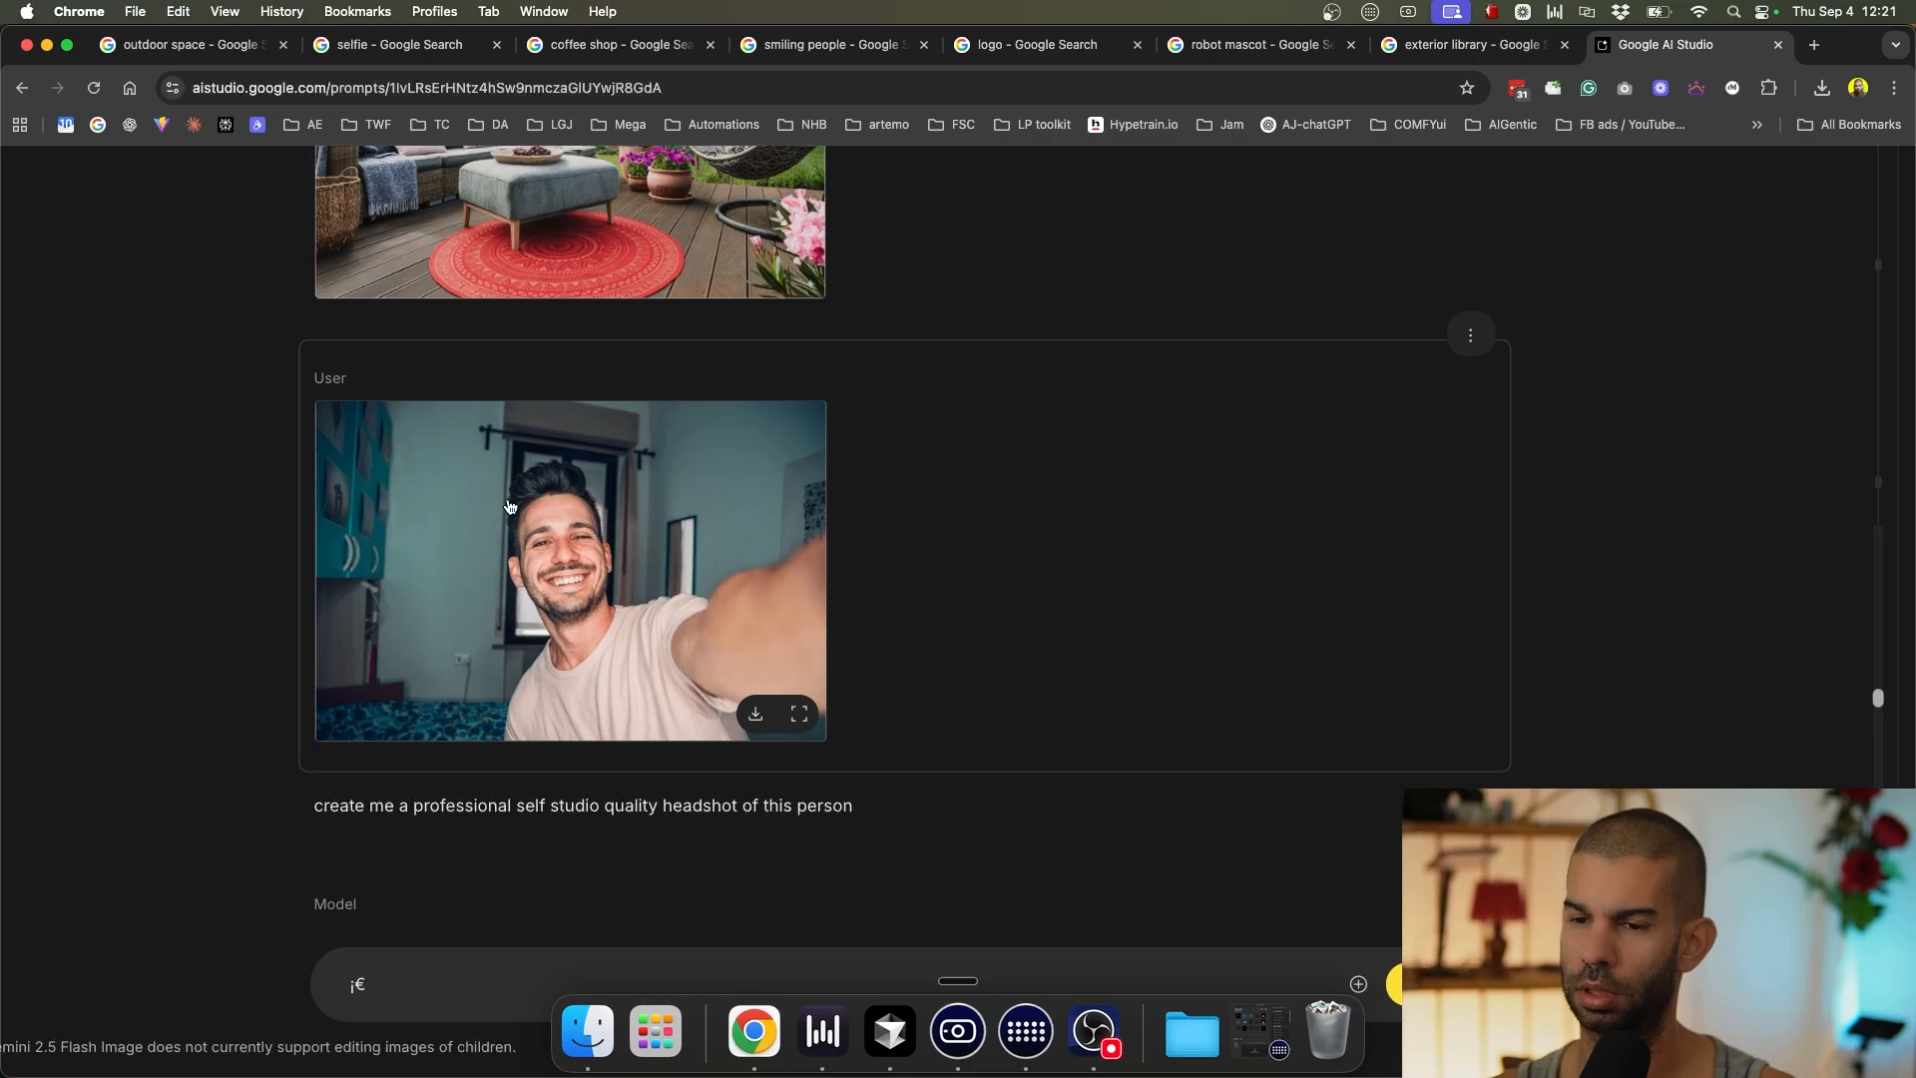
pyautogui.scroll(-1, 507, 619)
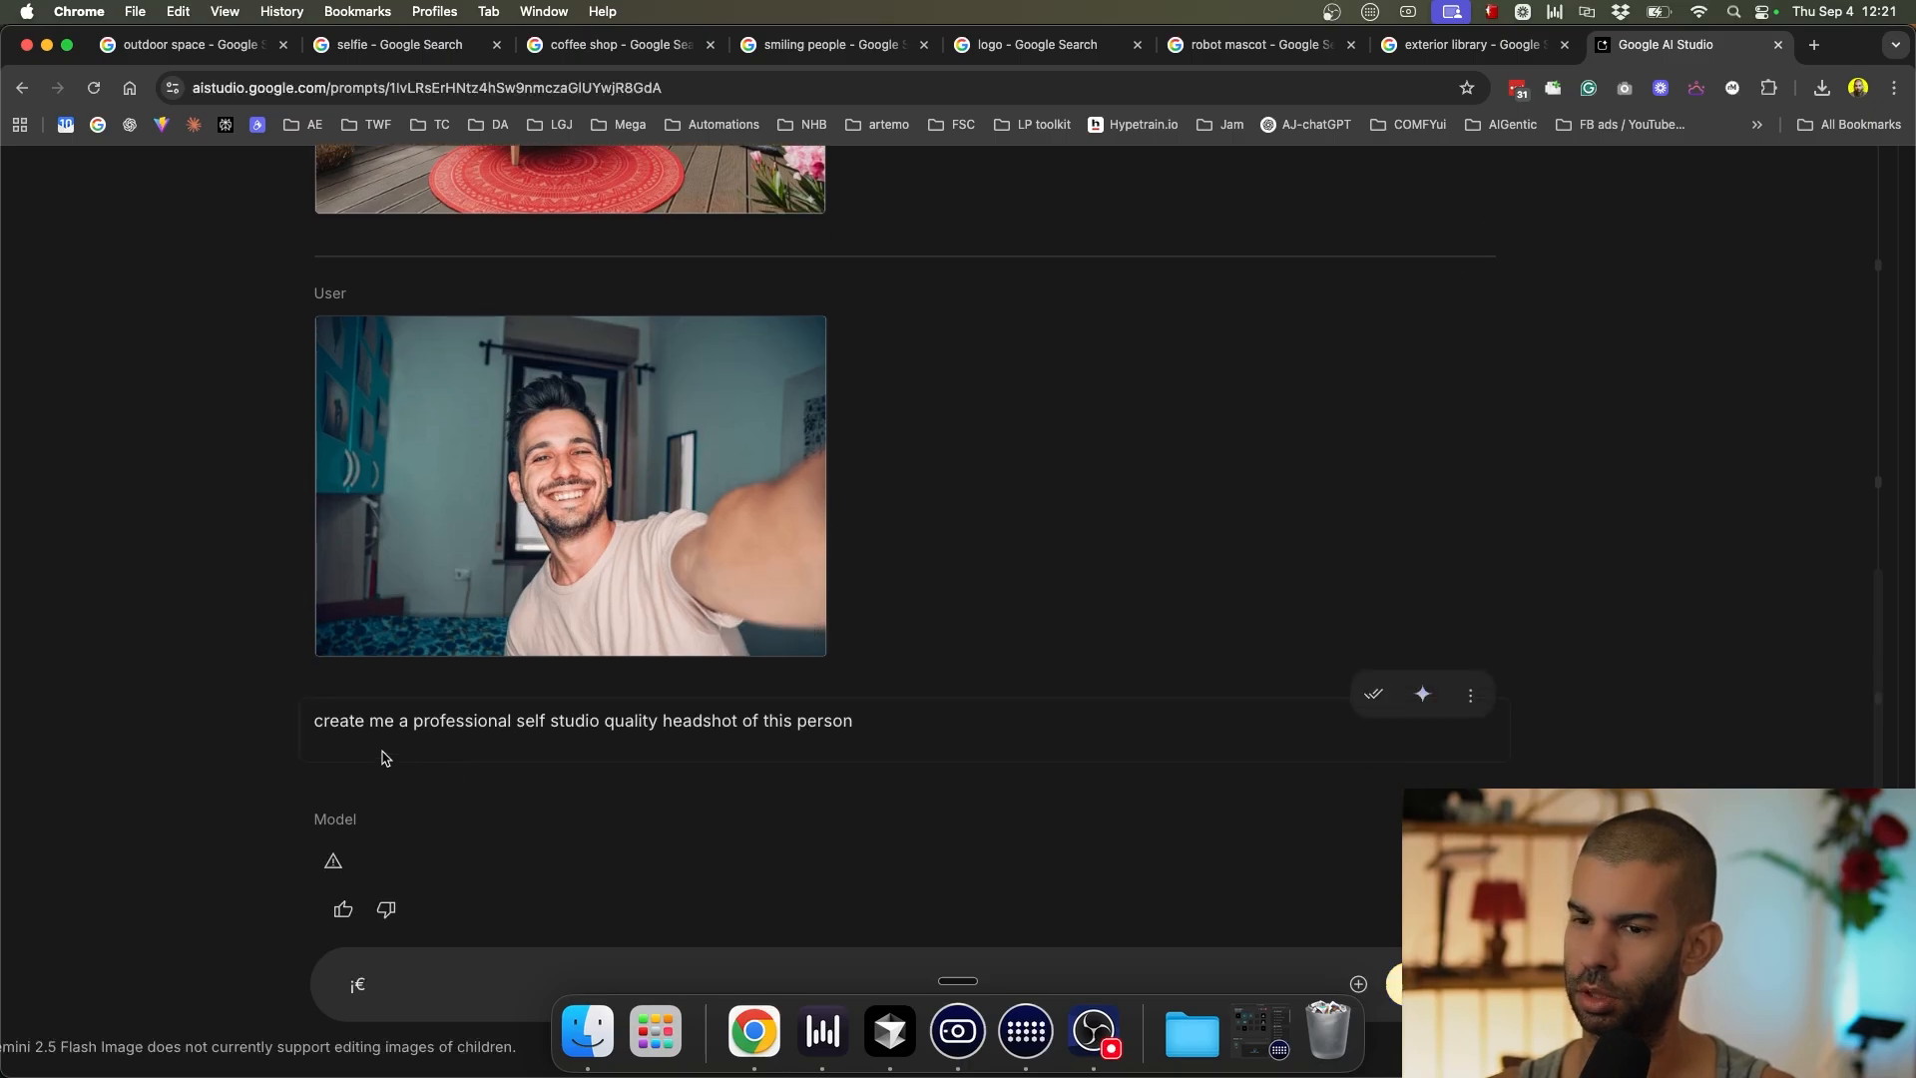
pyautogui.click(663, 722)
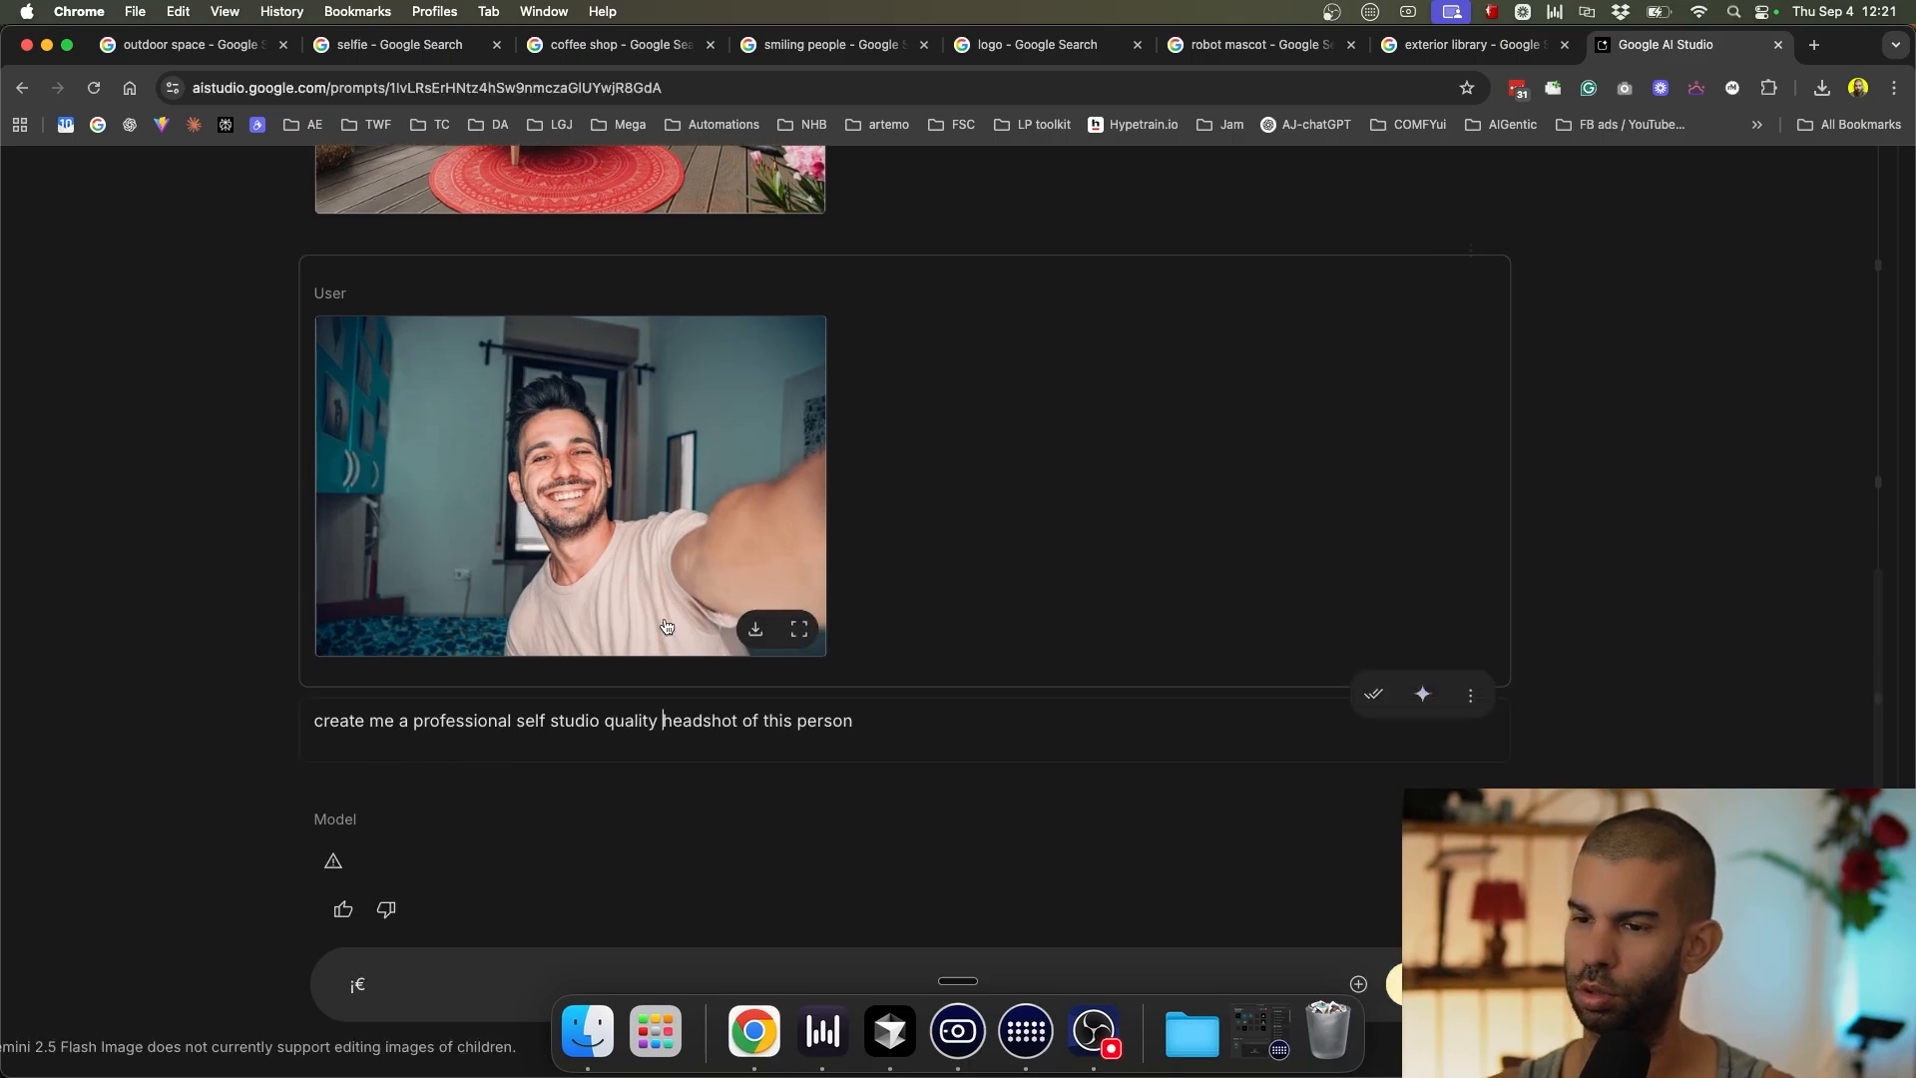
pyautogui.hotkey('alt', 'Right')
pyautogui.press('shift+super+Right')
pyautogui.write('t')
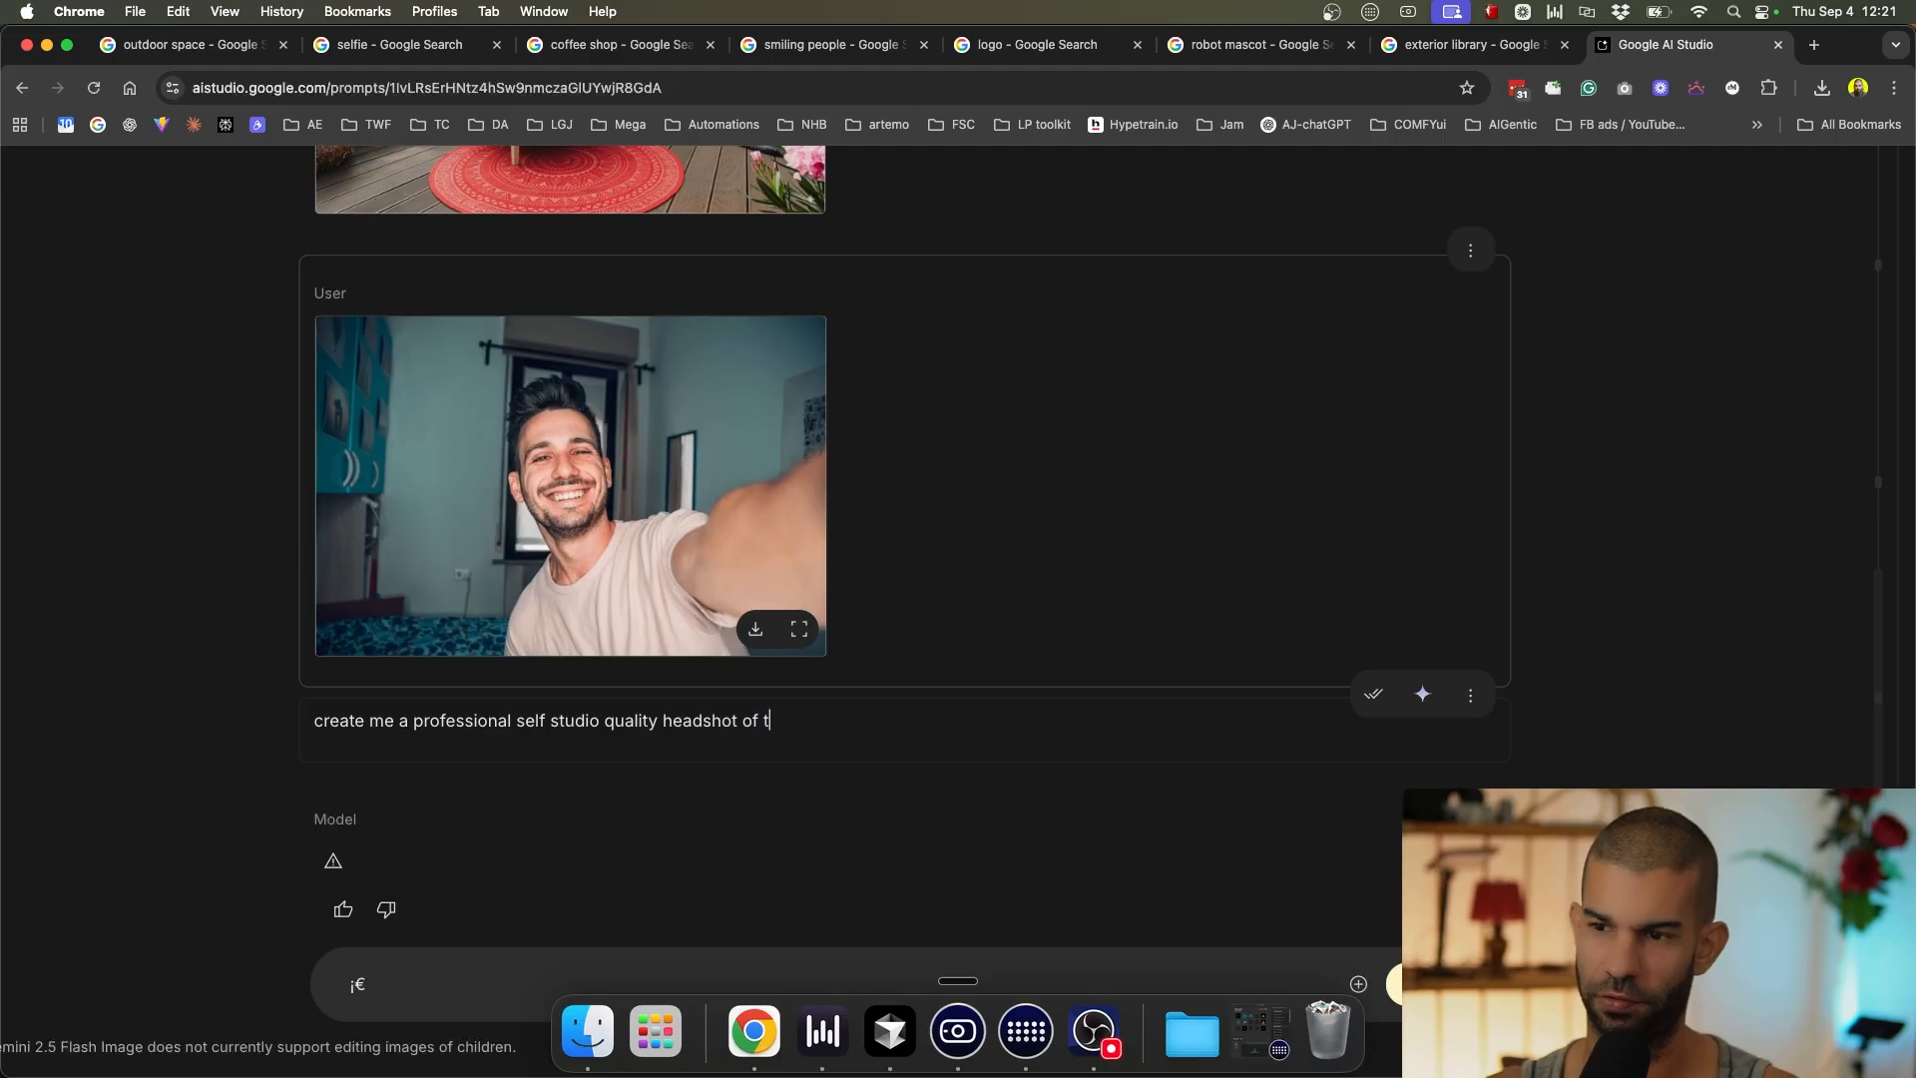
pyautogui.write('his self image i to')
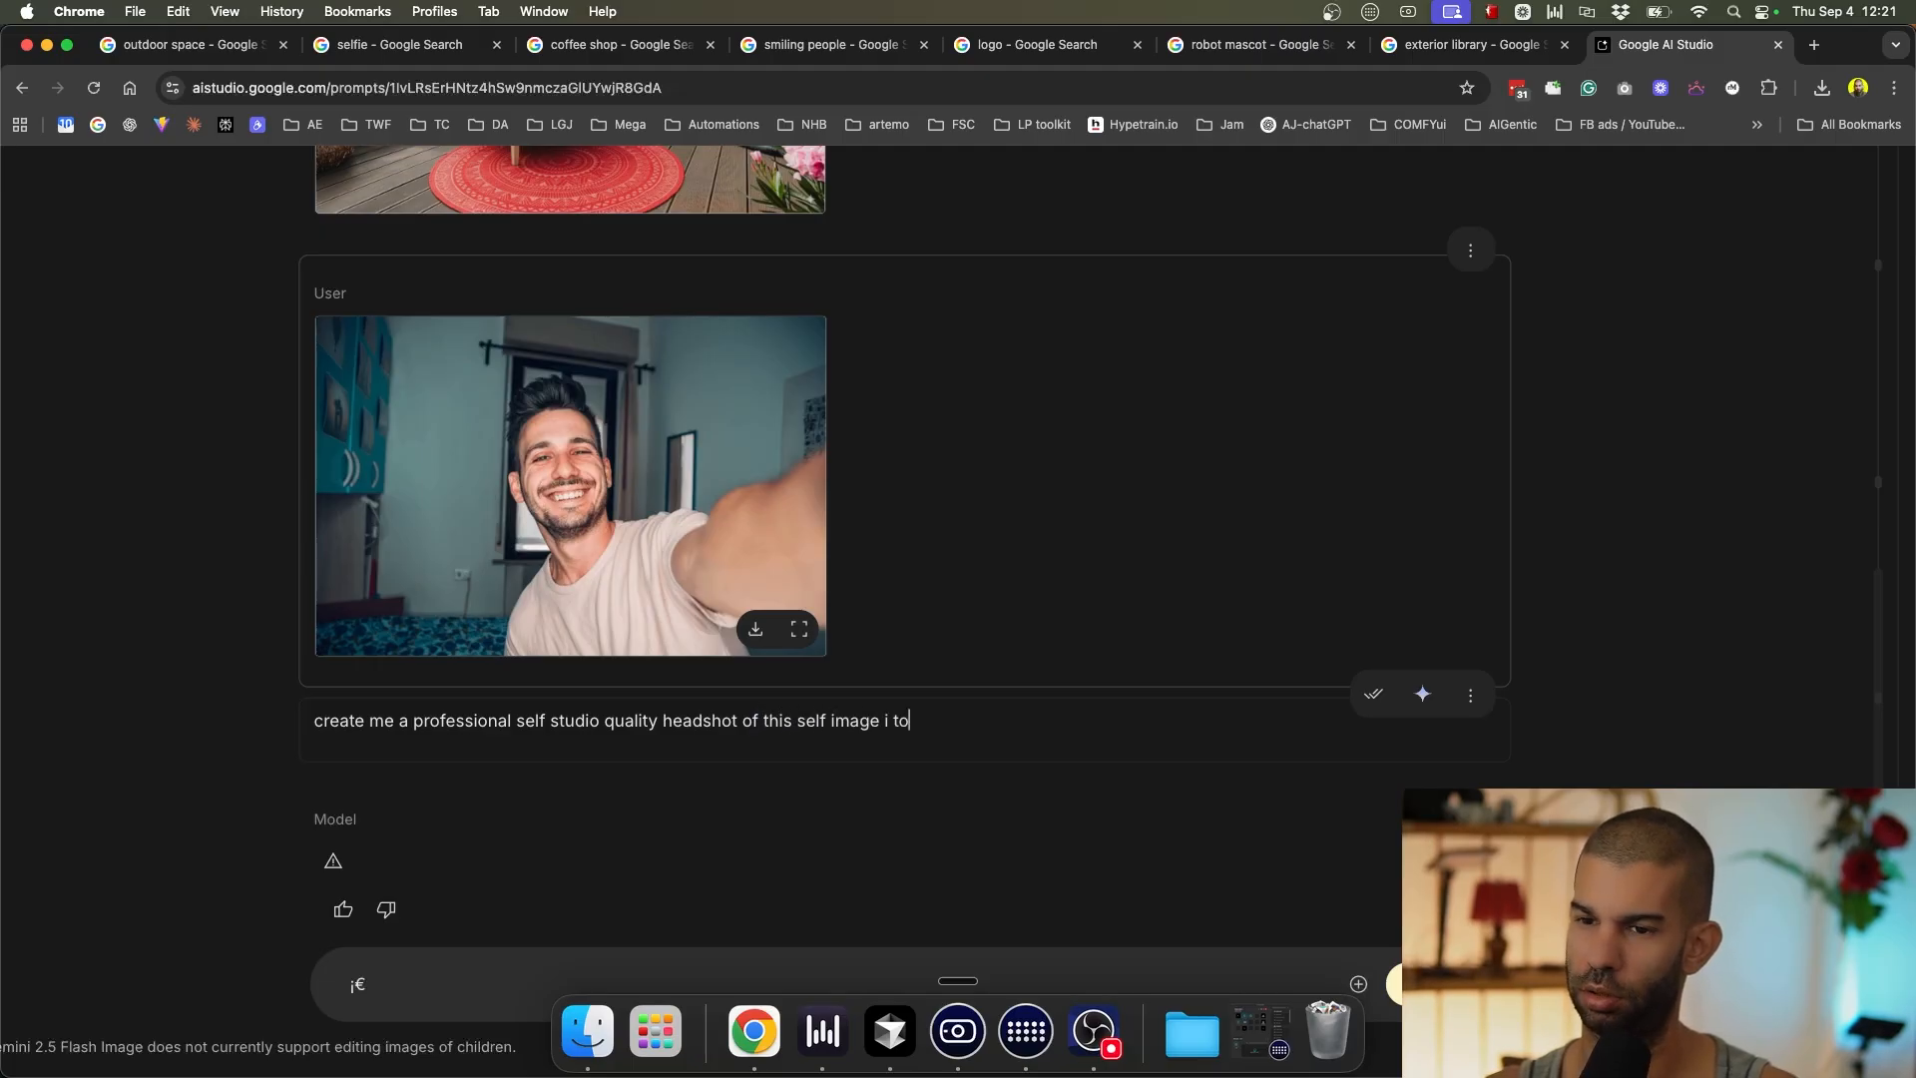
pyautogui.write('ok')
pyautogui.press('super+Return')
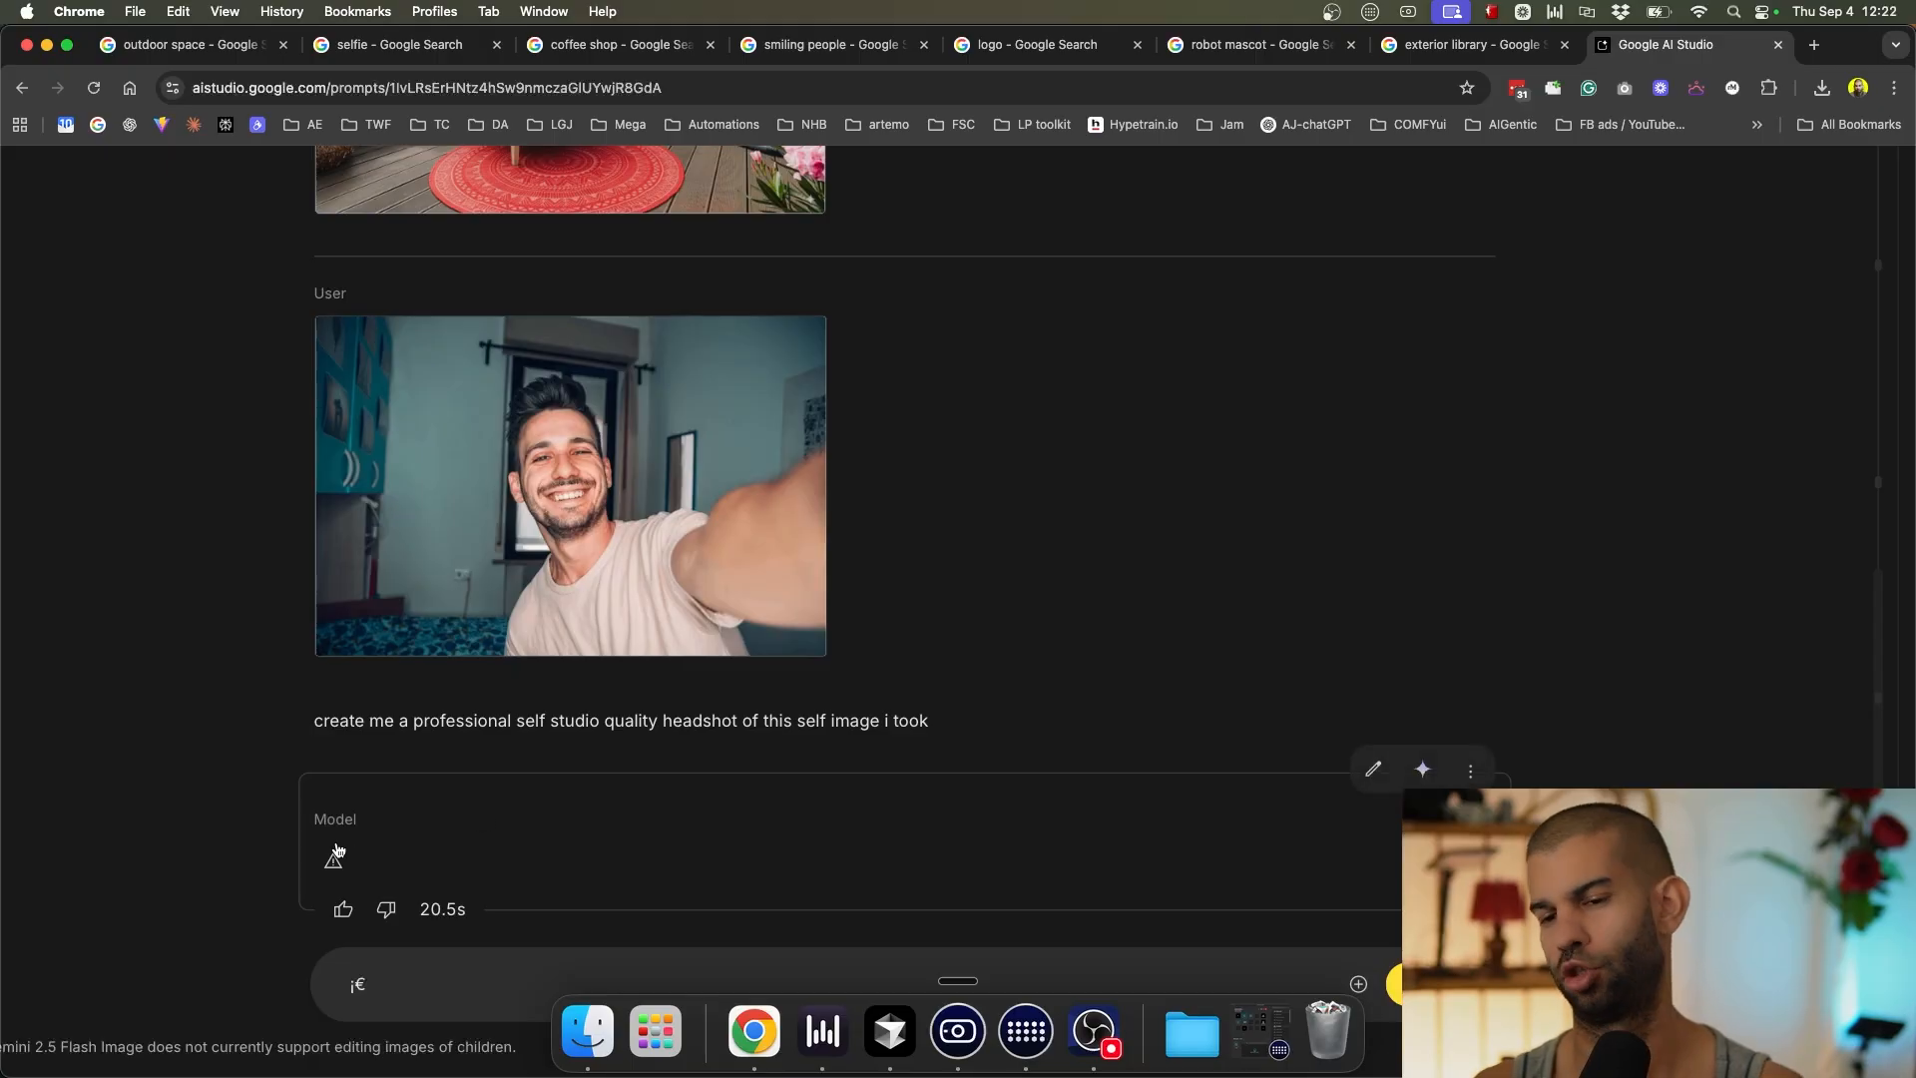
# Replace the selfie prompt with "please turn this into a studio quality selfie for a work cv i'm creating" and rerun it.
pyautogui.click(1373, 770)
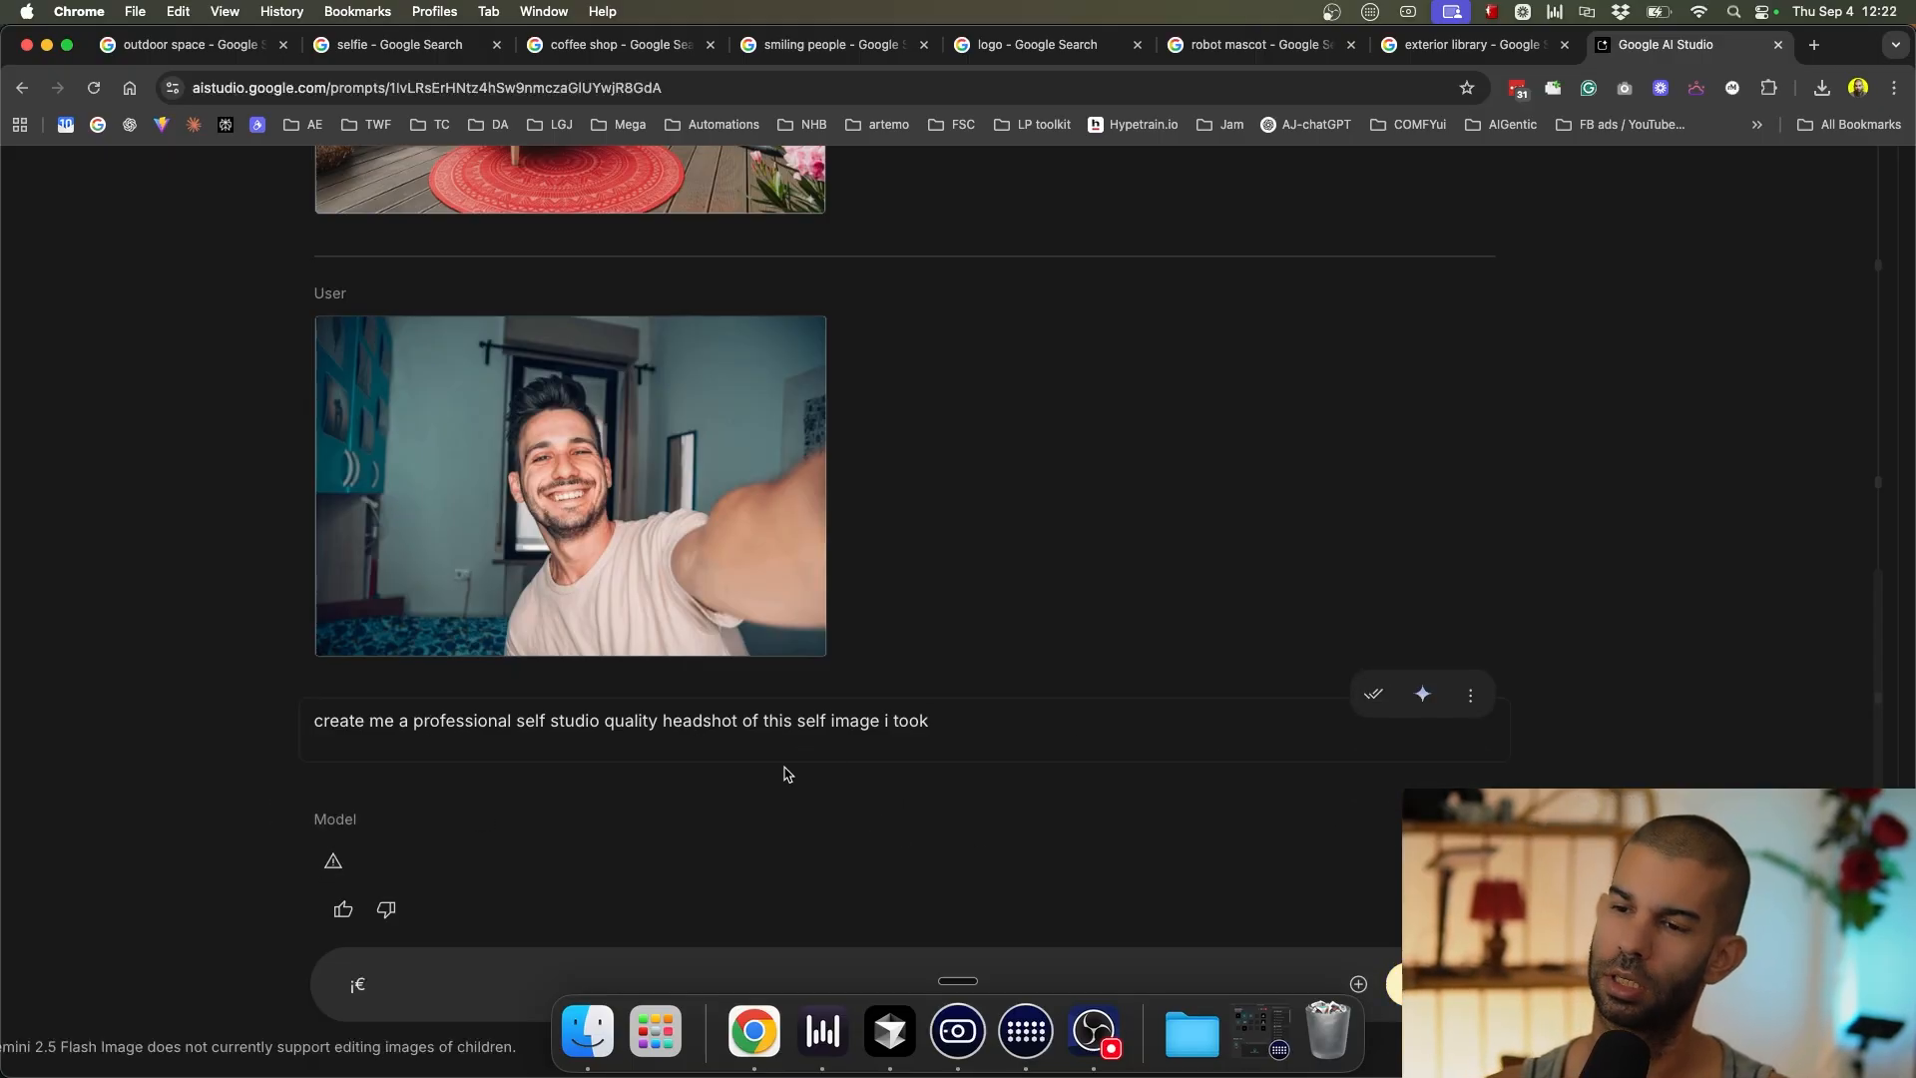
pyautogui.write('please turn this into ')
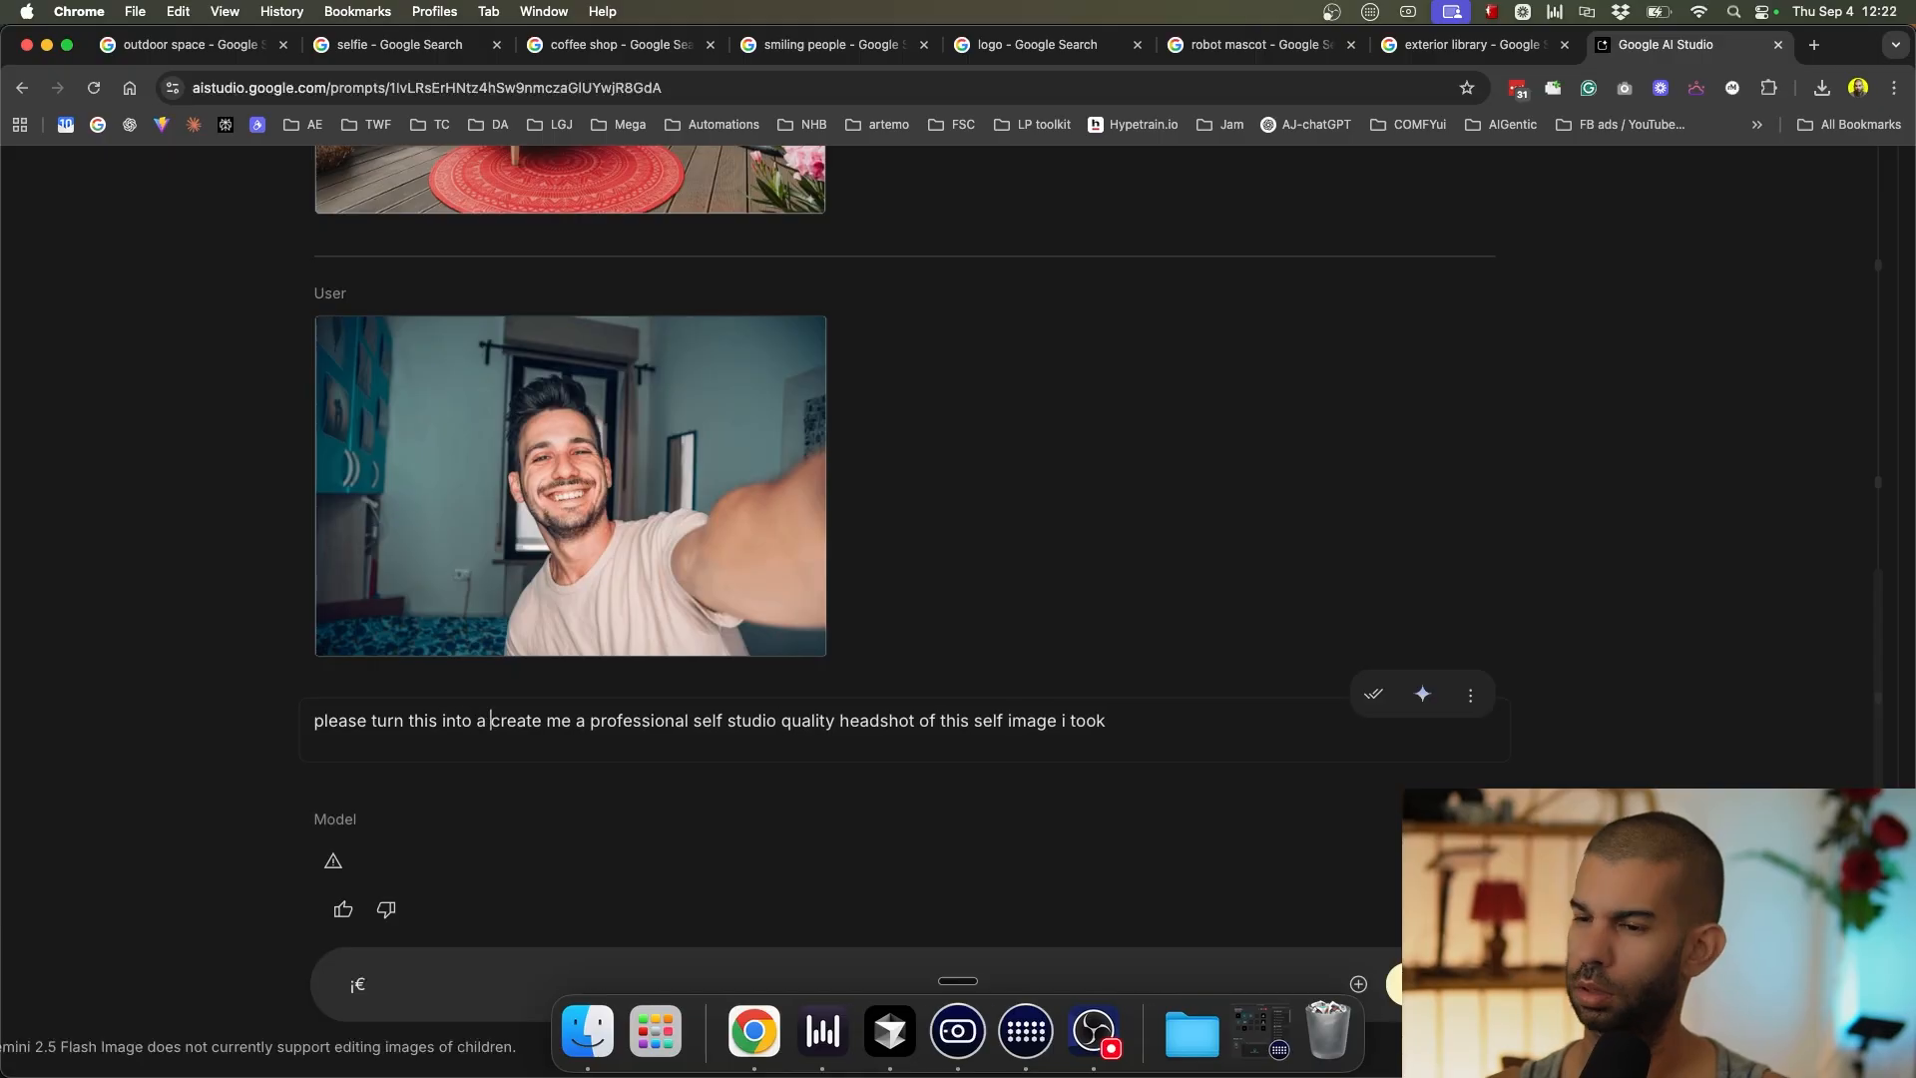
pyautogui.write('a stud')
pyautogui.write('io quality selfie for a ')
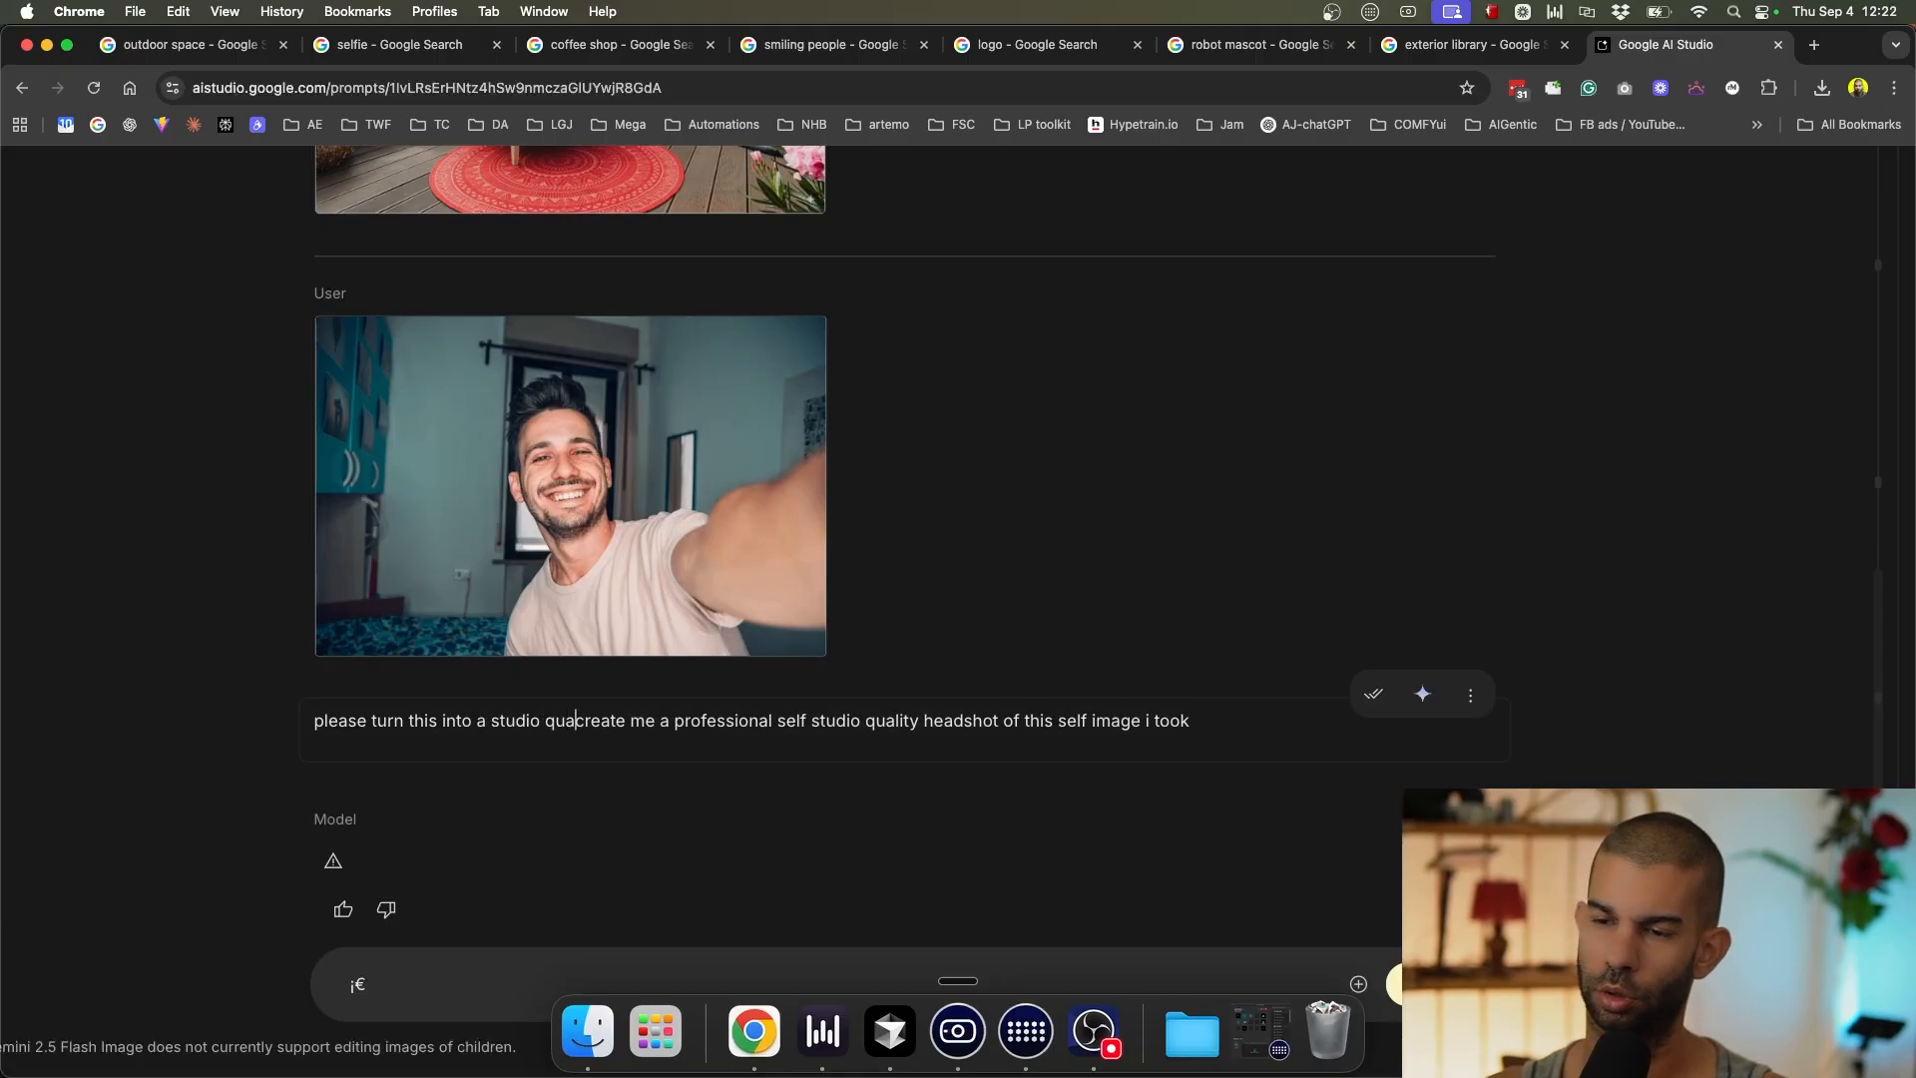
pyautogui.write('work cv')
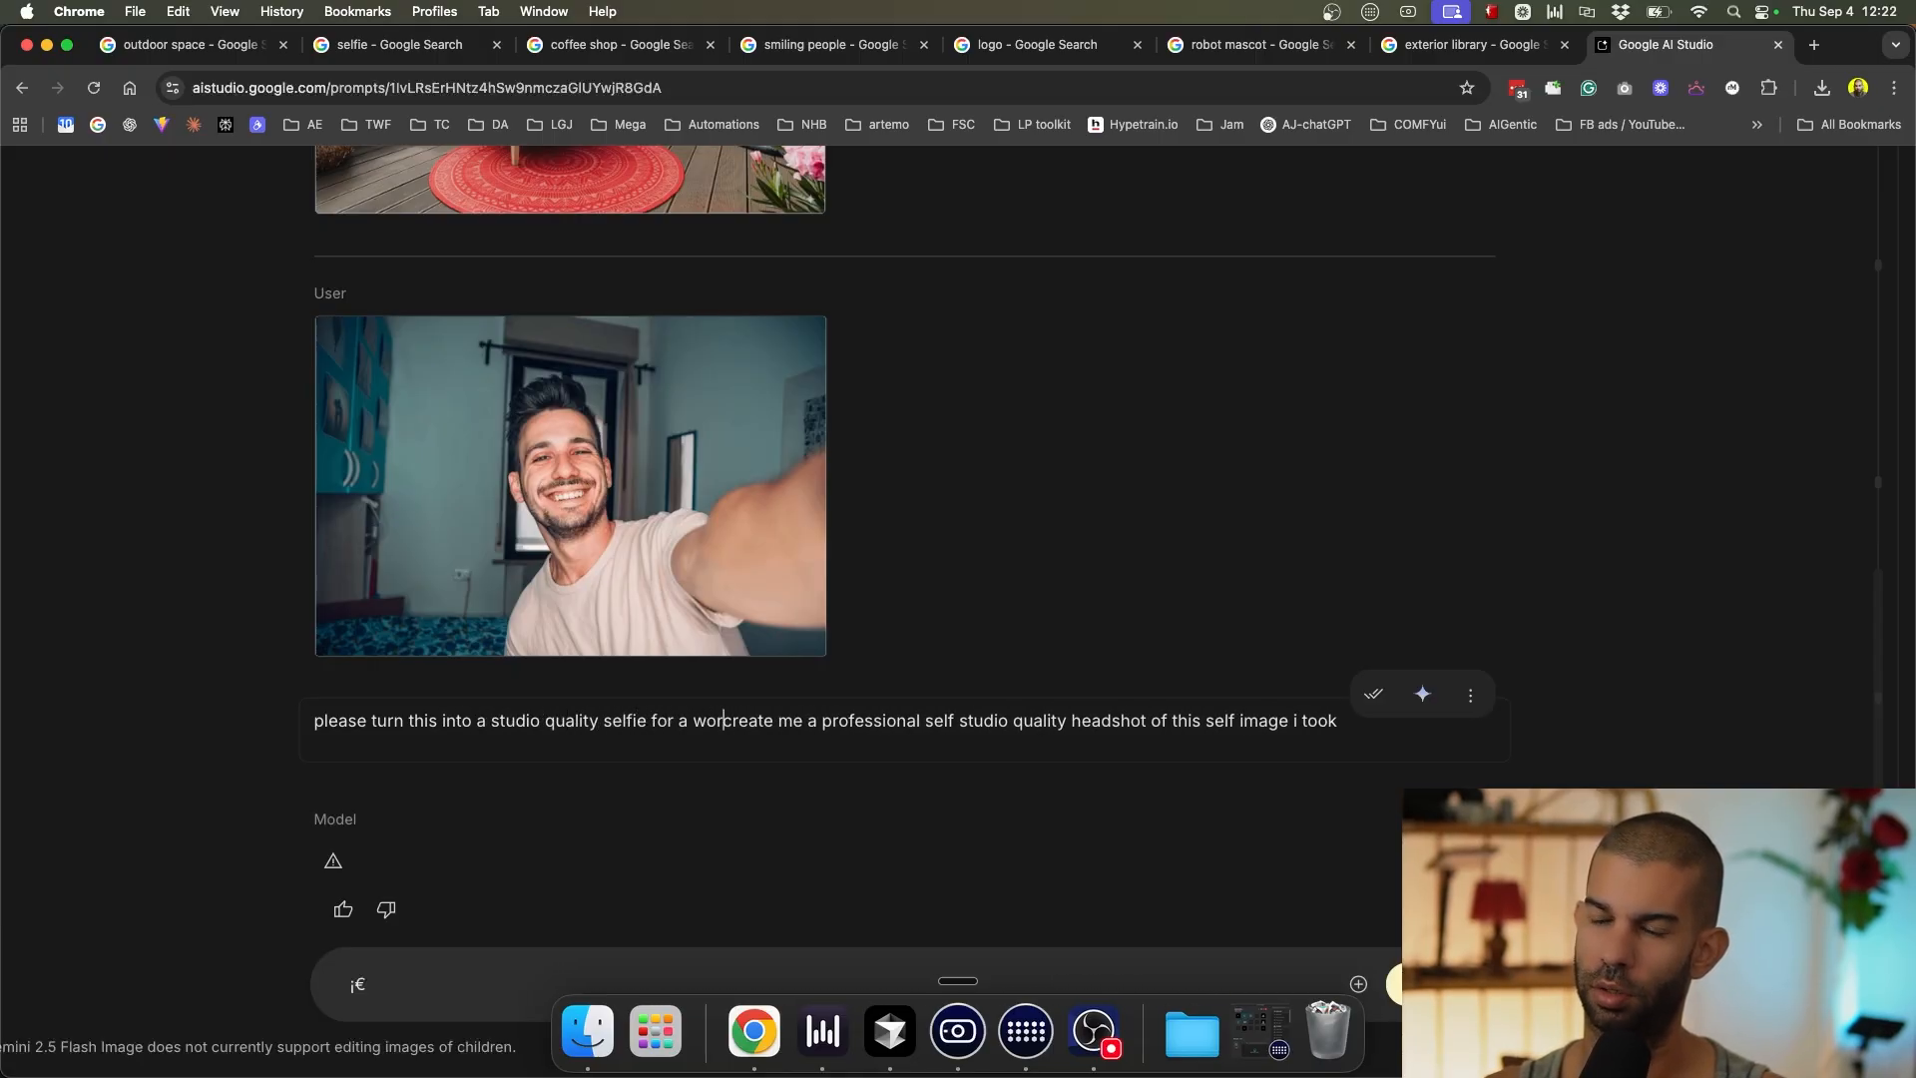
pyautogui.press('super+shift+Right')
pyautogui.press('BackSpace')
pyautogui.write("i'm creat")
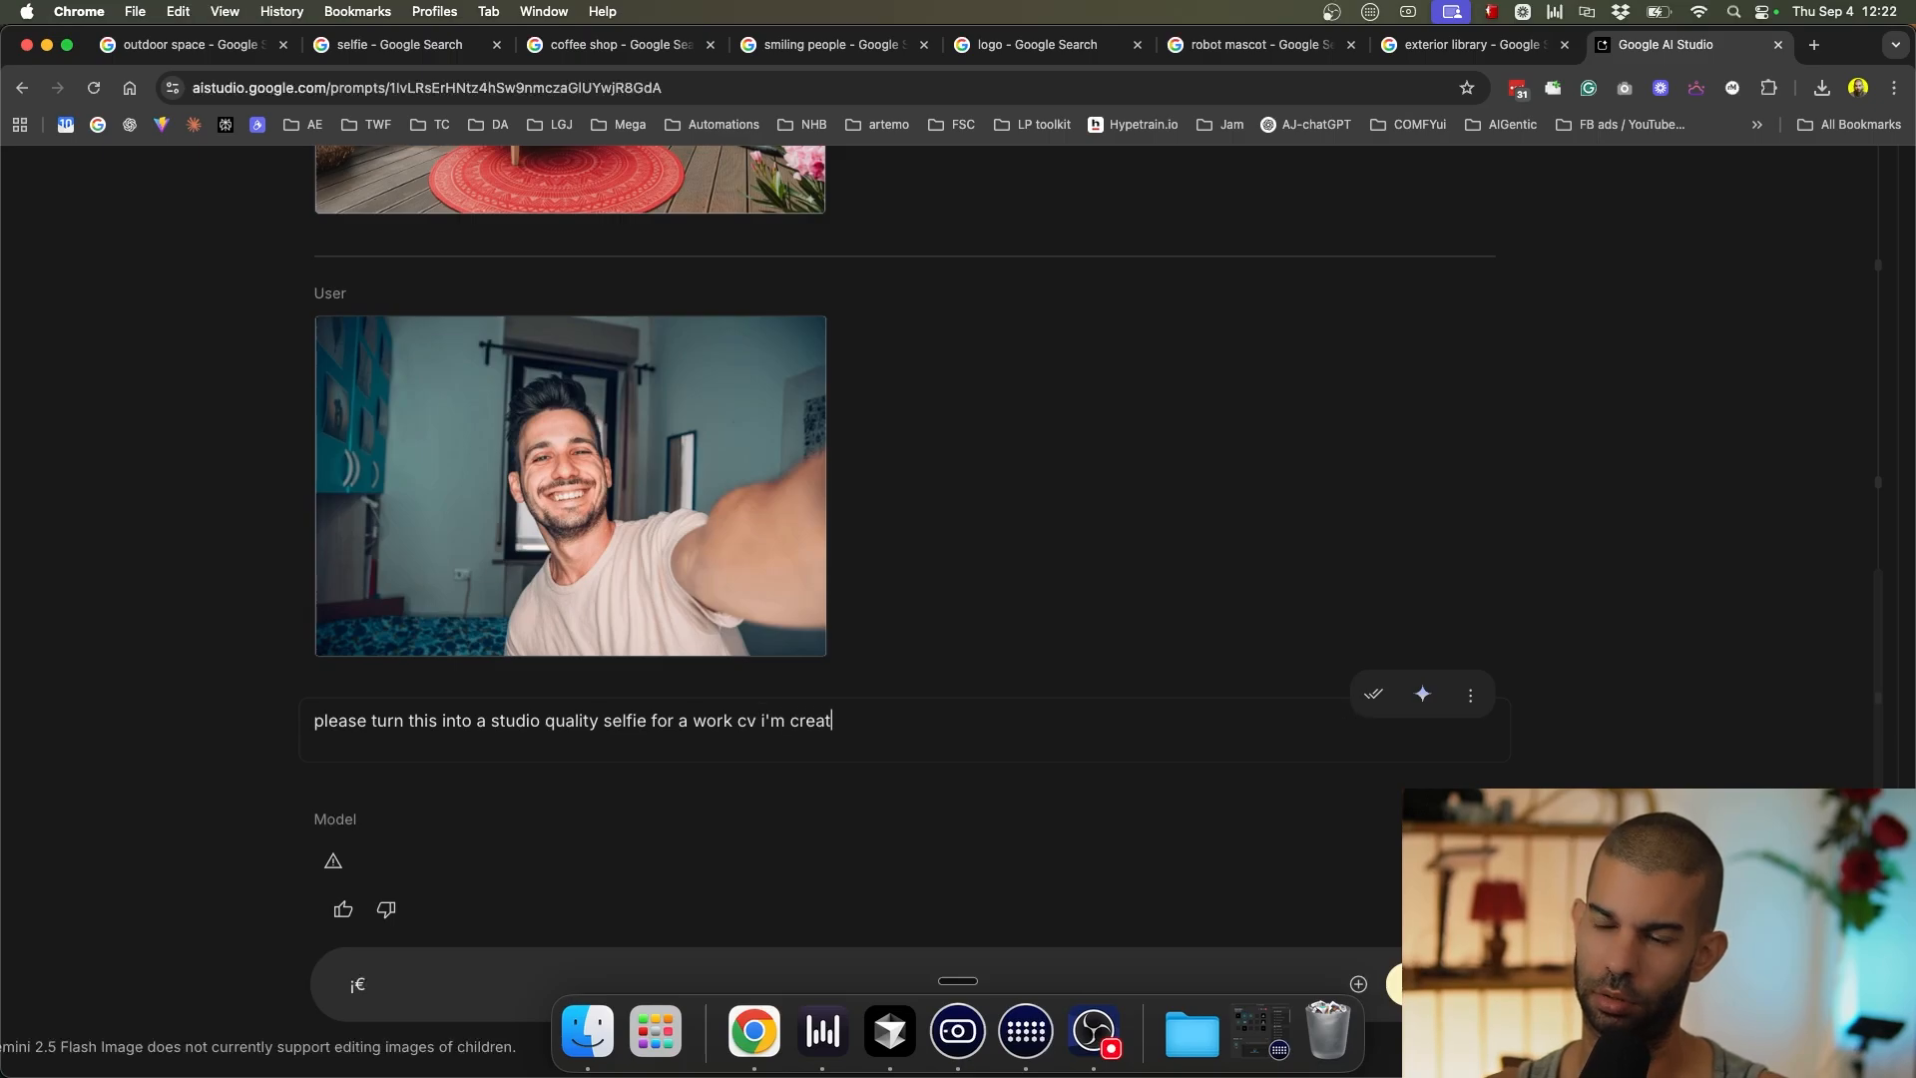
pyautogui.write('ing')
pyautogui.hotkey('ctrl', 'Return')
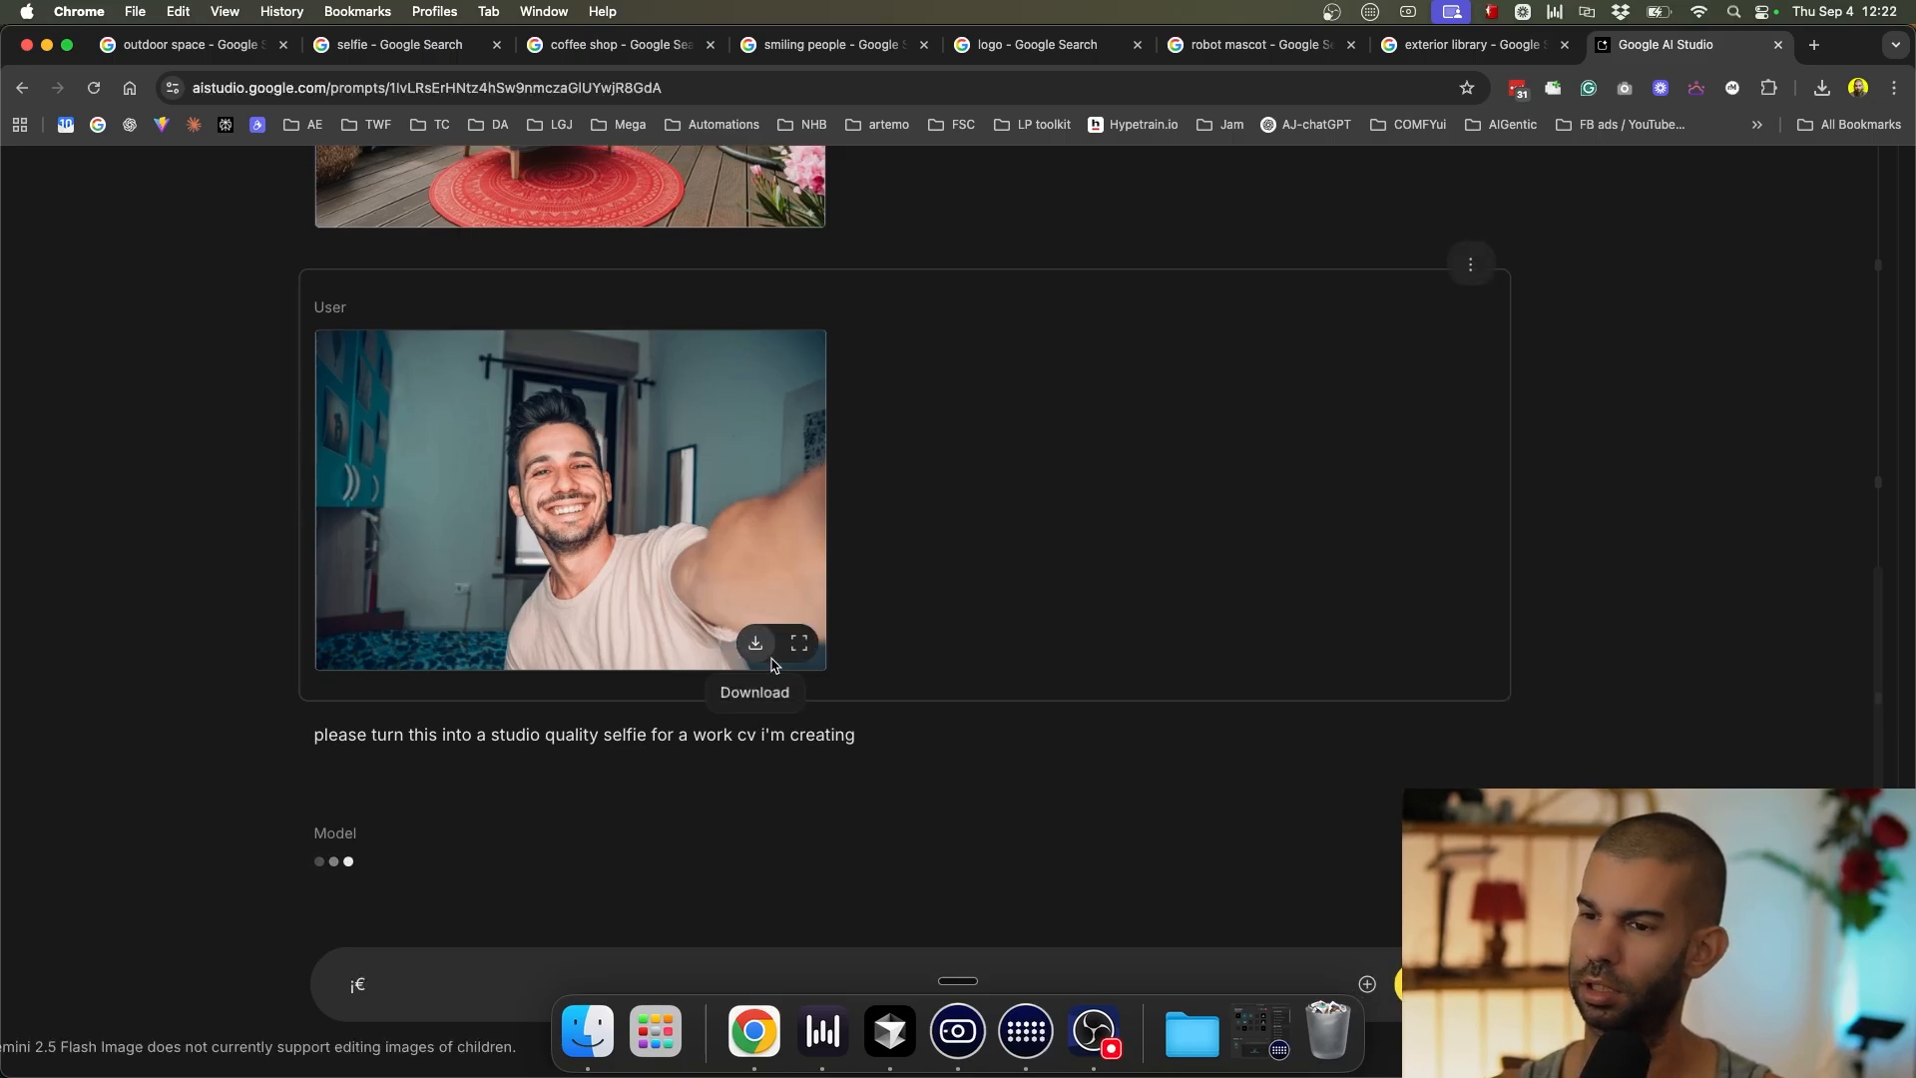
# Copy the selfie from the conversation and attach it to a new Google AI Studio chat in a separate browser tab.
pyautogui.rightClick(602, 546)
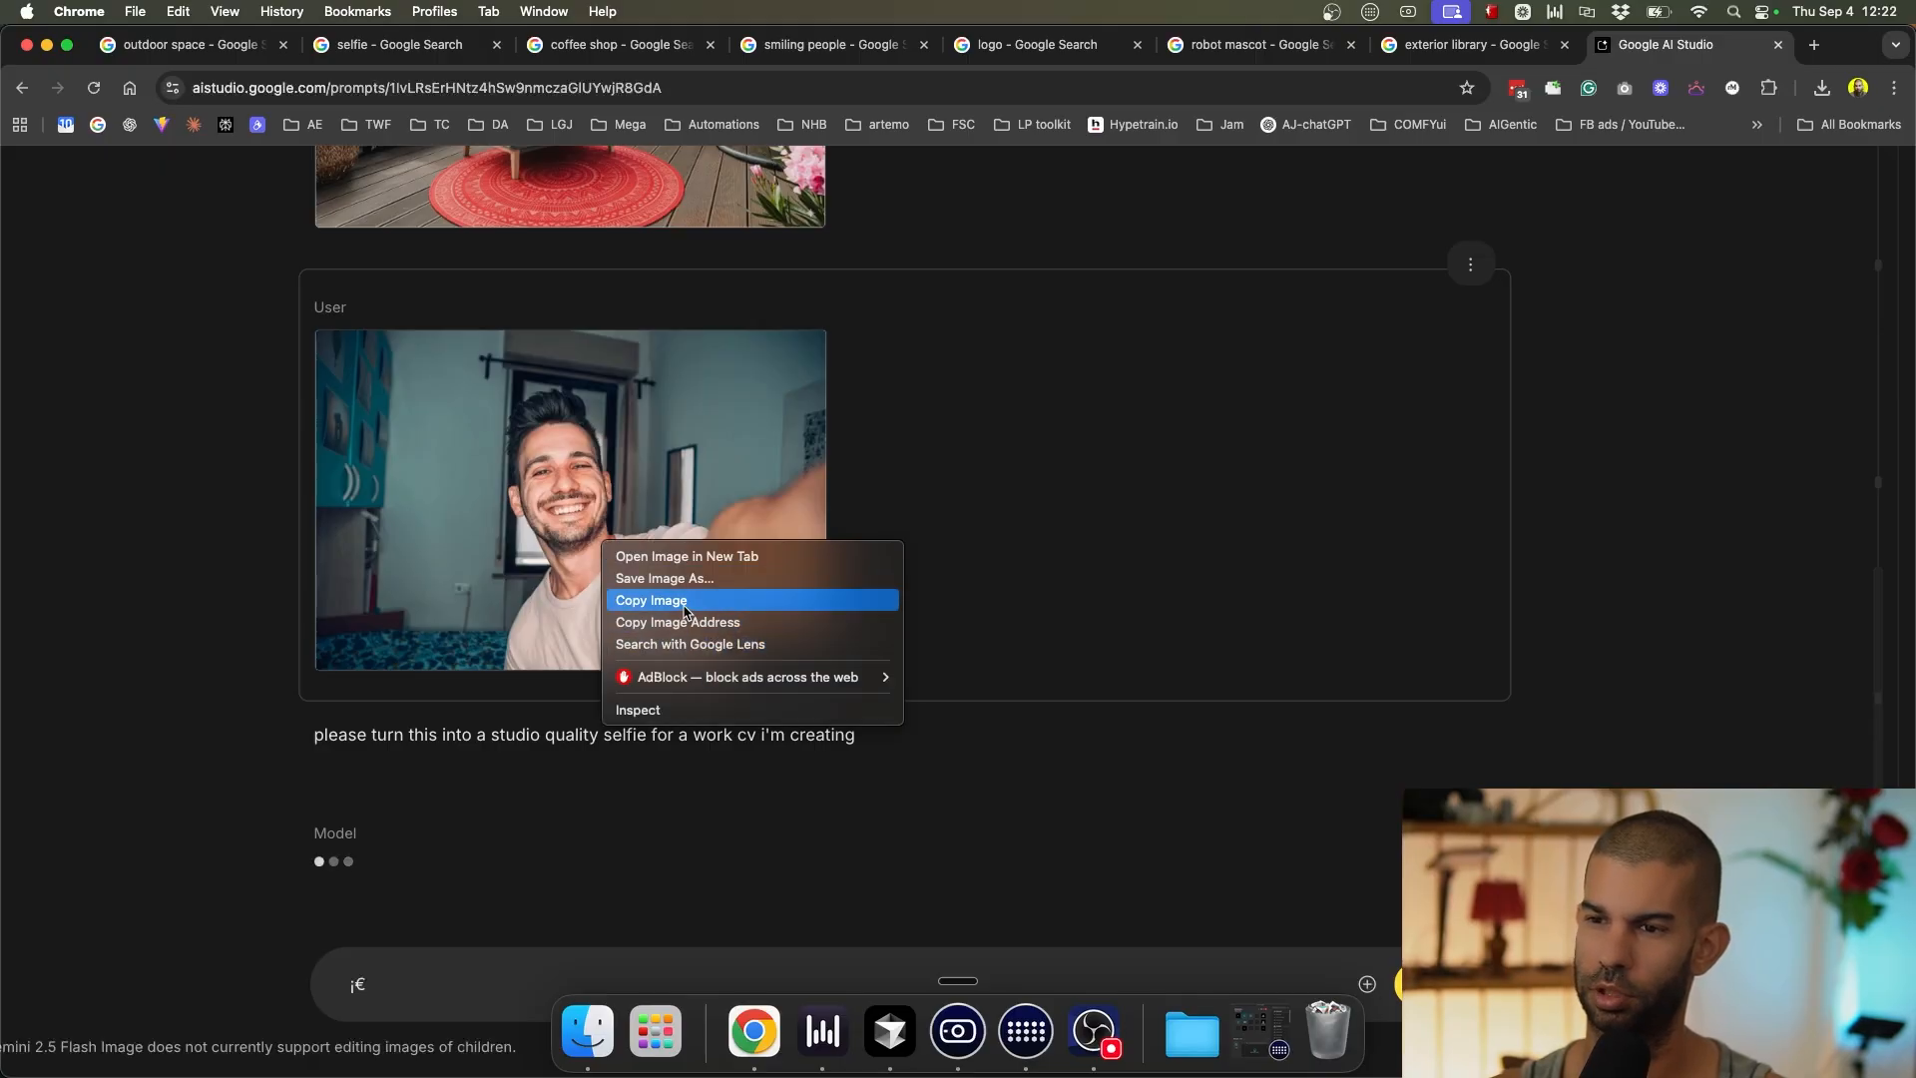
pyautogui.click(685, 601)
pyautogui.hotkey('ctrl', 't')
pyautogui.write('aistudio')
pyautogui.press('Return')
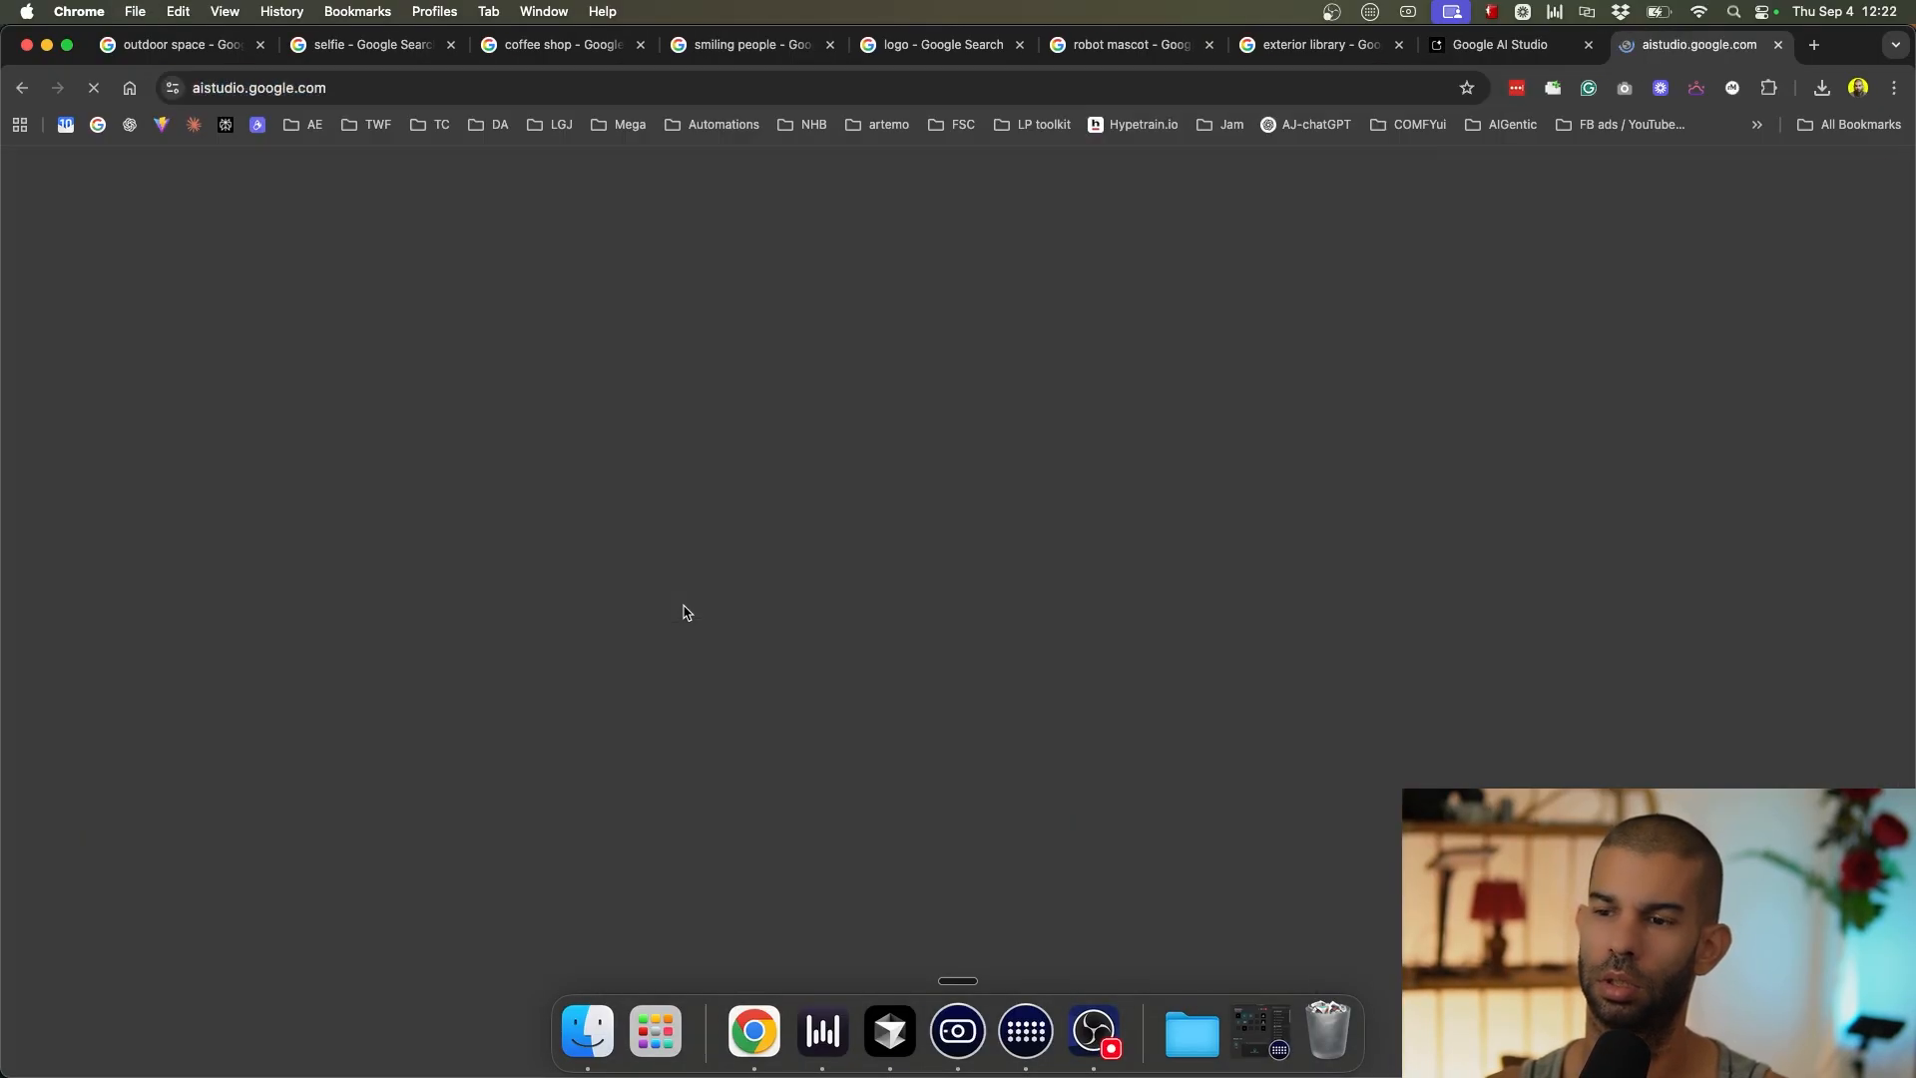
pyautogui.press('super+v')
# Run the prompt "turn this in a professinal studio selfie" with the attached selfie.
pyautogui.write('turn this i')
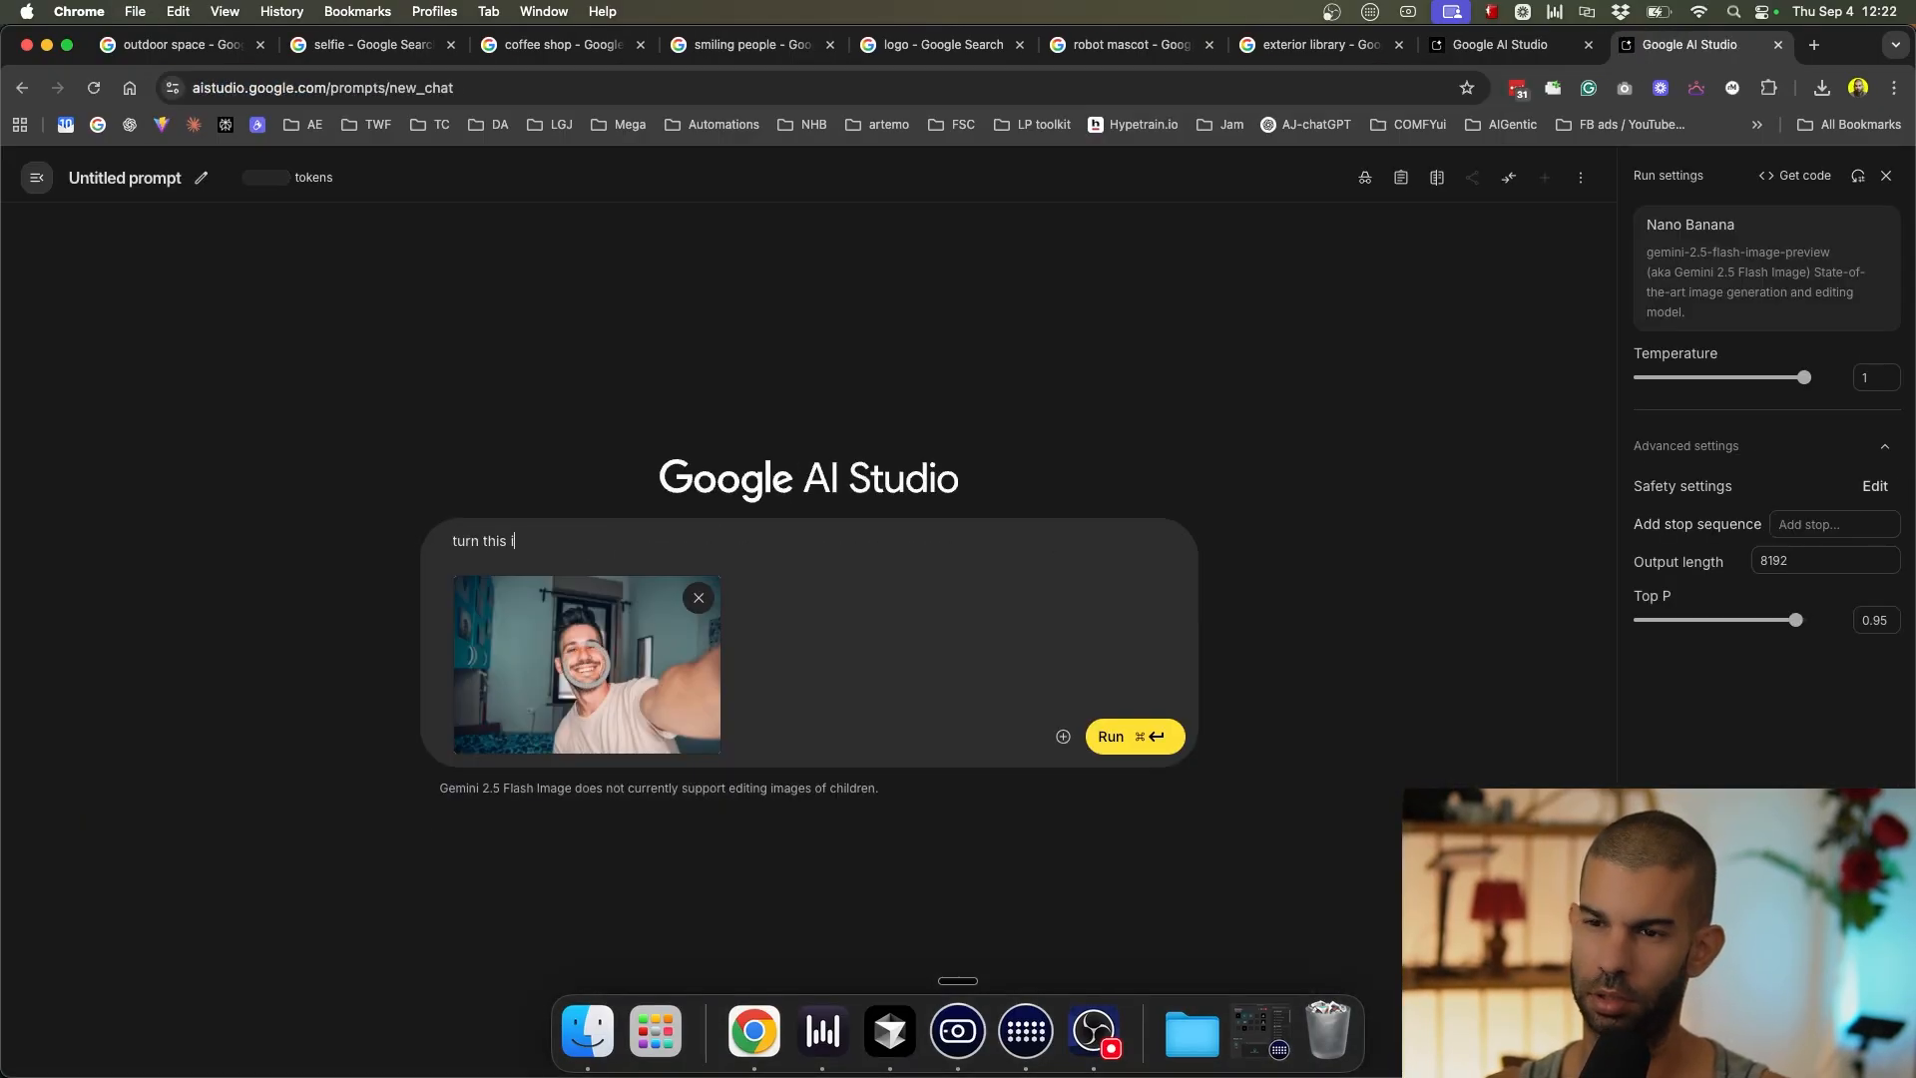
pyautogui.write('n a professinal studio')
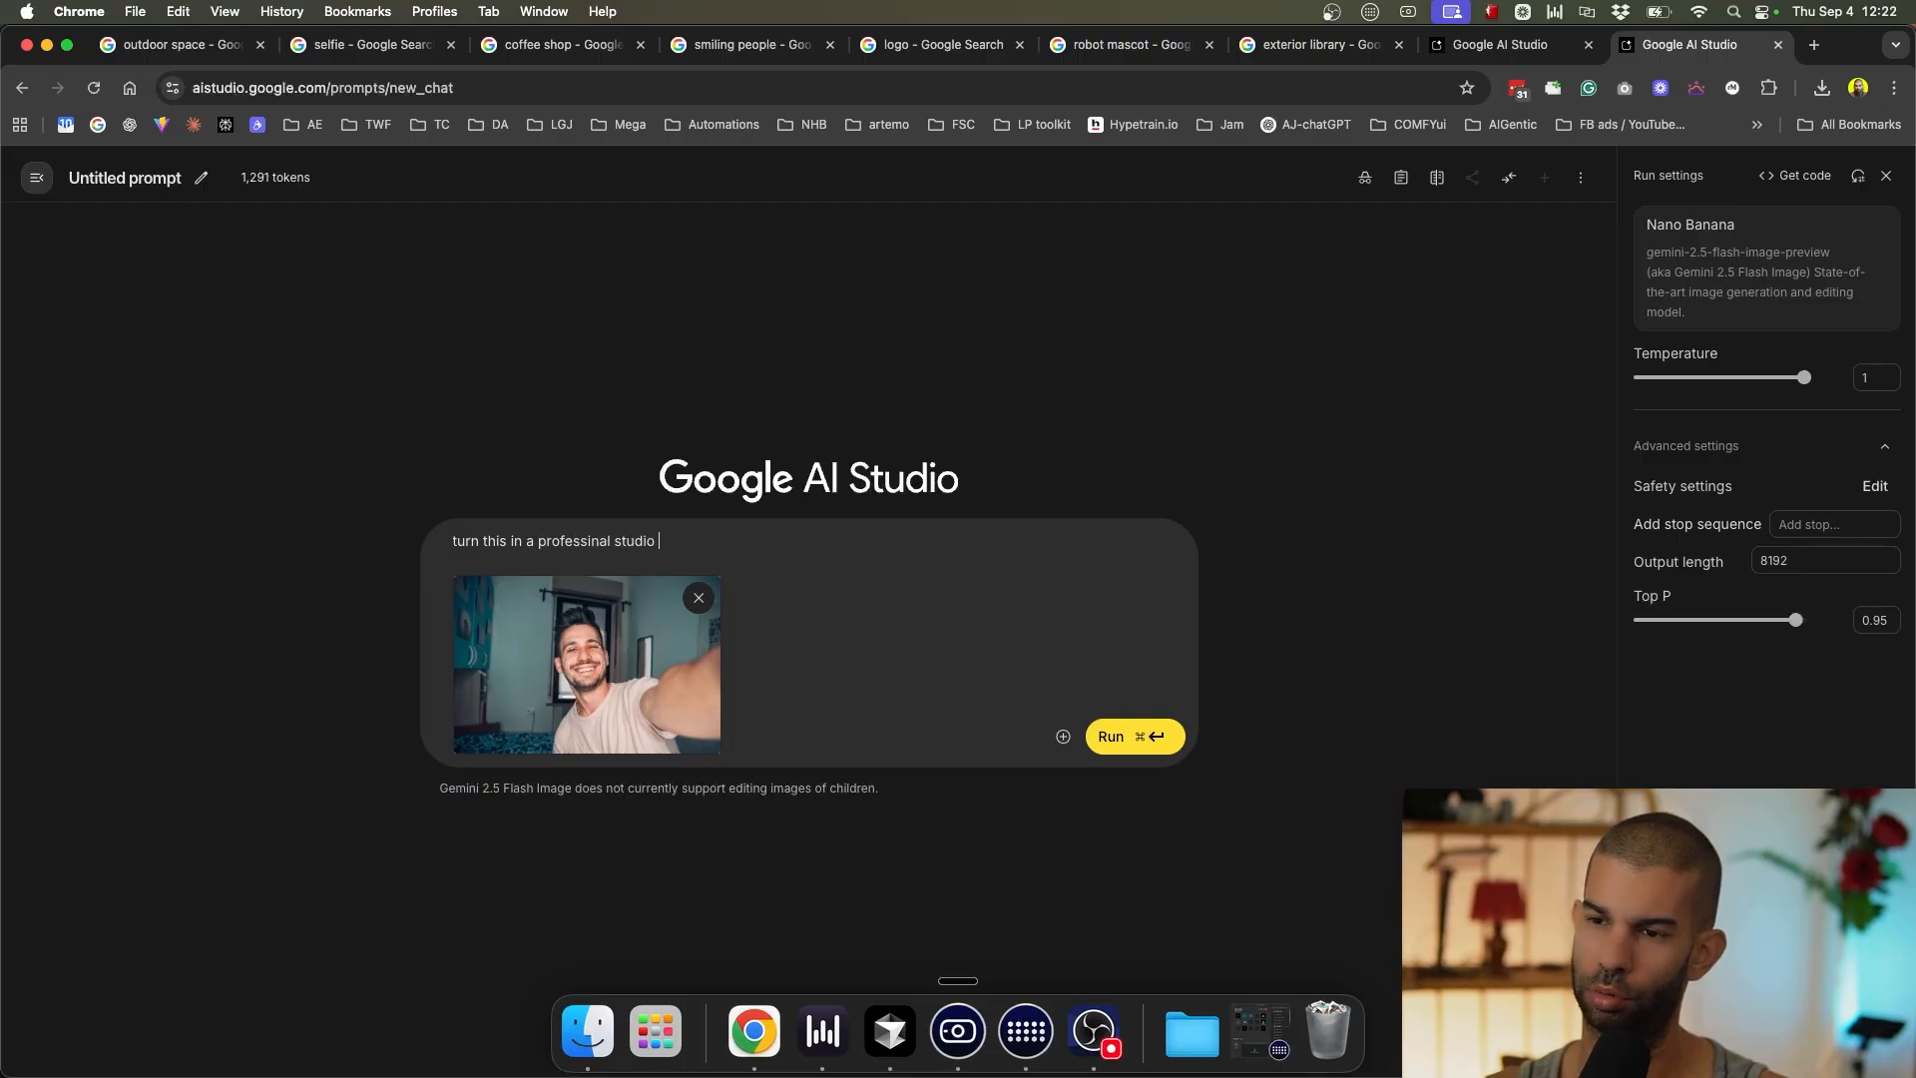
pyautogui.write(' selfie')
pyautogui.press('super+Return')
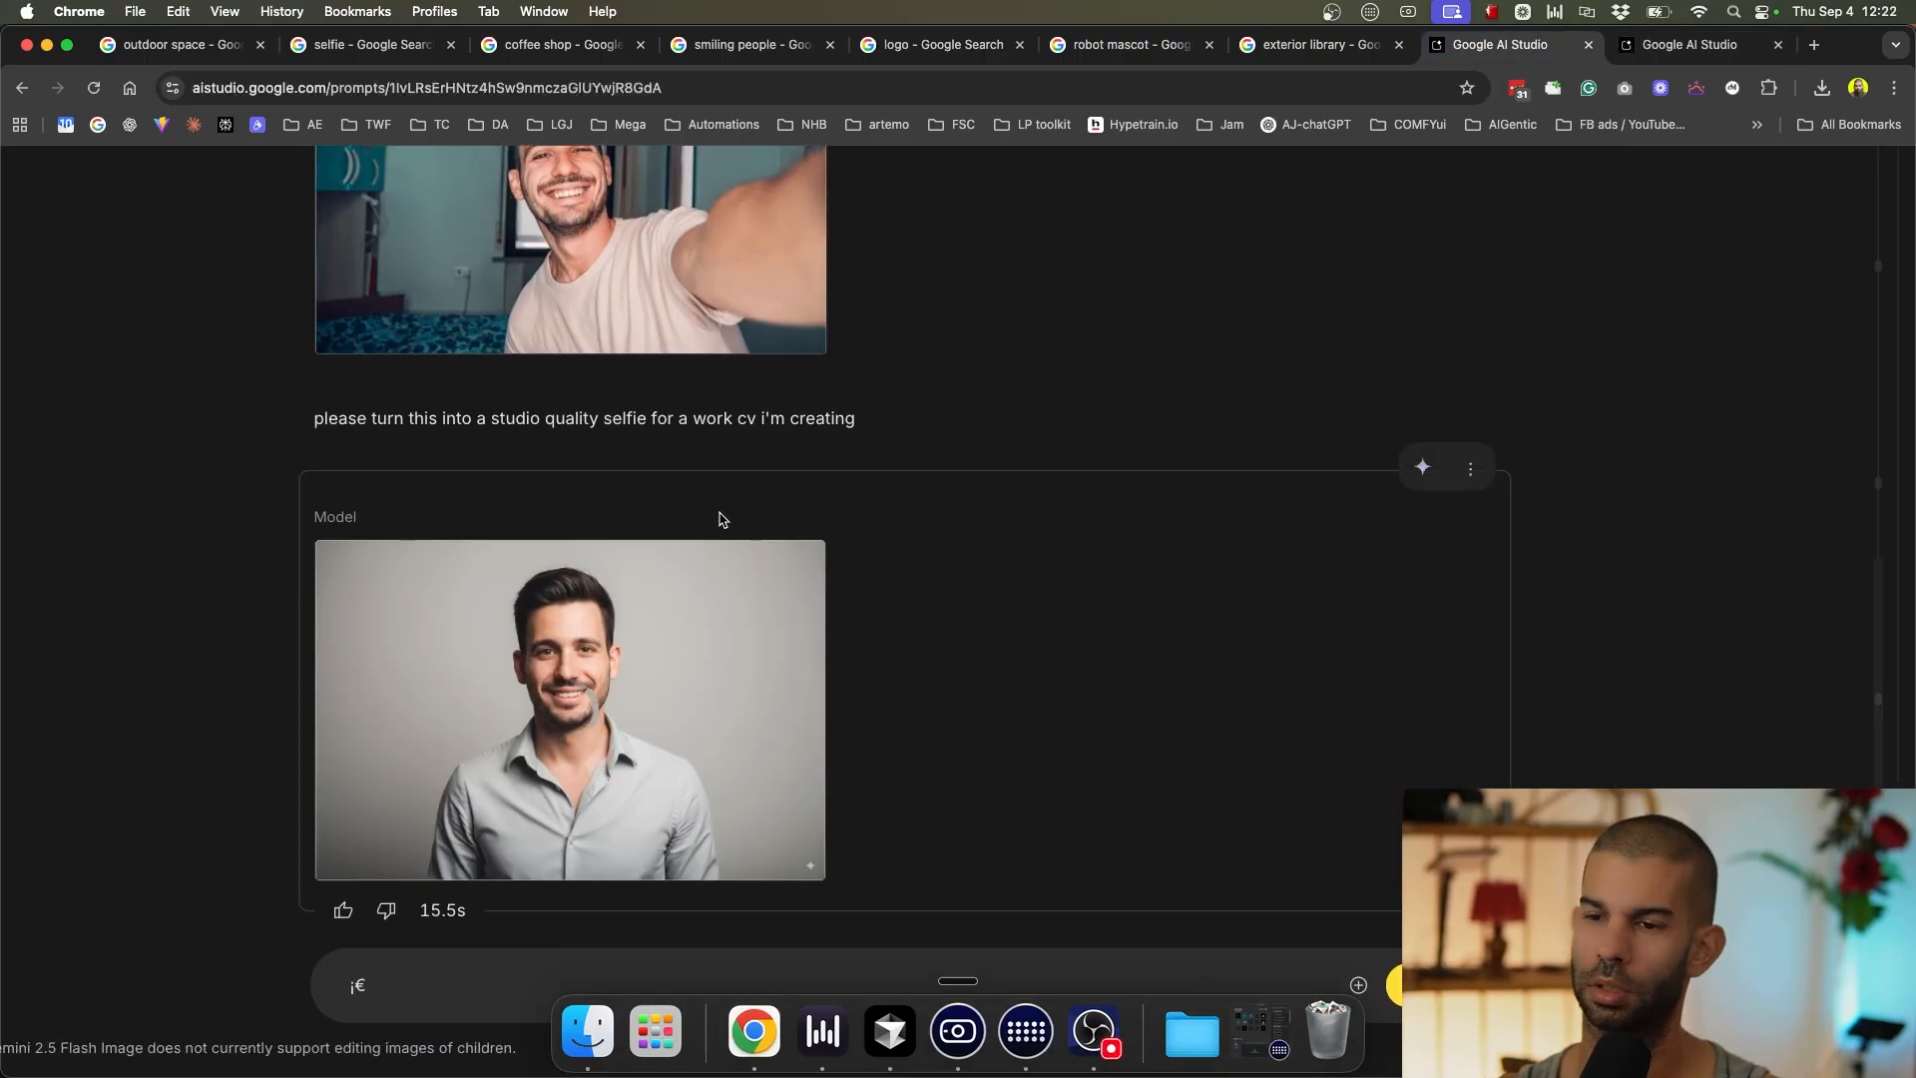
# Compare the original selfie with the generated work CV headshot in the first chat, examining the man's face.
pyautogui.scroll(3, 399, 586)
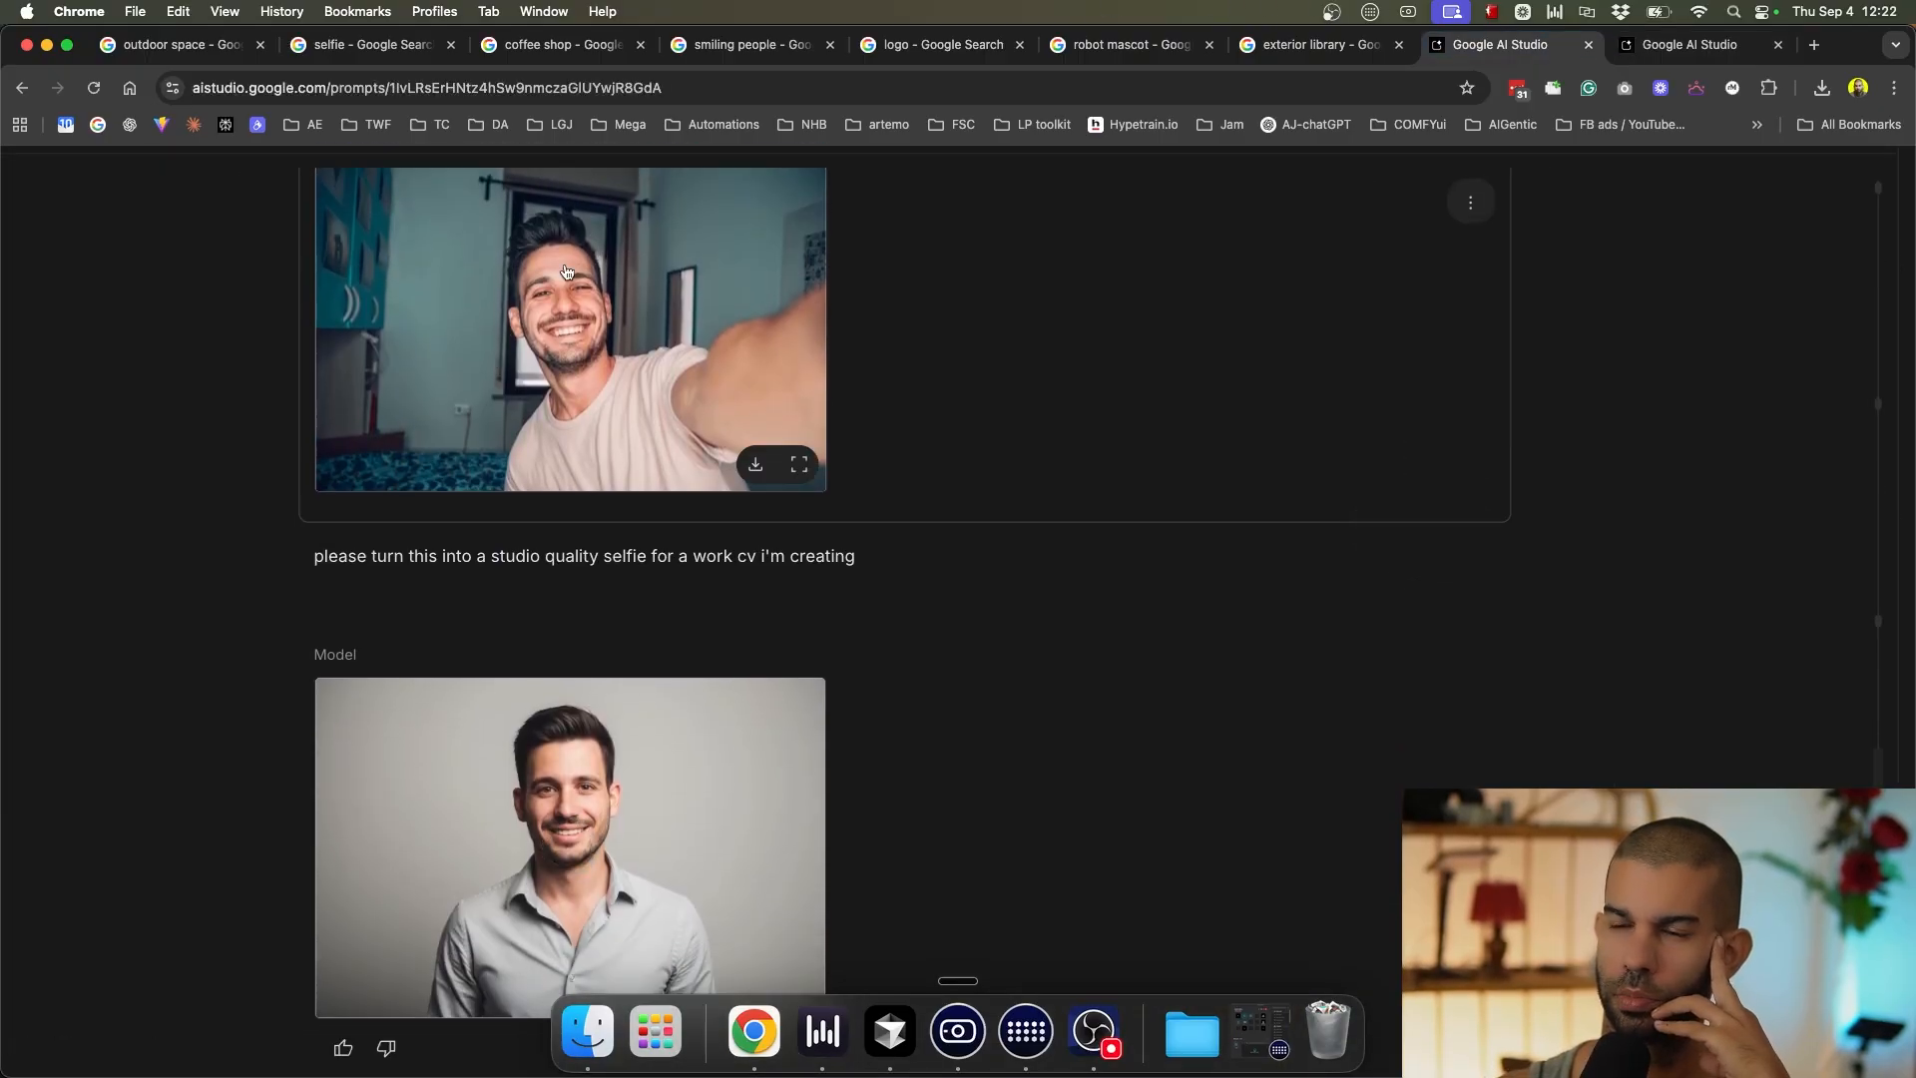
pyautogui.scroll(5, 566, 272)
pyautogui.scroll(-3, 566, 273)
pyautogui.scroll(-5, 474, 337)
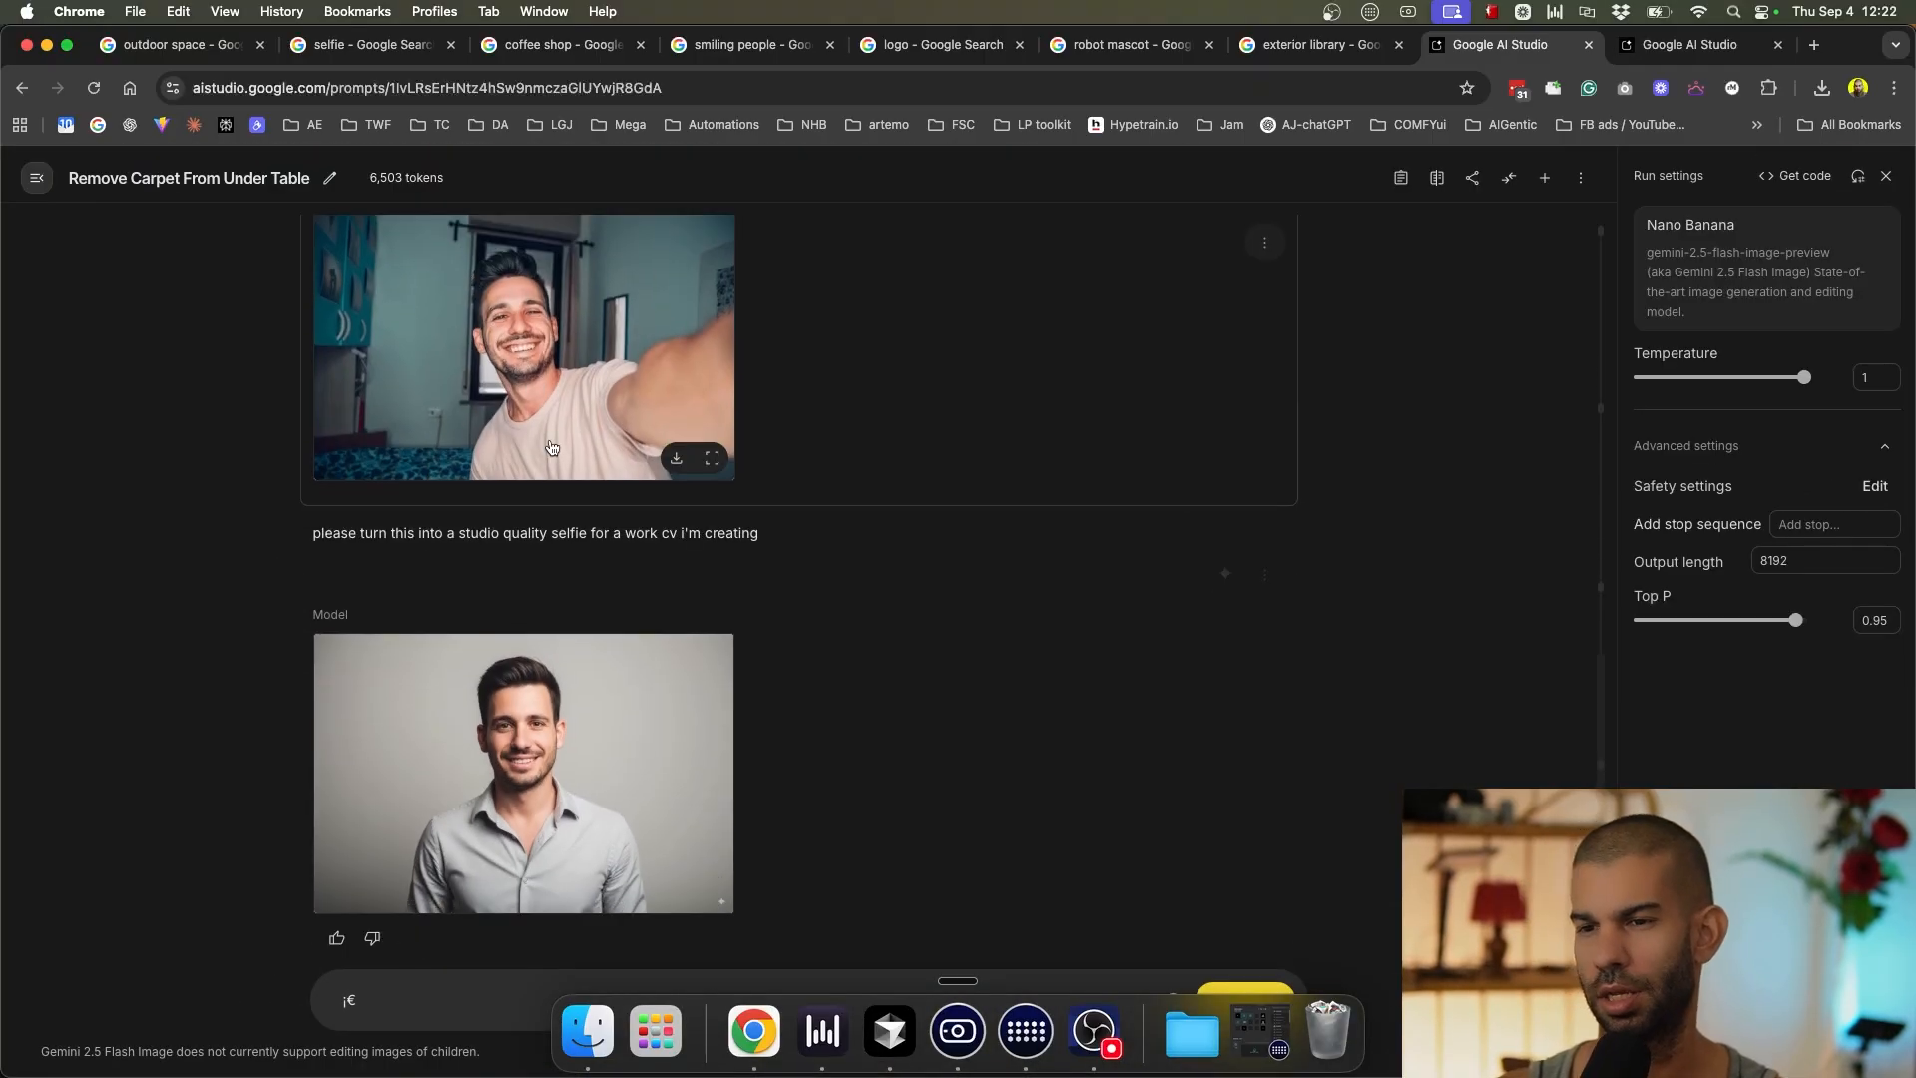
pyautogui.scroll(3, 518, 304)
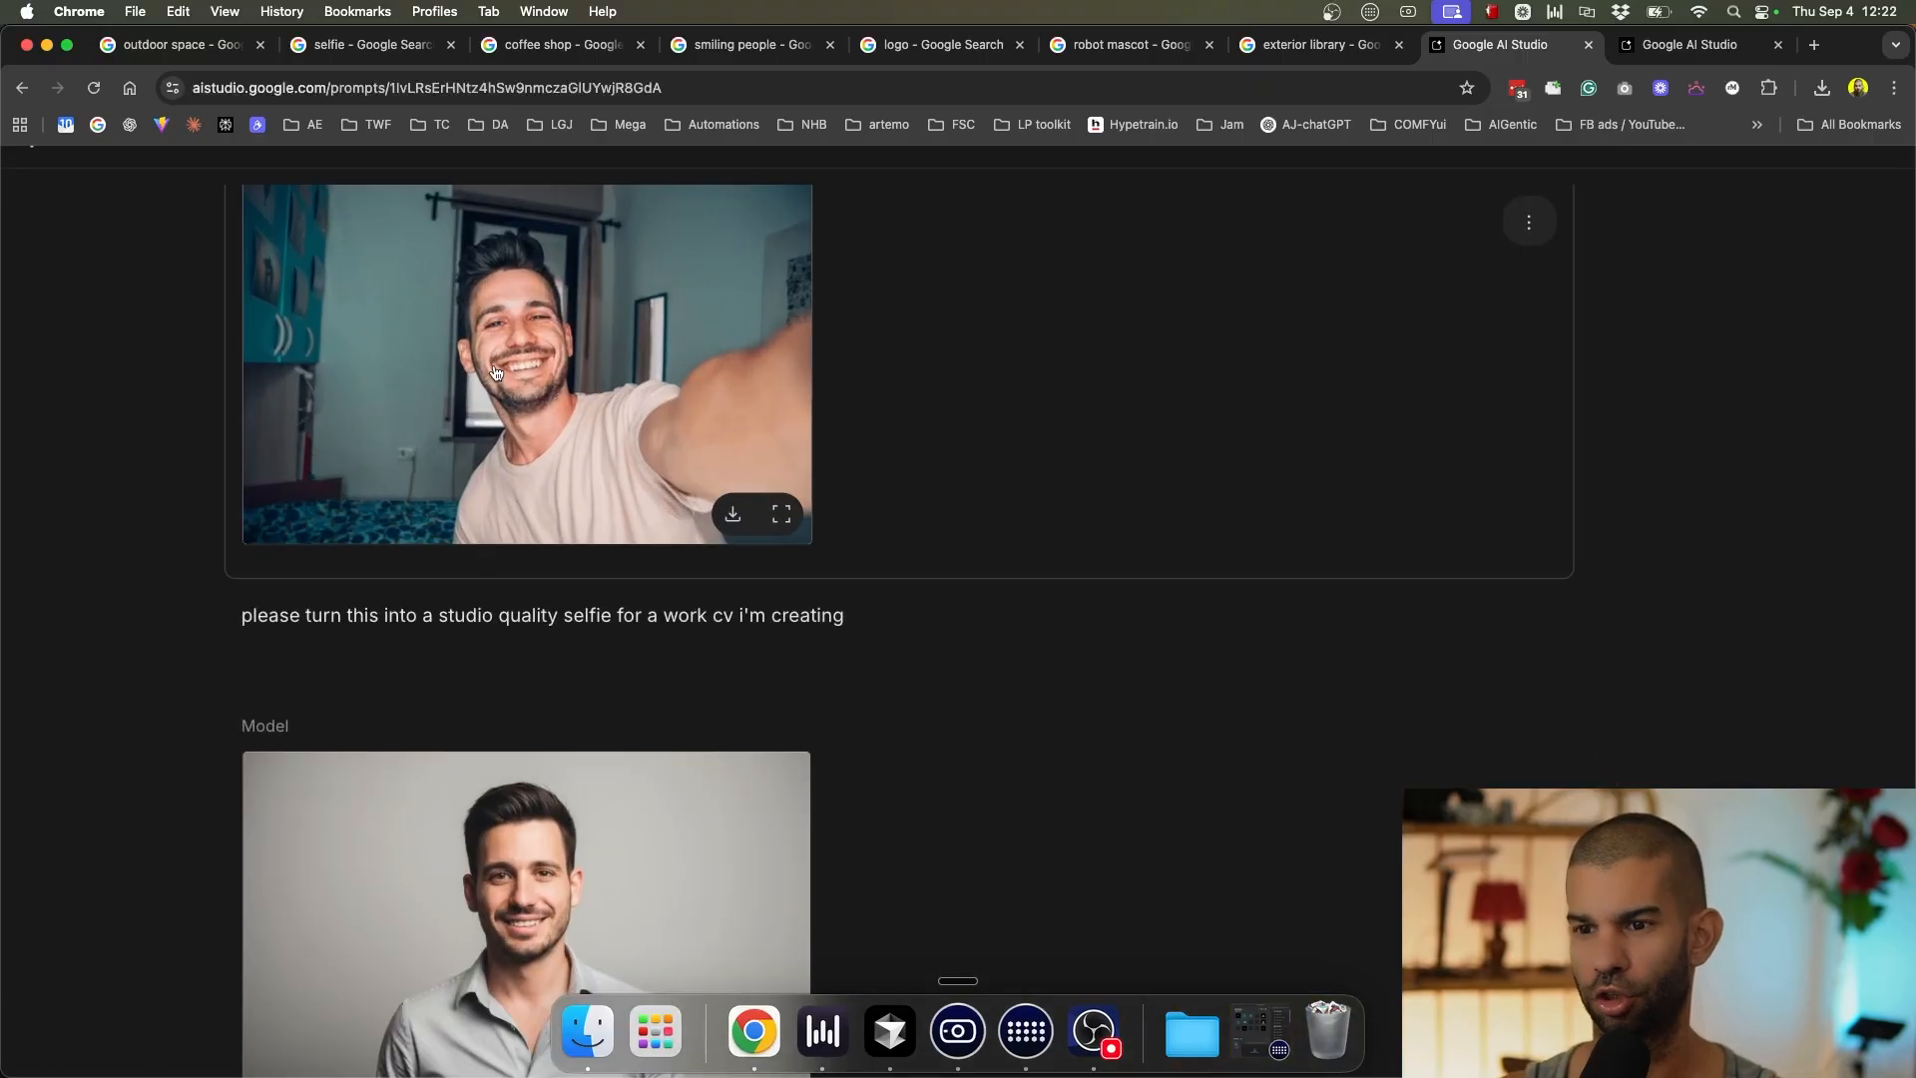
pyautogui.scroll(-5, 496, 373)
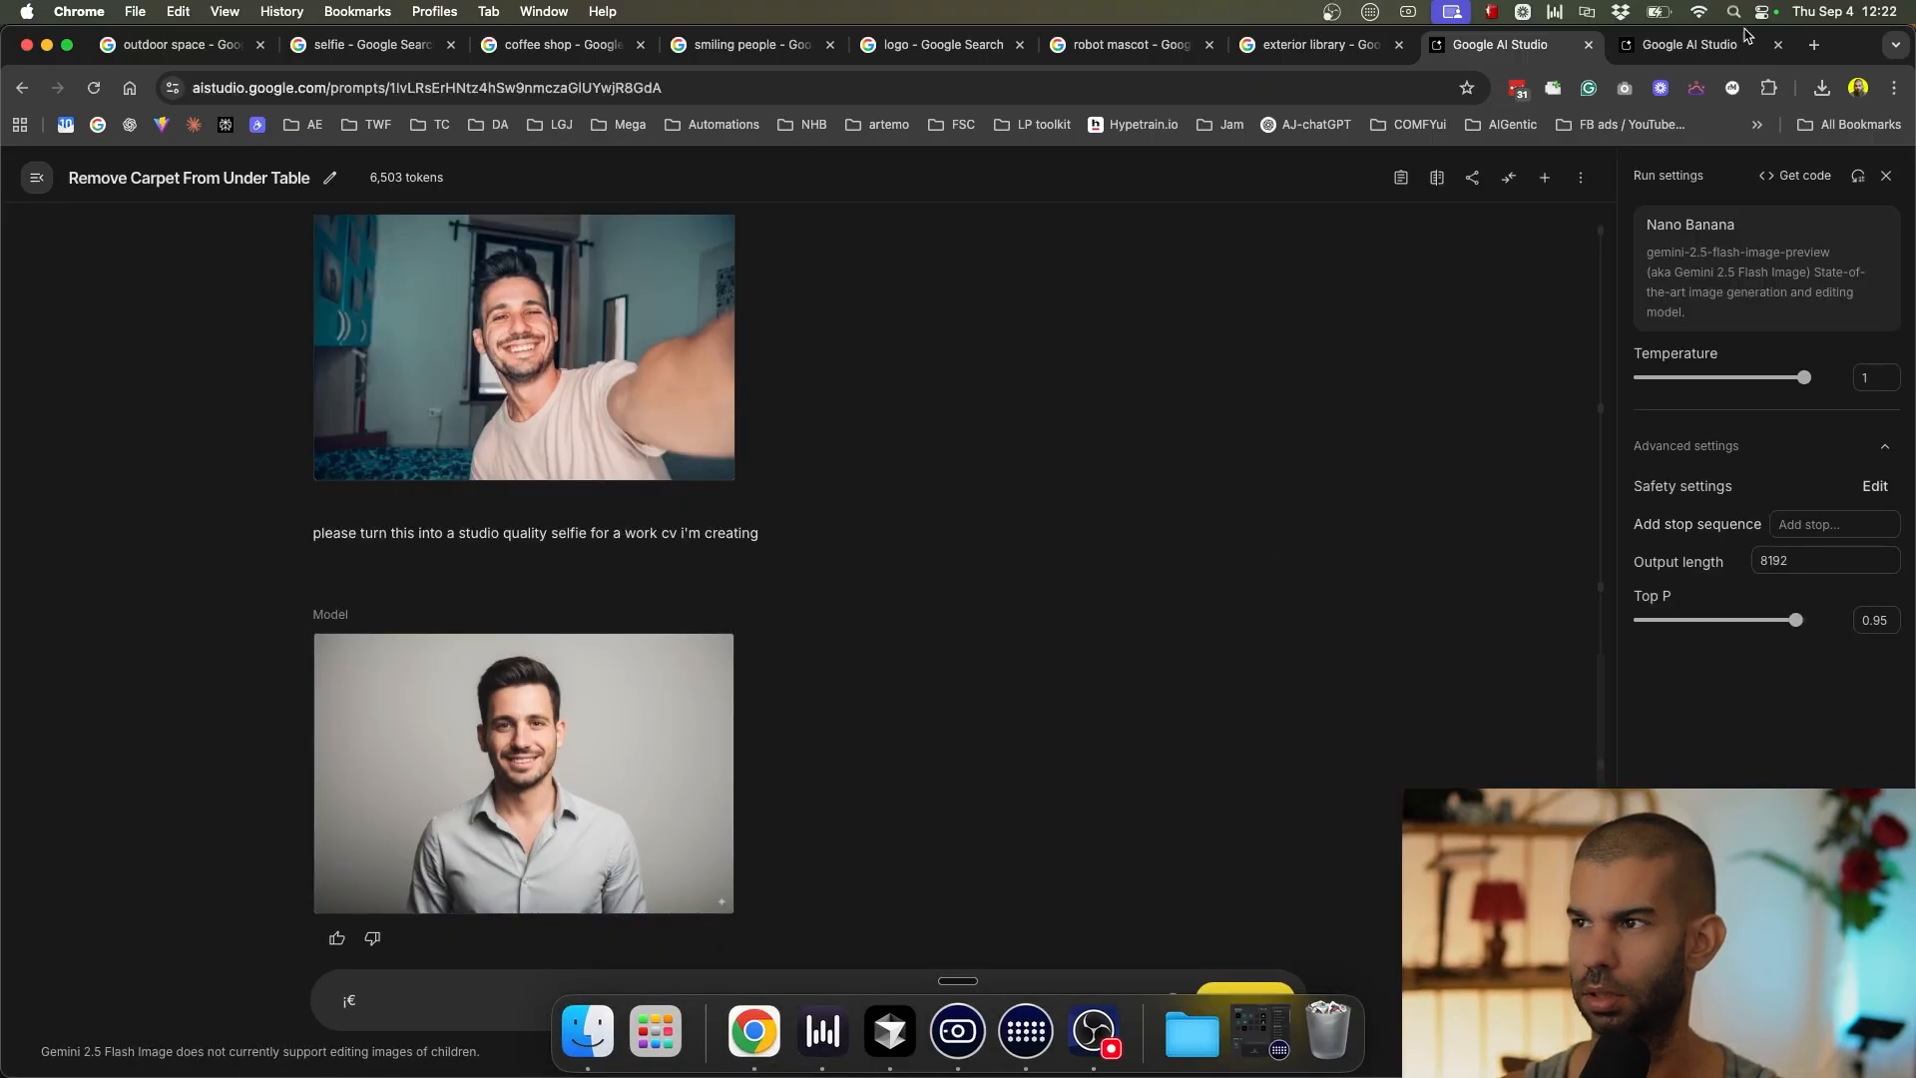
# In the Professional Studio Selfie chat, copy and run the follow-up prompt "create a ful body professinal photo of this person".
pyautogui.click(1745, 34)
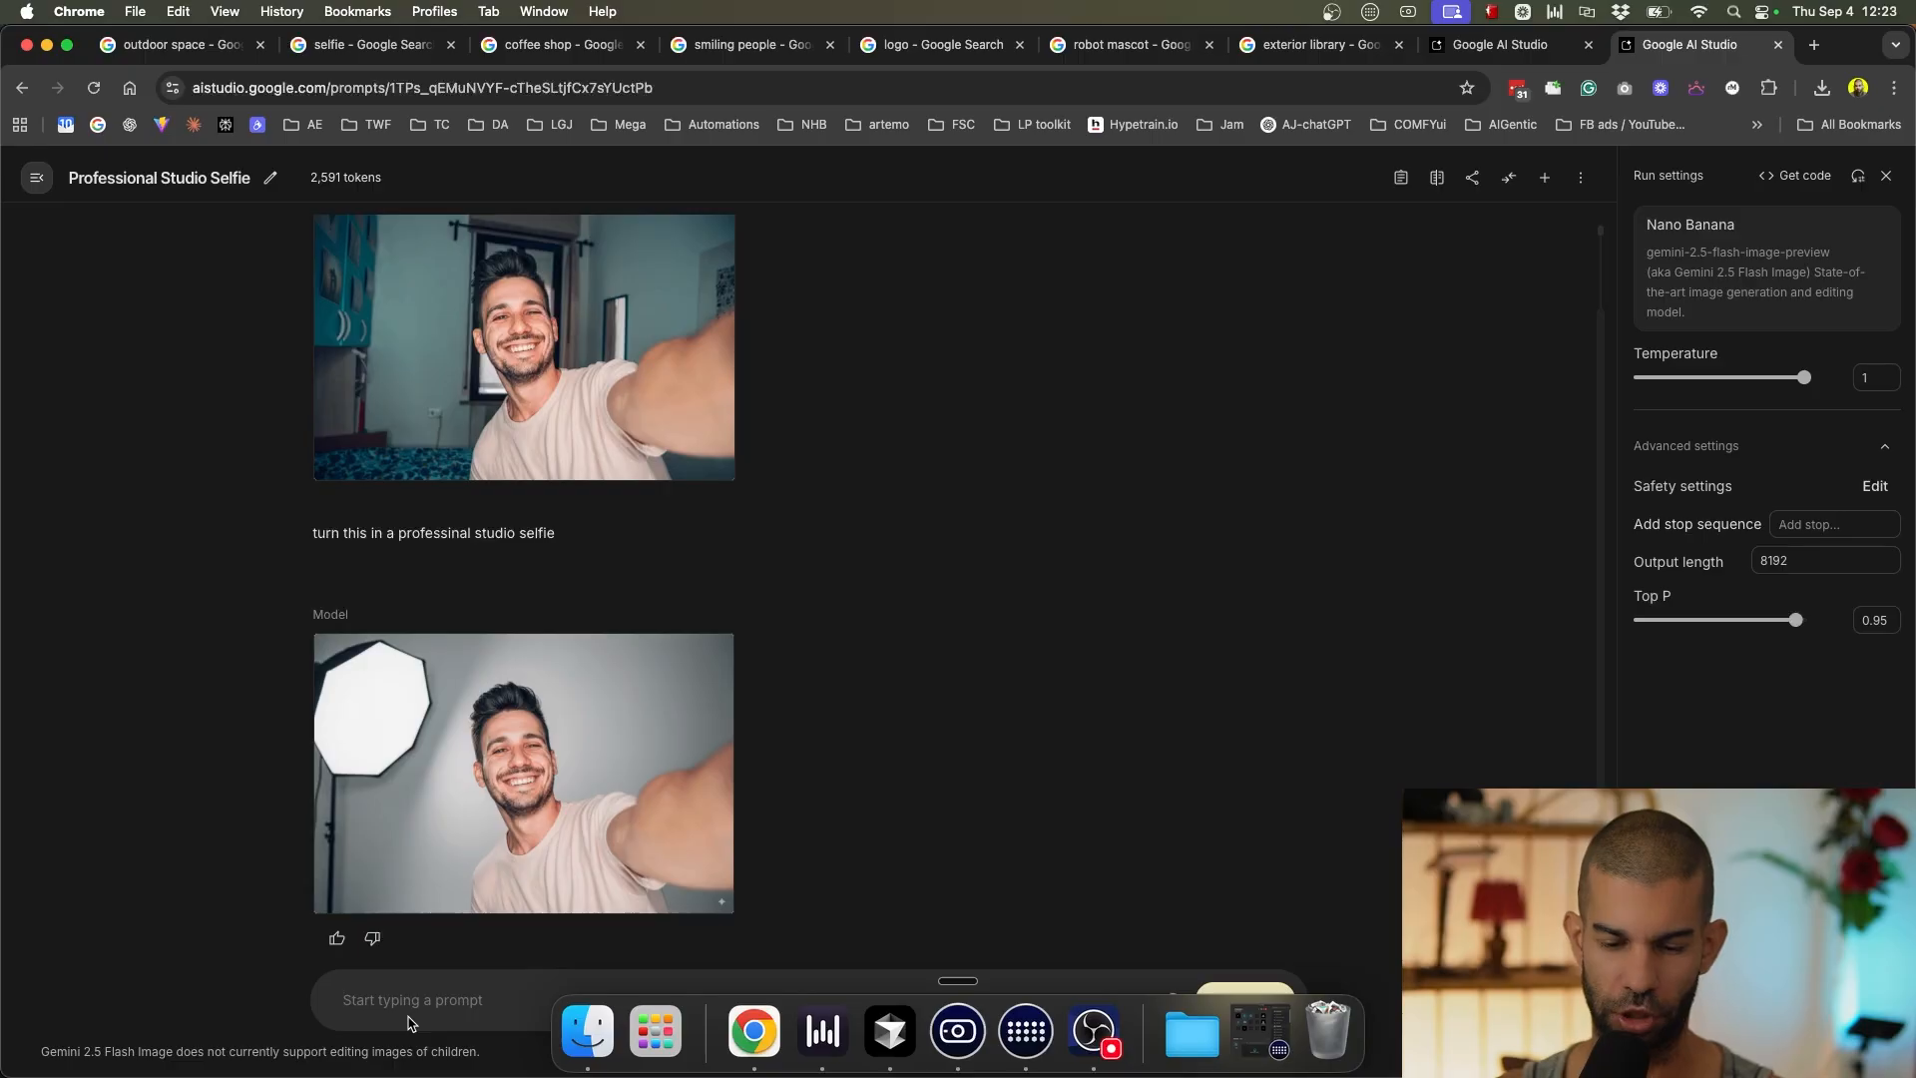
pyautogui.write('cr')
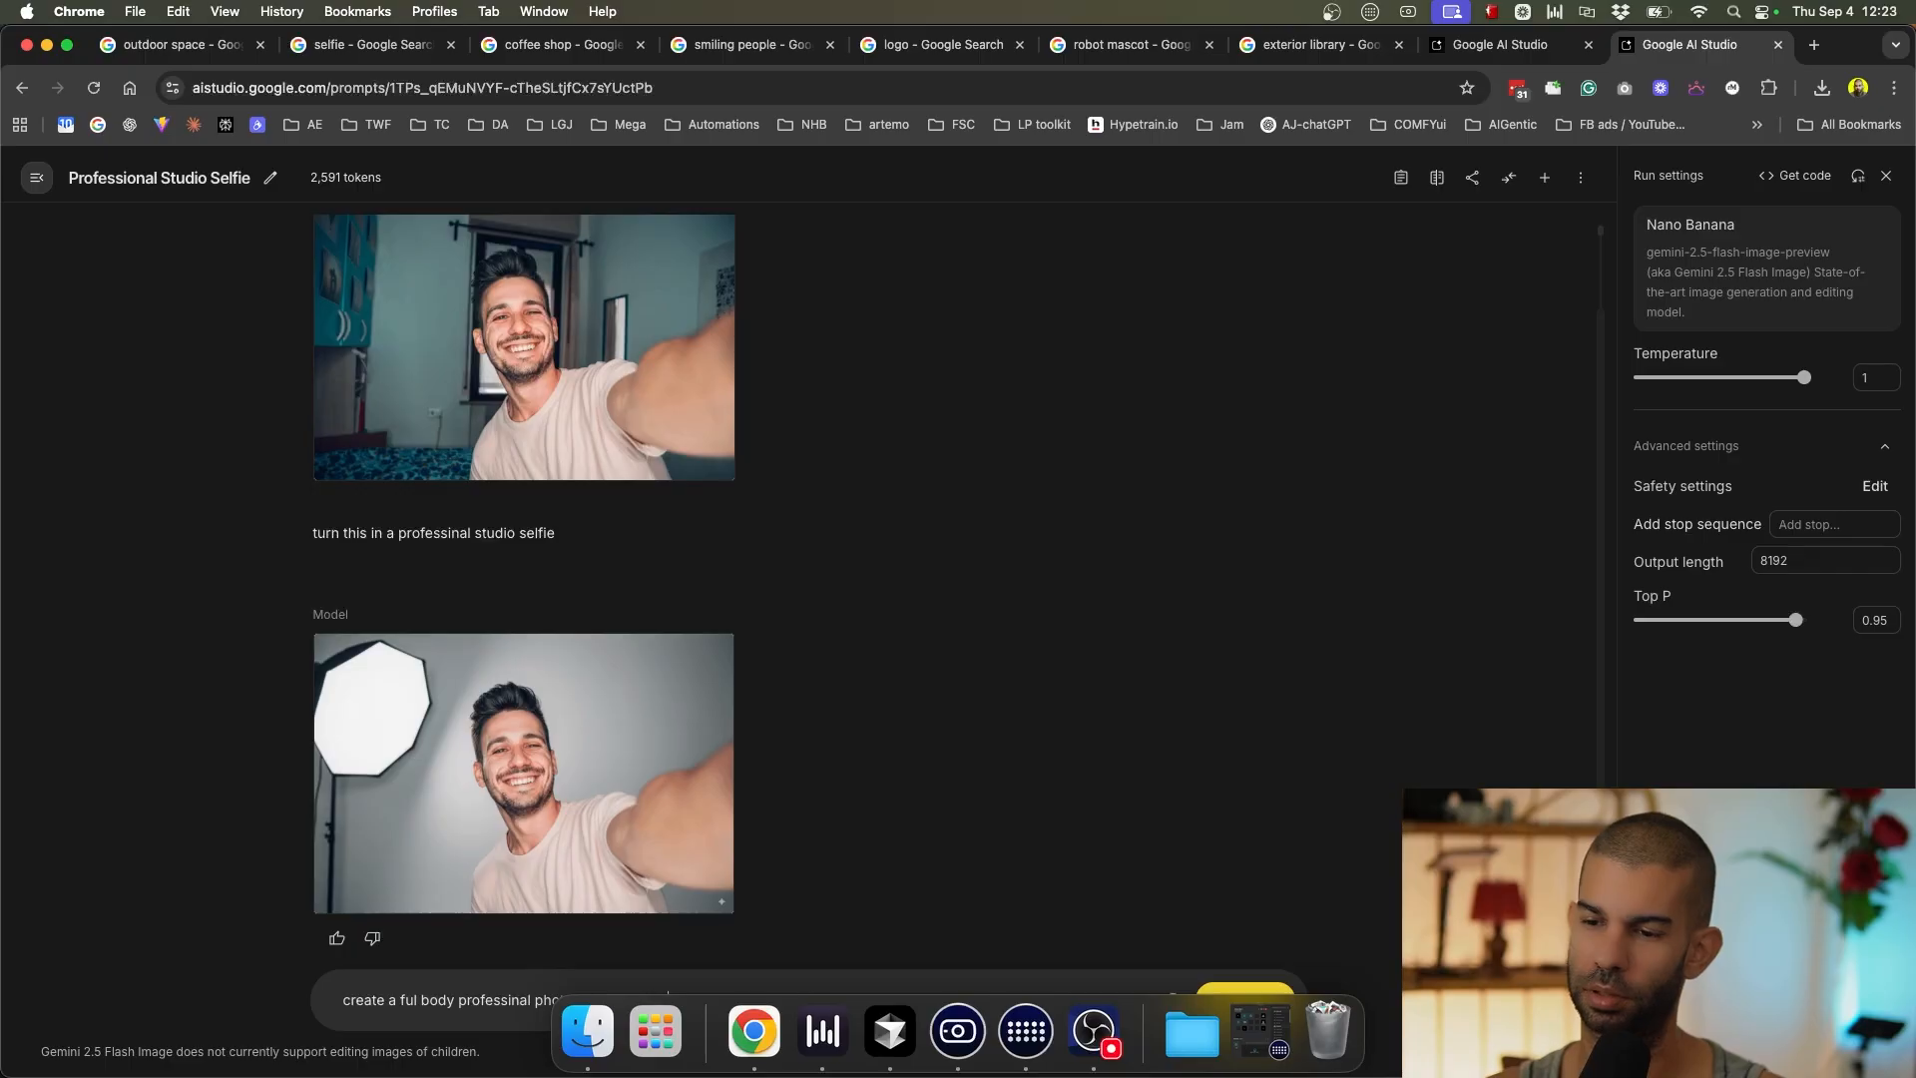
pyautogui.press('super+a')
pyautogui.press('super+c')
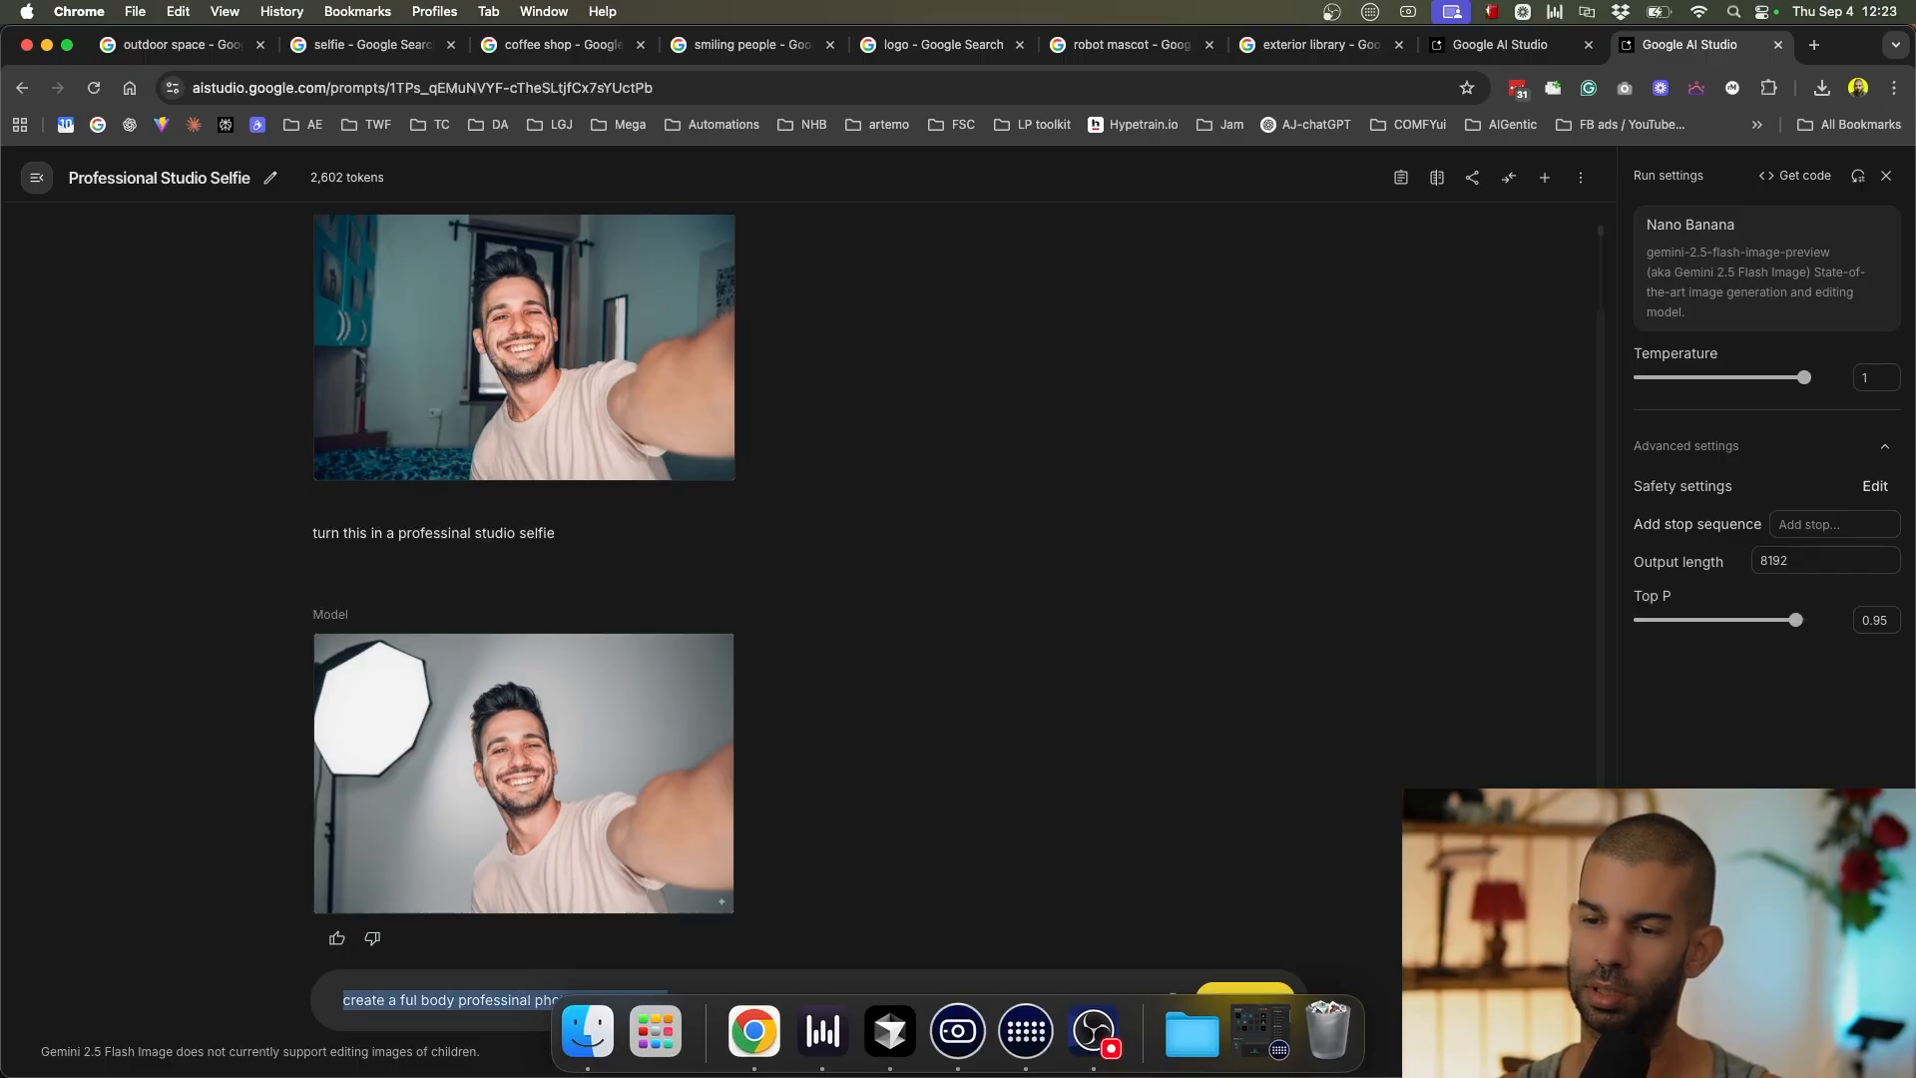
pyautogui.press('super+Return')
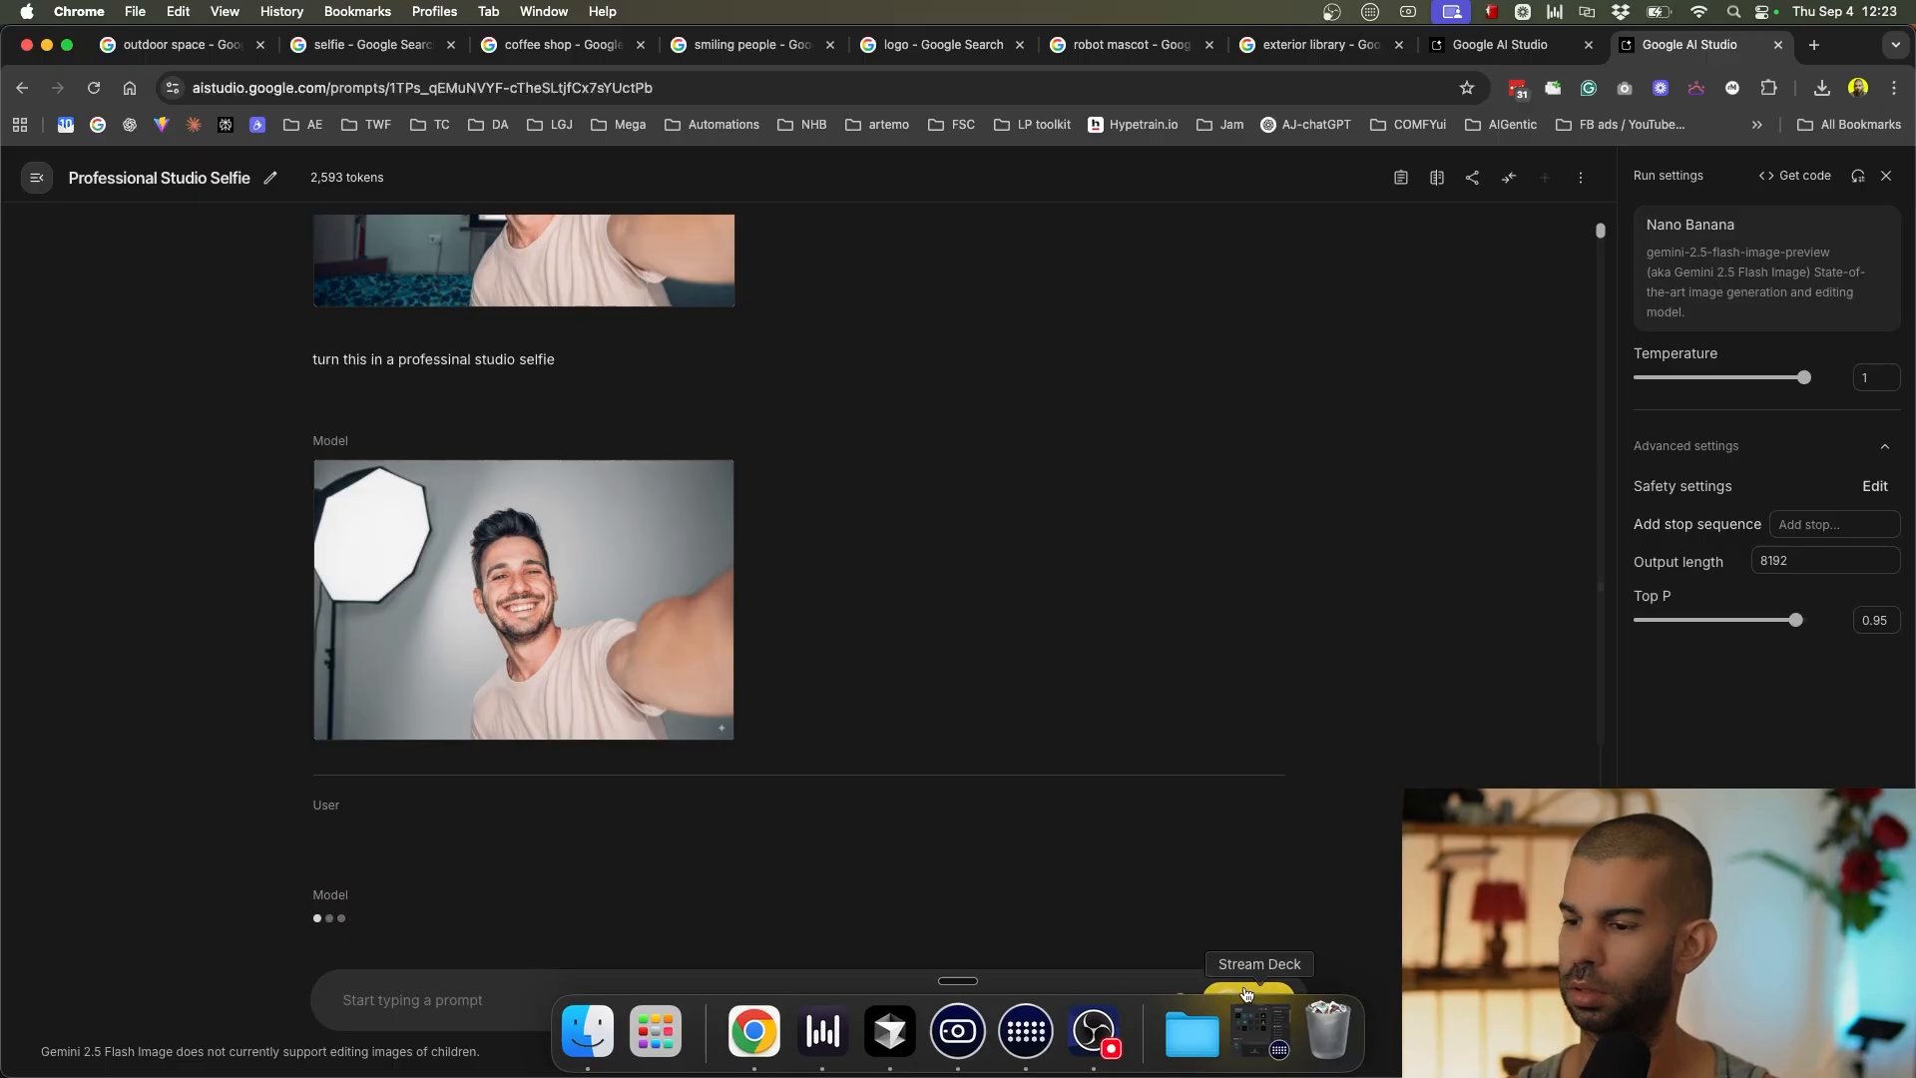
pyautogui.click(394, 993)
pyautogui.press('super+v')
pyautogui.press('super+Return')
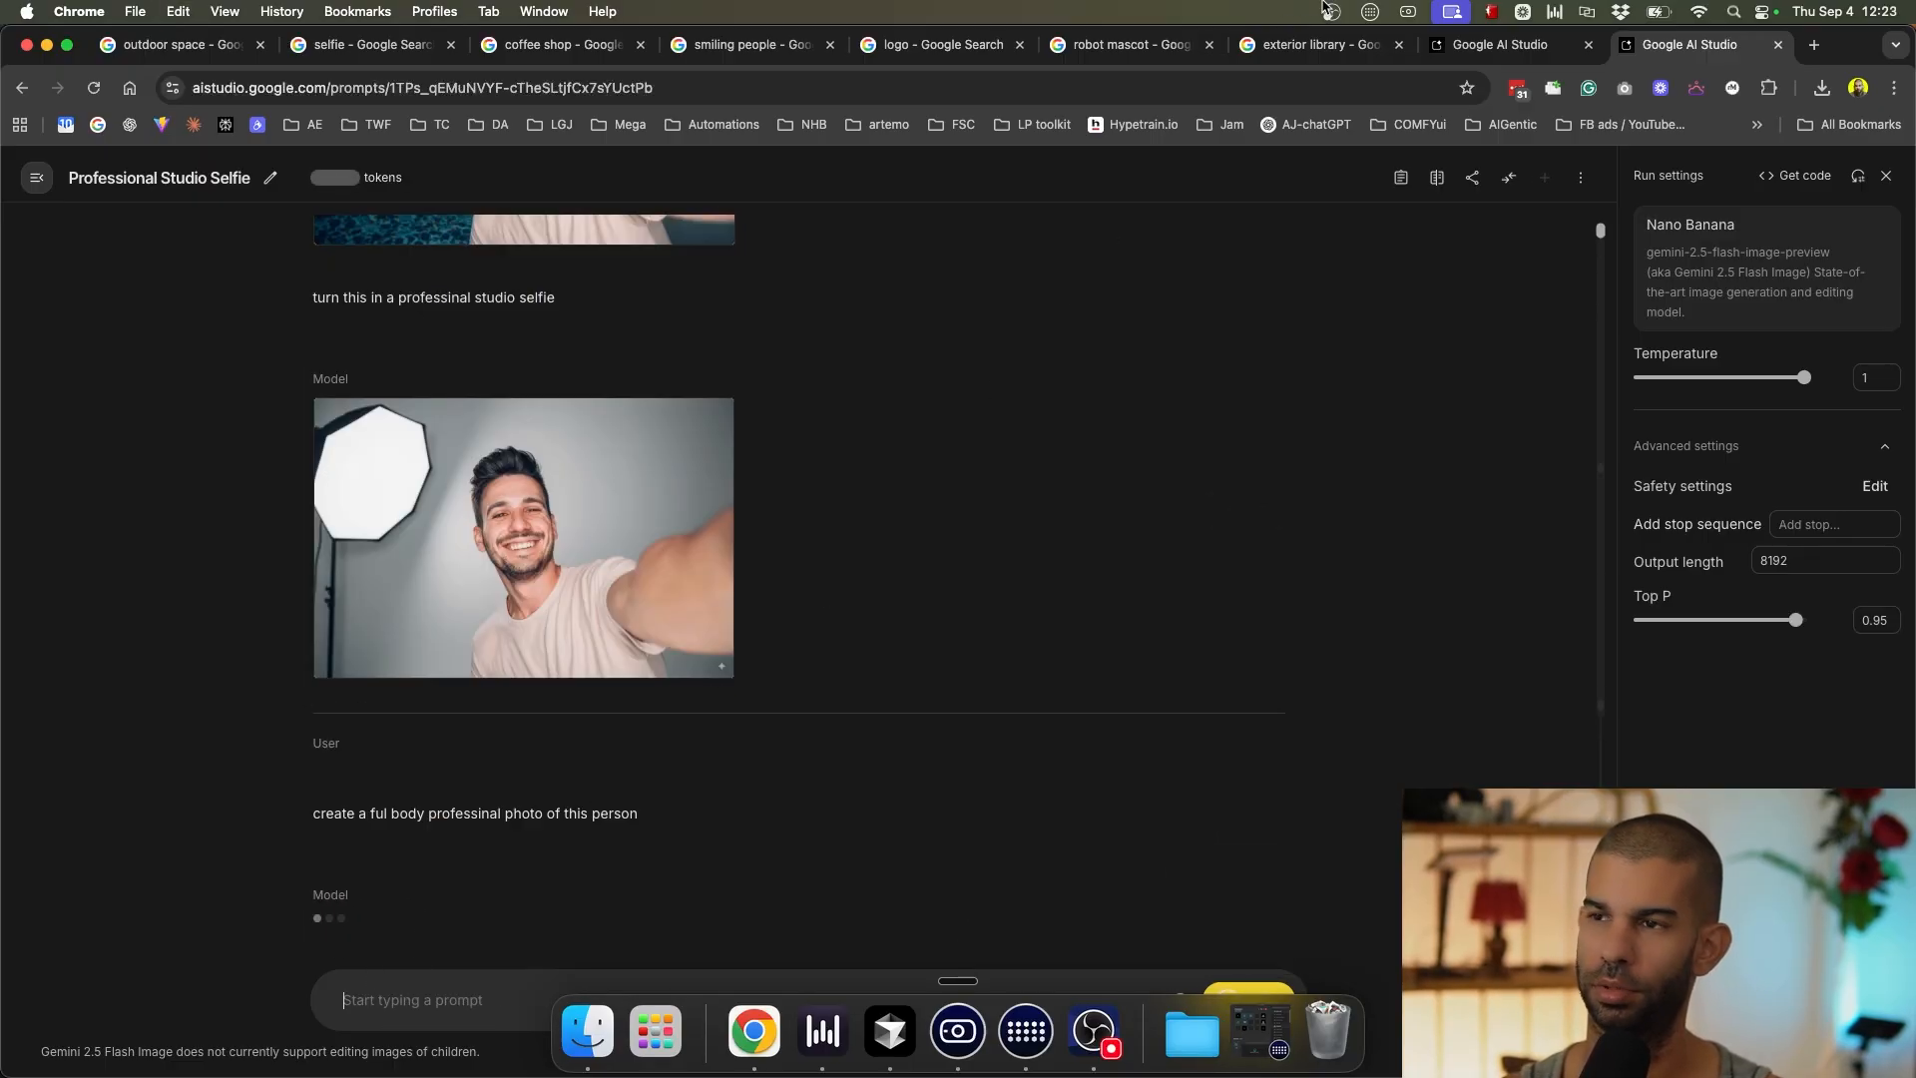
# Run the copied full-body photo prompt in the Remove Carpet From Under Table chat as well.
pyautogui.click(1497, 50)
pyautogui.click(404, 997)
pyautogui.press('super+v')
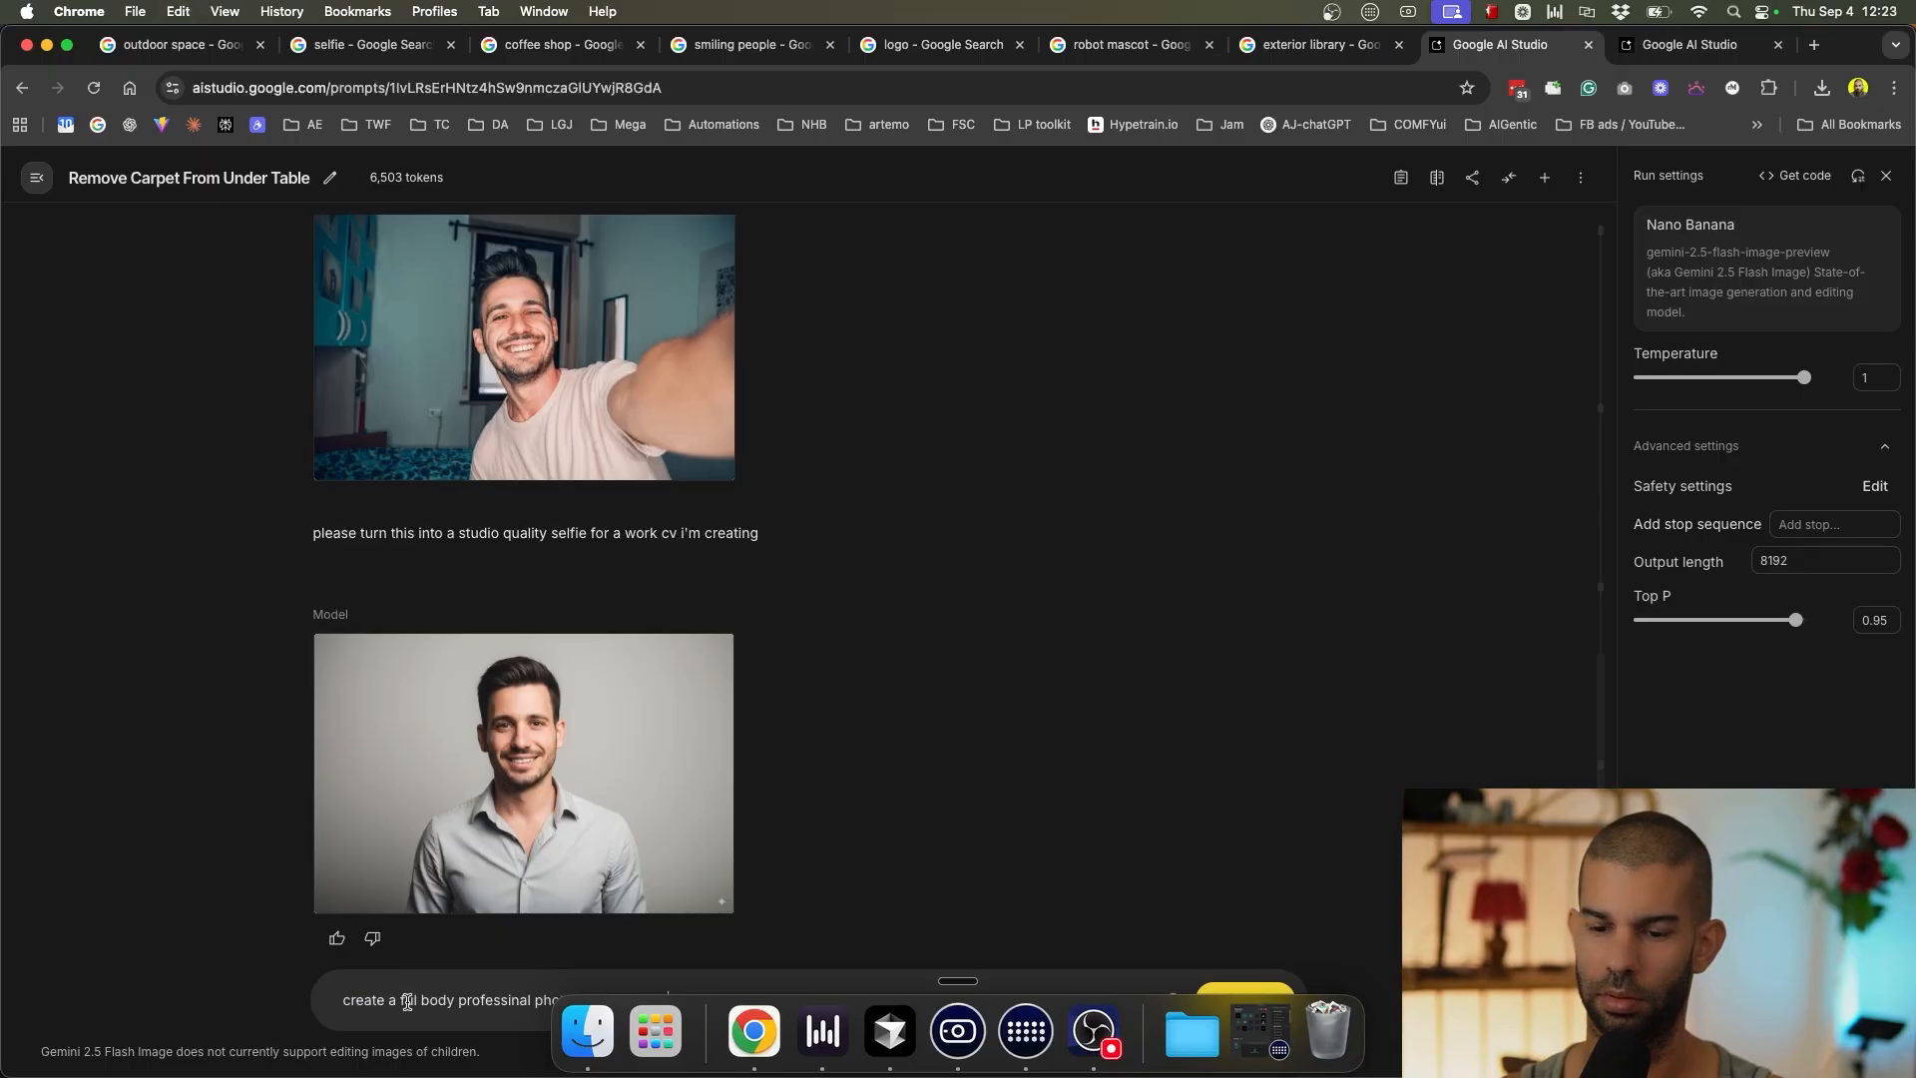
pyautogui.press('super+Return')
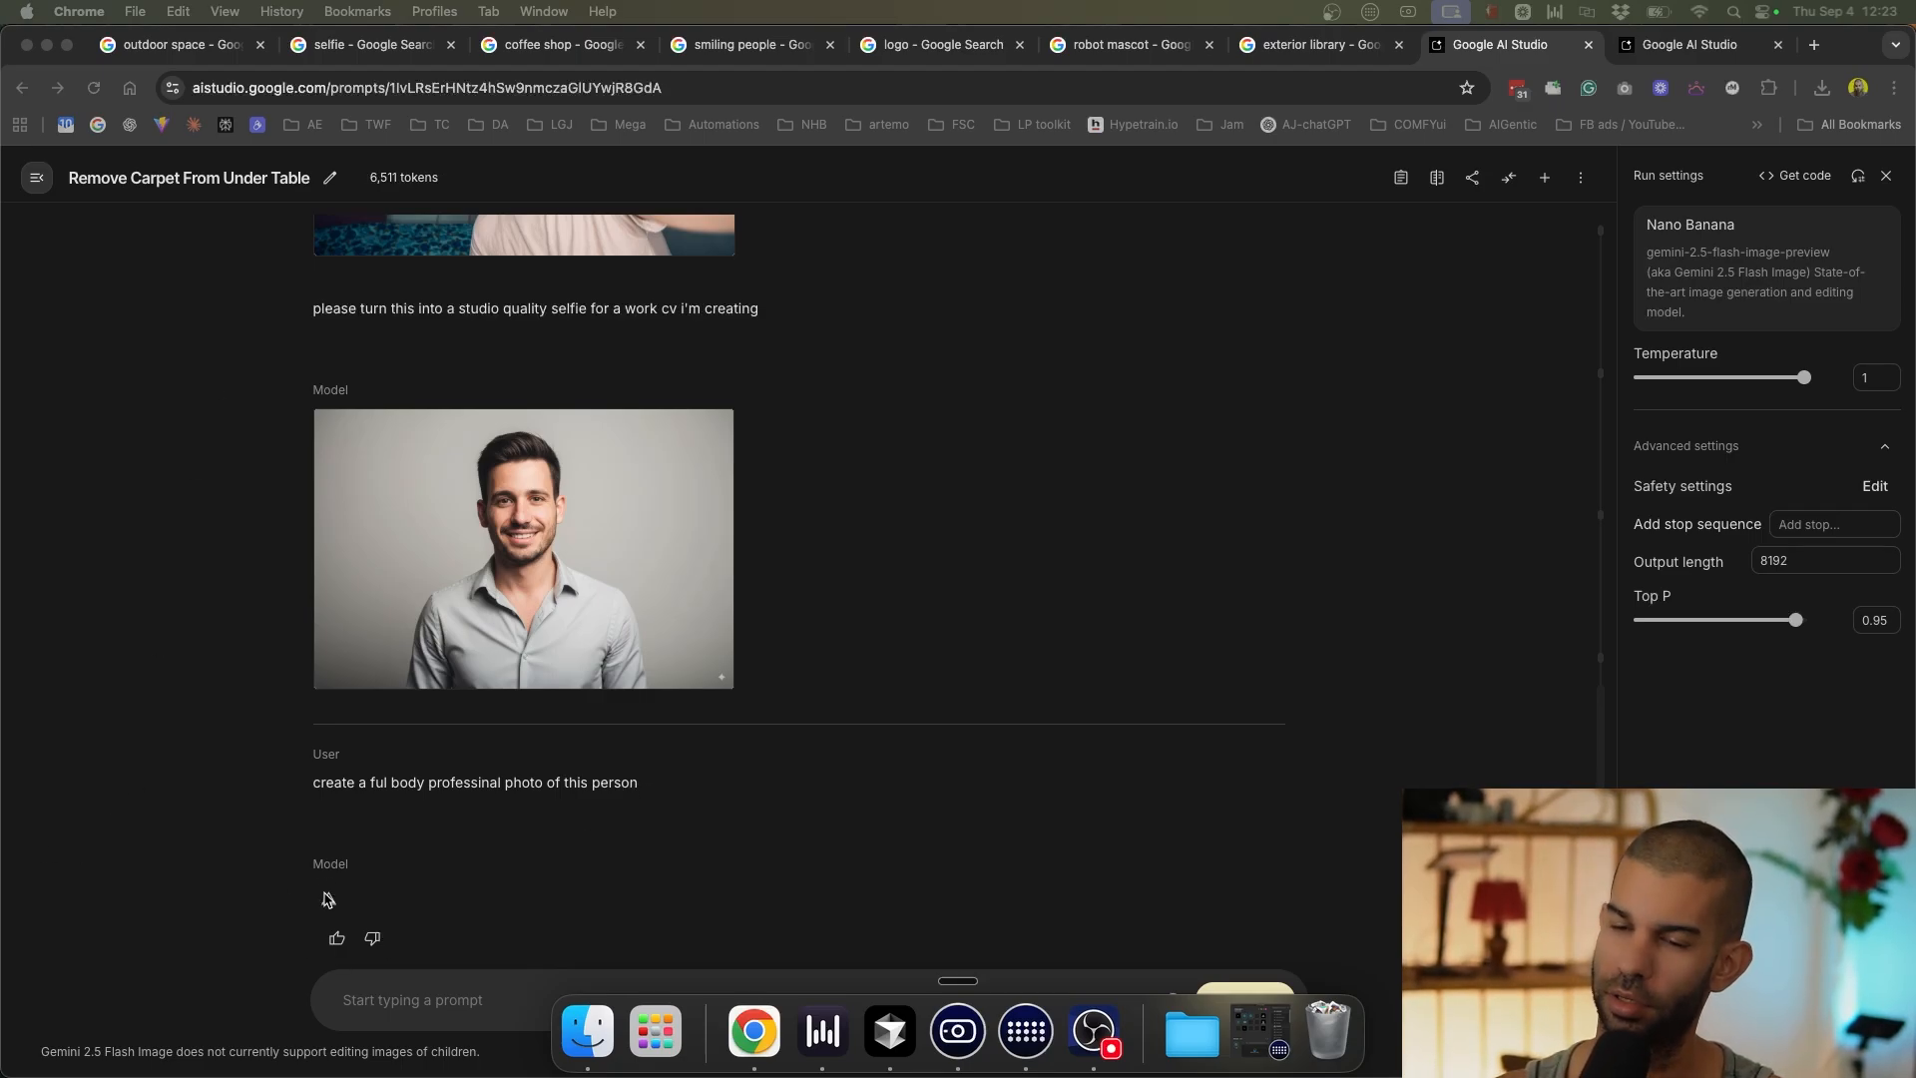
# In the Professional Studio Selfie chat, enlarge the generated full-body photo and the studio selfie to compare the man's face.
pyautogui.hotkey('ctrl', 'Tab')
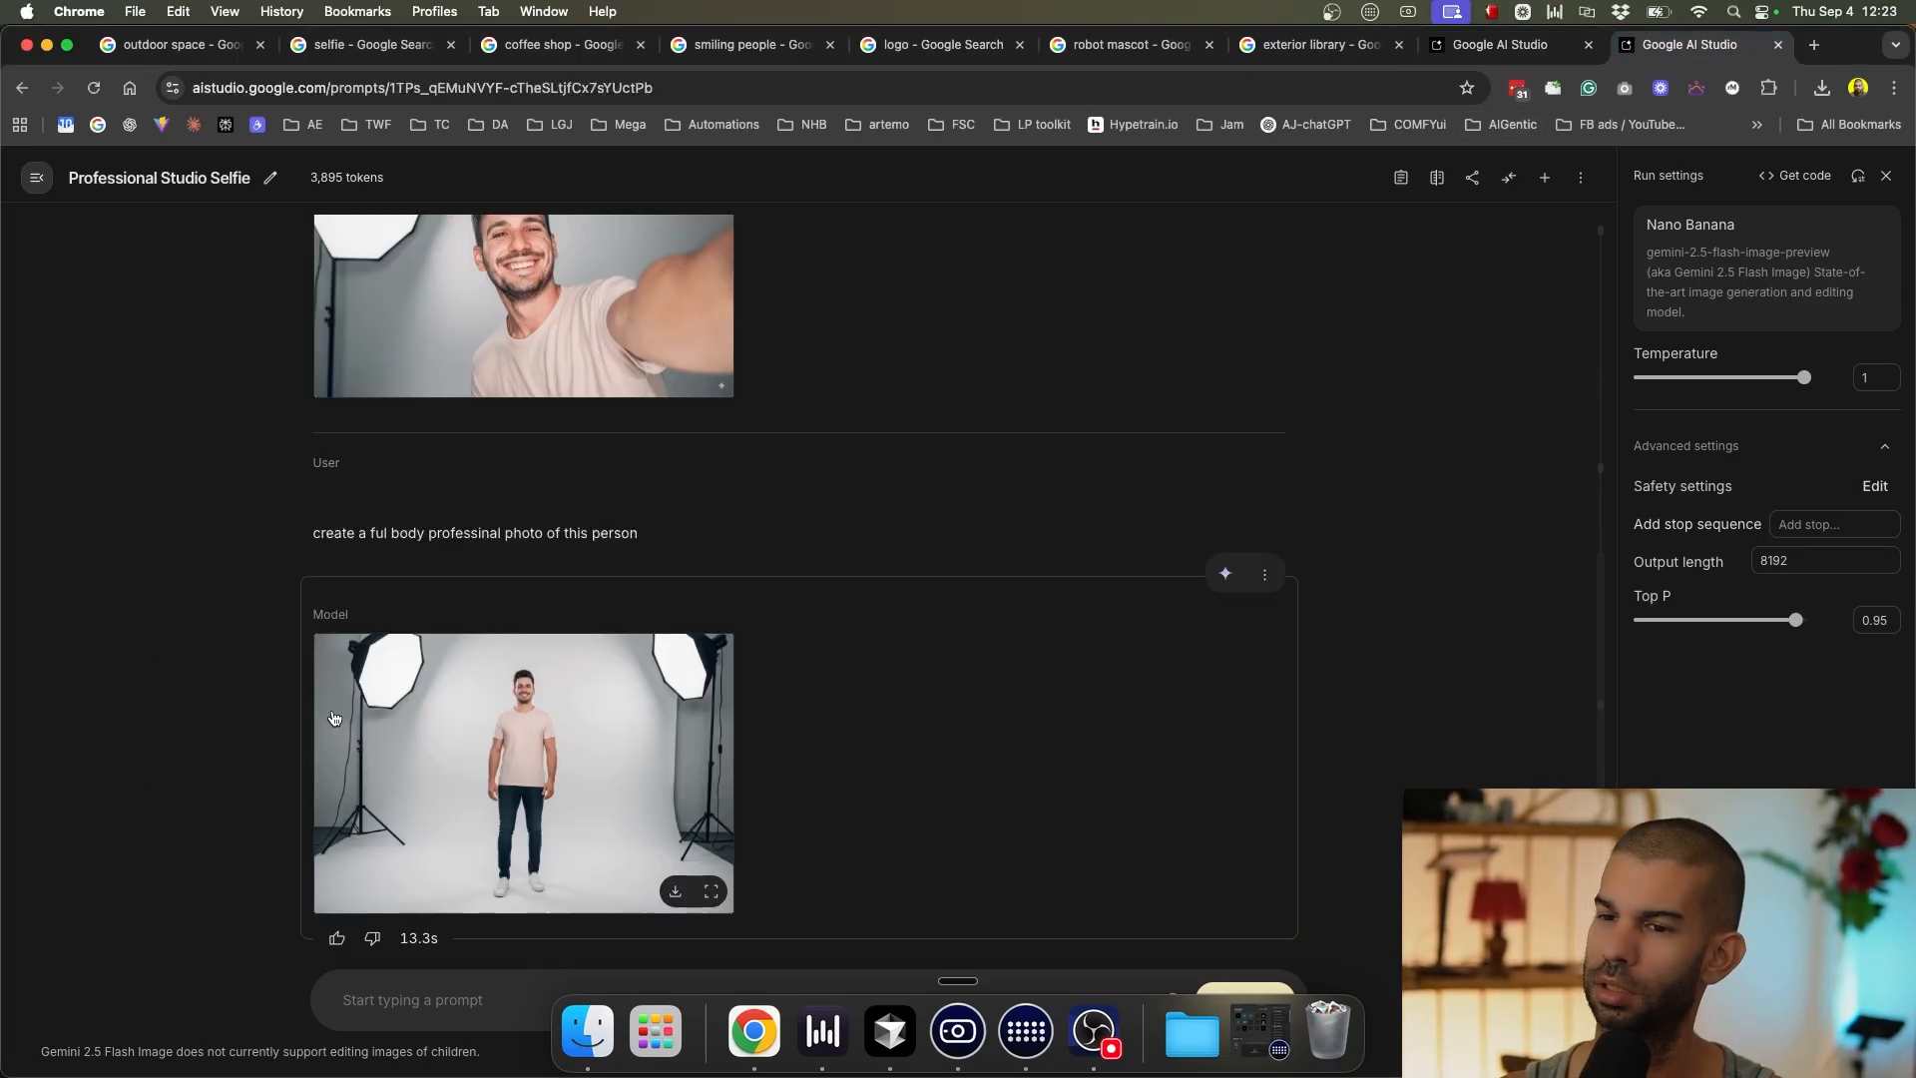
pyautogui.click(526, 740)
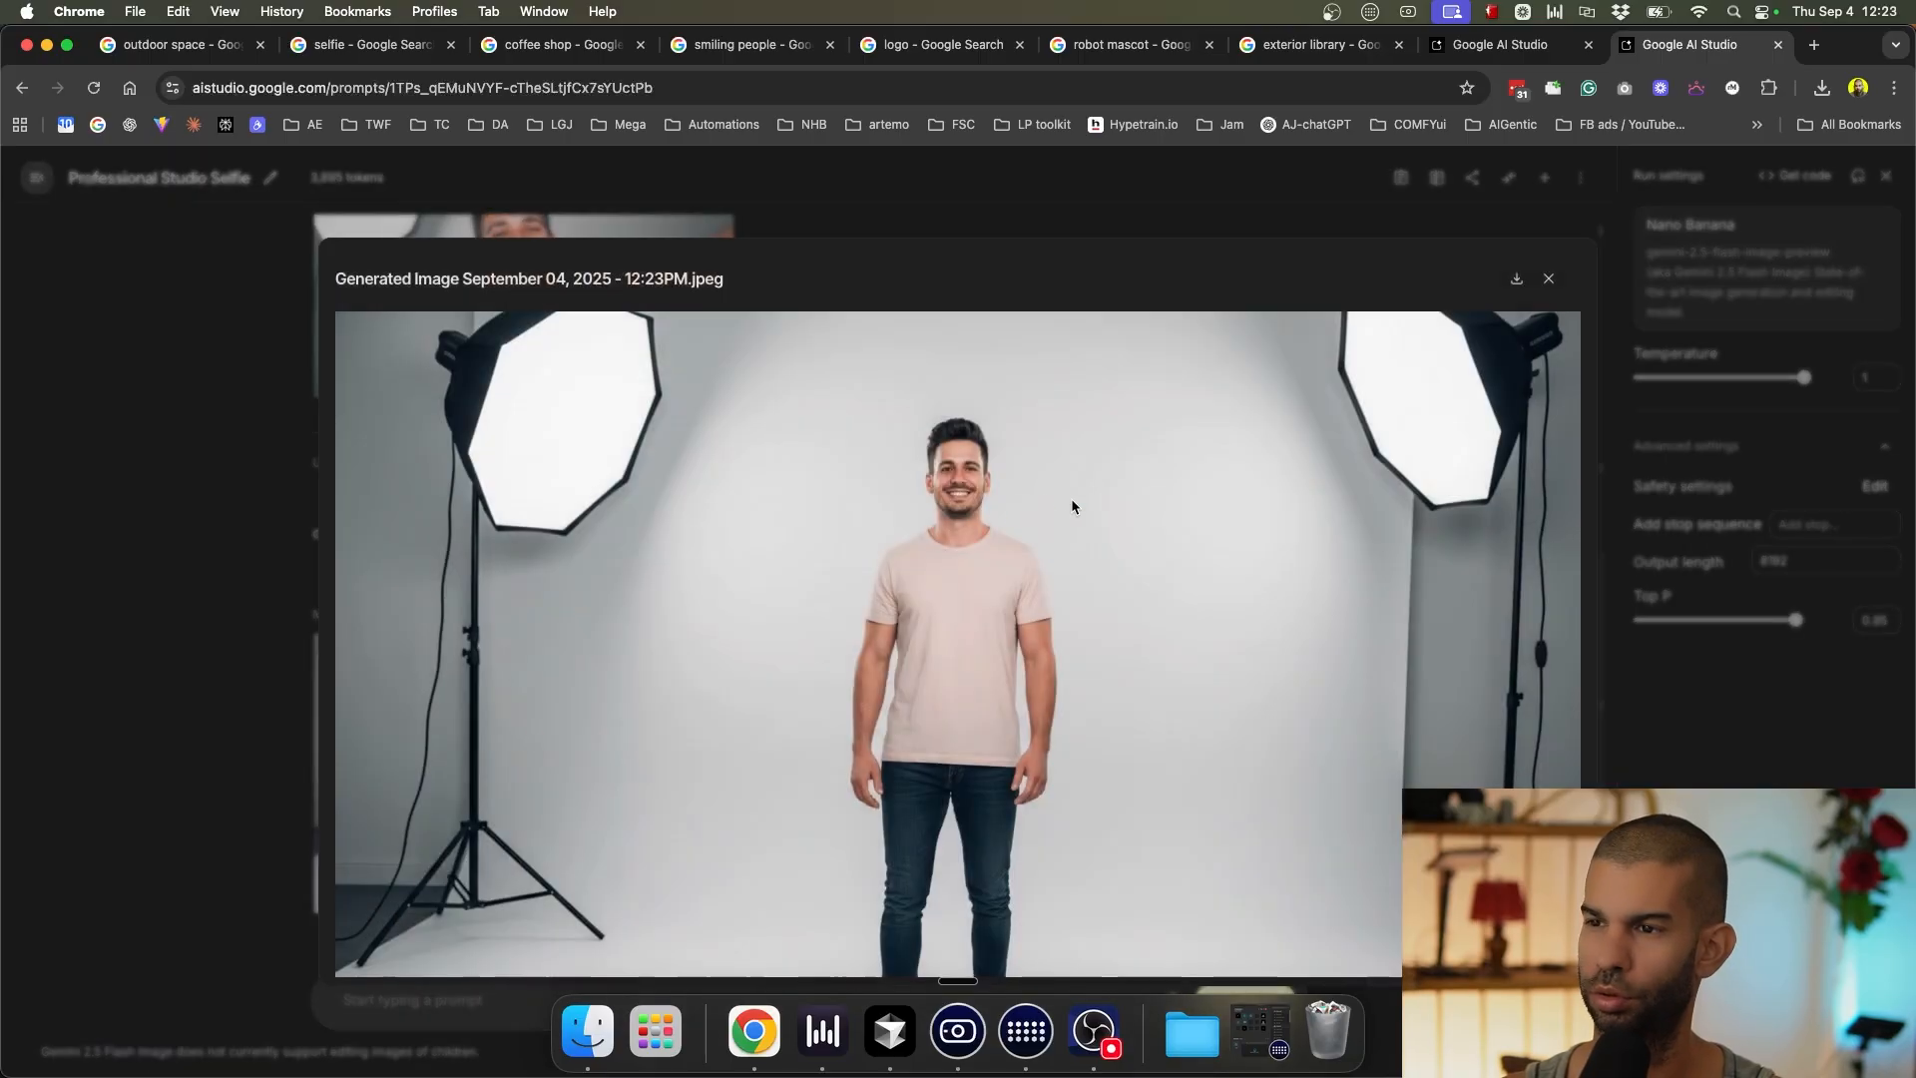
pyautogui.click(262, 705)
pyautogui.scroll(1, 519, 479)
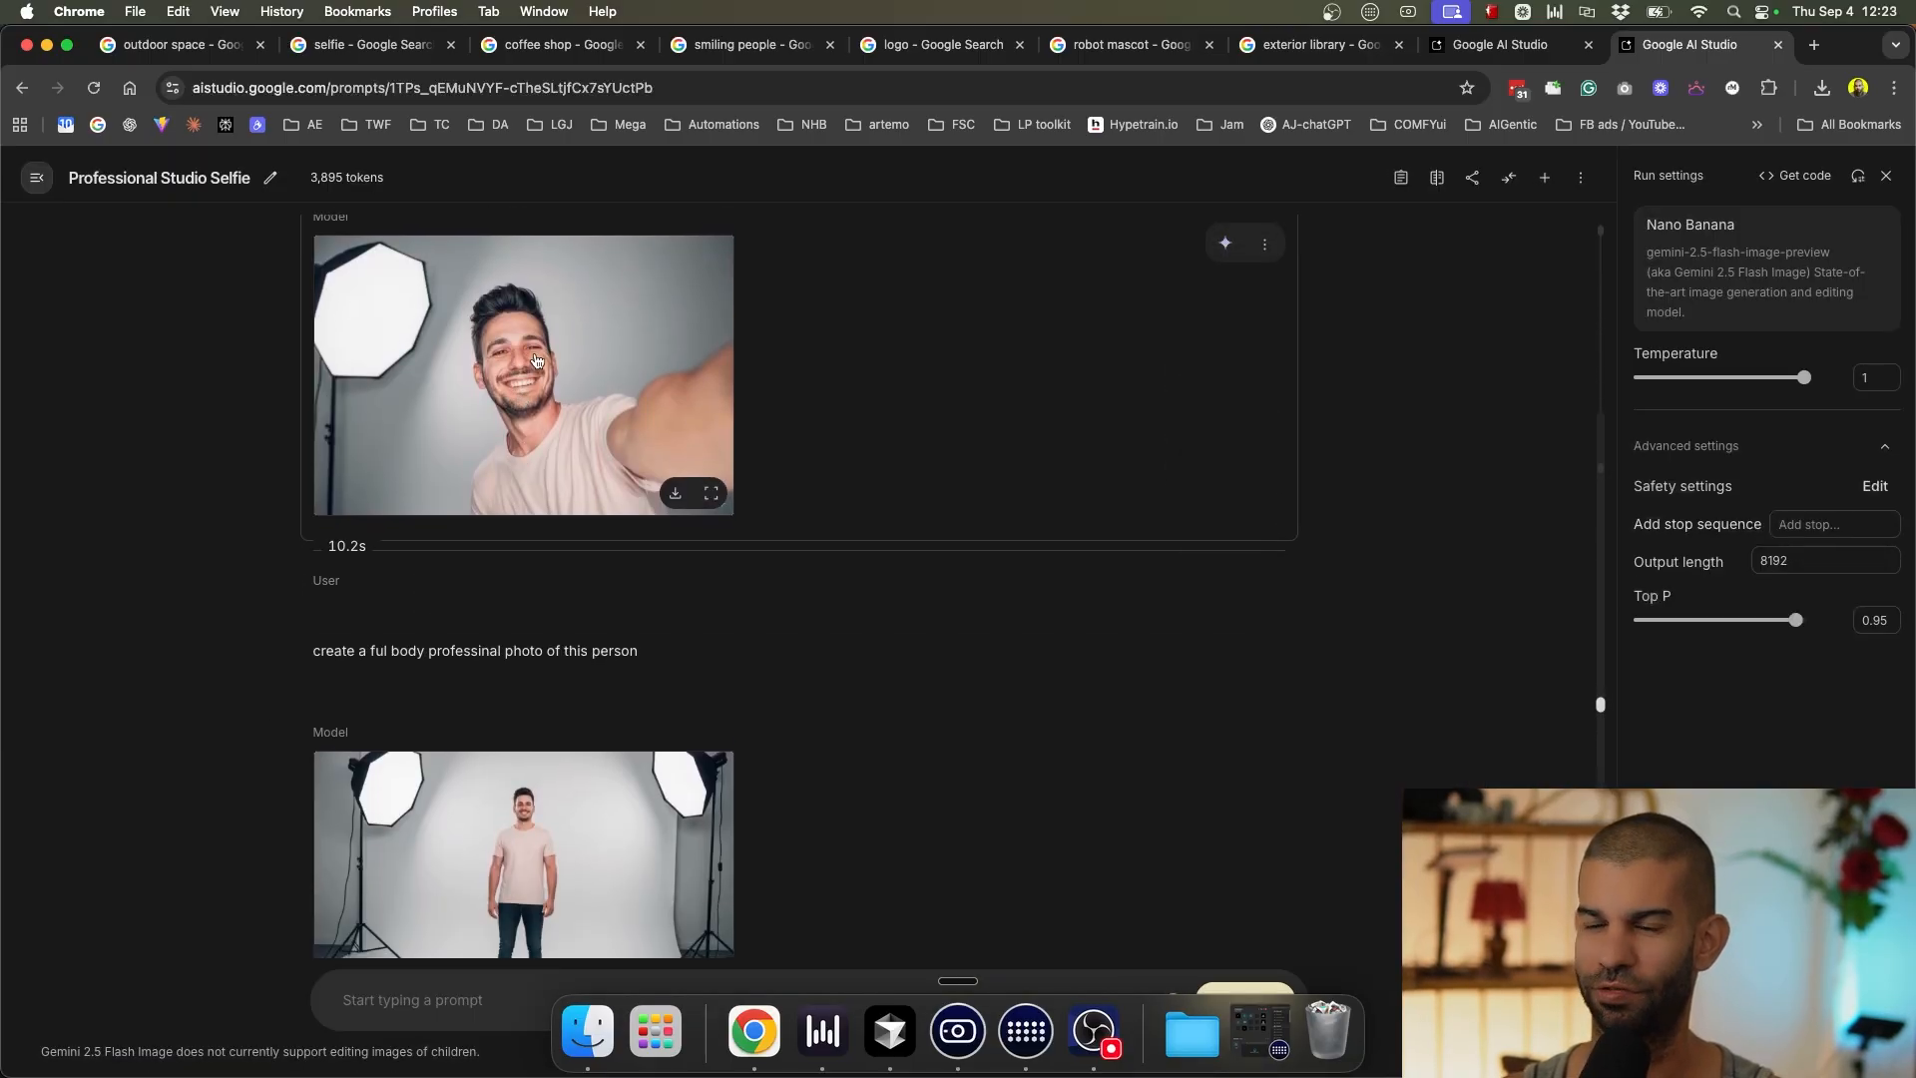
pyautogui.click(698, 469)
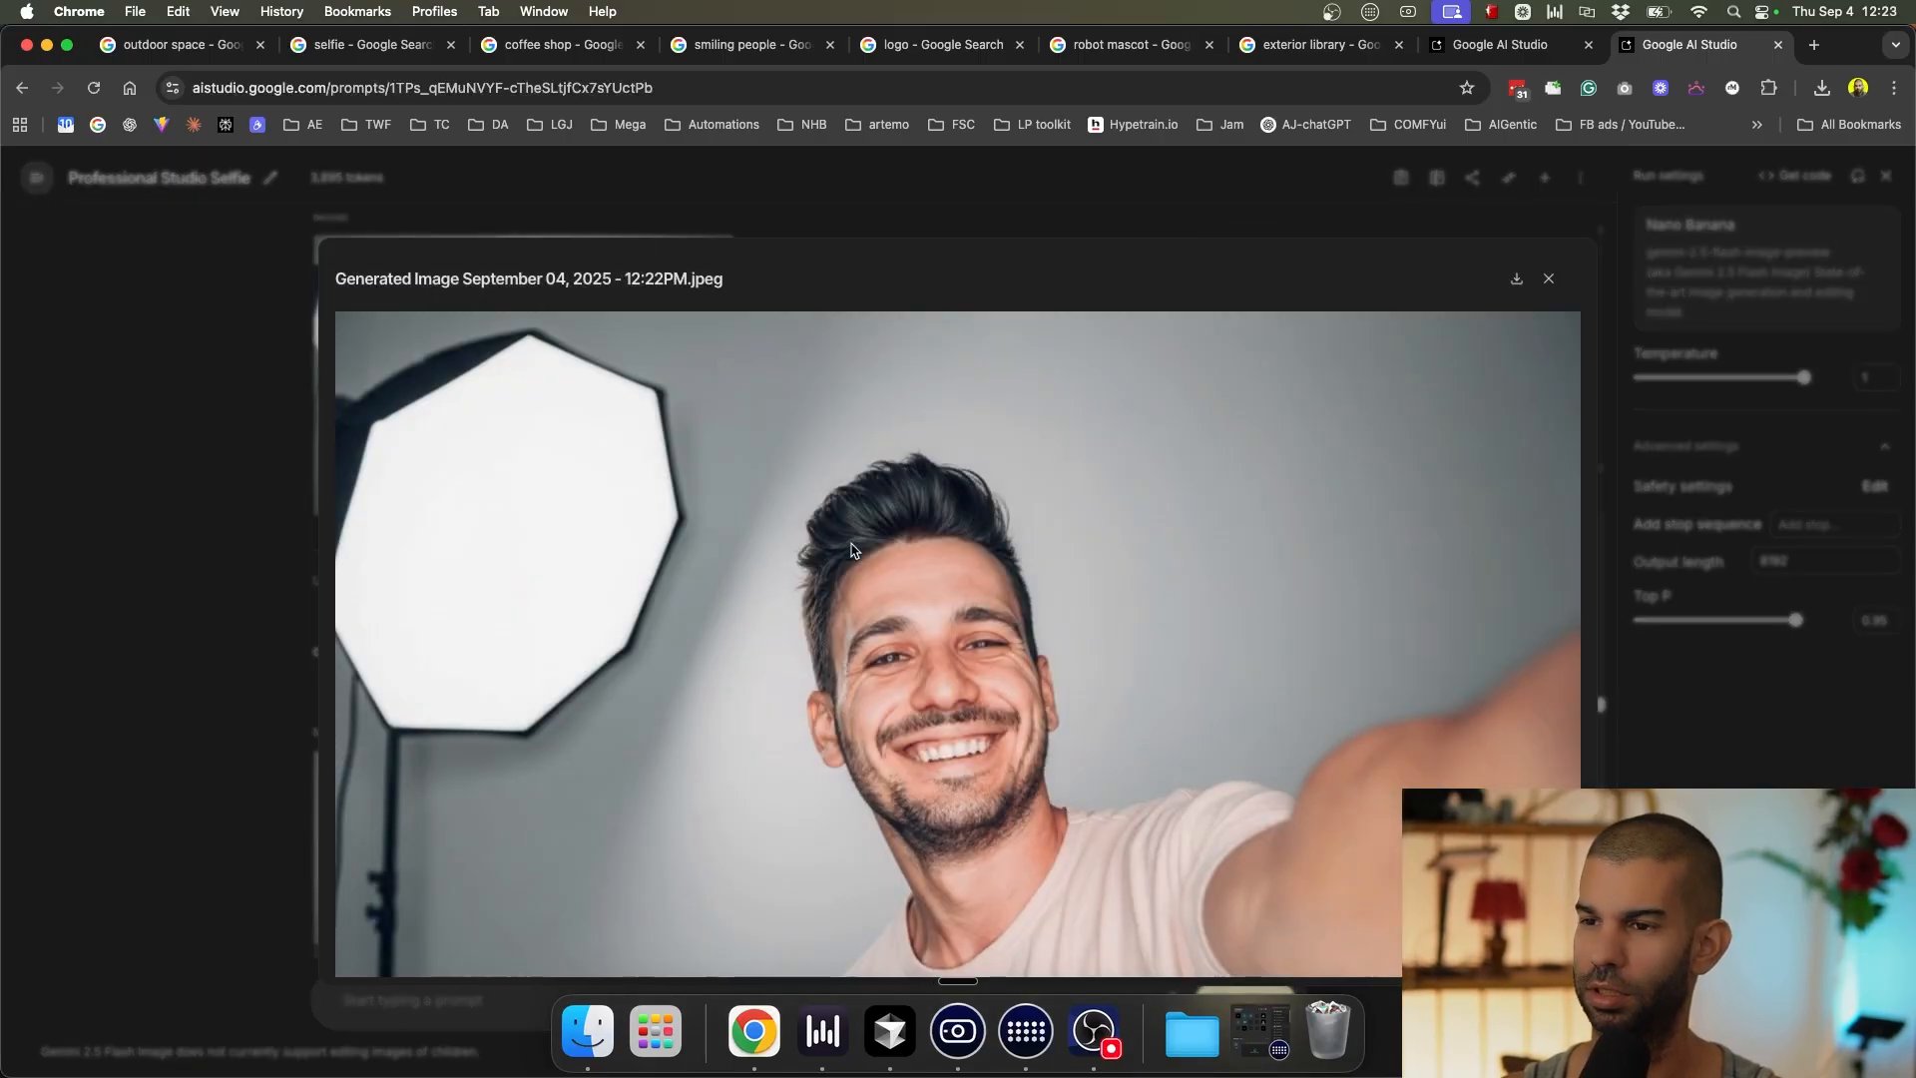
# Compare the generated full-body photo with the original selfie in the Professional Studio Selfie chat.
pyautogui.click(242, 618)
pyautogui.scroll(-1, 466, 731)
pyautogui.click(519, 759)
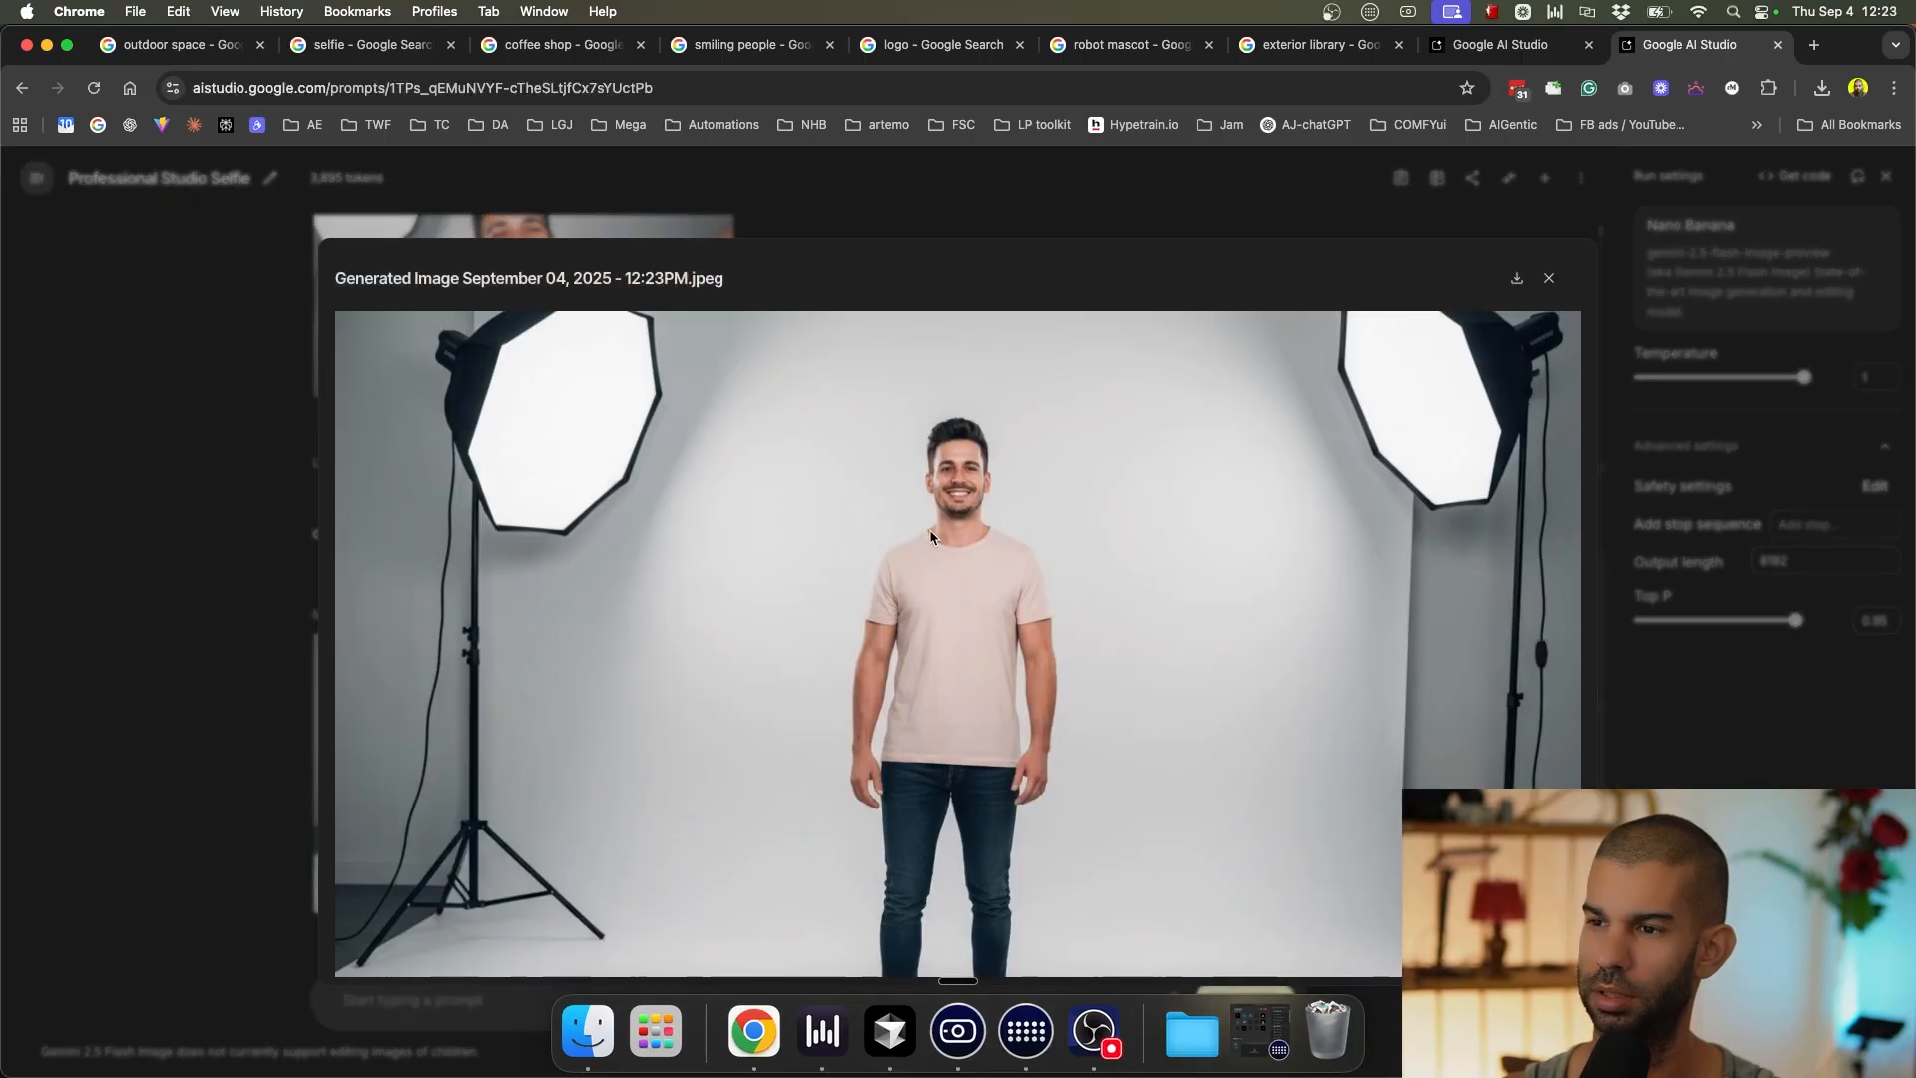
pyautogui.click(125, 652)
pyautogui.scroll(5, 576, 539)
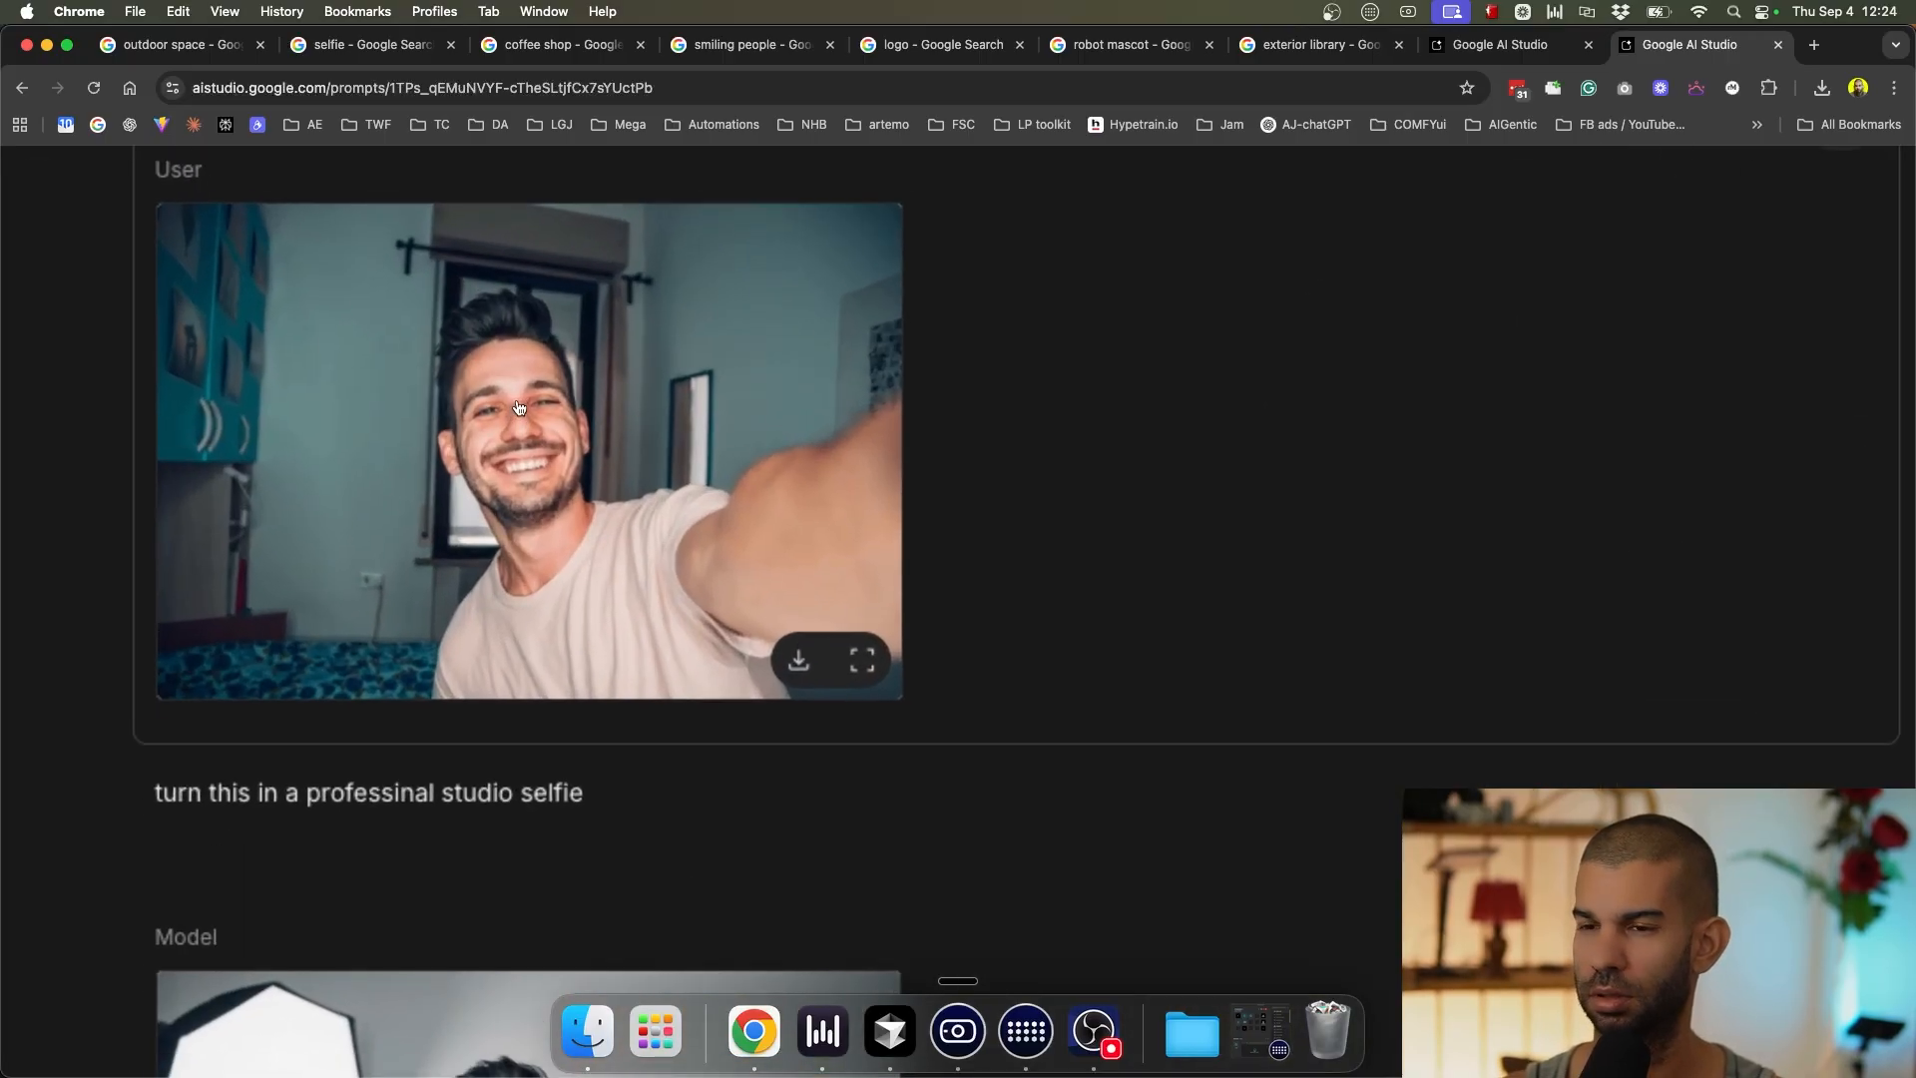
pyautogui.scroll(-6, 519, 599)
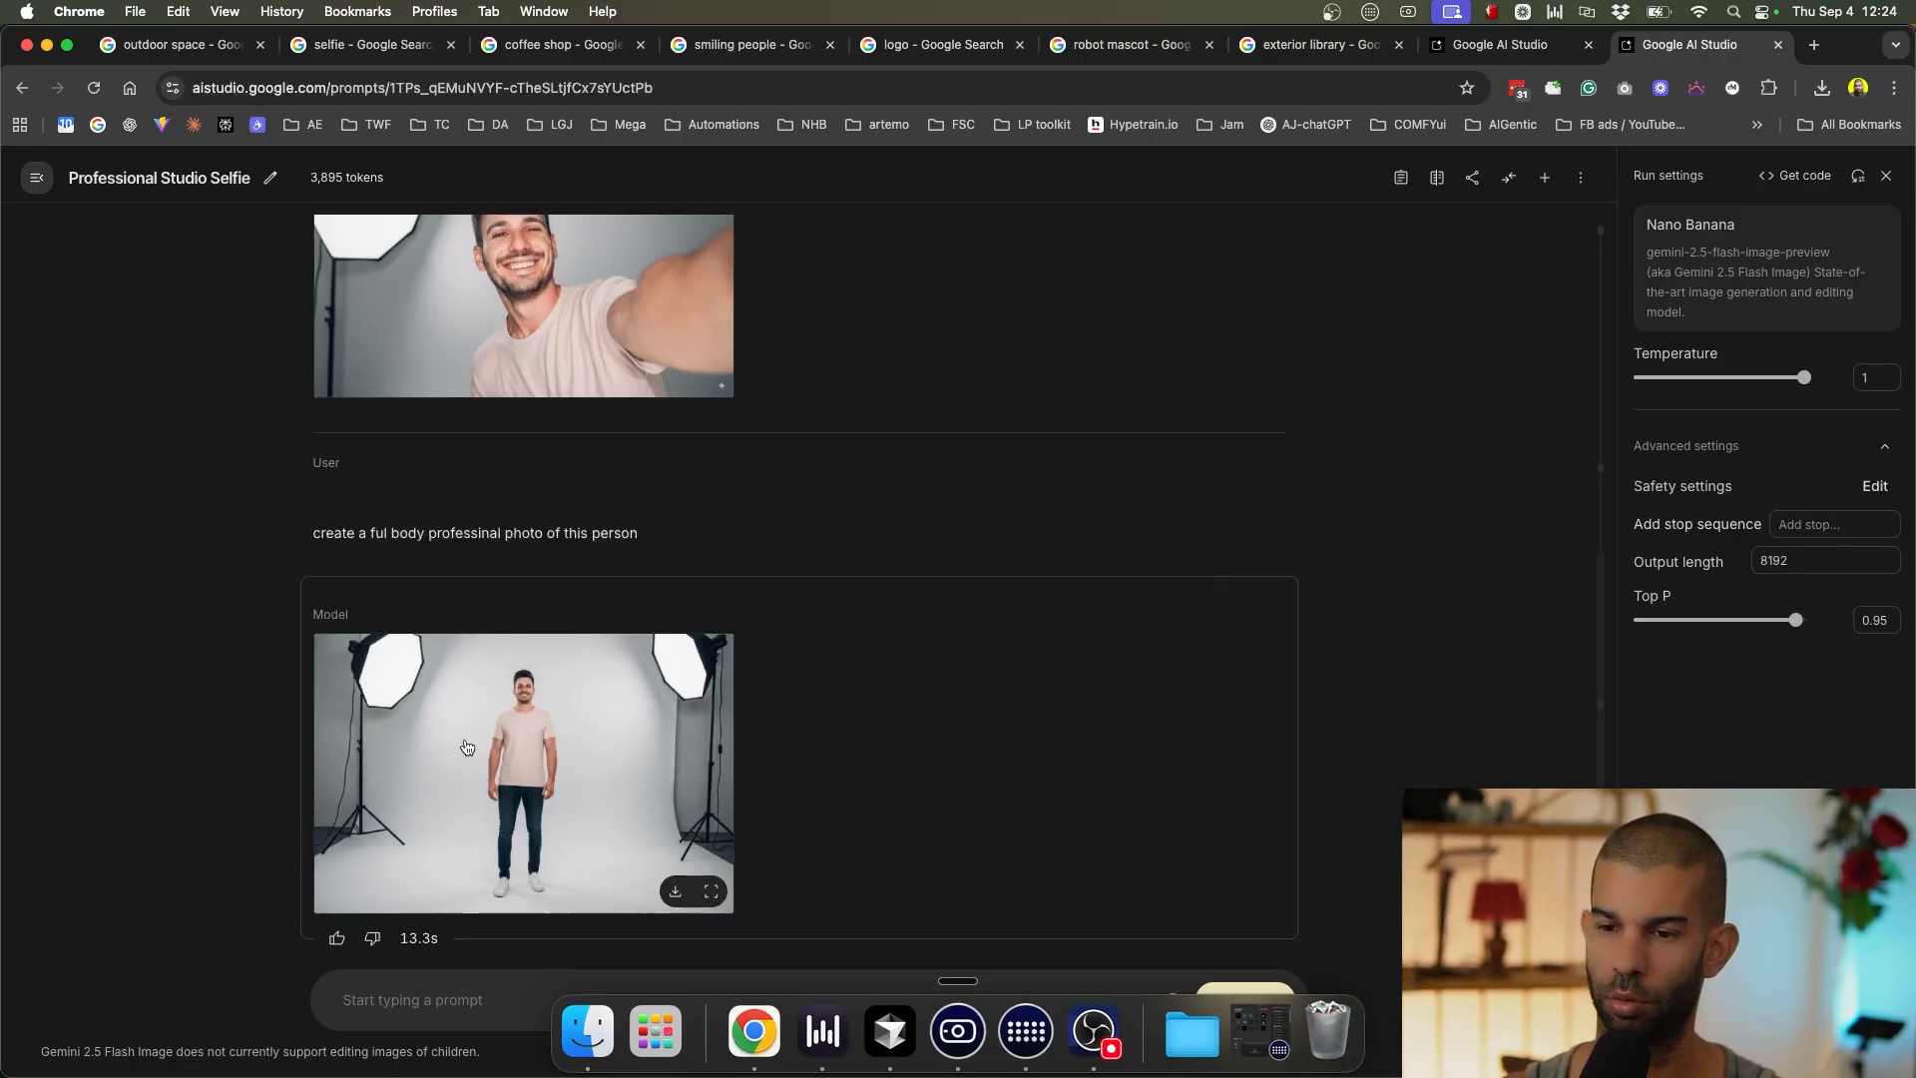
# Run the follow-up prompt "can you make it professional so the full body image can be used in a profesisonal settting".
pyautogui.click(473, 1006)
pyautogui.write('can you make it professional so')
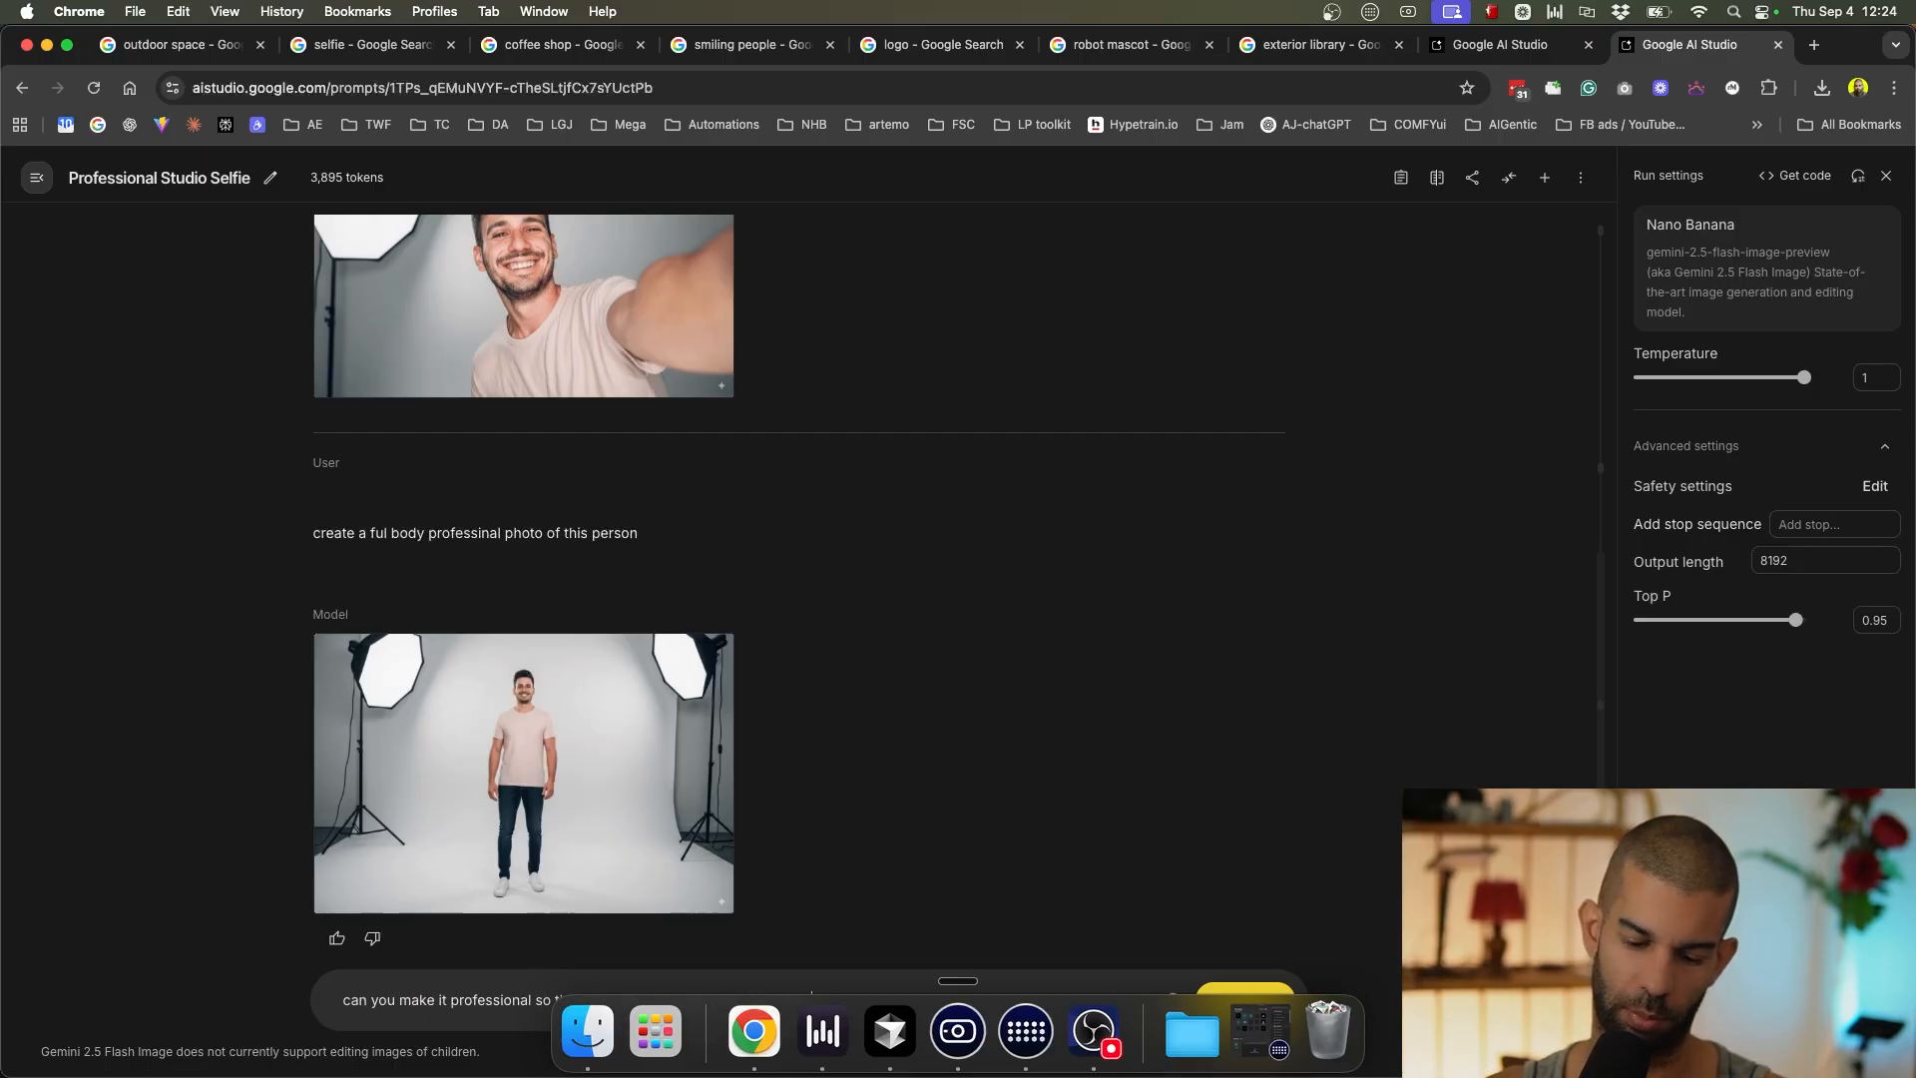
pyautogui.write('g')
pyautogui.press('super+Return')
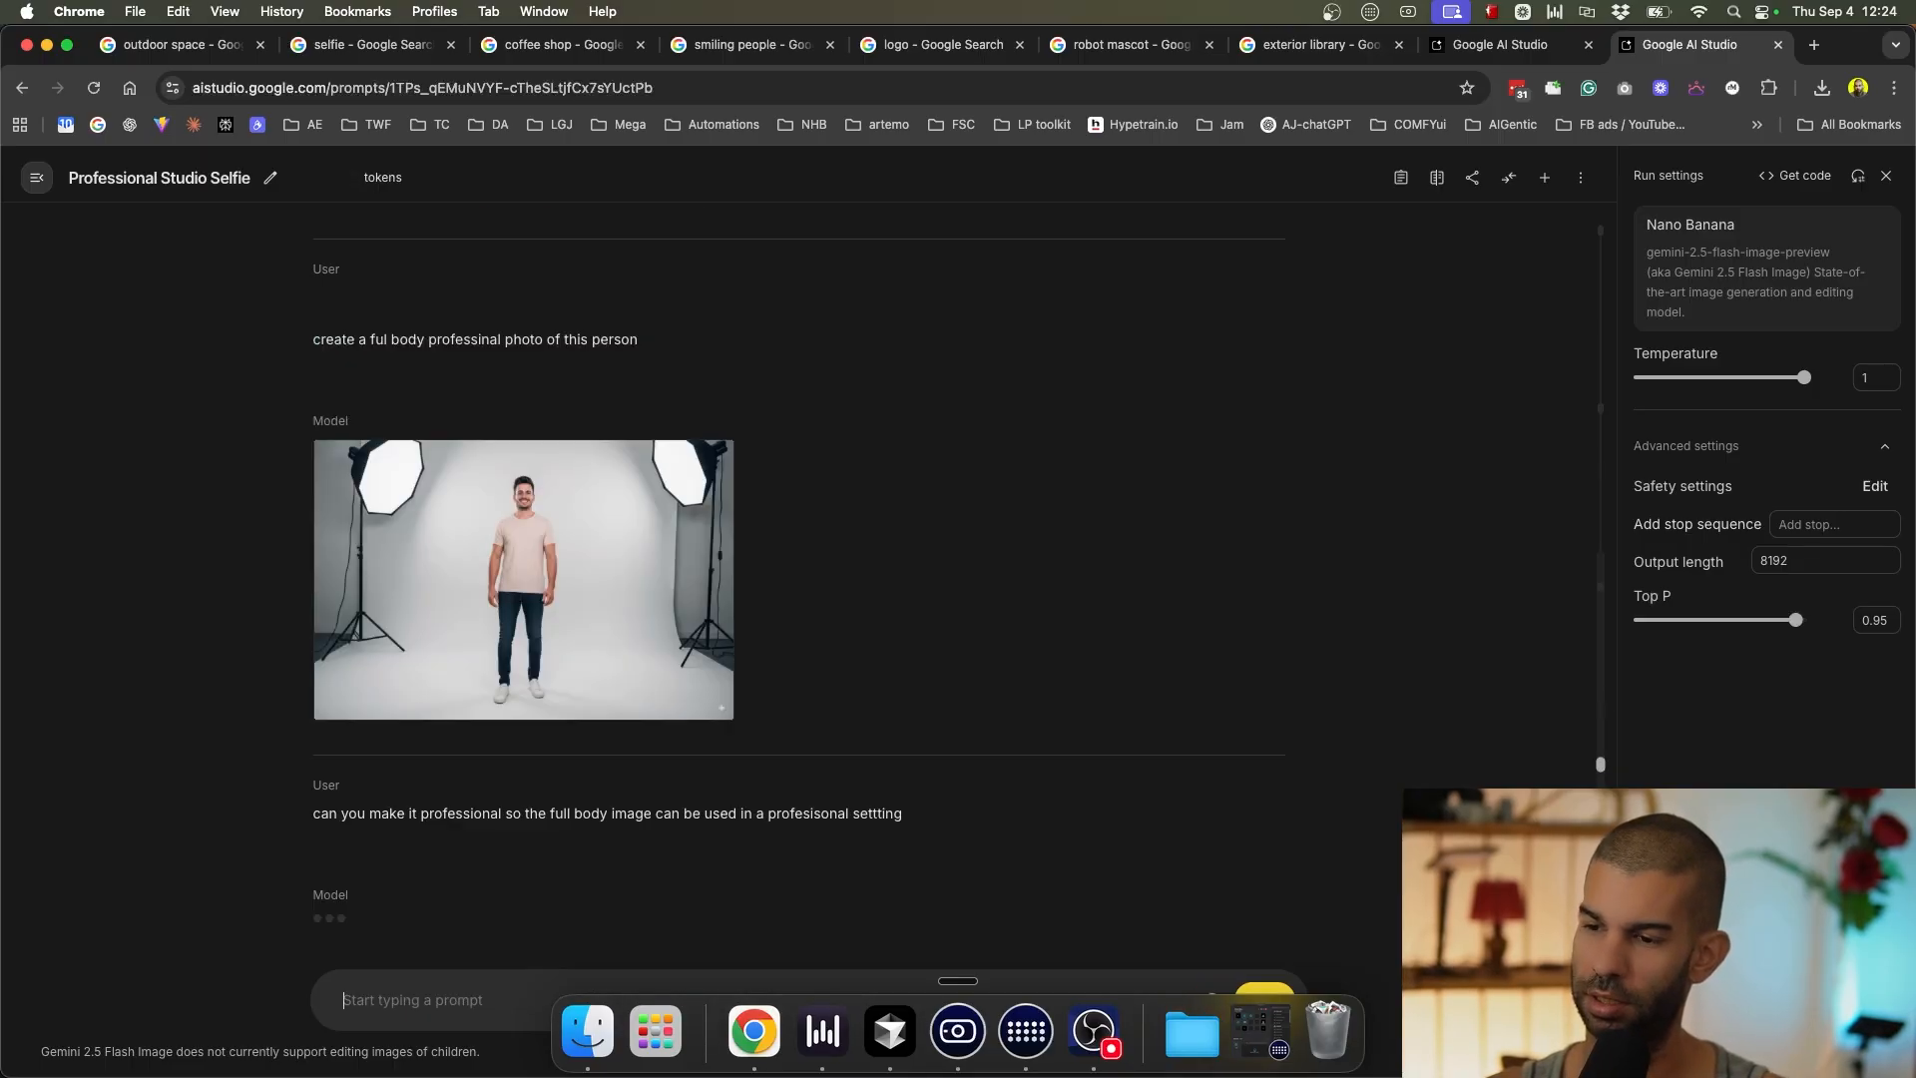
# Enlarge the generated full-body T-shirt photo and examine the man's face up close.
pyautogui.scroll(5, 547, 783)
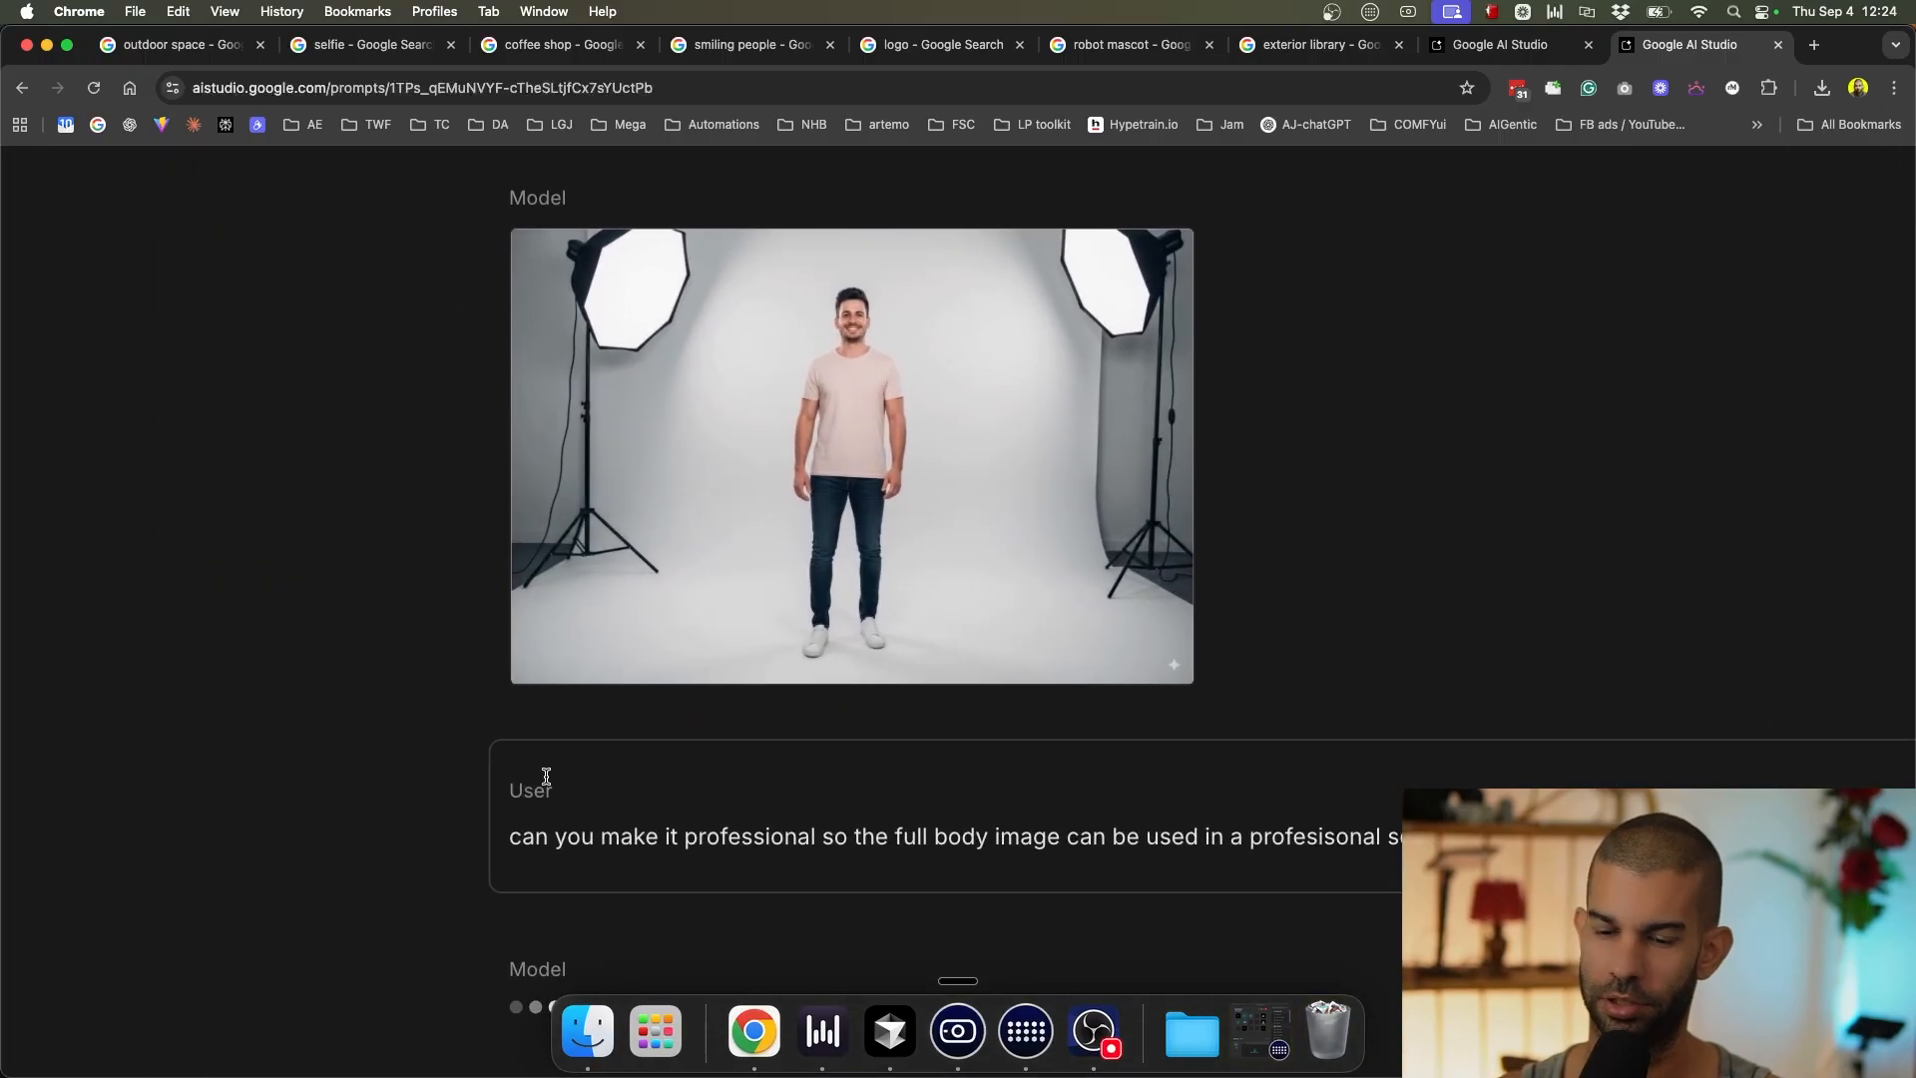
pyautogui.click(860, 346)
pyautogui.scroll(5, 999, 462)
pyautogui.scroll(-5, 998, 457)
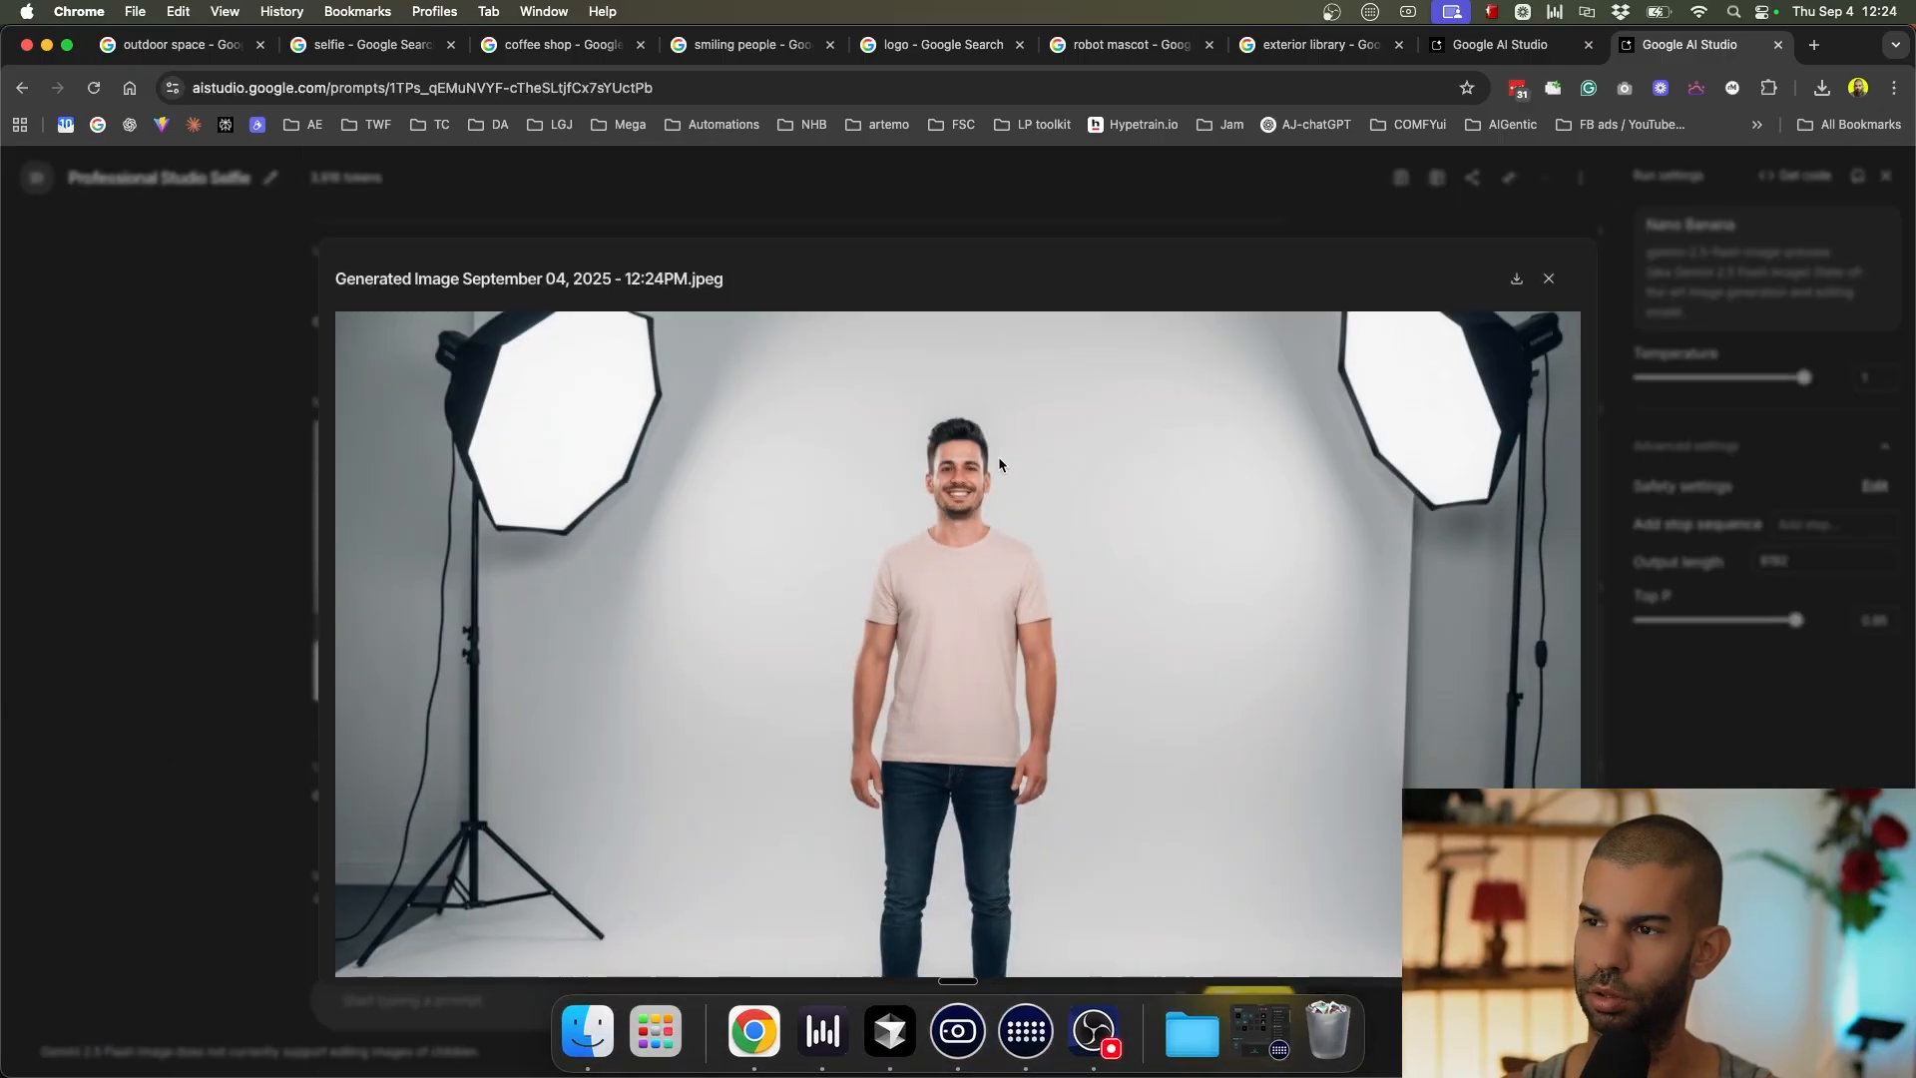
pyautogui.scroll(5, 997, 454)
pyautogui.scroll(3, 936, 468)
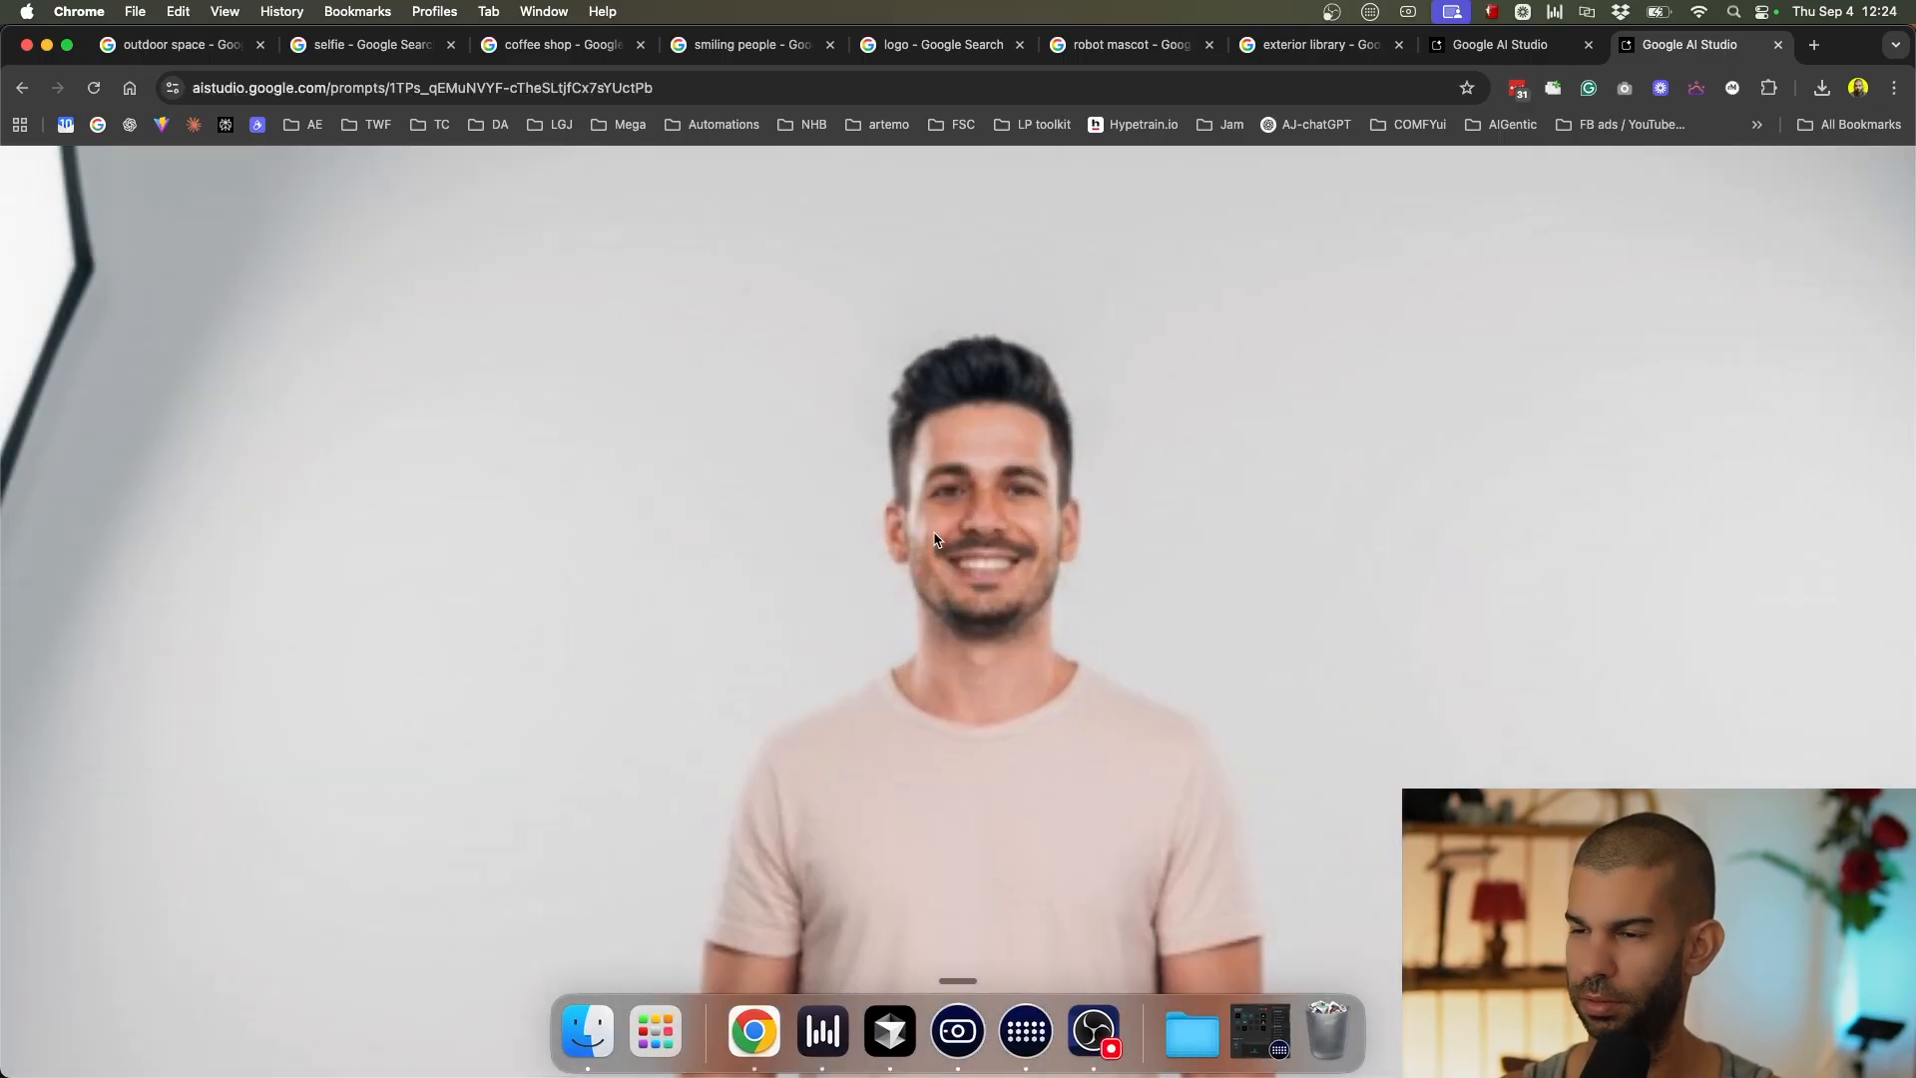
pyautogui.scroll(-8, 995, 533)
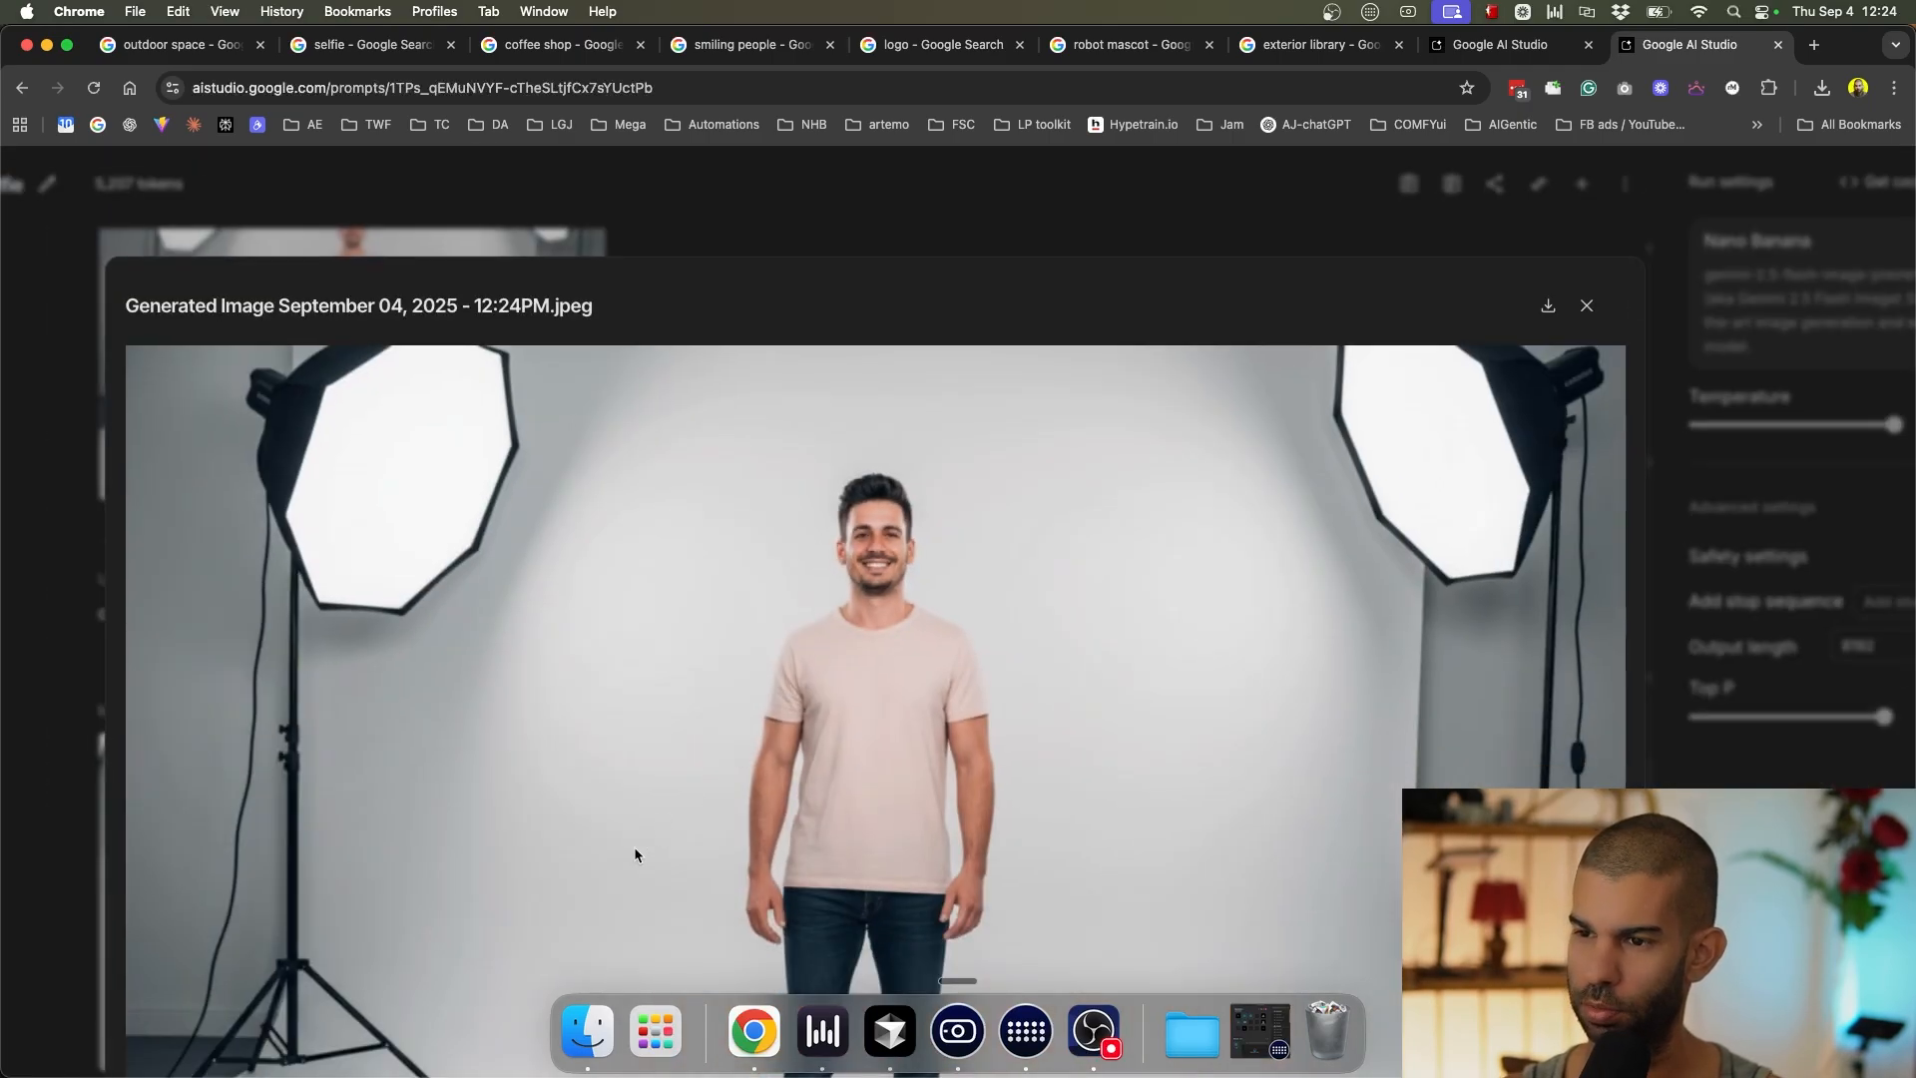
pyautogui.scroll(-3, 578, 750)
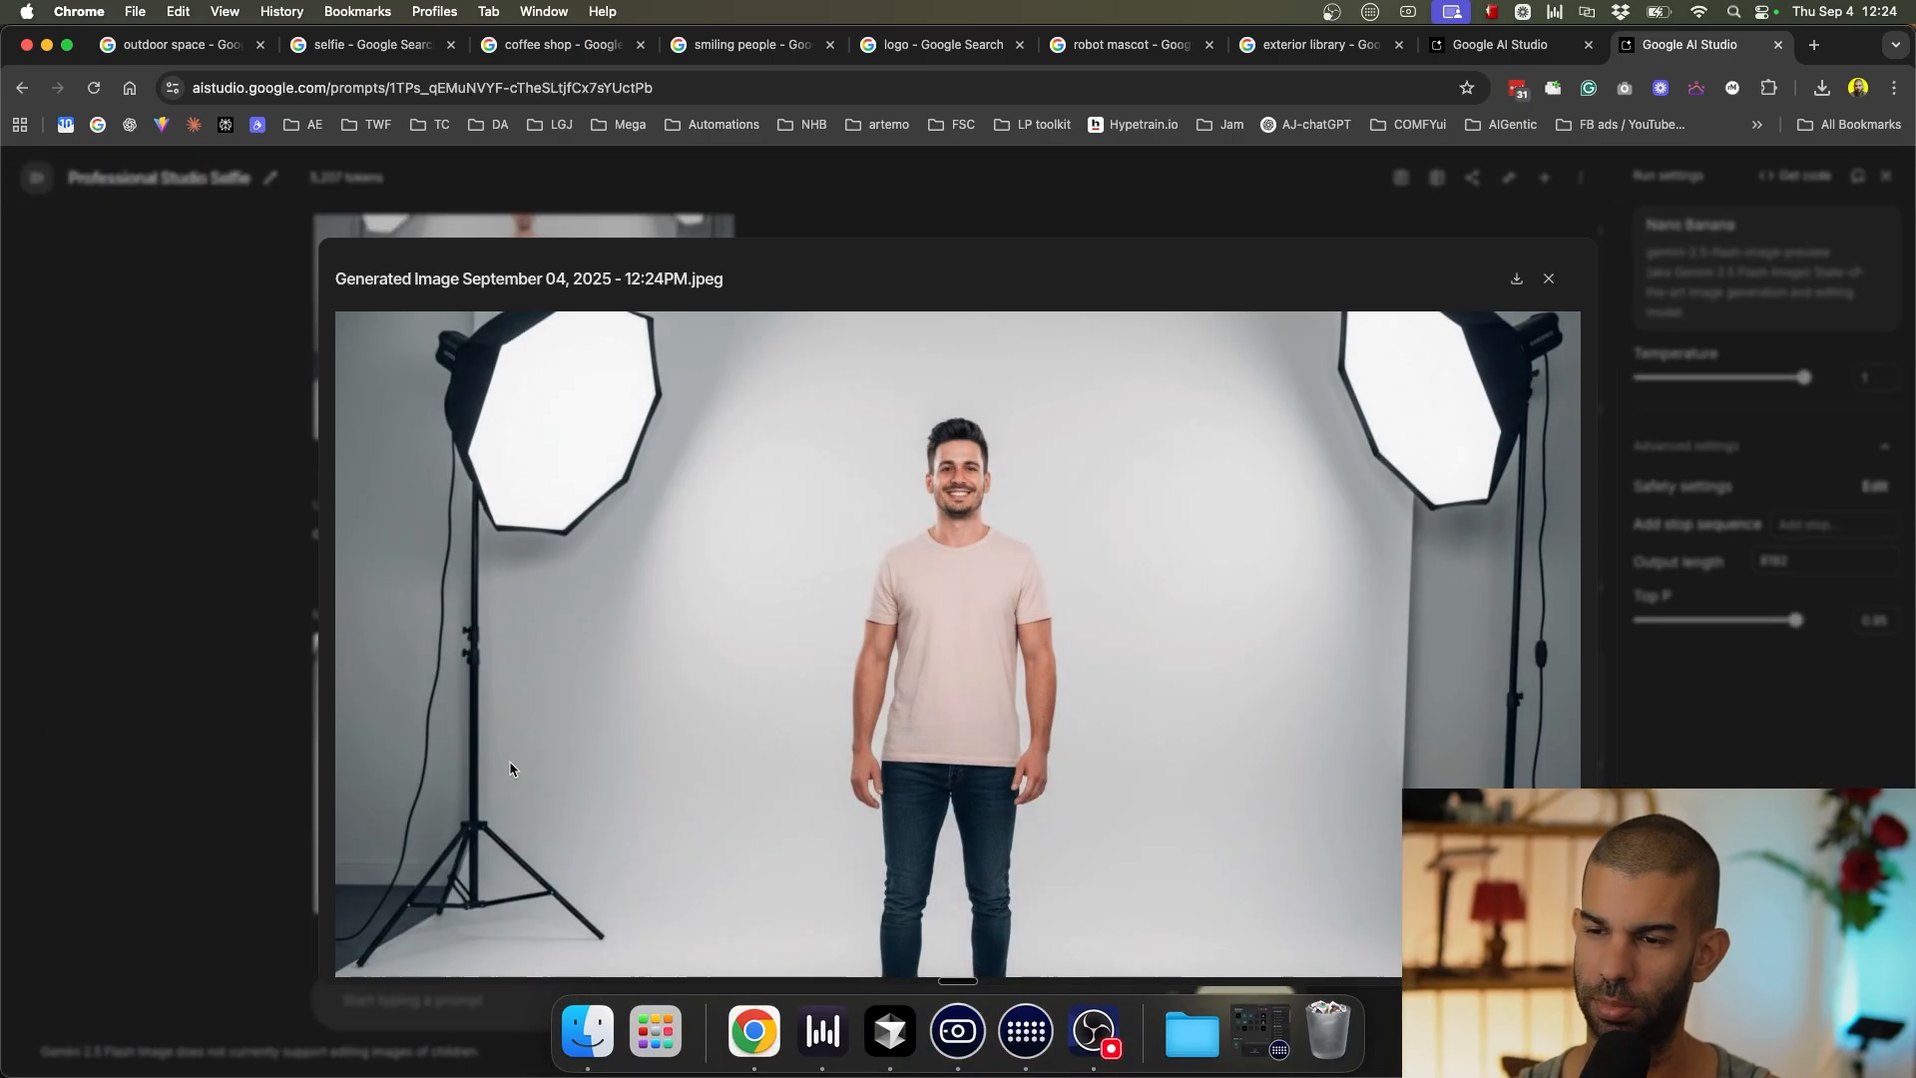
# Compare the newly generated business-suit photo with the full-body T-shirt photo, enlarging each one.
pyautogui.click(236, 712)
pyautogui.click(575, 713)
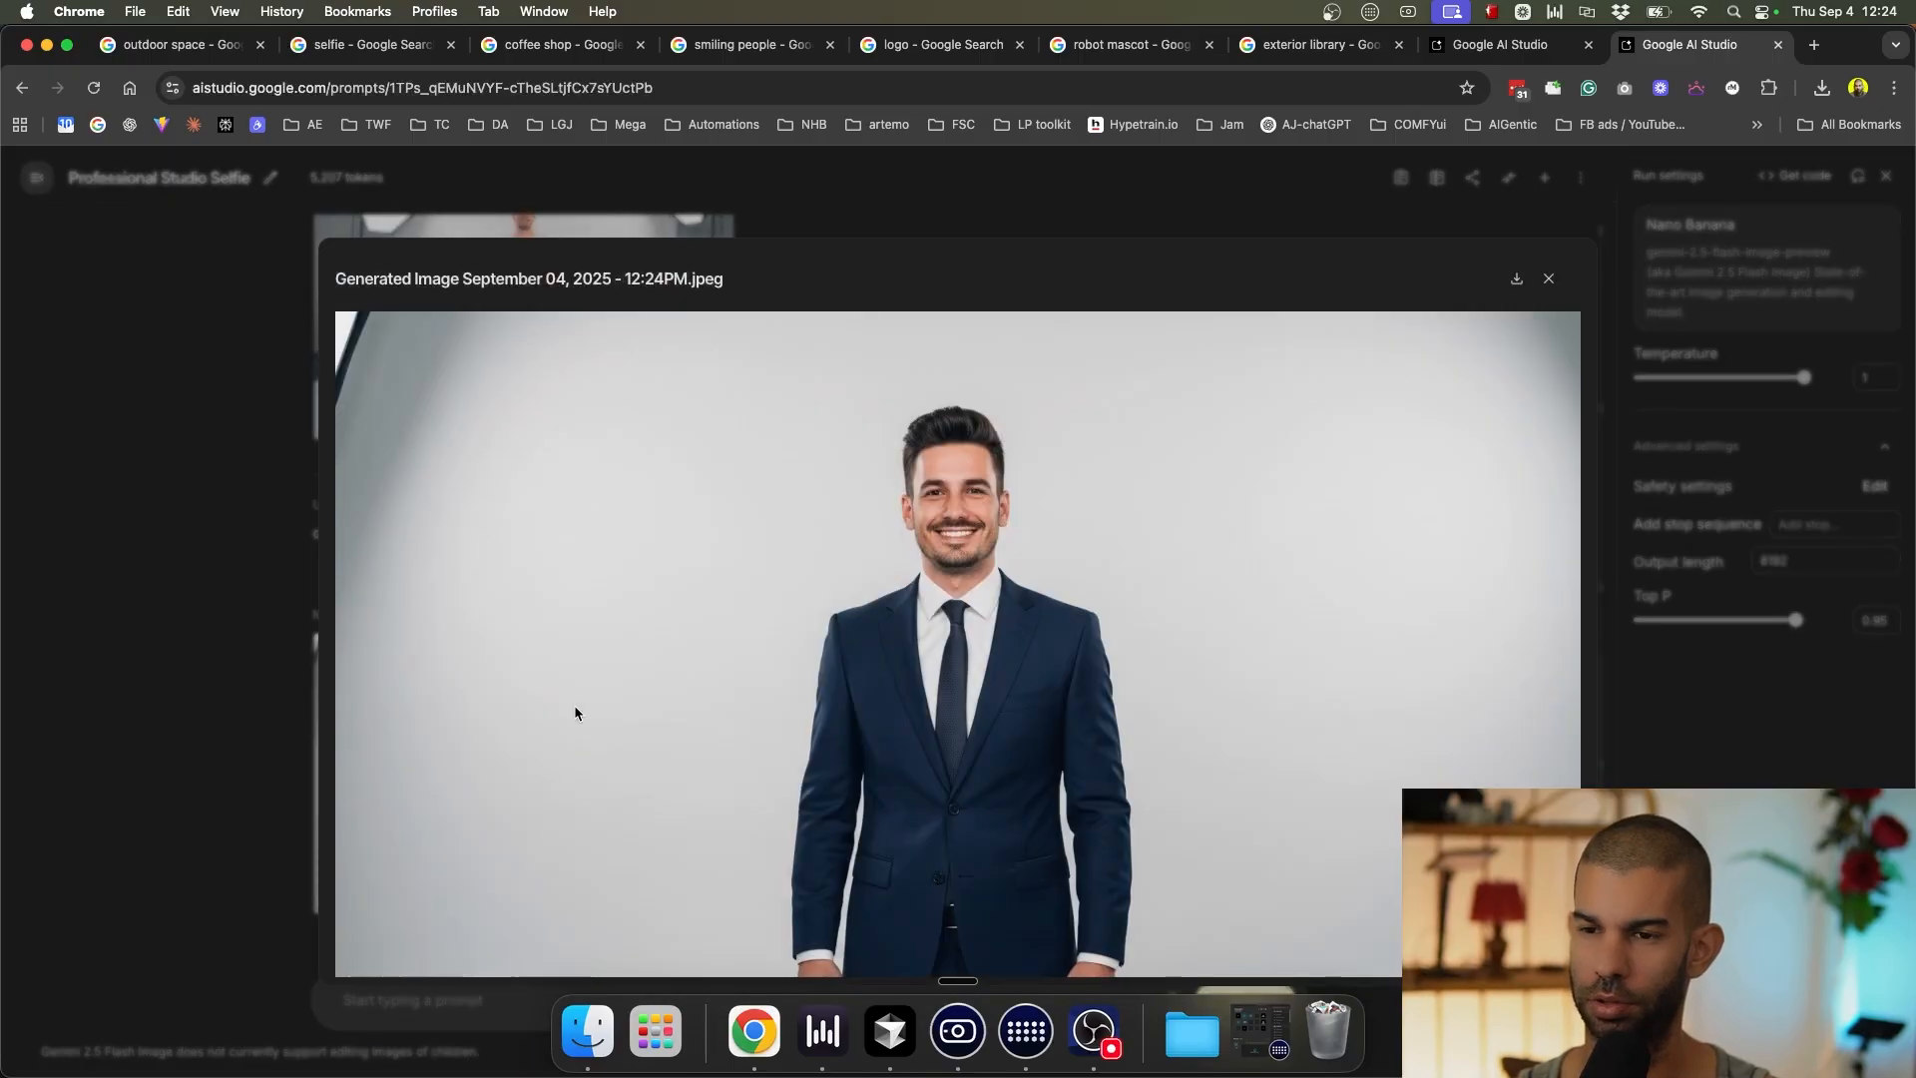
pyautogui.scroll(3, 1027, 506)
pyautogui.scroll(-3, 1026, 506)
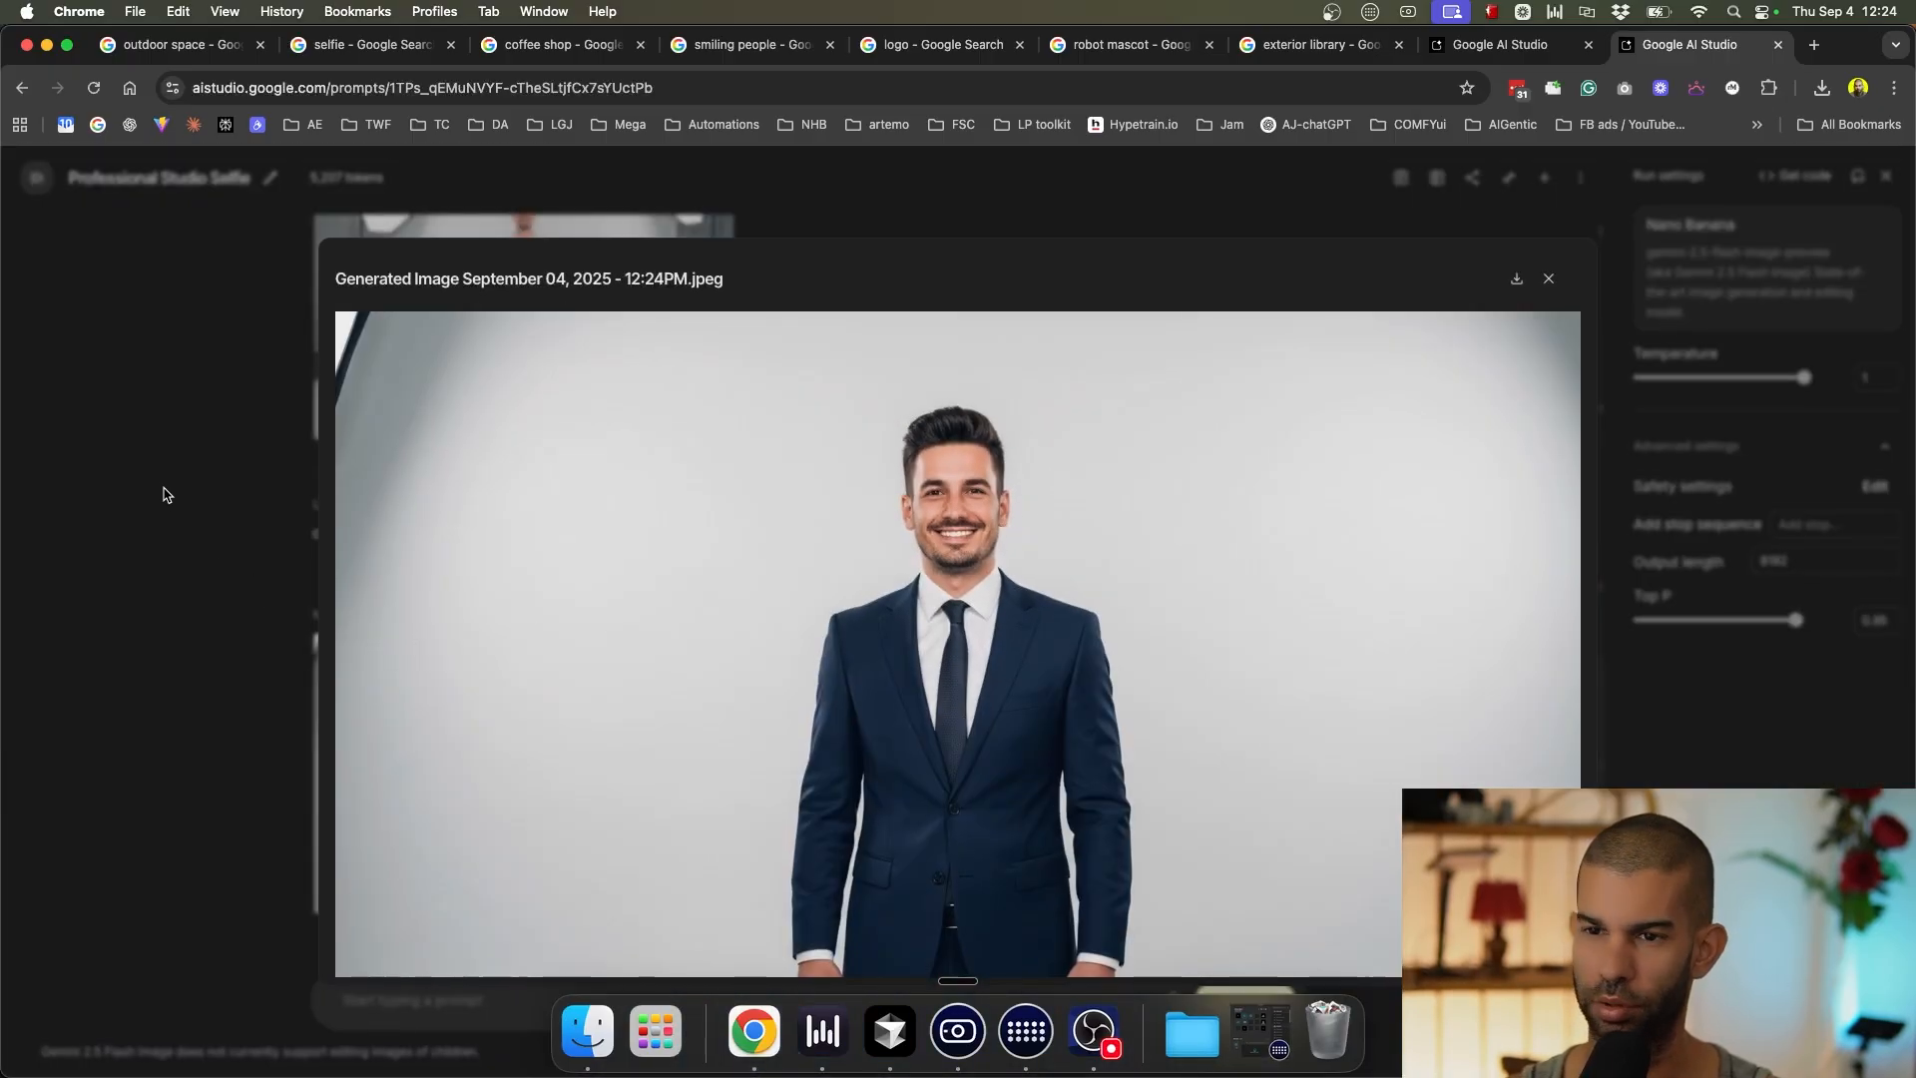
pyautogui.click(227, 530)
pyautogui.click(429, 393)
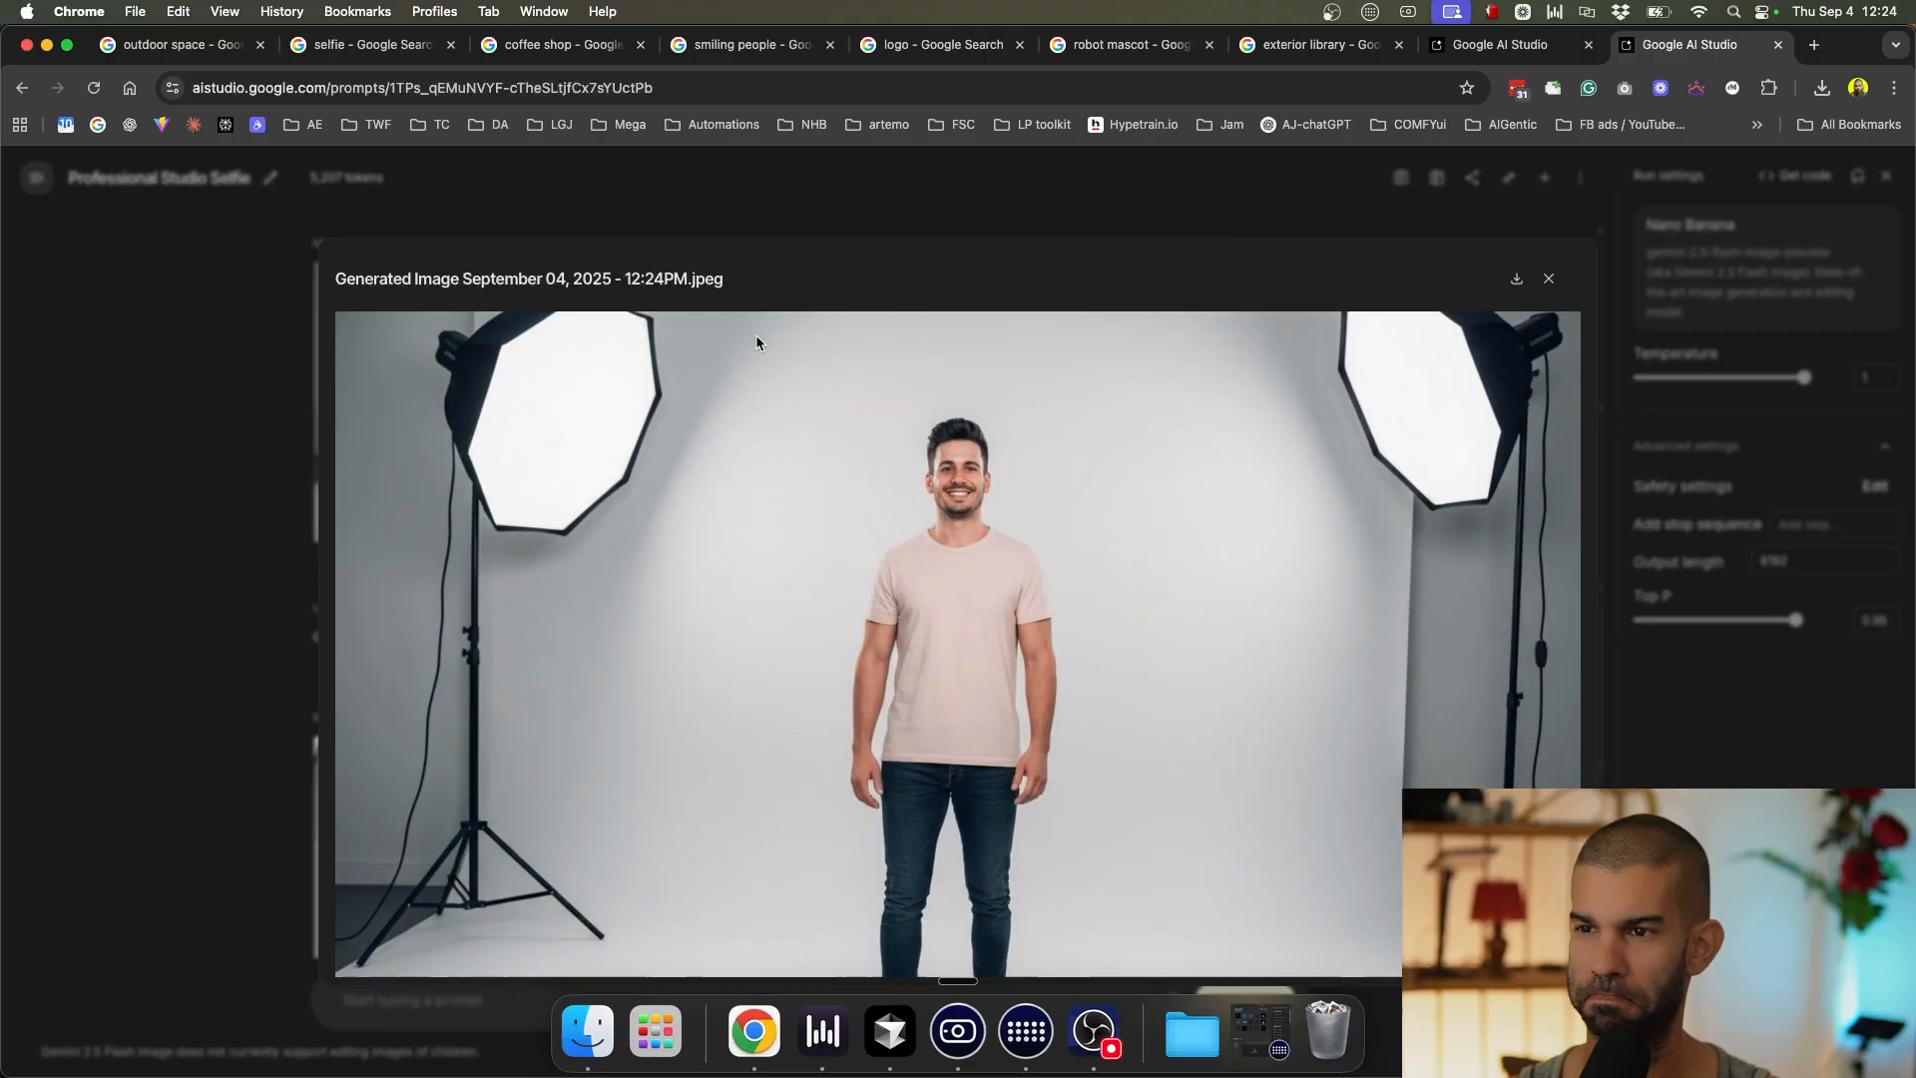
pyautogui.click(248, 668)
pyautogui.click(450, 469)
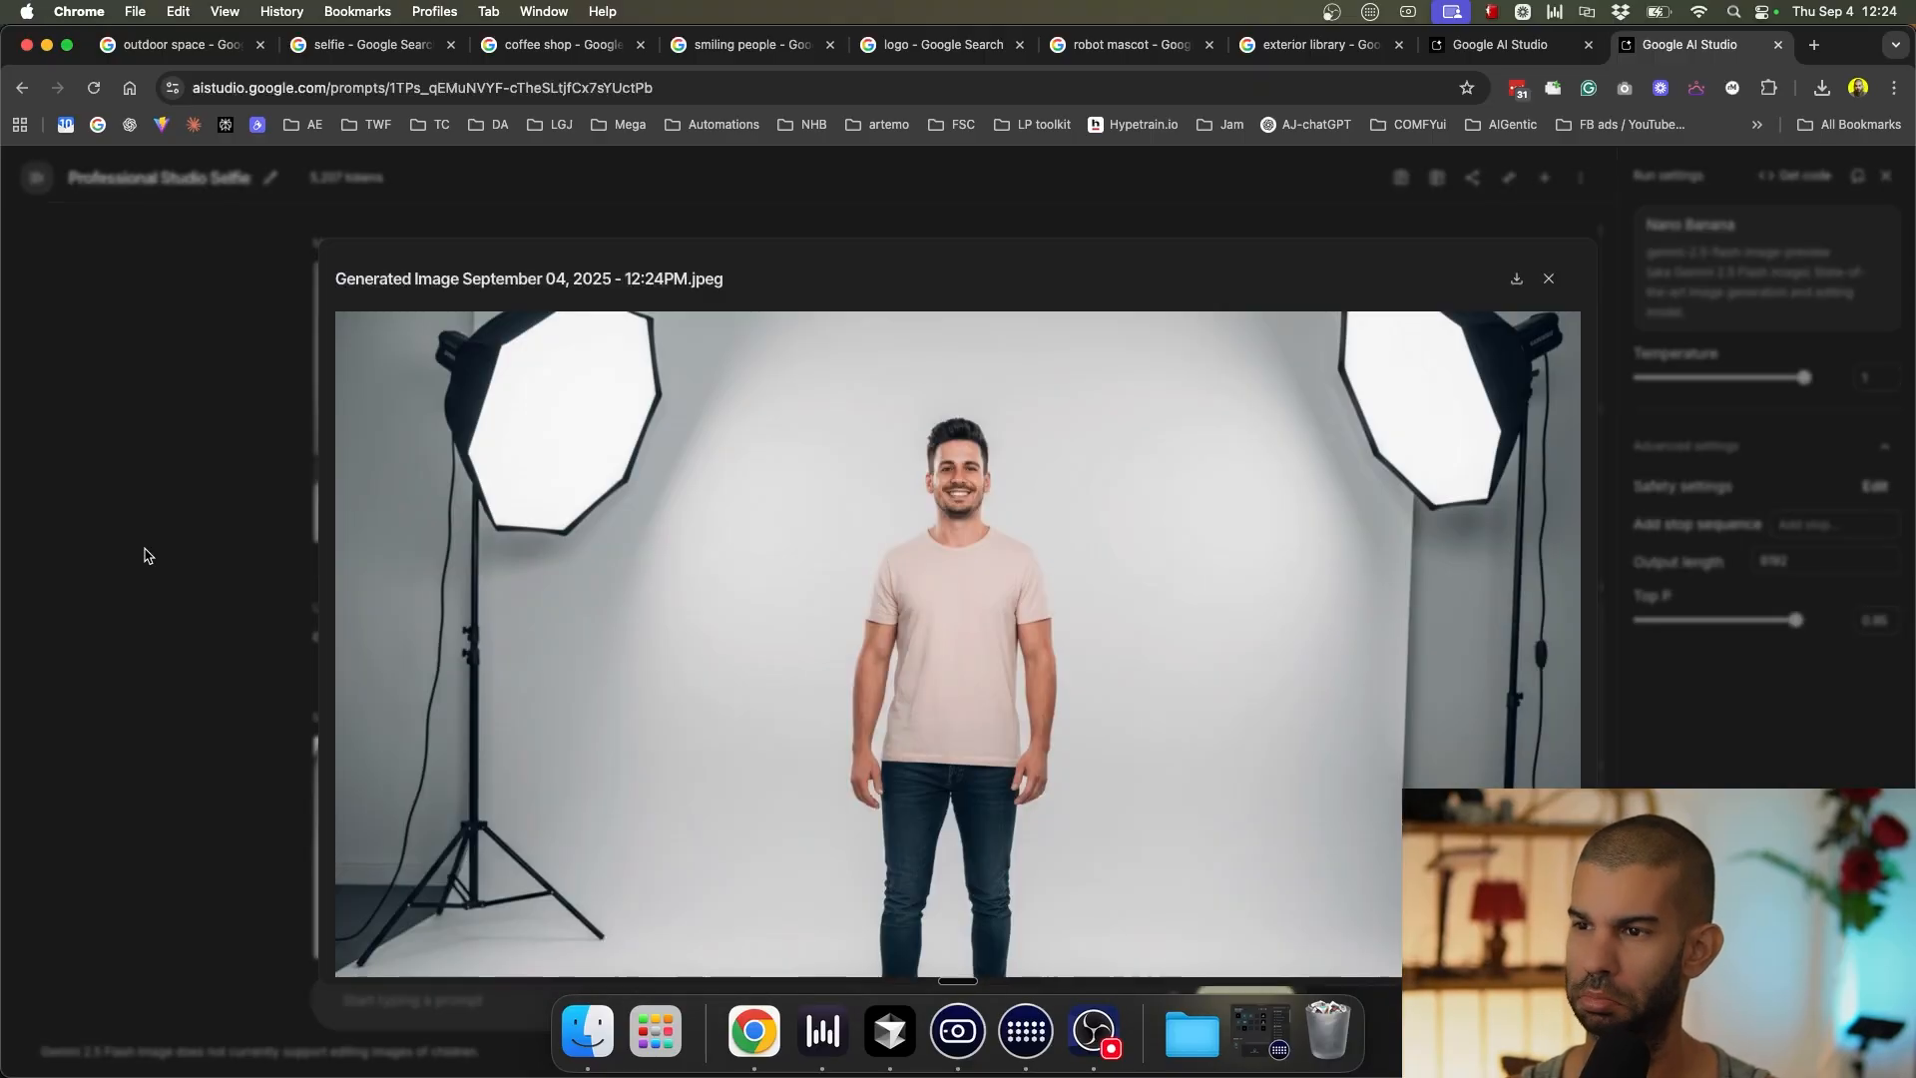
pyautogui.click(92, 591)
pyautogui.scroll(-1, 529, 618)
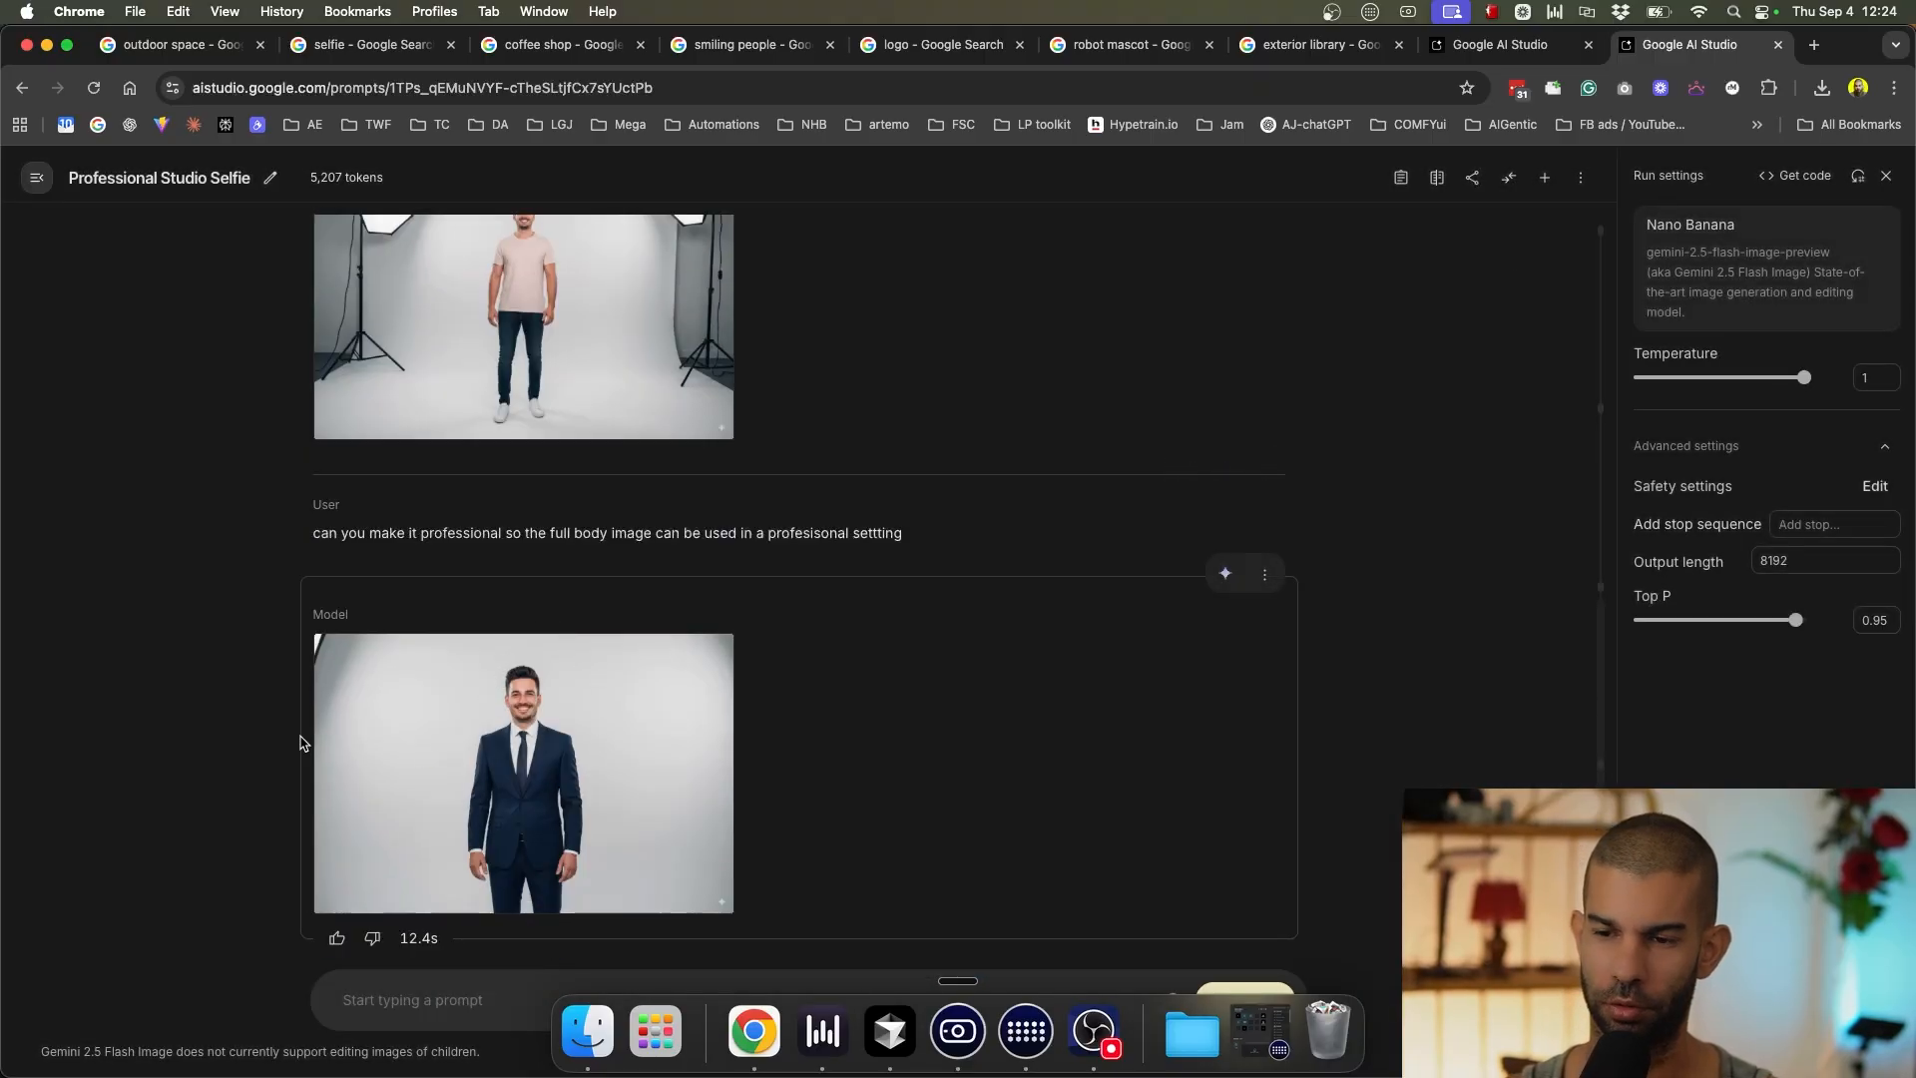
pyautogui.scroll(1, 562, 686)
pyautogui.scroll(5, 562, 687)
pyautogui.scroll(-5, 516, 675)
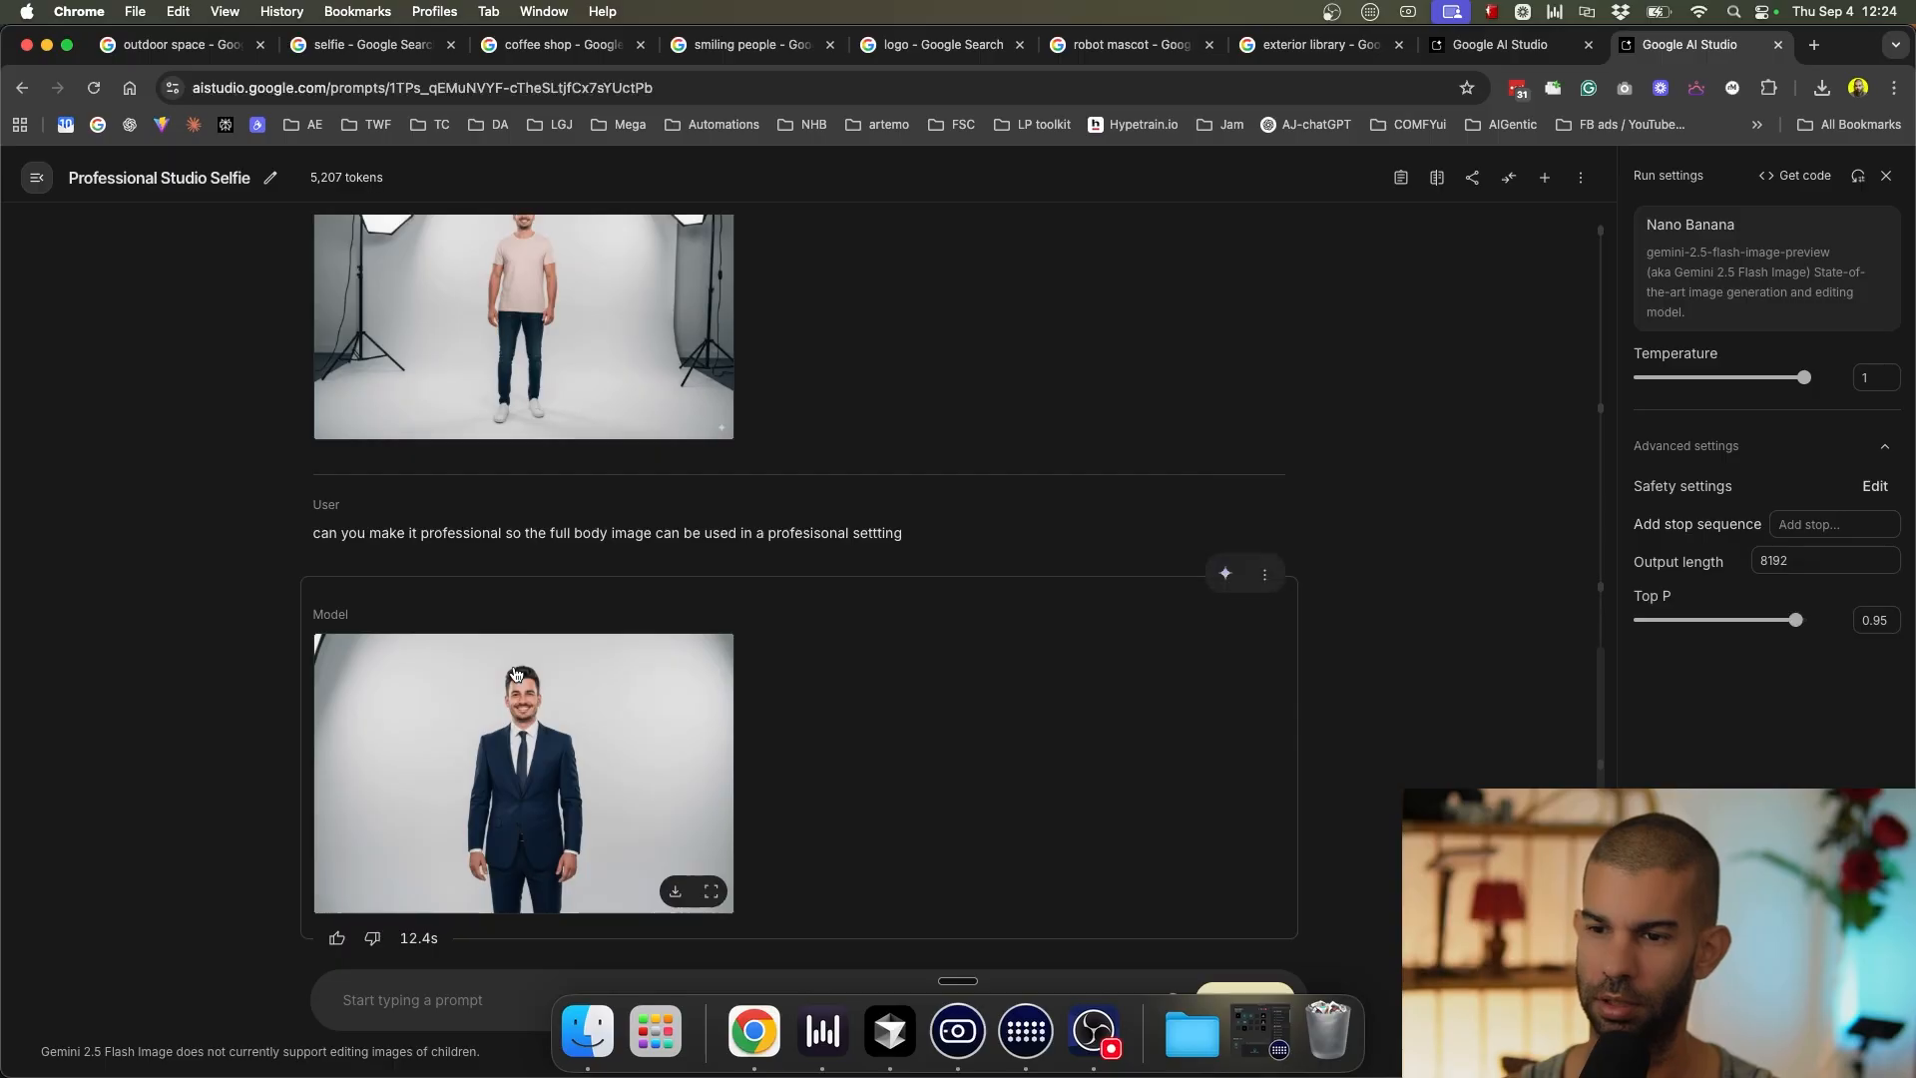
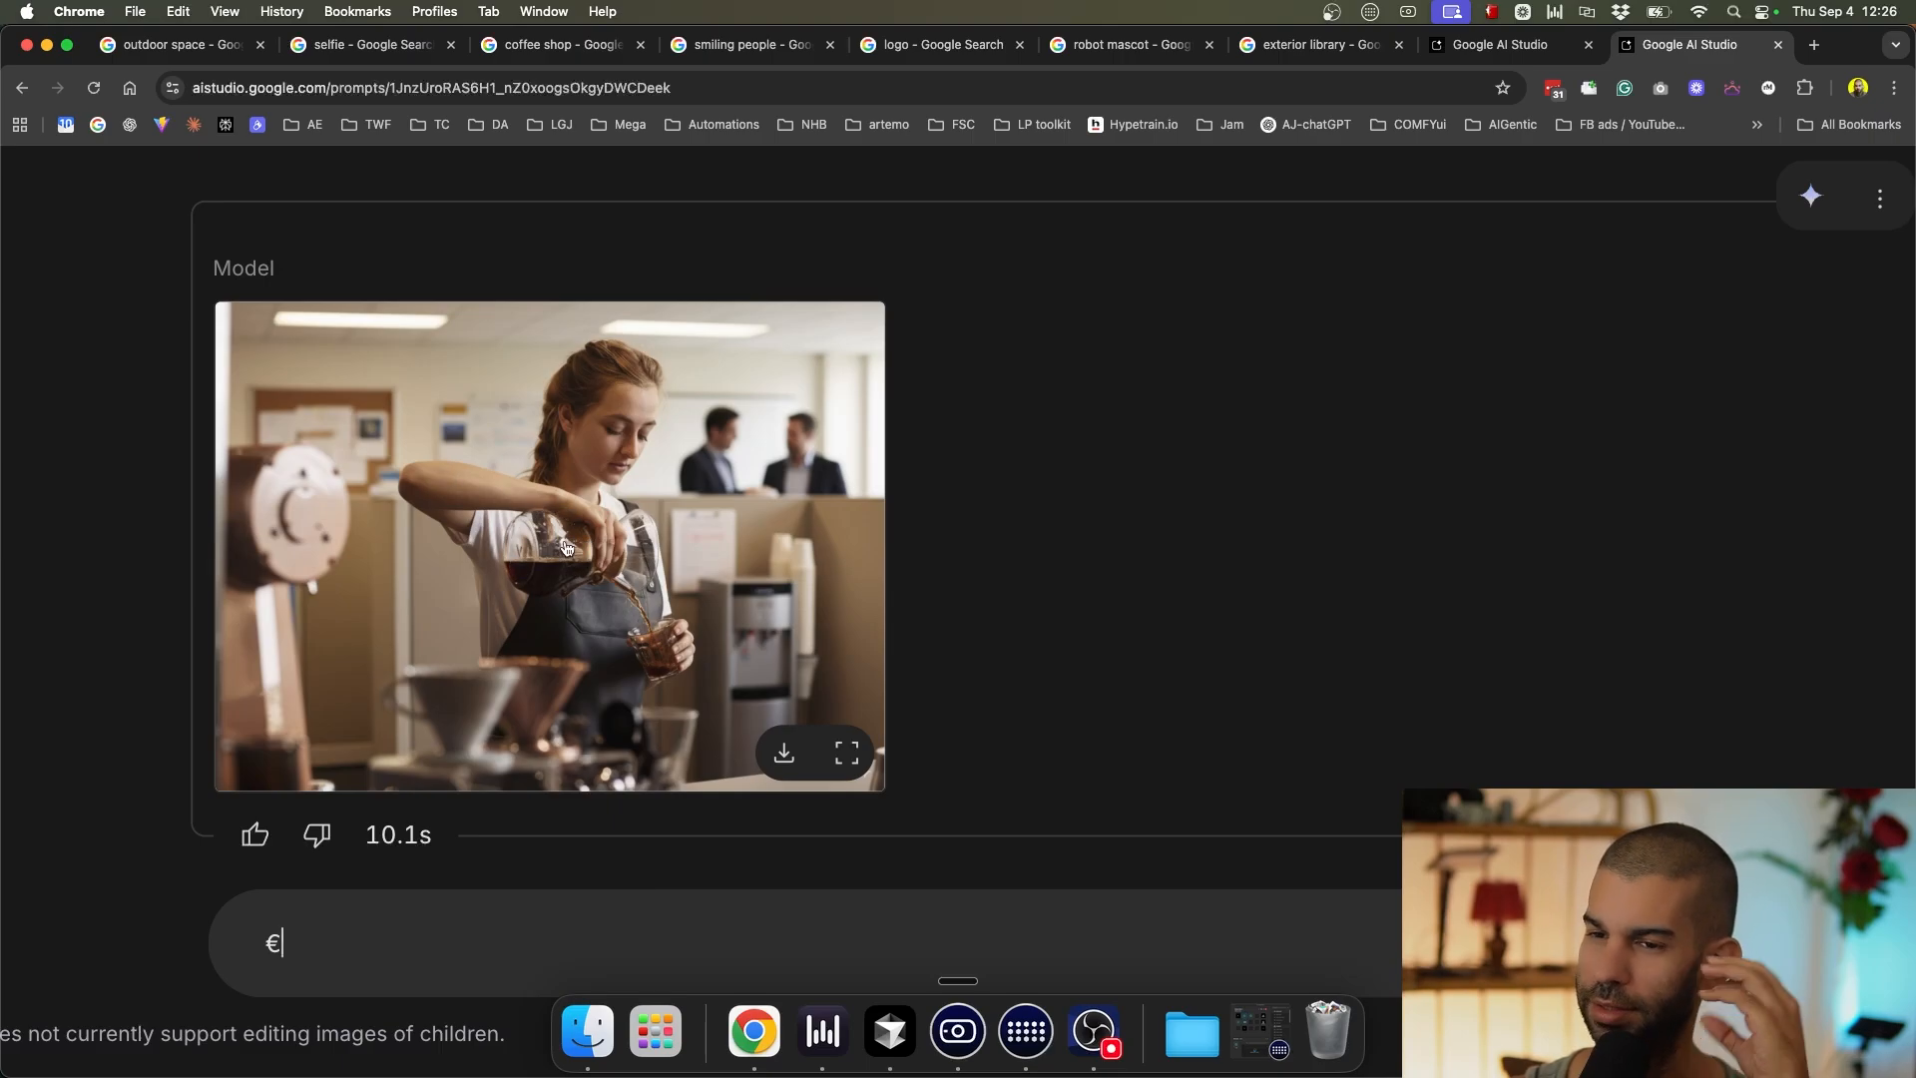
# Compare the original coffee shop photo with its kitchen and office background versions.
pyautogui.scroll(6, 565, 547)
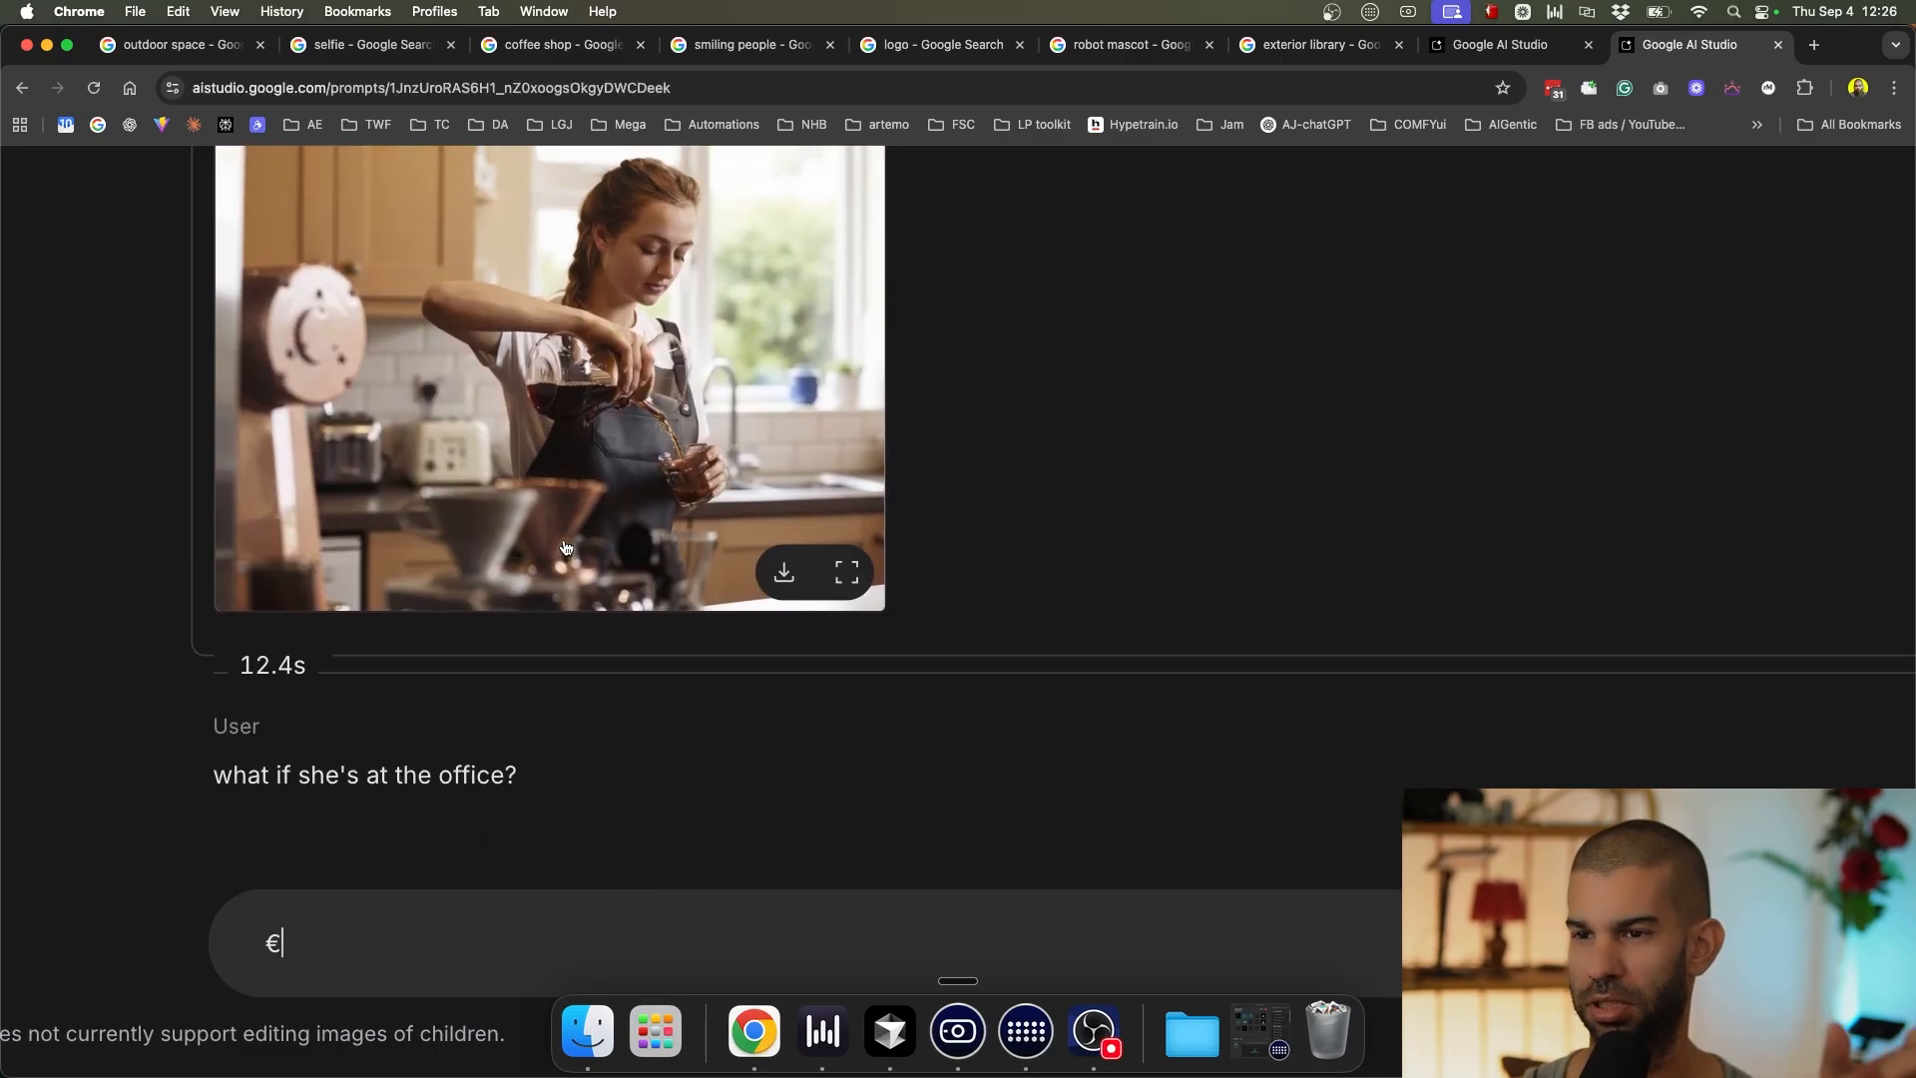
pyautogui.scroll(6, 565, 547)
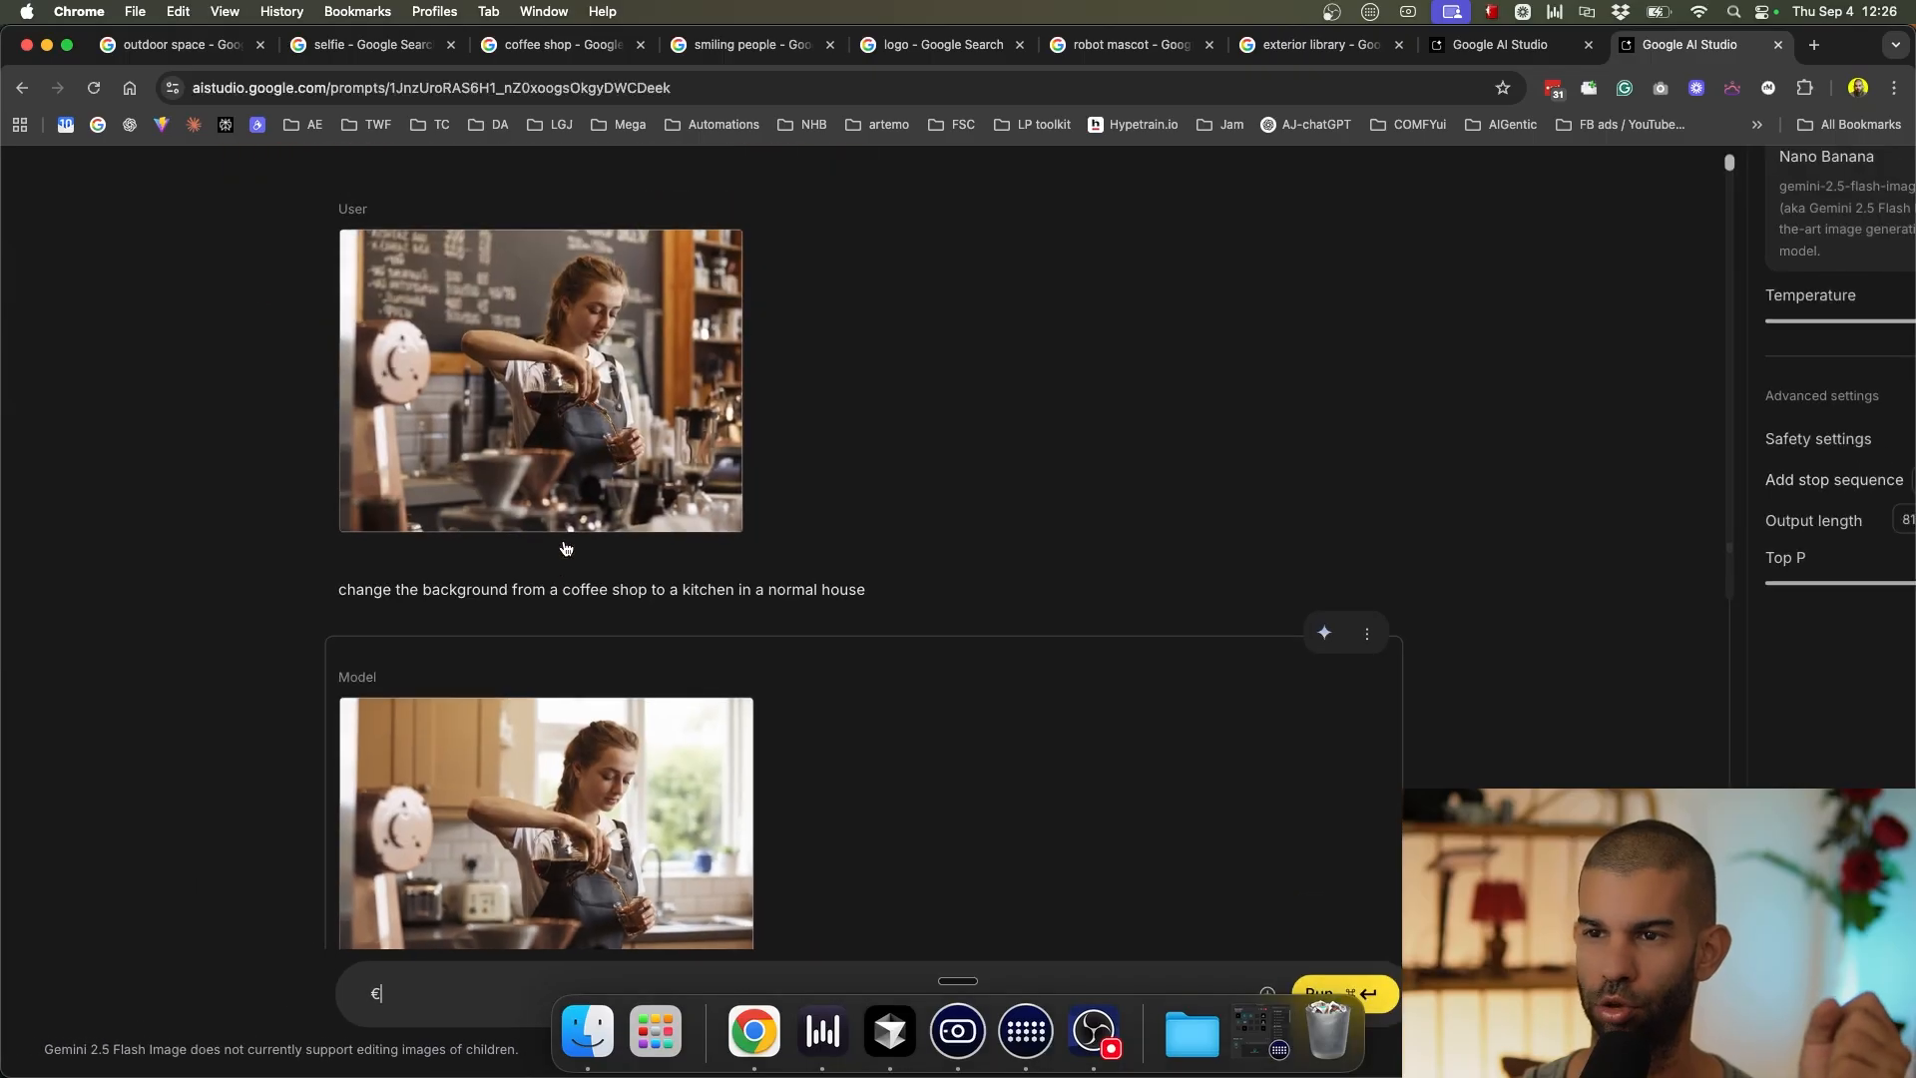
pyautogui.scroll(-6, 565, 547)
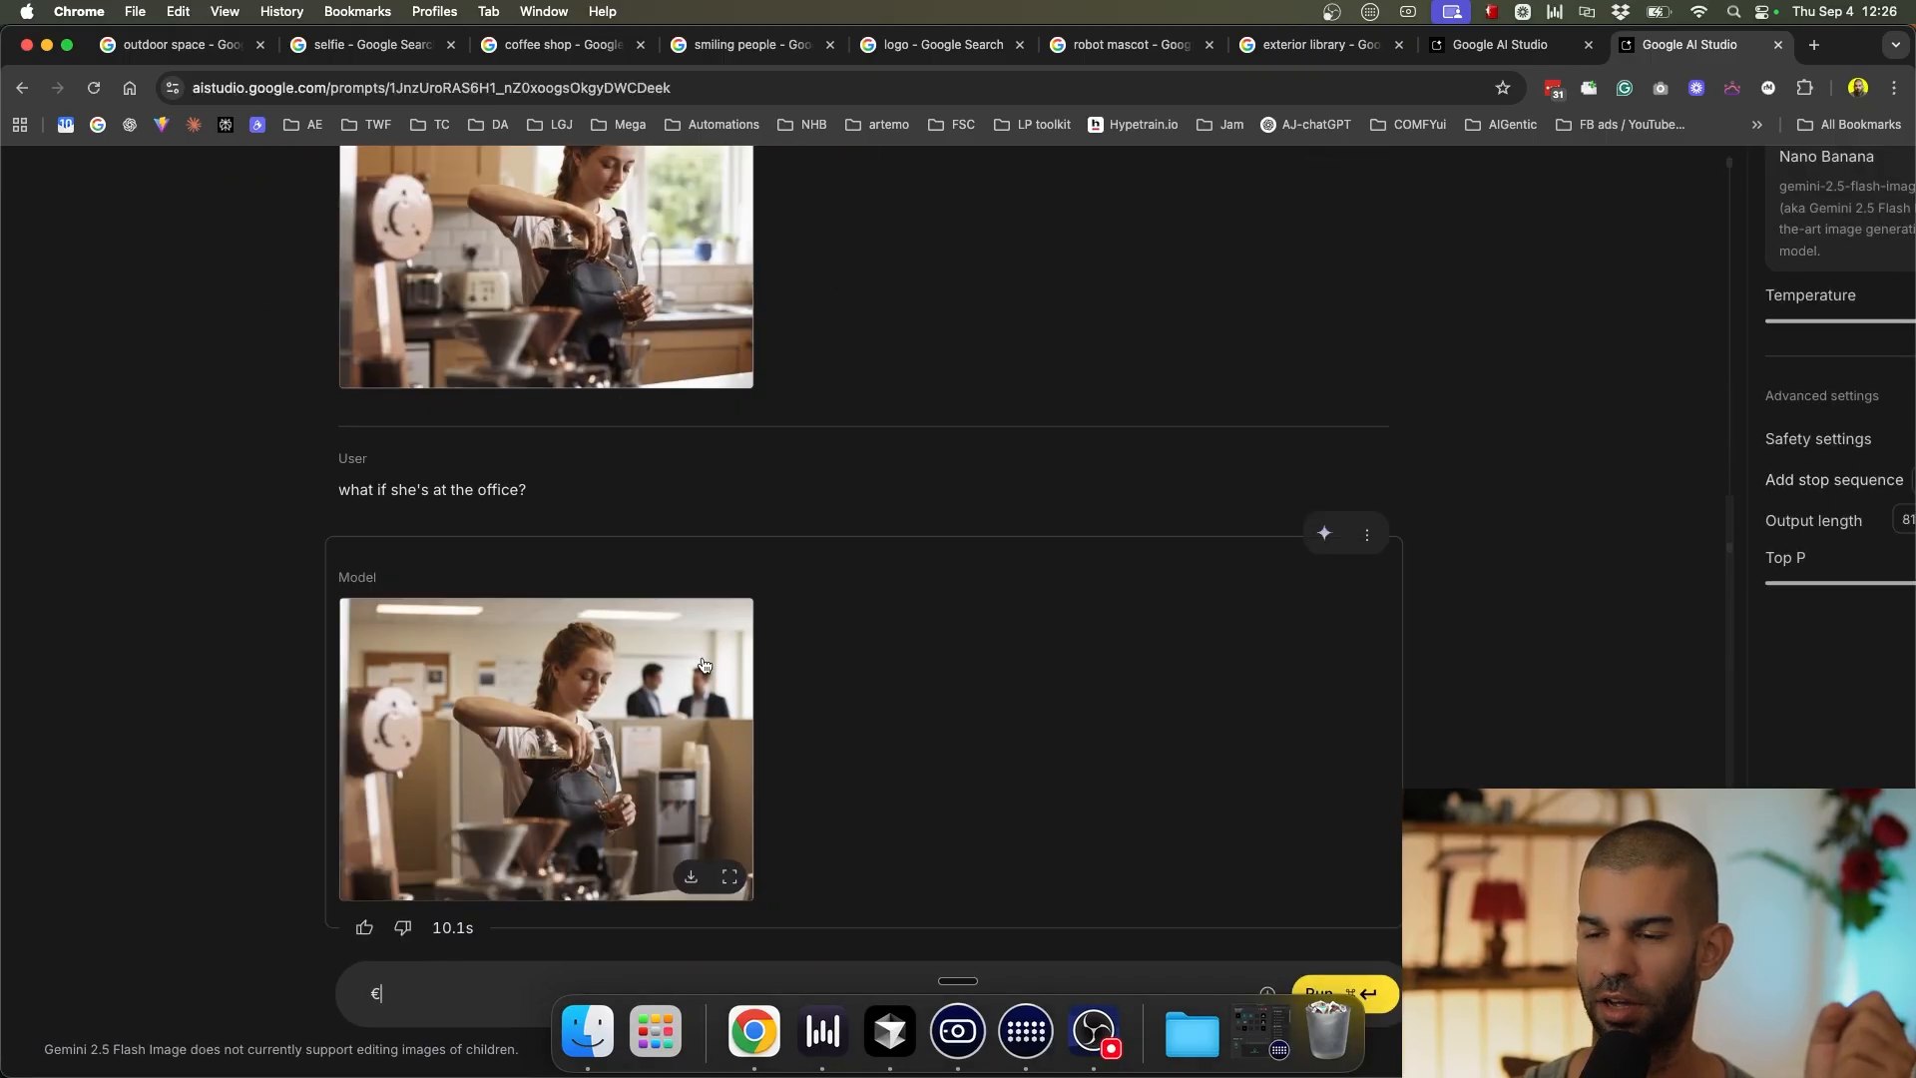
pyautogui.scroll(3, 705, 666)
pyautogui.scroll(-5, 705, 666)
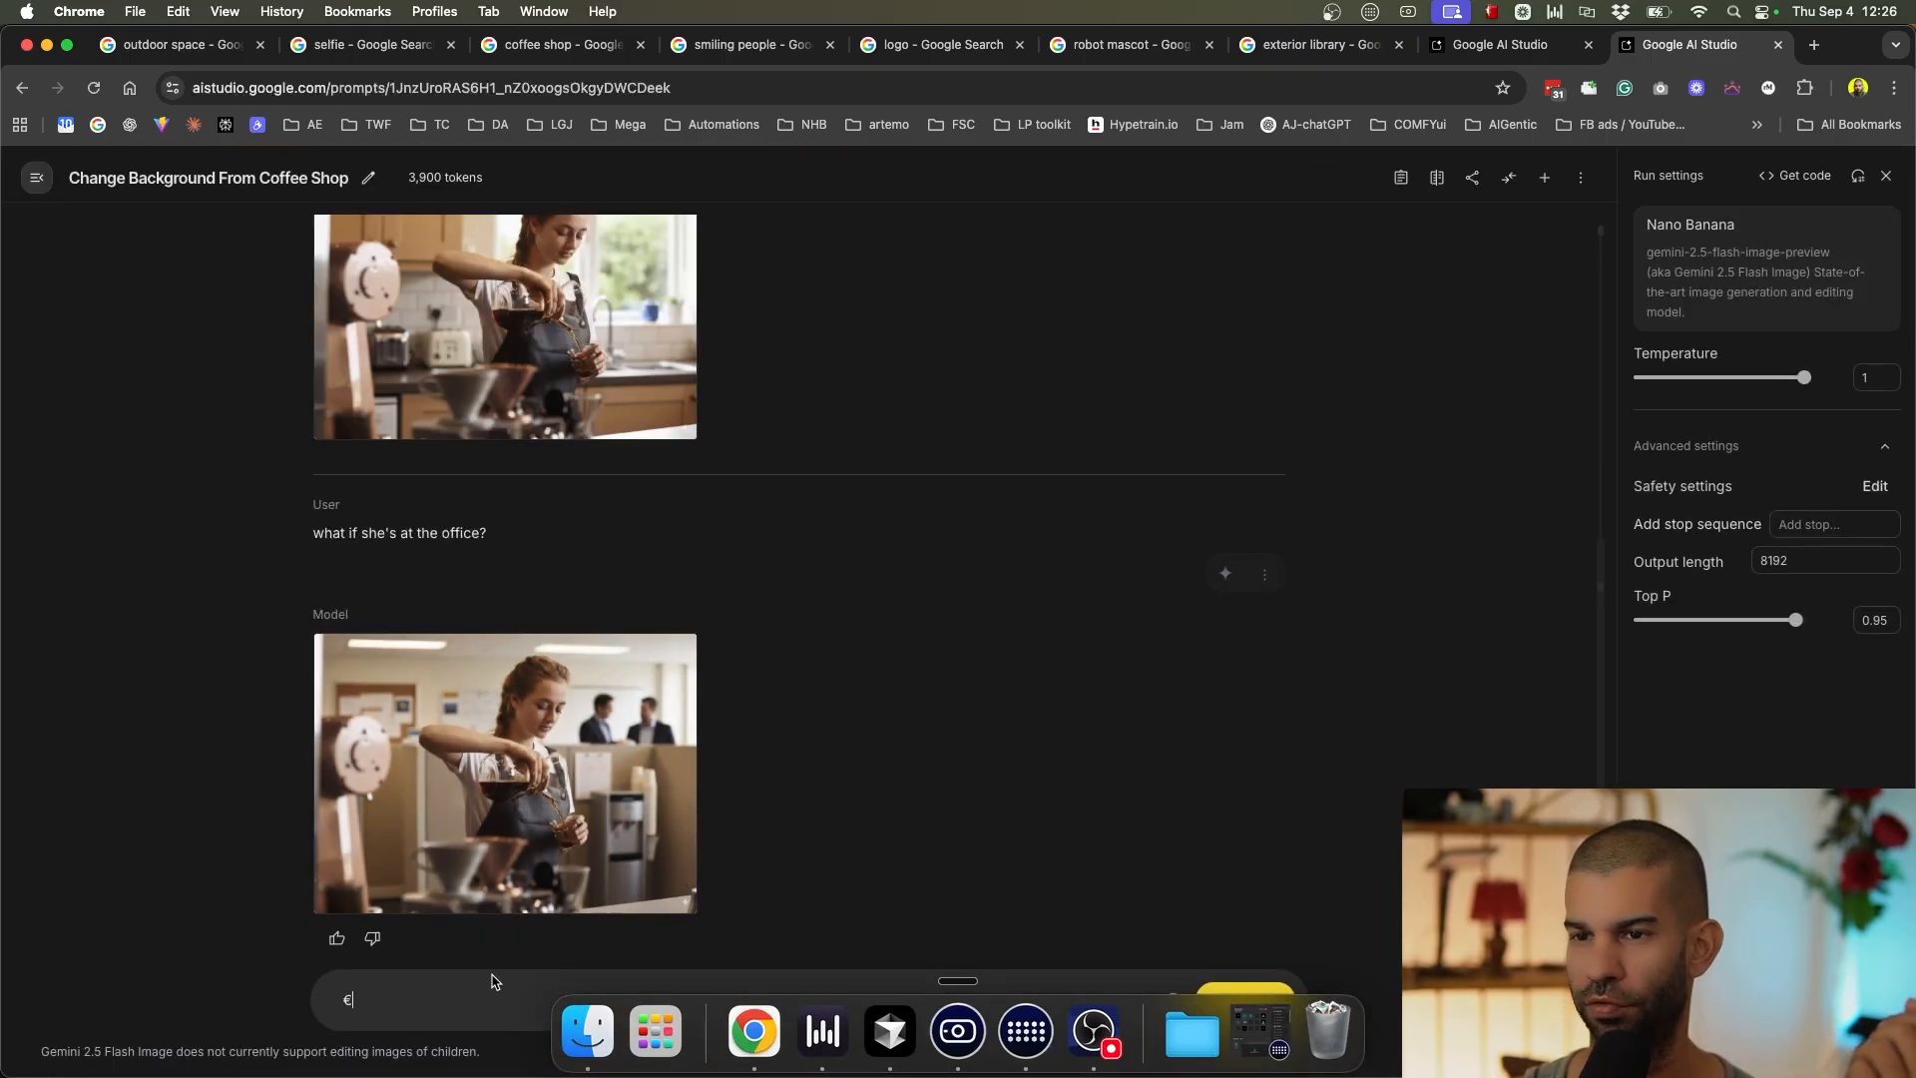
pyautogui.scroll(8, 490, 941)
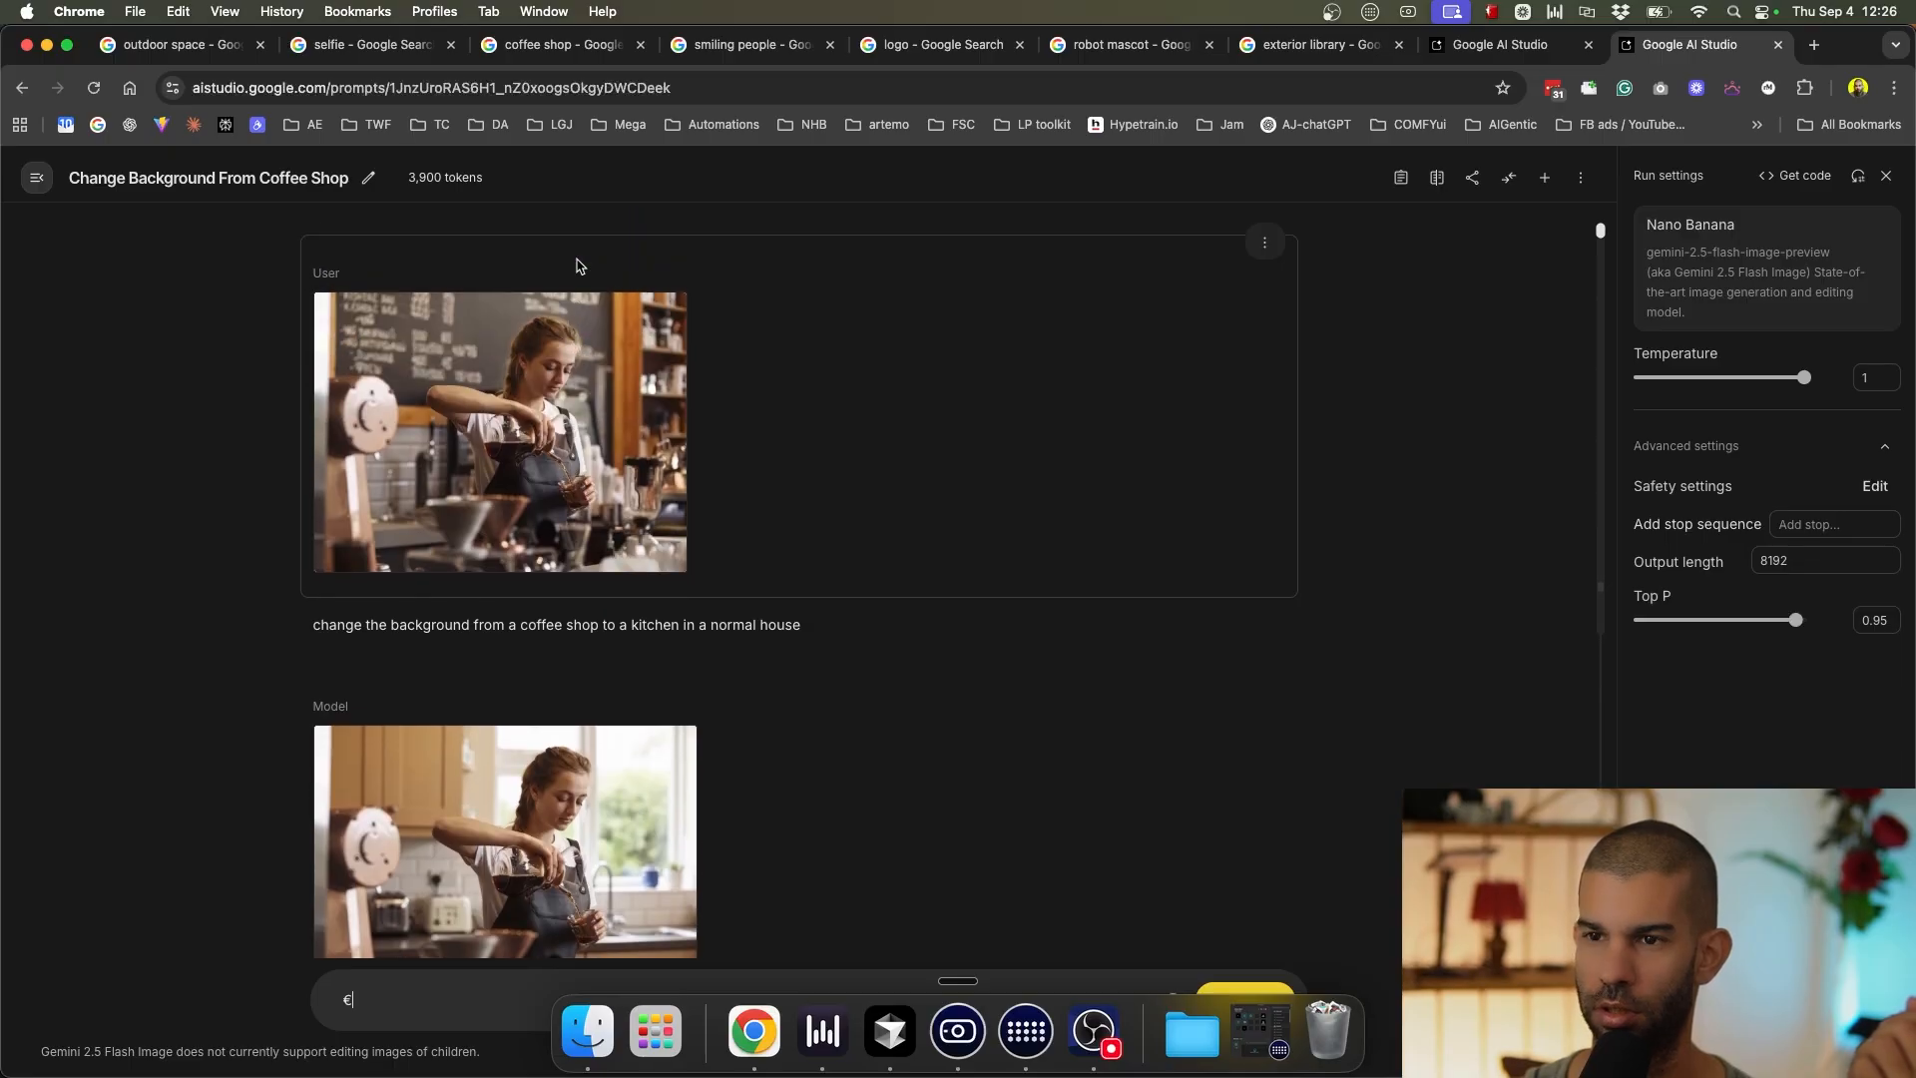
pyautogui.scroll(3, 550, 350)
pyautogui.scroll(-3, 550, 350)
pyautogui.scroll(-5, 452, 404)
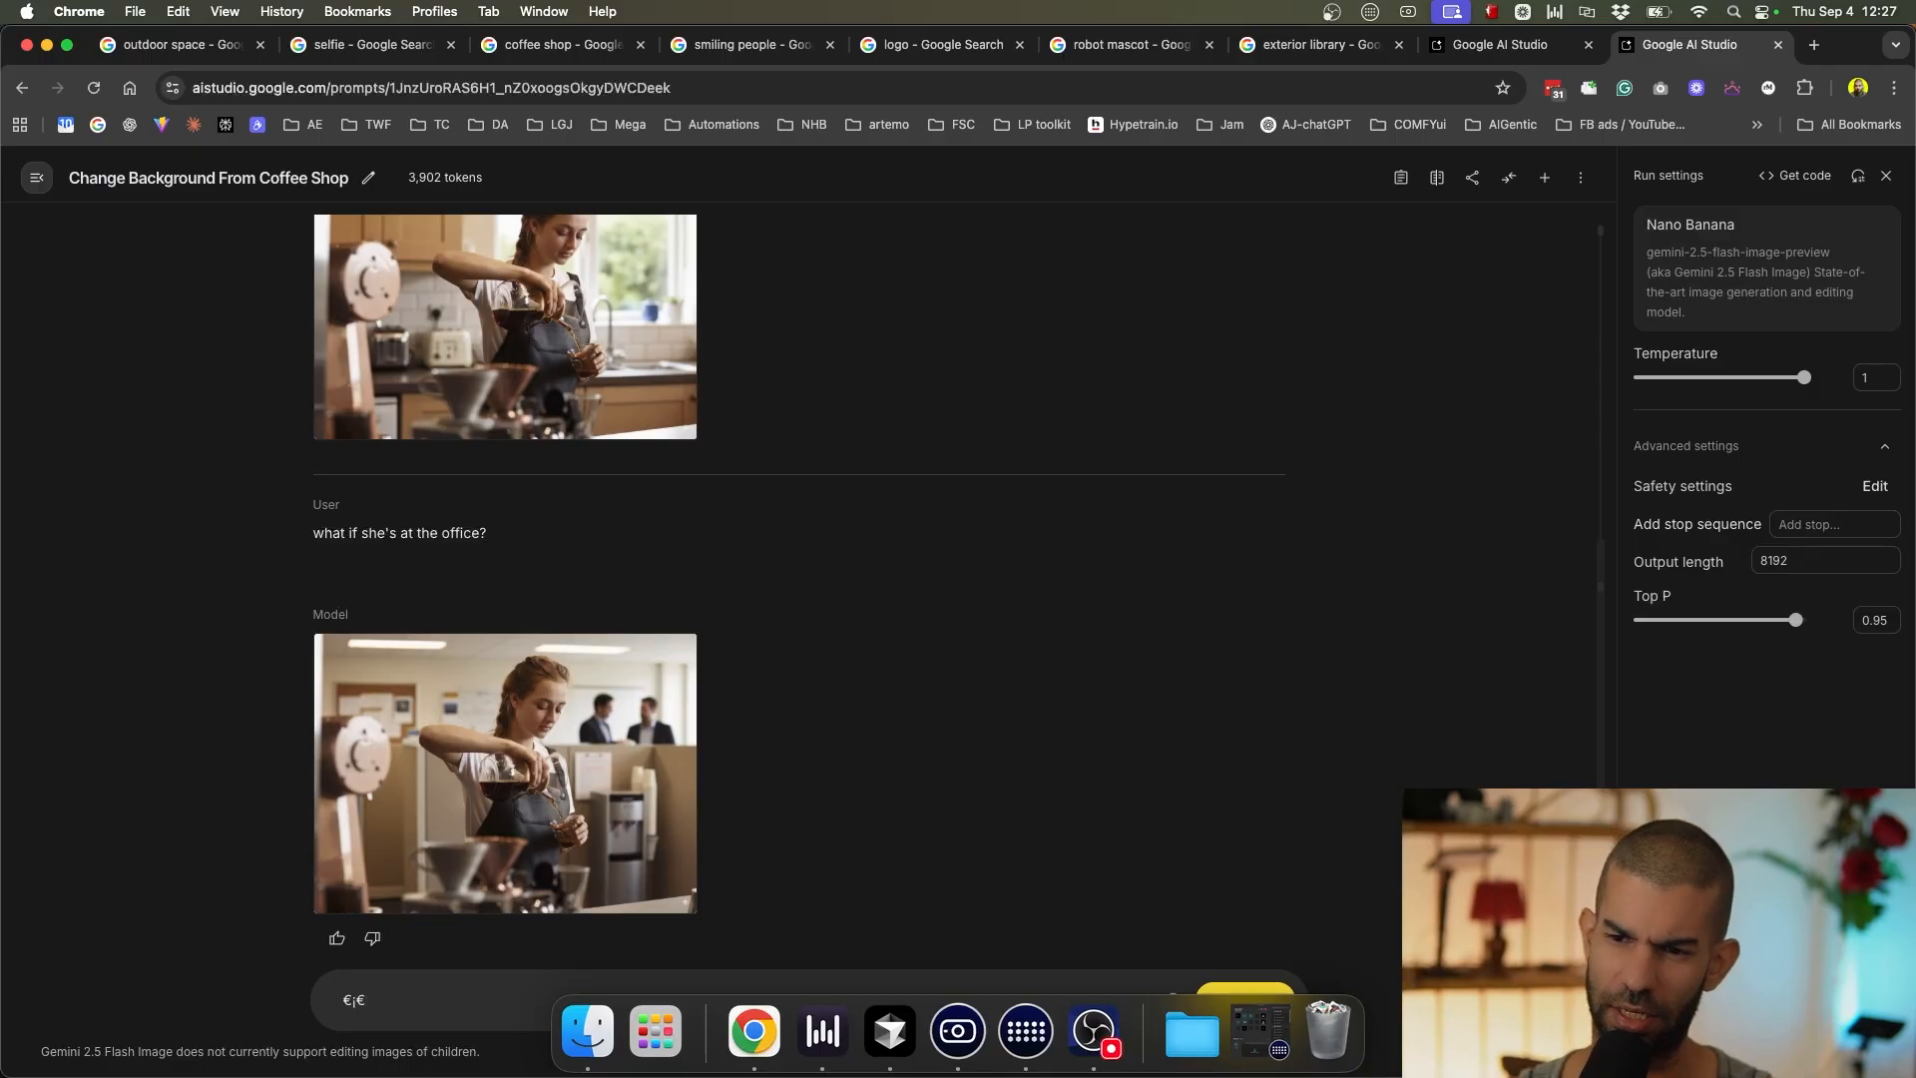
# Clear the stray characters from the prompt and run "what if she was making coffee in the 1960's?".
pyautogui.press('BackSpace')
pyautogui.press('BackSpace')
pyautogui.press('BackSpace')
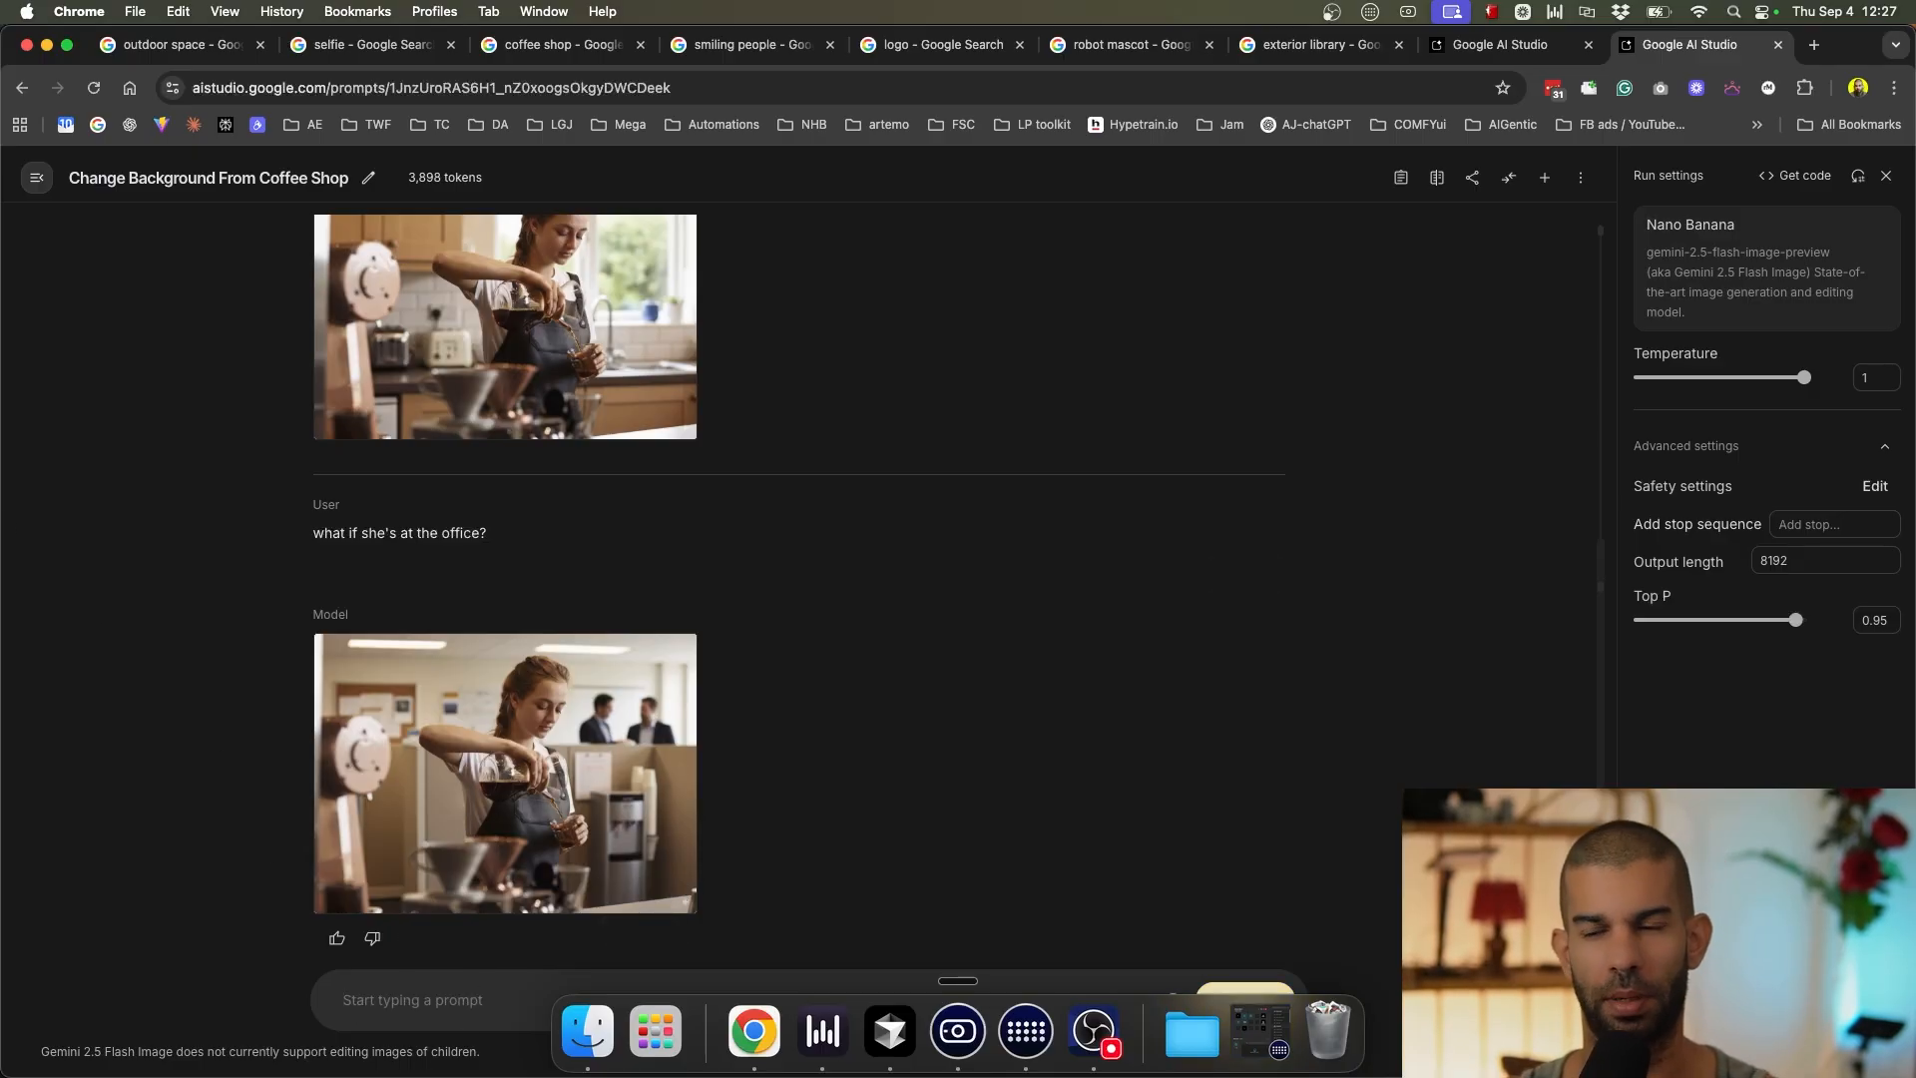
pyautogui.write('what if she ')
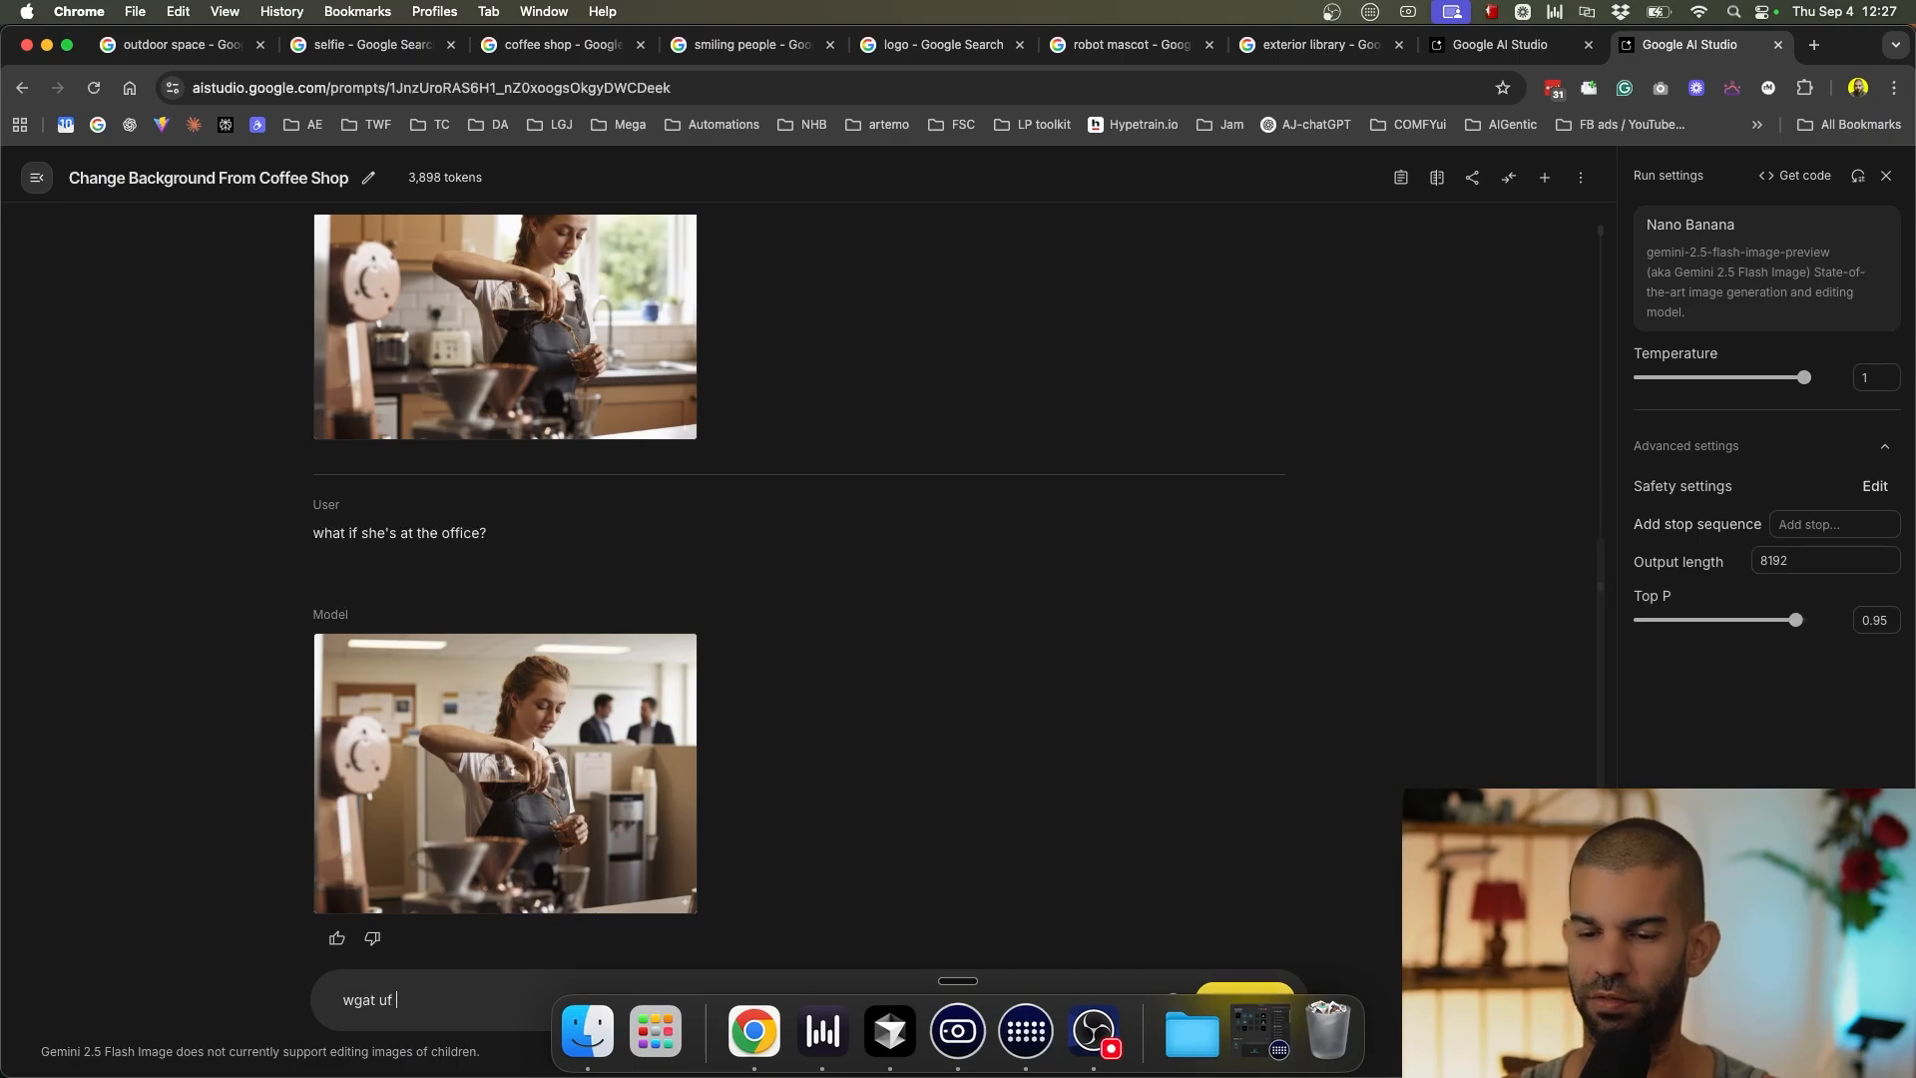
pyautogui.write('was making g')
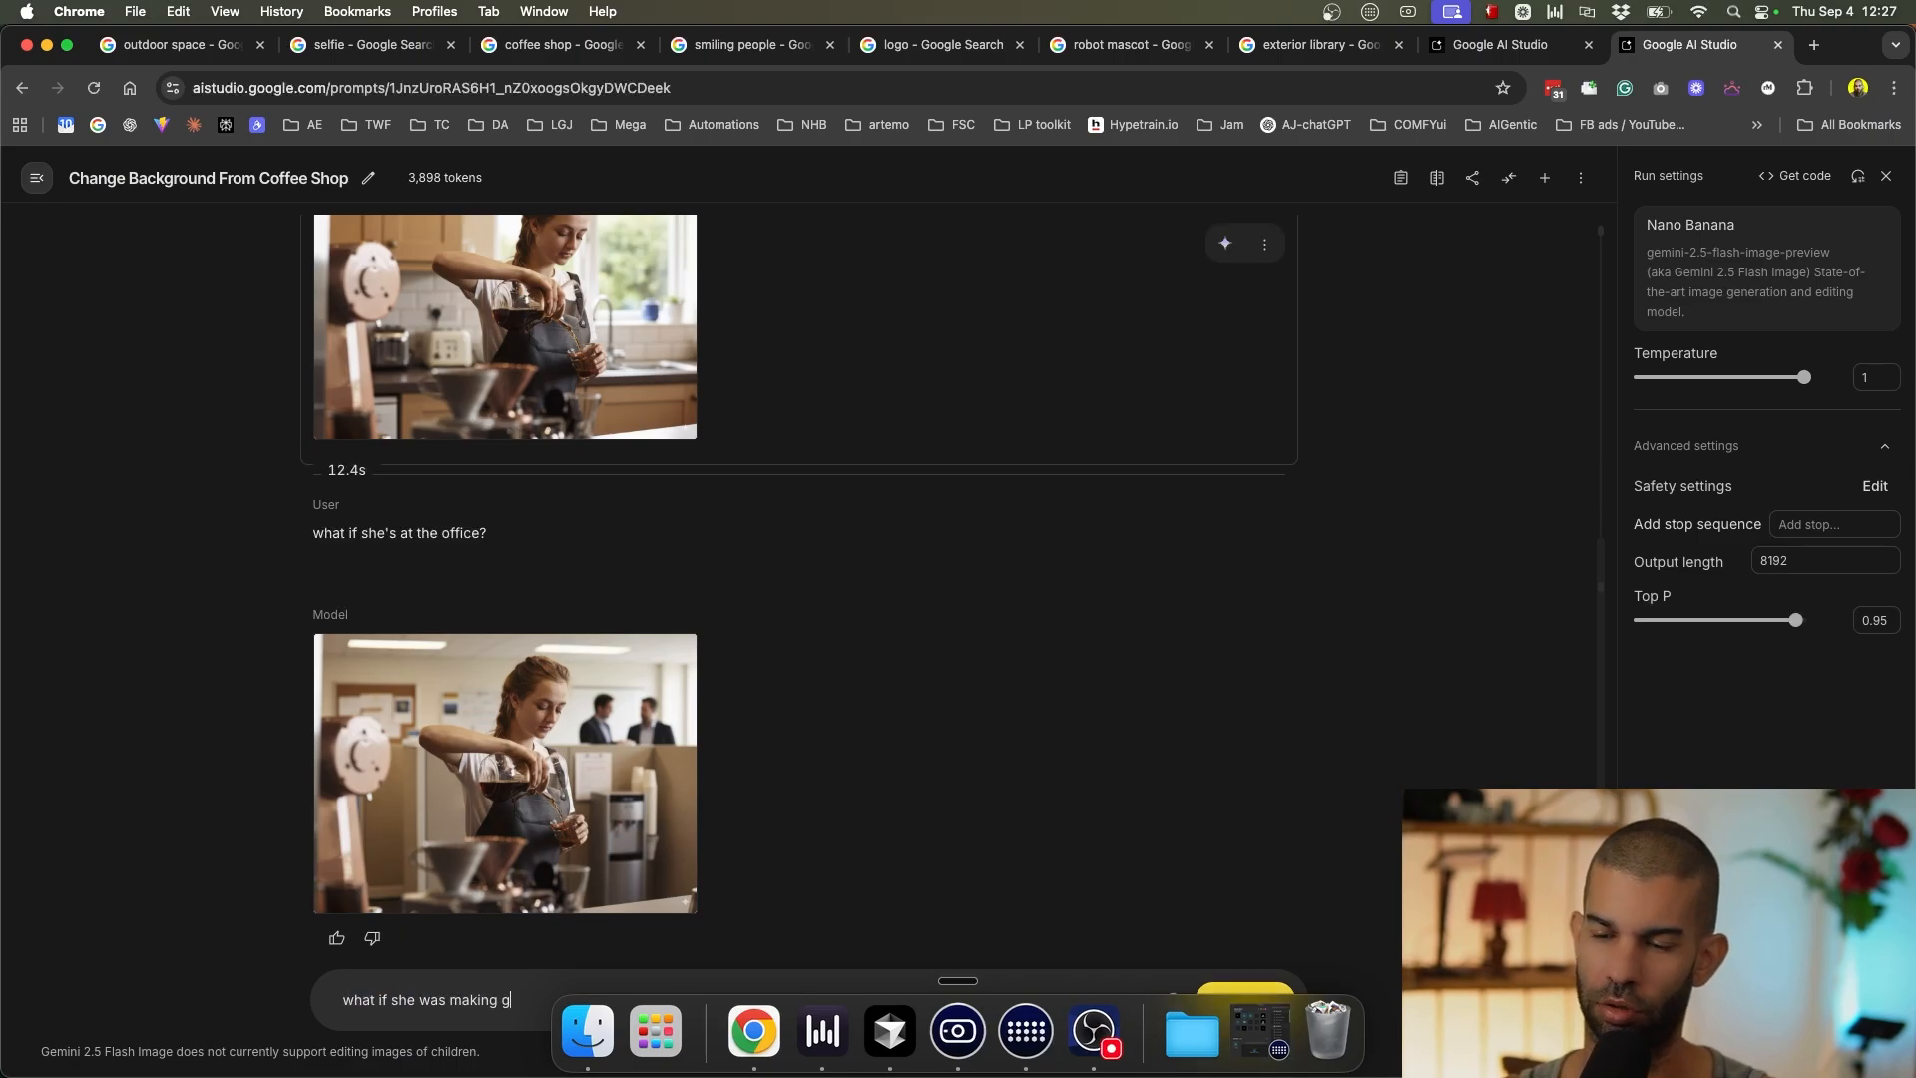
pyautogui.press('BackSpace')
pyautogui.write('coffee in')
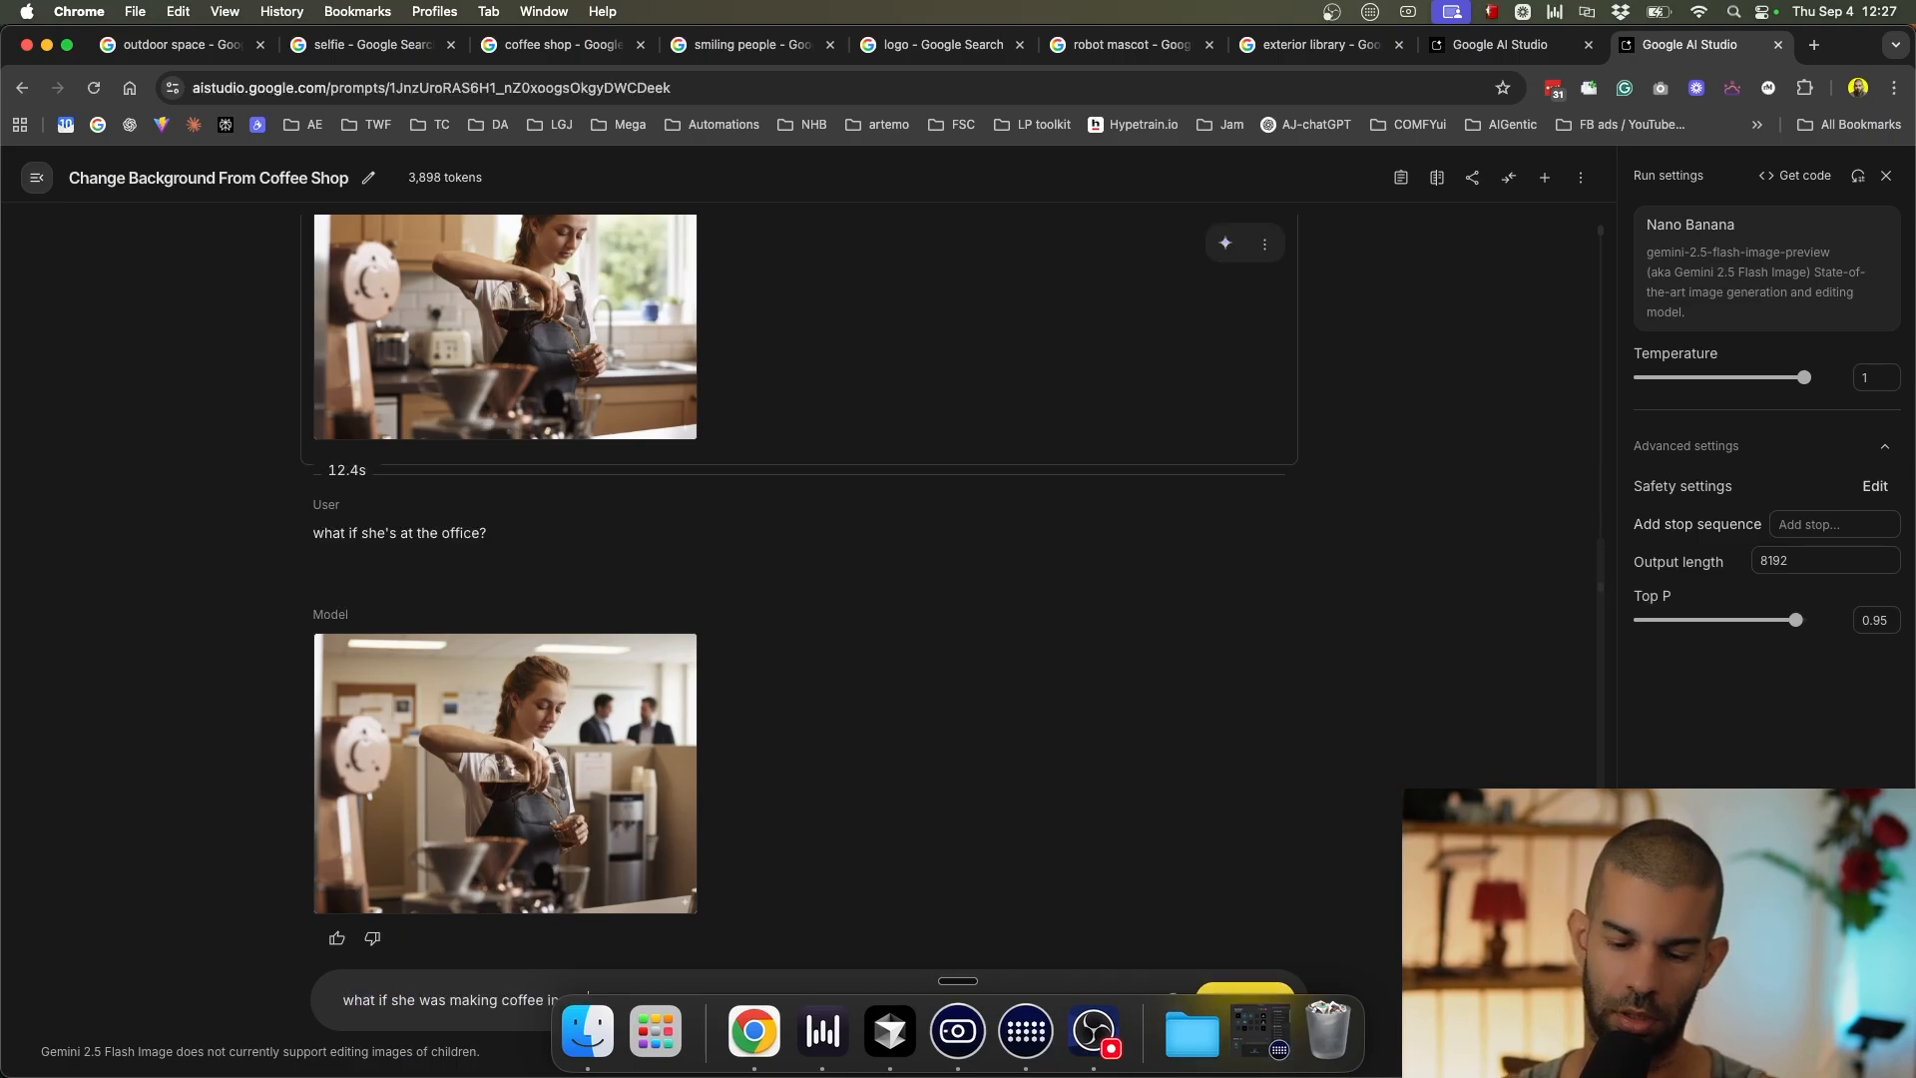
pyautogui.write(" the 1960's?")
pyautogui.press('super+Return')
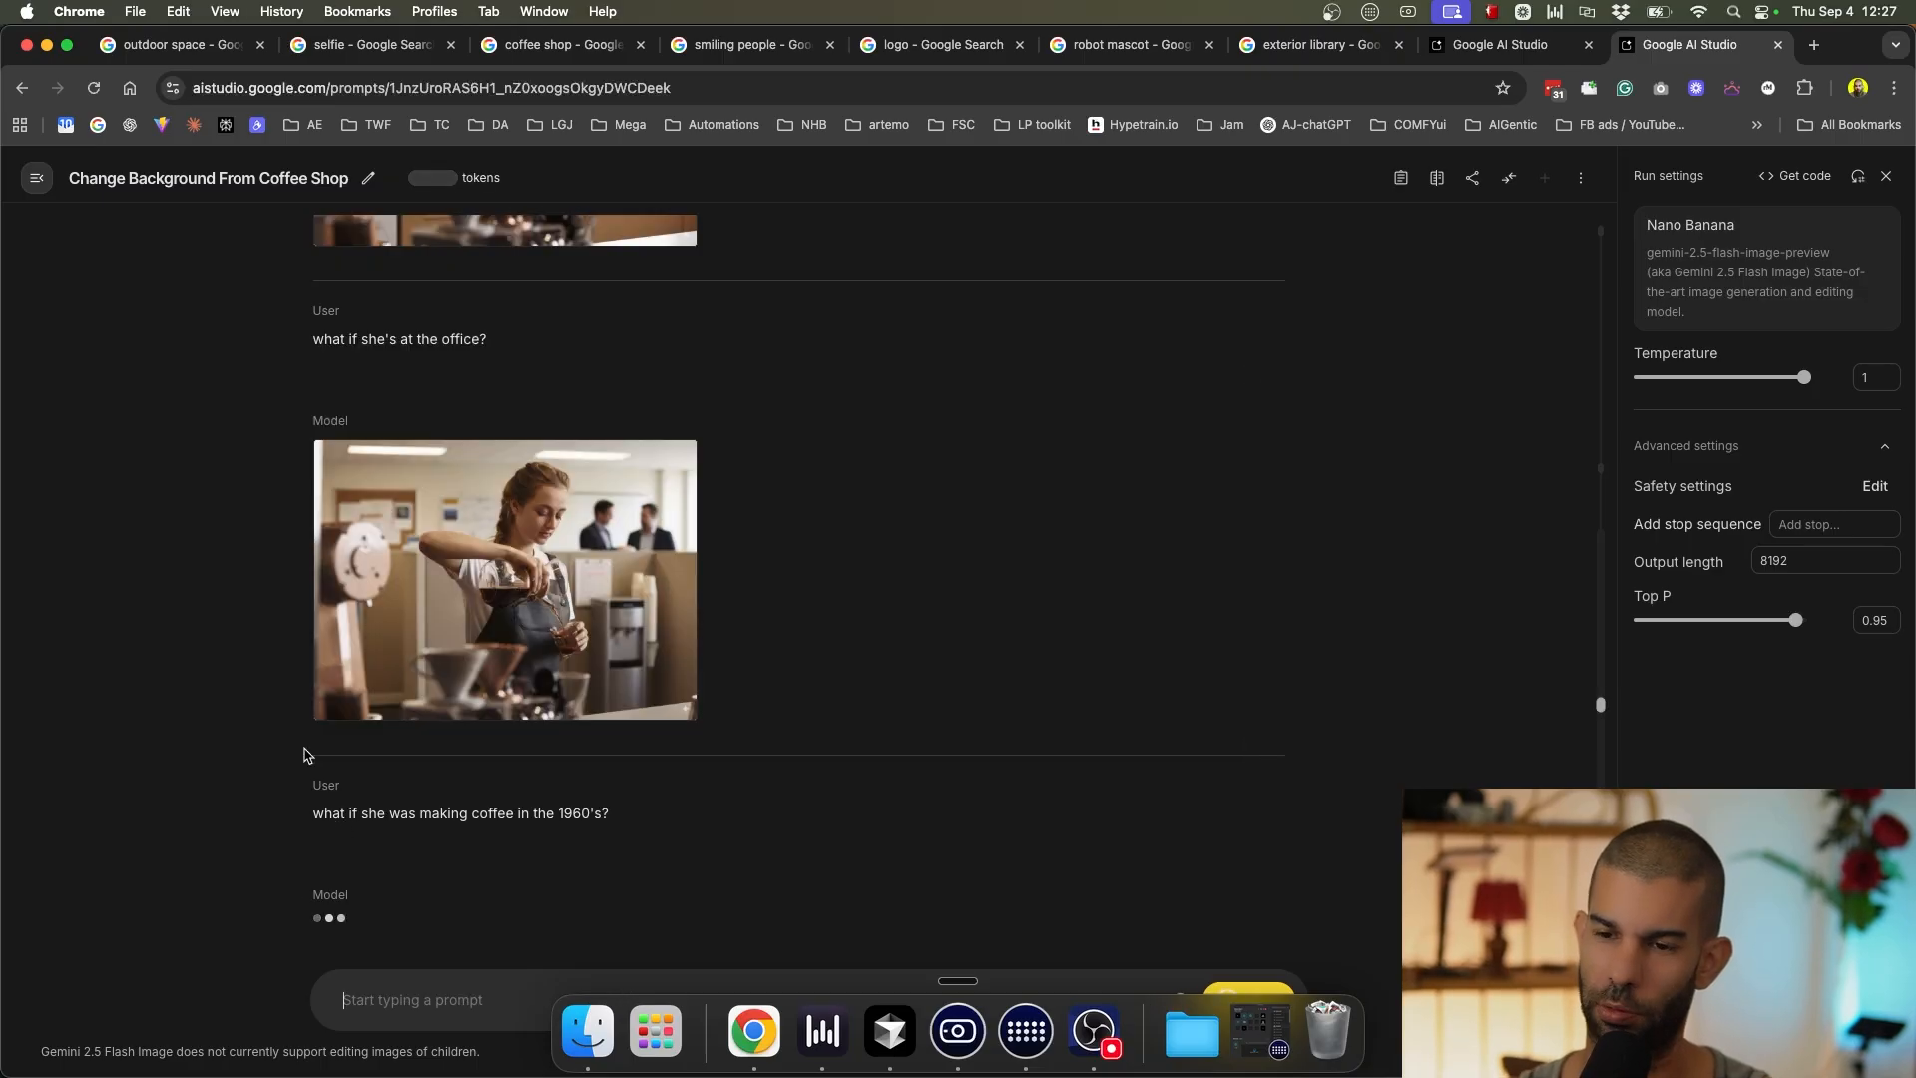
# Examine the generated 1960's kitchen image up close and compare it with the office version.
pyautogui.scroll(-1, 519, 649)
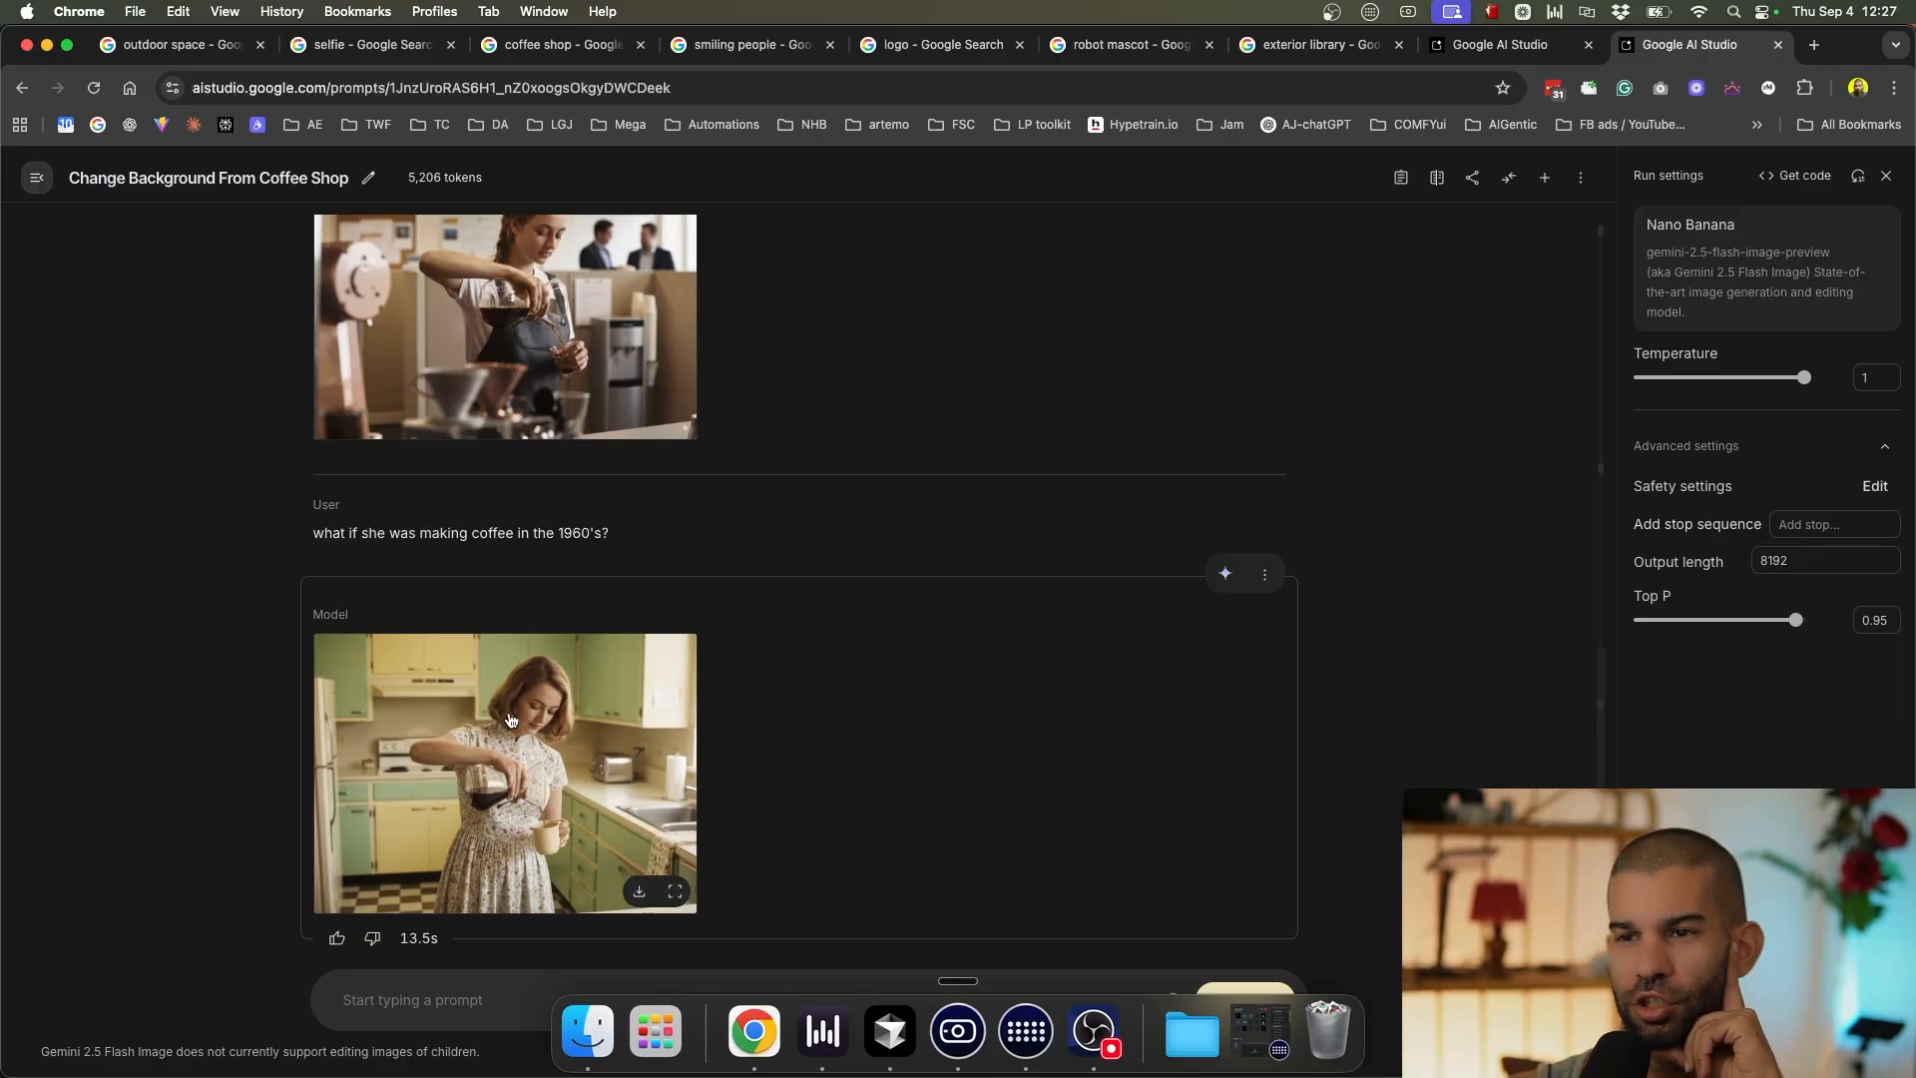
pyautogui.scroll(5, 509, 719)
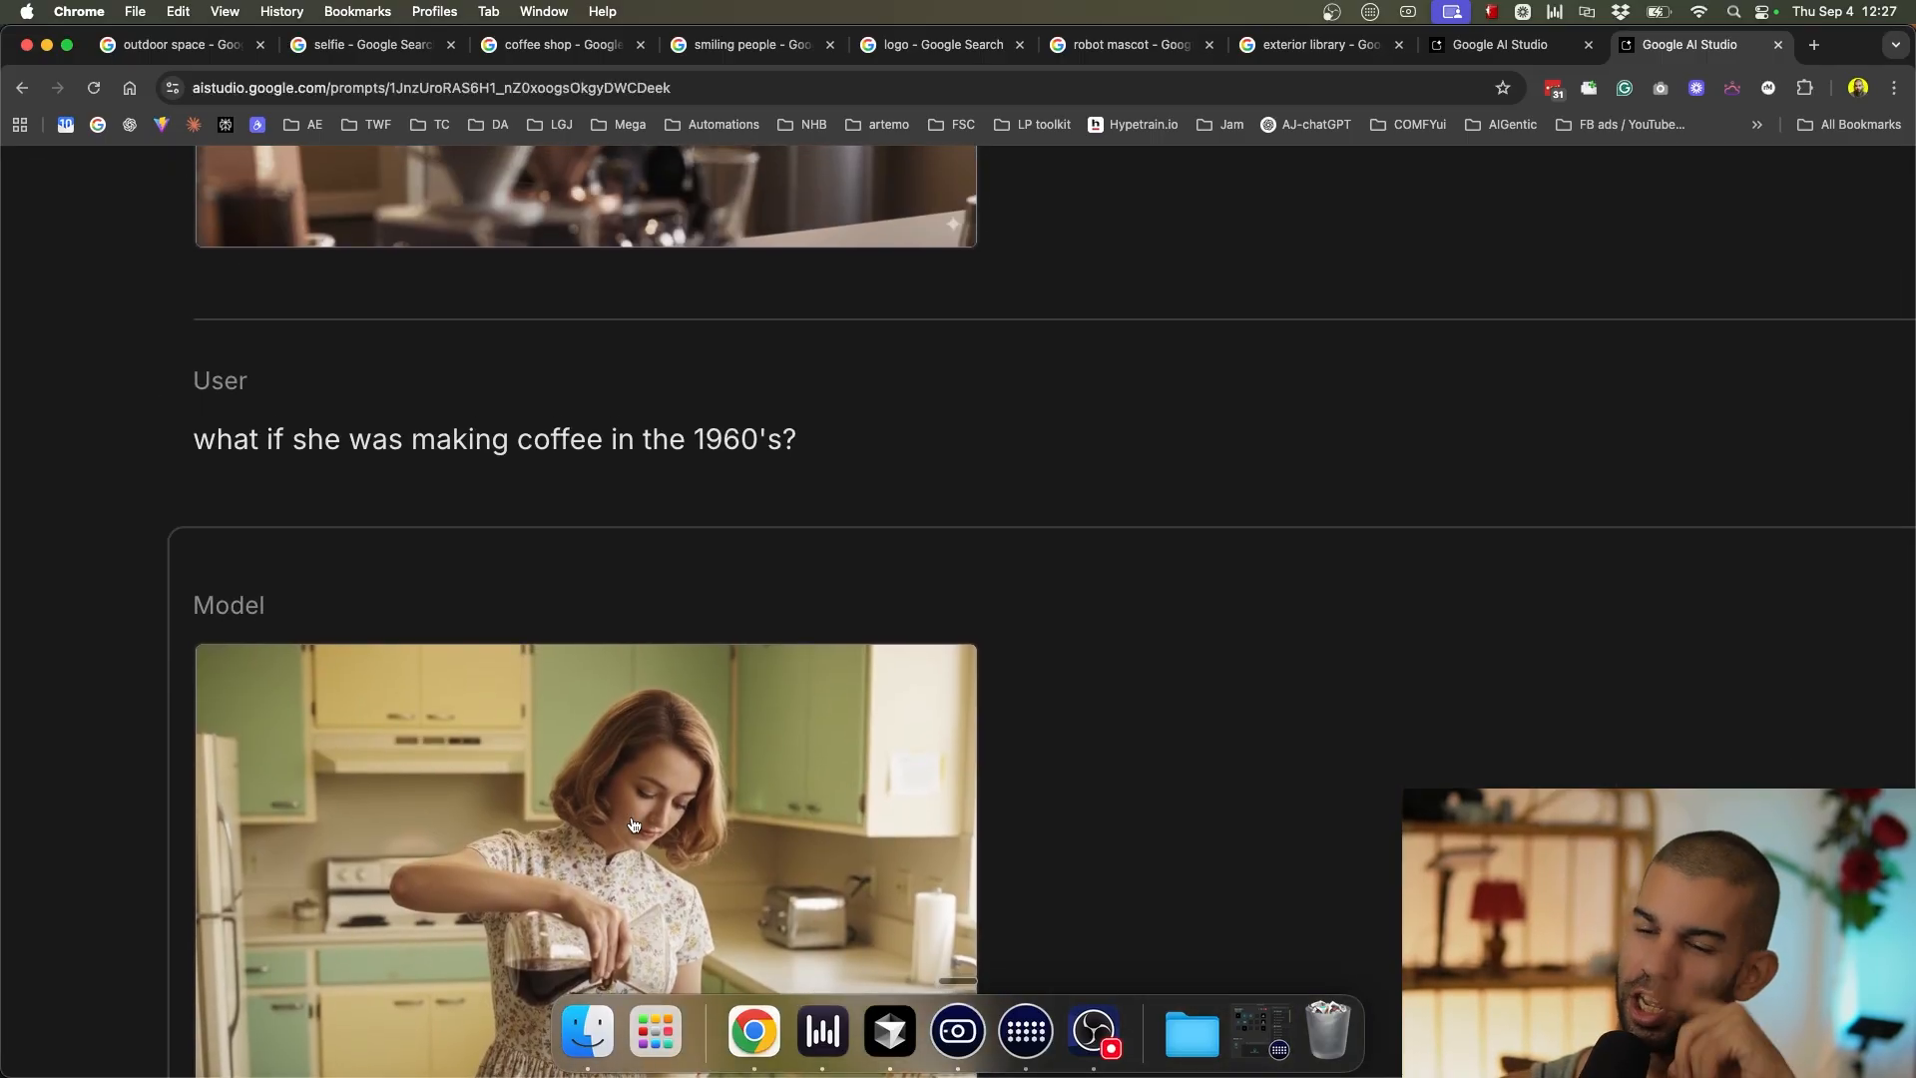
pyautogui.scroll(4, 633, 824)
pyautogui.scroll(-9, 630, 817)
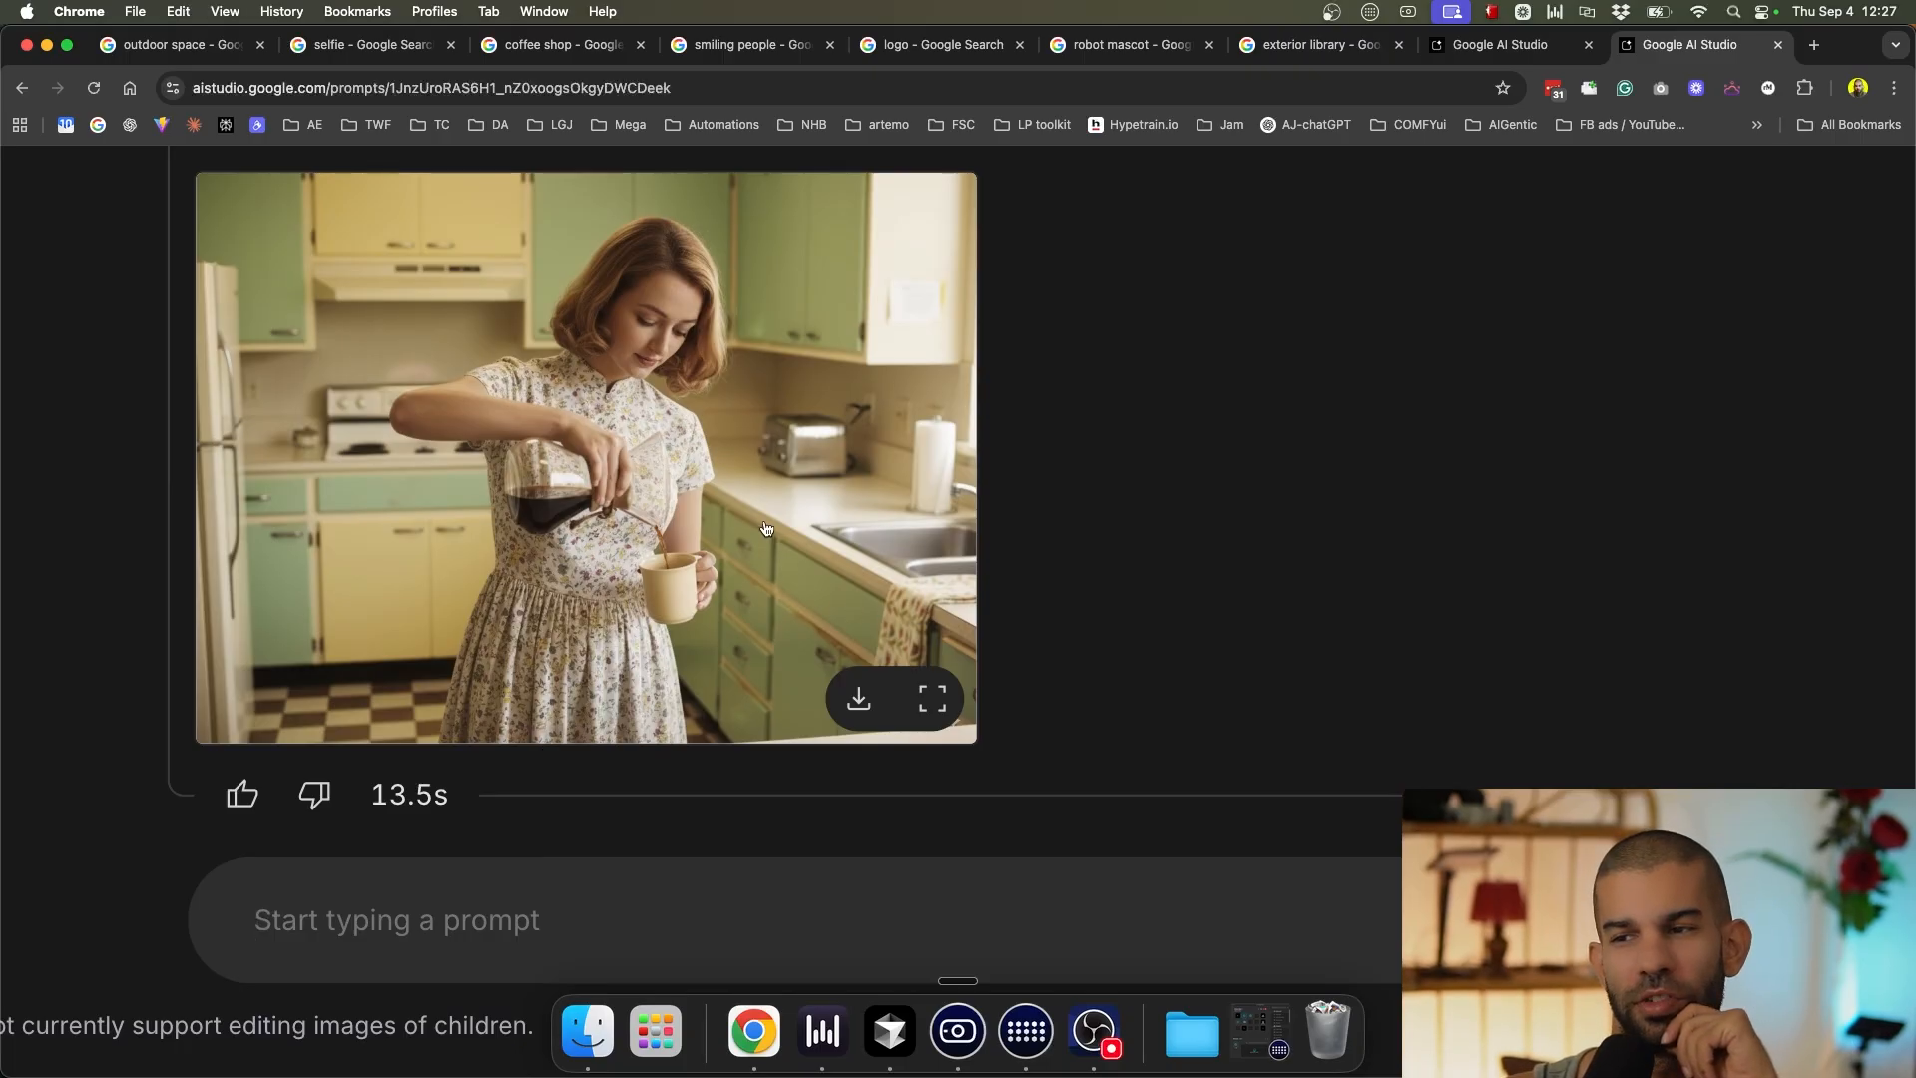
pyautogui.scroll(5, 825, 582)
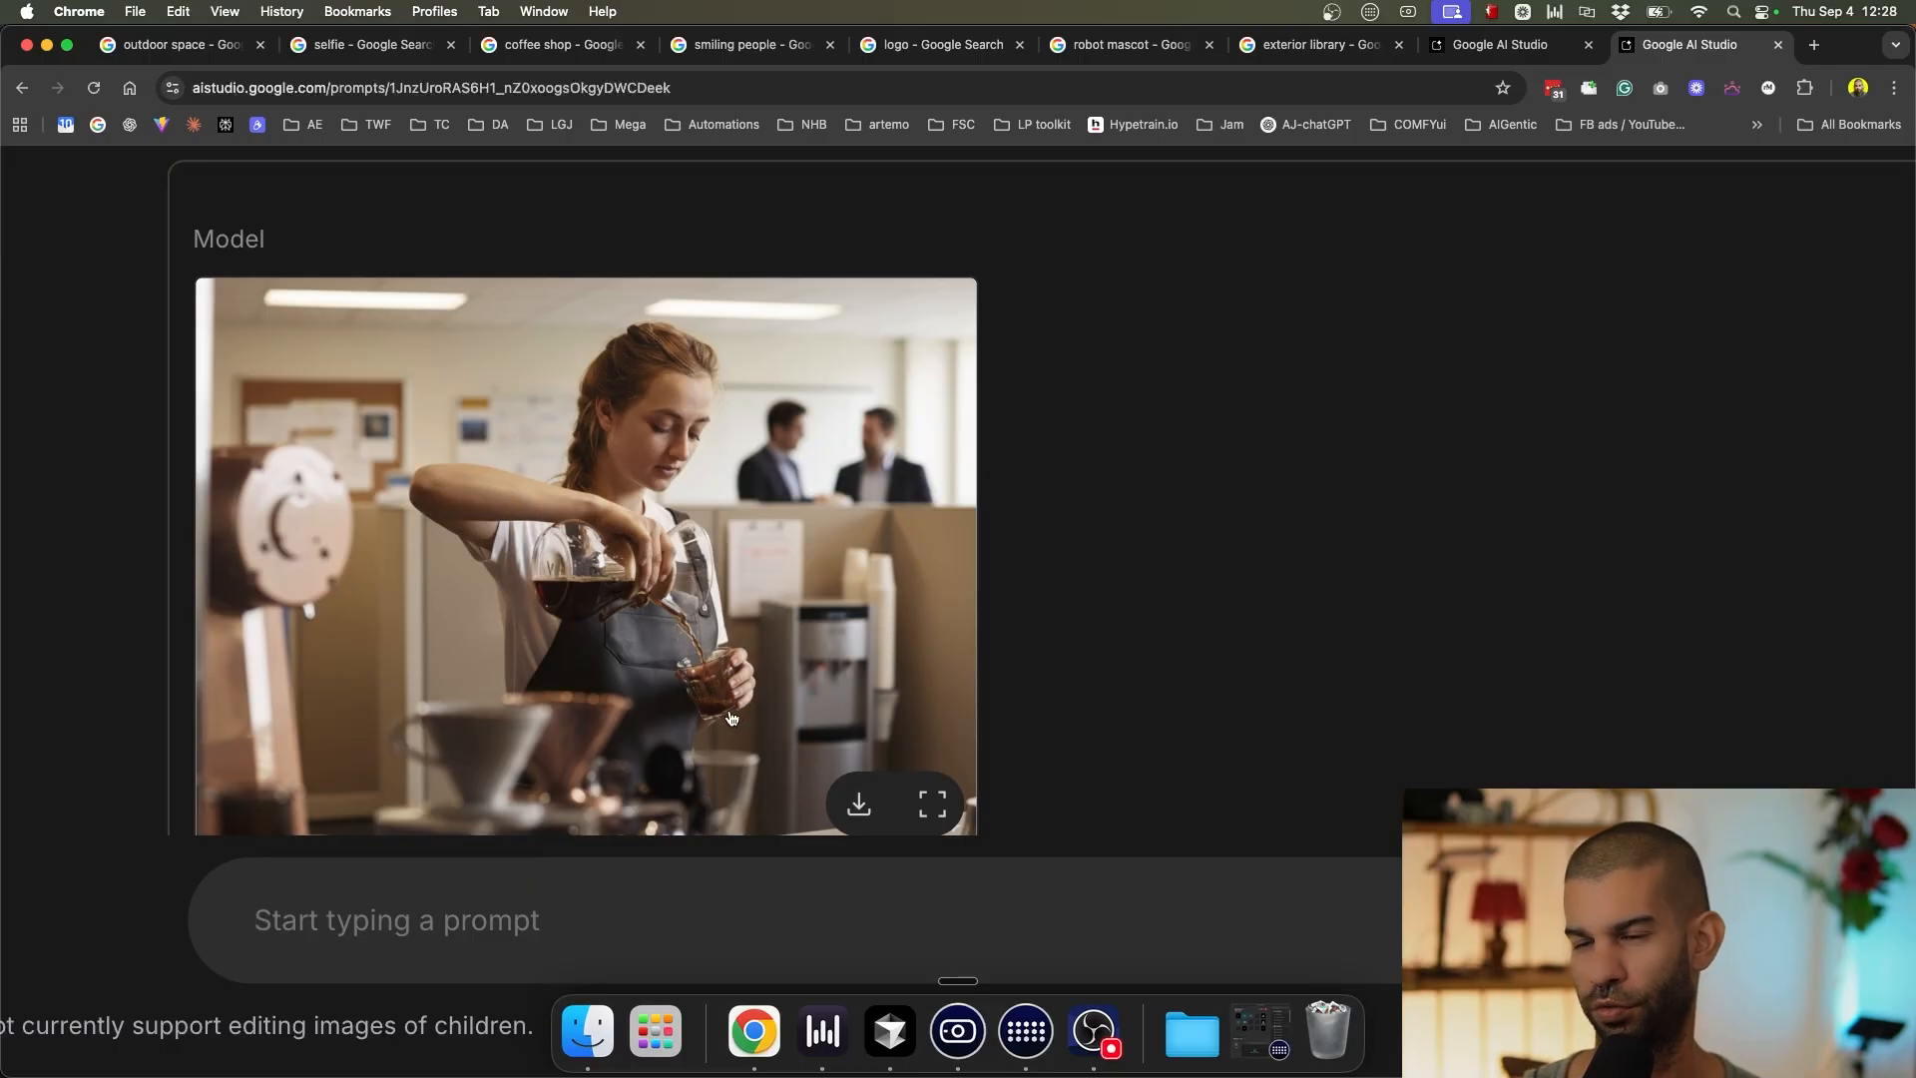
pyautogui.scroll(-5, 731, 717)
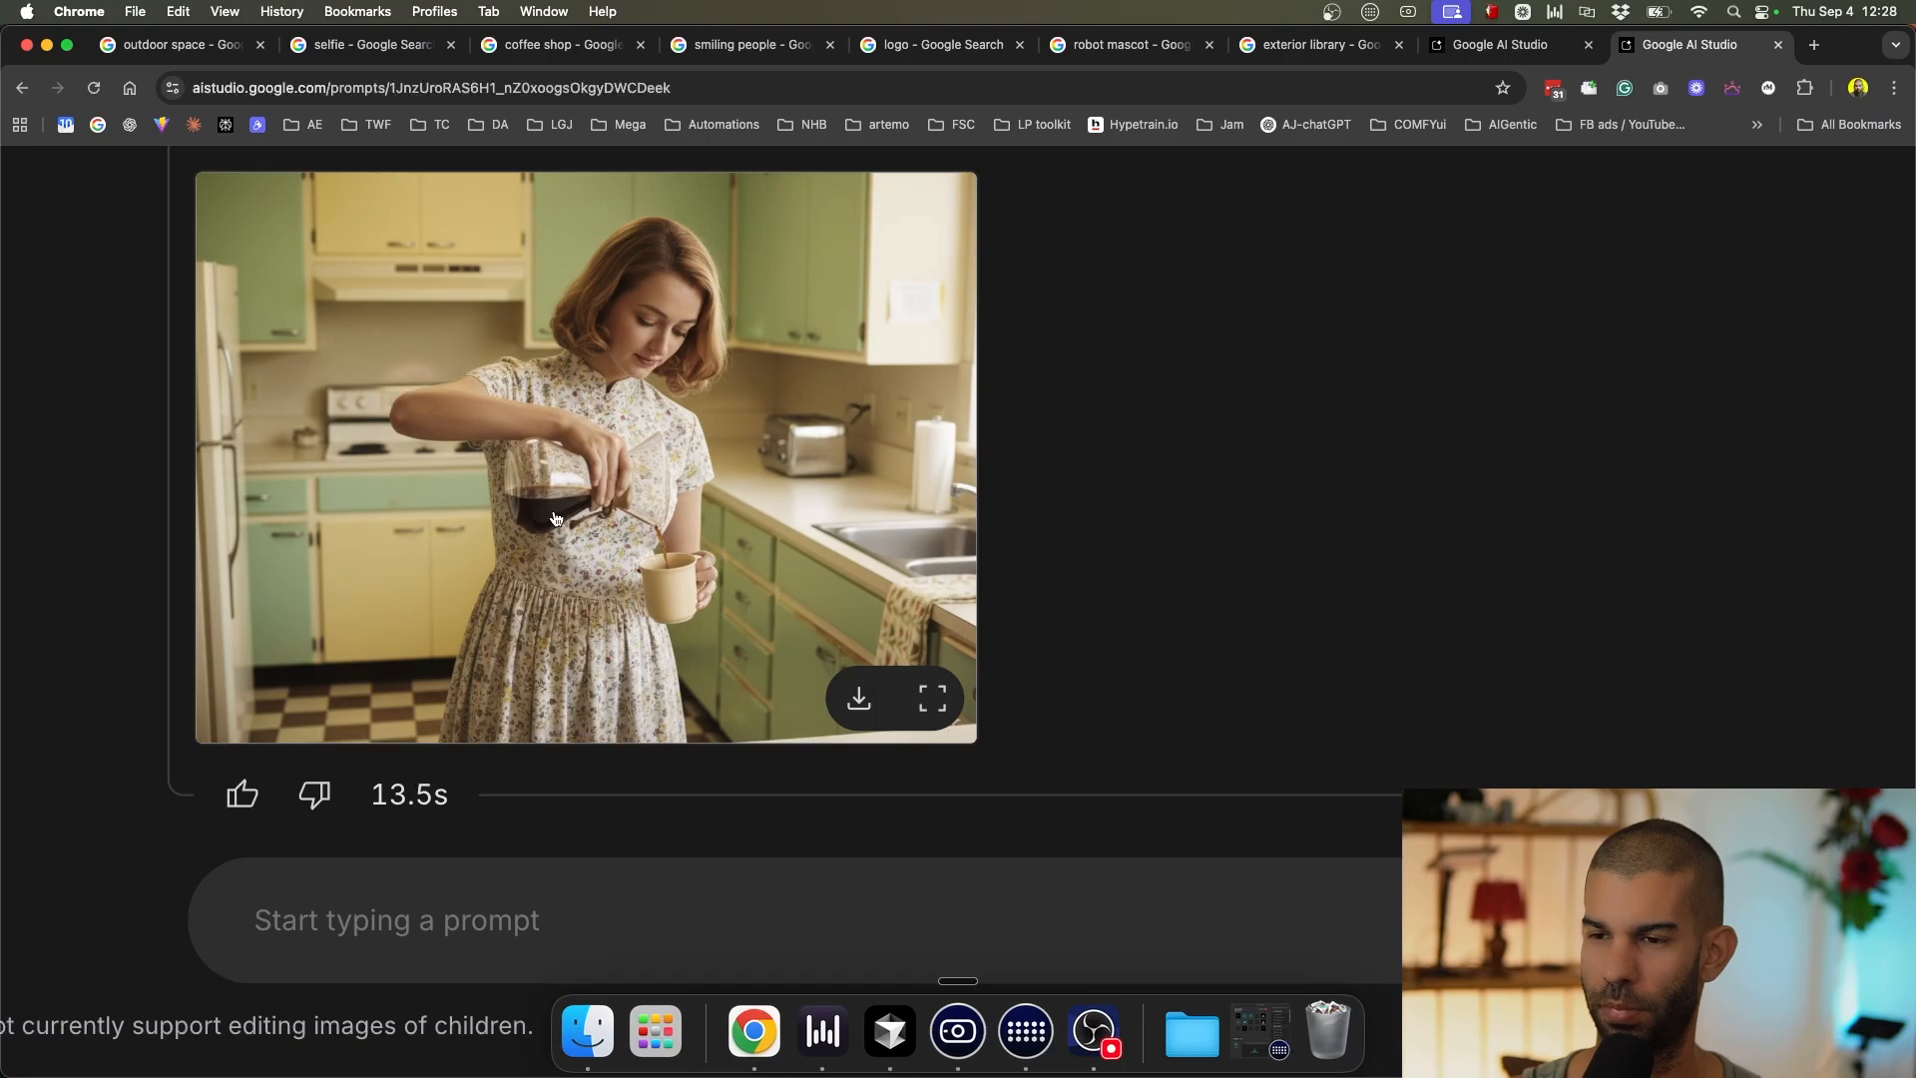
pyautogui.scroll(-5, 556, 518)
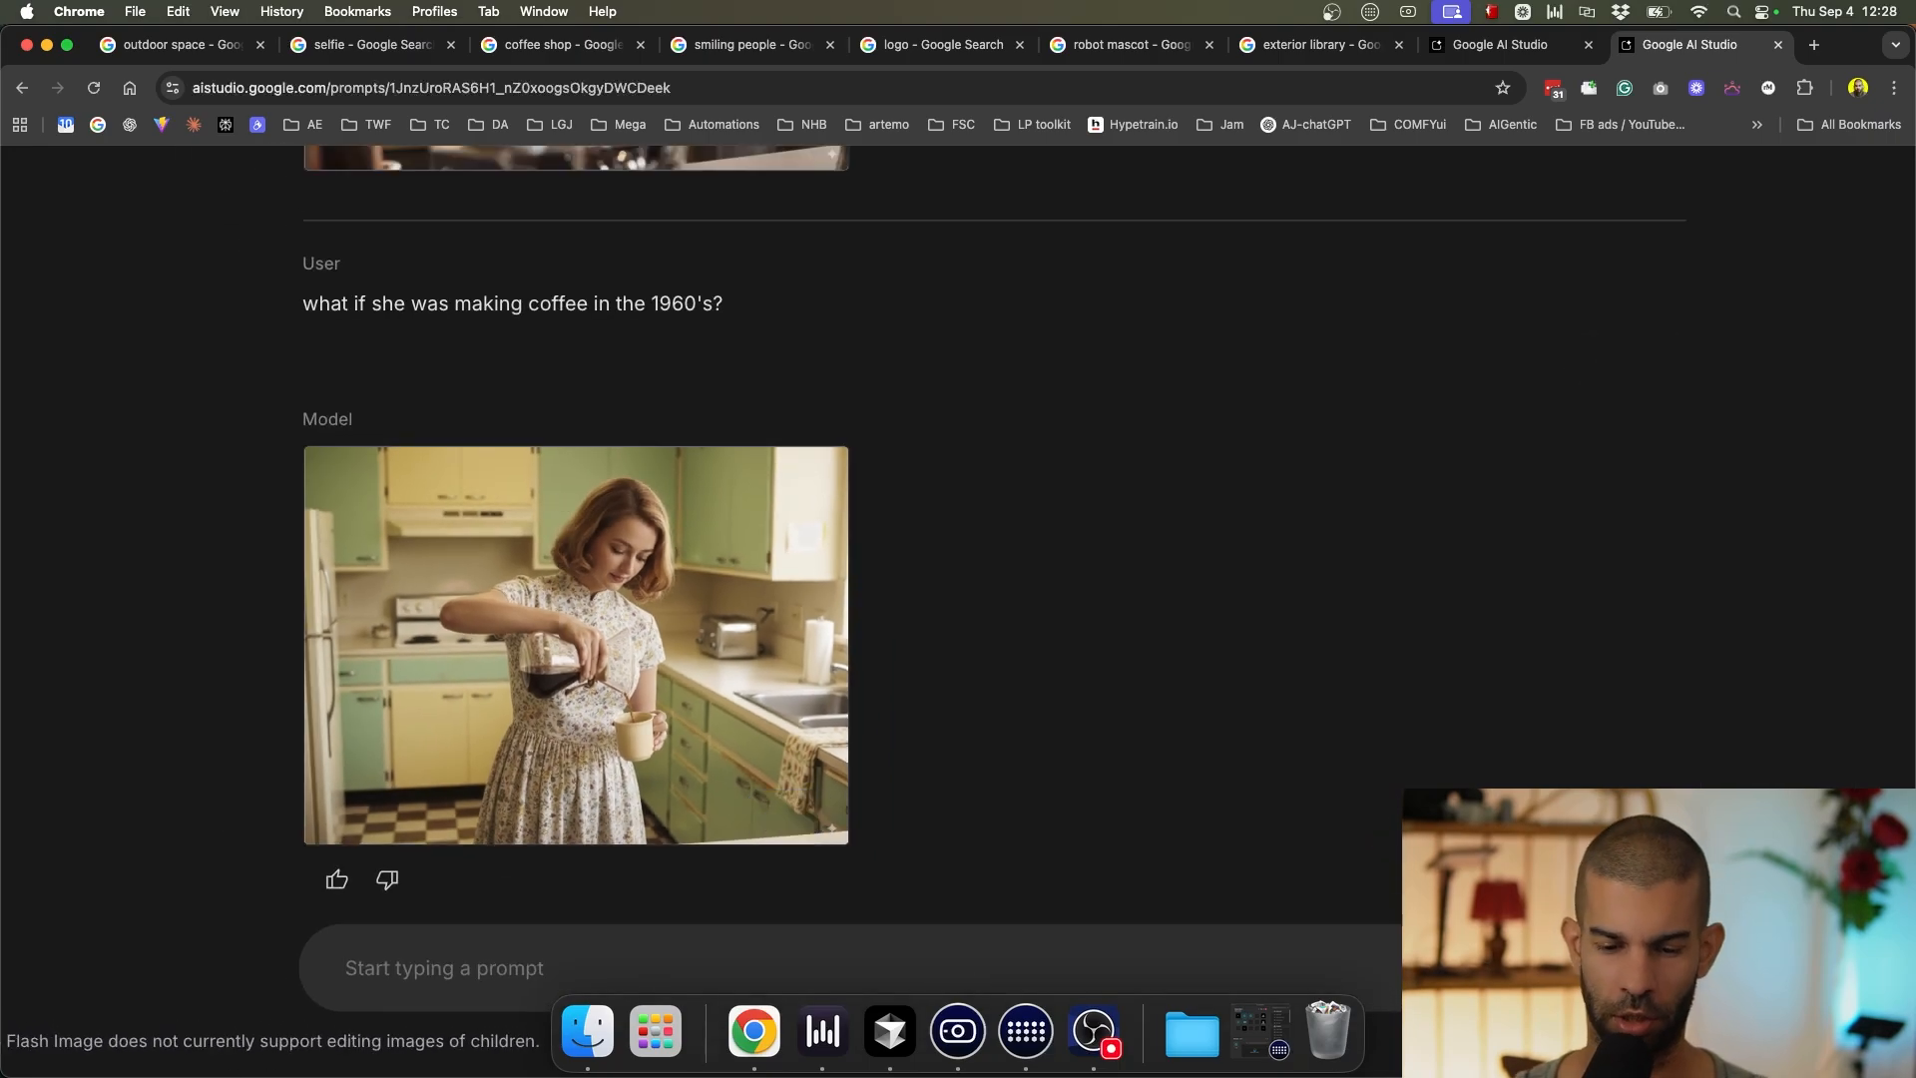
# Browse the smiling people search results and switch them to image results.
pyautogui.press('super+4')
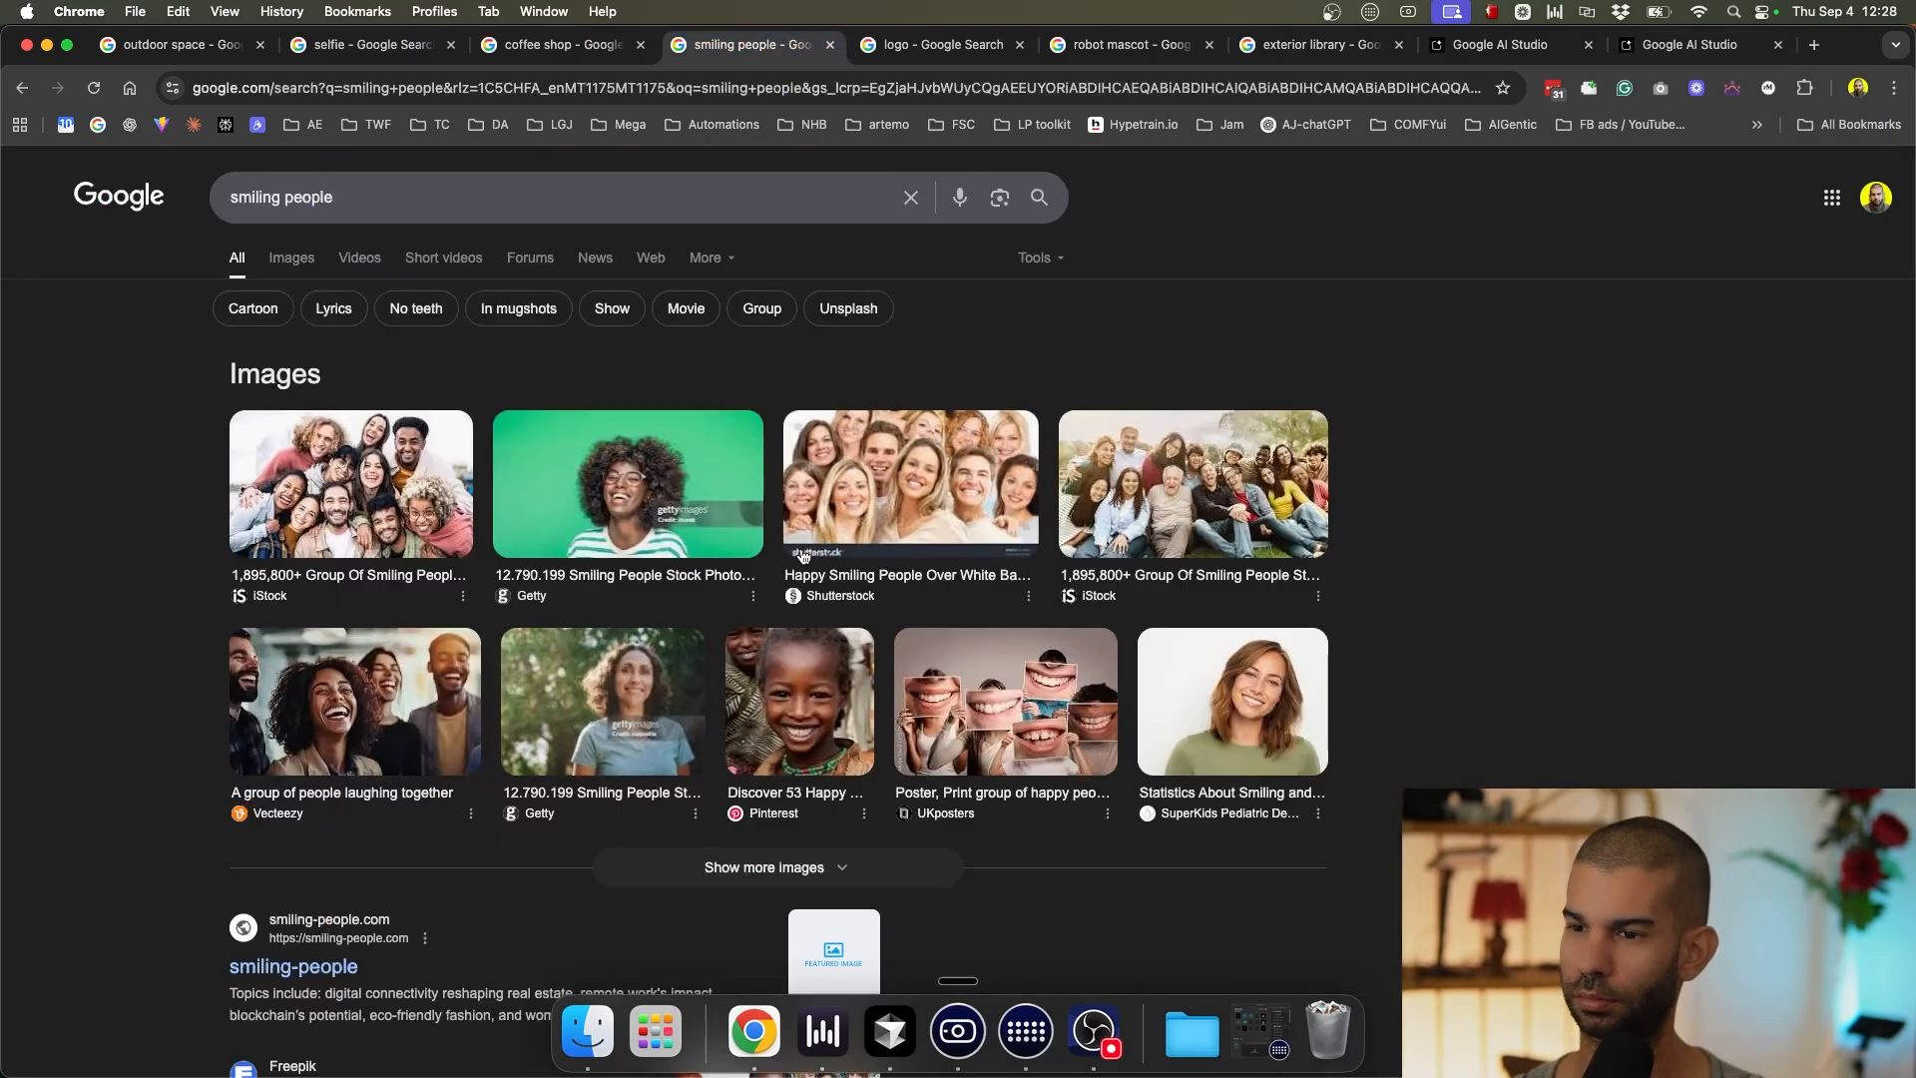
pyautogui.scroll(-3, 591, 521)
pyautogui.scroll(-8, 591, 521)
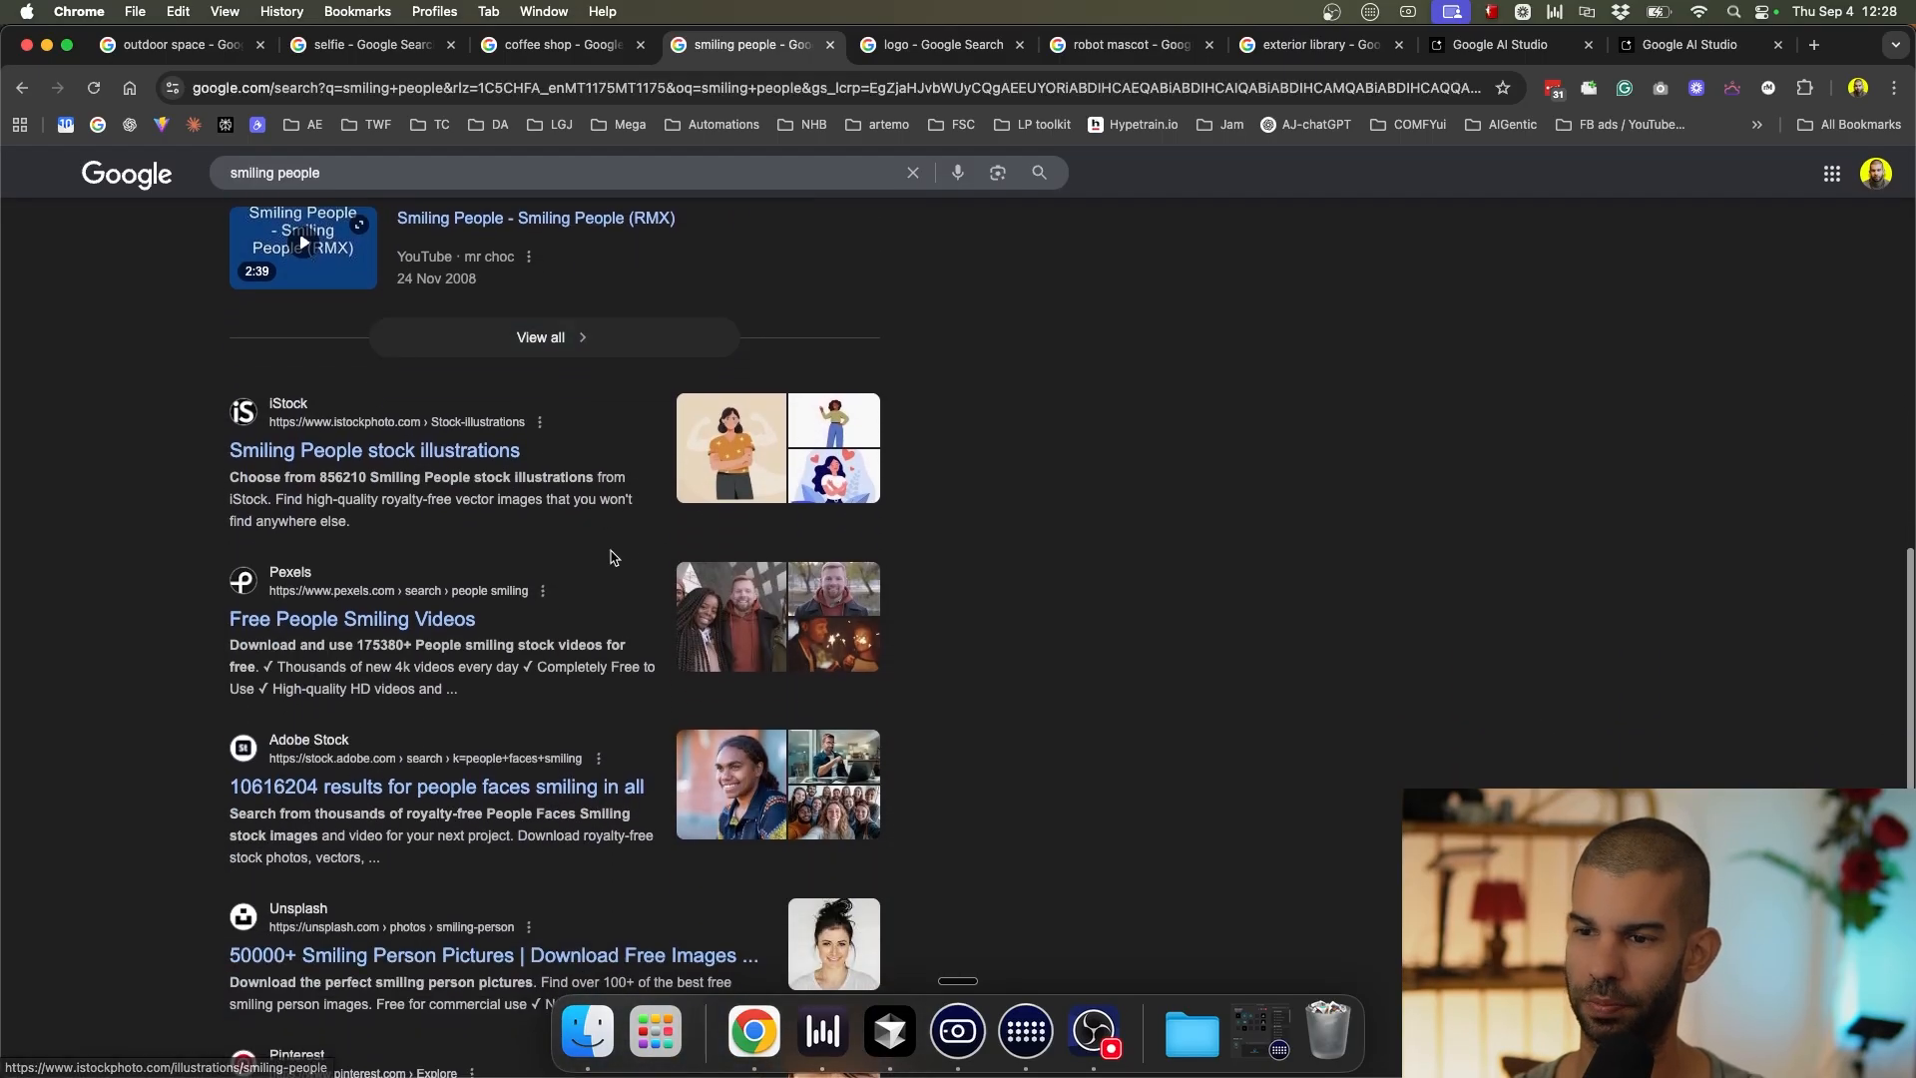
pyautogui.scroll(10, 843, 446)
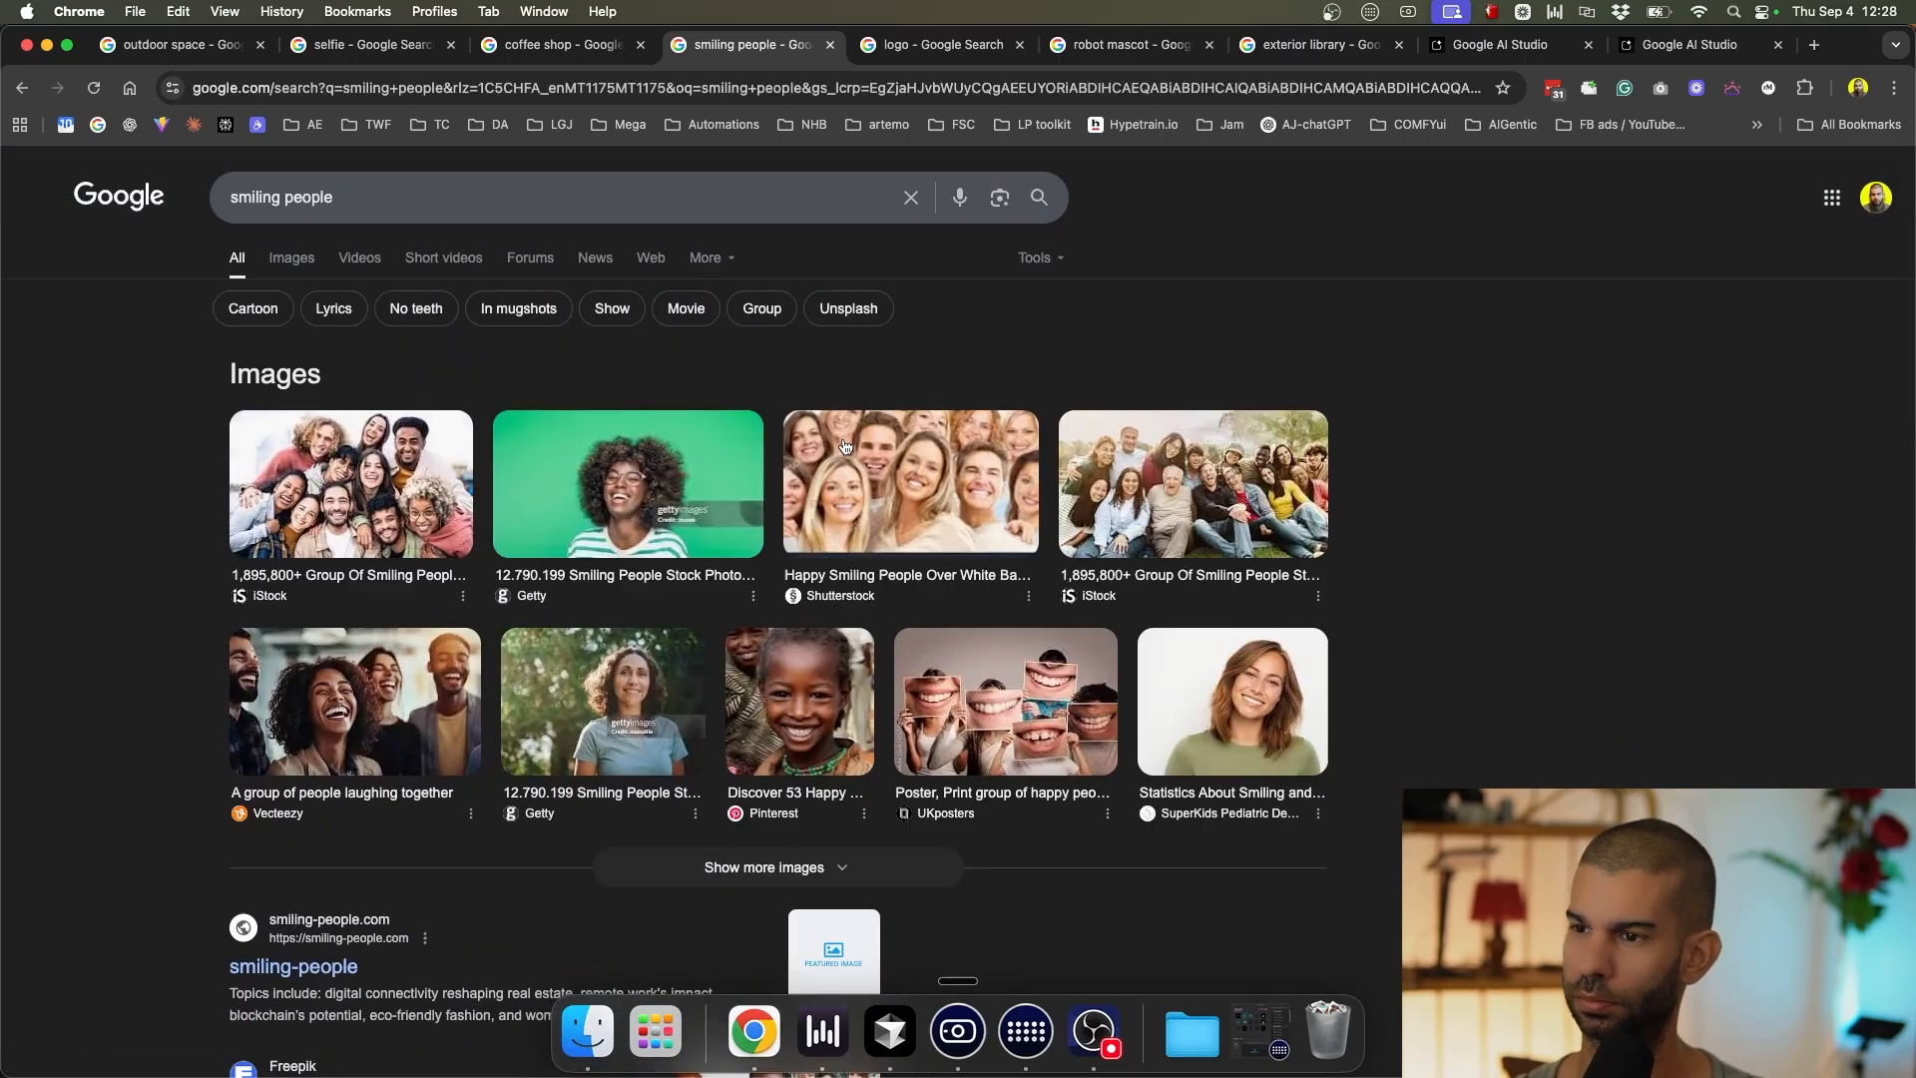
pyautogui.click(292, 260)
pyautogui.scroll(-5, 882, 509)
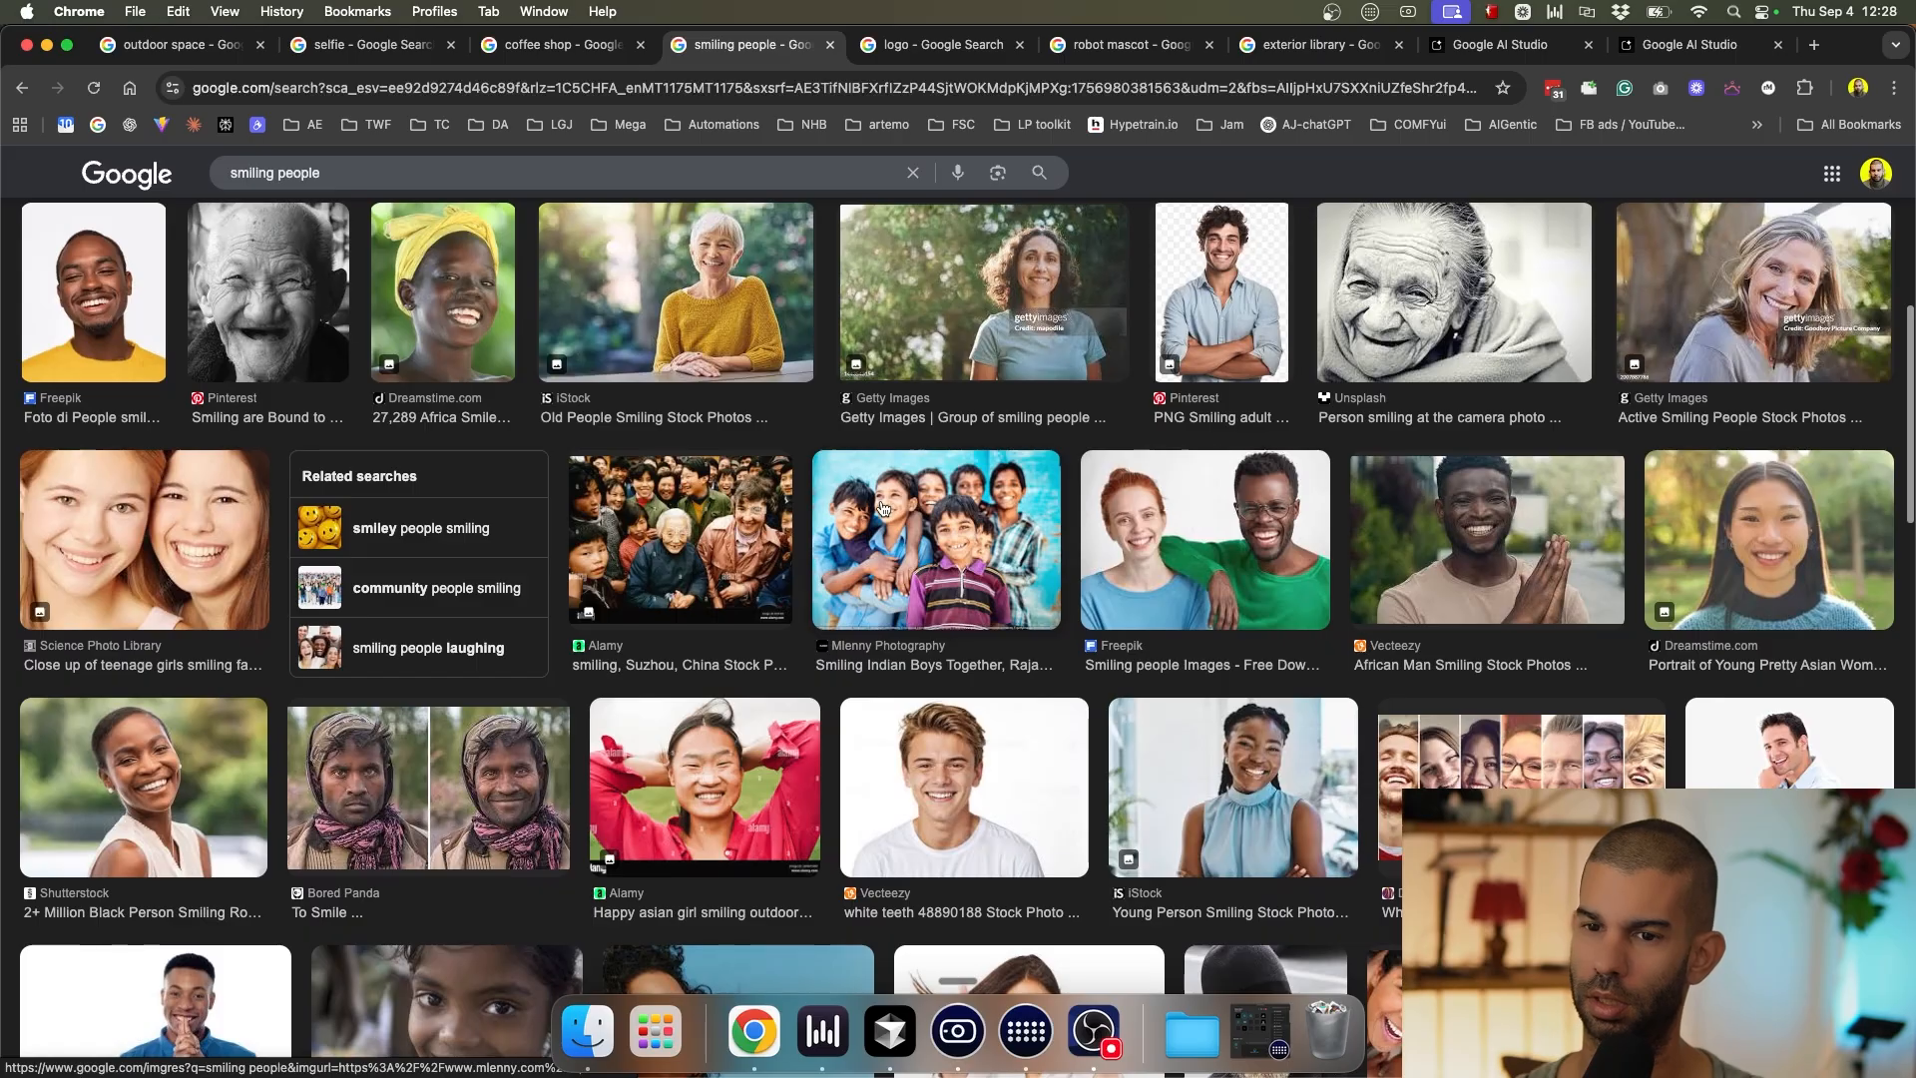
# Find the cut-out photo of the man in the light blue shirt with his hand on his chin and copy the image.
pyautogui.scroll(-1, 882, 509)
pyautogui.click(964, 743)
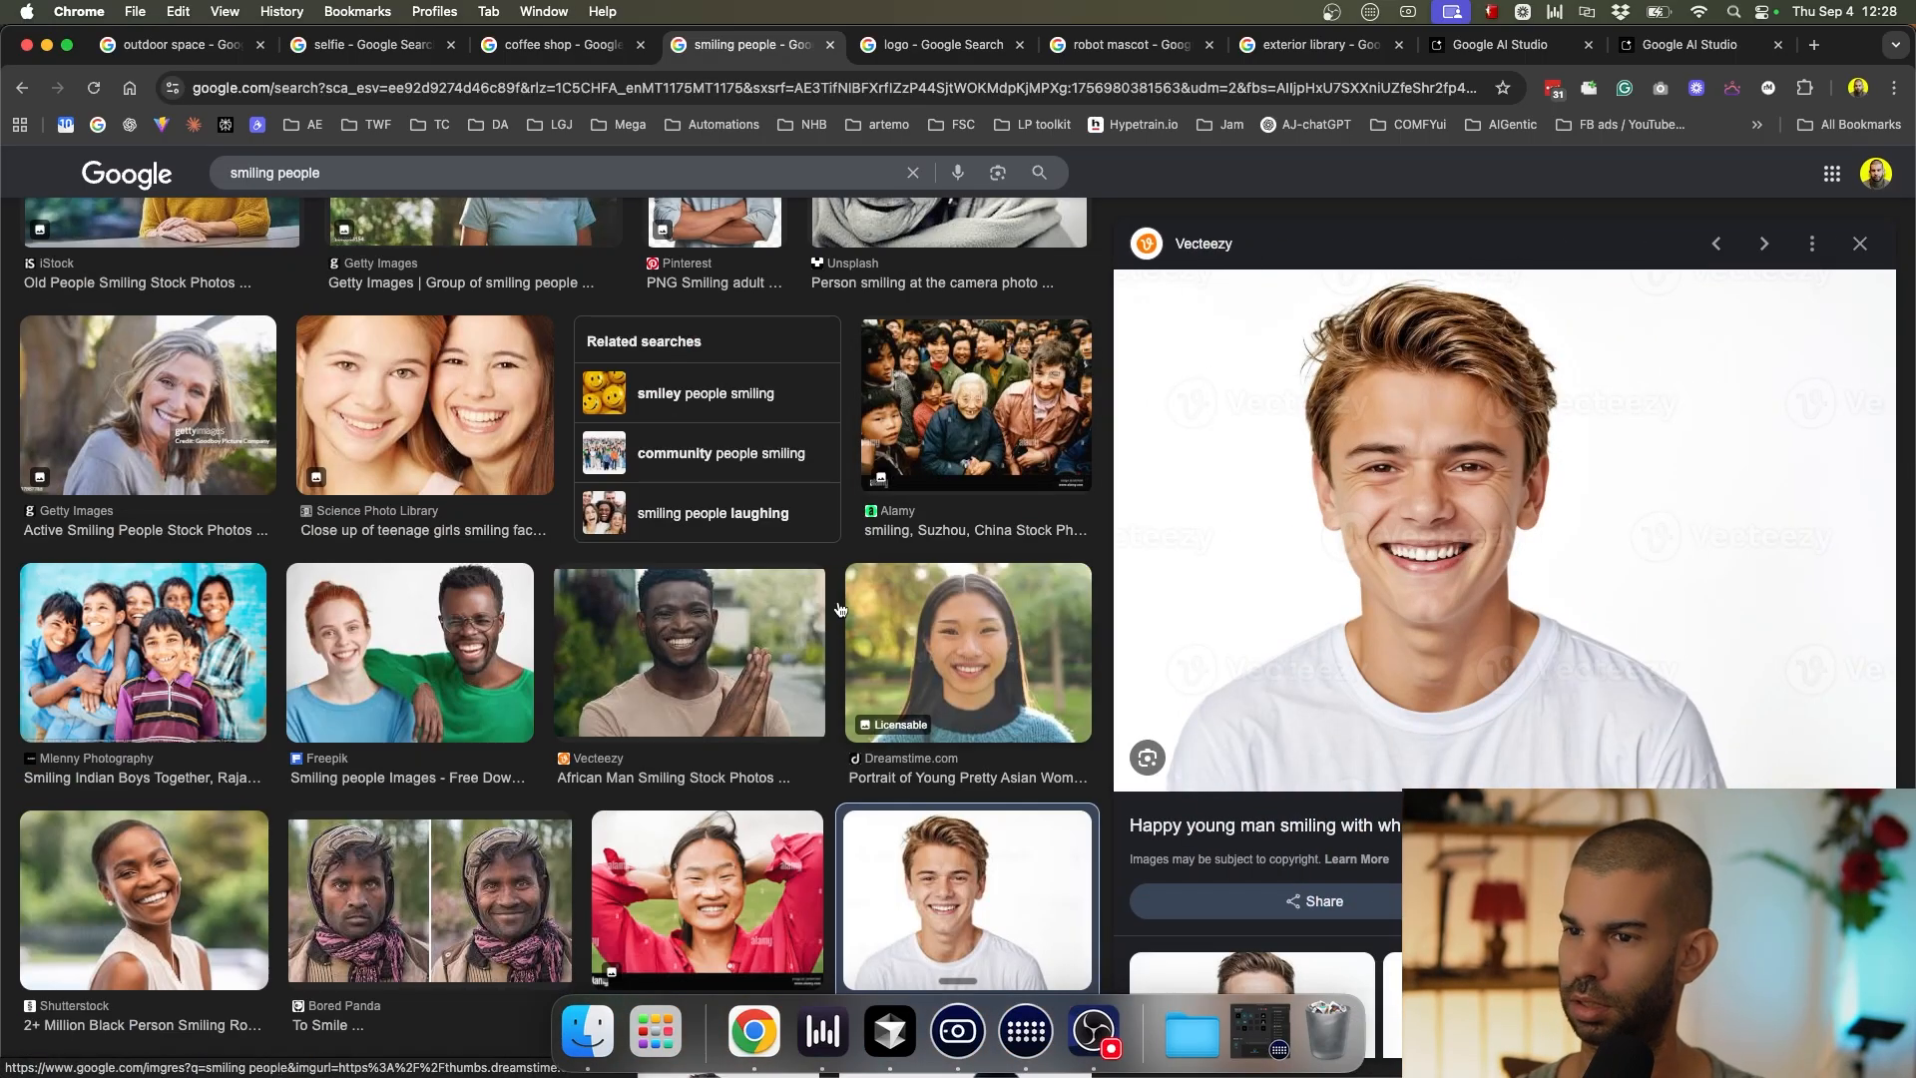
pyautogui.scroll(-5, 658, 589)
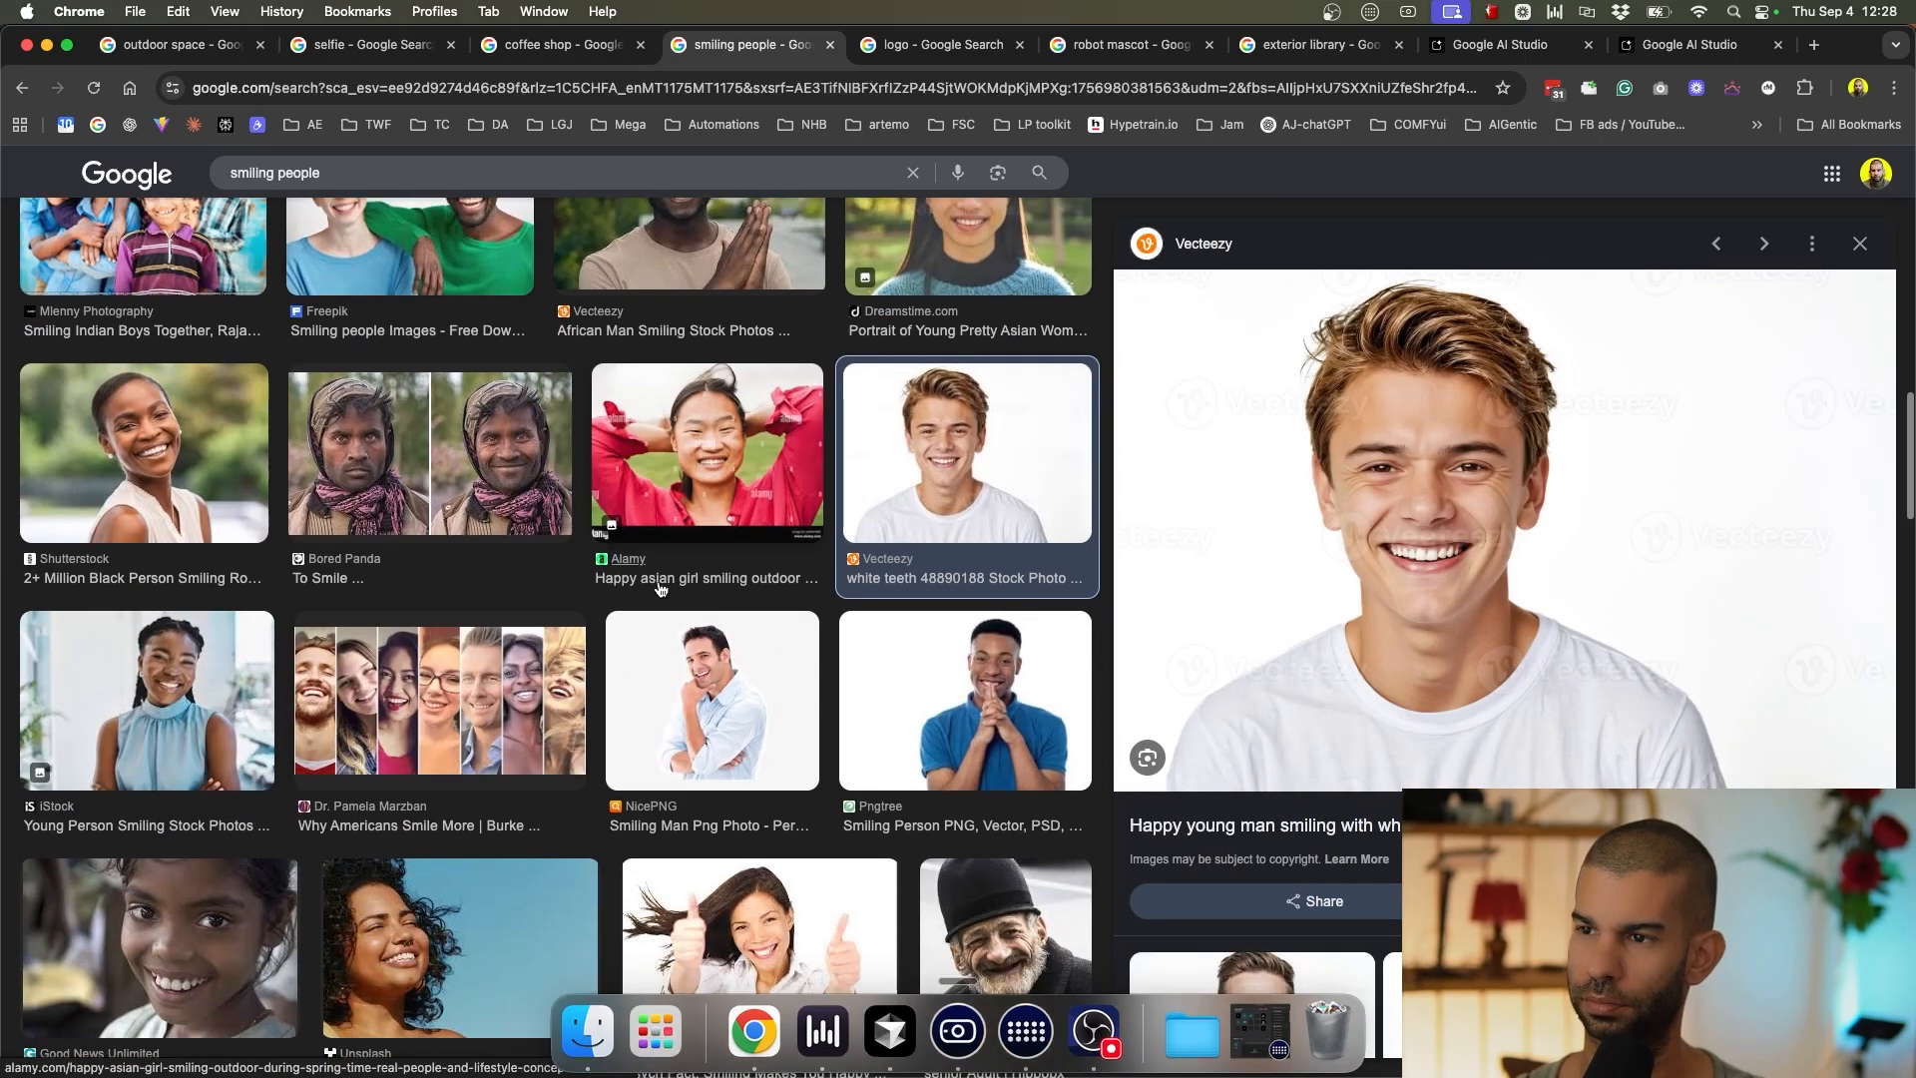
pyautogui.click(701, 698)
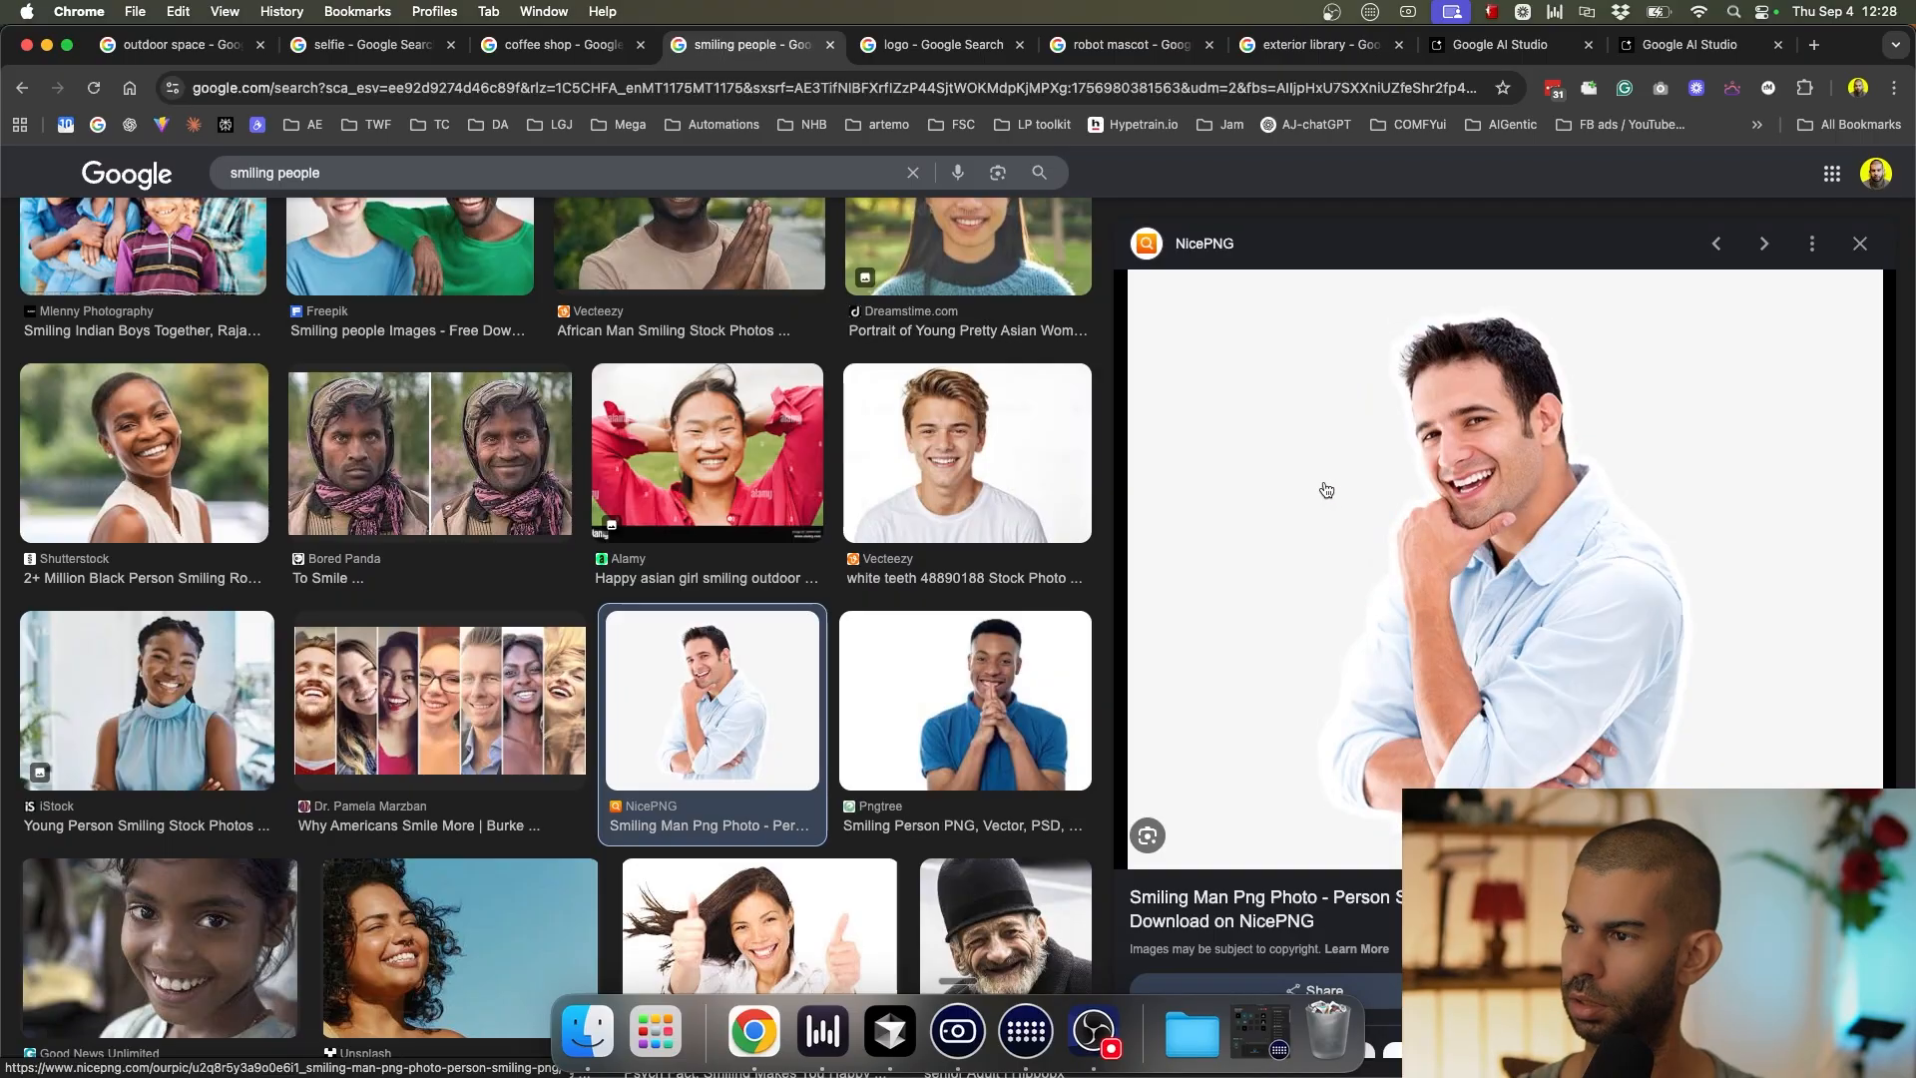
pyautogui.rightClick(1327, 490)
pyautogui.click(1369, 724)
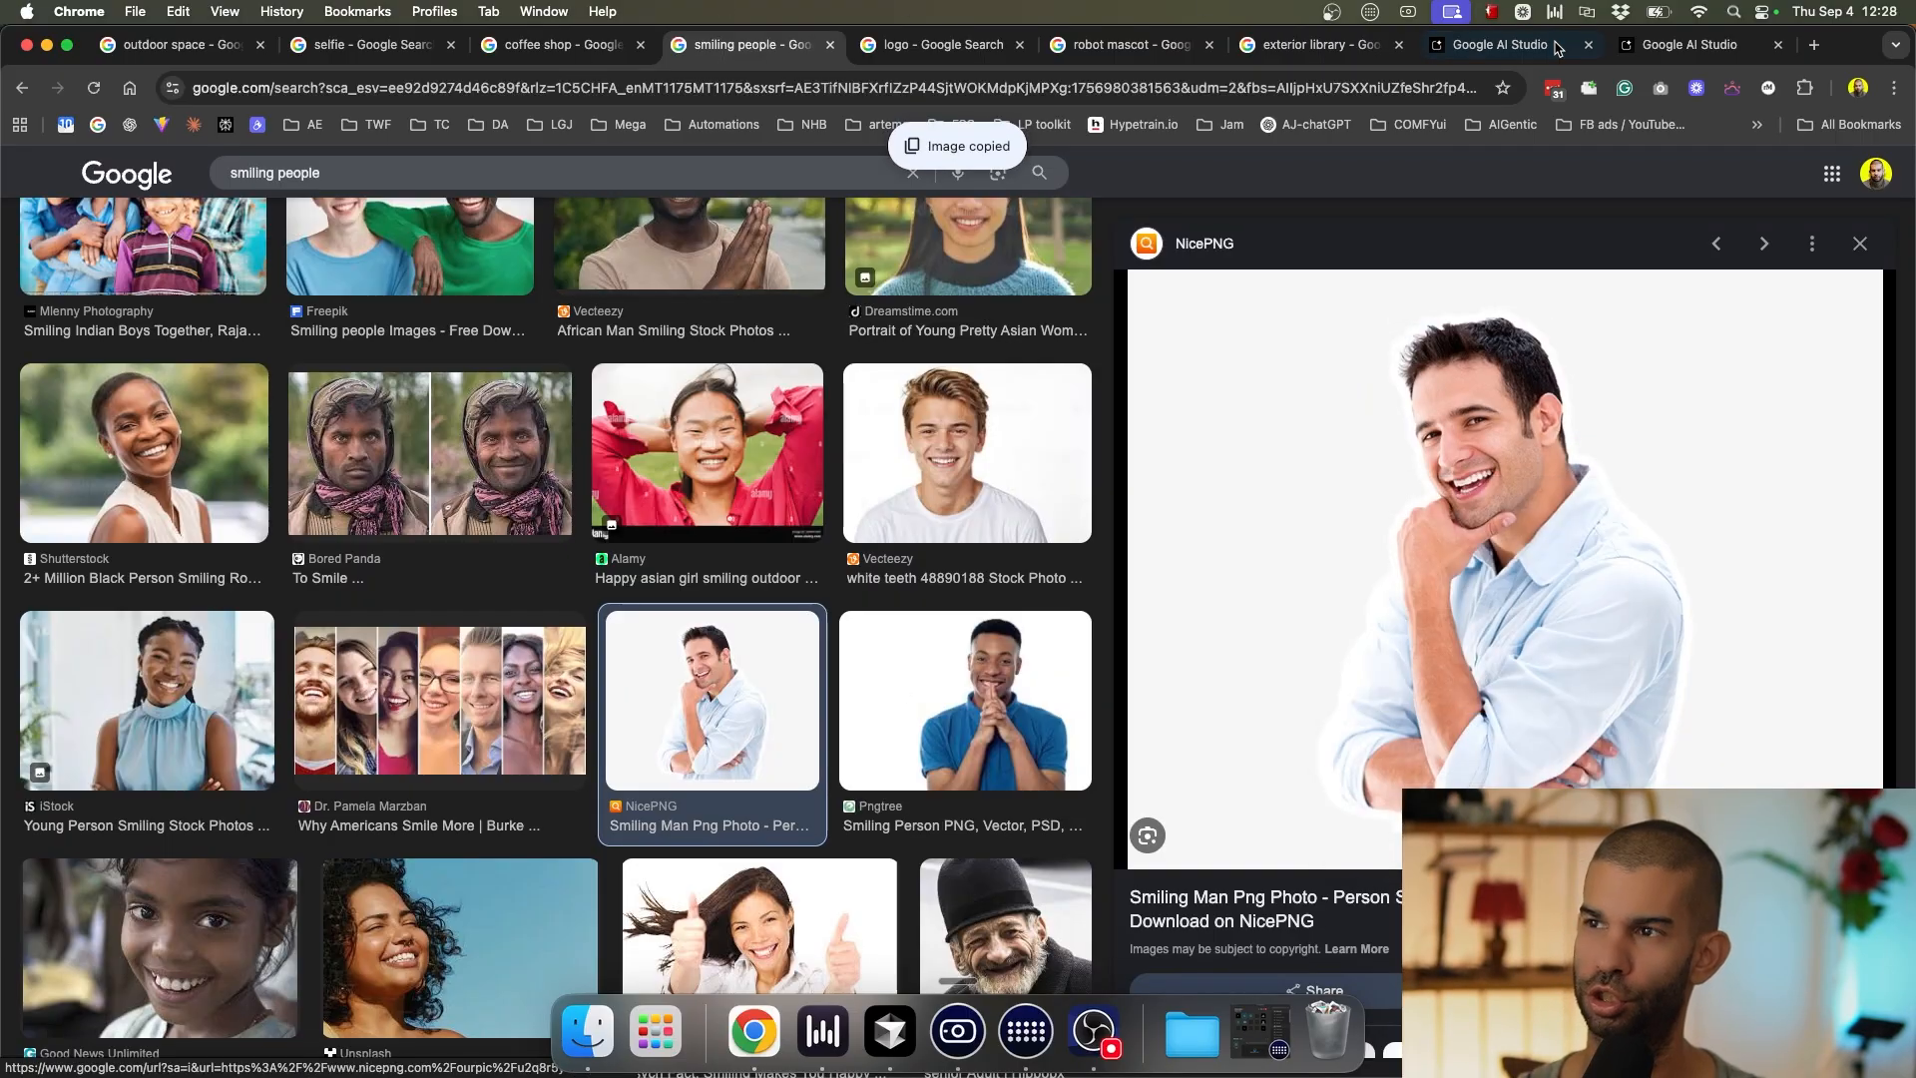
# Start a new chat in Google AI Studio and paste the copied photo of the smiling man into the prompt.
pyautogui.click(1527, 45)
pyautogui.click(36, 178)
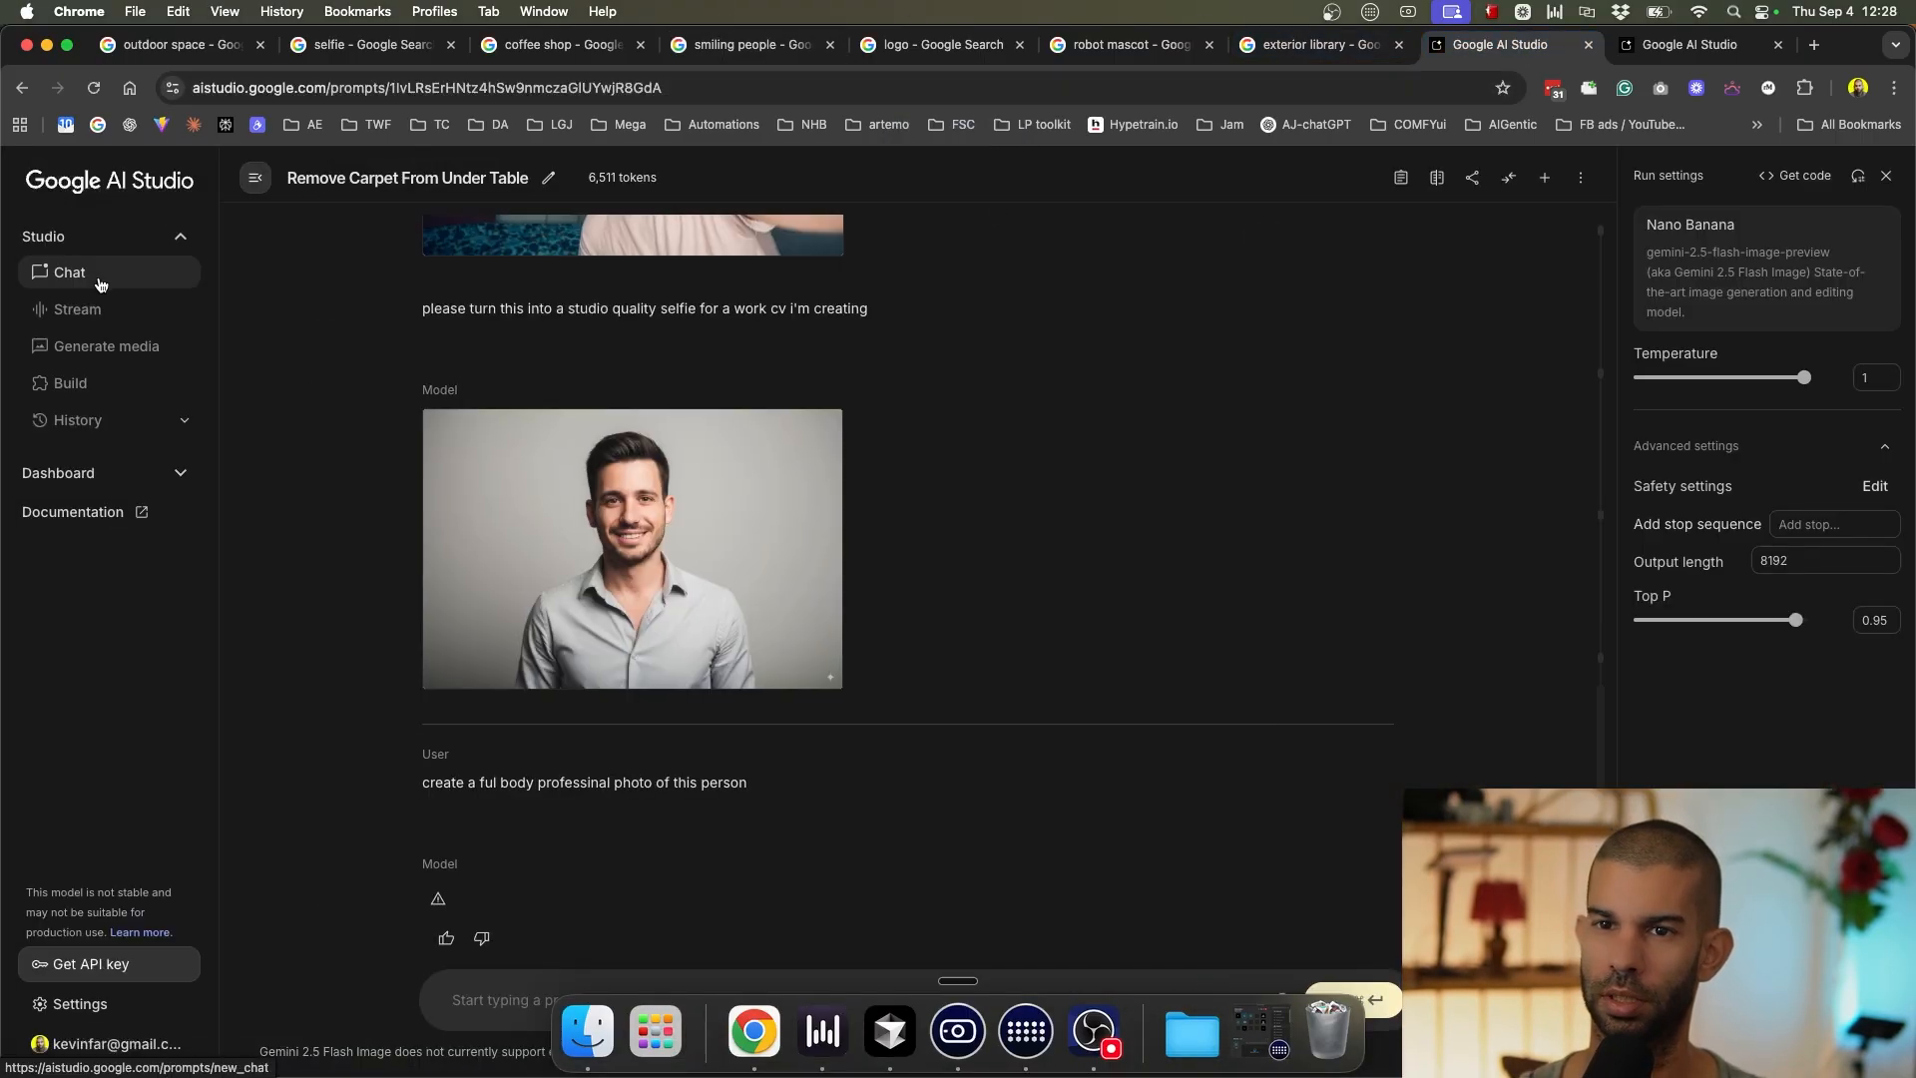
pyautogui.click(99, 285)
pyautogui.click(685, 539)
pyautogui.press('super+v')
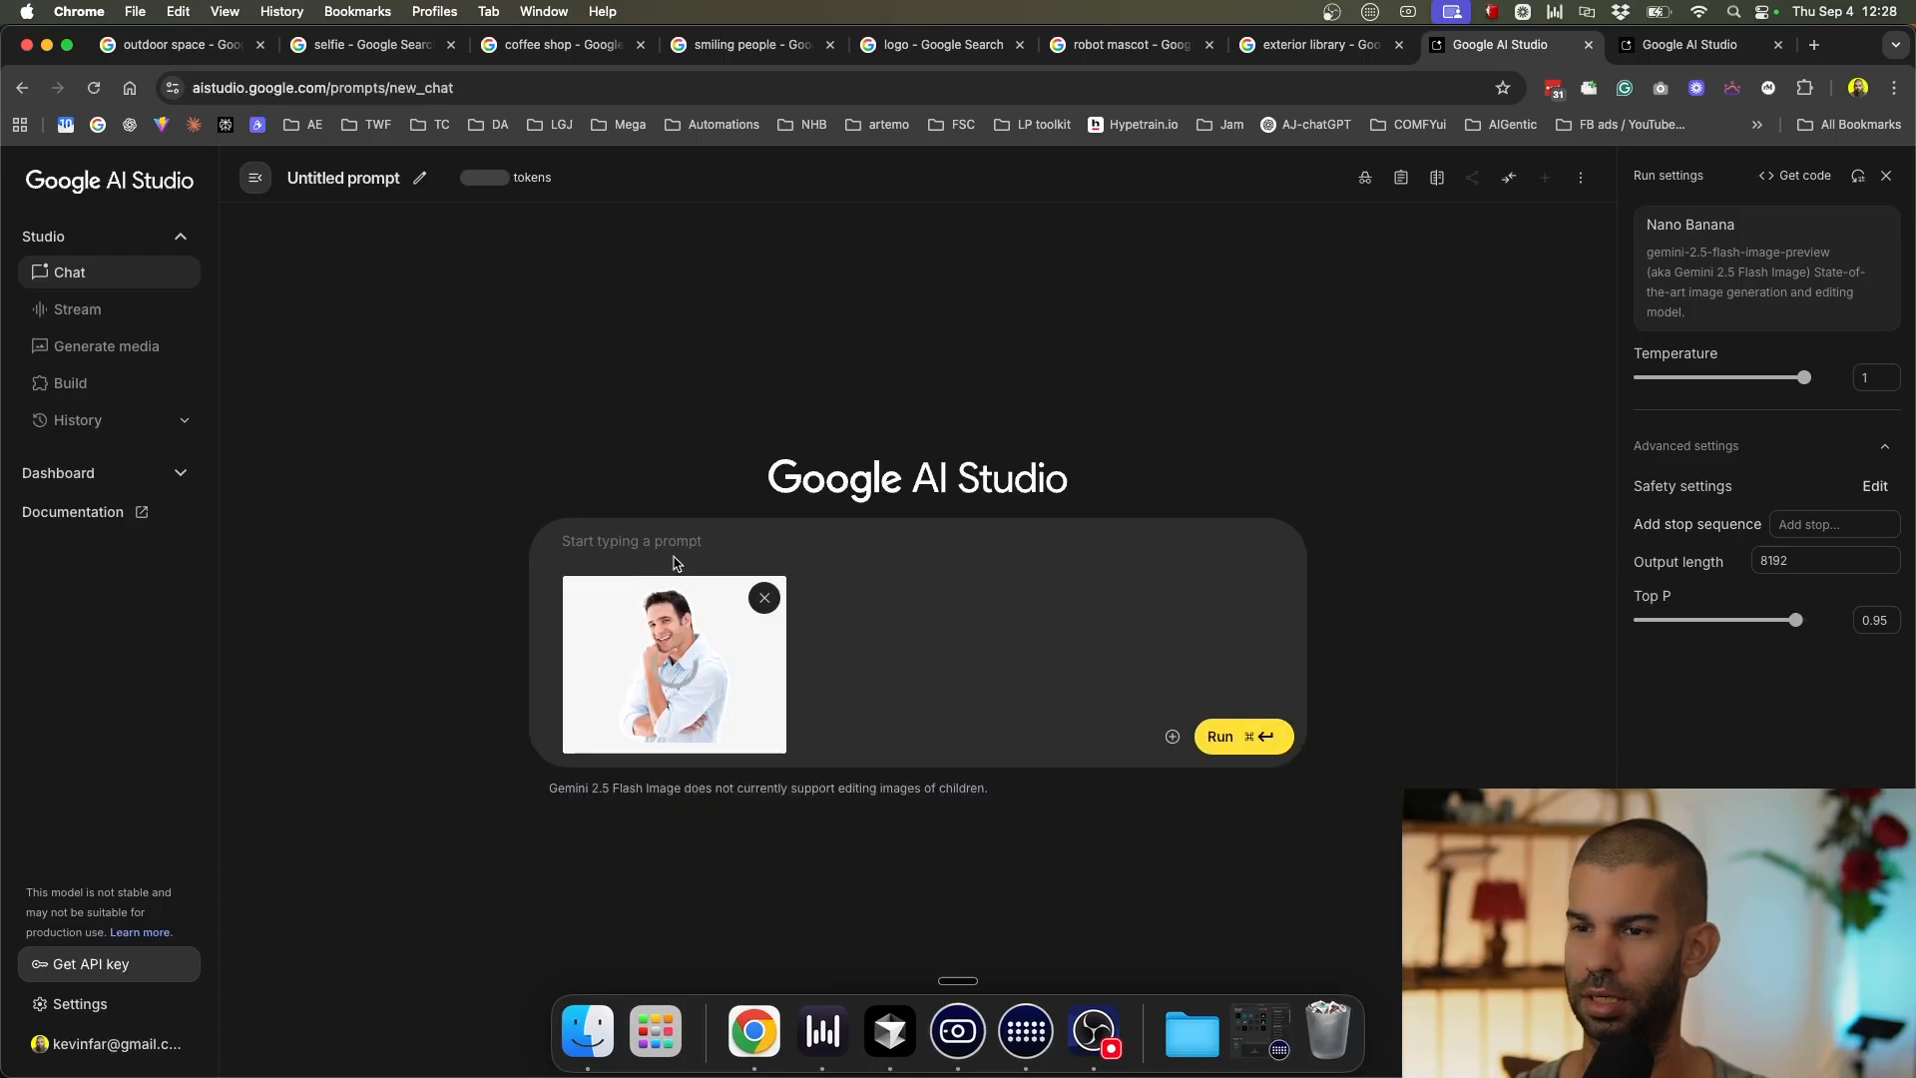
# Run the prompt "what would he look like in the 1801? same pose, just imagine the scene not today but in 1801".
pyautogui.write('what would he look like in the 1')
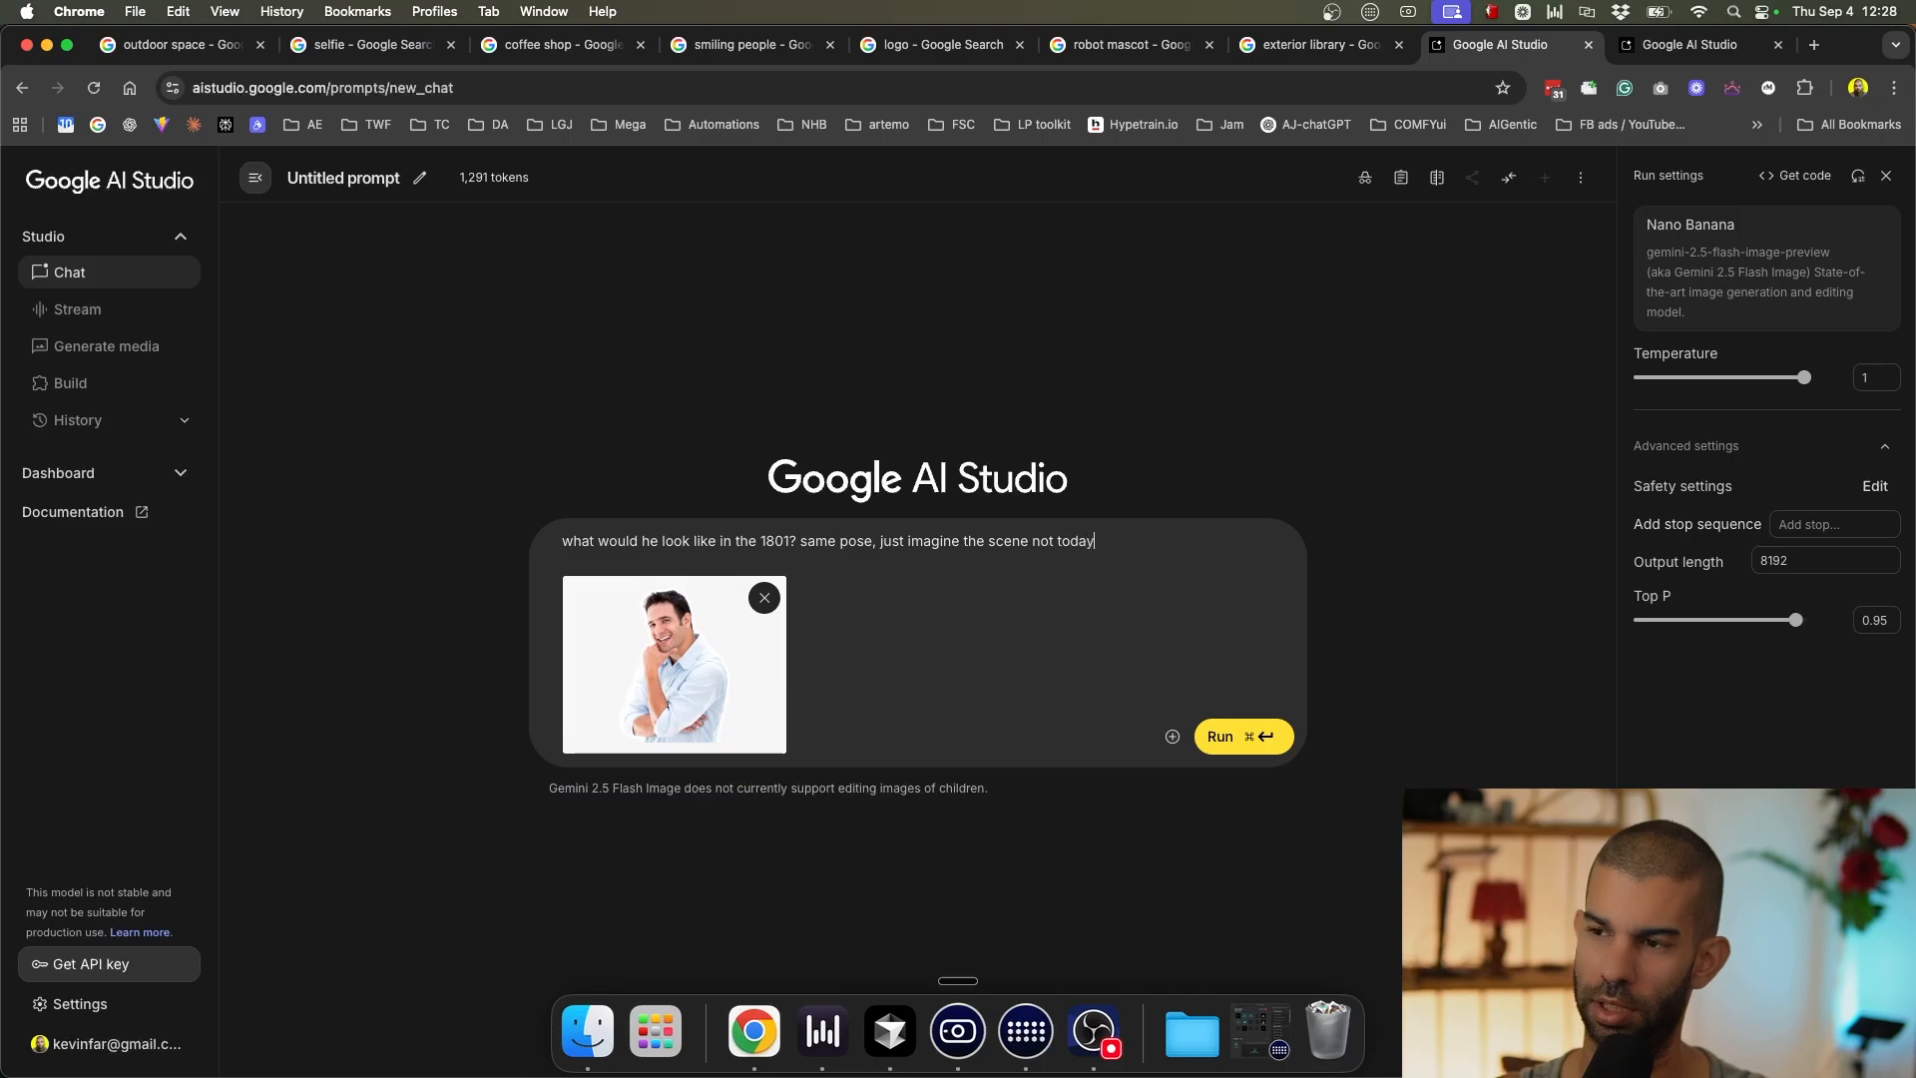
pyautogui.write('801')
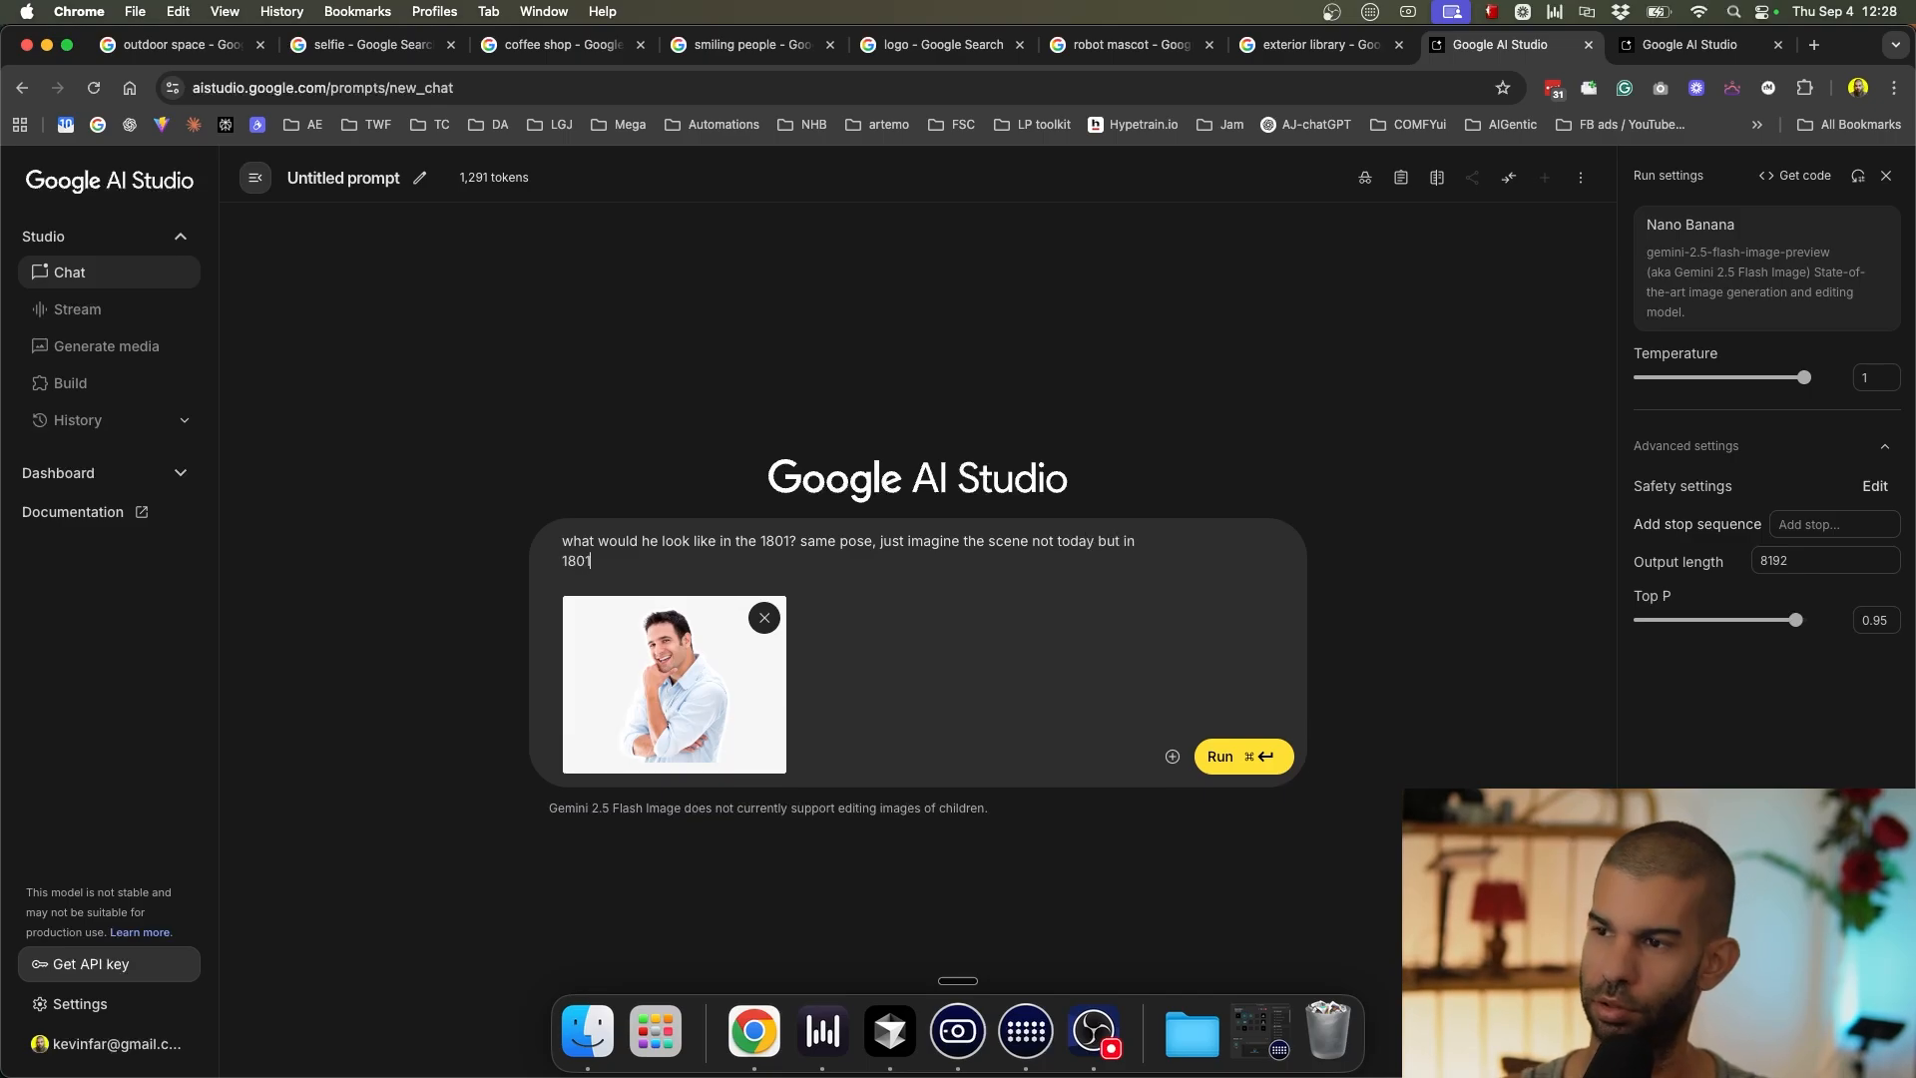
pyautogui.press('super+Return')
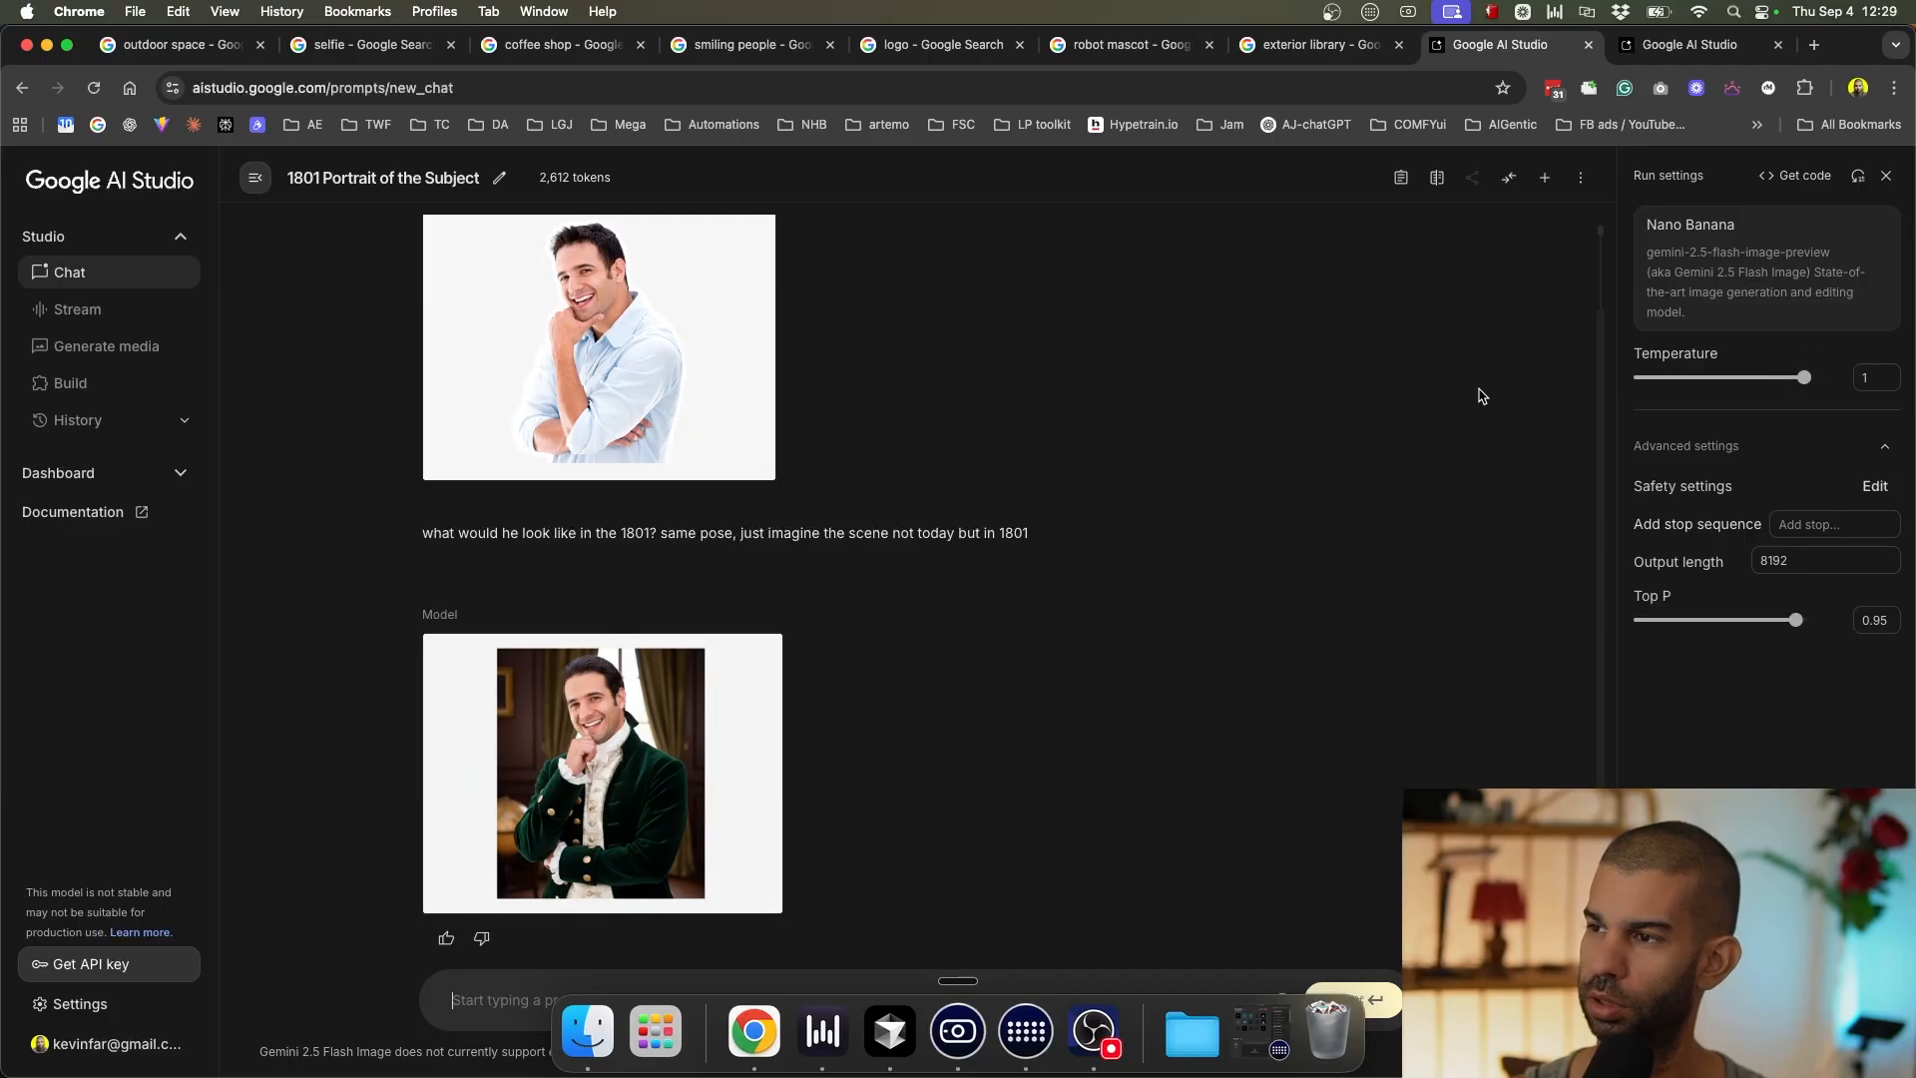
# Compare the generated 1801 portrait with the original photo of the man, enlarging each one.
pyautogui.click(642, 746)
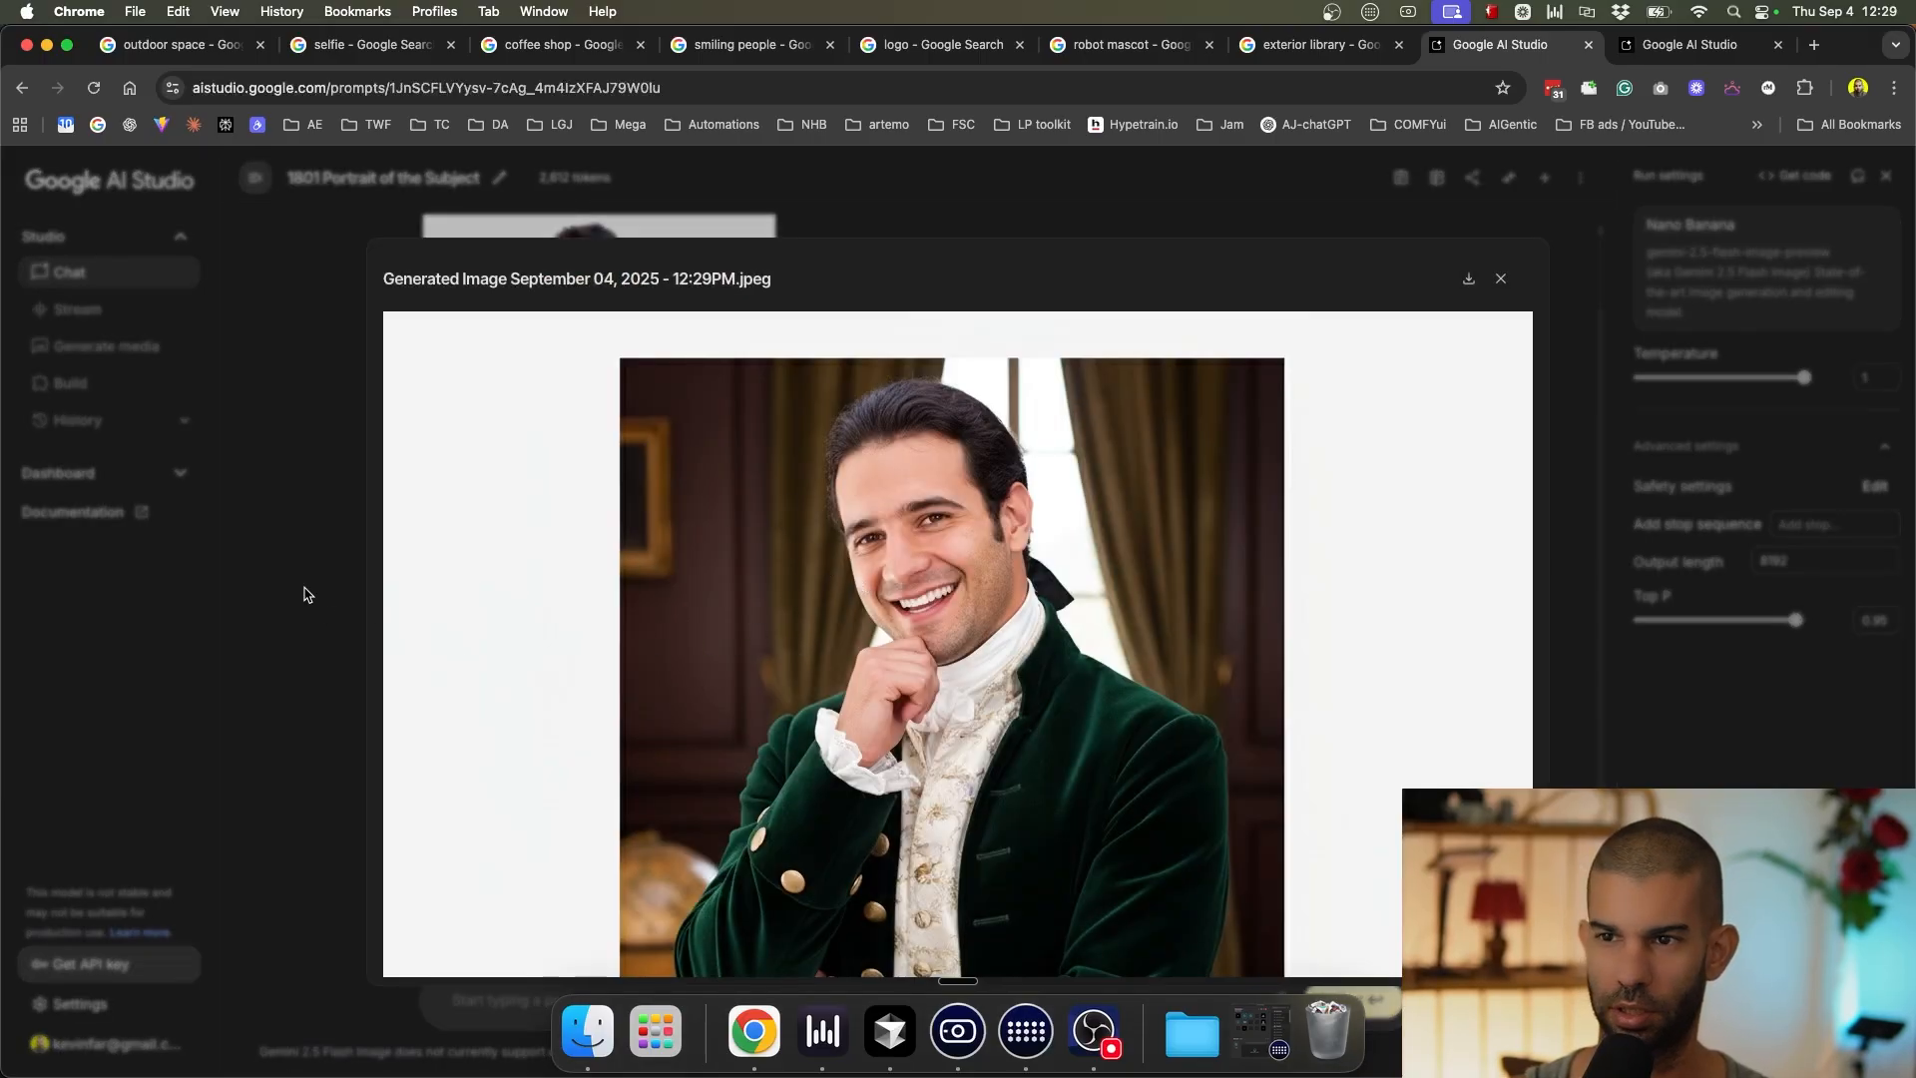
pyautogui.click(249, 603)
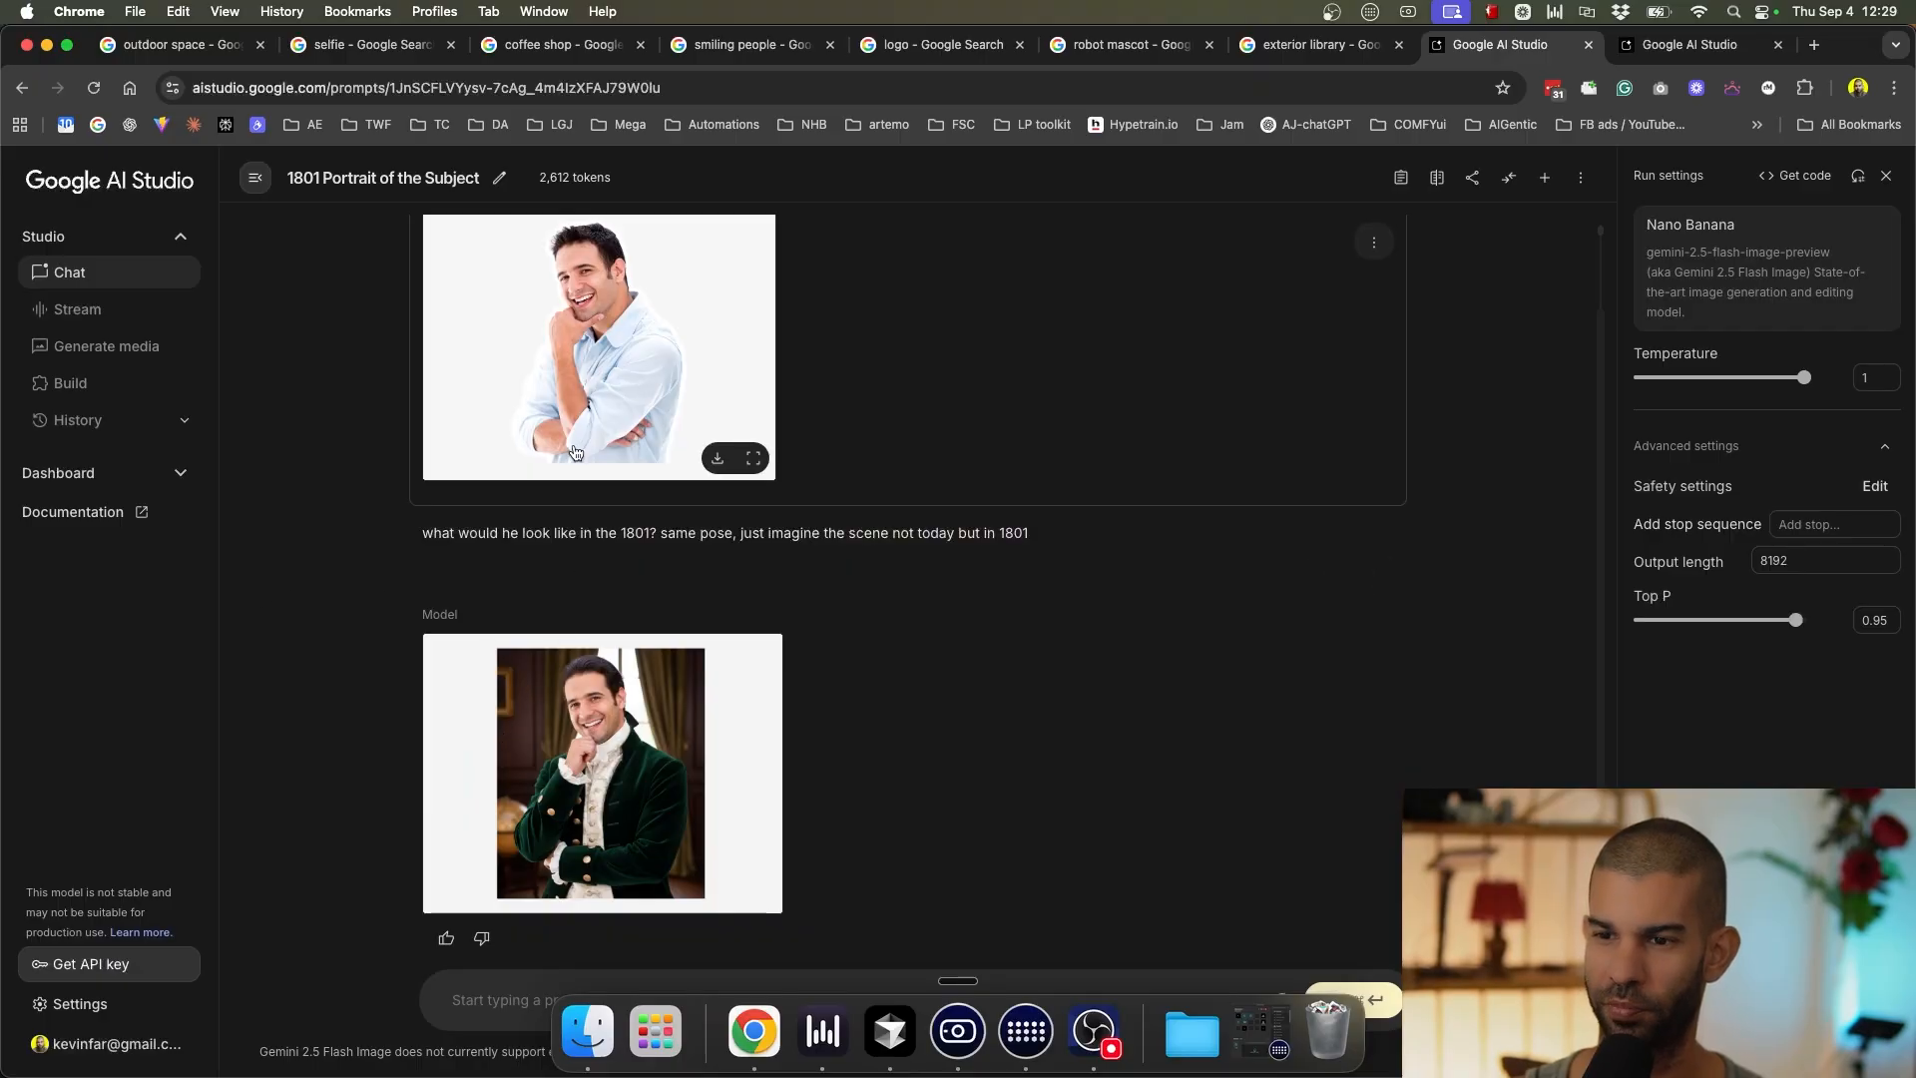
pyautogui.click(638, 759)
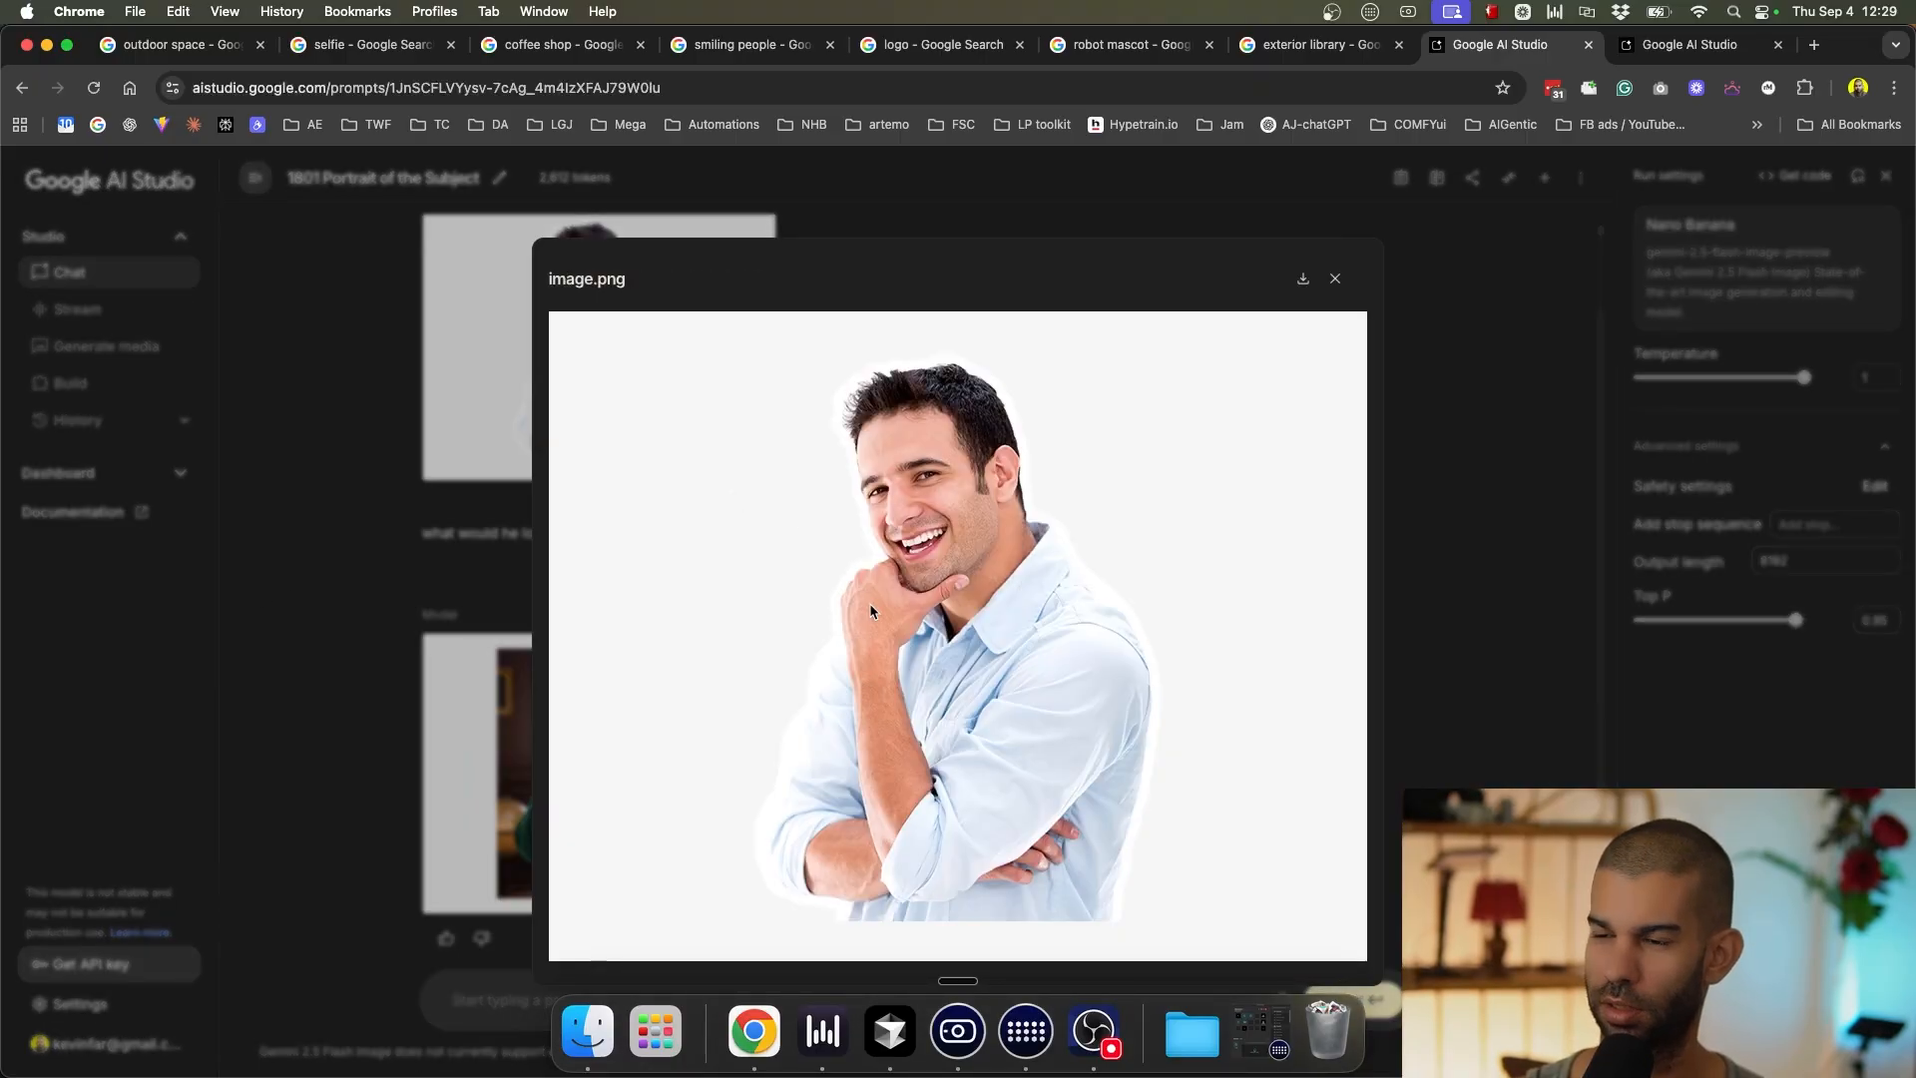
pyautogui.click(479, 812)
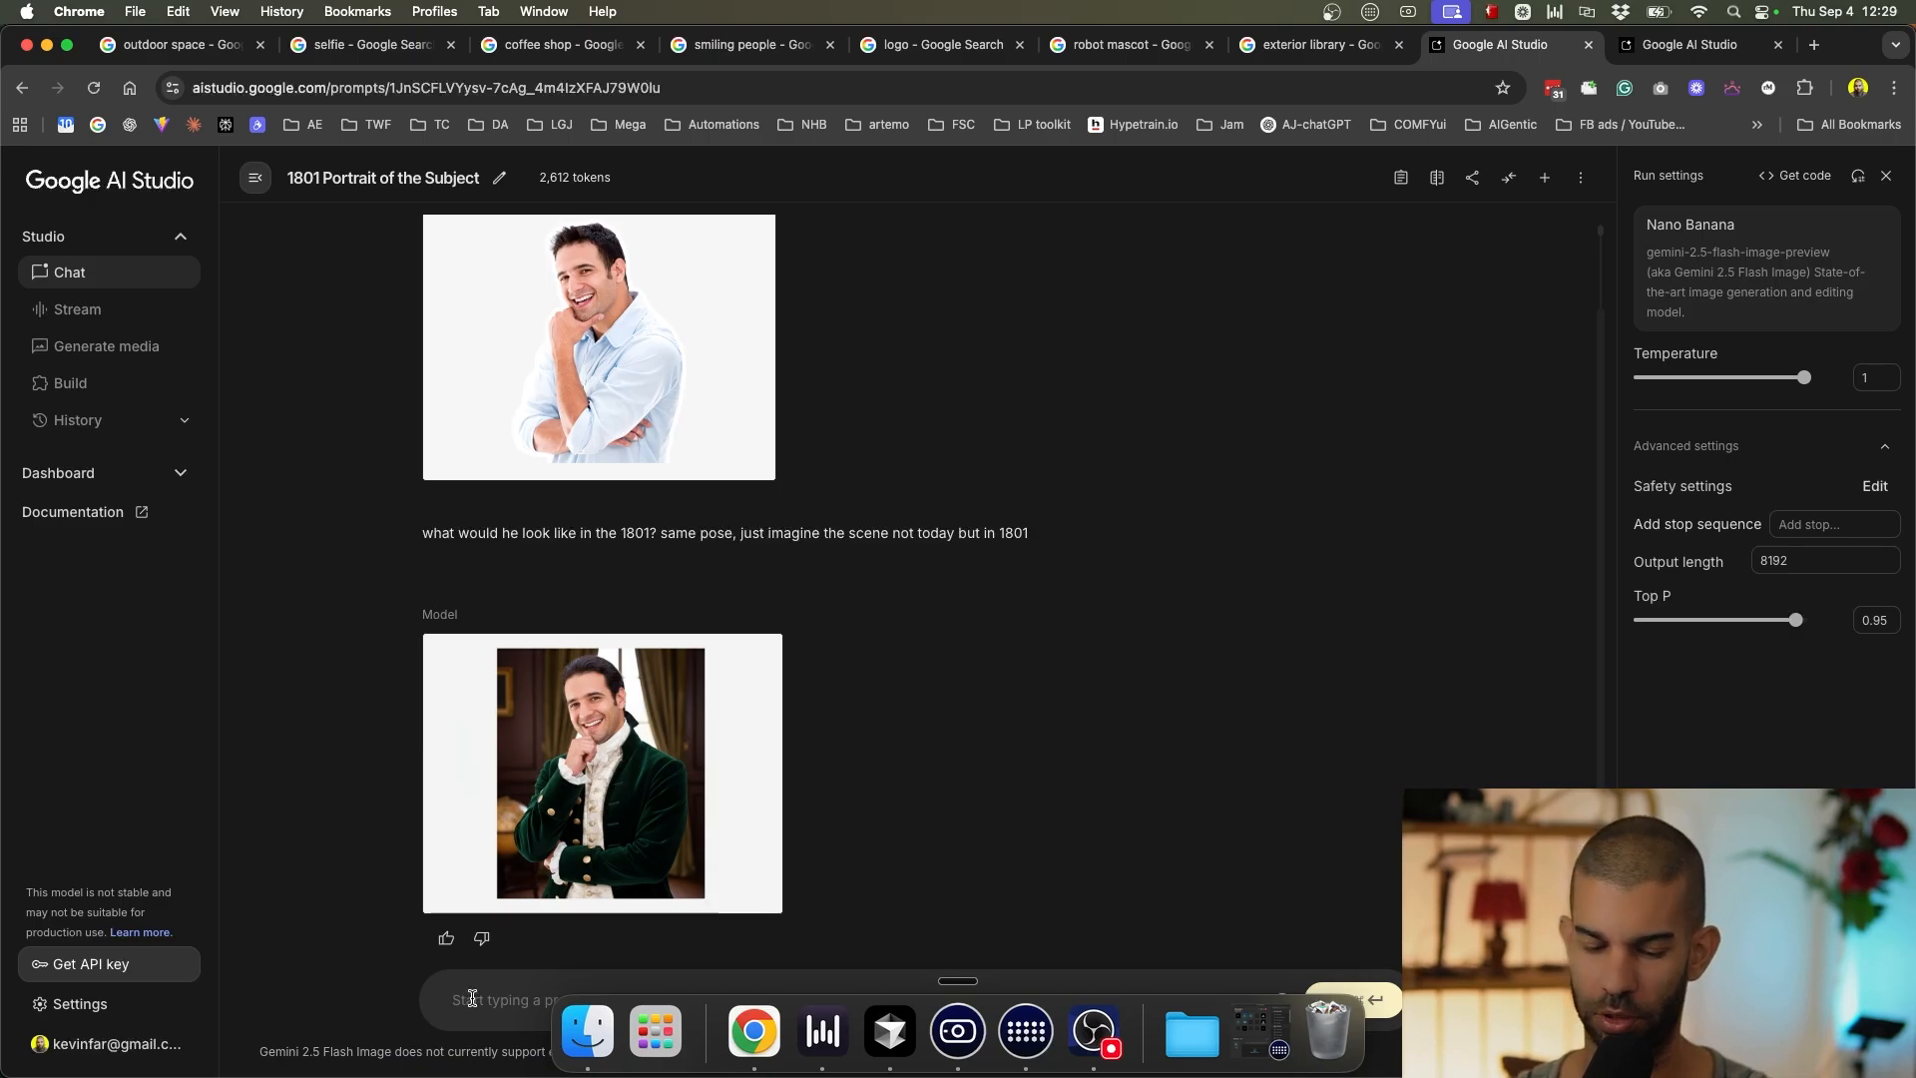
# Run the follow-up "this is great, how about adding a prop in his hand from this new era 1801" and inspect the existing portrait.
pyautogui.write('this is great, ho')
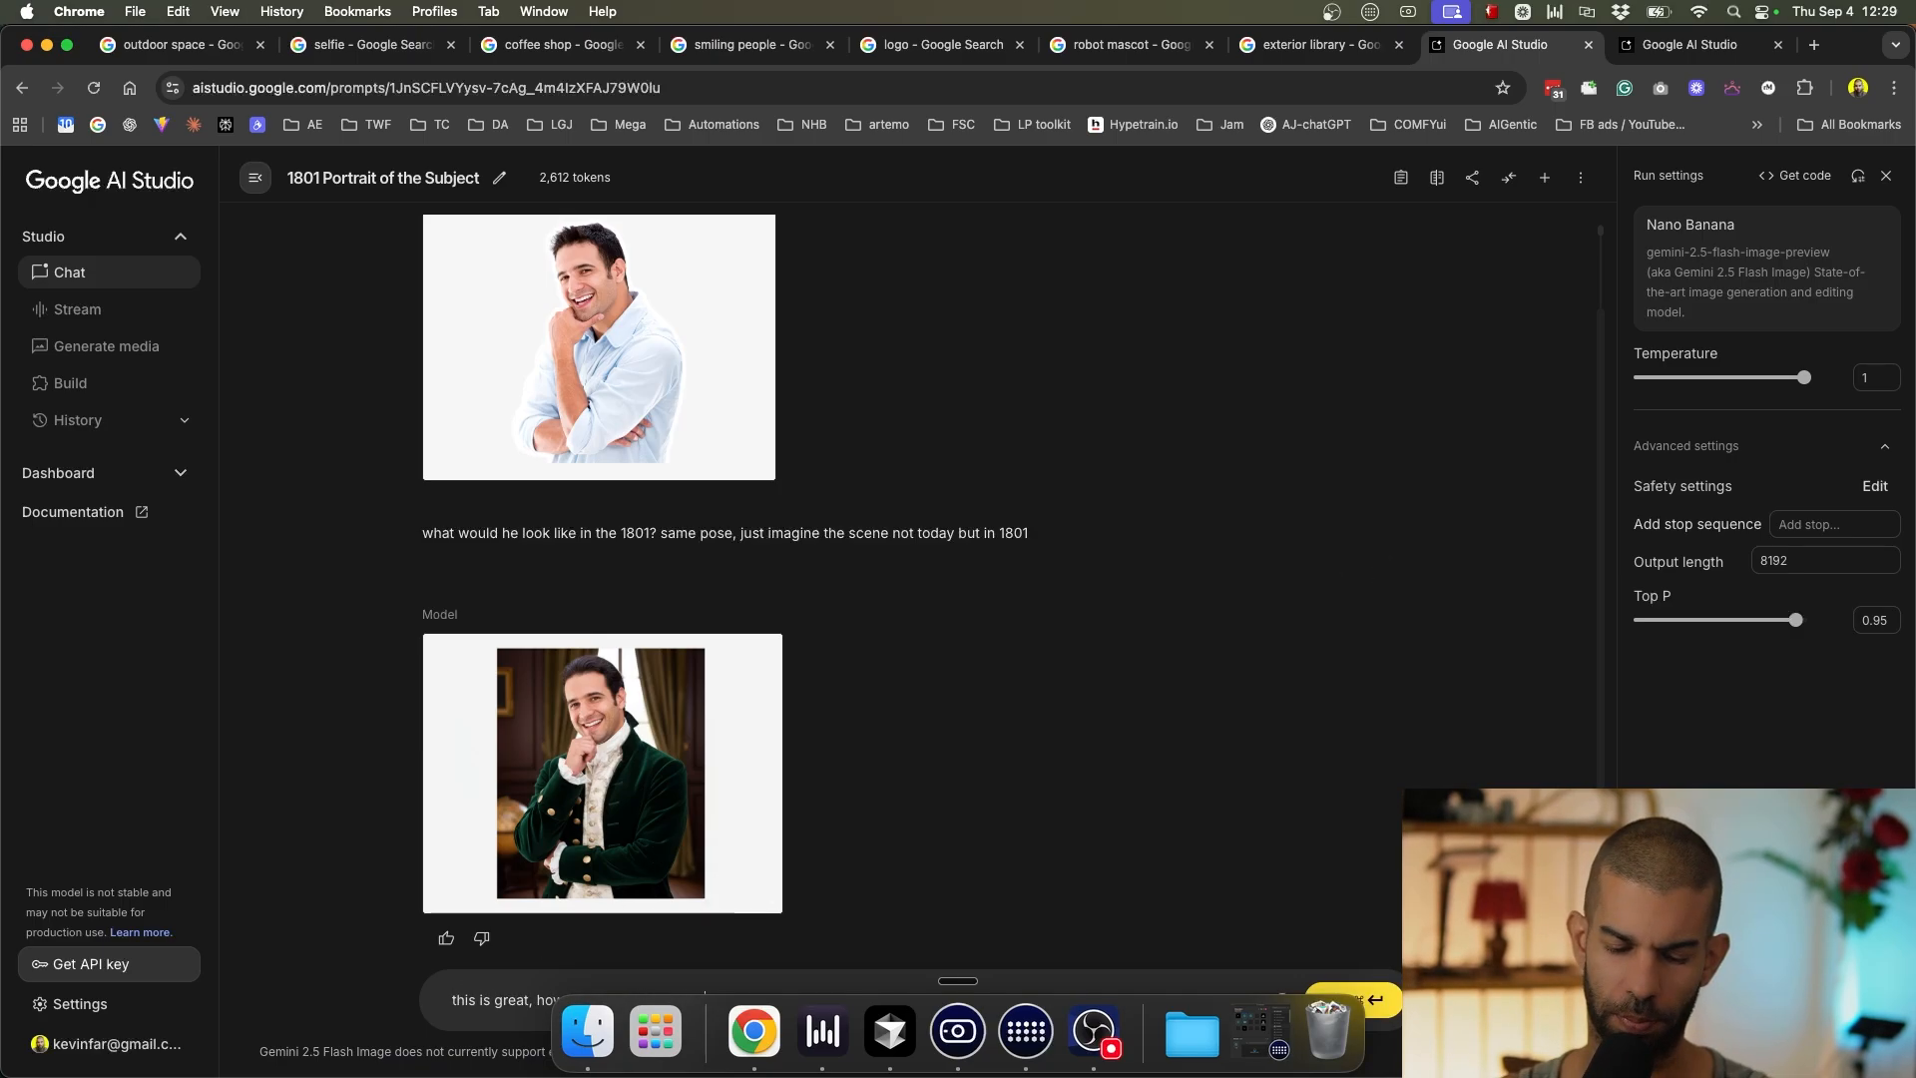
pyautogui.write('white')
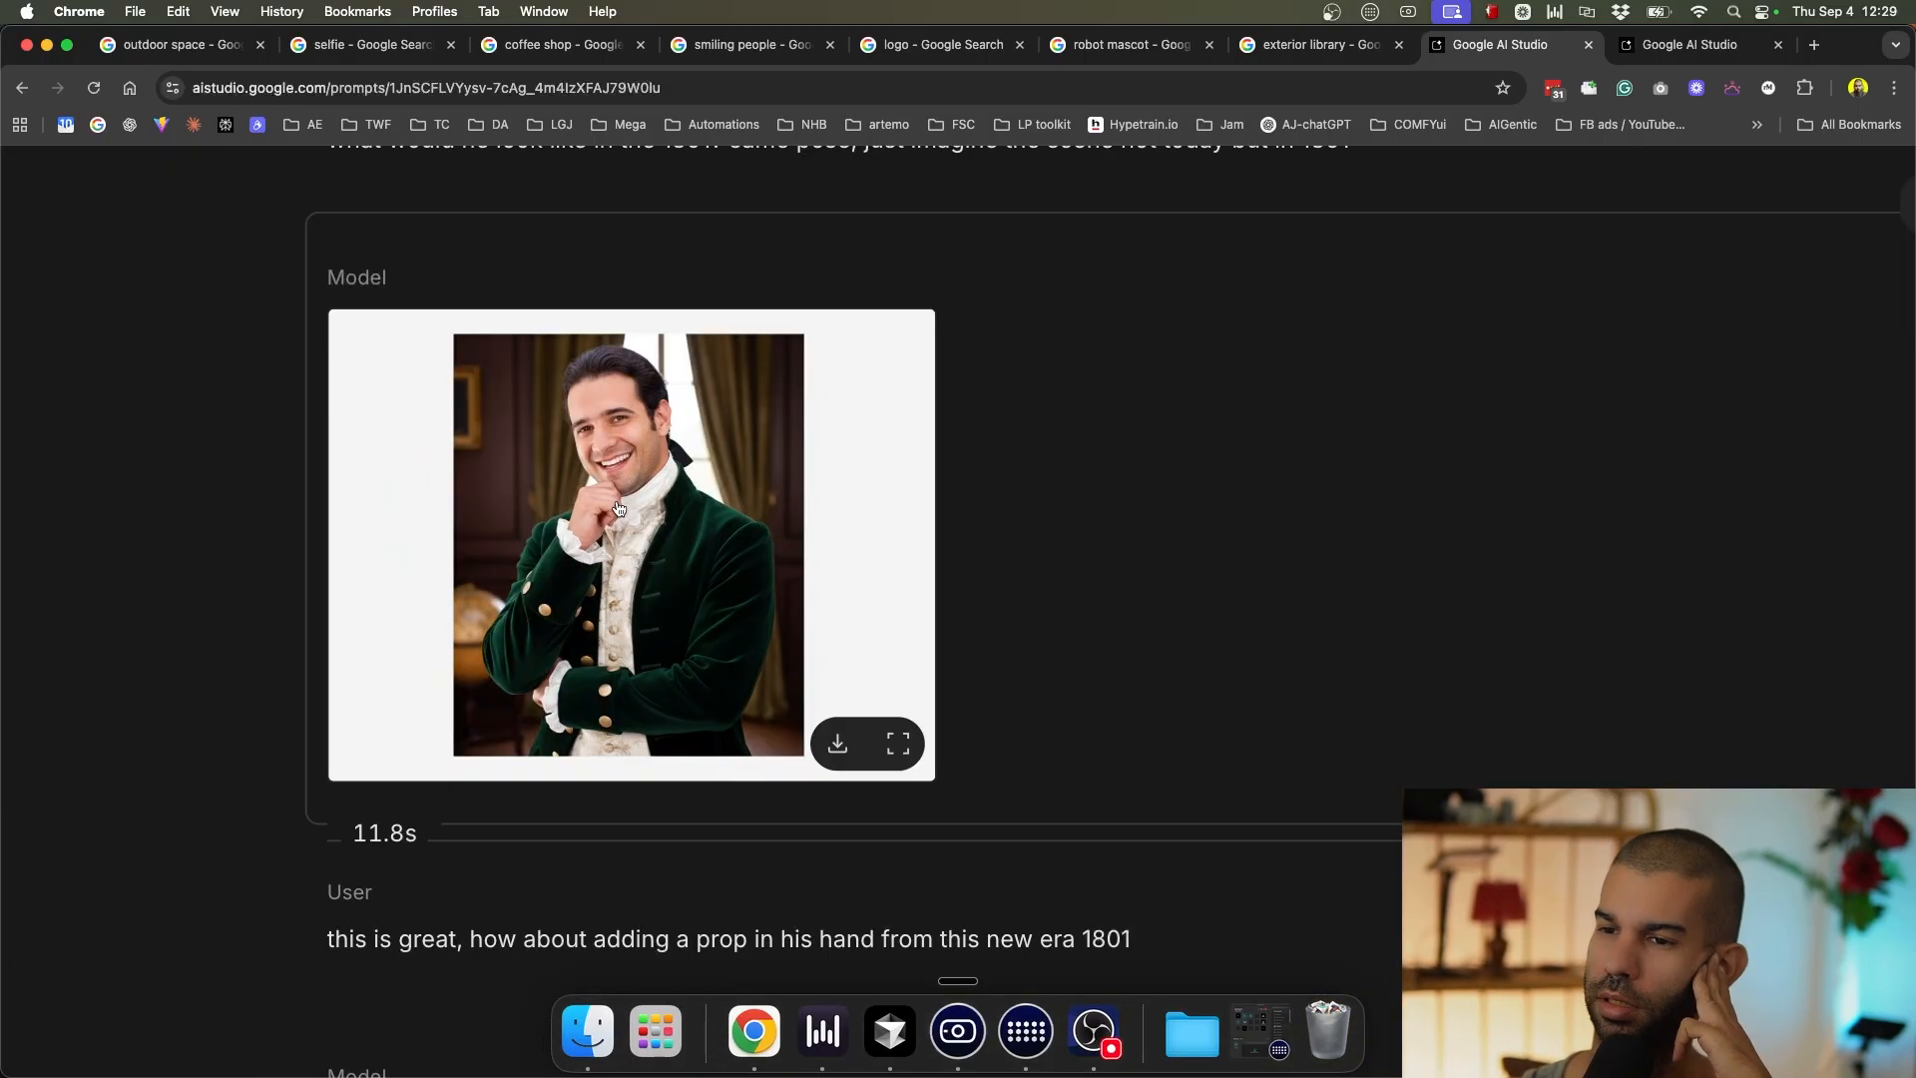
pyautogui.scroll(5, 619, 509)
pyautogui.scroll(2, 491, 514)
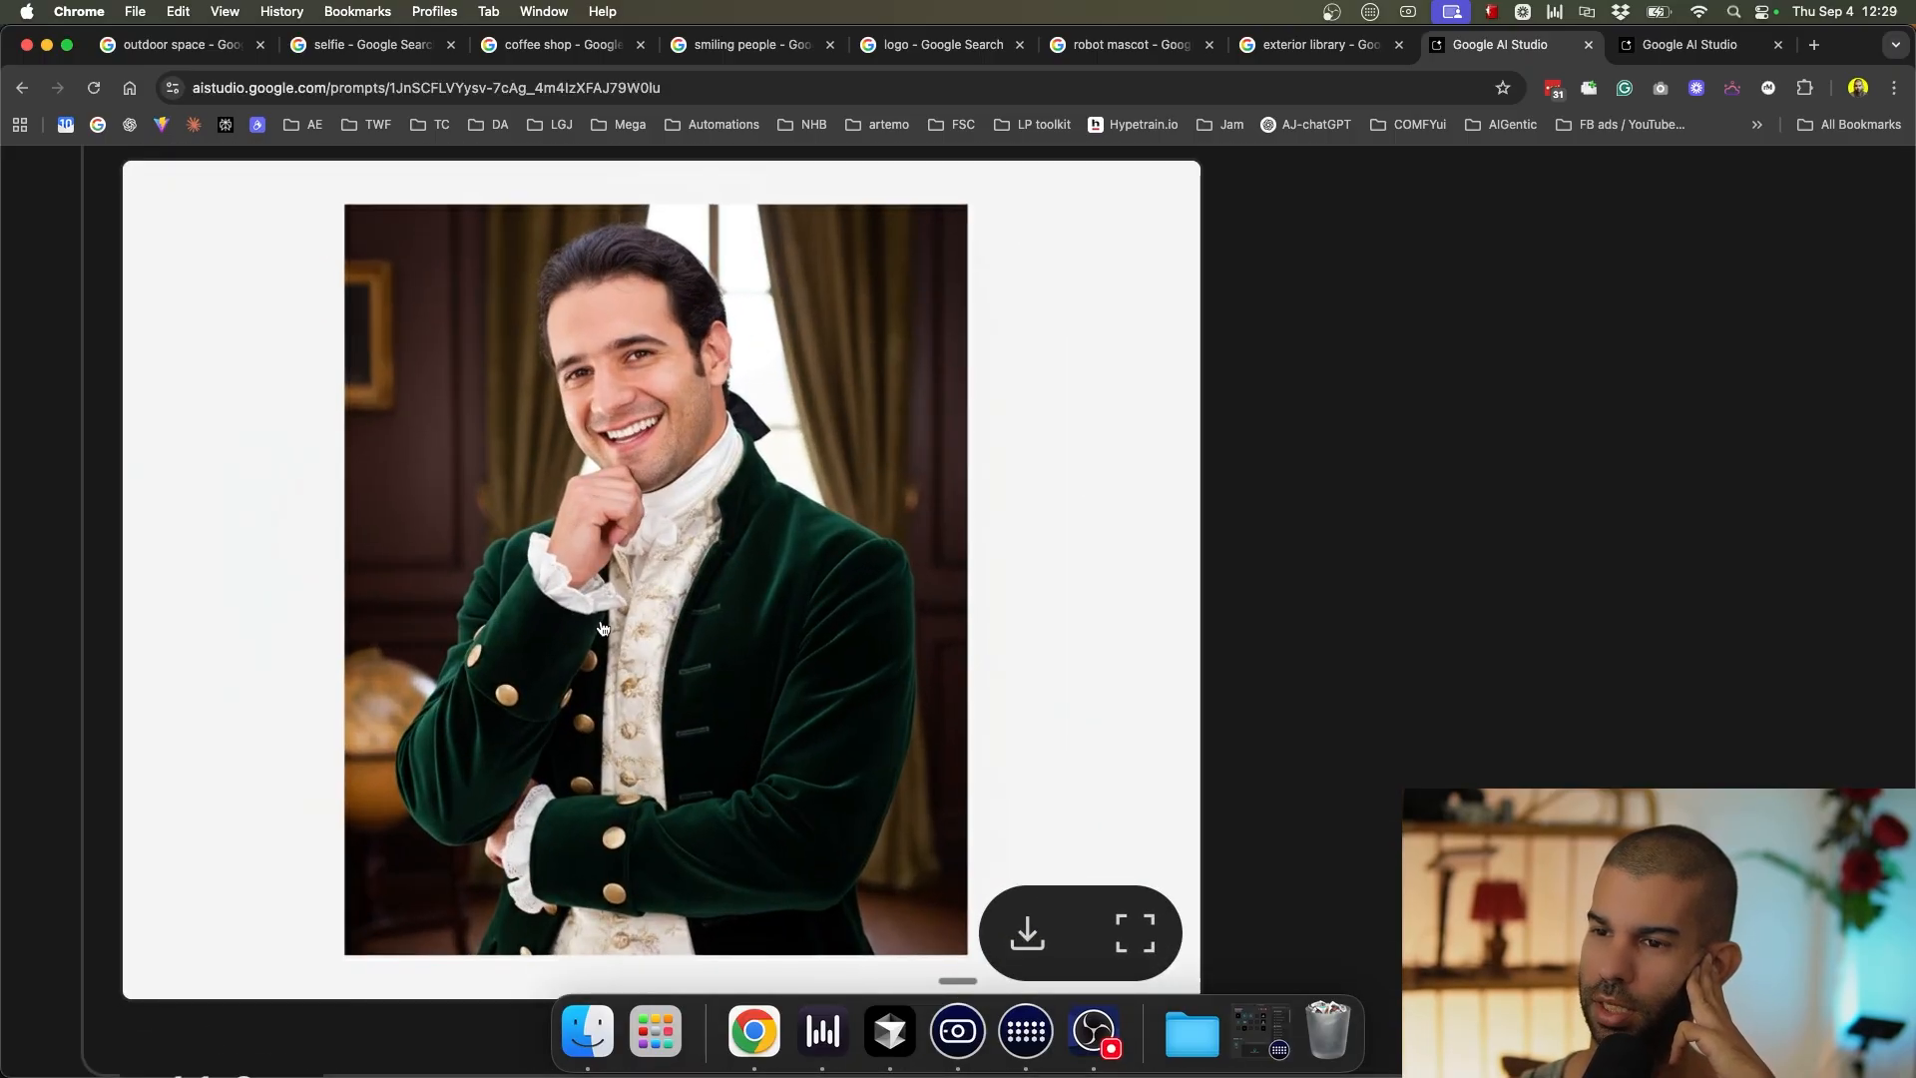
pyautogui.scroll(-3, 799, 720)
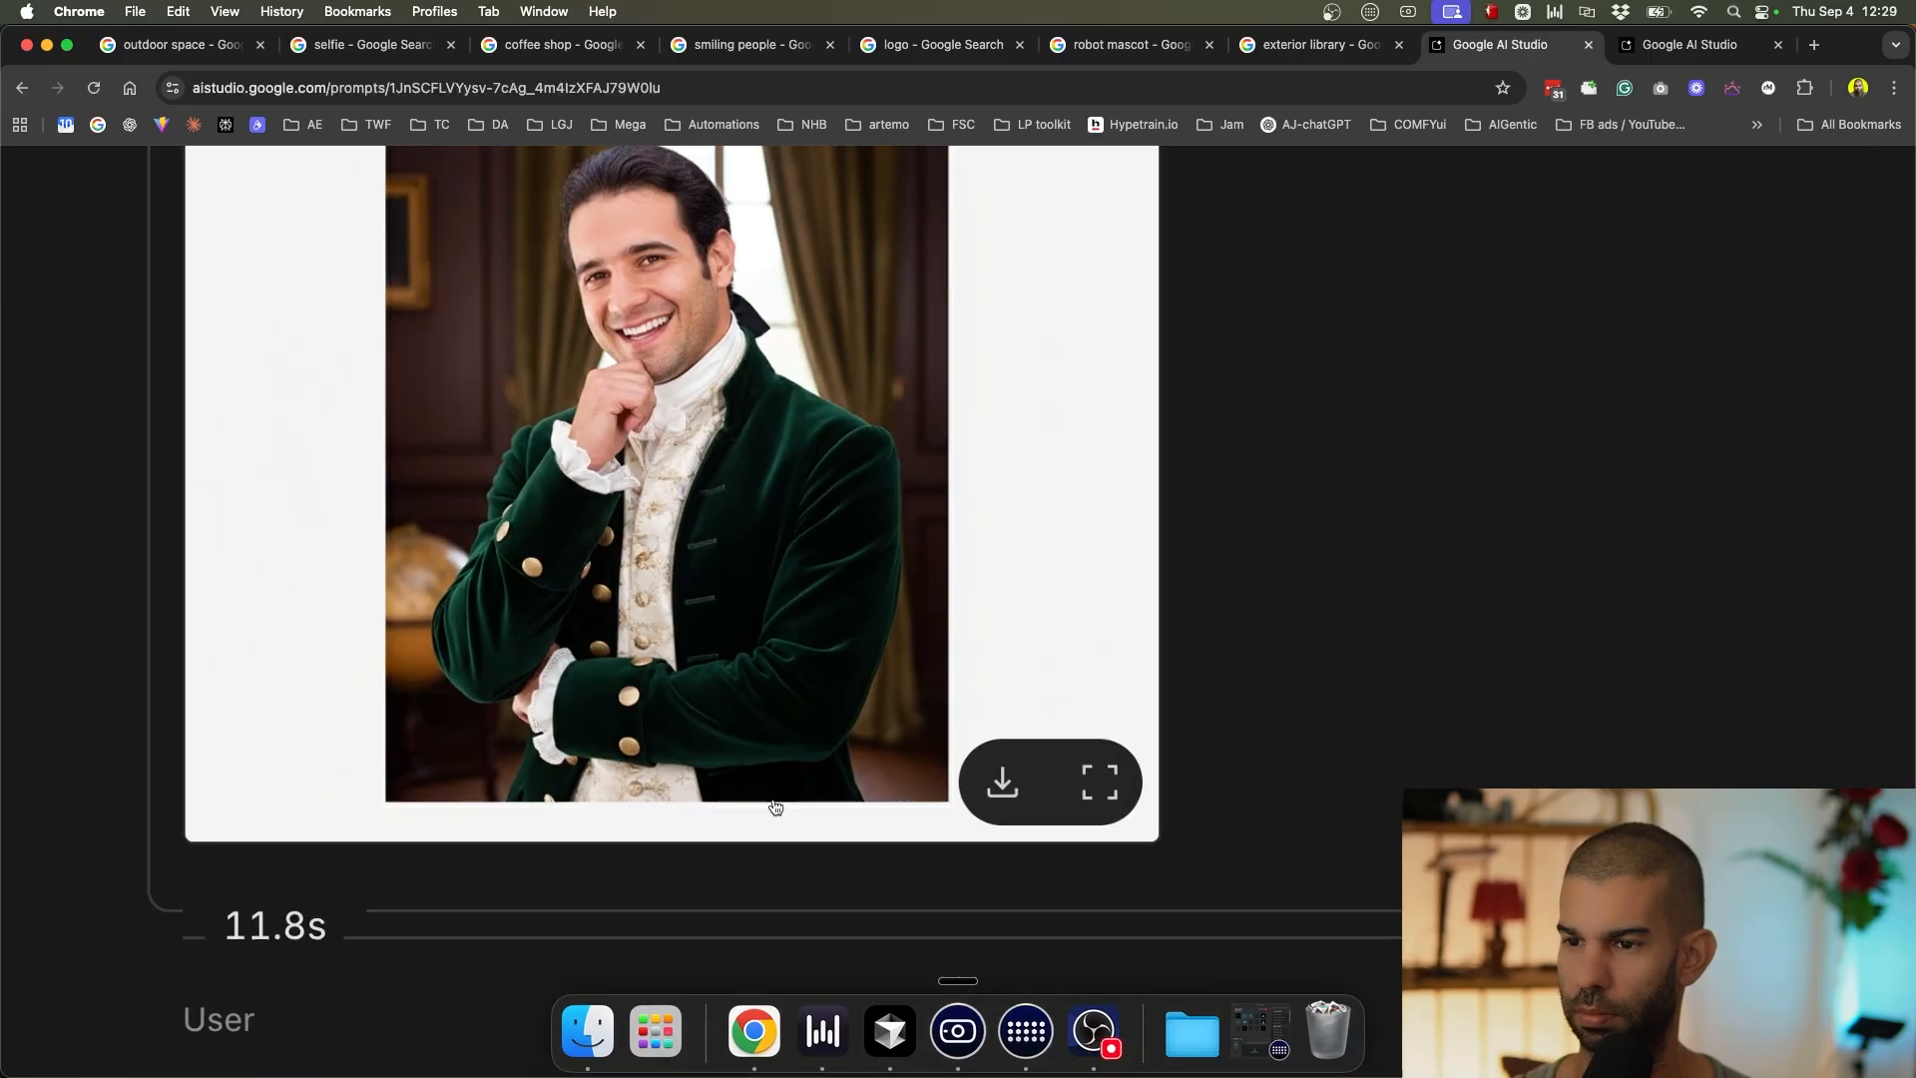
pyautogui.scroll(-3, 554, 756)
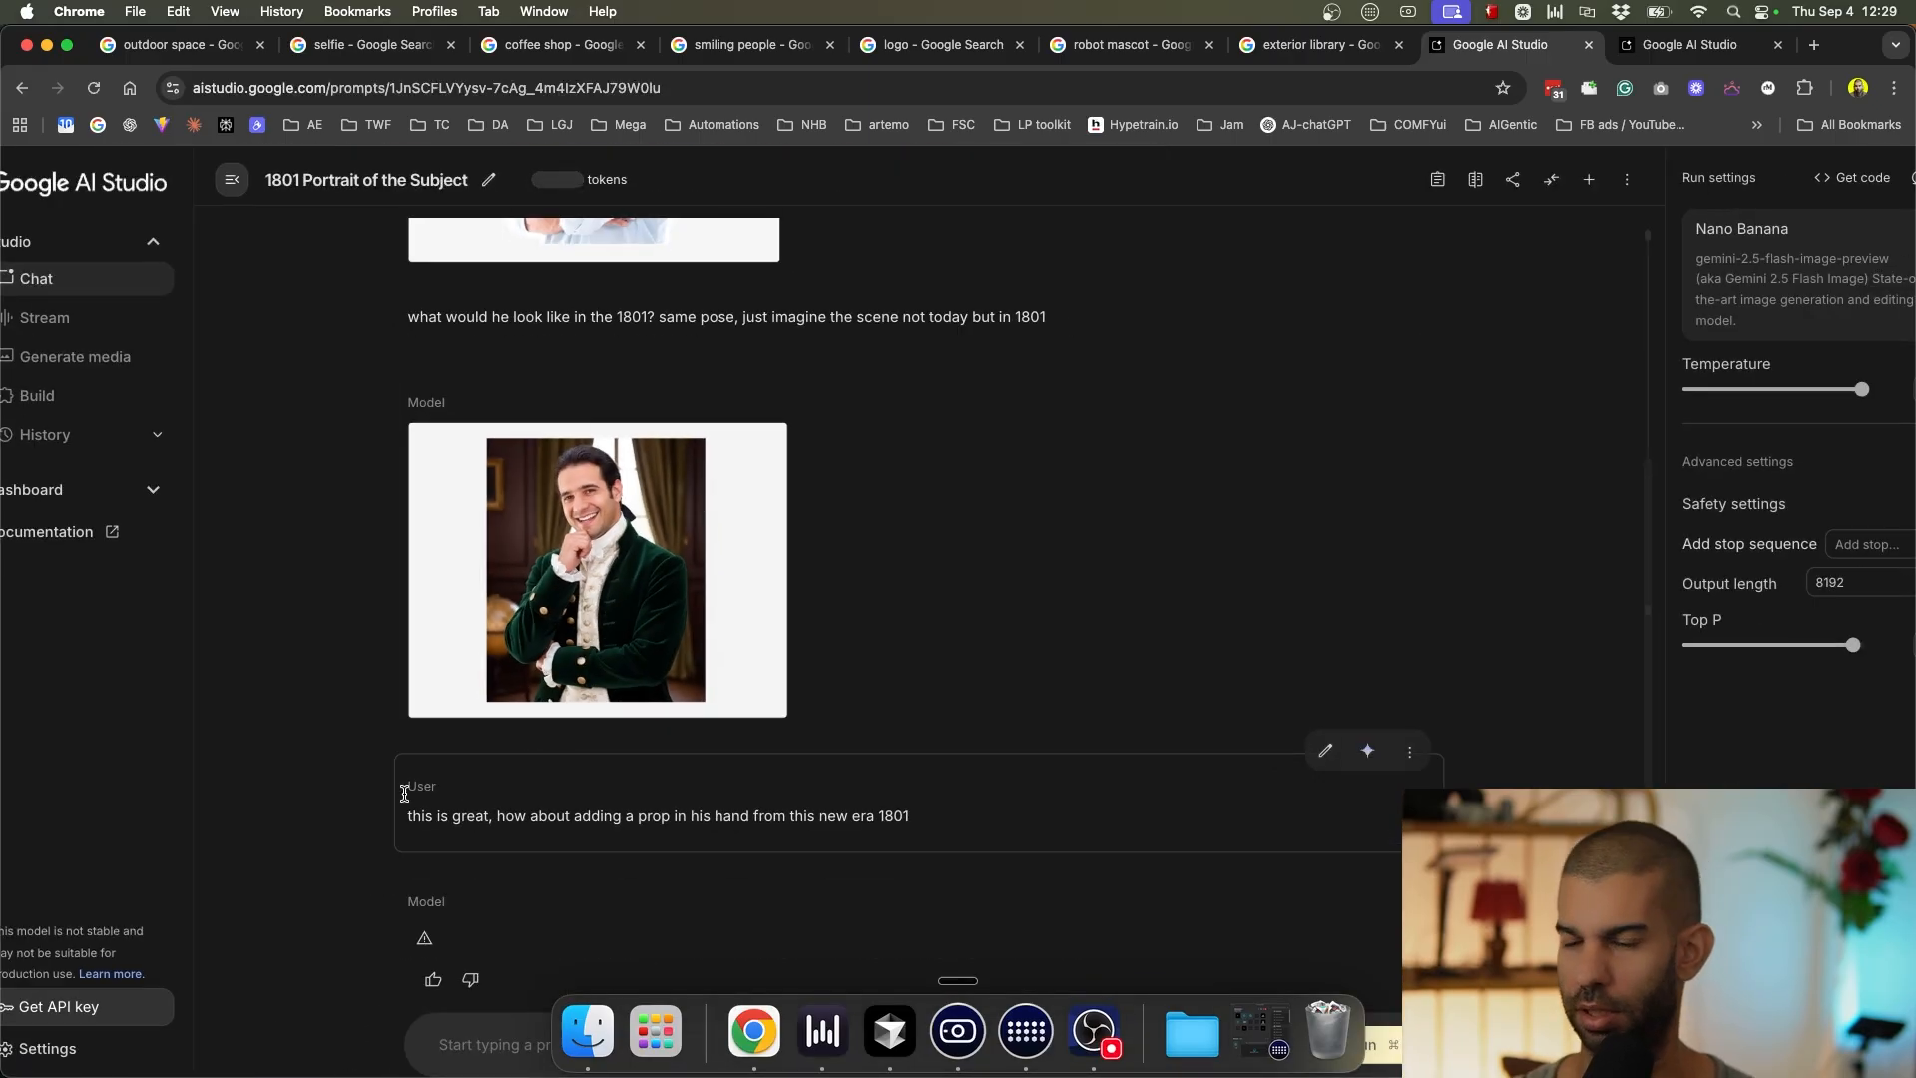
# Check the warning on the response to the prop prompt and view its safety settings.
pyautogui.click(425, 889)
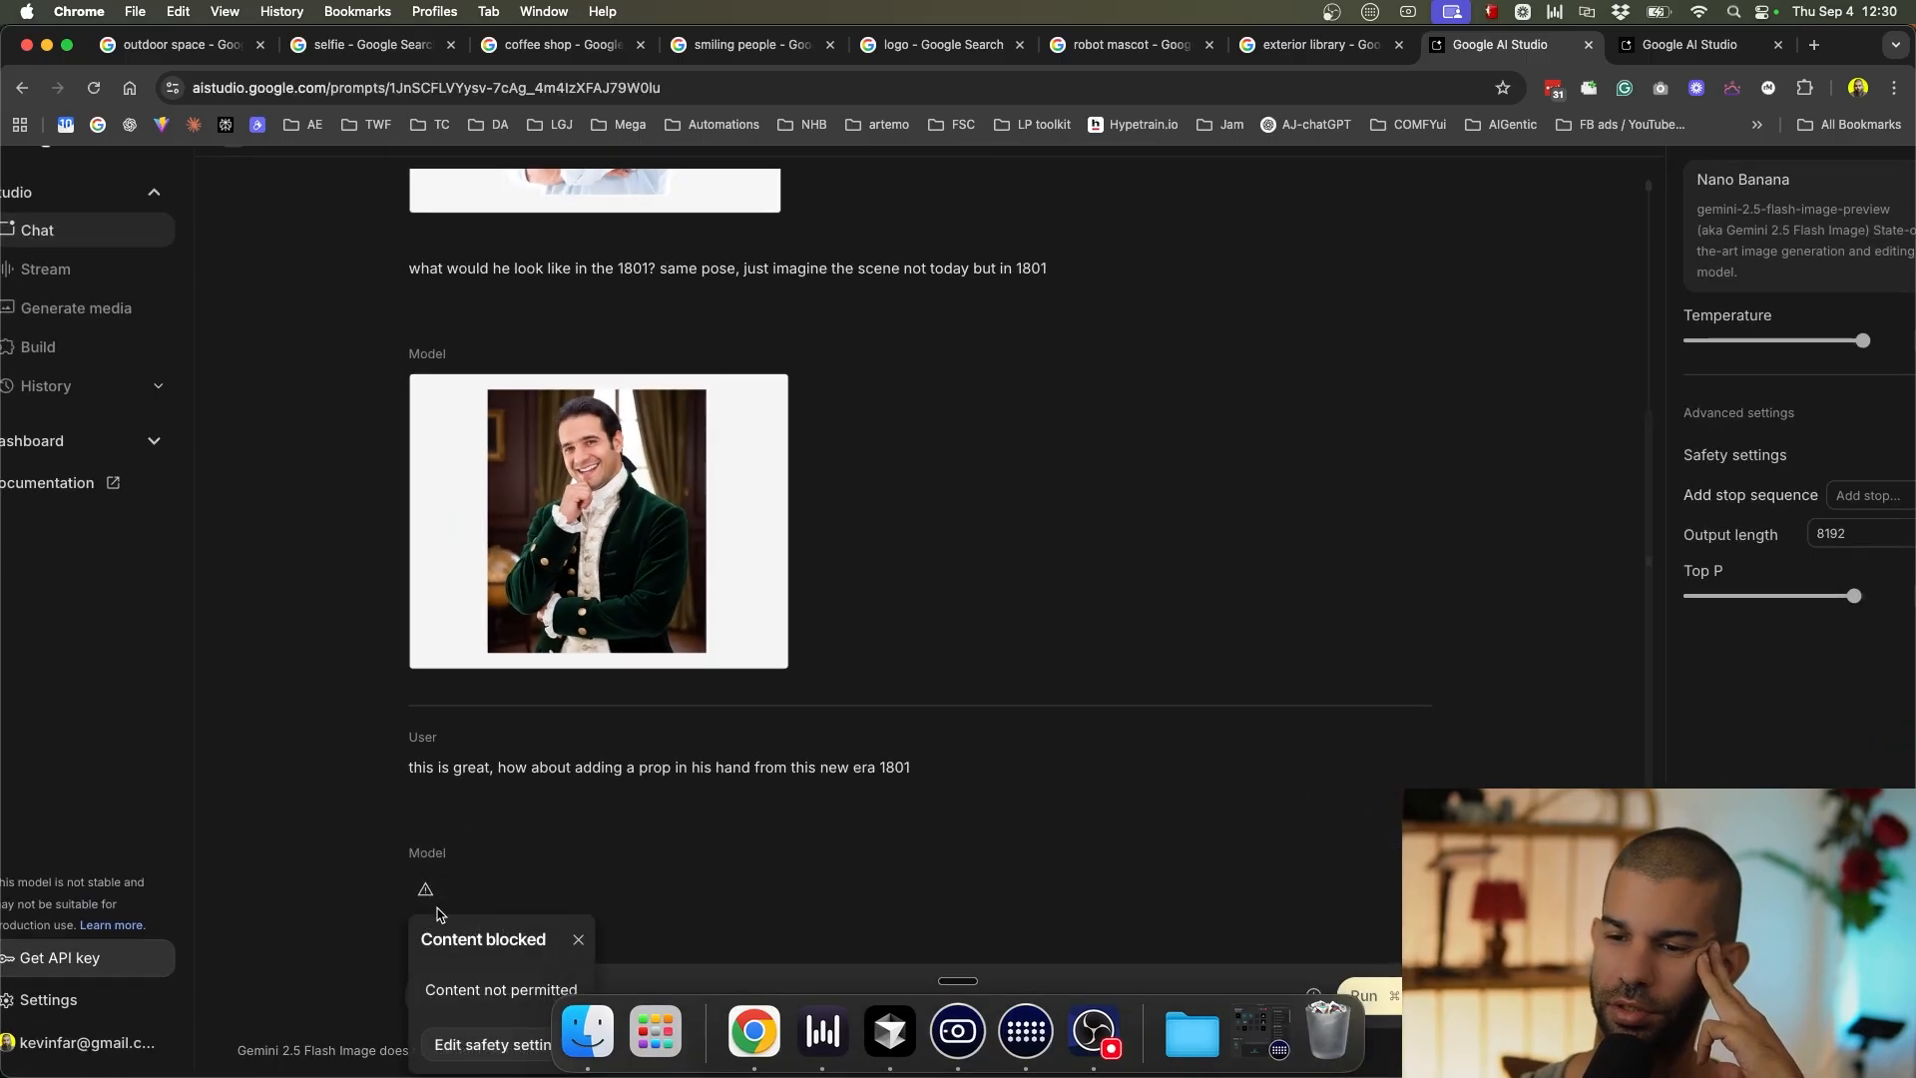
pyautogui.click(481, 1044)
pyautogui.click(519, 745)
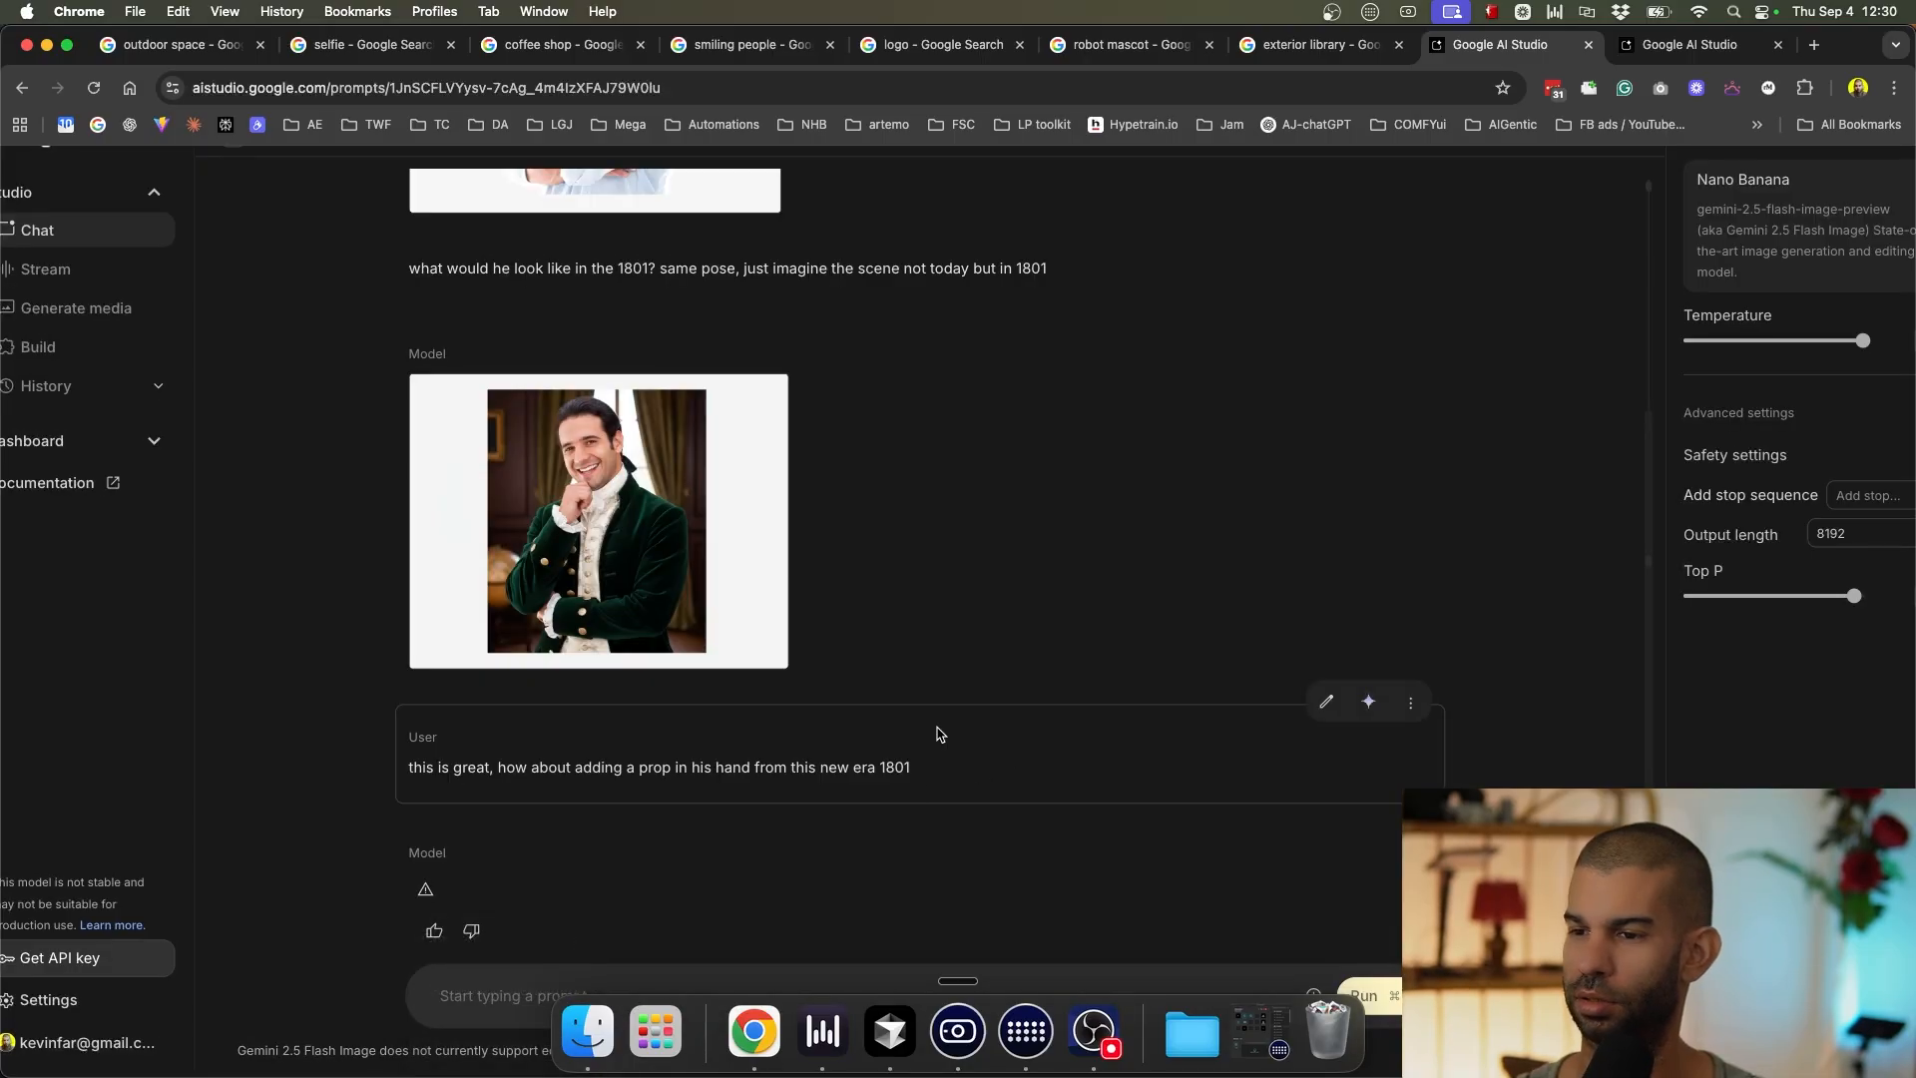
# Replace "prop" with "hand held telephone" in the follow-up prompt and rerun it.
pyautogui.click(1330, 702)
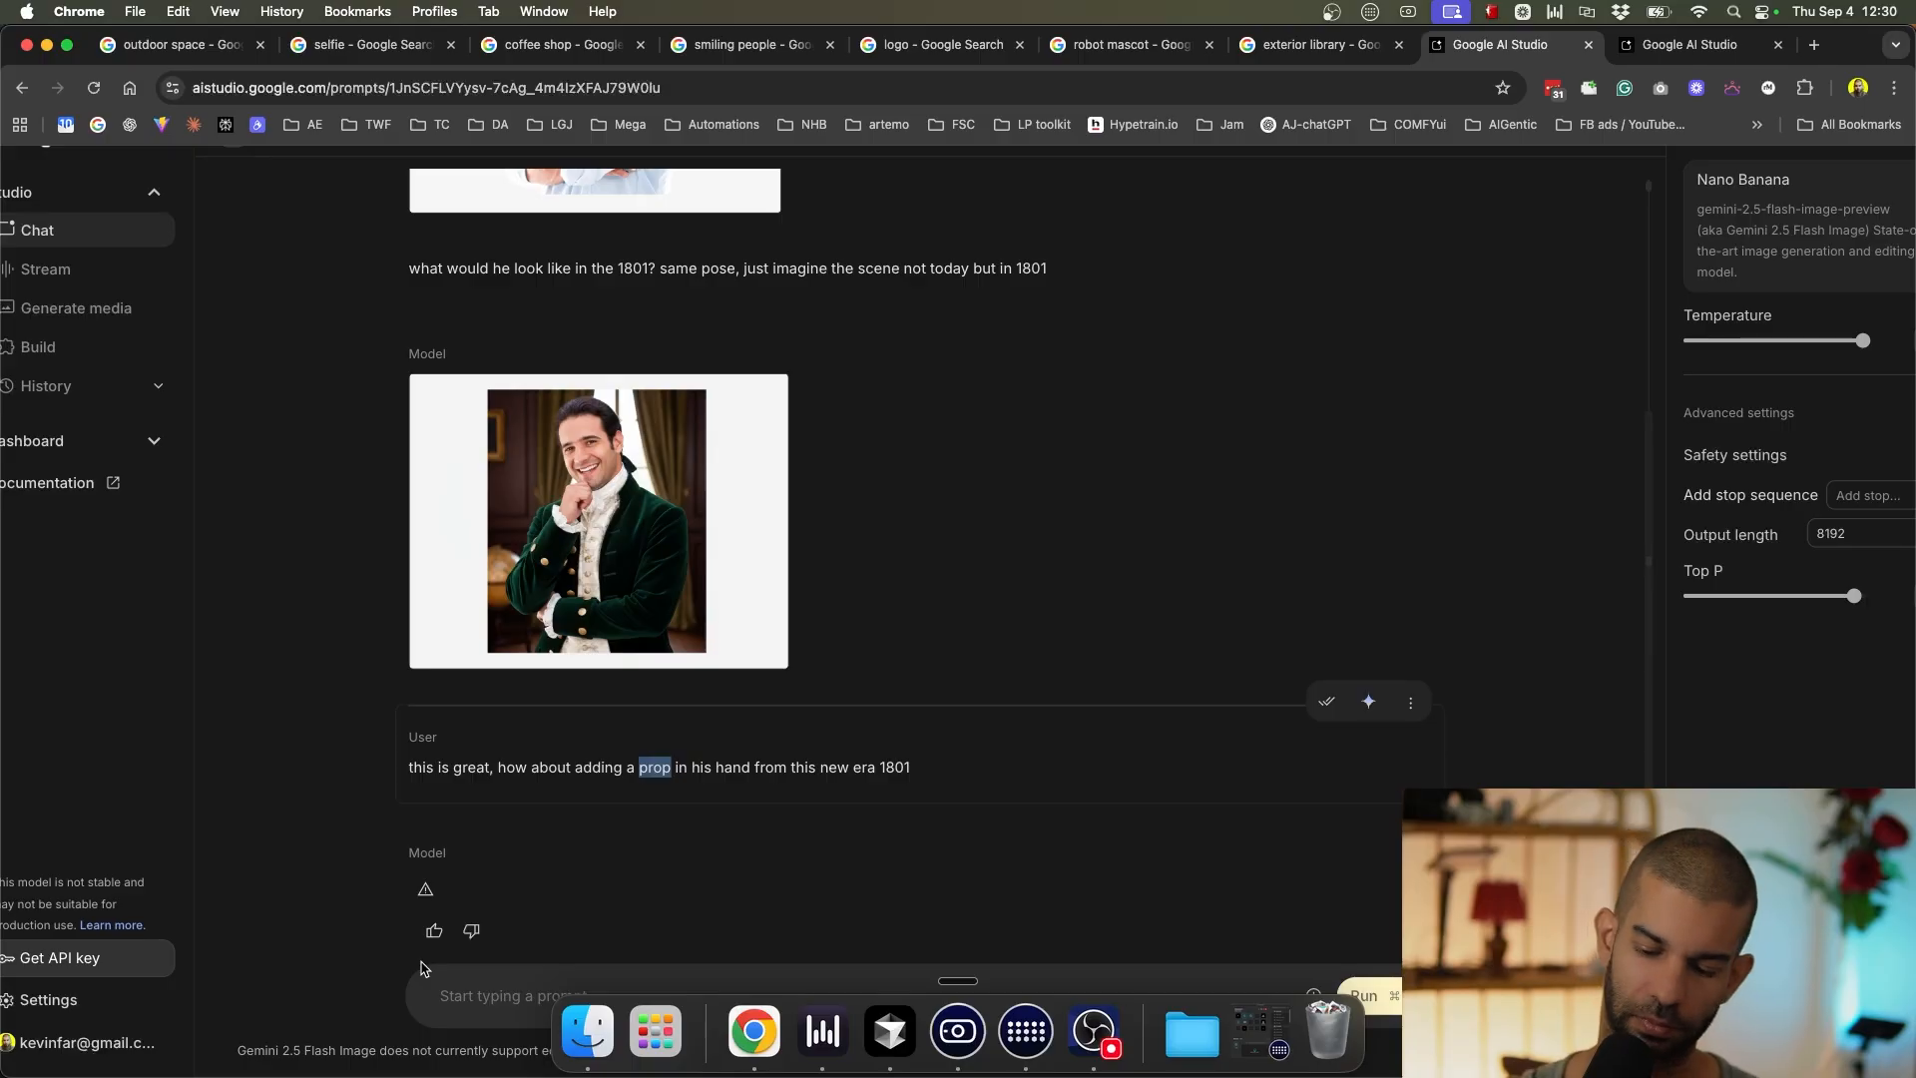
pyautogui.press('BackSpace')
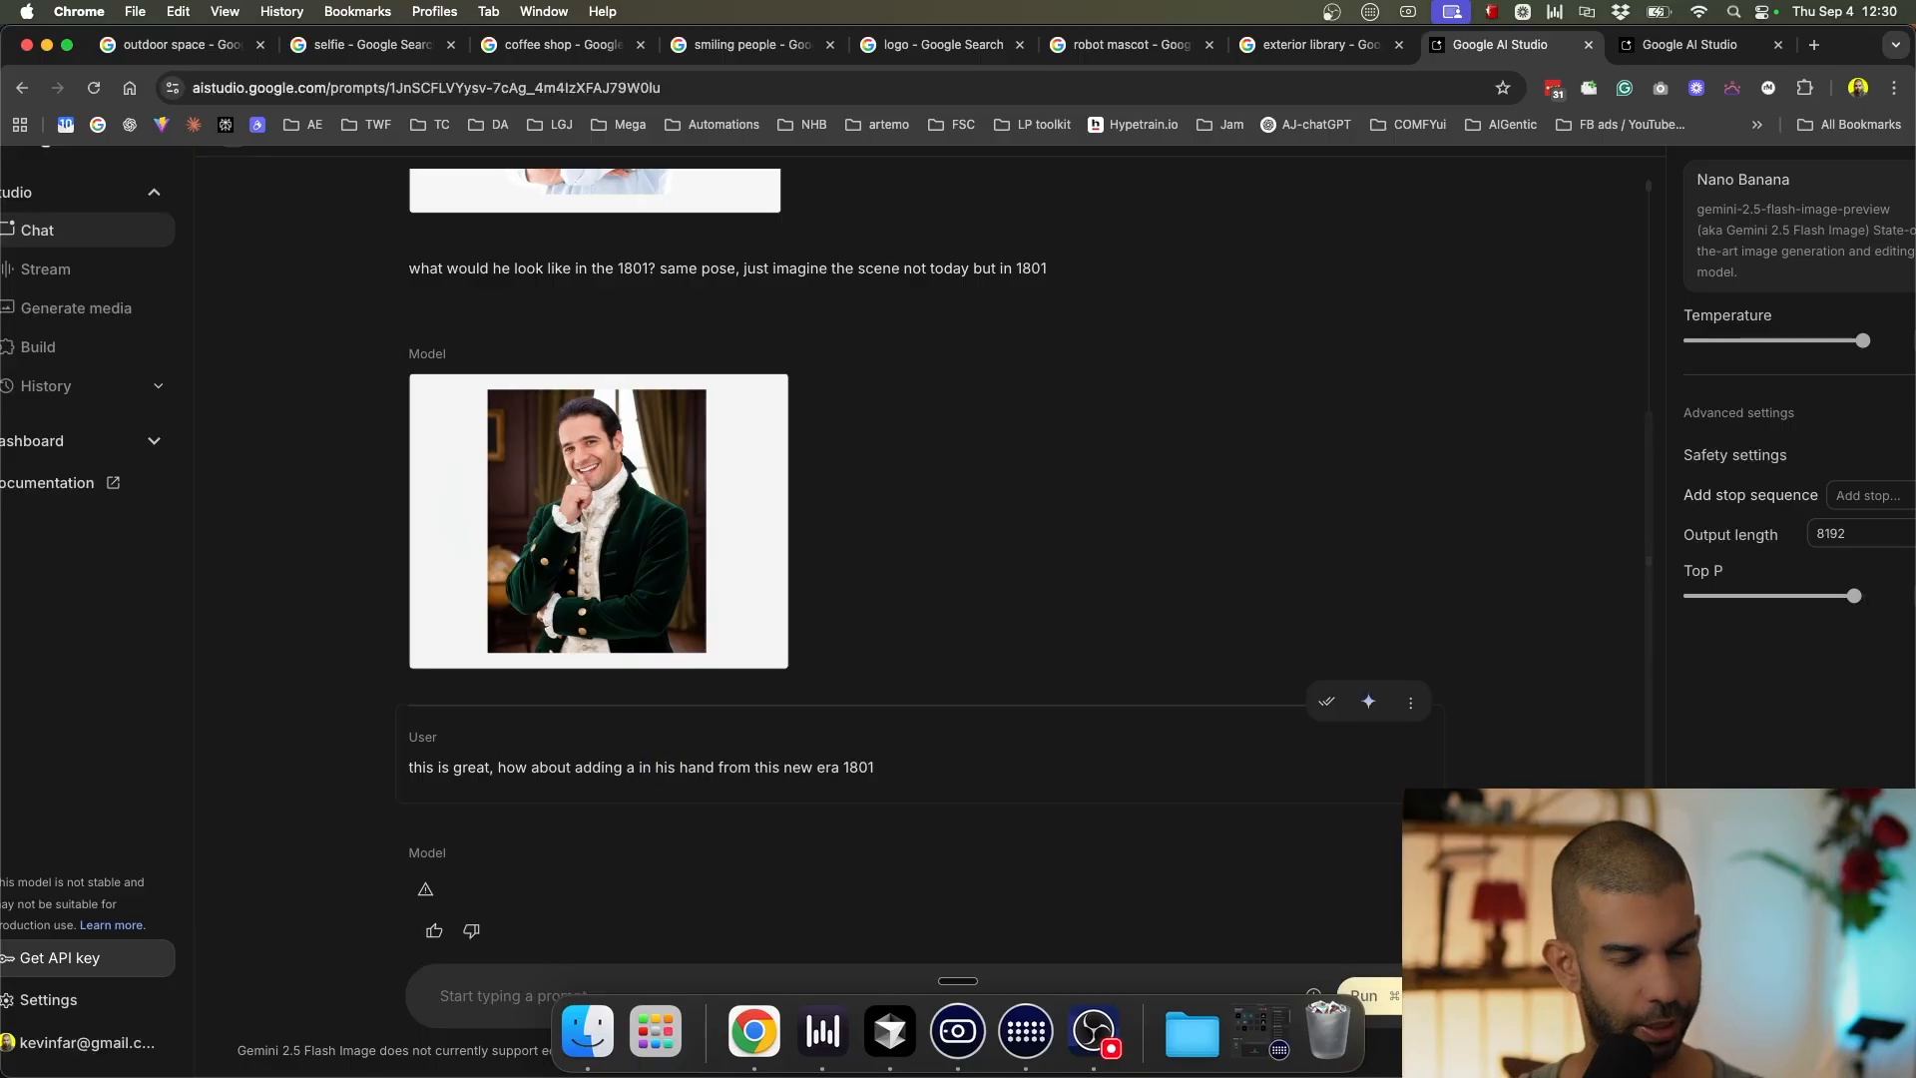
pyautogui.write('hand held telepho')
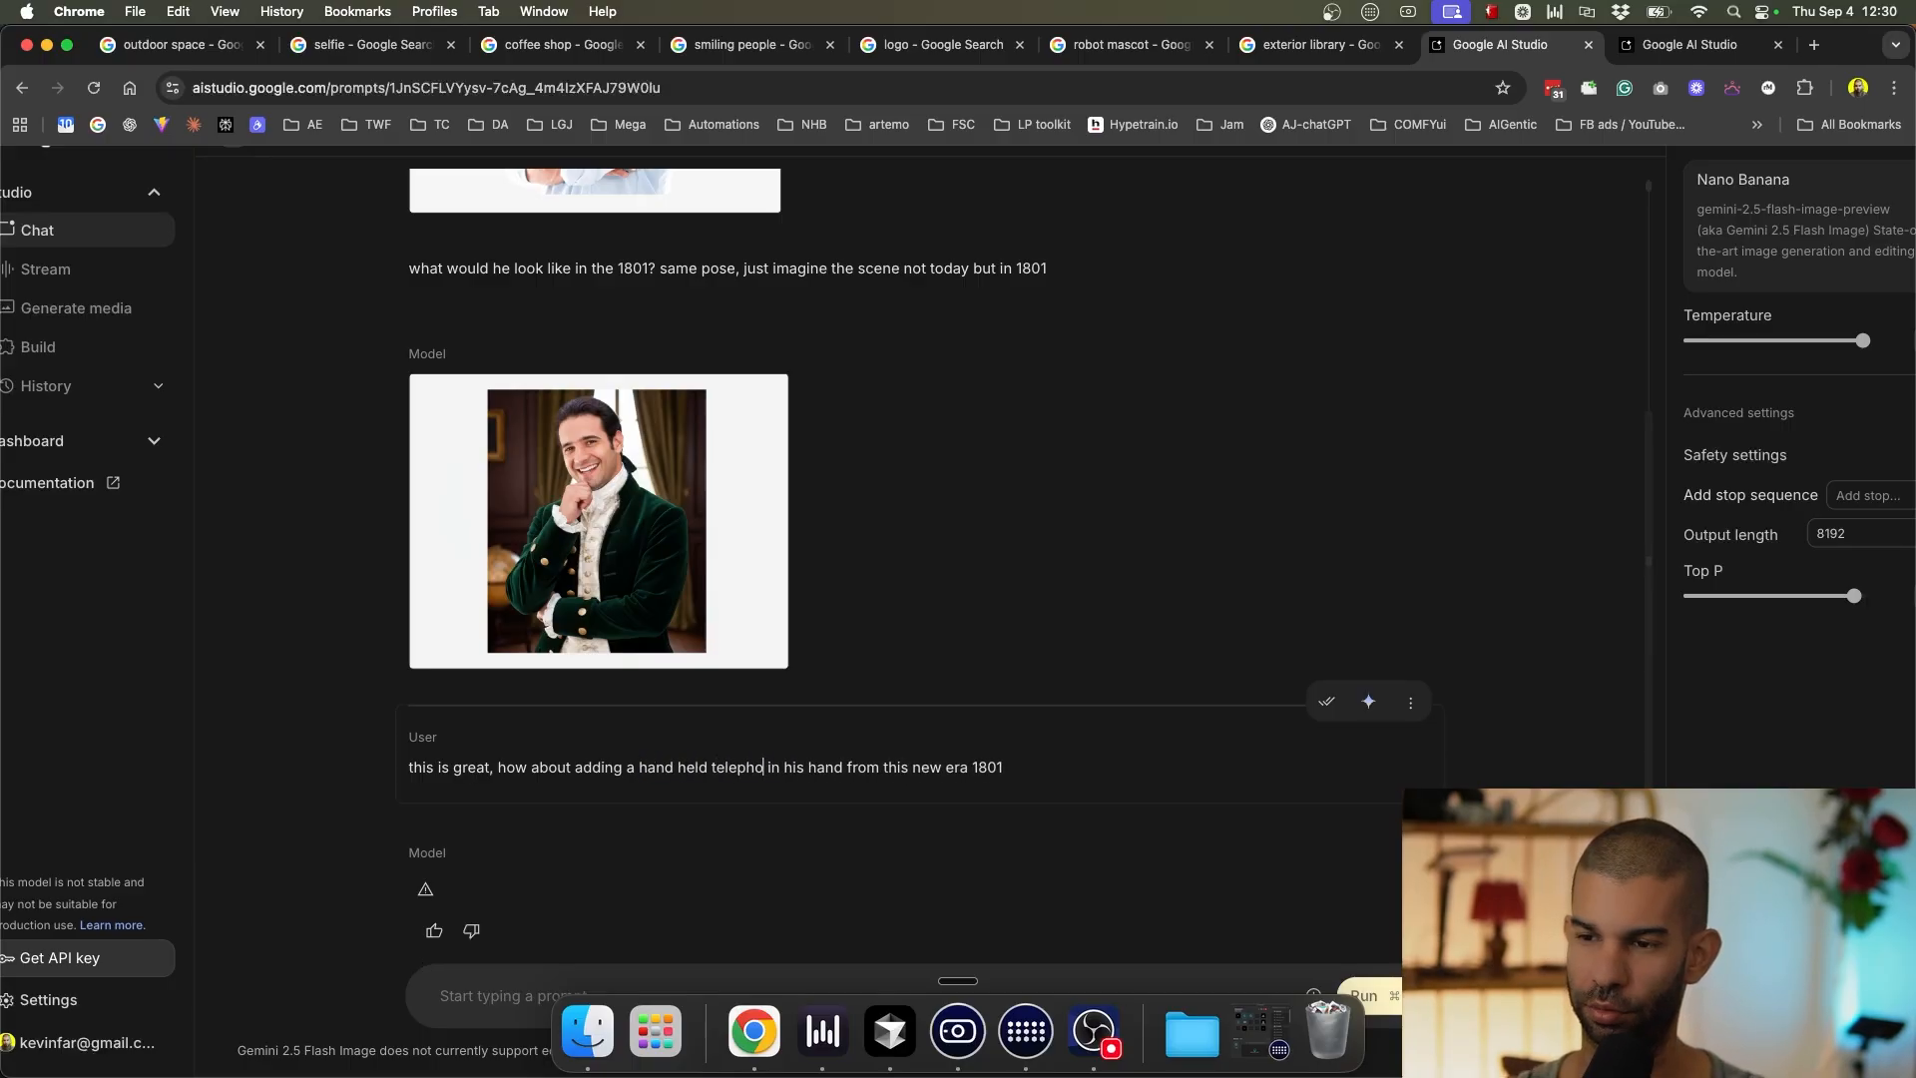
pyautogui.write('ne')
pyautogui.press('super+Return')
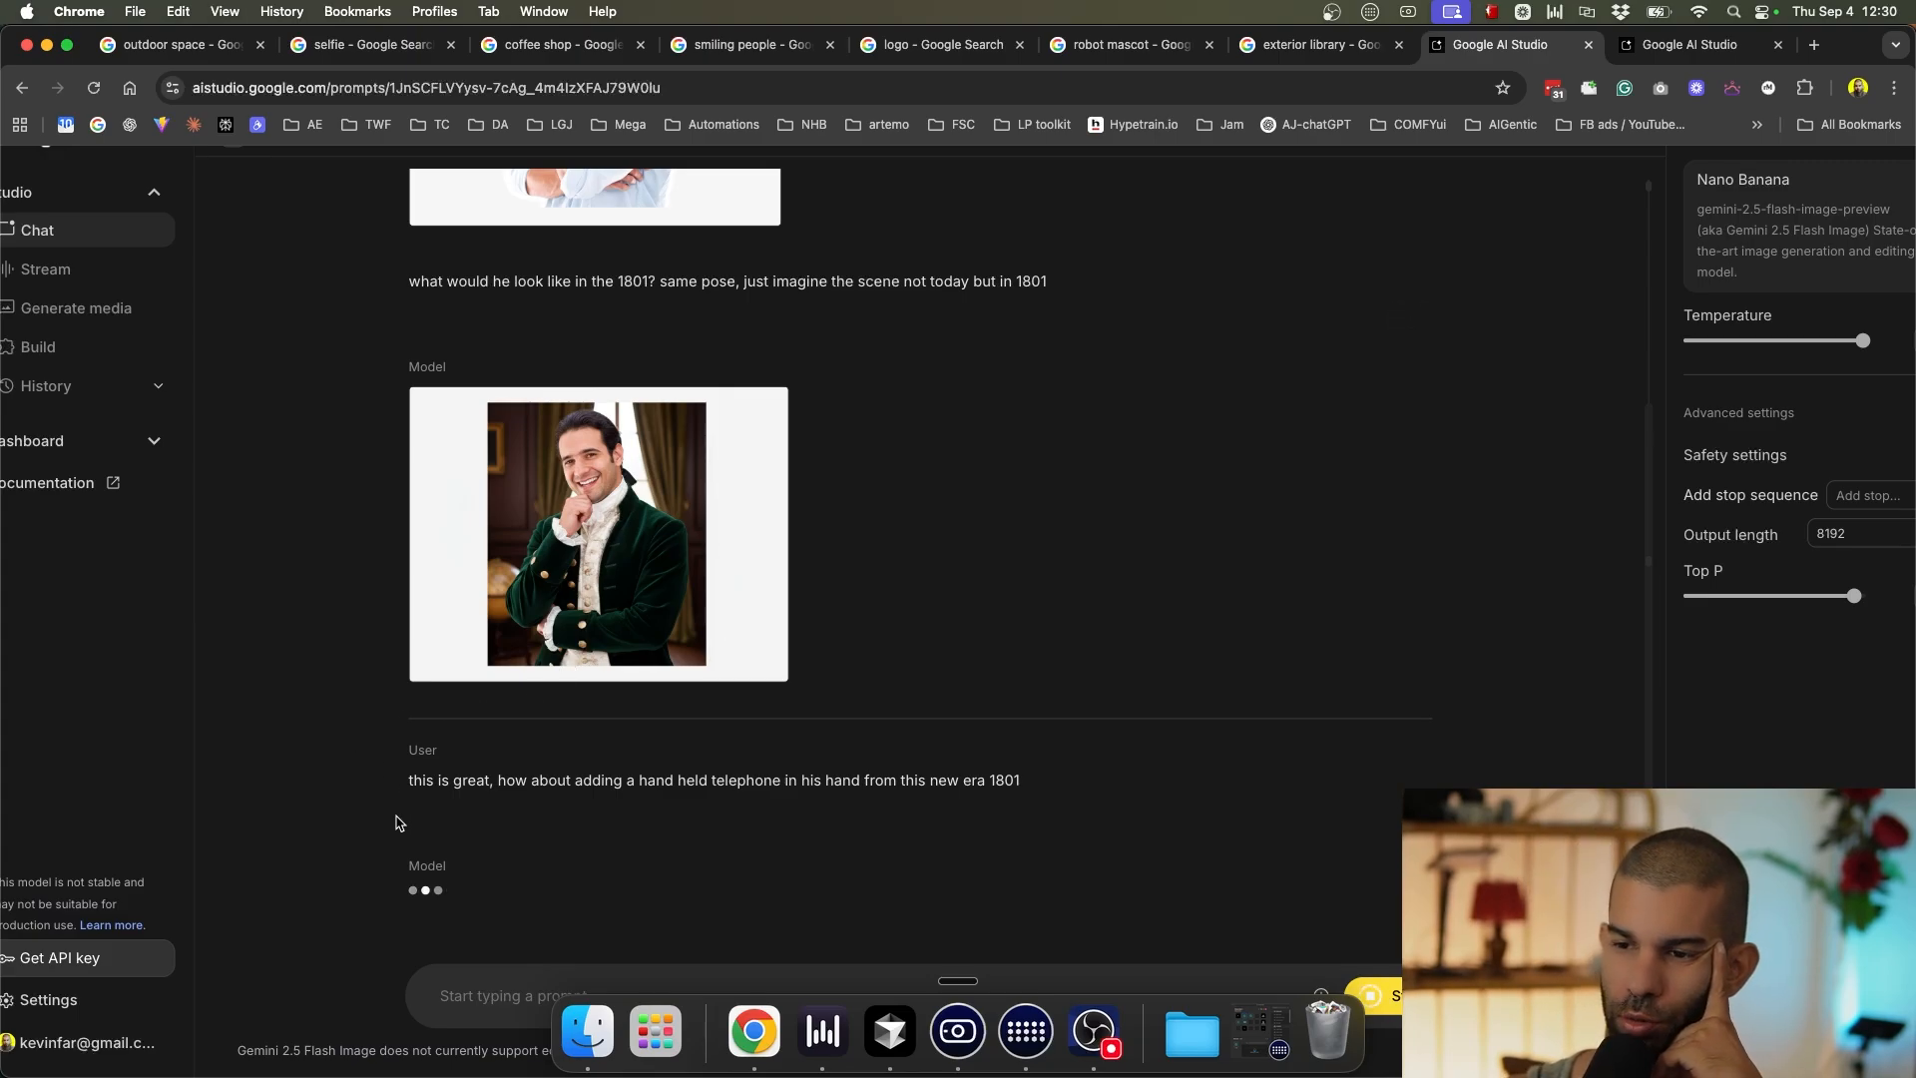
# Search Google for "when was the telephone invented" in a separate tab, read the answer and close that tab.
pyautogui.press('super+t')
pyautogui.write('when was the telephone inv')
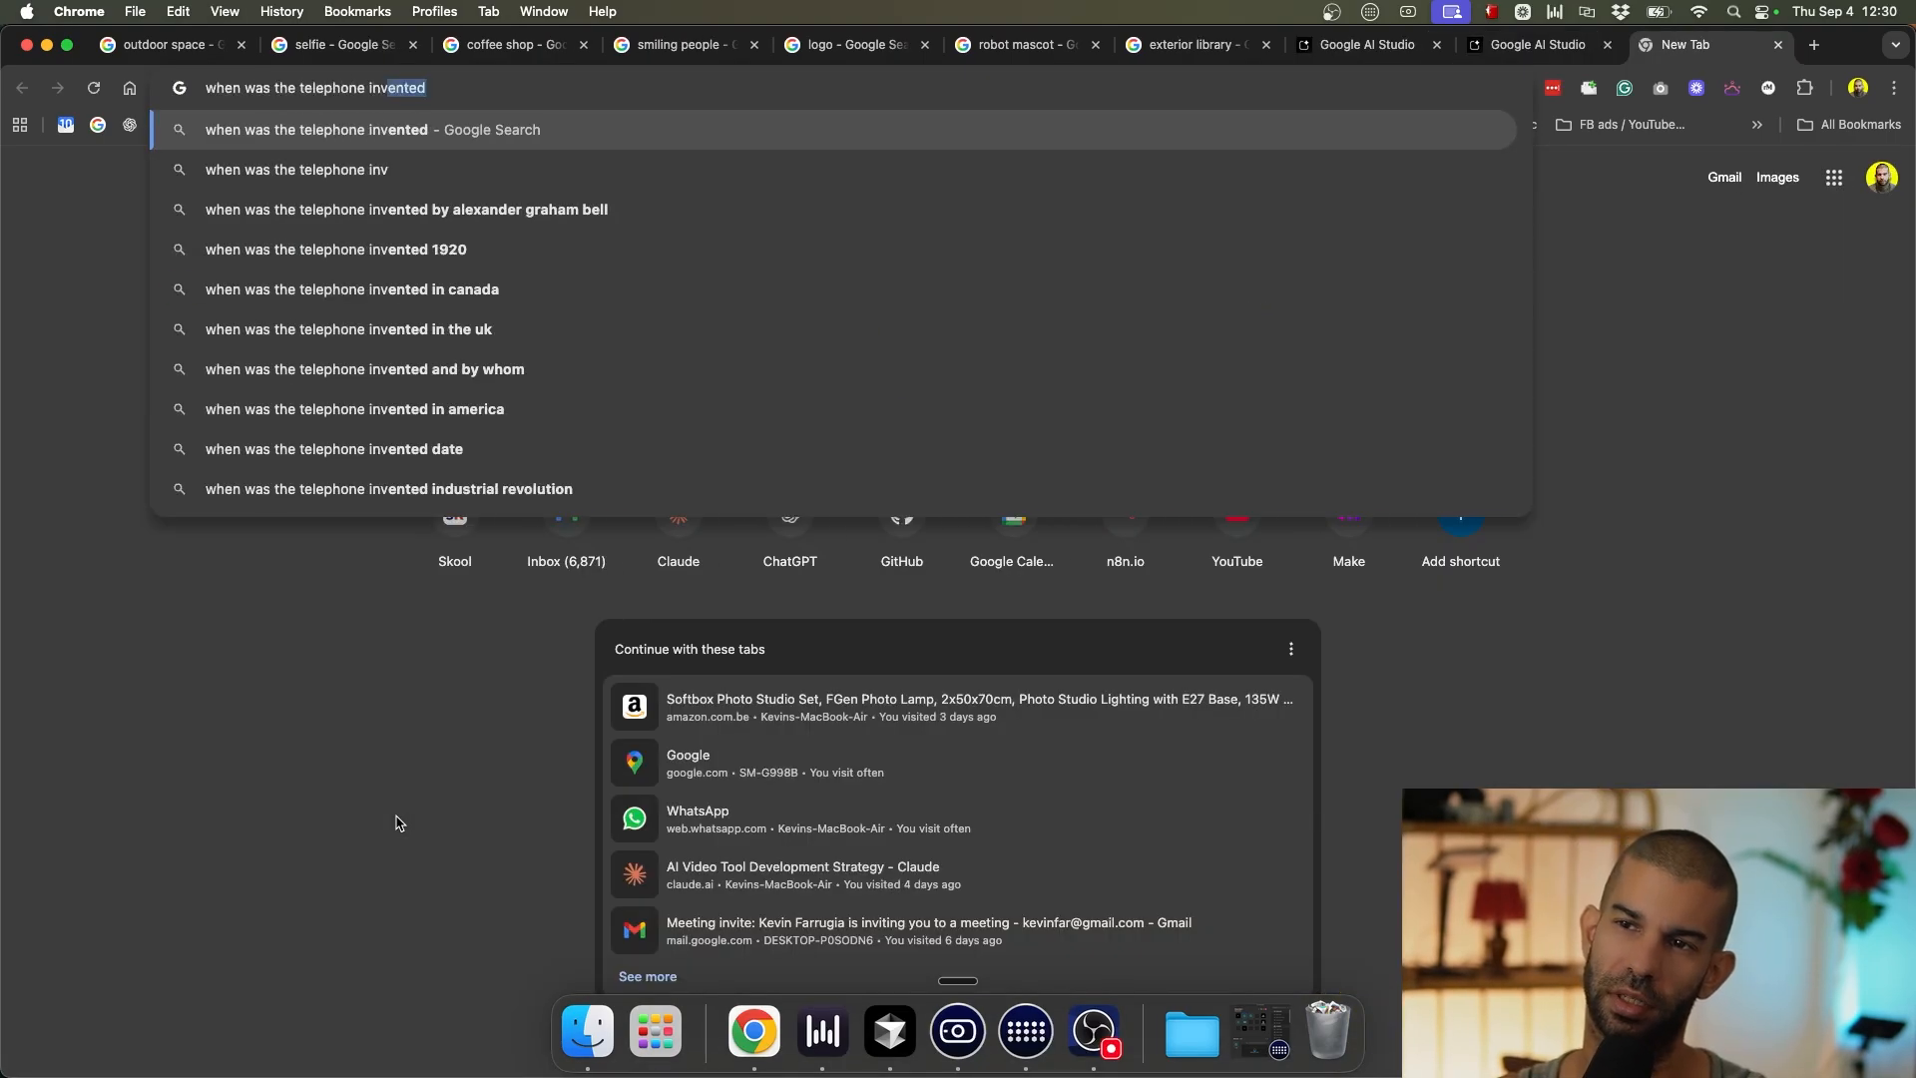
pyautogui.press('Return')
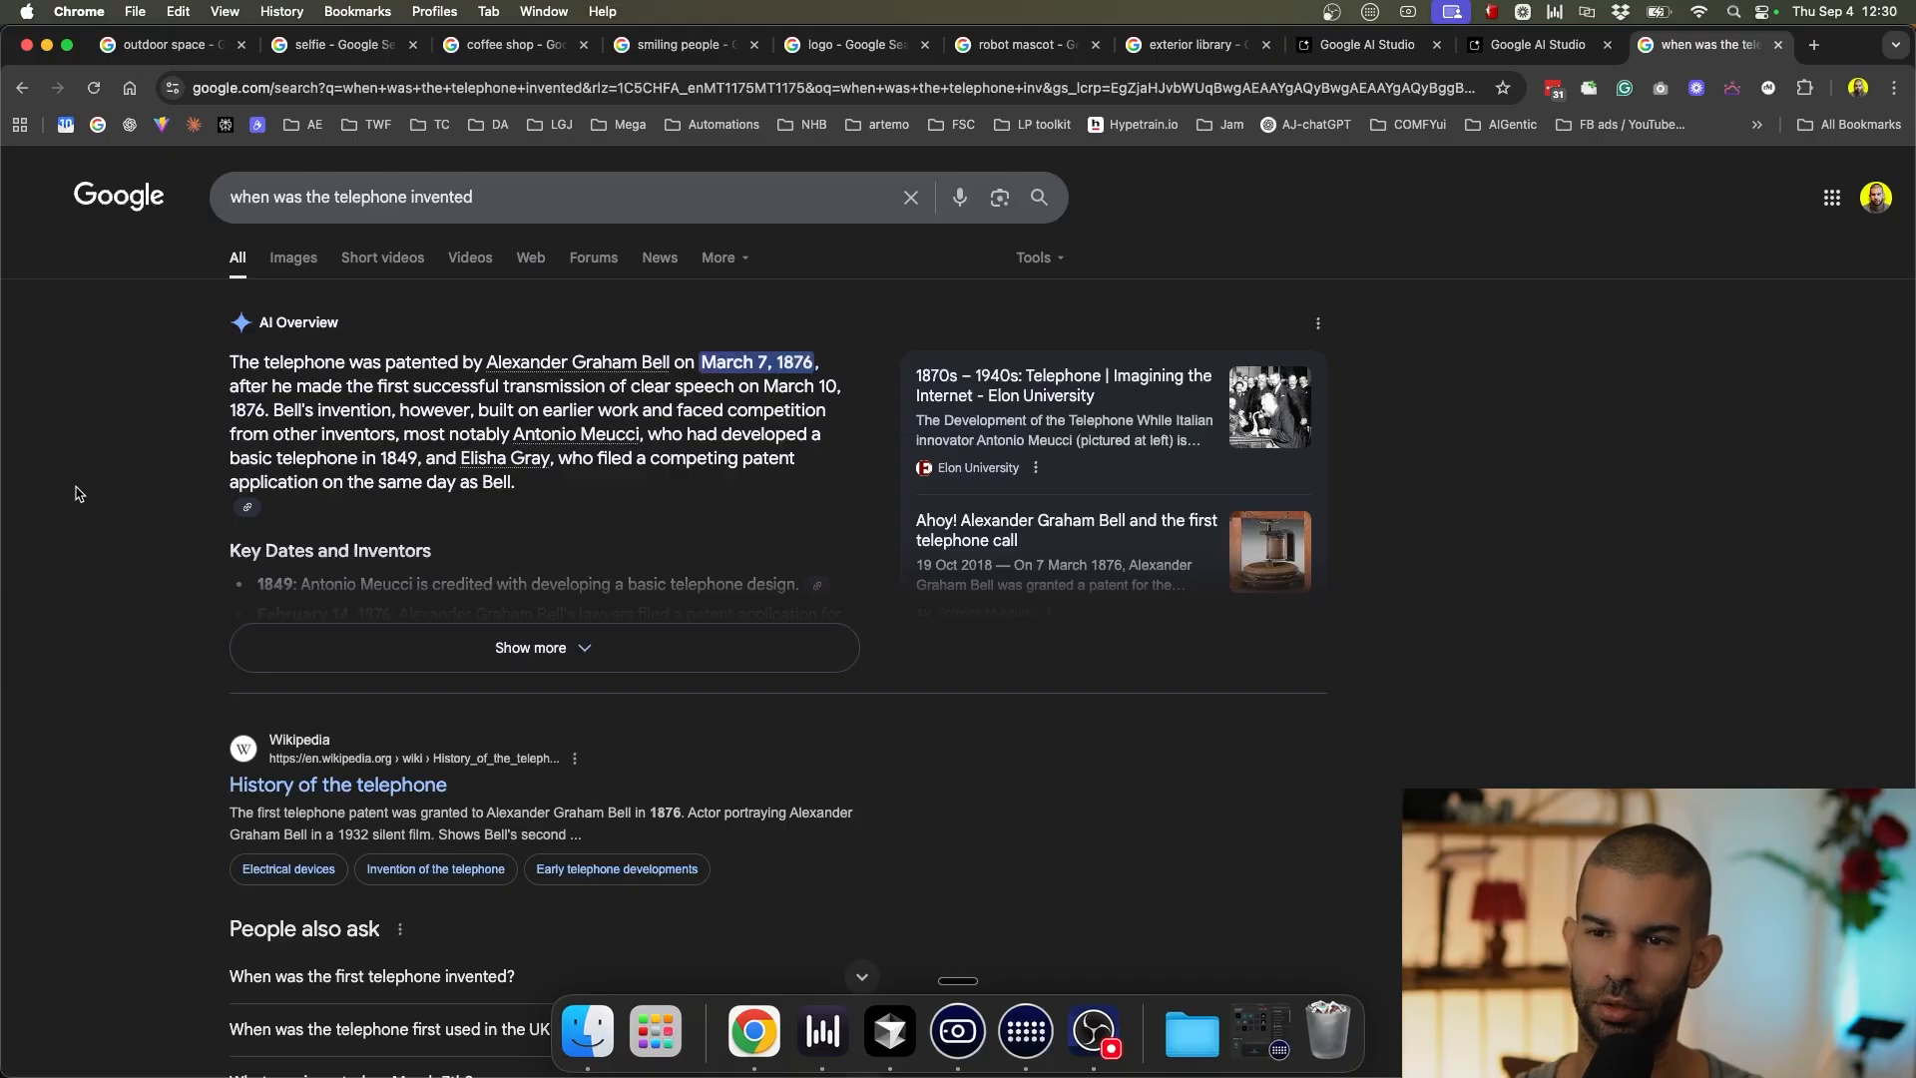
pyautogui.press('super+w')
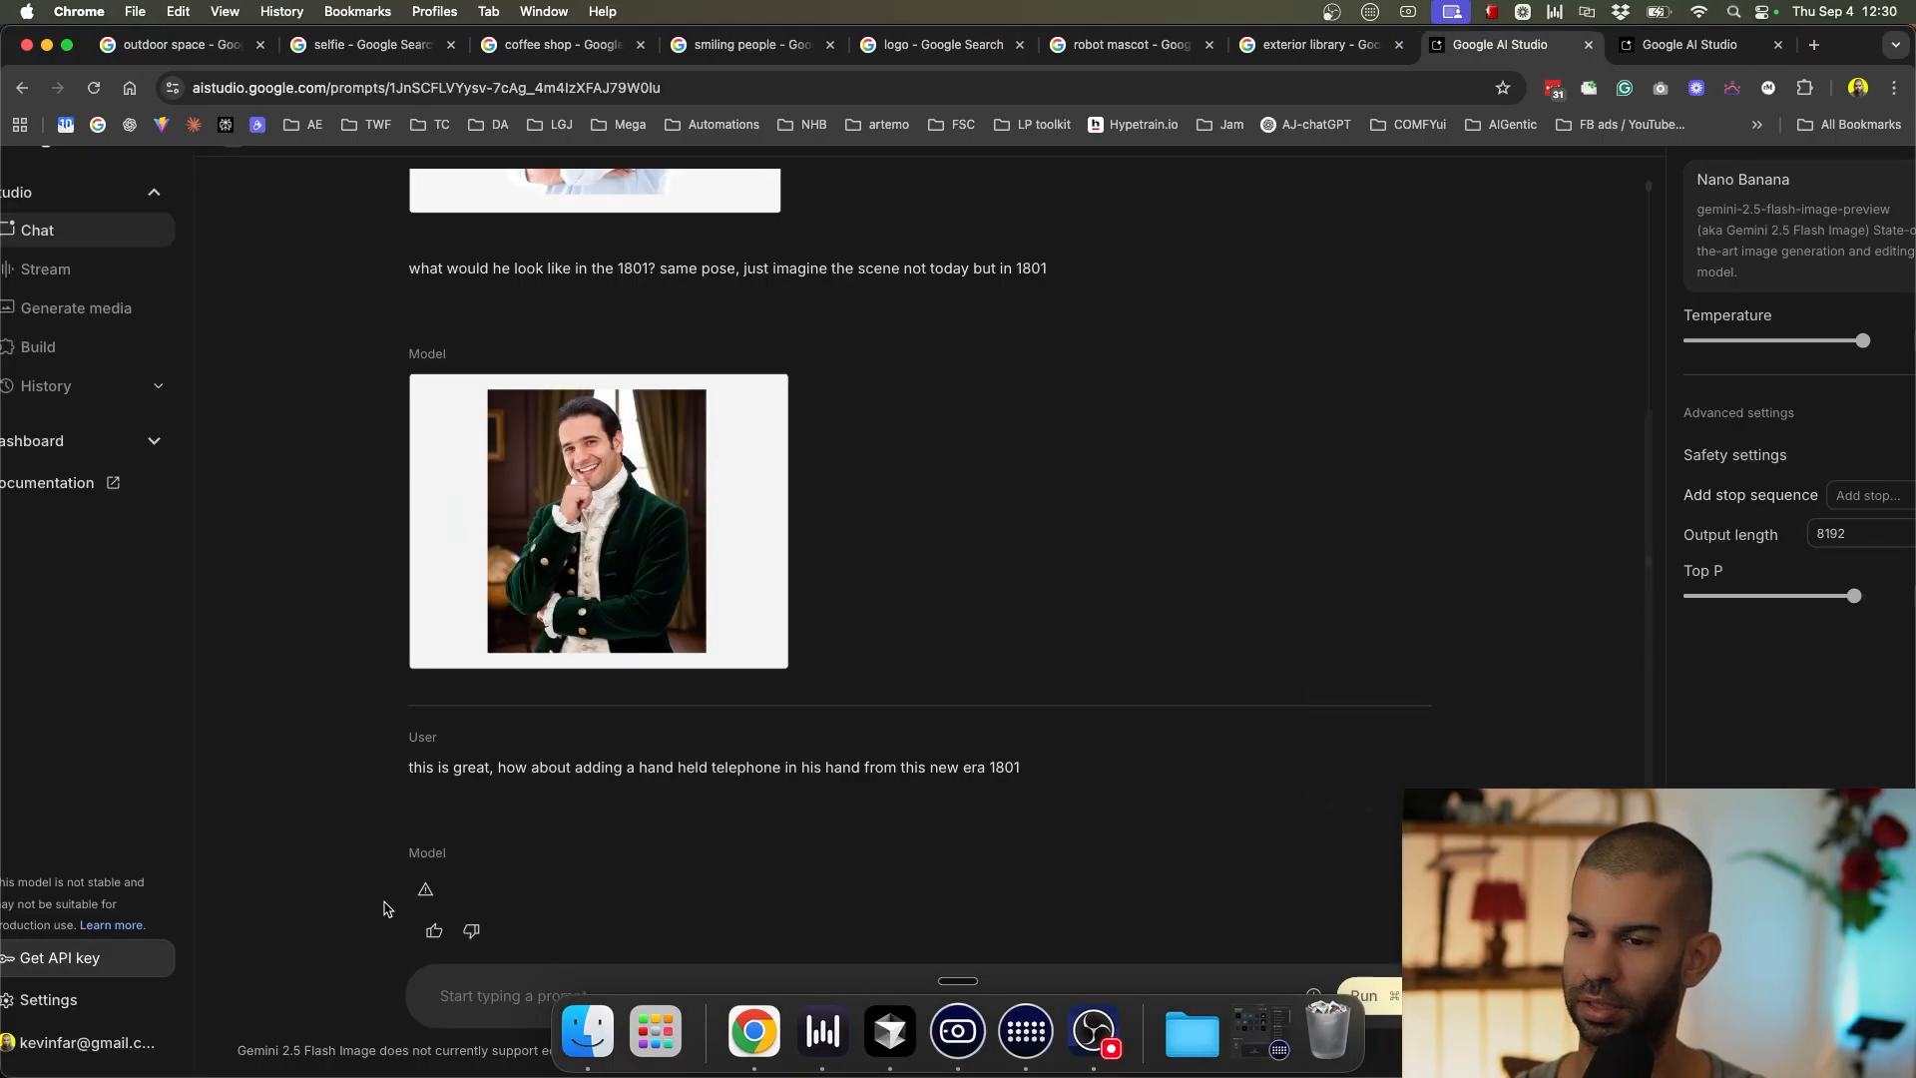
# Copy the generated 1801 portrait and the text of the hand held telephone prompt.
pyautogui.rightClick(503, 599)
pyautogui.click(554, 653)
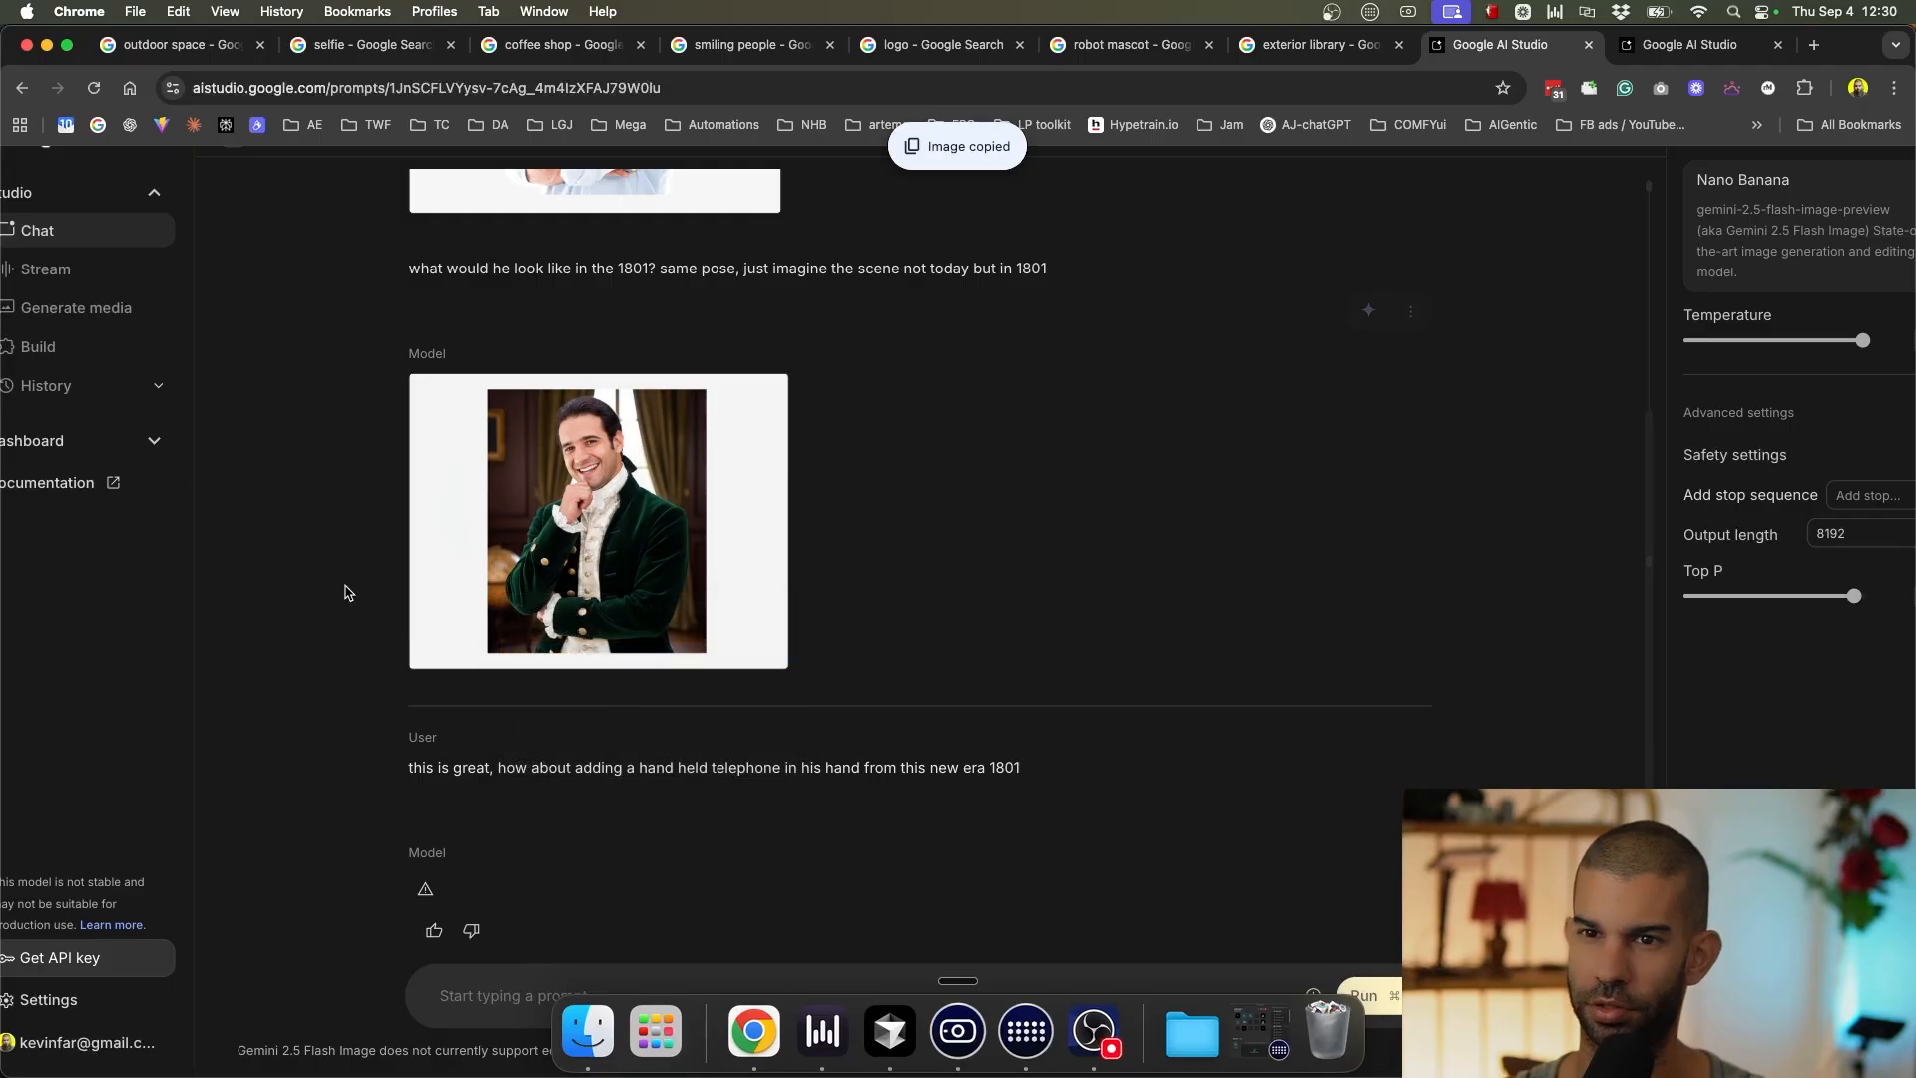
pyautogui.tripleClick(511, 767)
# Start a new AI Studio chat in a separate tab and paste the copied hand held telephone prompt into it.
pyautogui.press('super+t')
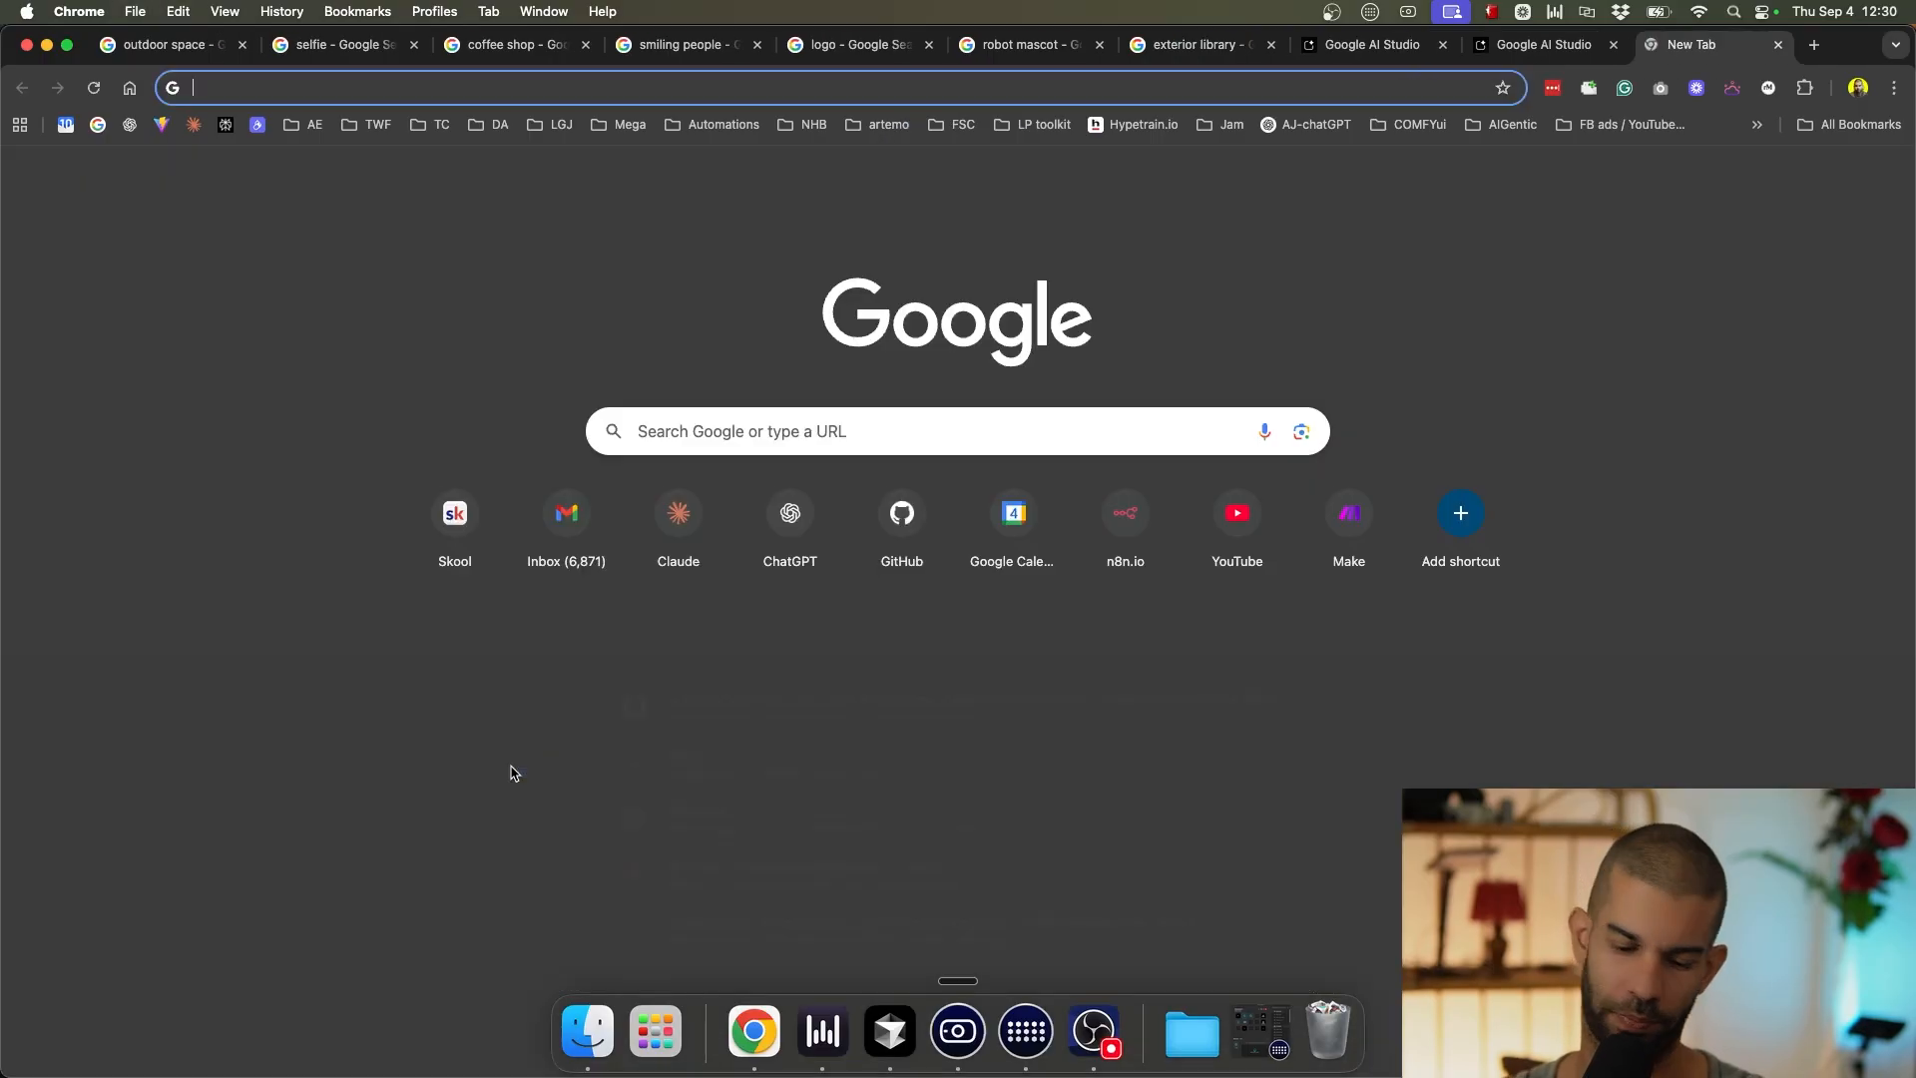
pyautogui.write('aistudio.google.com')
pyautogui.press('Return')
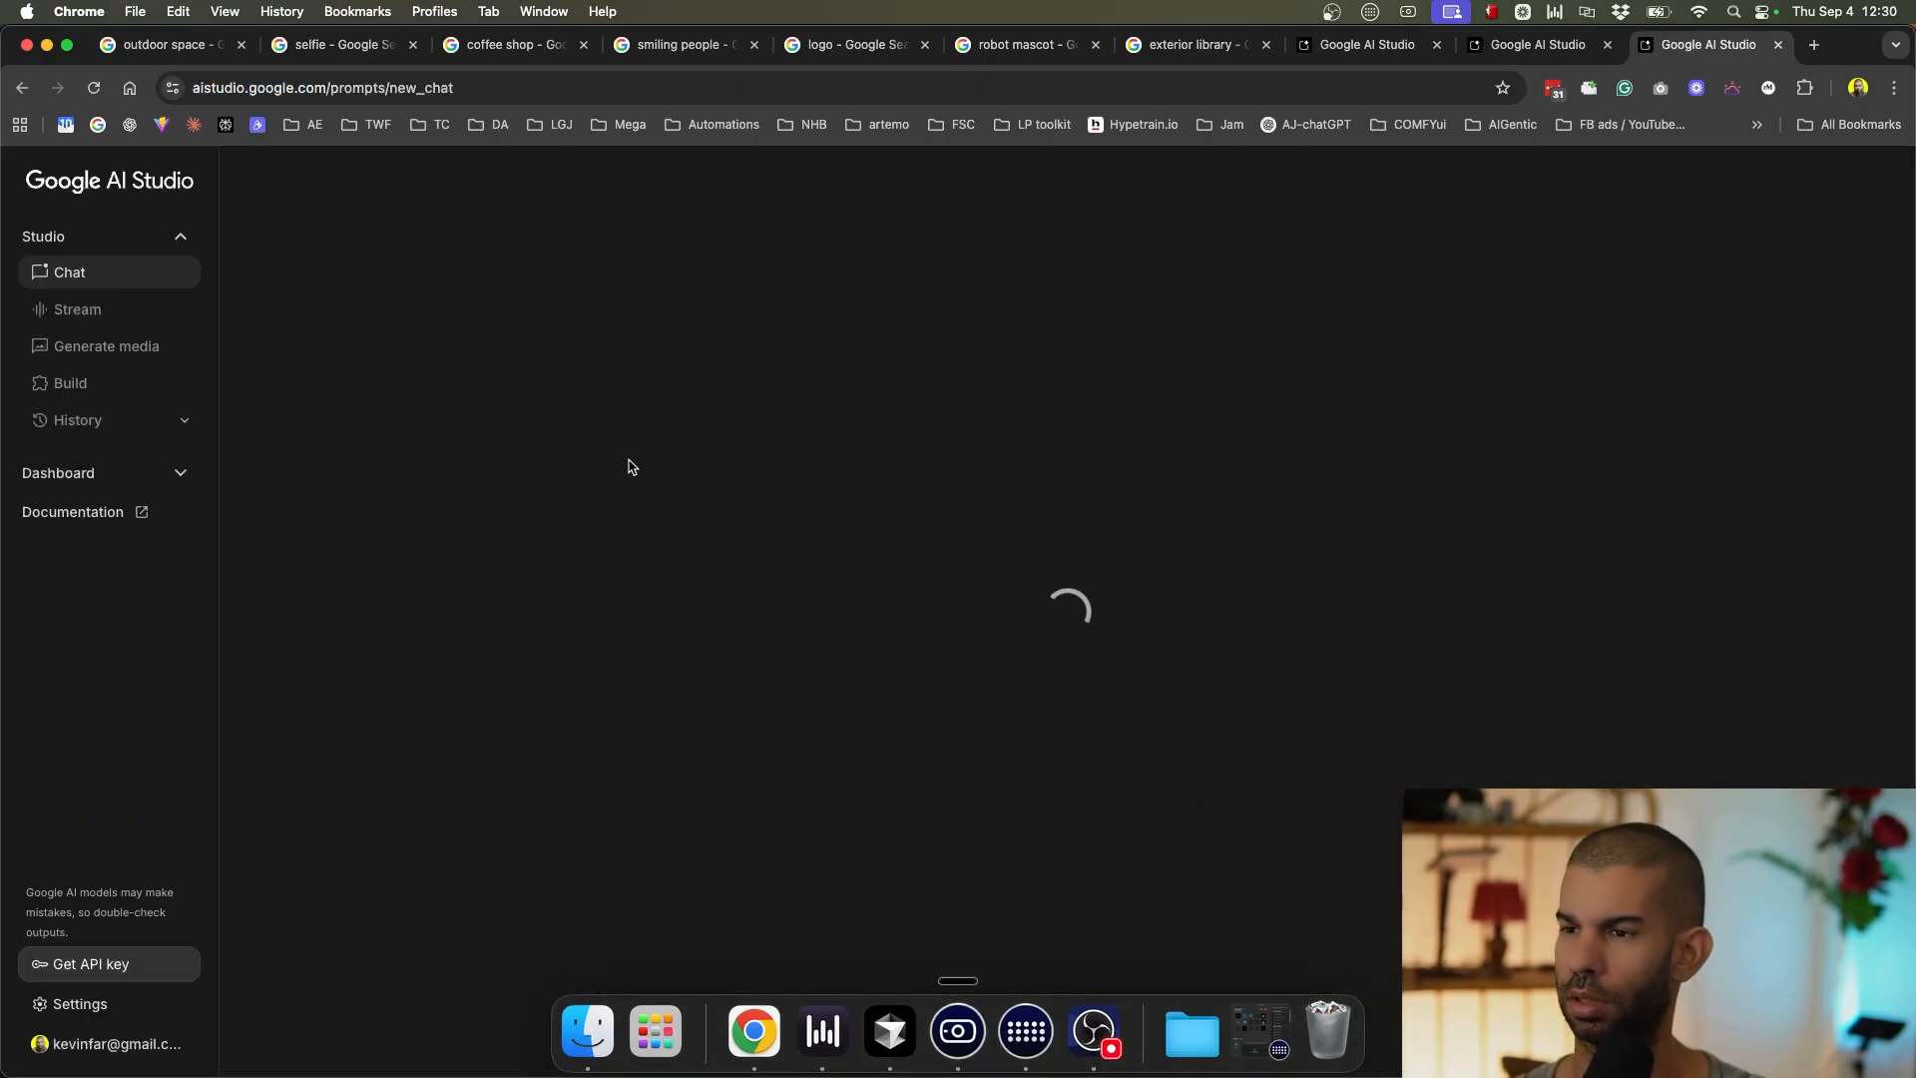
pyautogui.press('super+v')
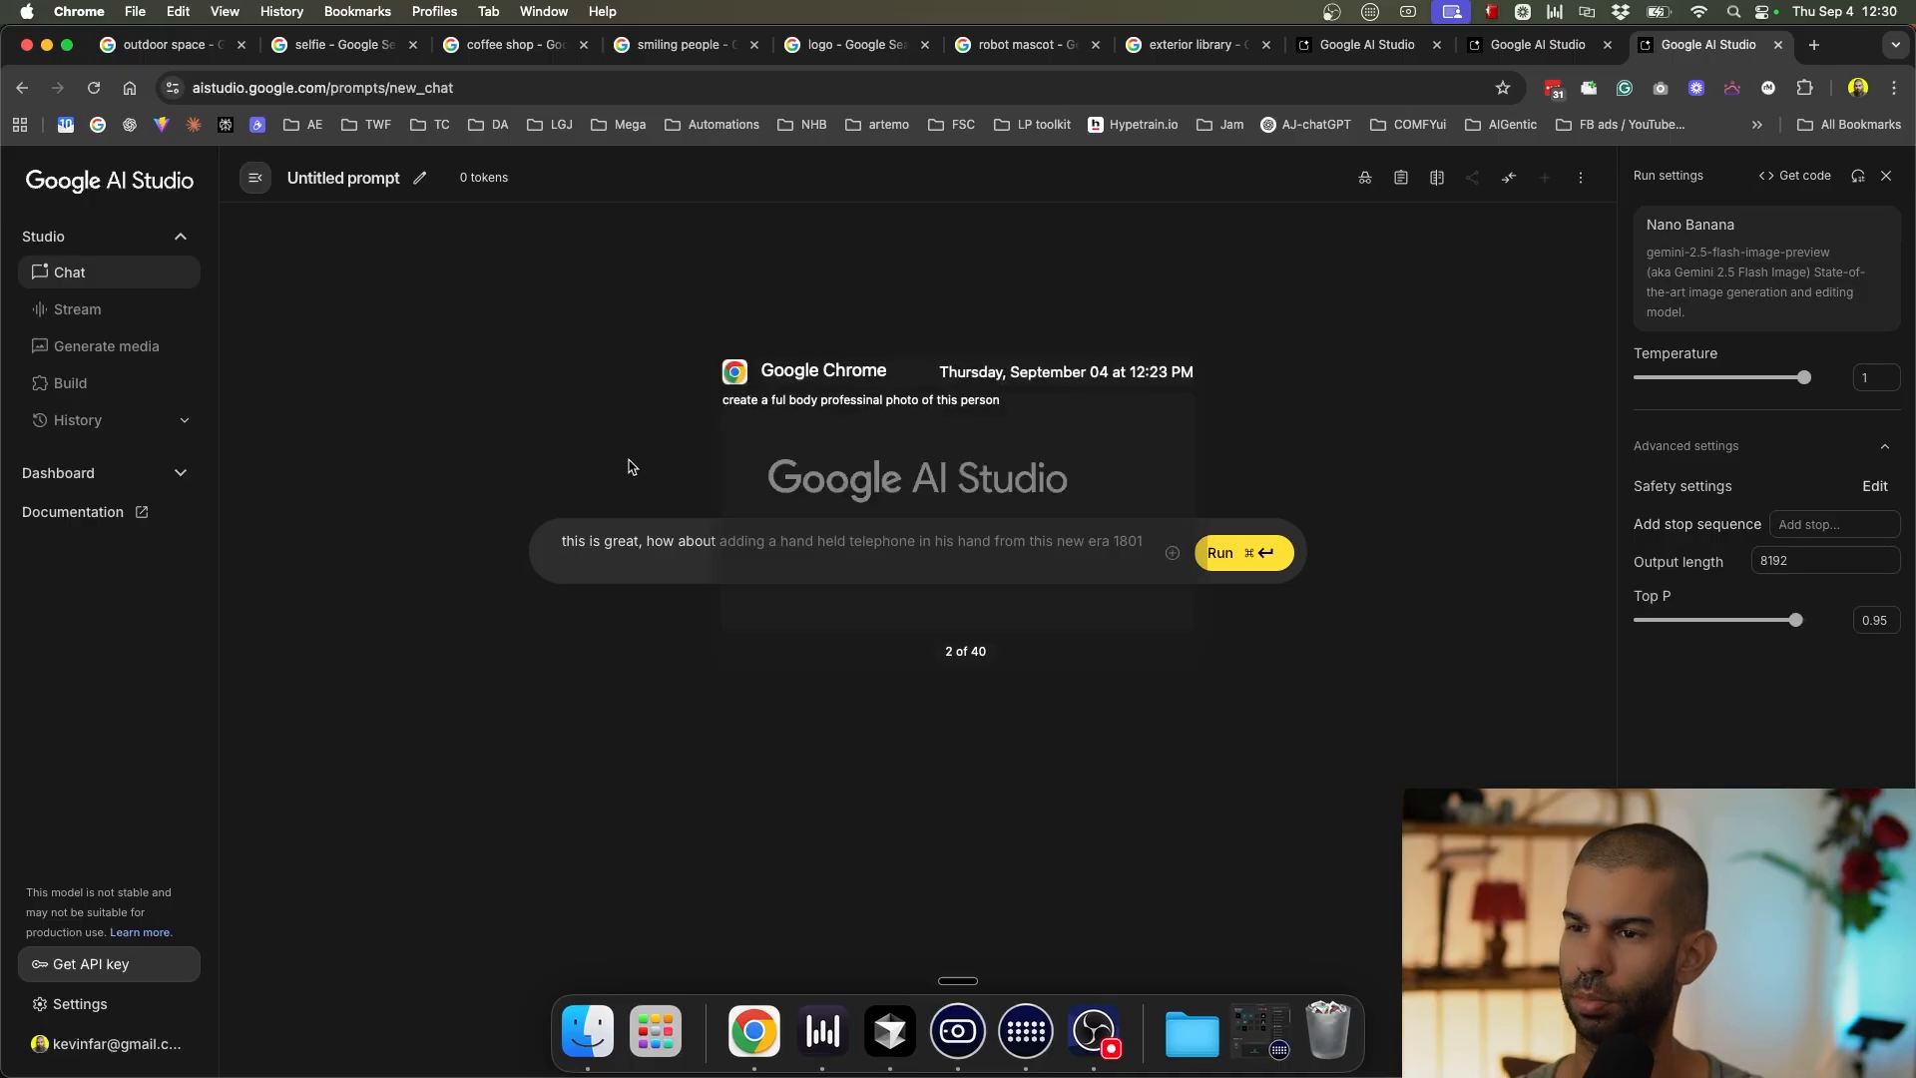
pyautogui.press('super+v')
pyautogui.press('super+v')
# Copy the generated 1801 portrait from the original chat and attach it to the new chat's prompt.
pyautogui.click(1505, 46)
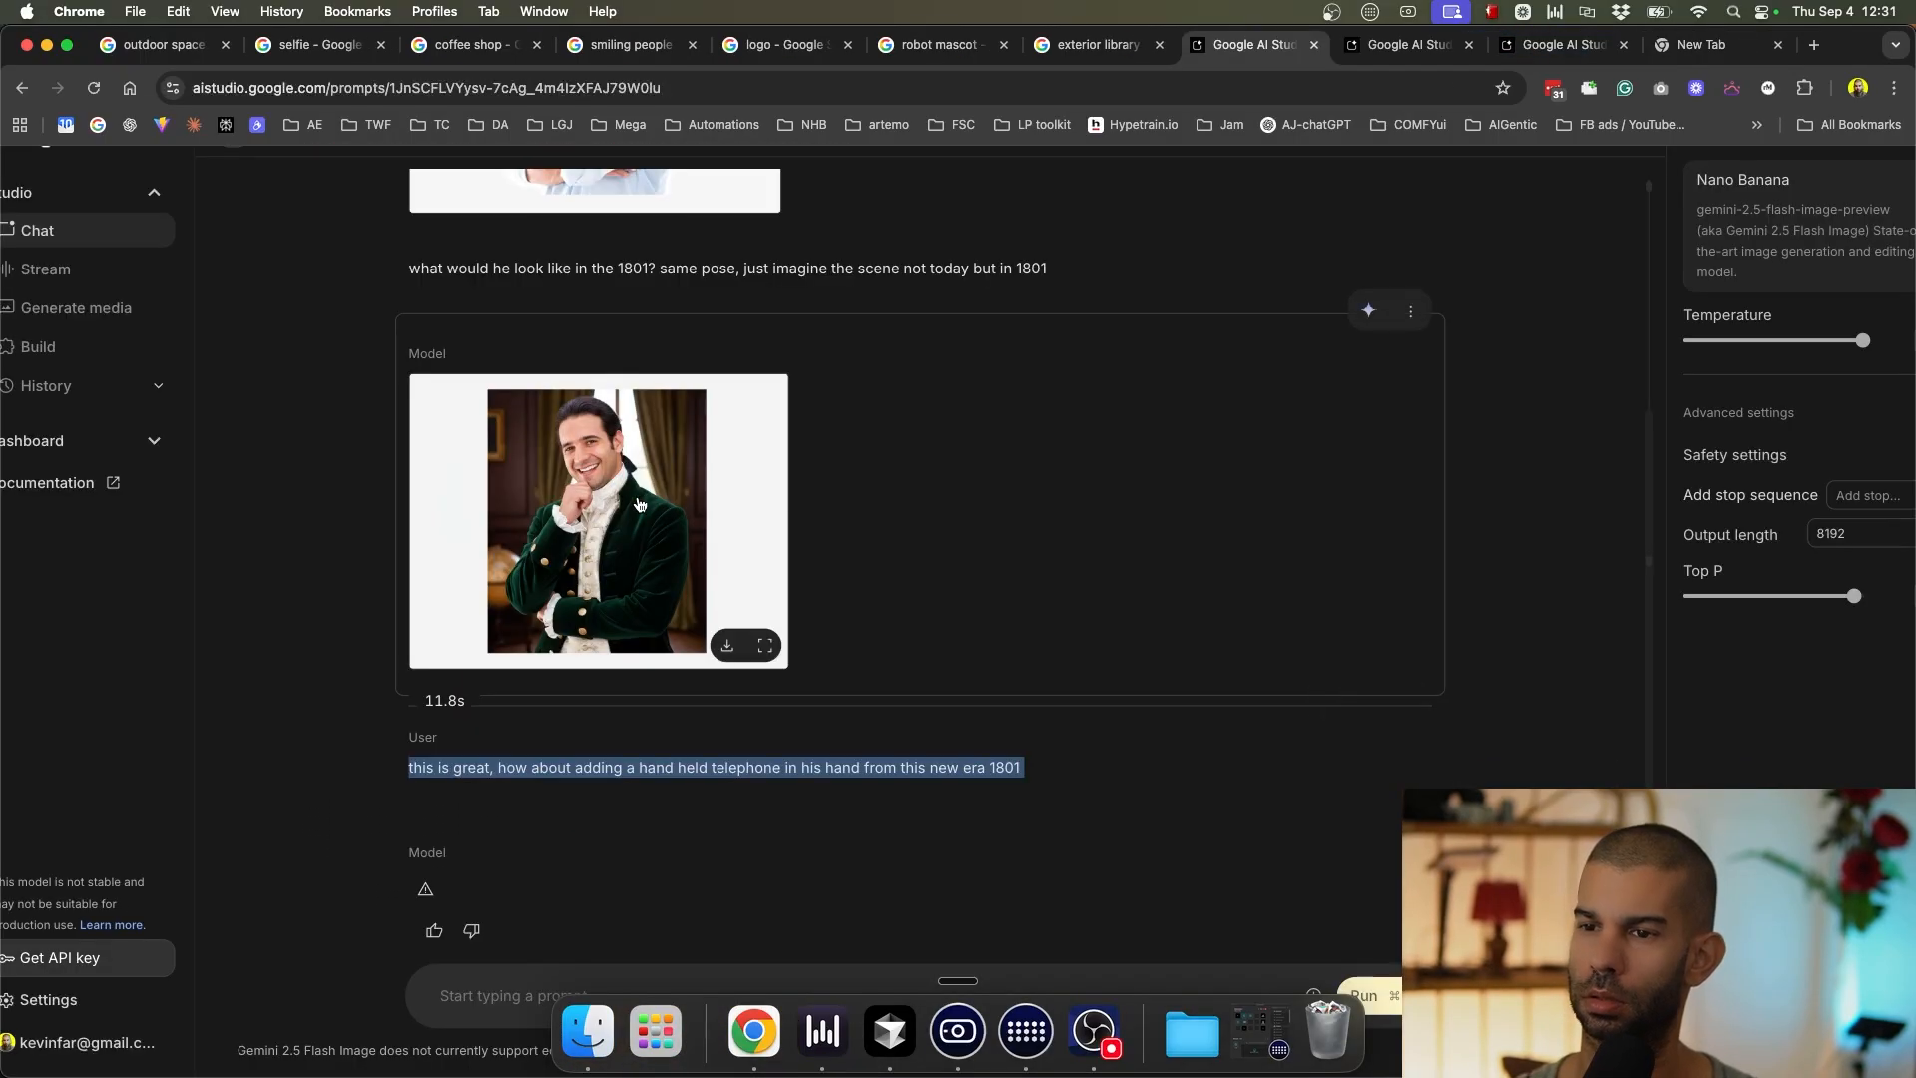
pyautogui.rightClick(641, 496)
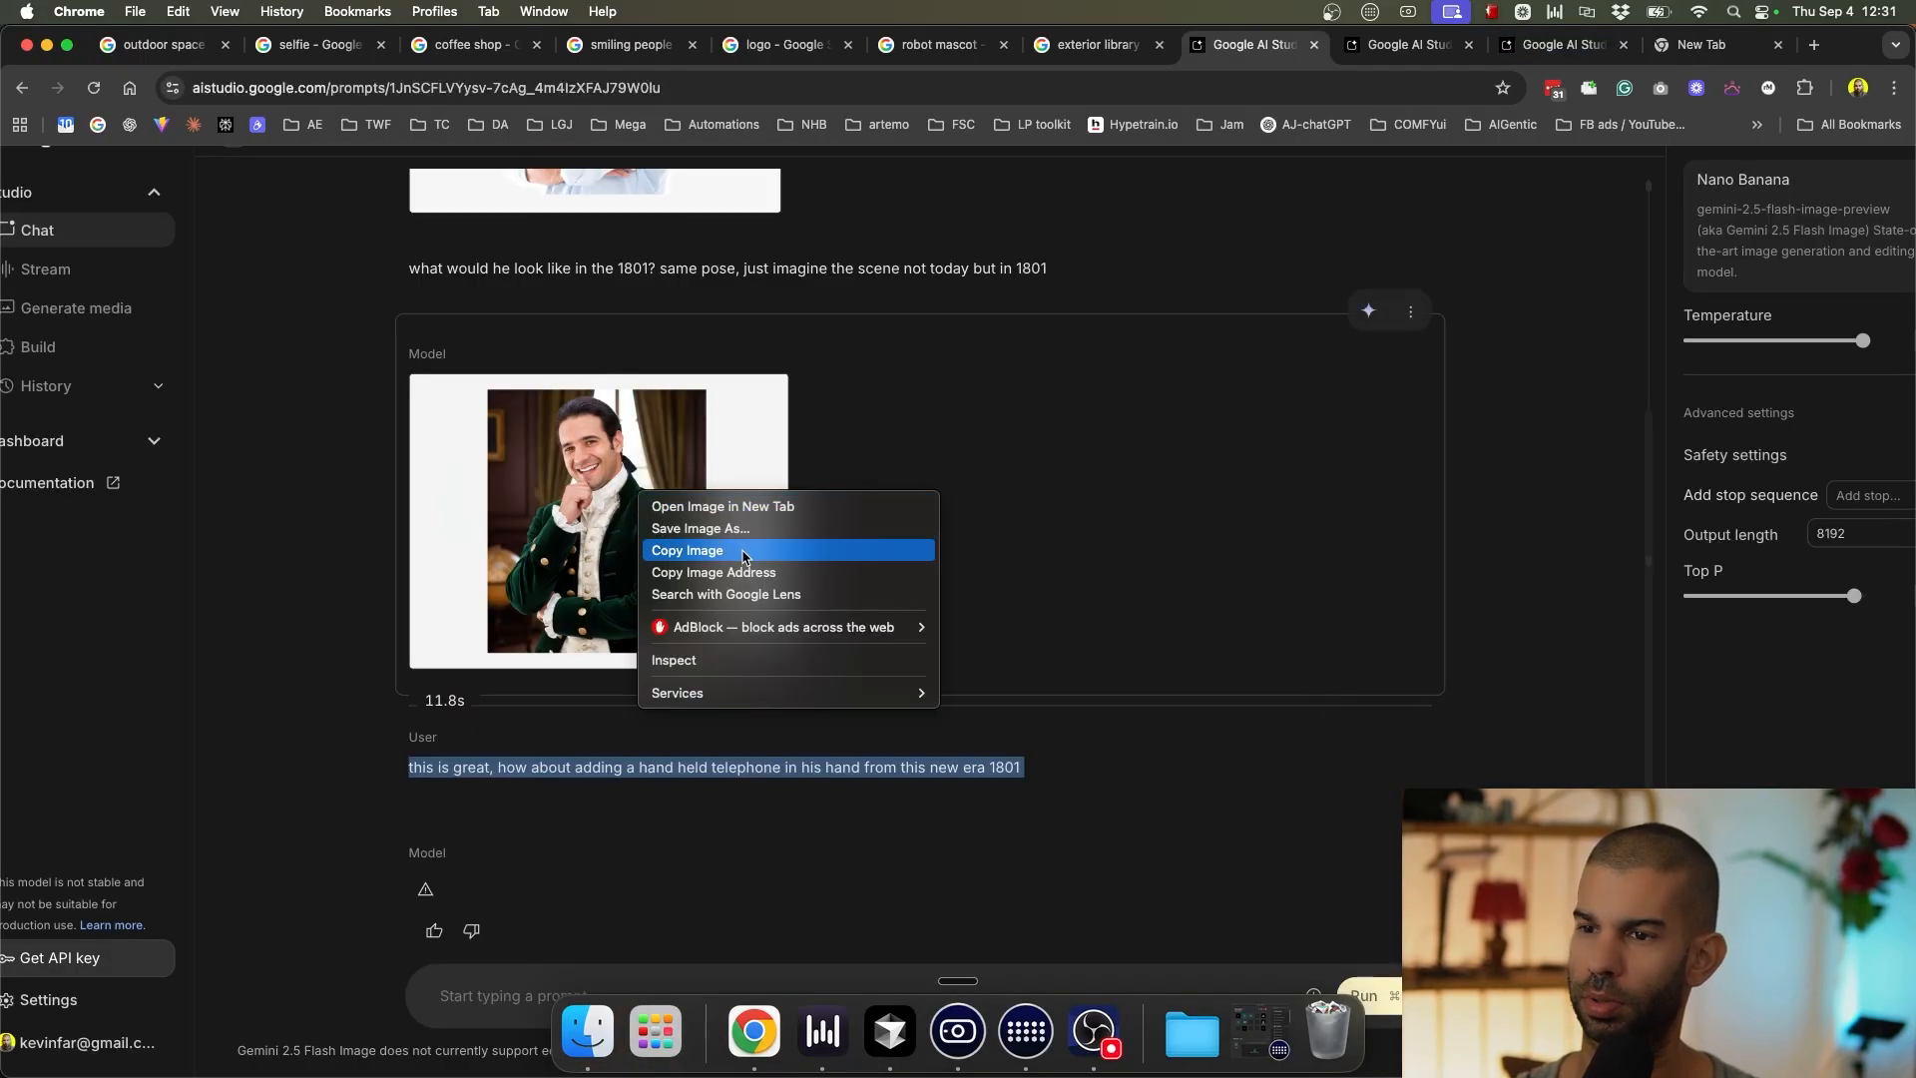
pyautogui.click(743, 551)
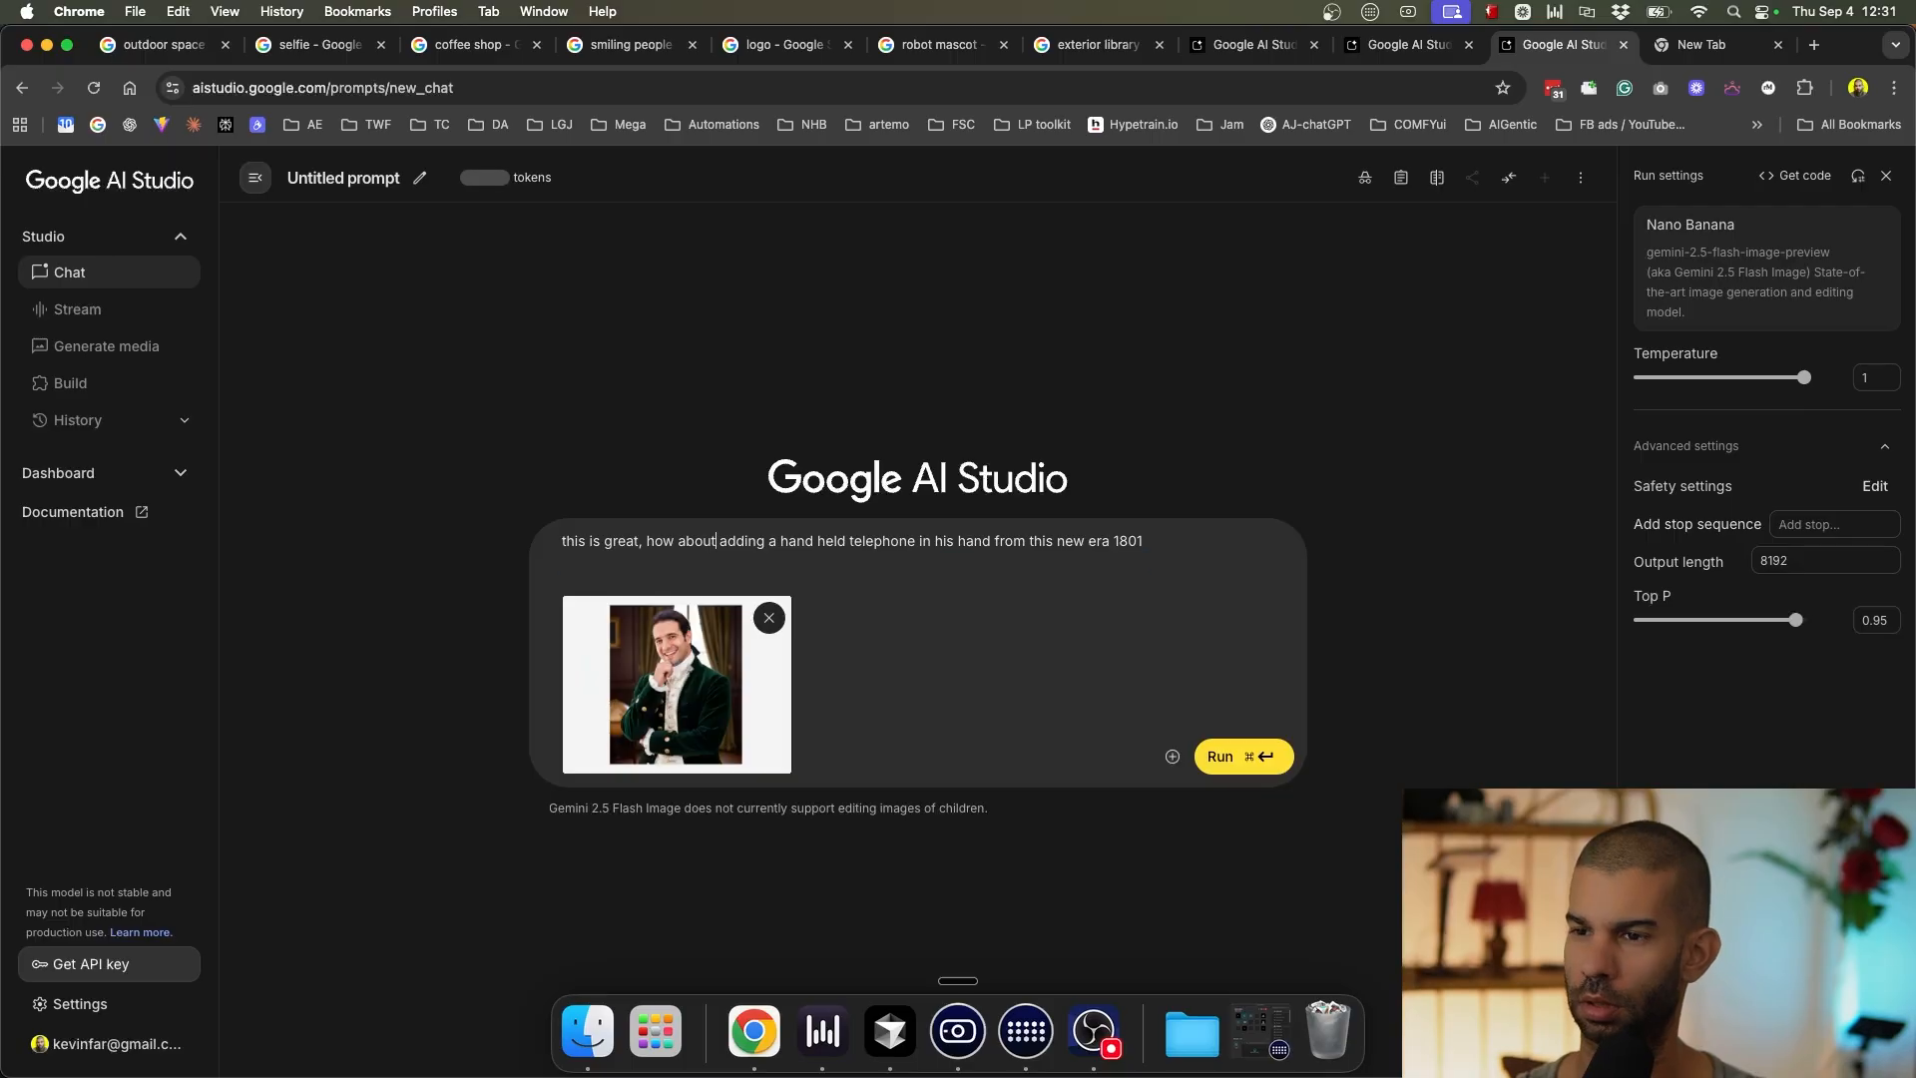
# Replace the prompt's opening words through "adding" with "add" and run it on the attached portrait.
pyautogui.moveTo(764, 540); pyautogui.dragTo(562, 540)
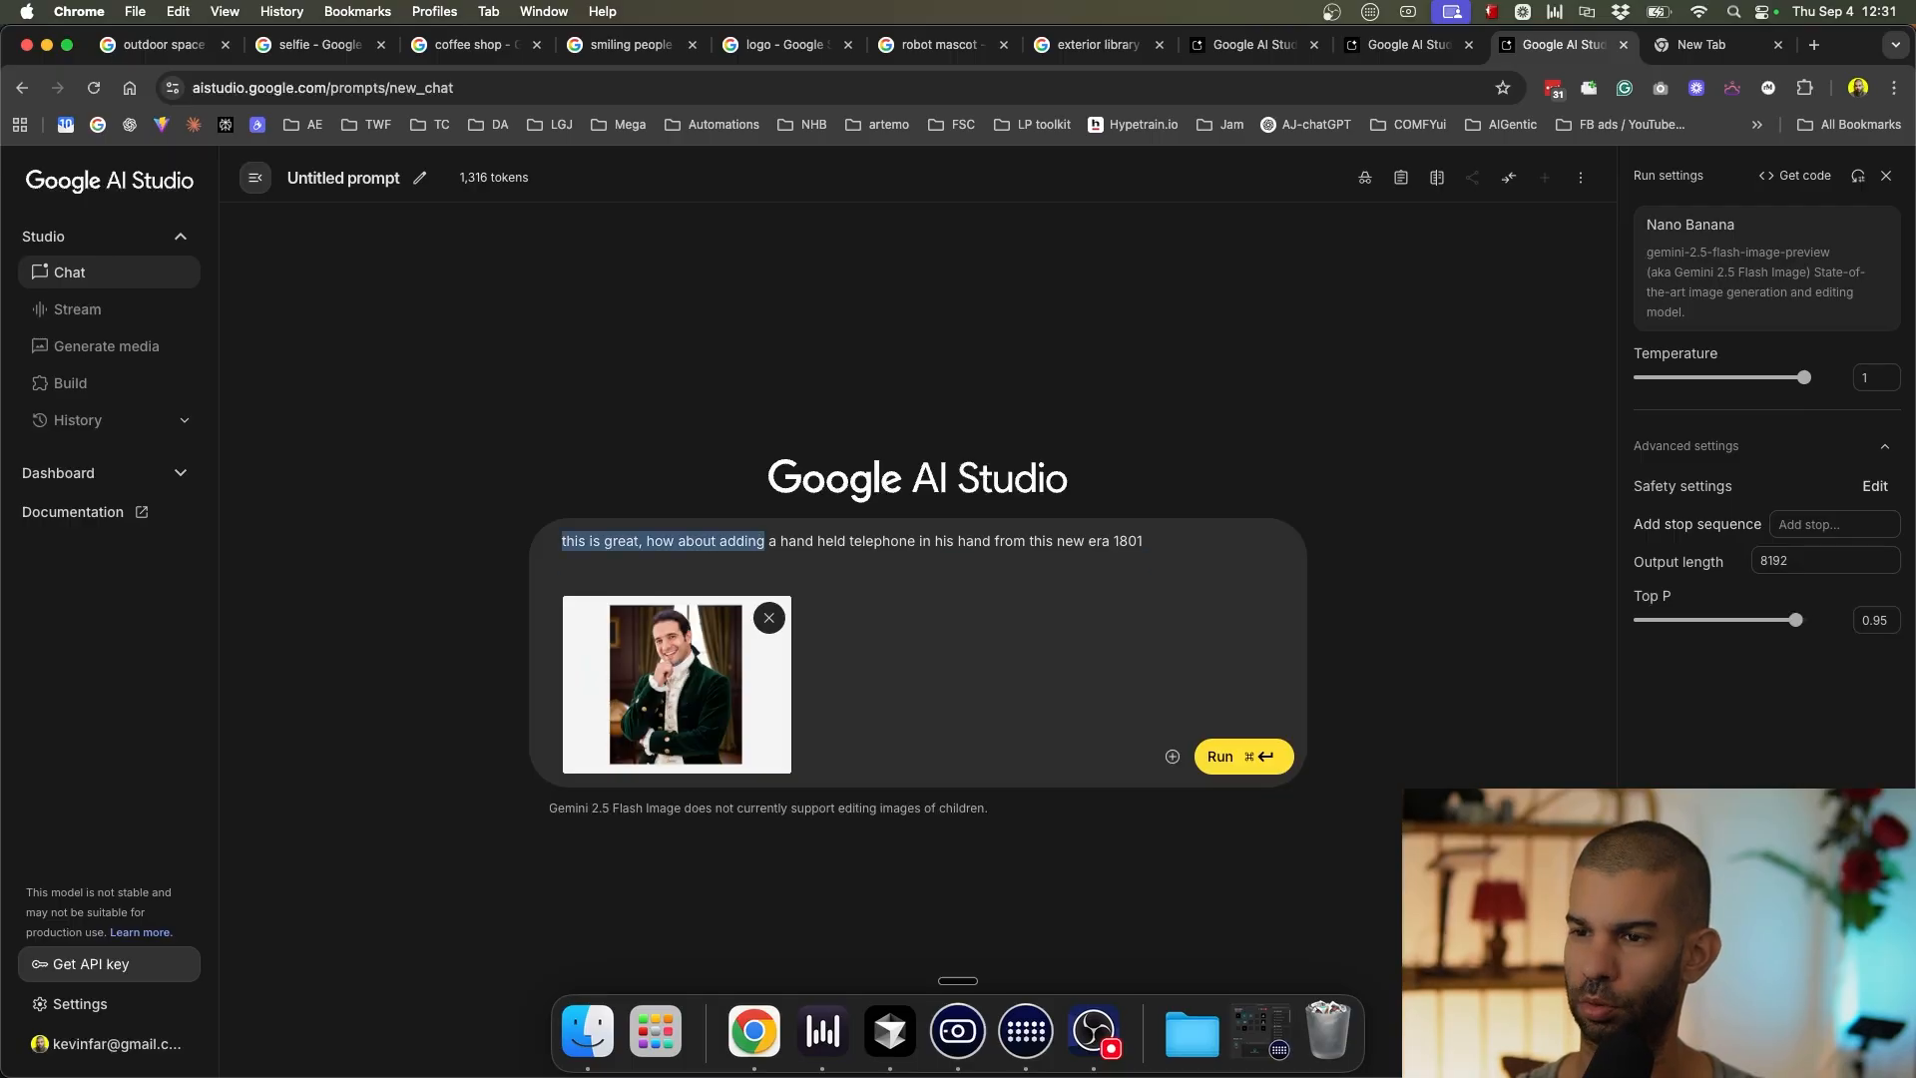
pyautogui.write('add')
pyautogui.press('super+Return')
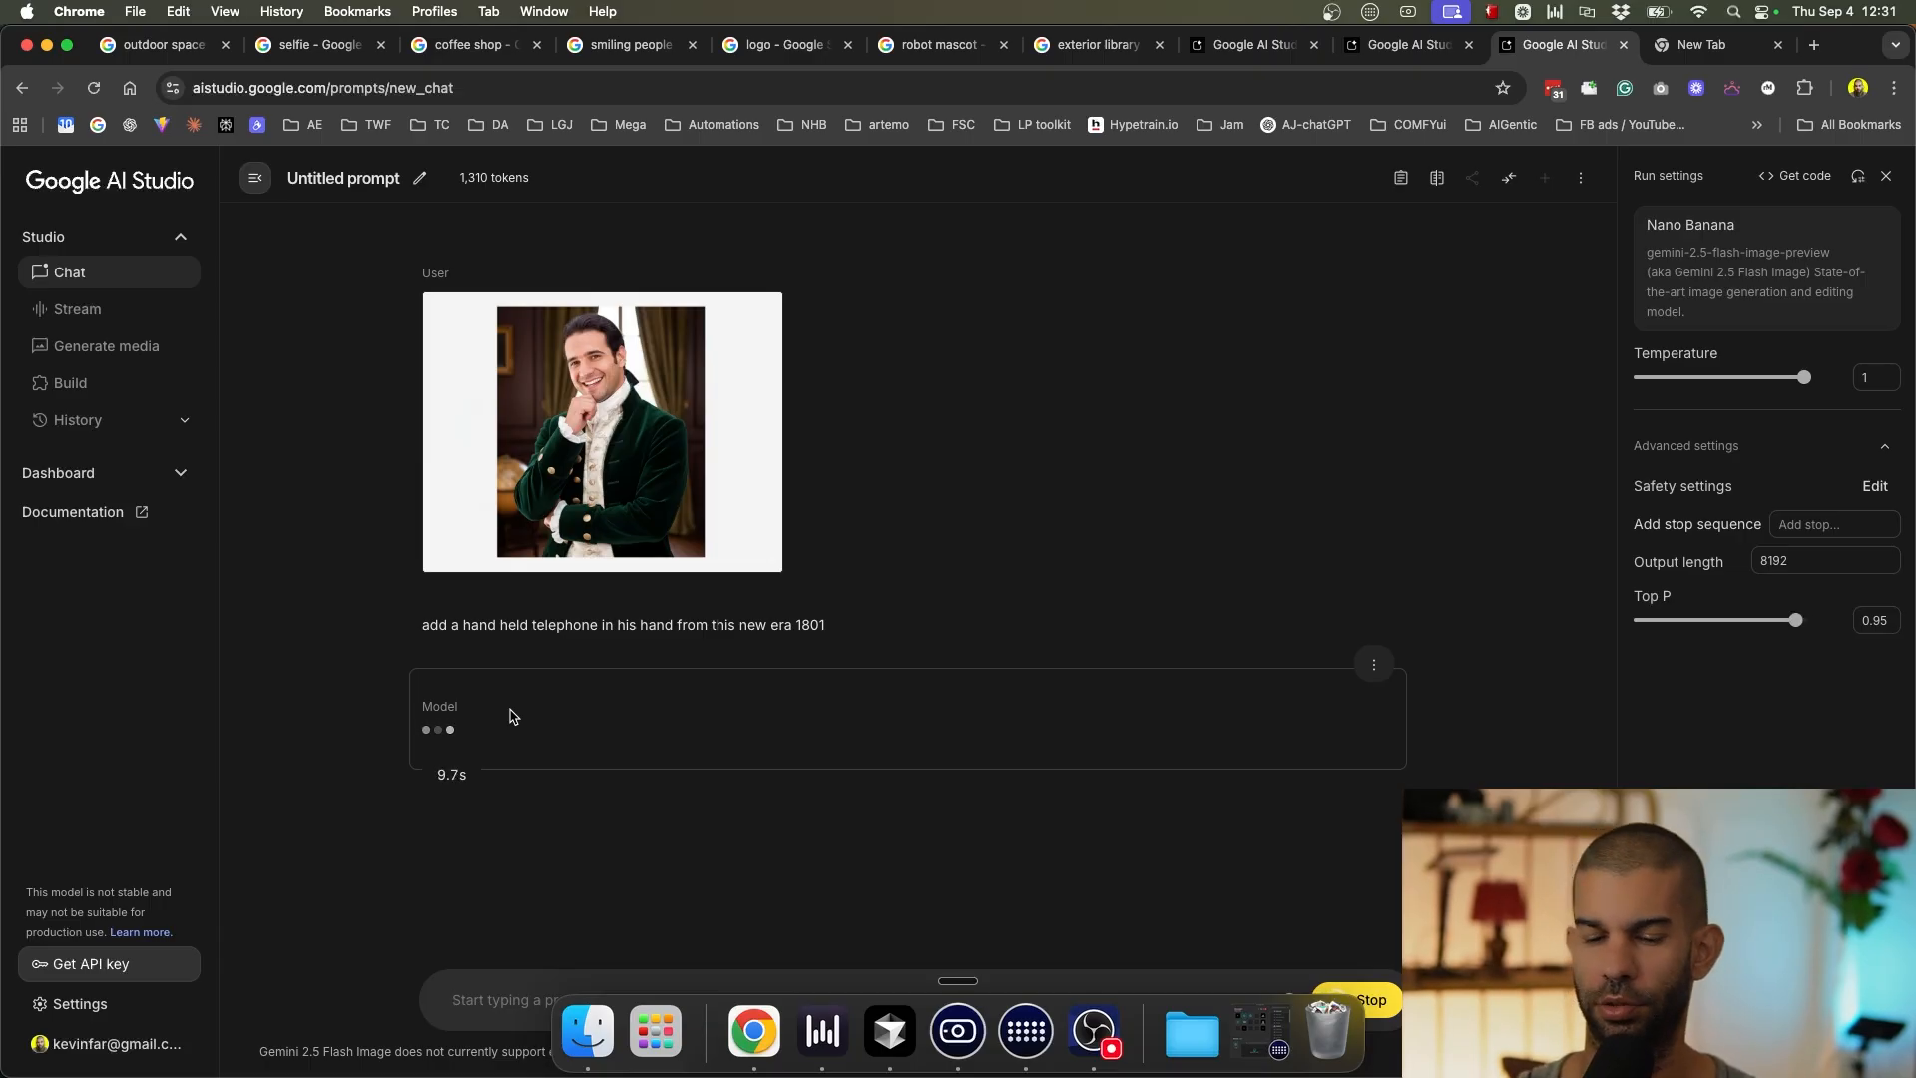
# View the generated telephone image enlarged and compare it with the earlier chat containing the original 1801 portrait.
pyautogui.click(567, 767)
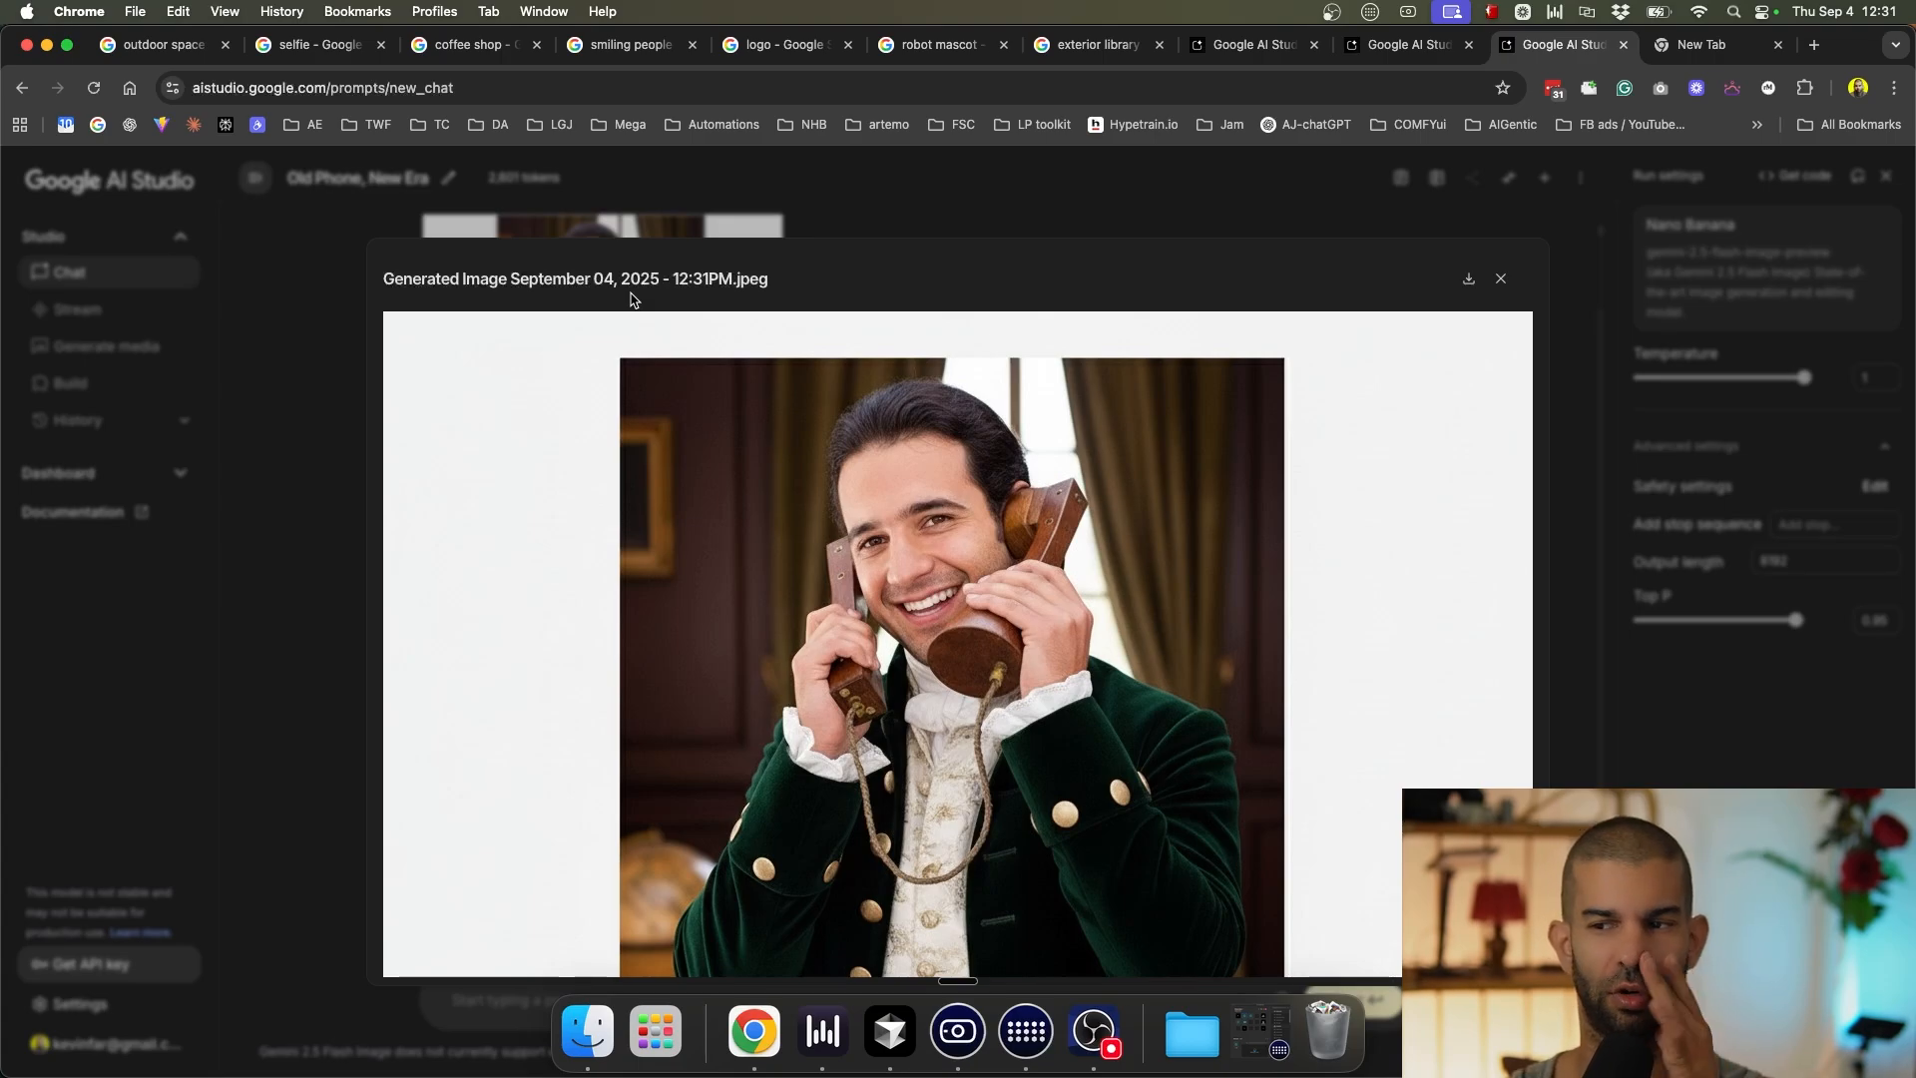
pyautogui.click(240, 647)
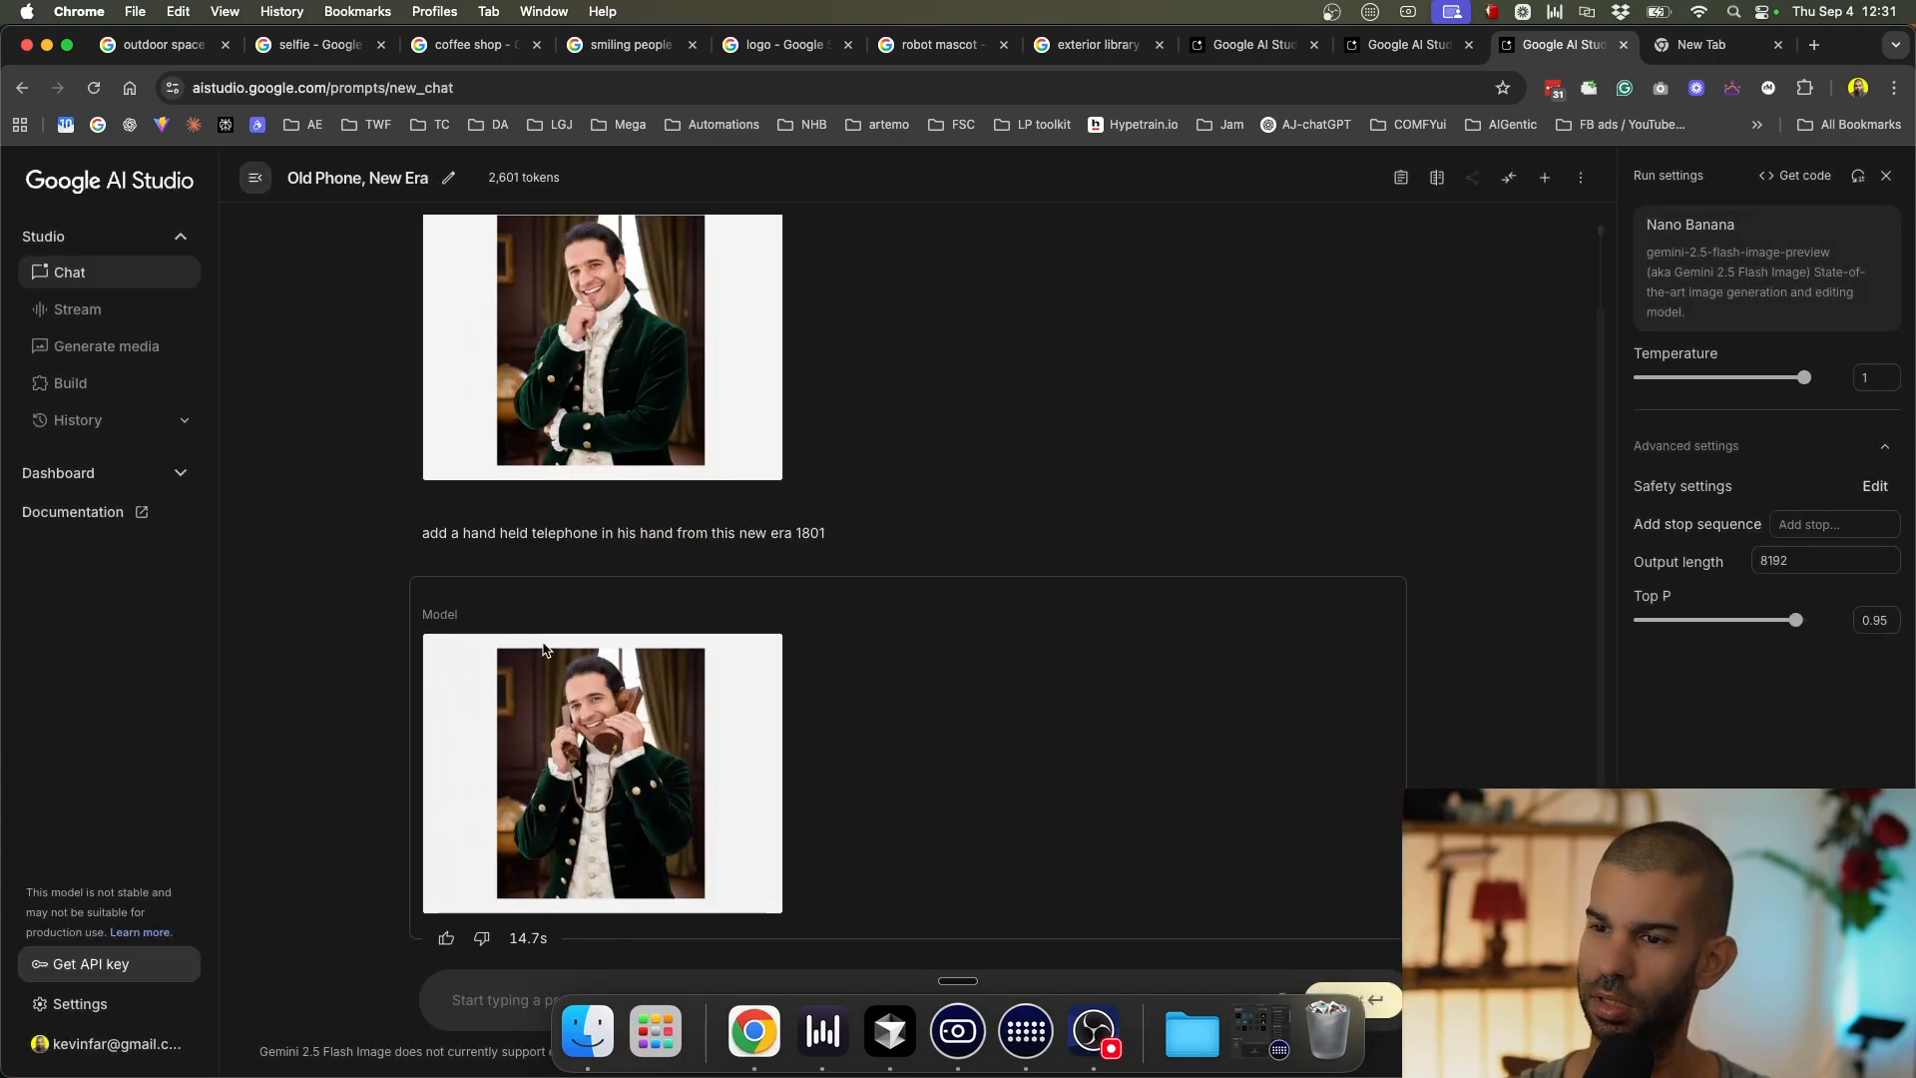
pyautogui.scroll(1, 702, 696)
pyautogui.scroll(-1, 702, 695)
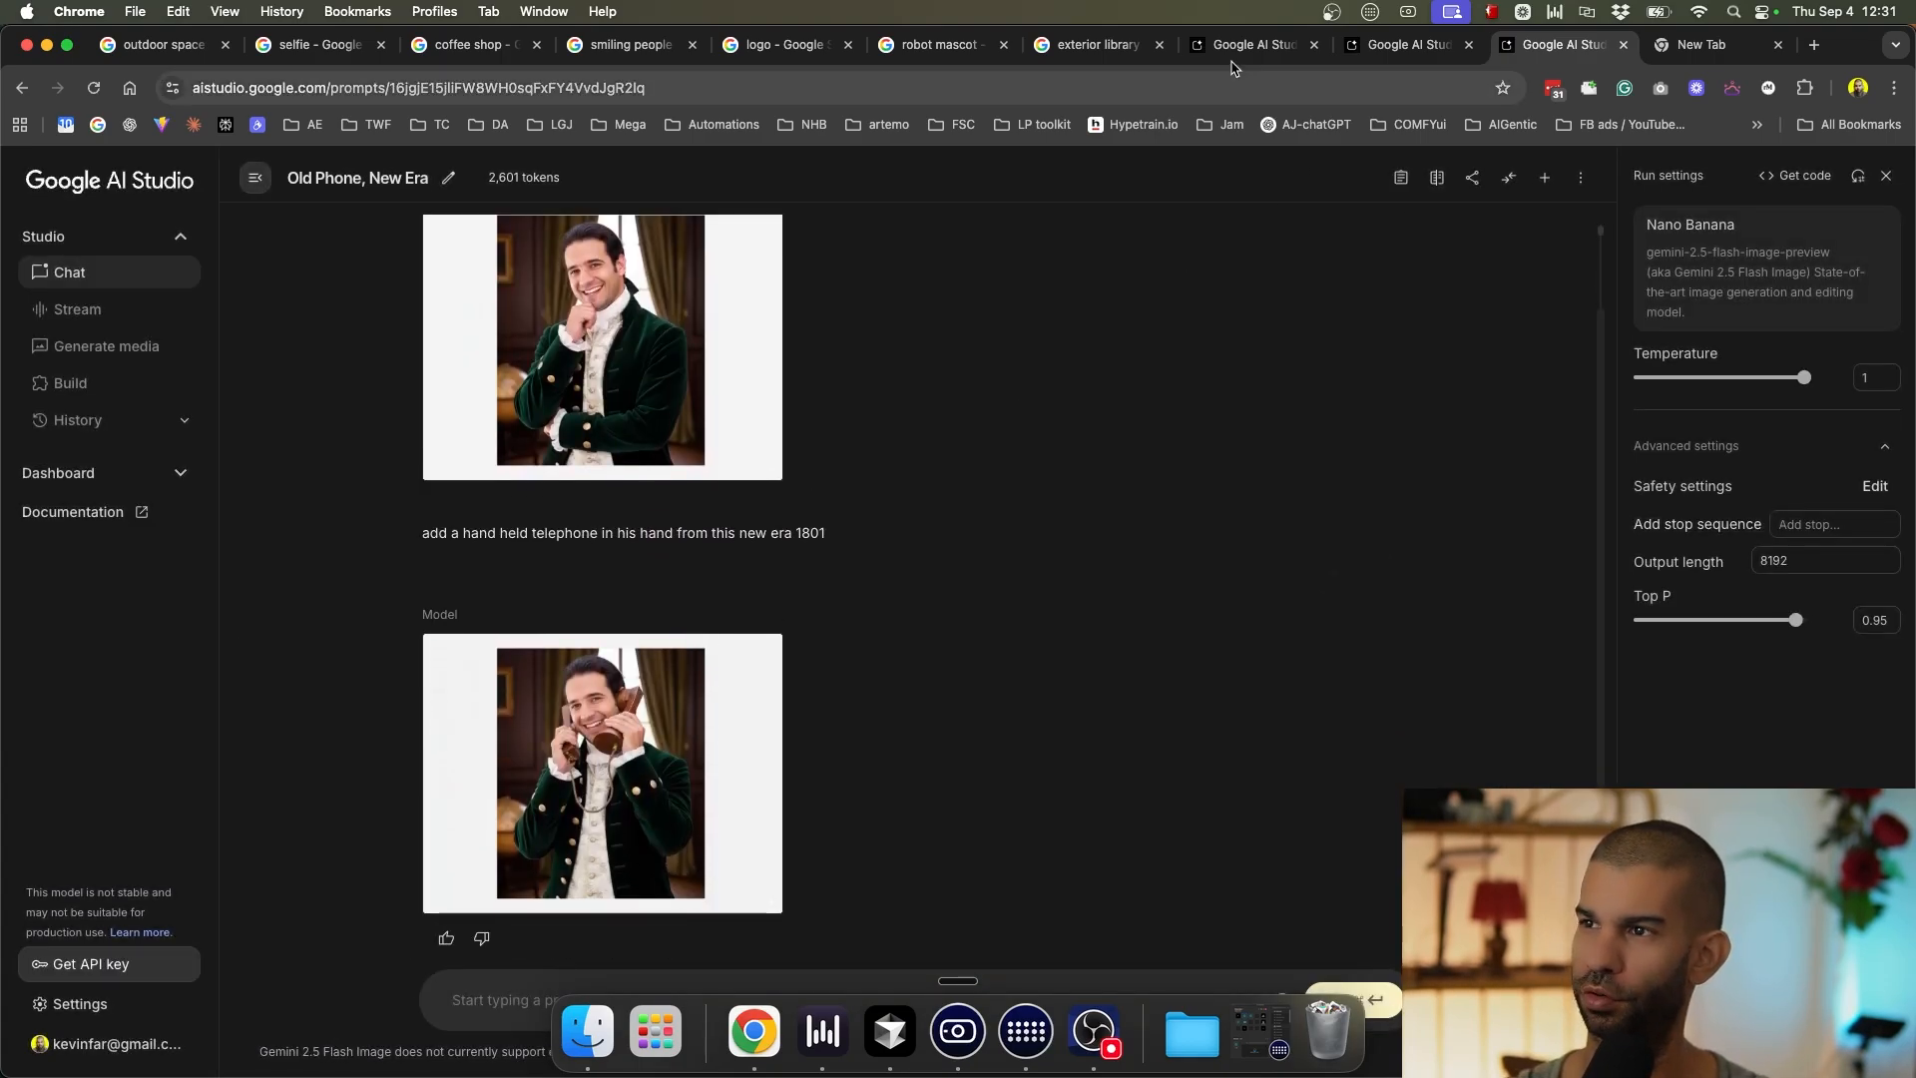
pyautogui.click(1238, 50)
pyautogui.scroll(-3, 489, 396)
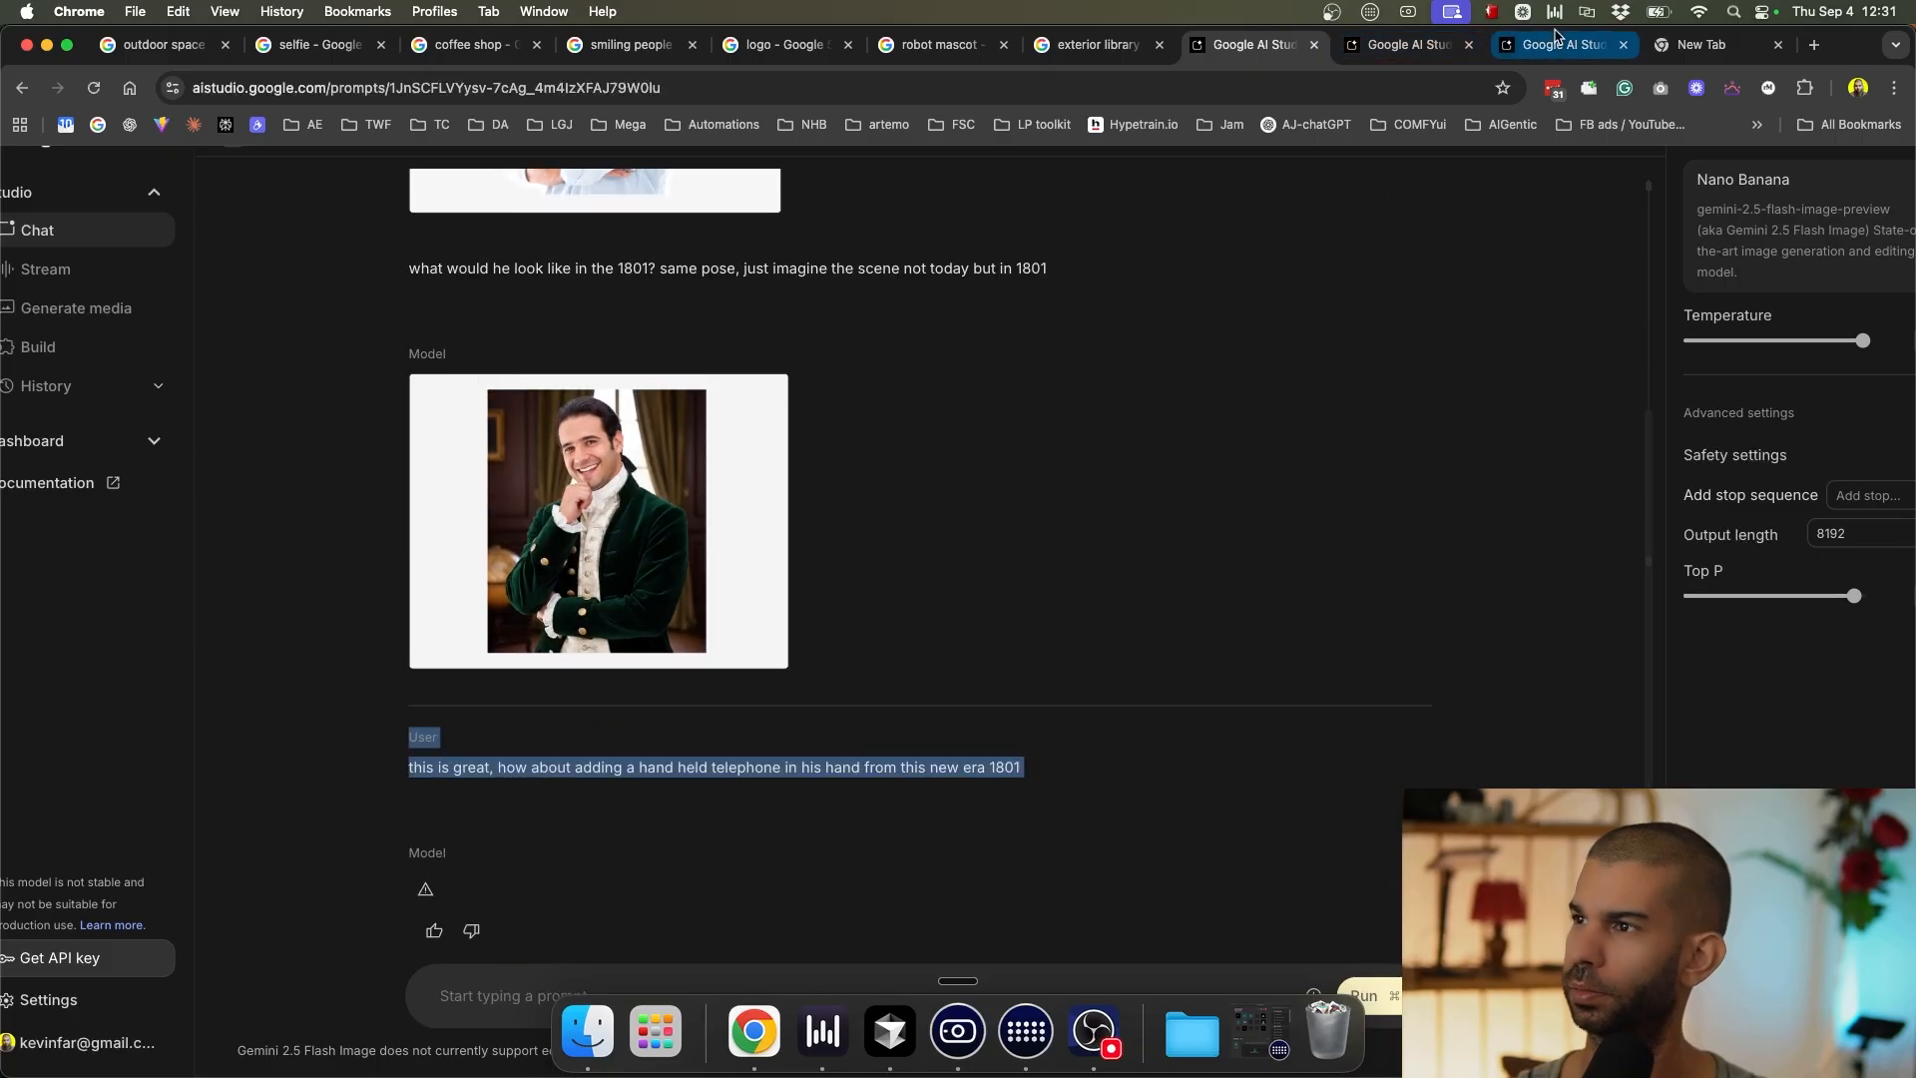
pyautogui.click(1562, 45)
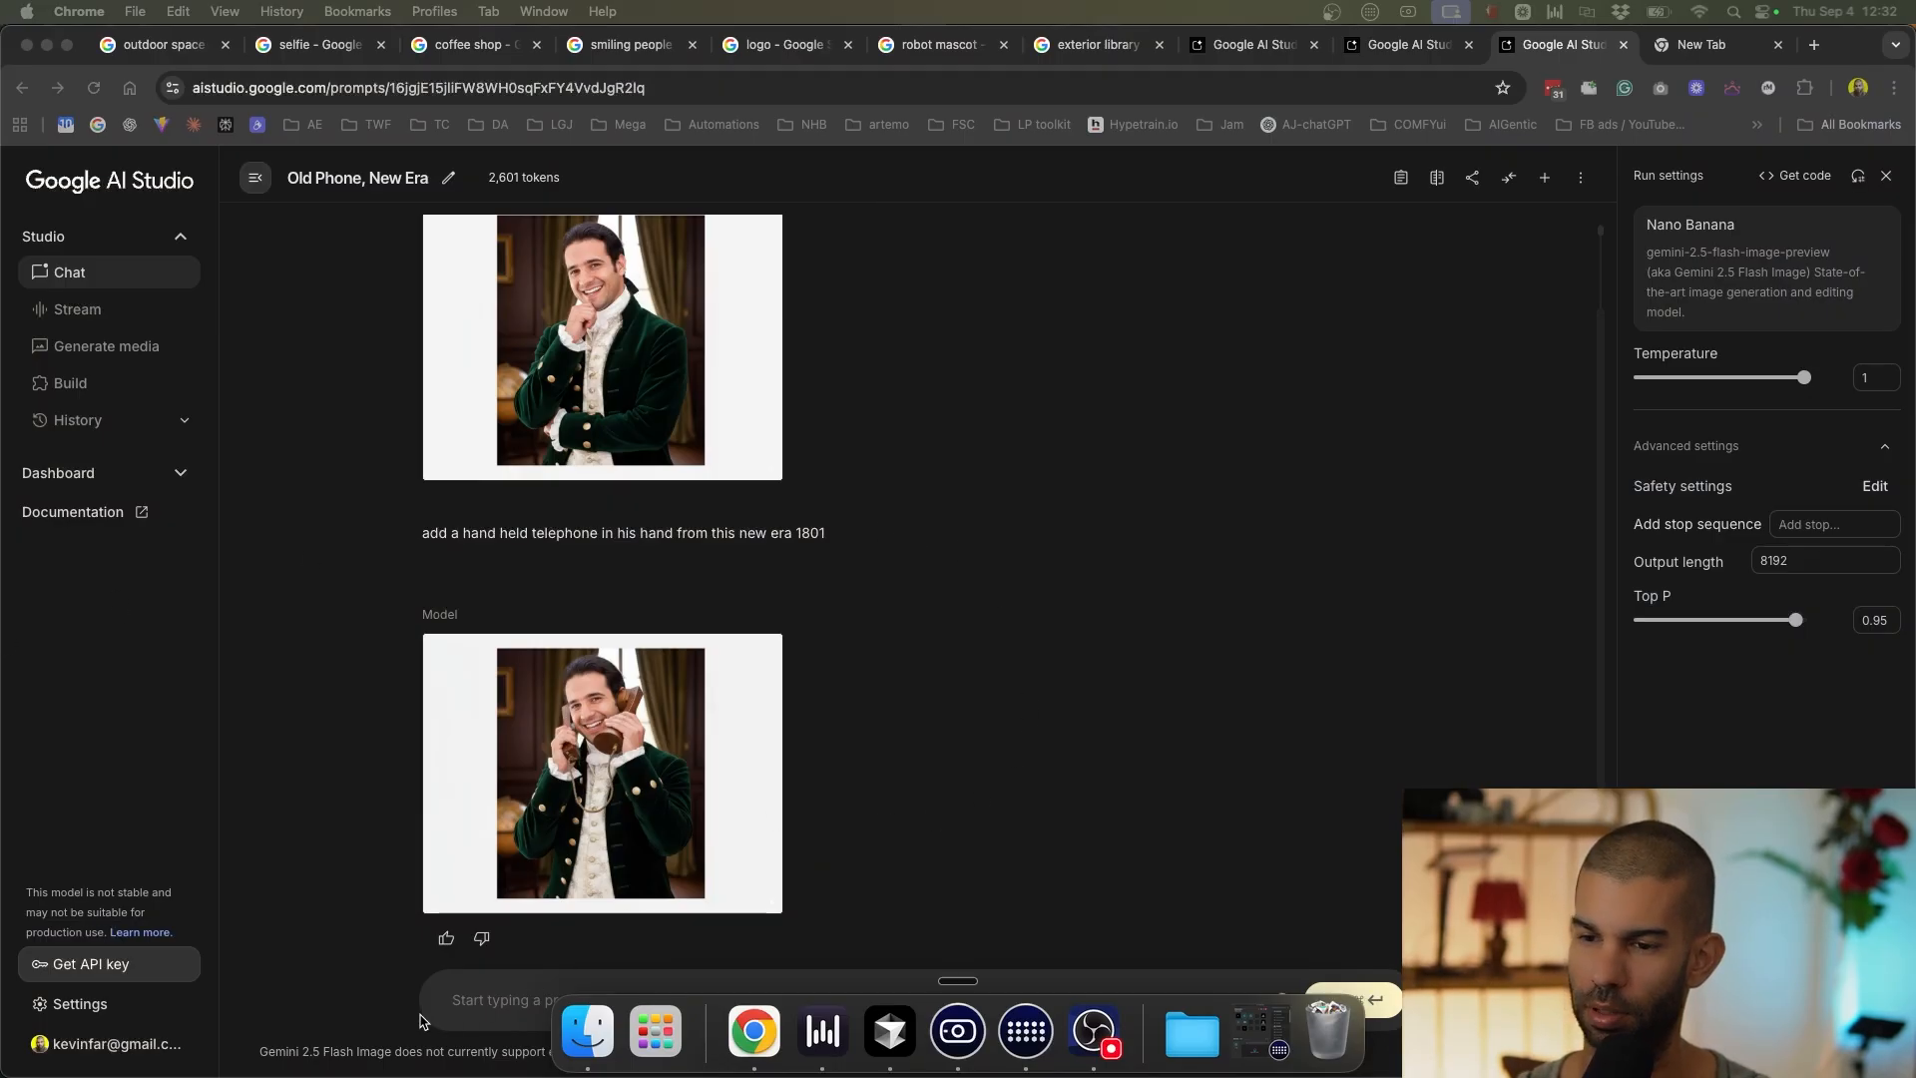
# Run the follow-up prompt "change this style of the image to look like a studio ghibli movie scene" on the telephone image.
pyautogui.click(522, 996)
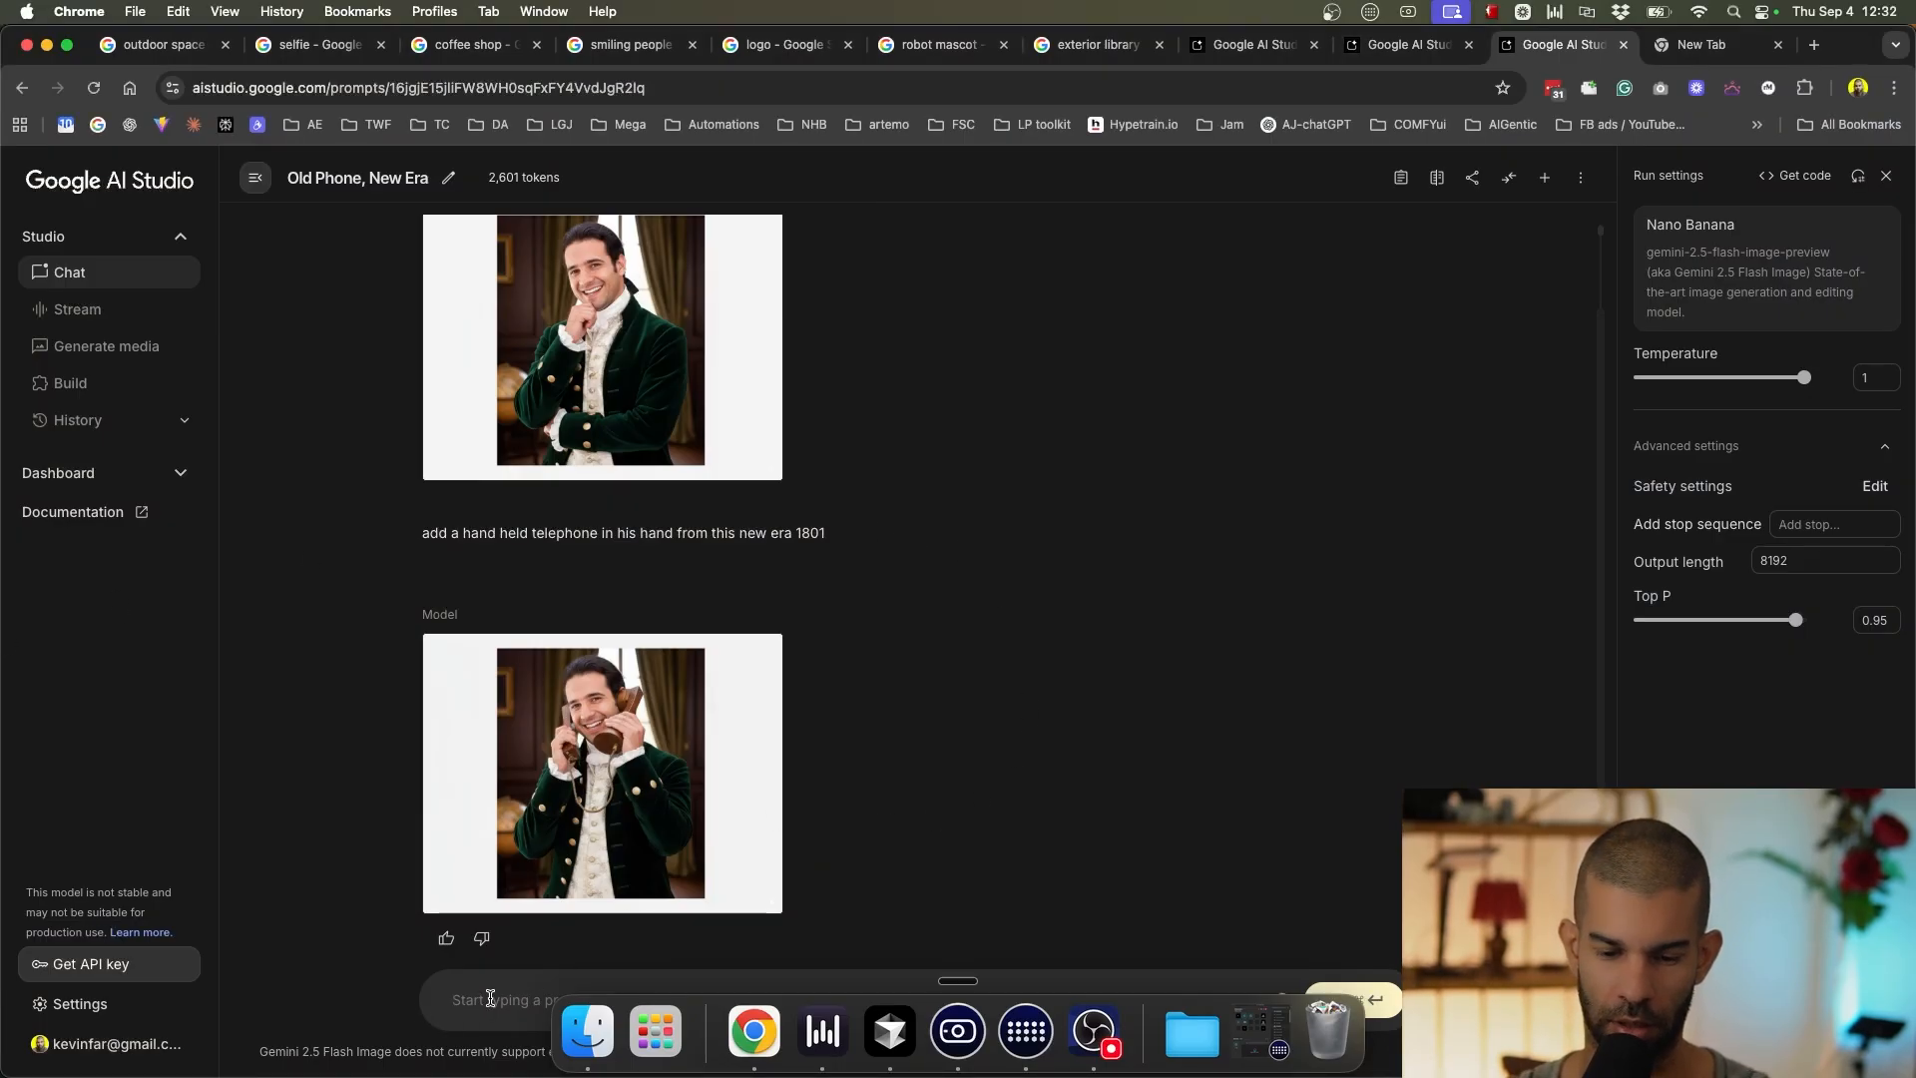
pyautogui.write('put this per')
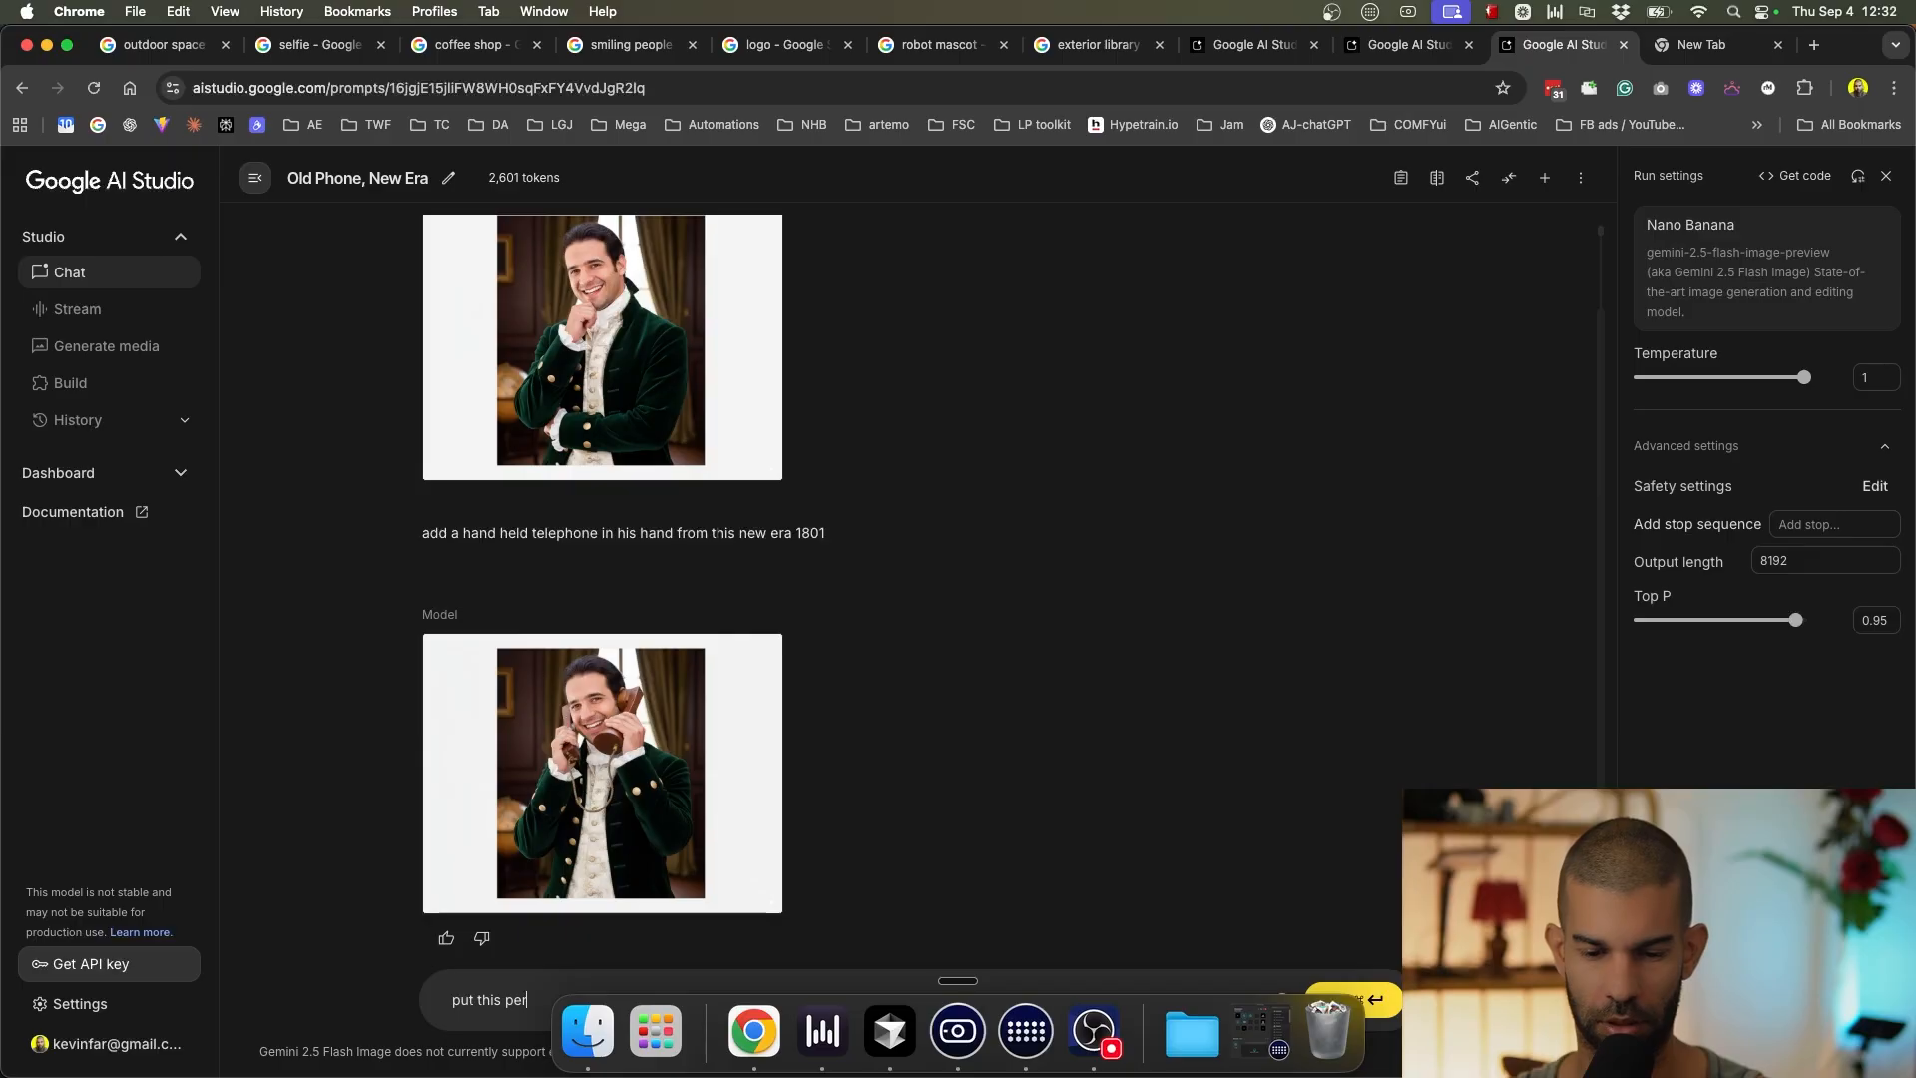
pyautogui.press('super+a')
pyautogui.press('BackSpace')
pyautogui.write('chan')
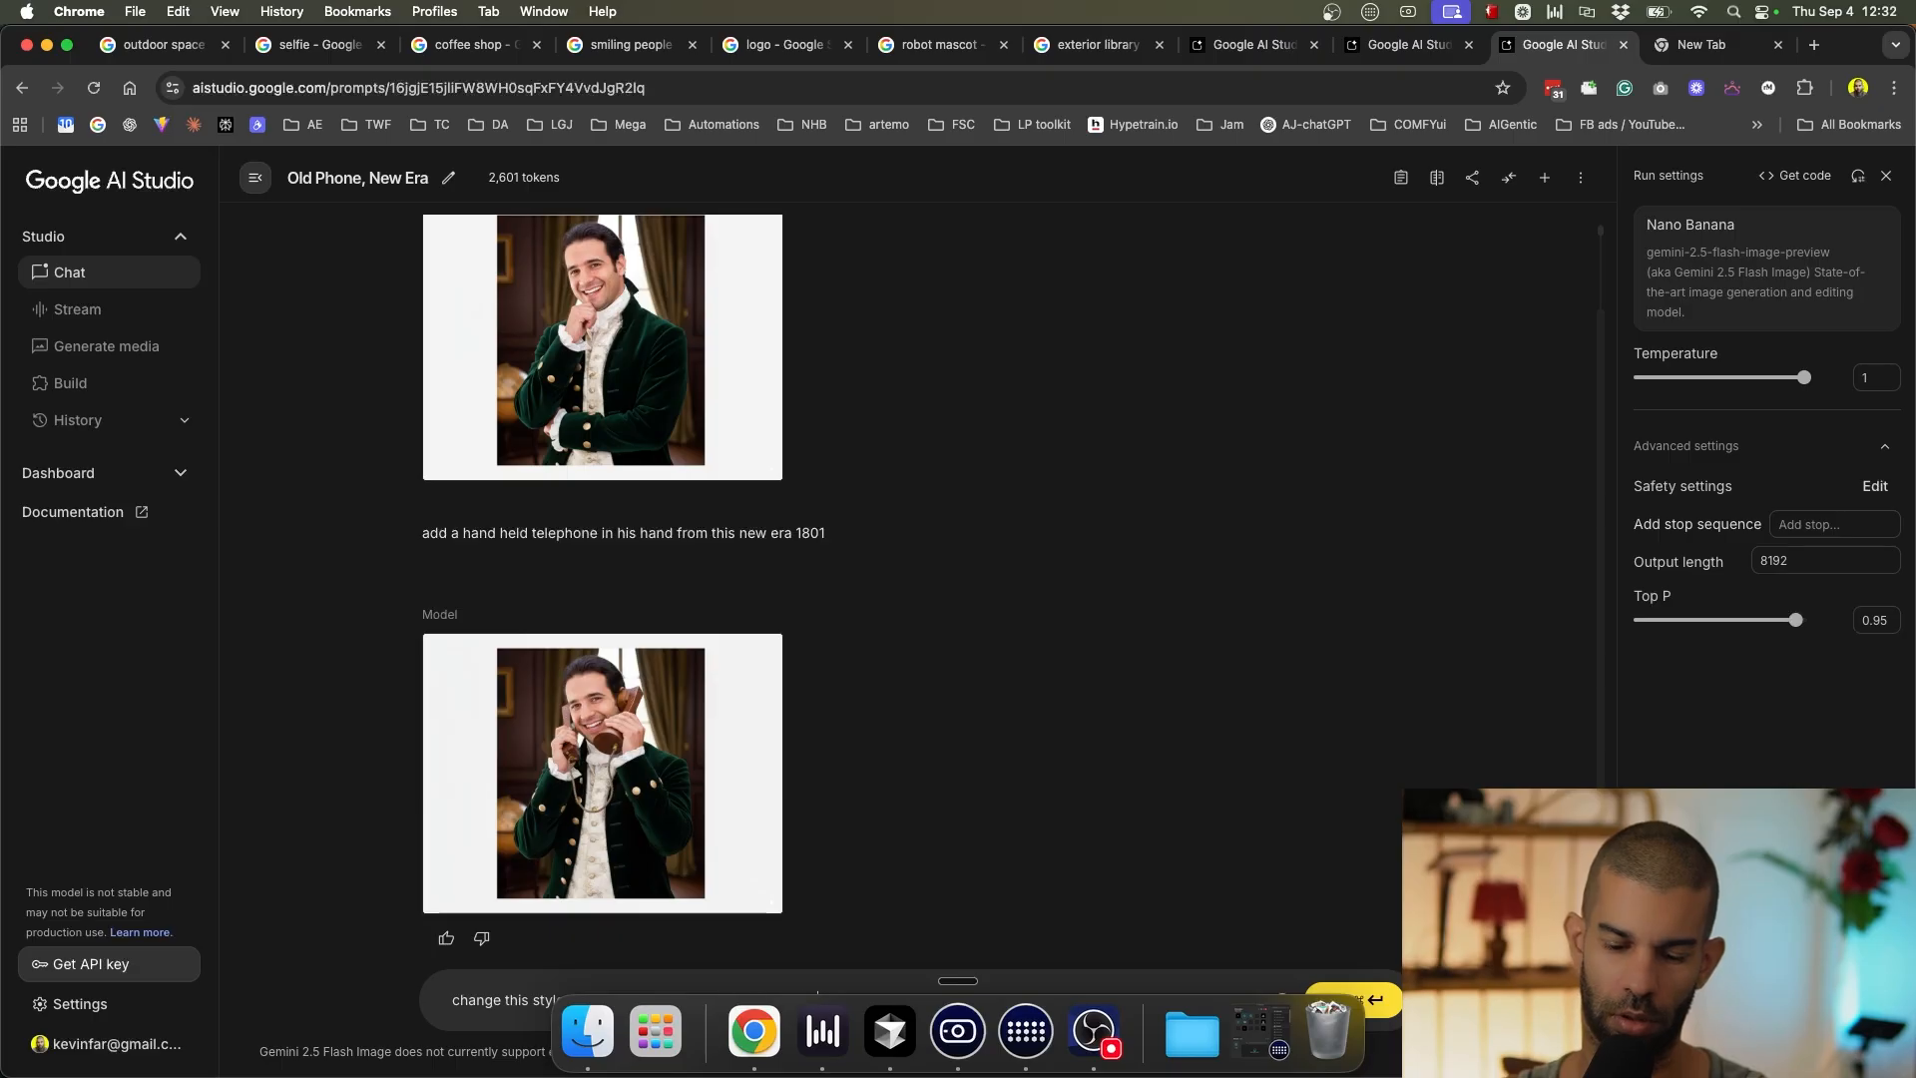
pyautogui.press('super+Return')
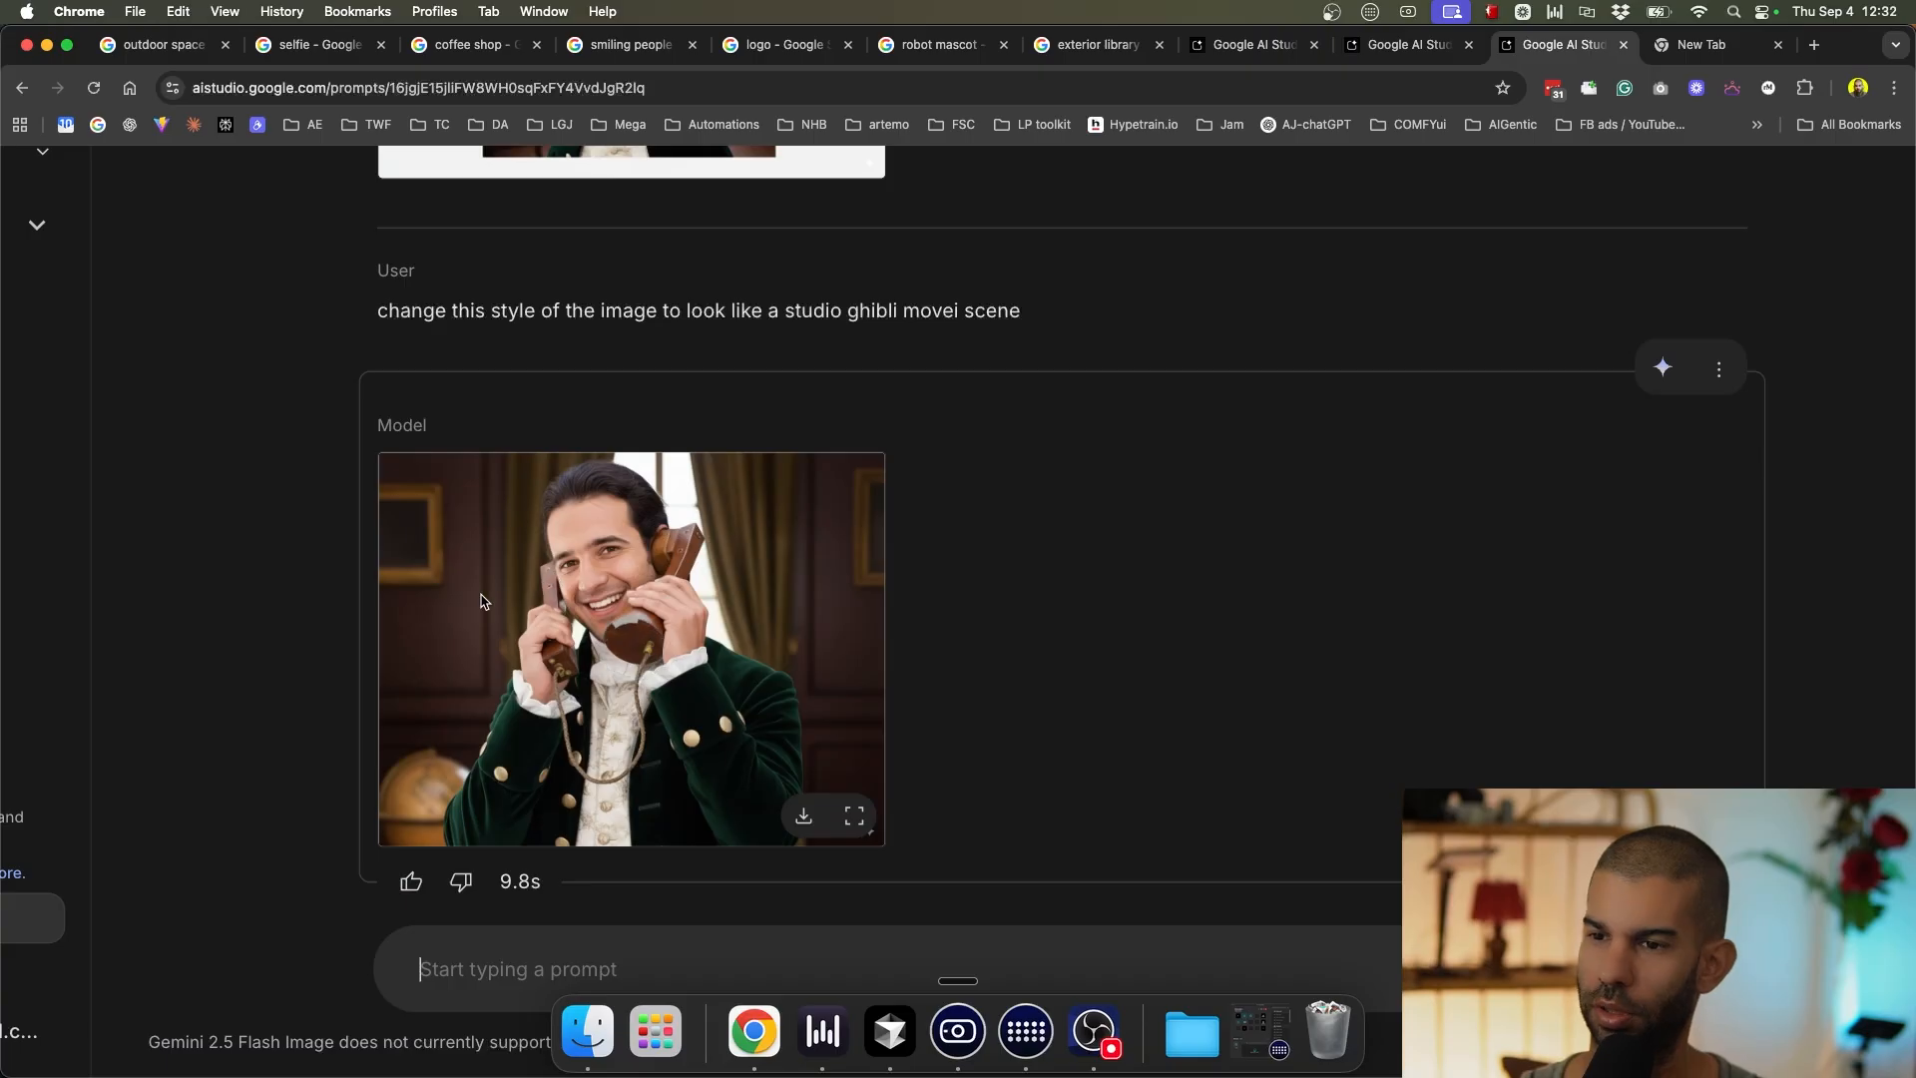
pyautogui.scroll(2, 469, 639)
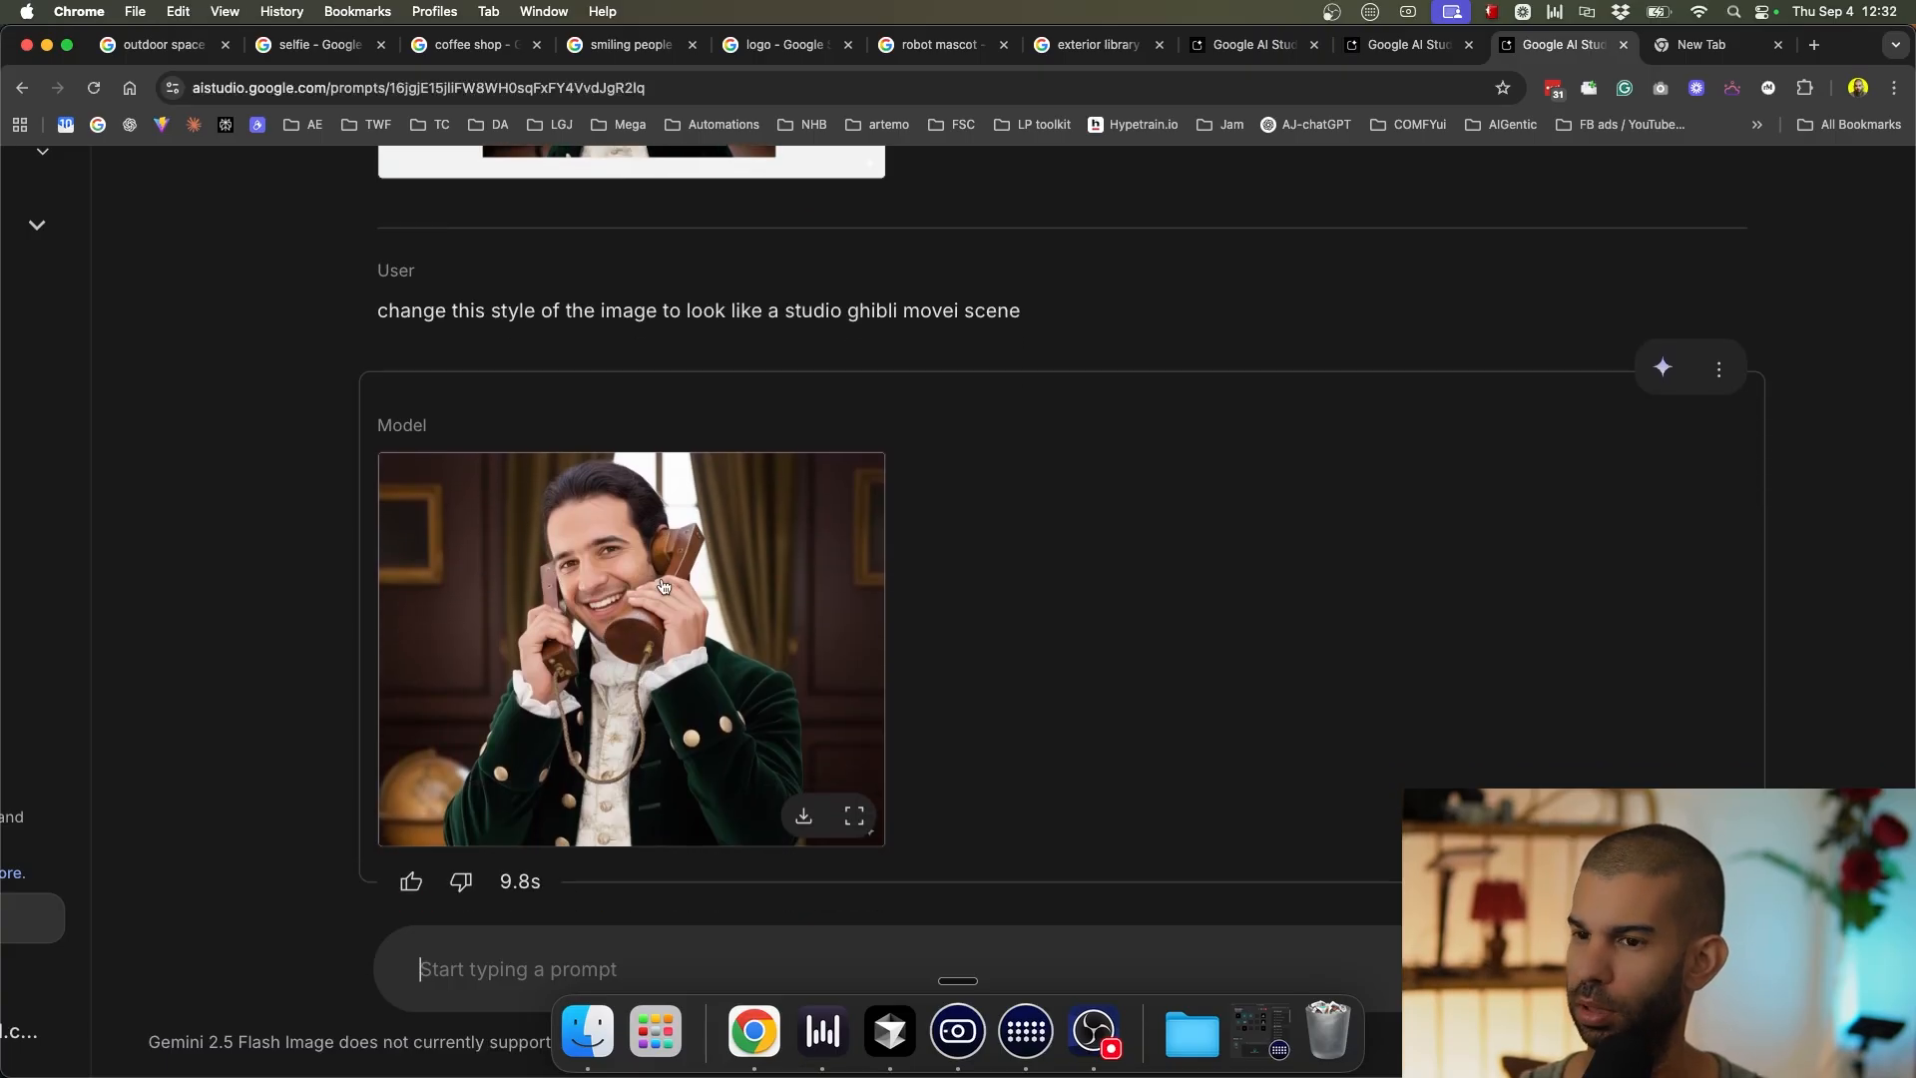
# Copy the latest telephone image and start another new AI Studio chat in a separate tab.
pyautogui.rightClick(515, 607)
pyautogui.click(580, 750)
pyautogui.press('super+t')
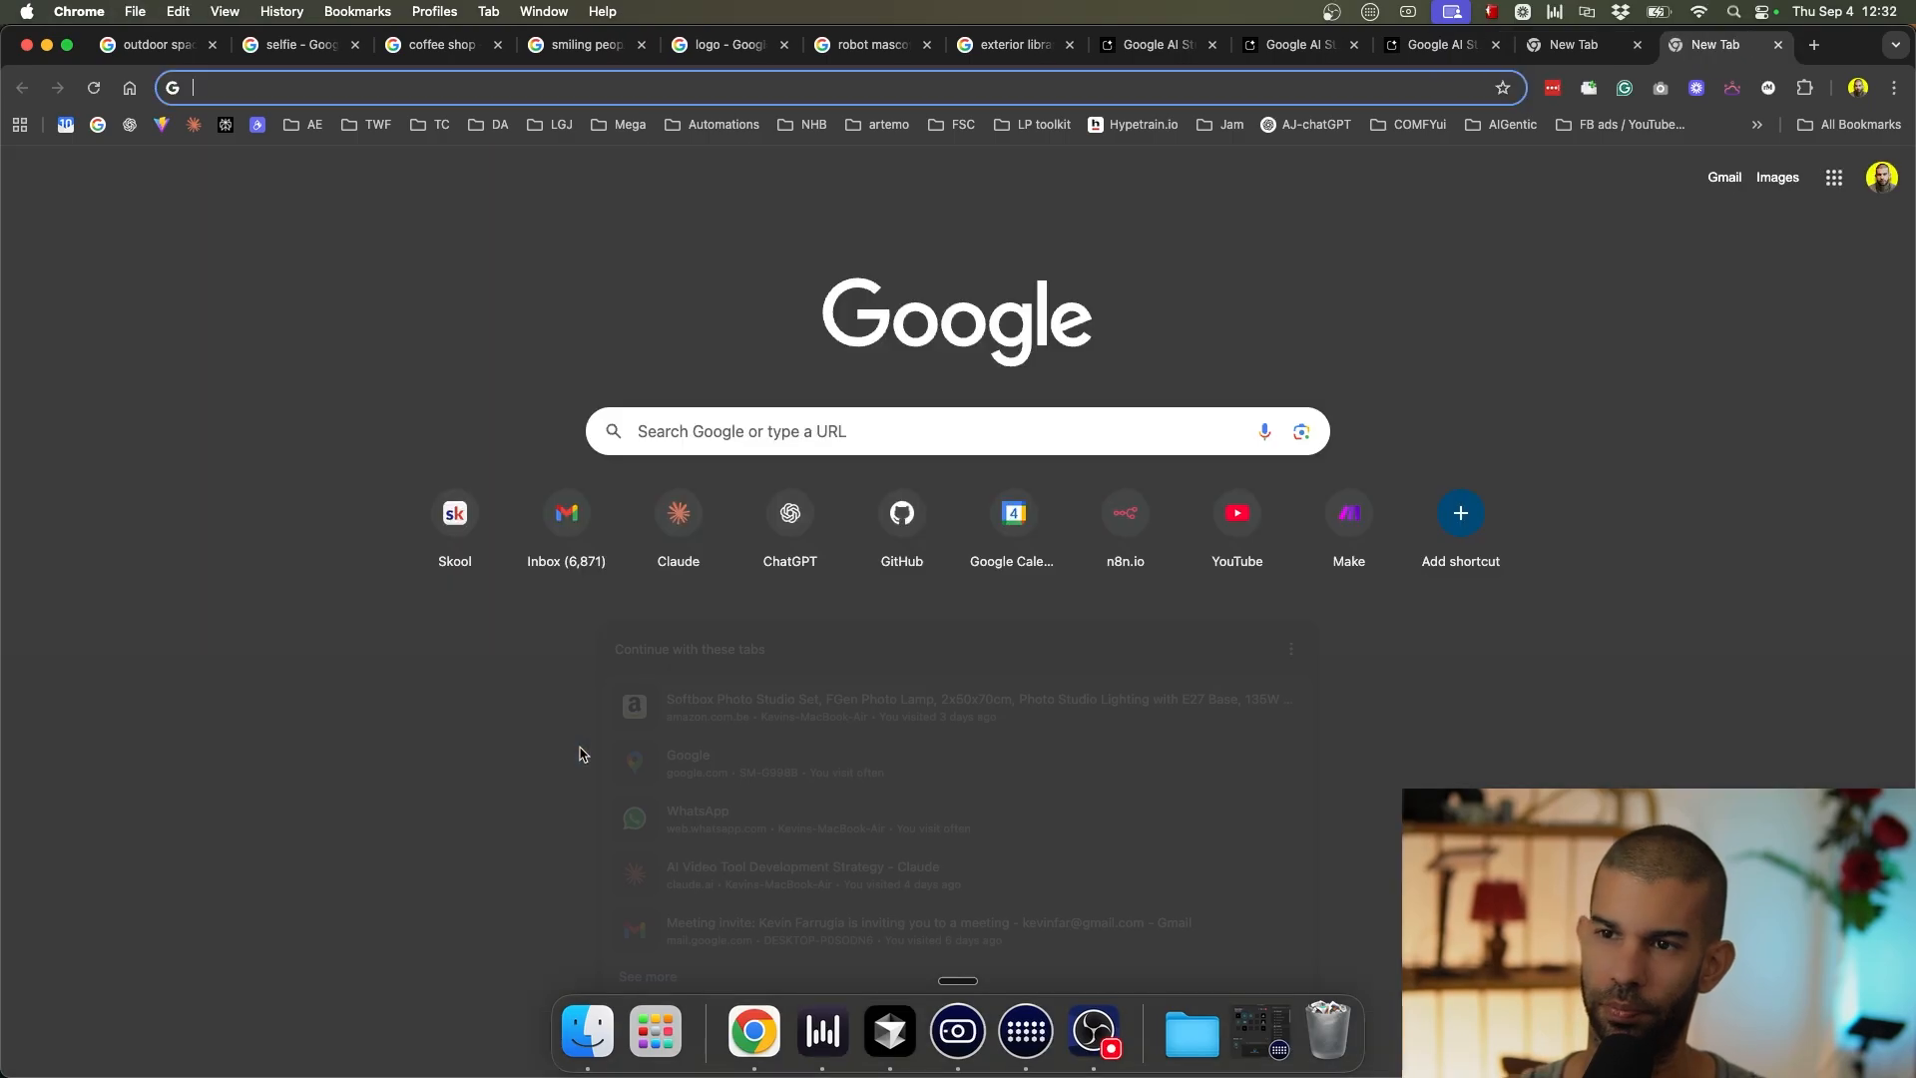
pyautogui.write('g')
pyautogui.press('BackSpace')
pyautogui.press('BackSpace')
pyautogui.write('ai')
pyautogui.press('Return')
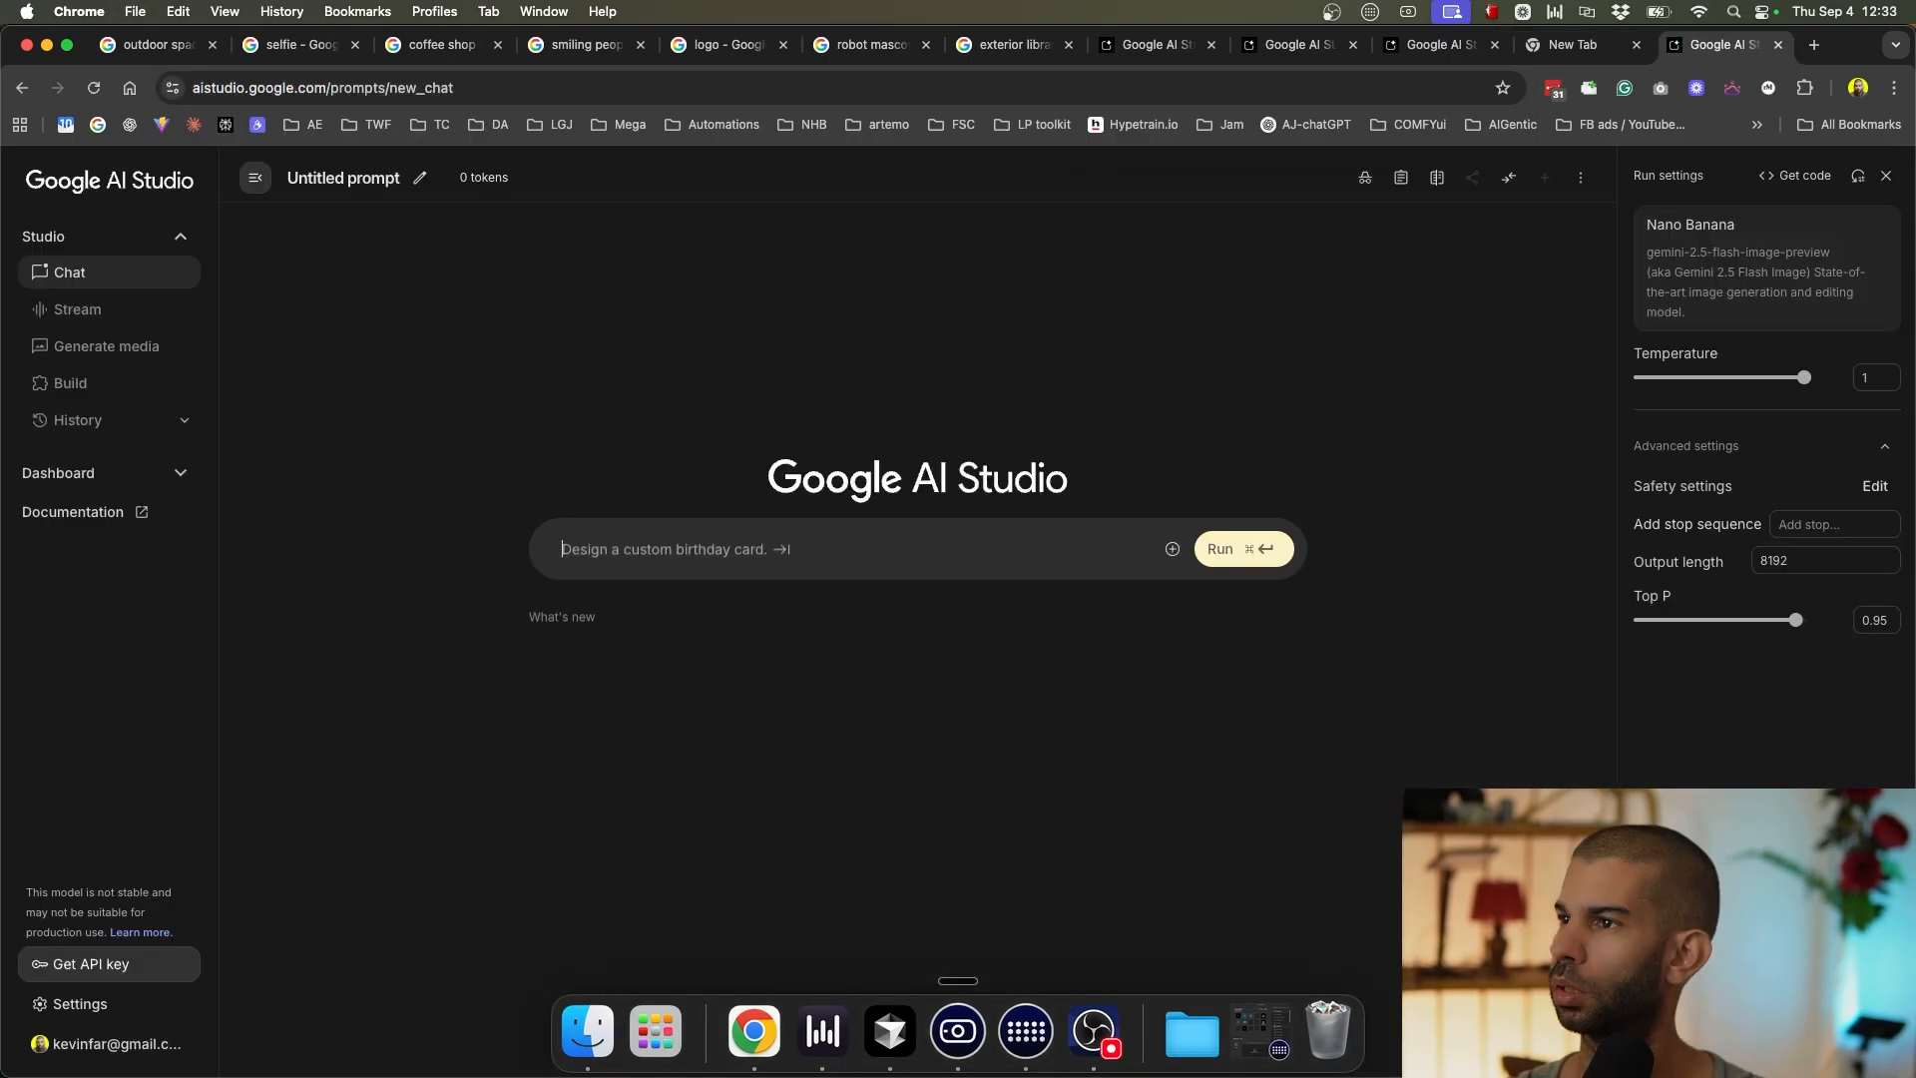
# Return to the previous chat, copy the latest telephone image again and attach it to the new chat's prompt.
pyautogui.hotkey('ctrl', 'shift', 'Tab')
pyautogui.hotkey('ctrl', 'shift', 'Tab')
pyautogui.click(1143, 532)
pyautogui.rightClick(791, 597)
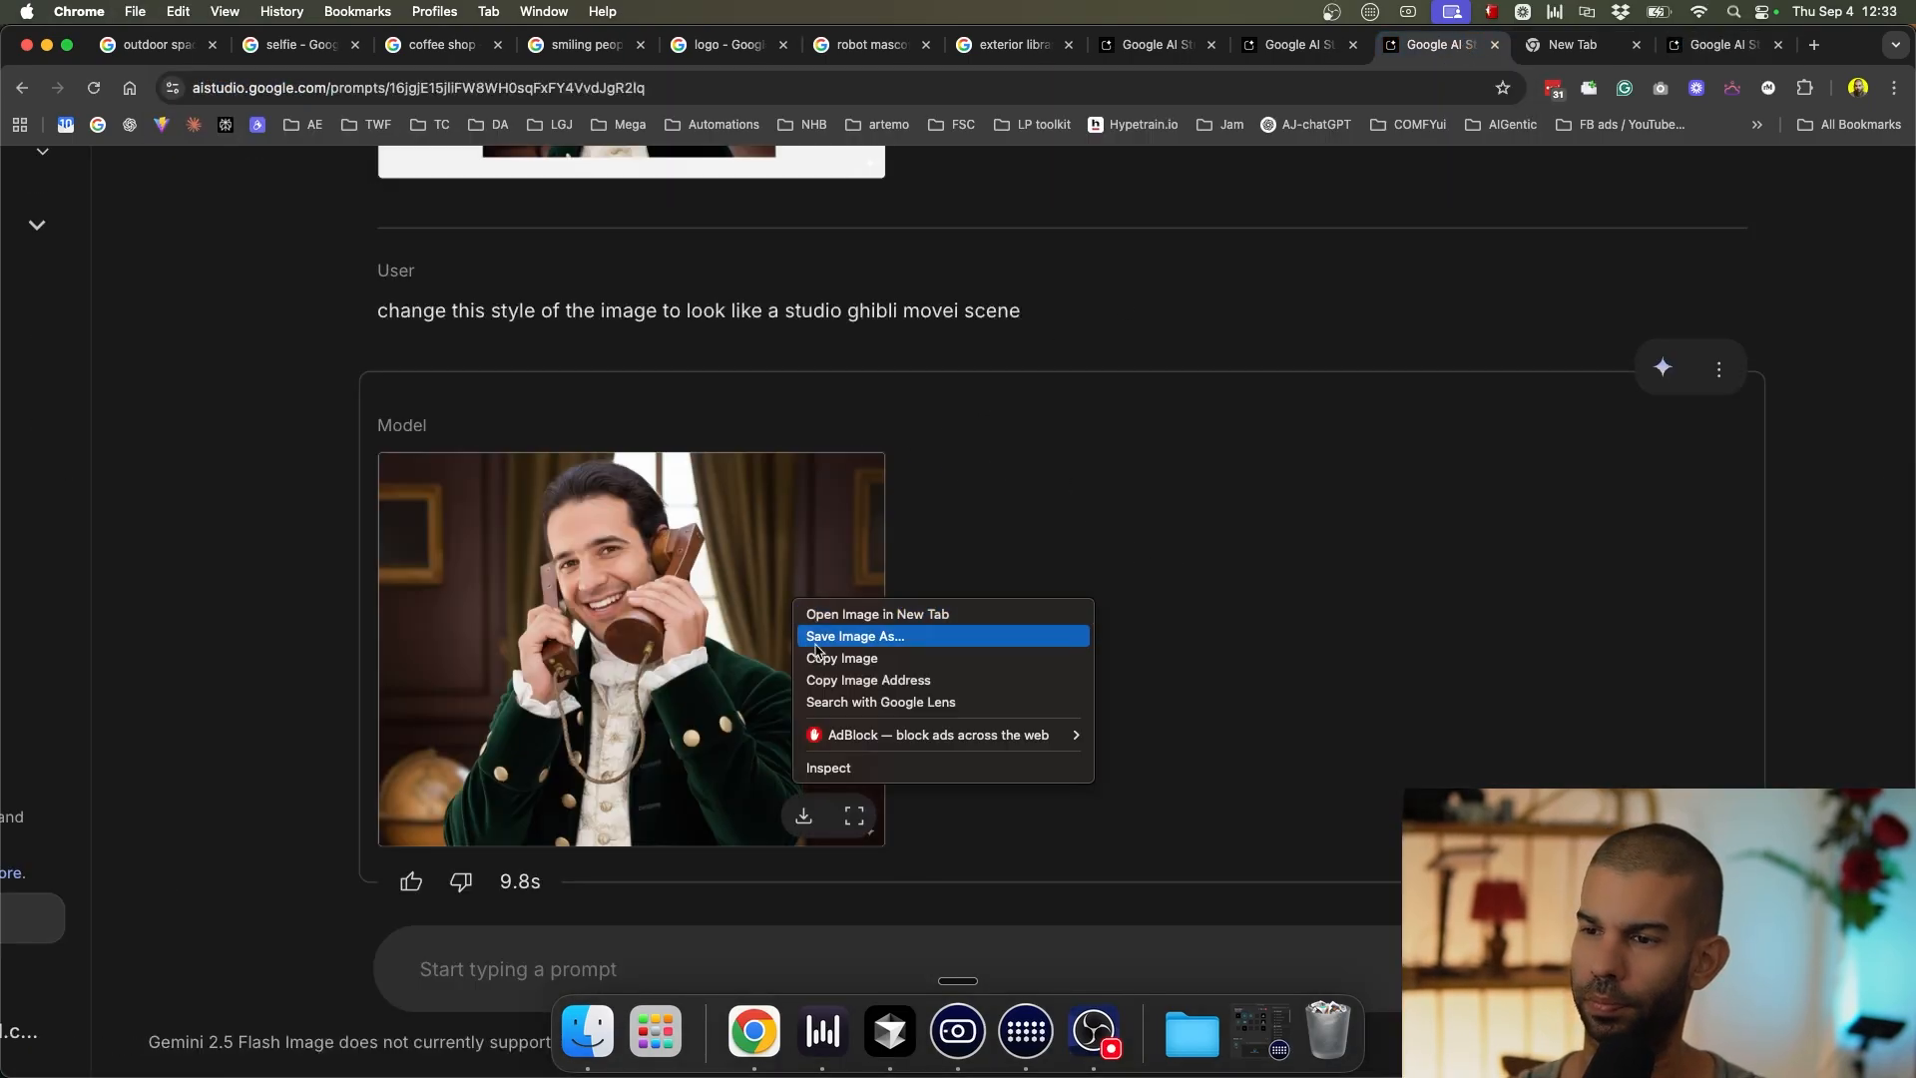
pyautogui.click(860, 664)
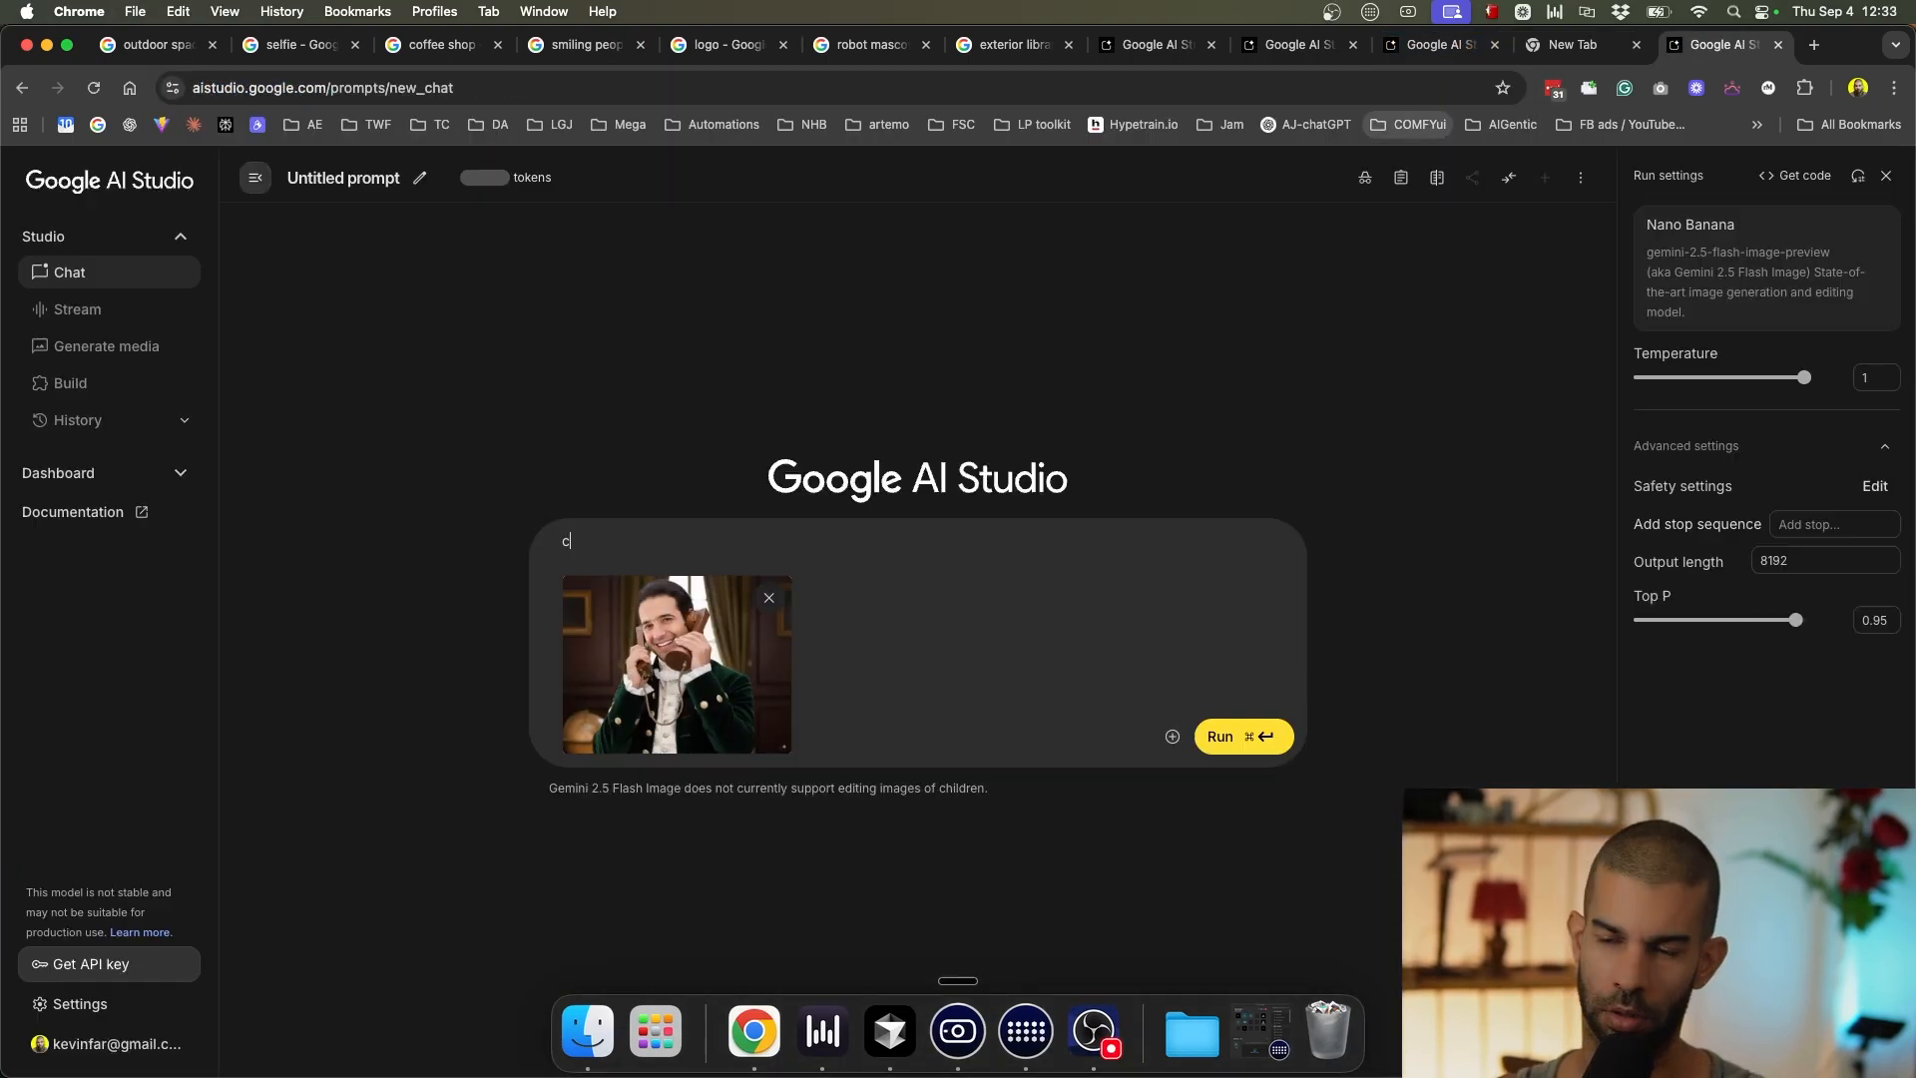
# Enter the prompt "change this to a studio ghibli effect" for the attached telephone image and run it.
pyautogui.write('hange this to a studio ghibli')
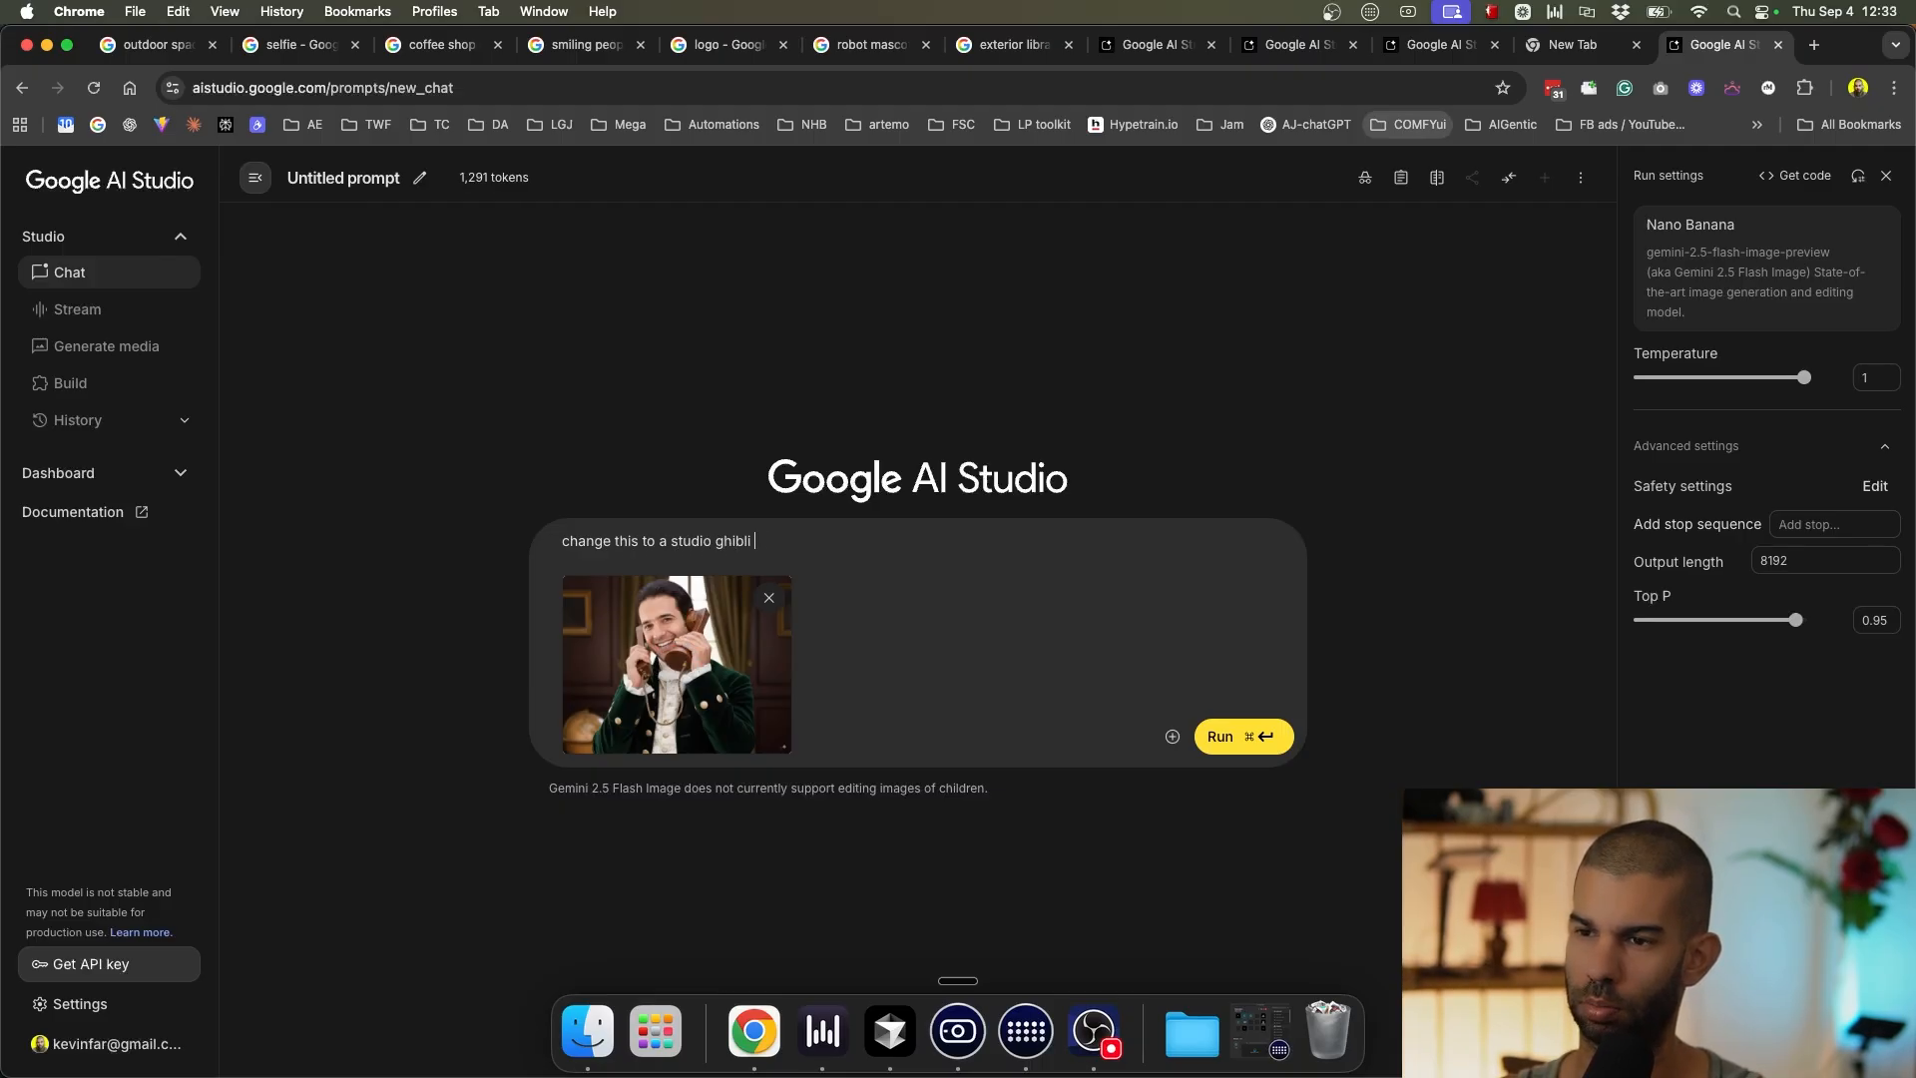
pyautogui.write(' effect')
pyautogui.press('super+Return')
# Search Google Images for "studio ghibli" in a separate tab, close it and examine the generated result against that style.
pyautogui.moveTo(530, 624); pyautogui.dragTo(611, 623)
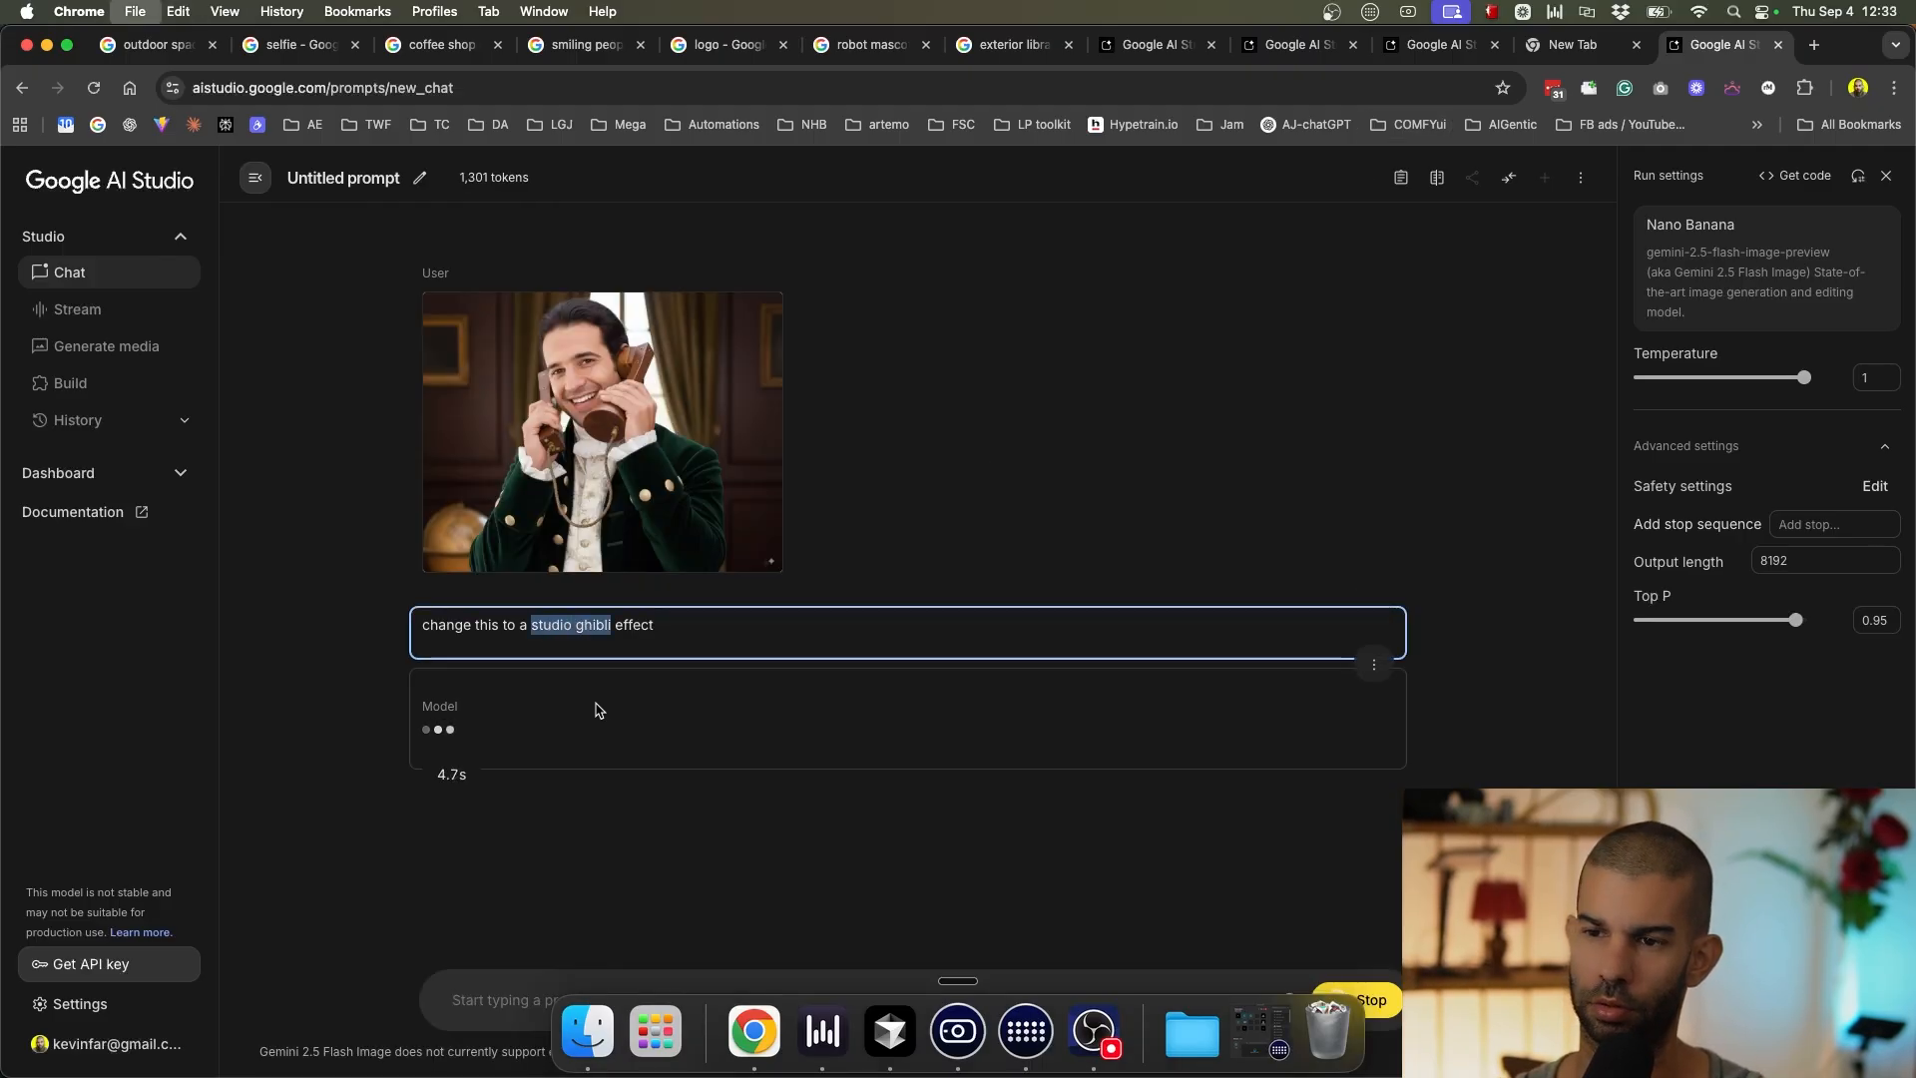
pyautogui.press('super+shift+l')
pyautogui.click(291, 255)
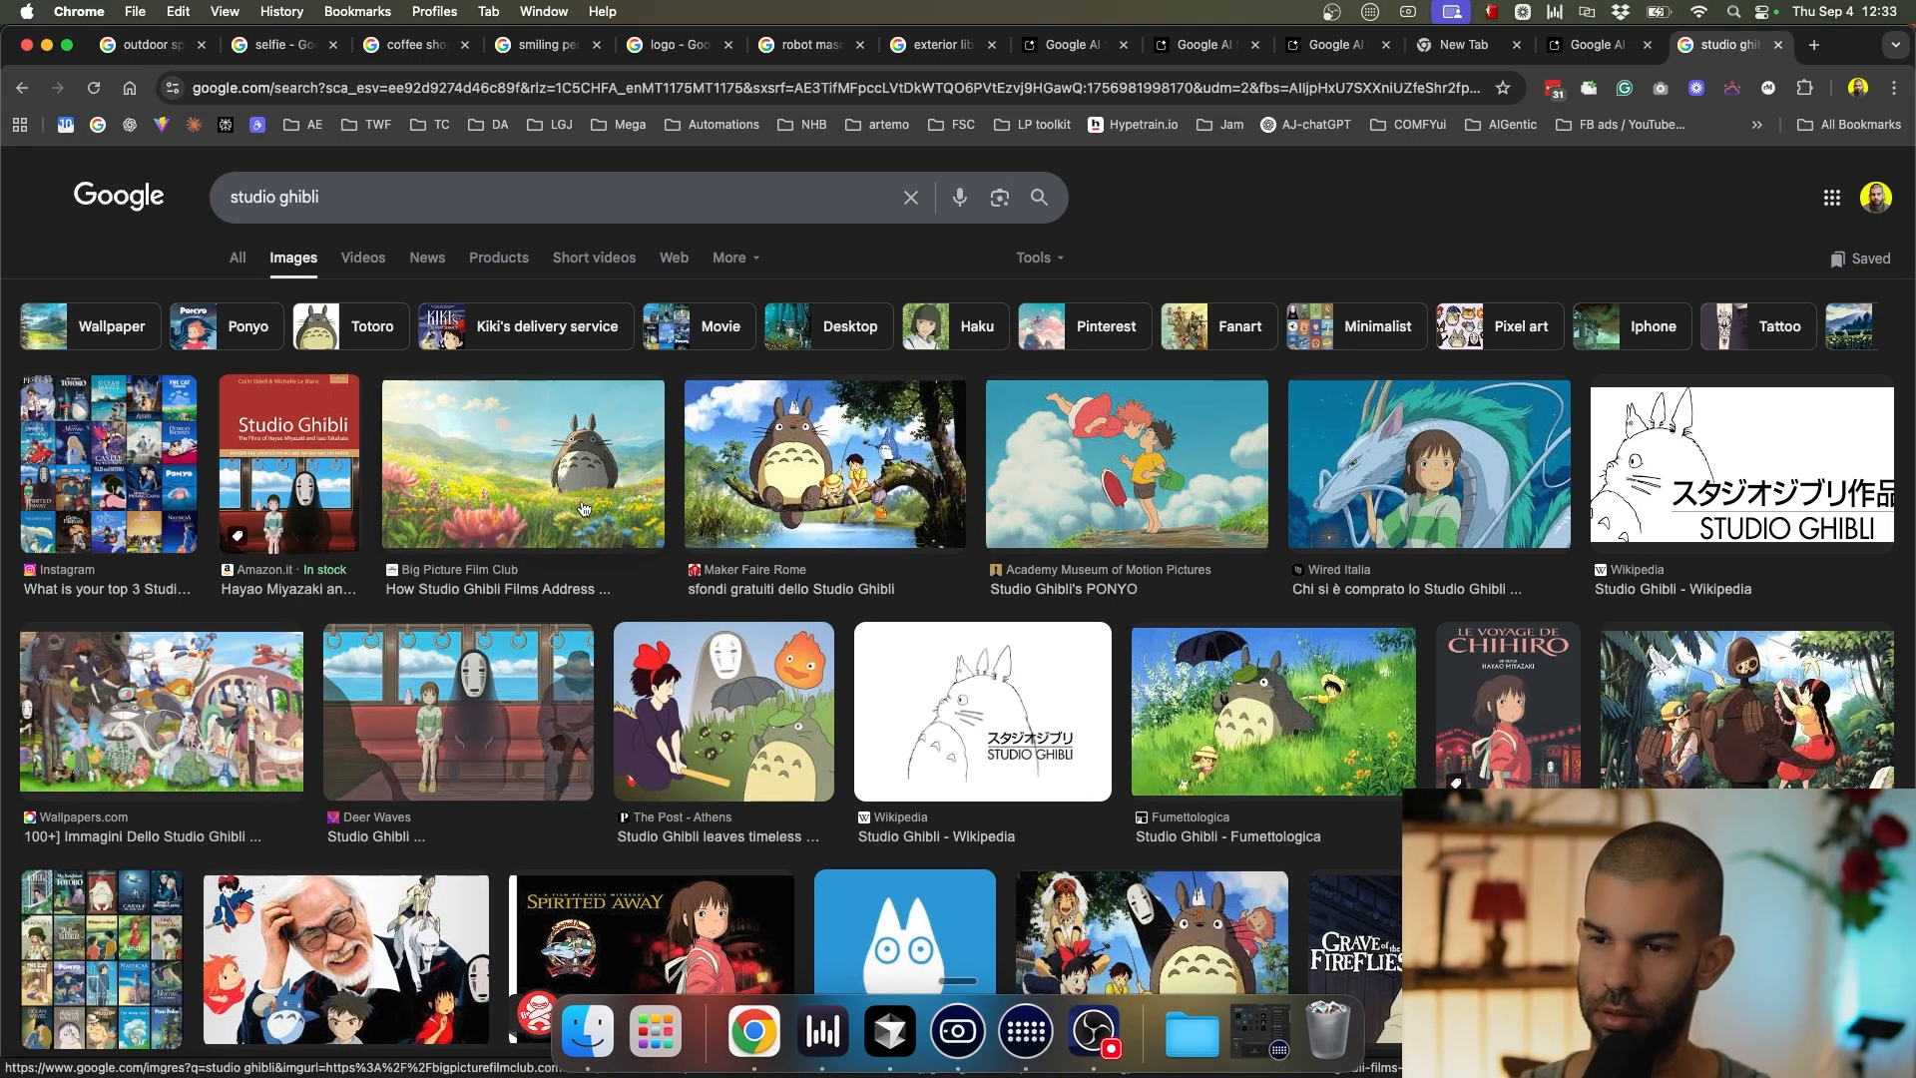
pyautogui.press('super+w')
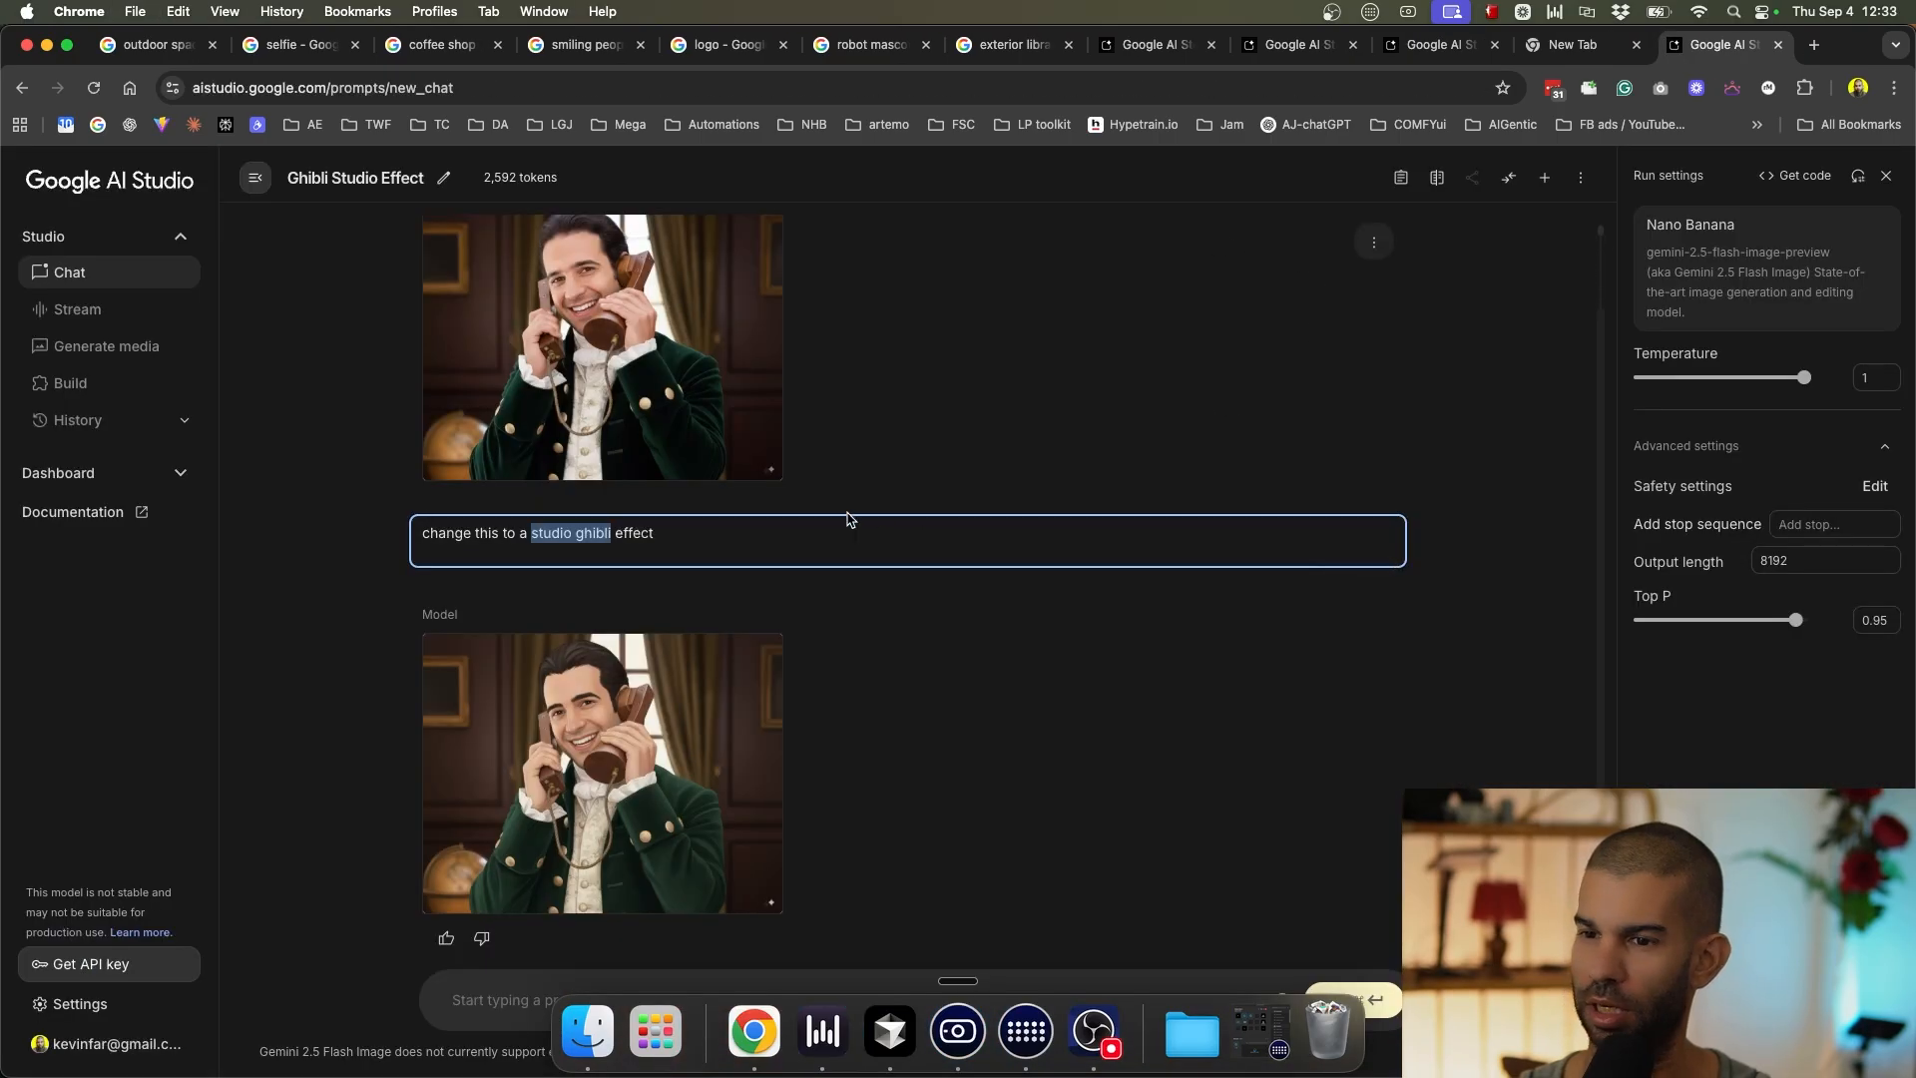
pyautogui.scroll(5, 475, 744)
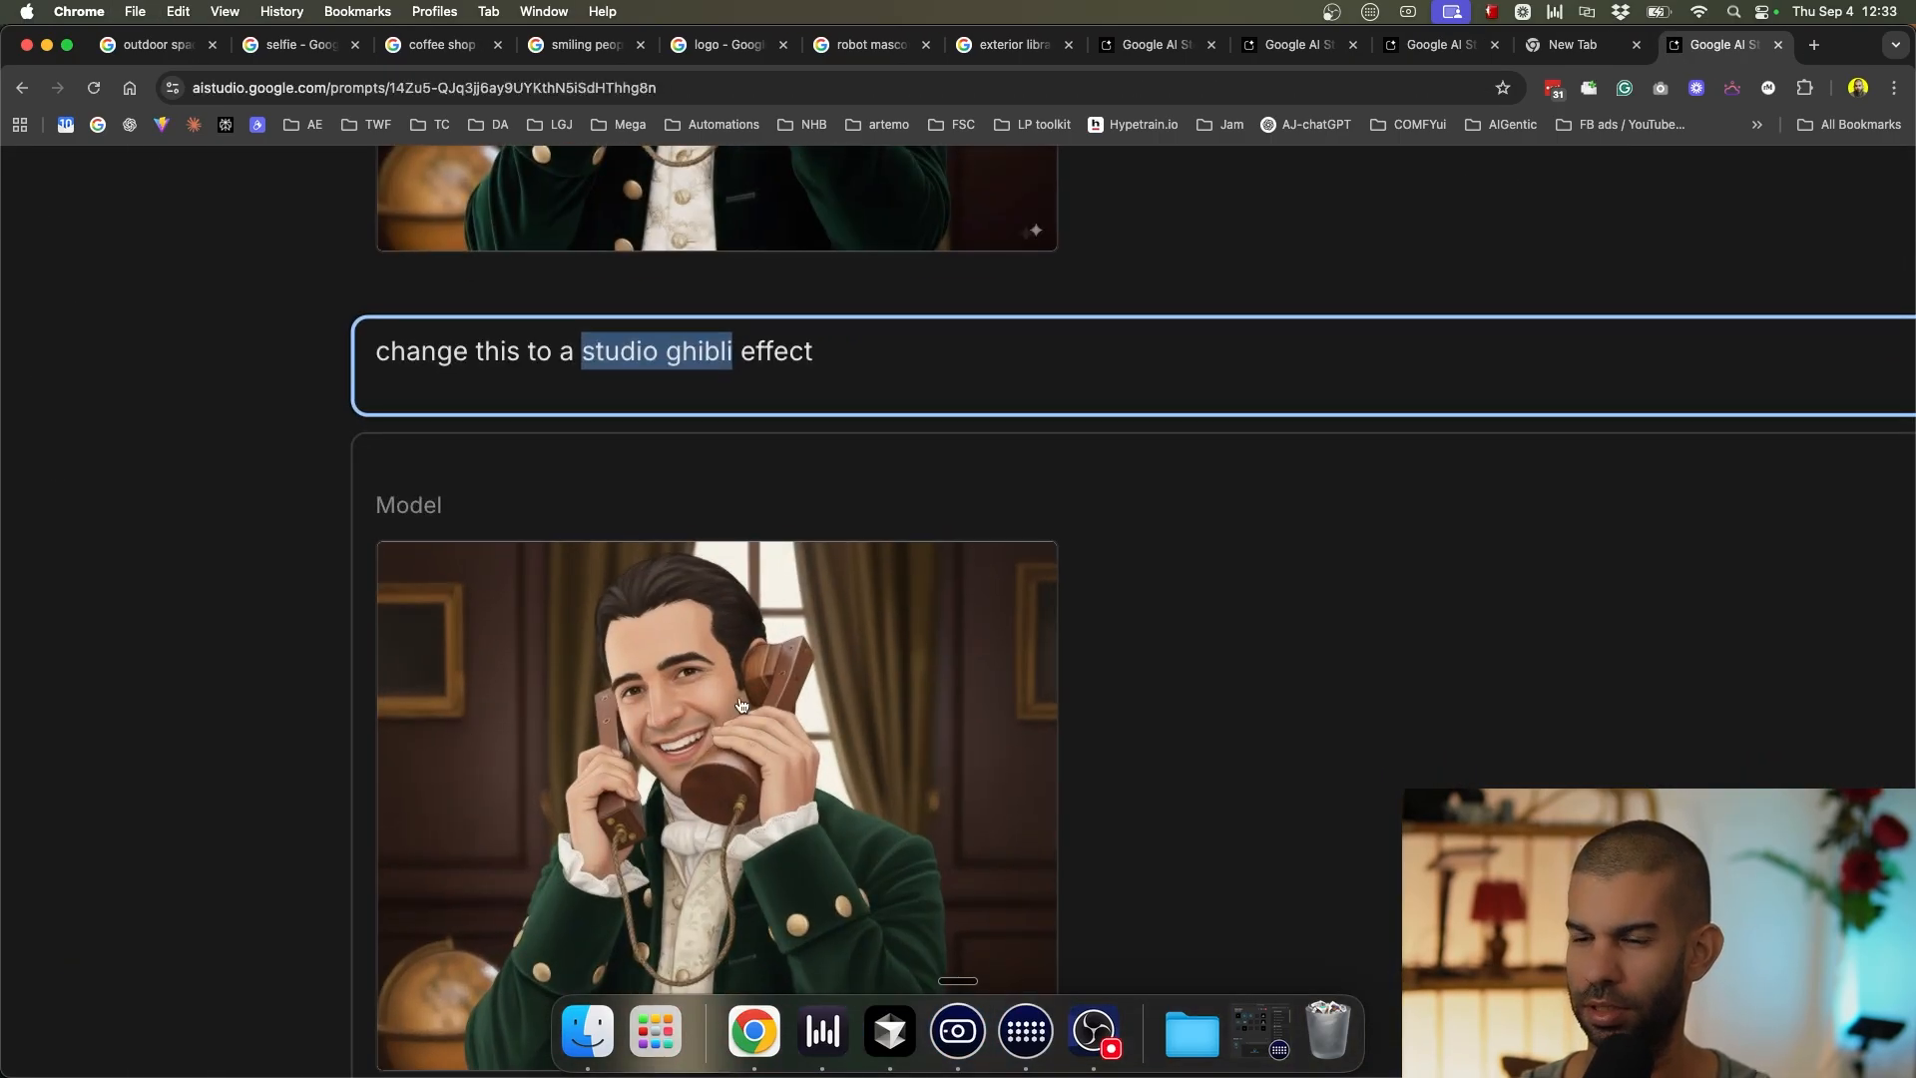
pyautogui.scroll(-5, 643, 661)
# Run the follow-up prompt "this is a 5/10 effort. can you make it 15/10?" in the Ghibli chat.
pyautogui.click(501, 1010)
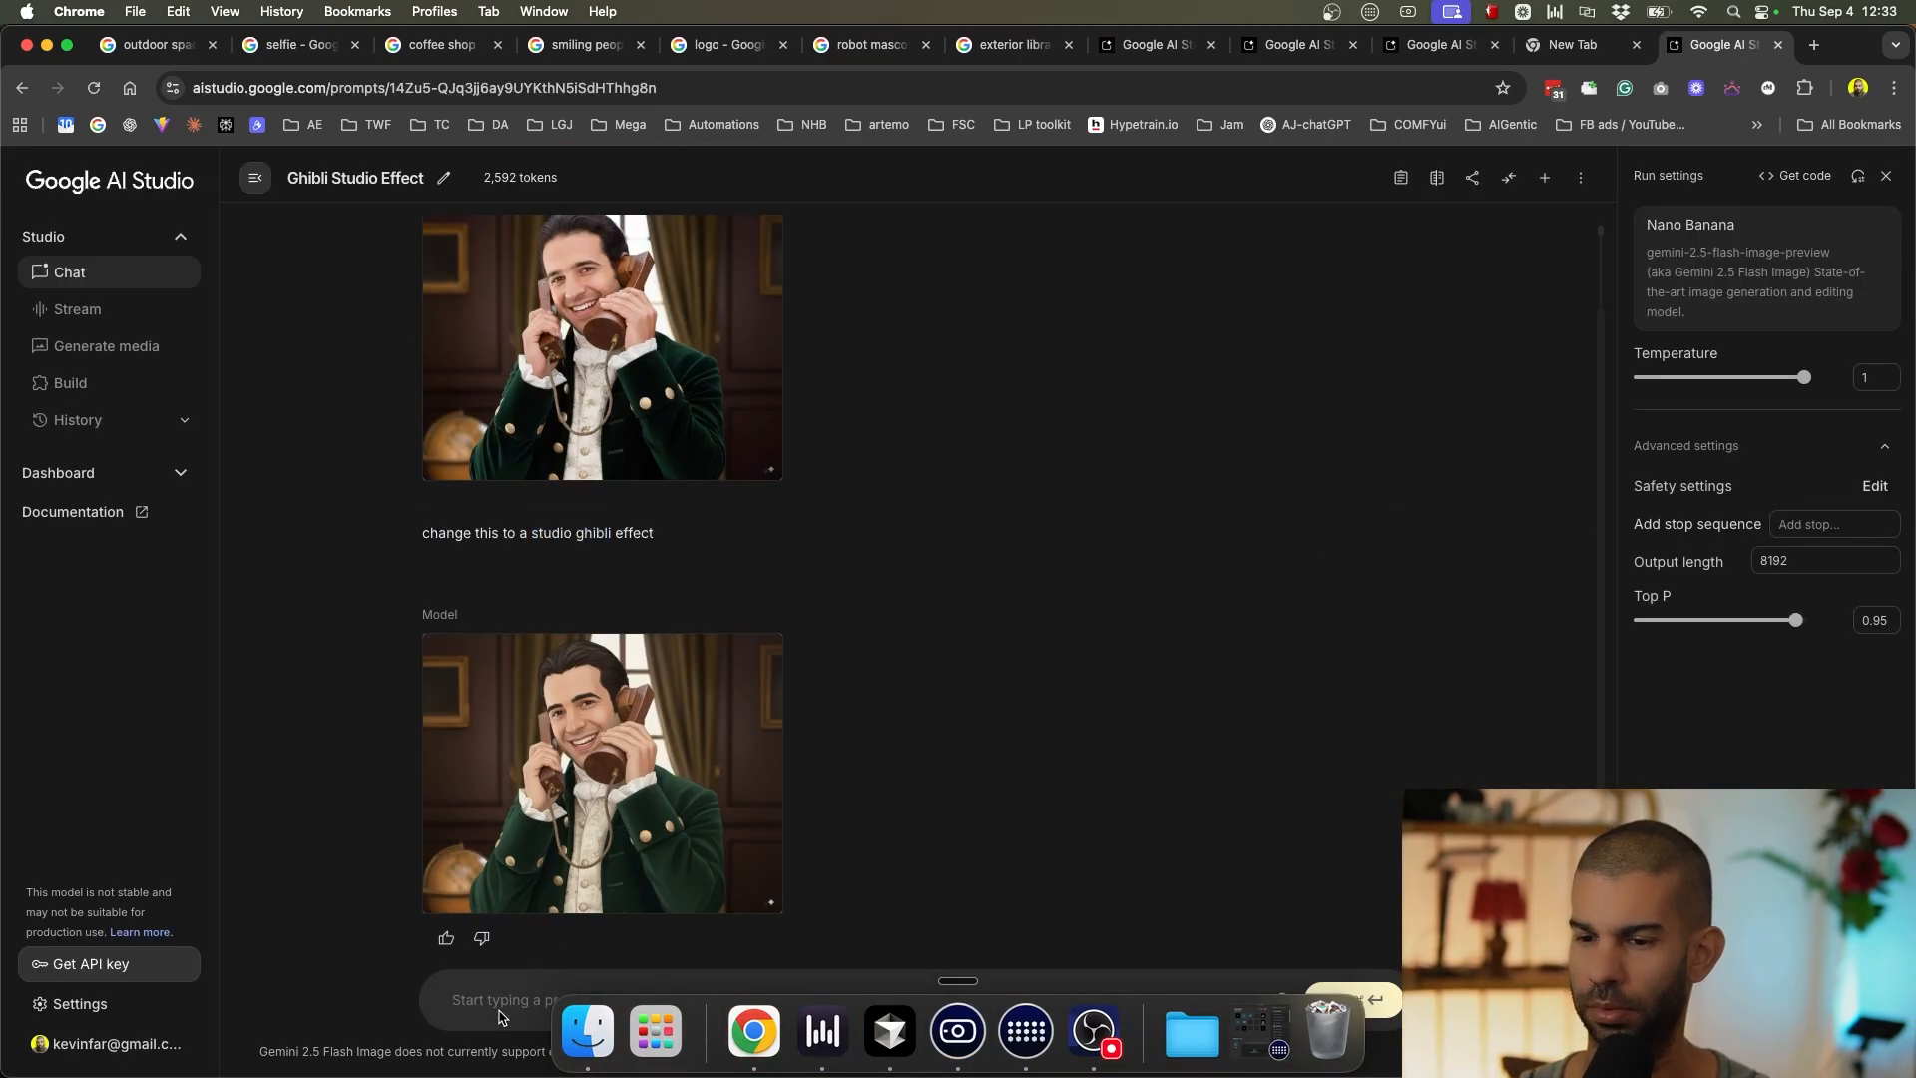
pyautogui.write('this is a 5/10 eff')
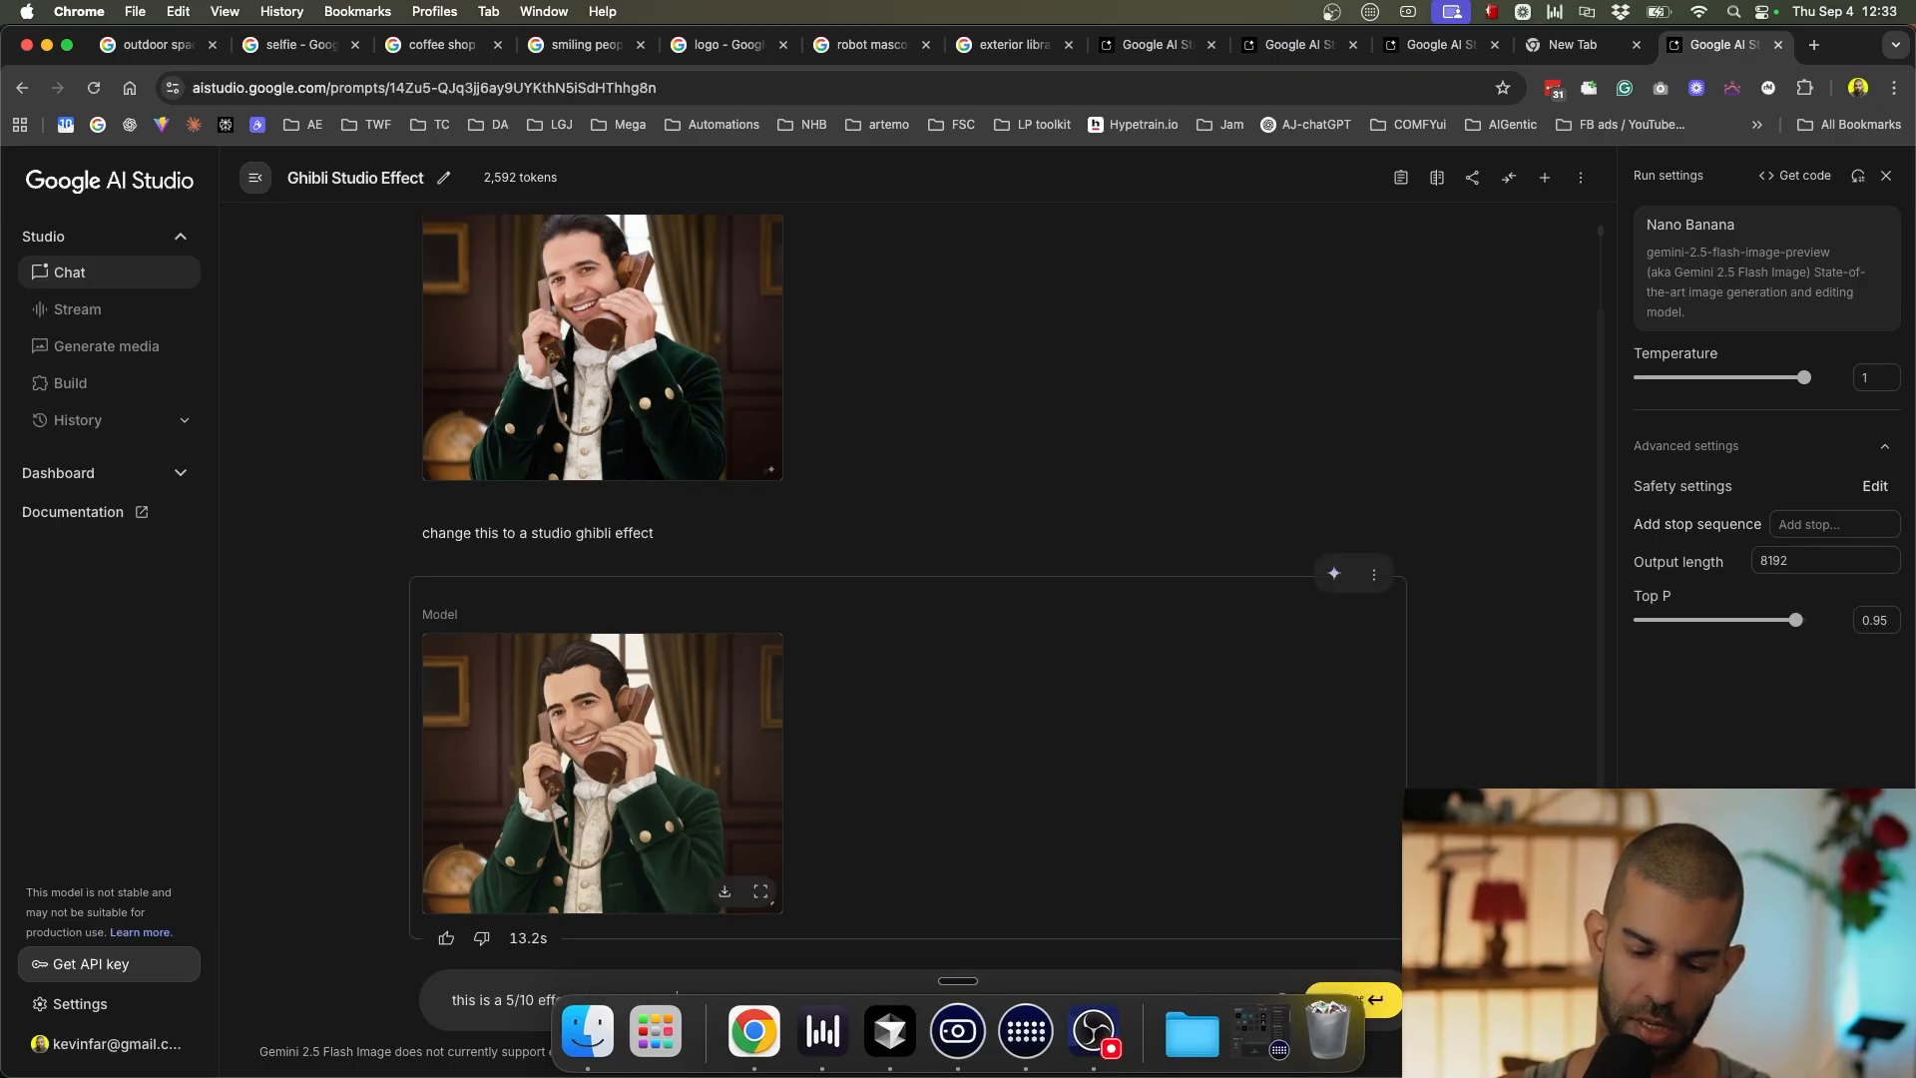
pyautogui.write('?')
pyautogui.press('super+Return')
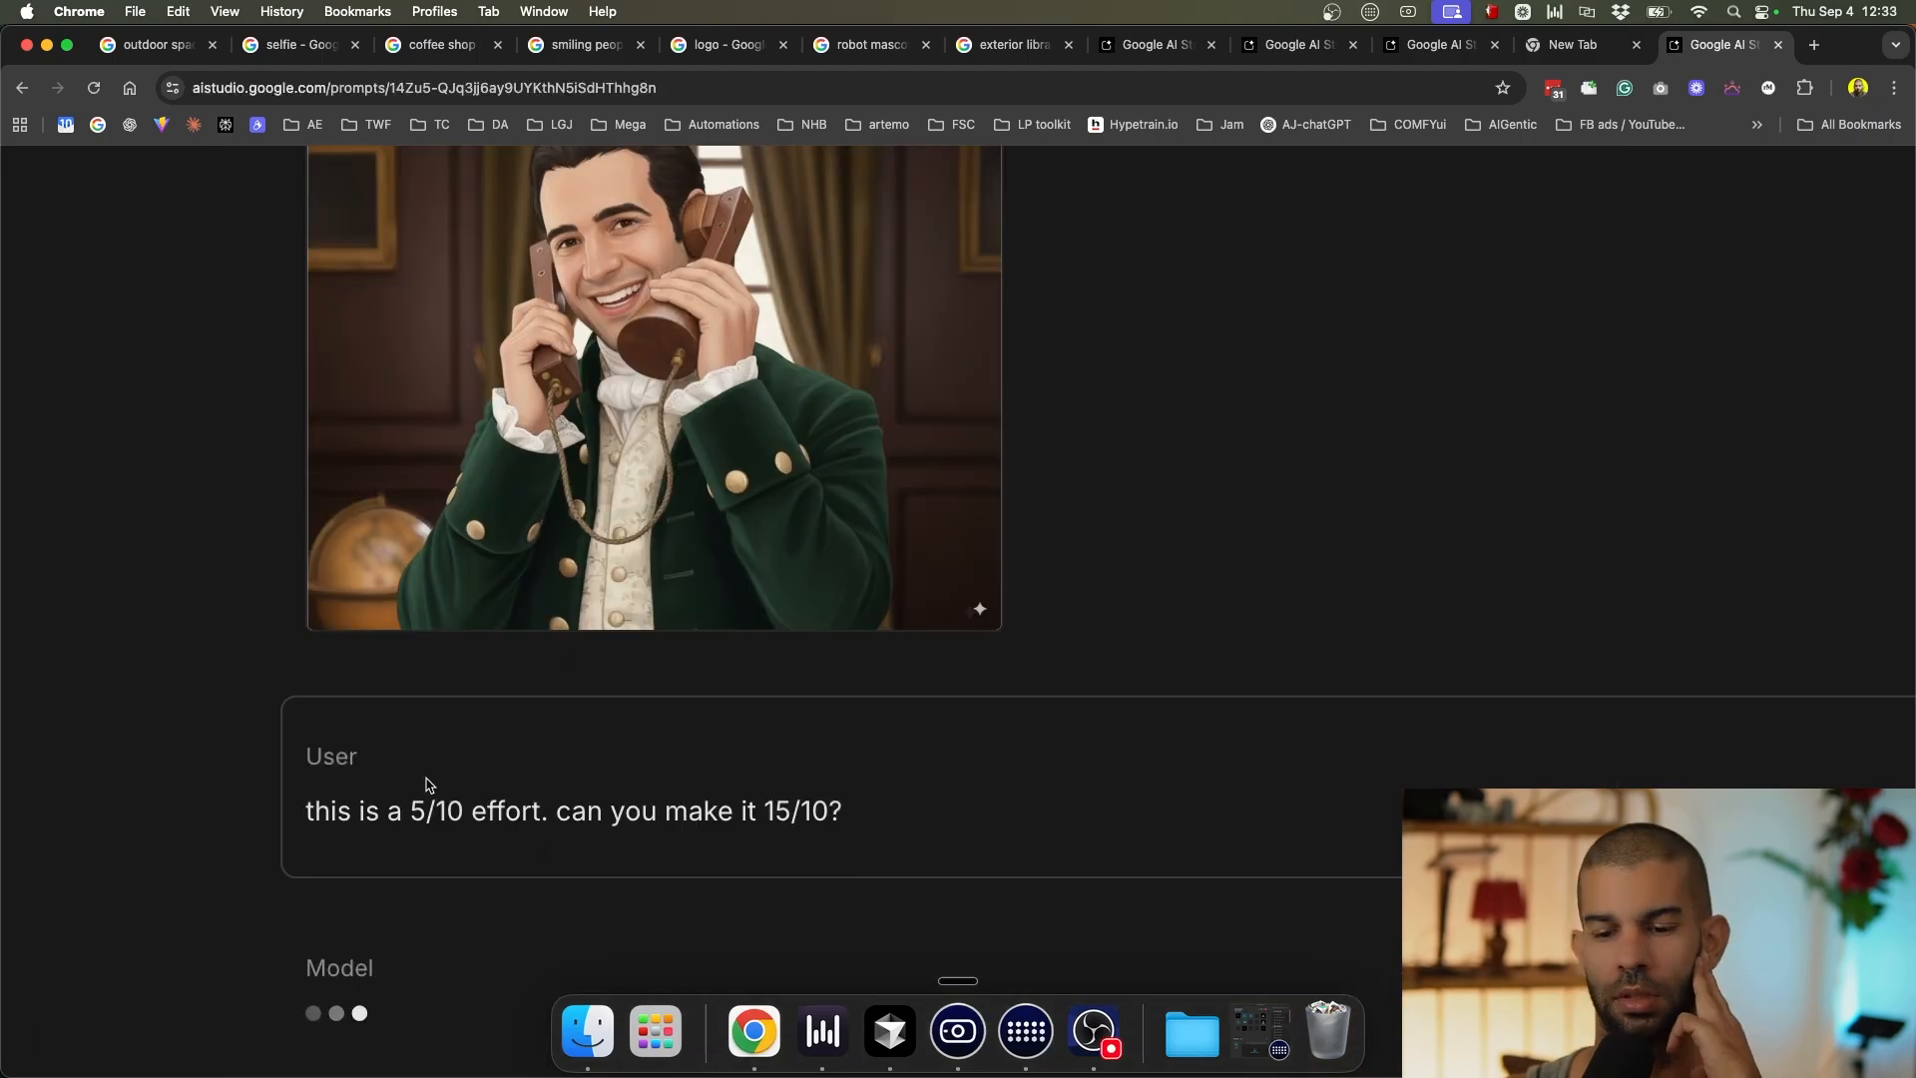
# Compare the newly generated Ghibli-style image with the first attempt and the original telephone photo.
pyautogui.scroll(-1, 427, 783)
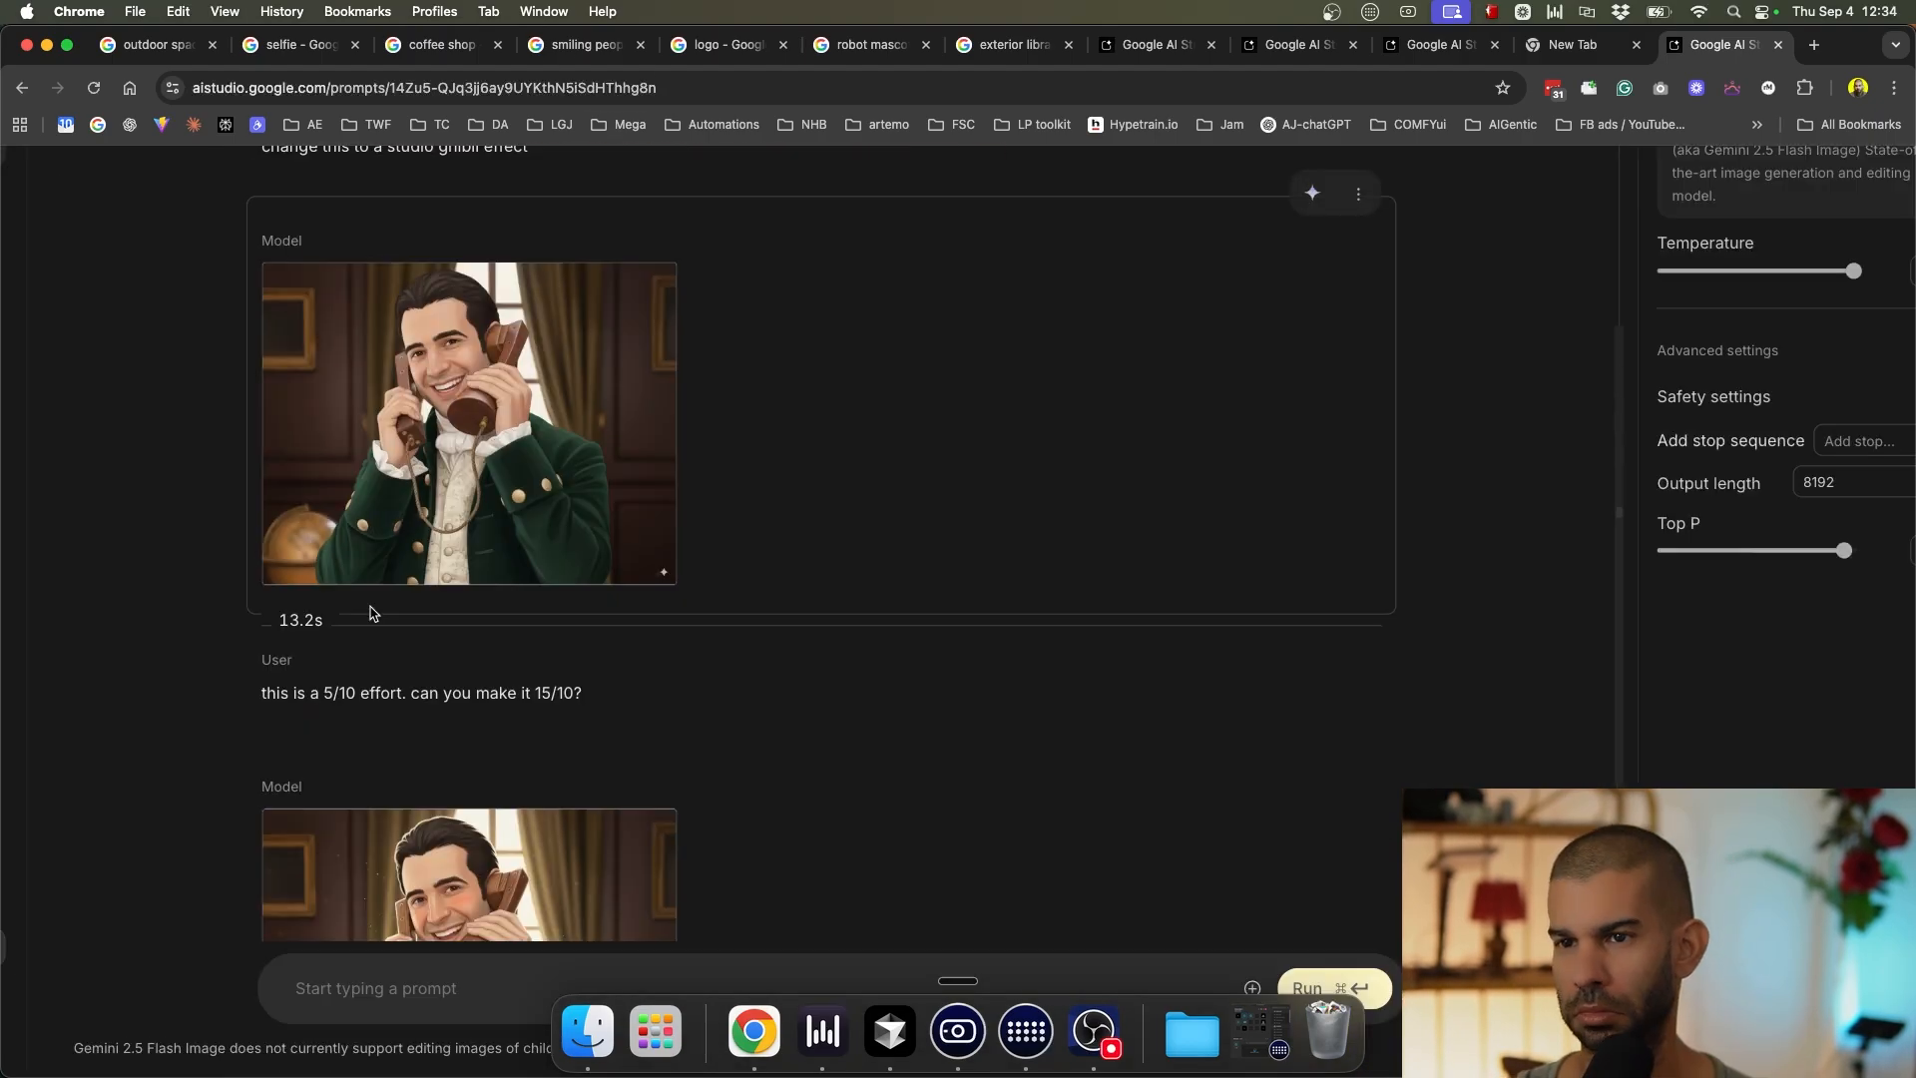
pyautogui.scroll(-3, 373, 612)
pyautogui.scroll(3, 444, 689)
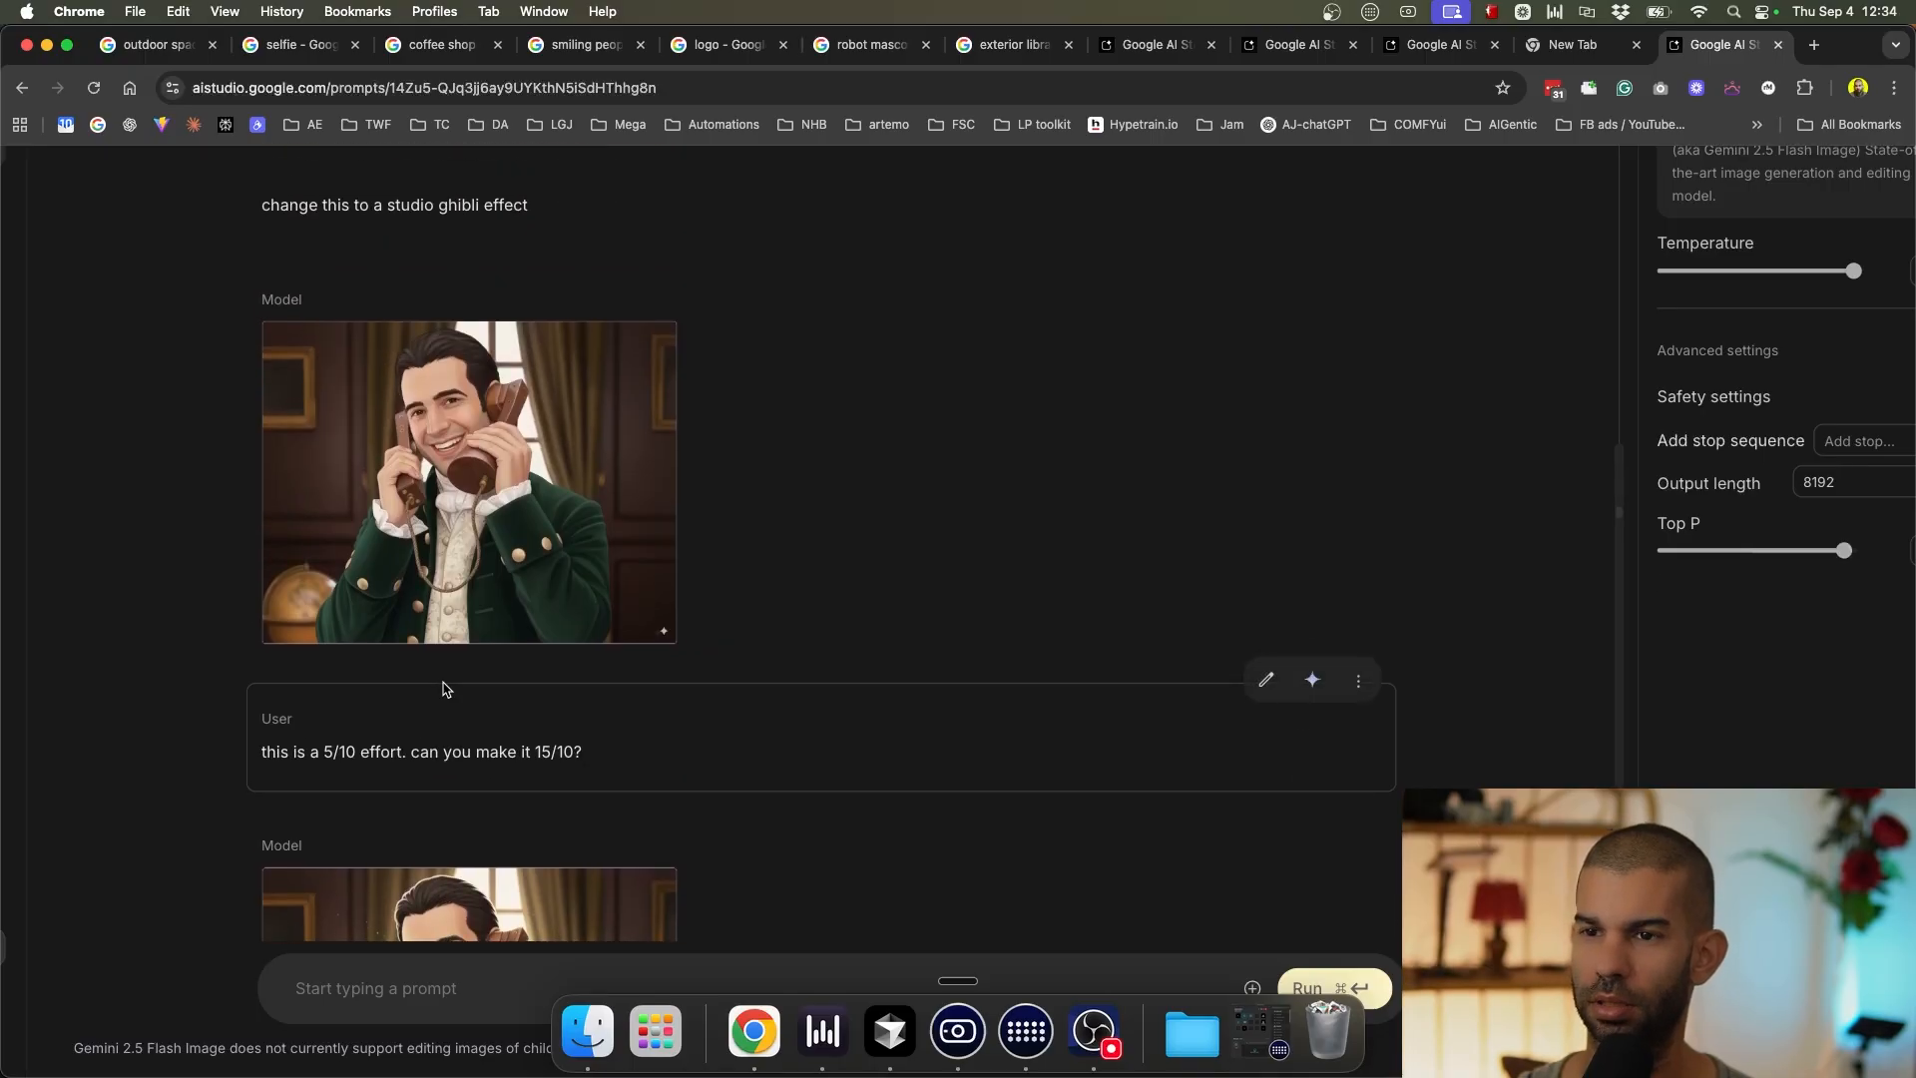
pyautogui.scroll(-3, 444, 689)
pyautogui.scroll(5, 444, 689)
pyautogui.scroll(-3, 444, 690)
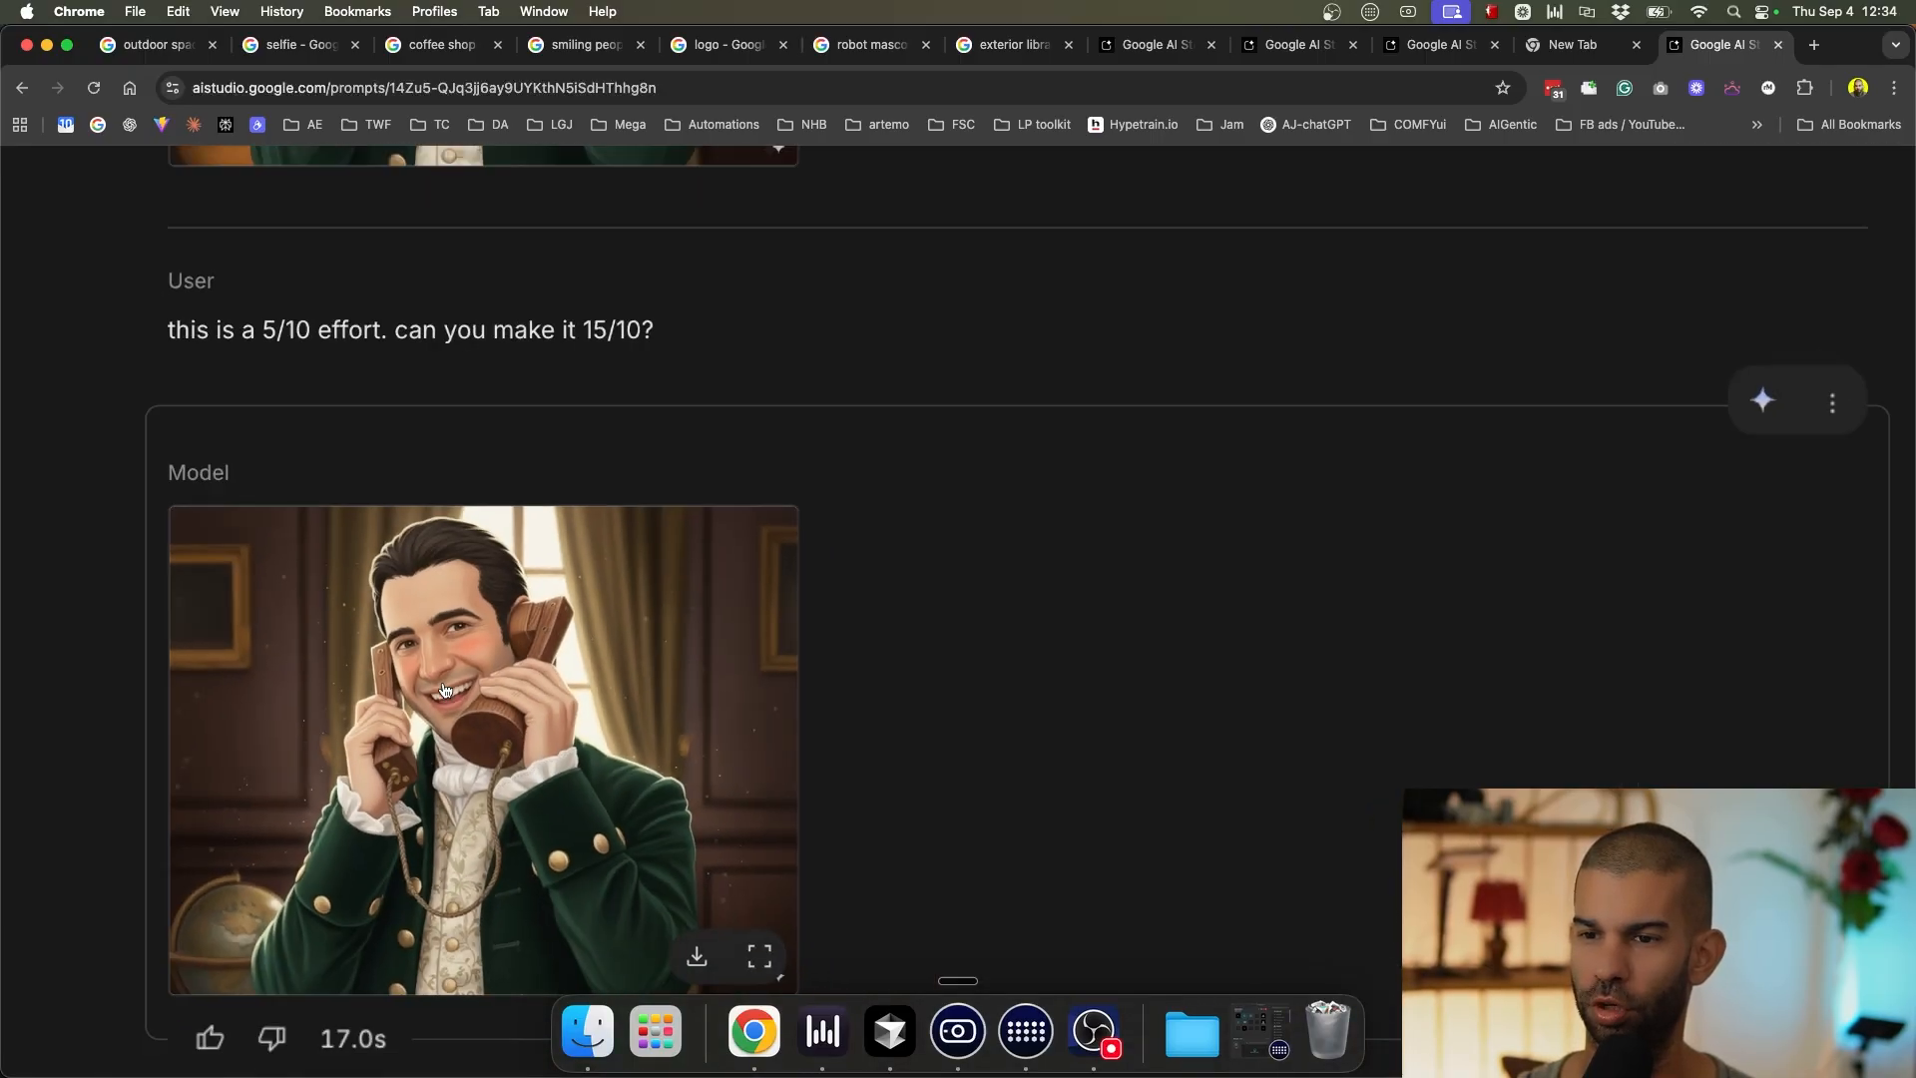
pyautogui.scroll(5, 506, 589)
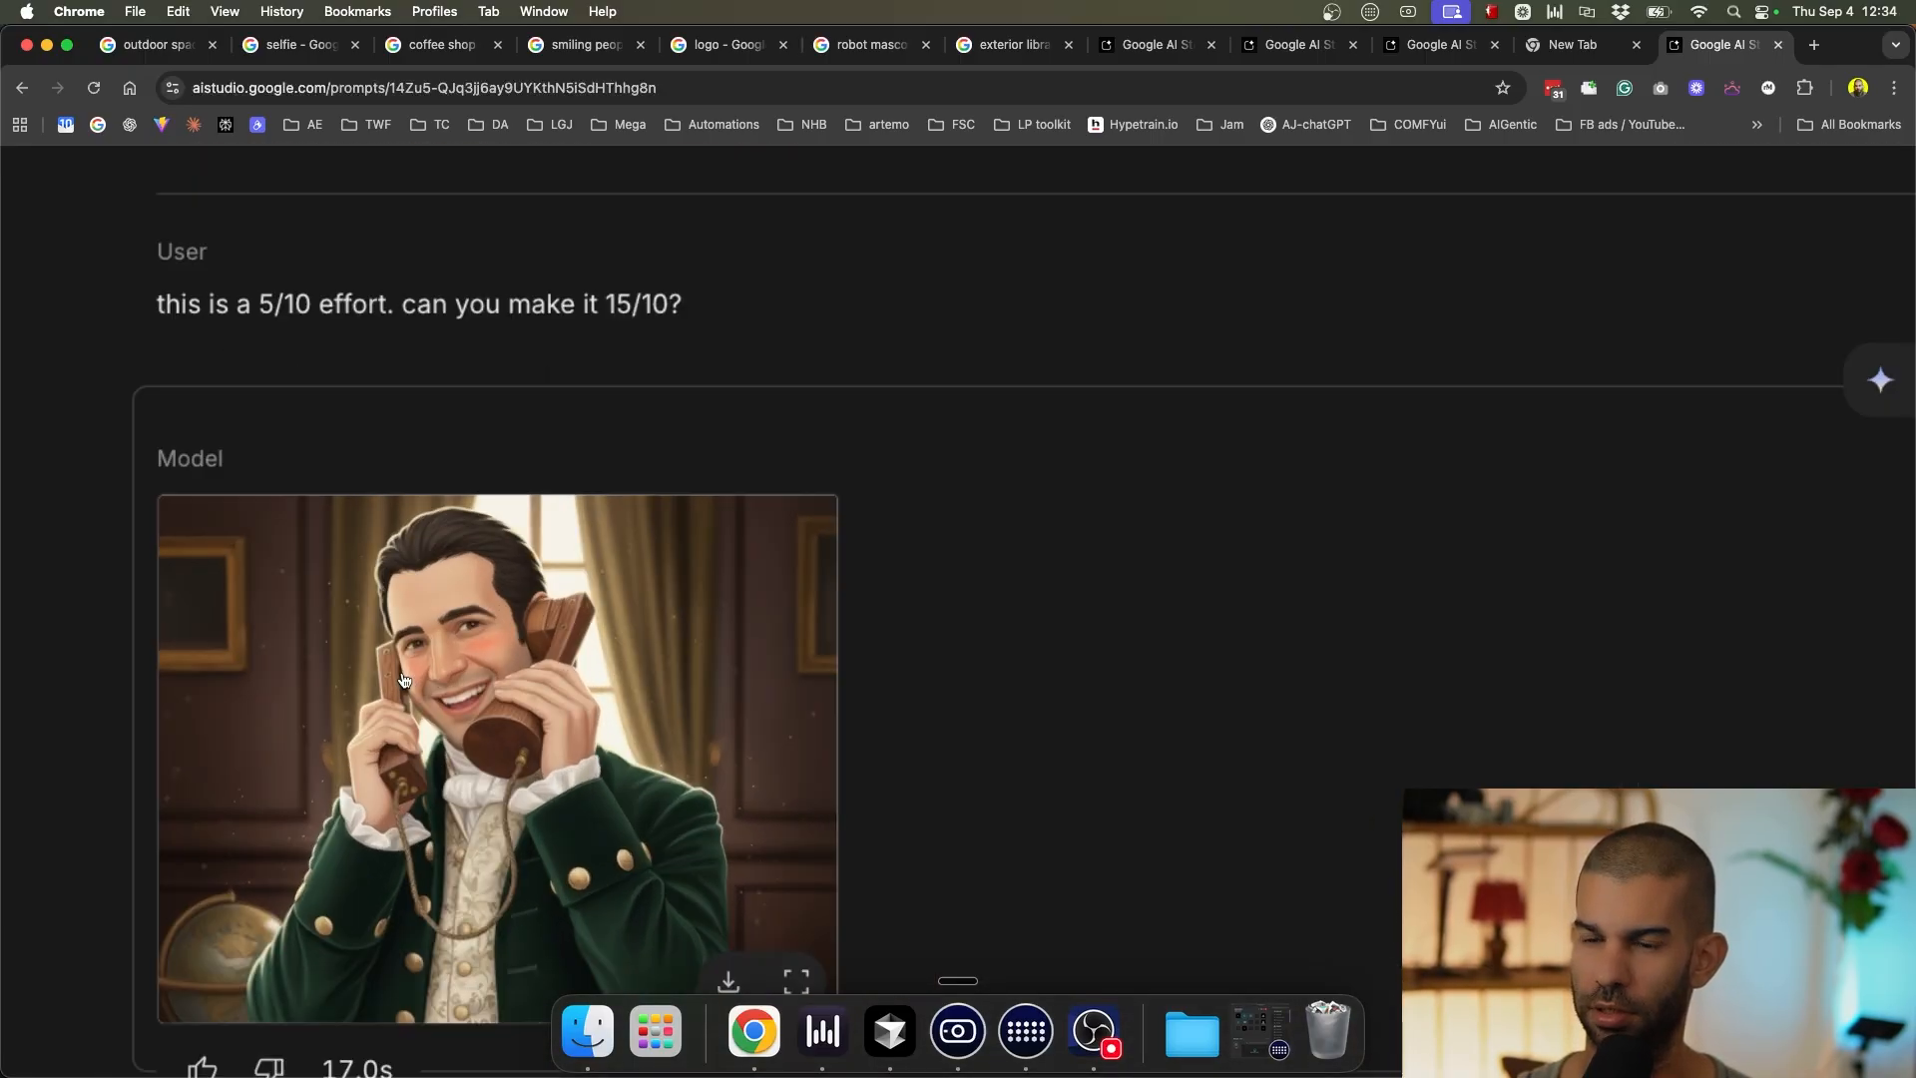
pyautogui.scroll(5, 500, 511)
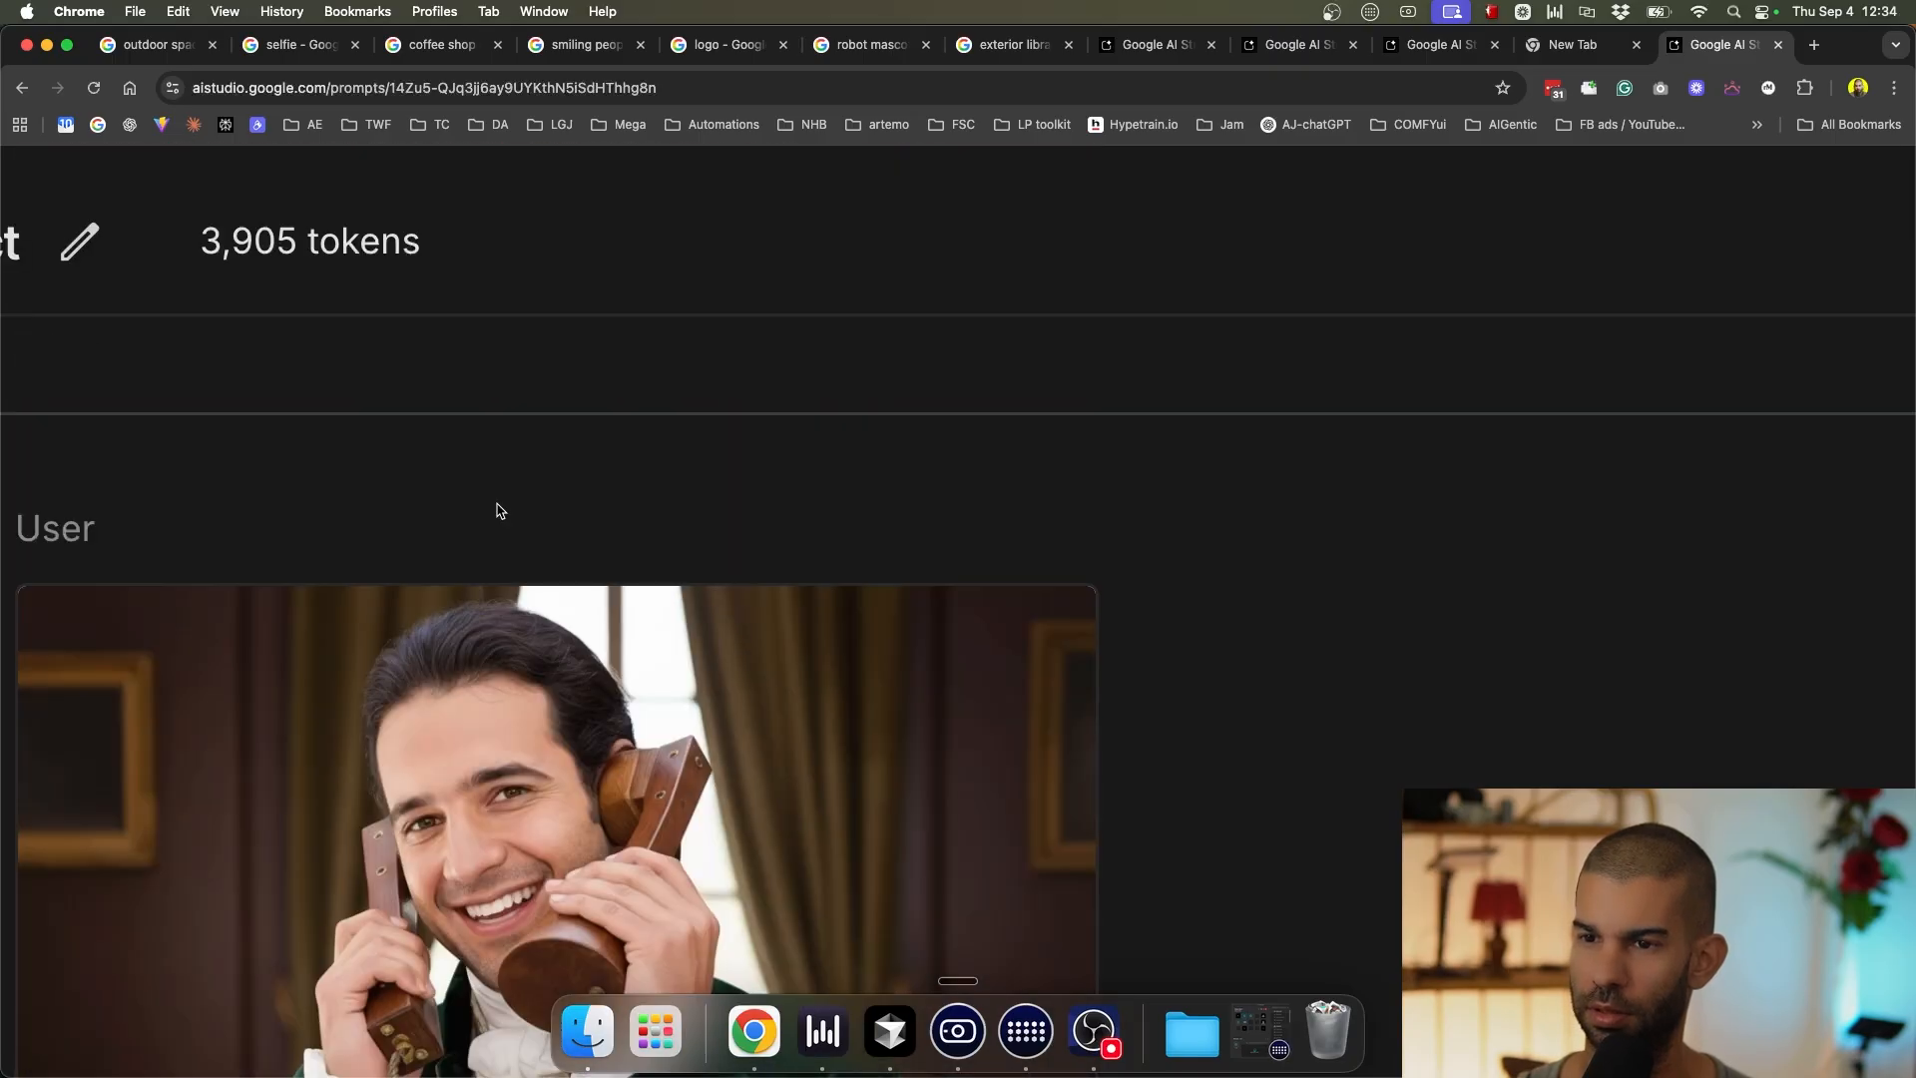
# Examine the second Ghibli-style portrait up close and check it once more against the source photo.
pyautogui.scroll(-10, 469, 794)
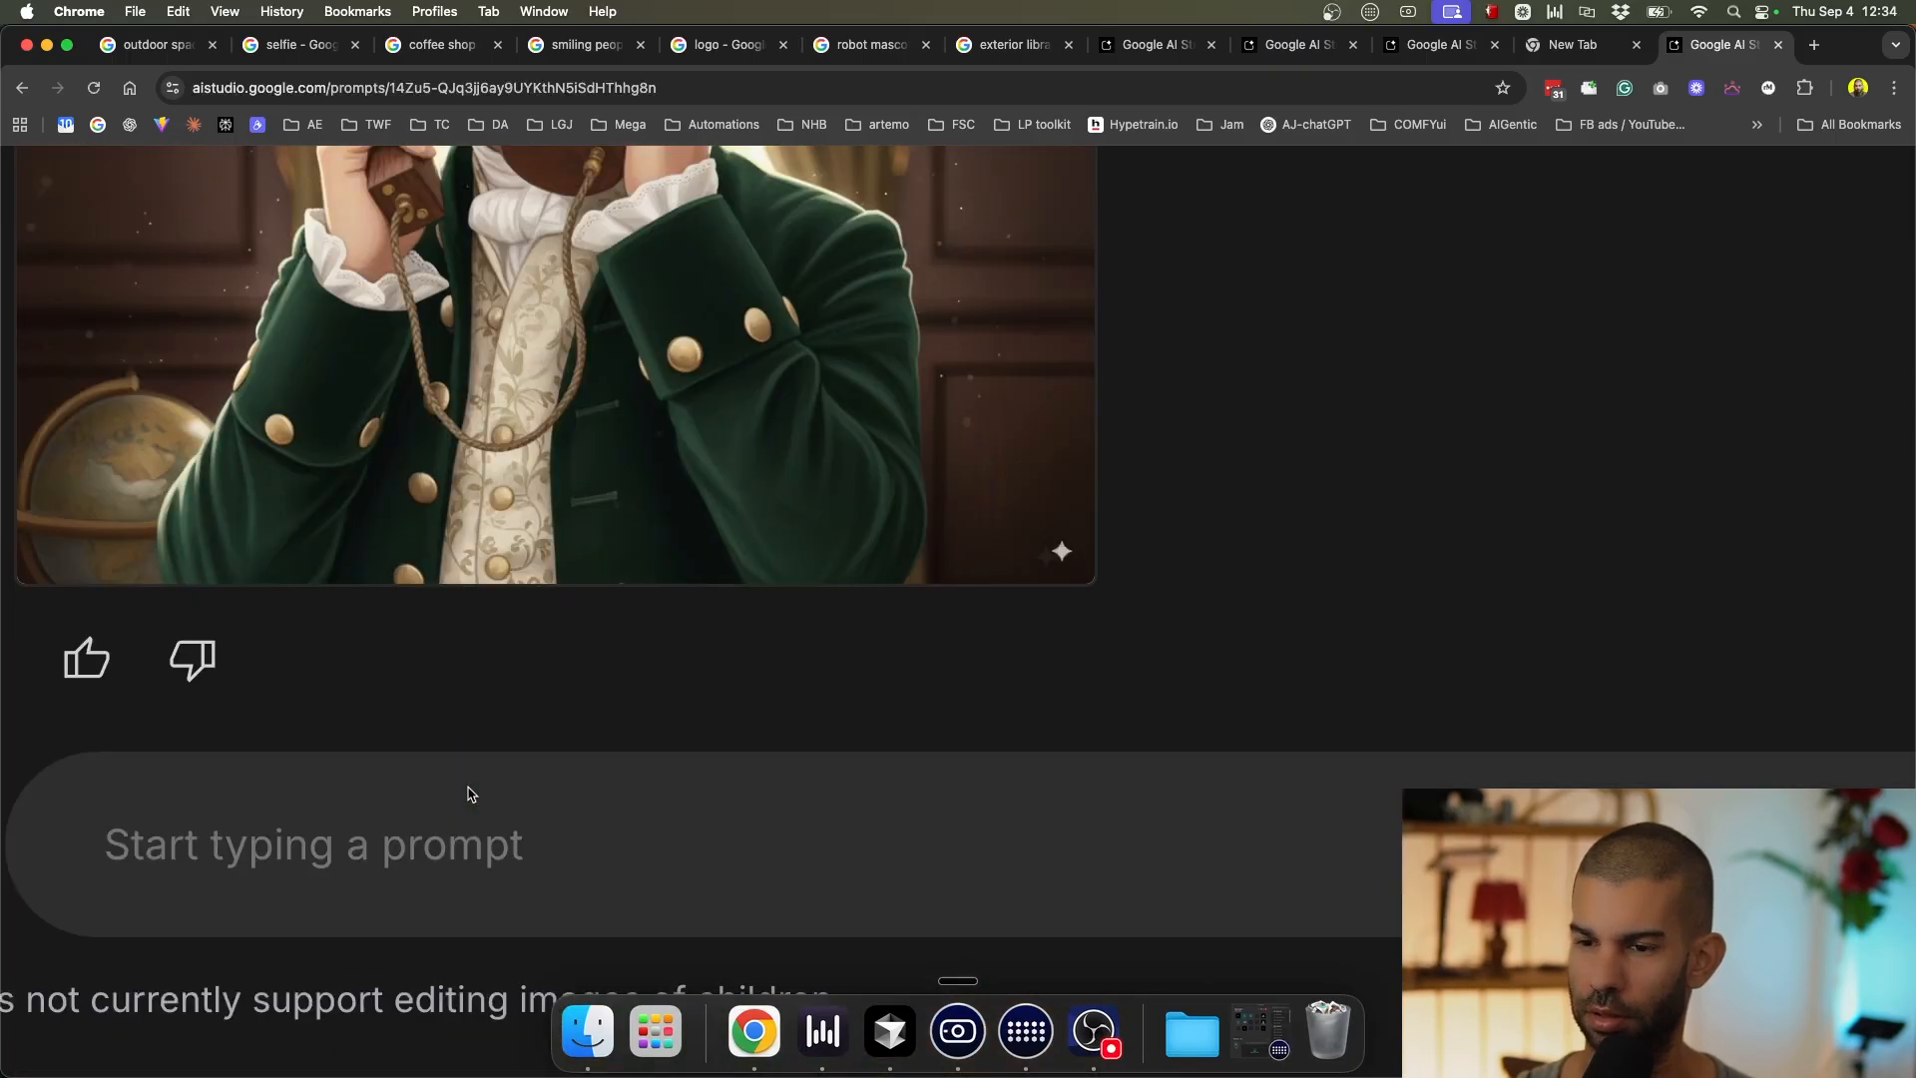
pyautogui.scroll(5, 449, 718)
pyautogui.scroll(-5, 389, 627)
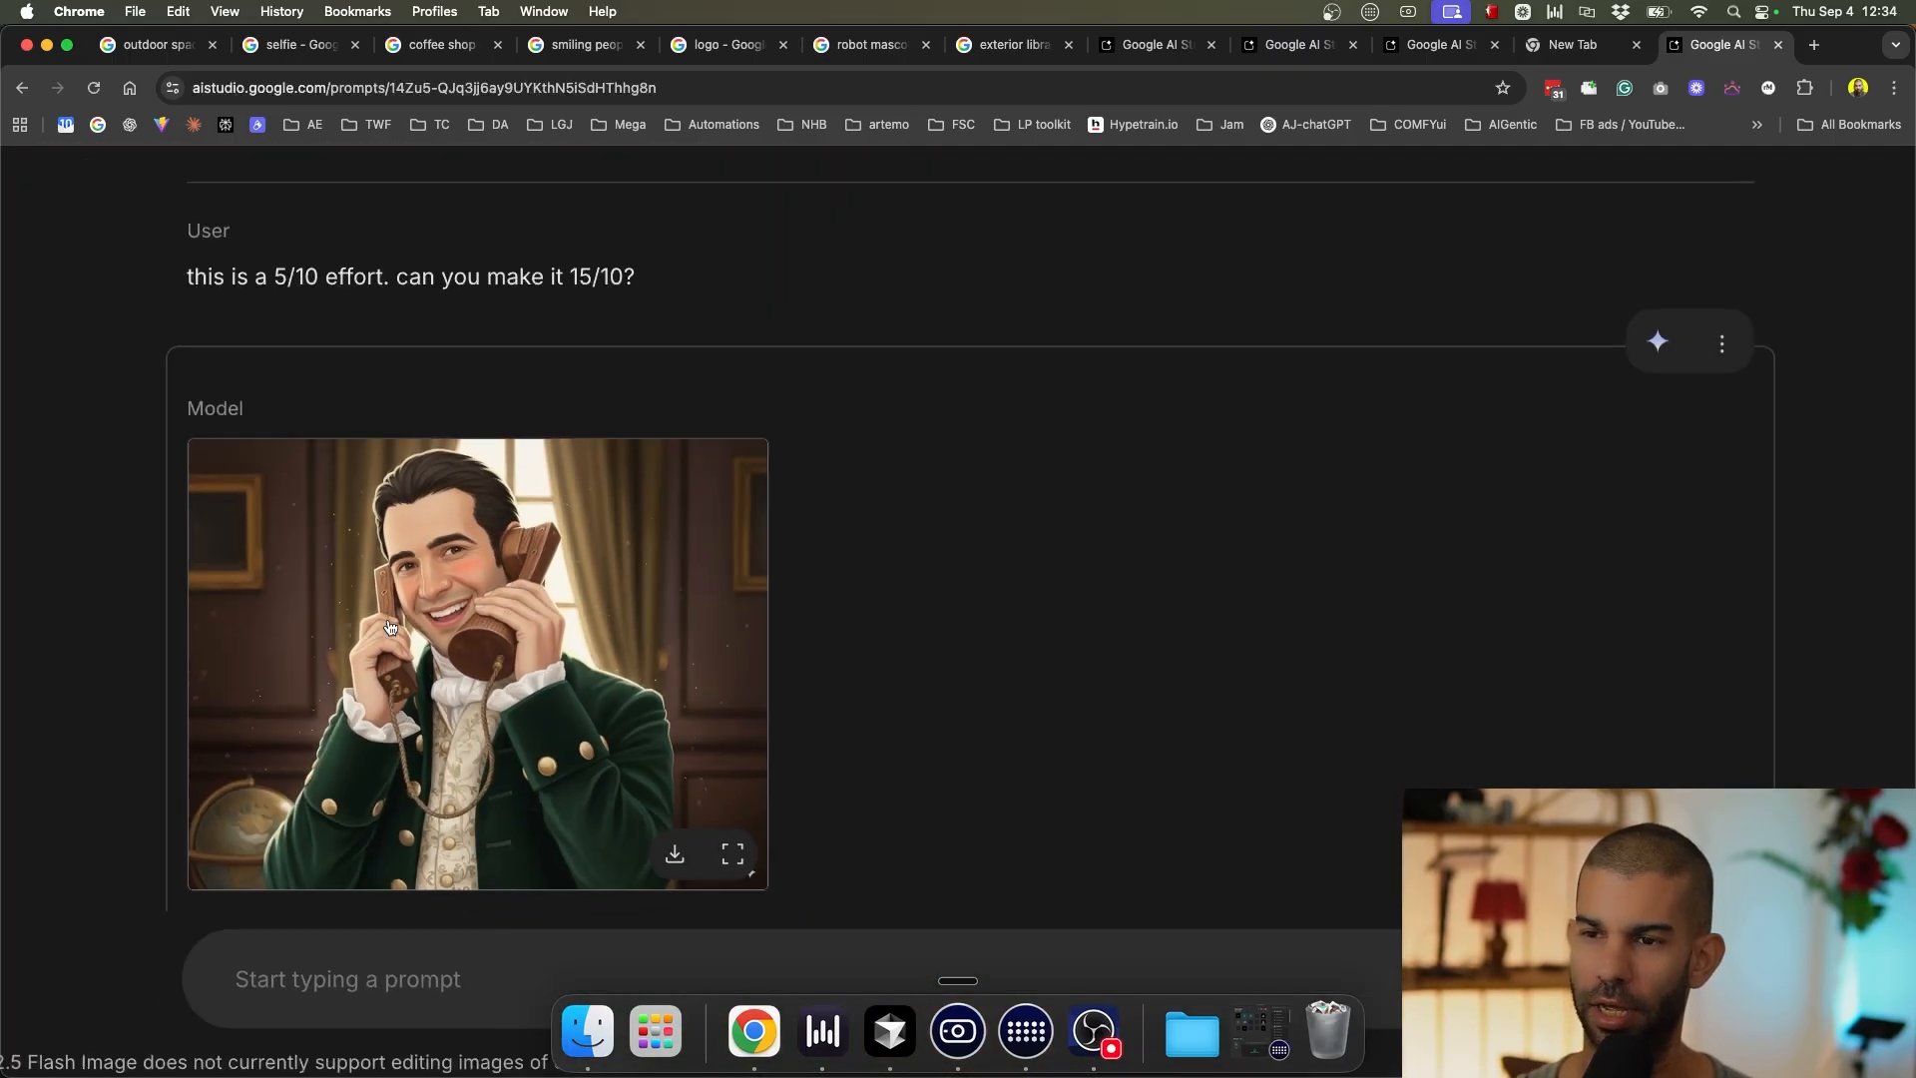
pyautogui.scroll(-5, 390, 631)
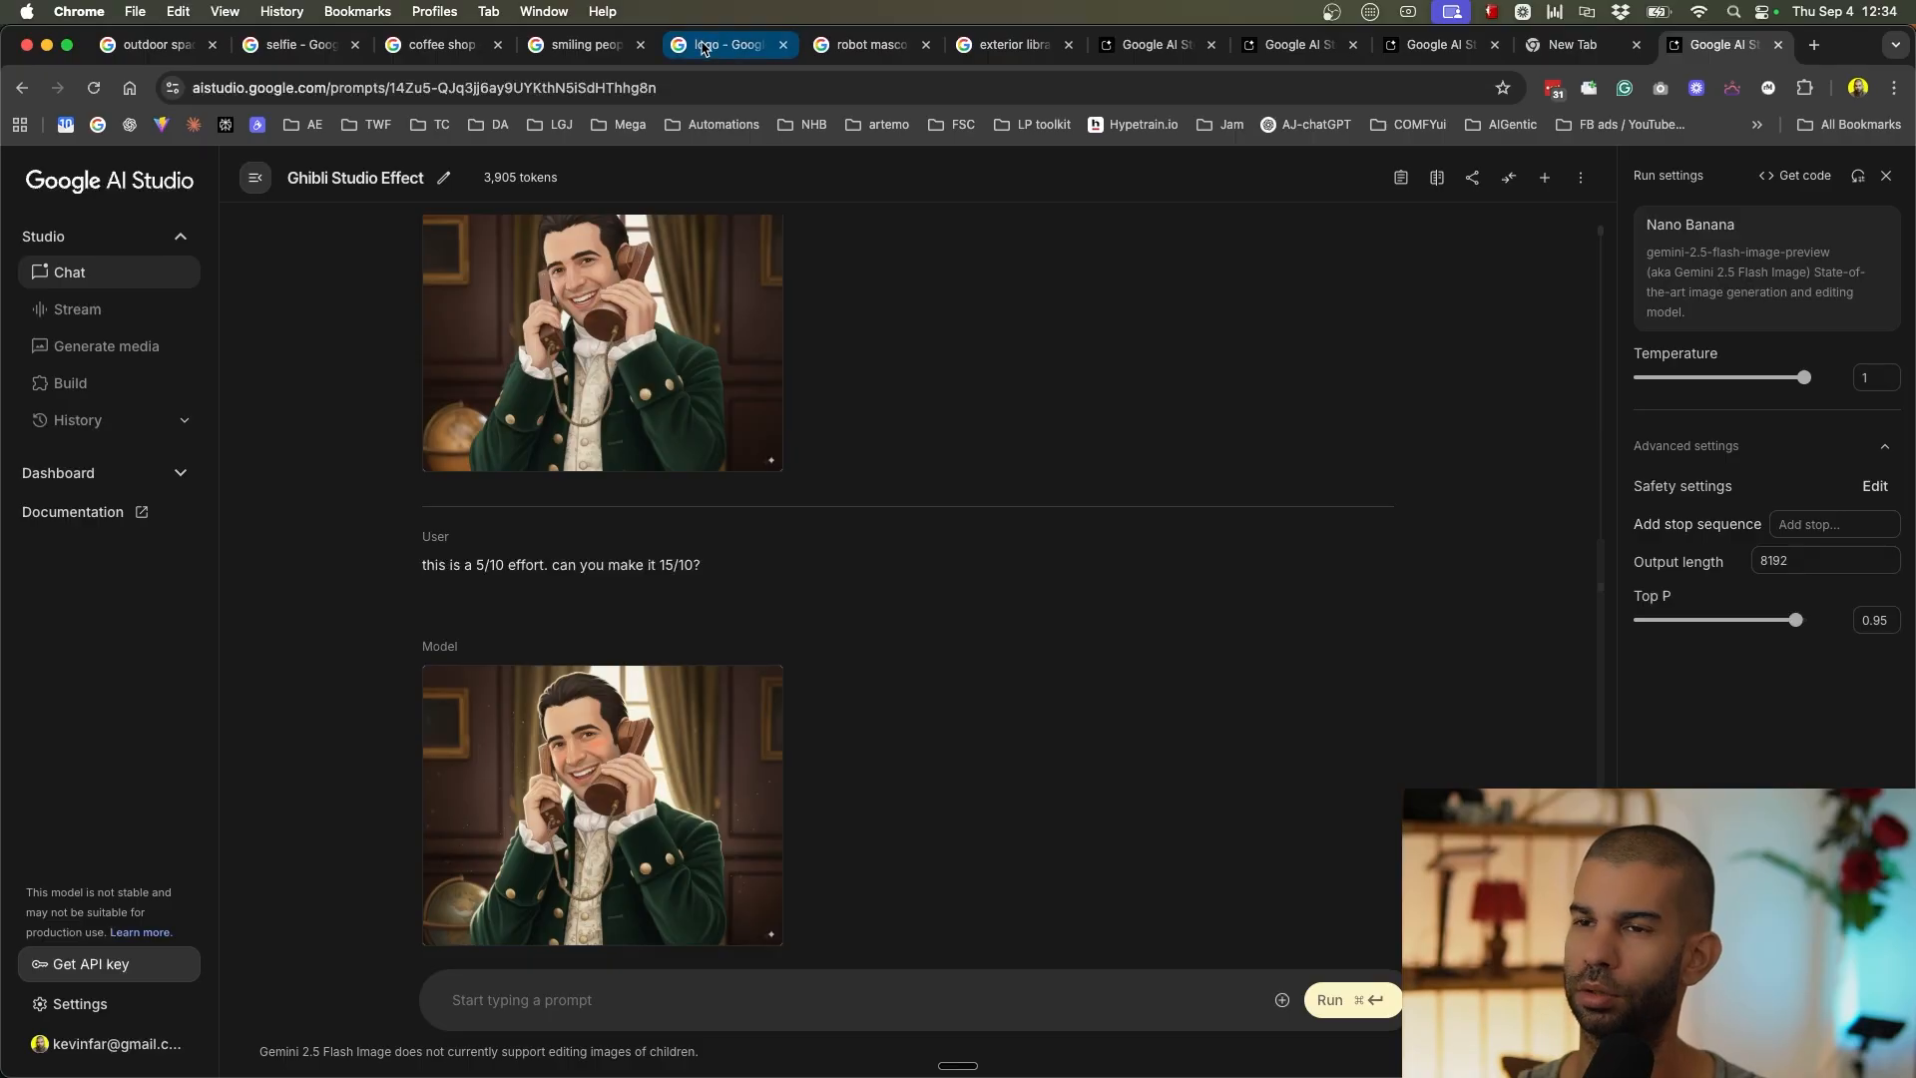
# Find the photo of the smiling woman in a dental chair in the "smiling people" image results and copy it.
pyautogui.click(583, 44)
pyautogui.scroll(-10, 502, 659)
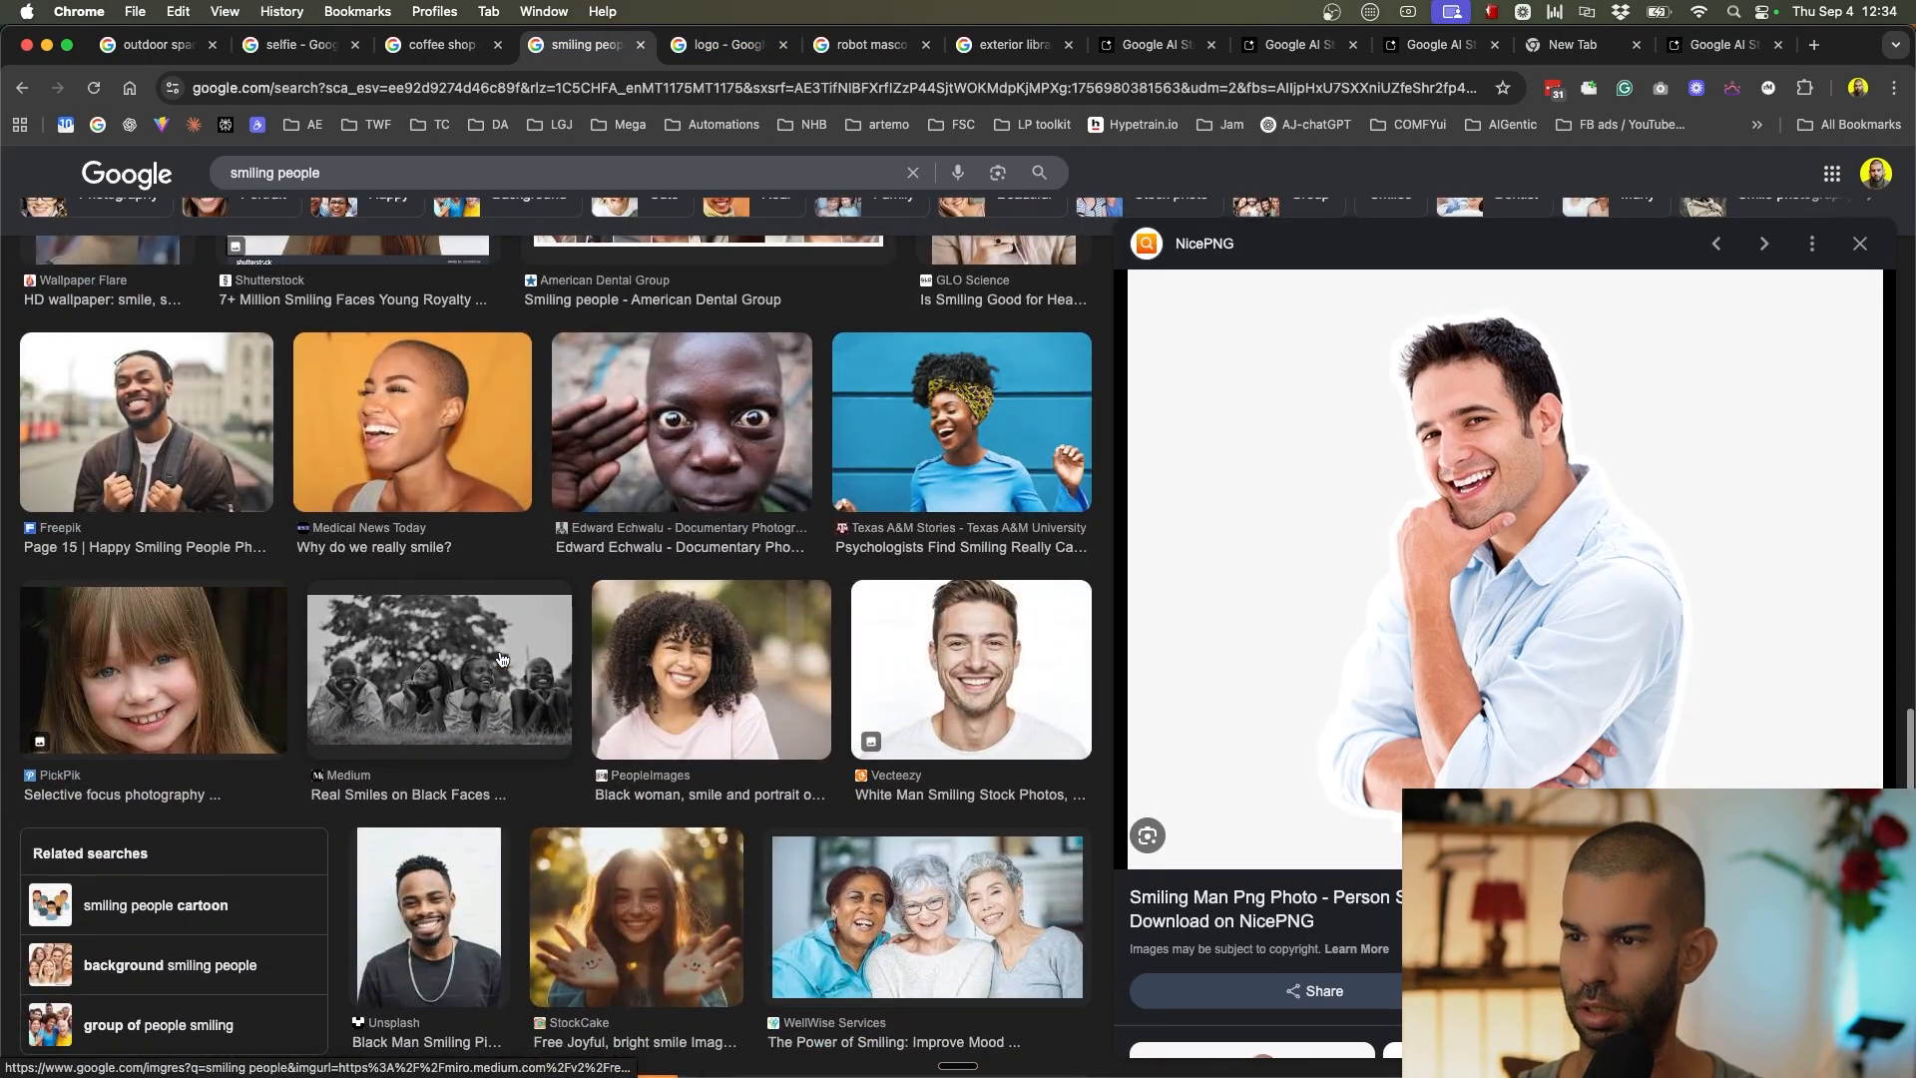
pyautogui.scroll(-6, 739, 629)
pyautogui.click(749, 759)
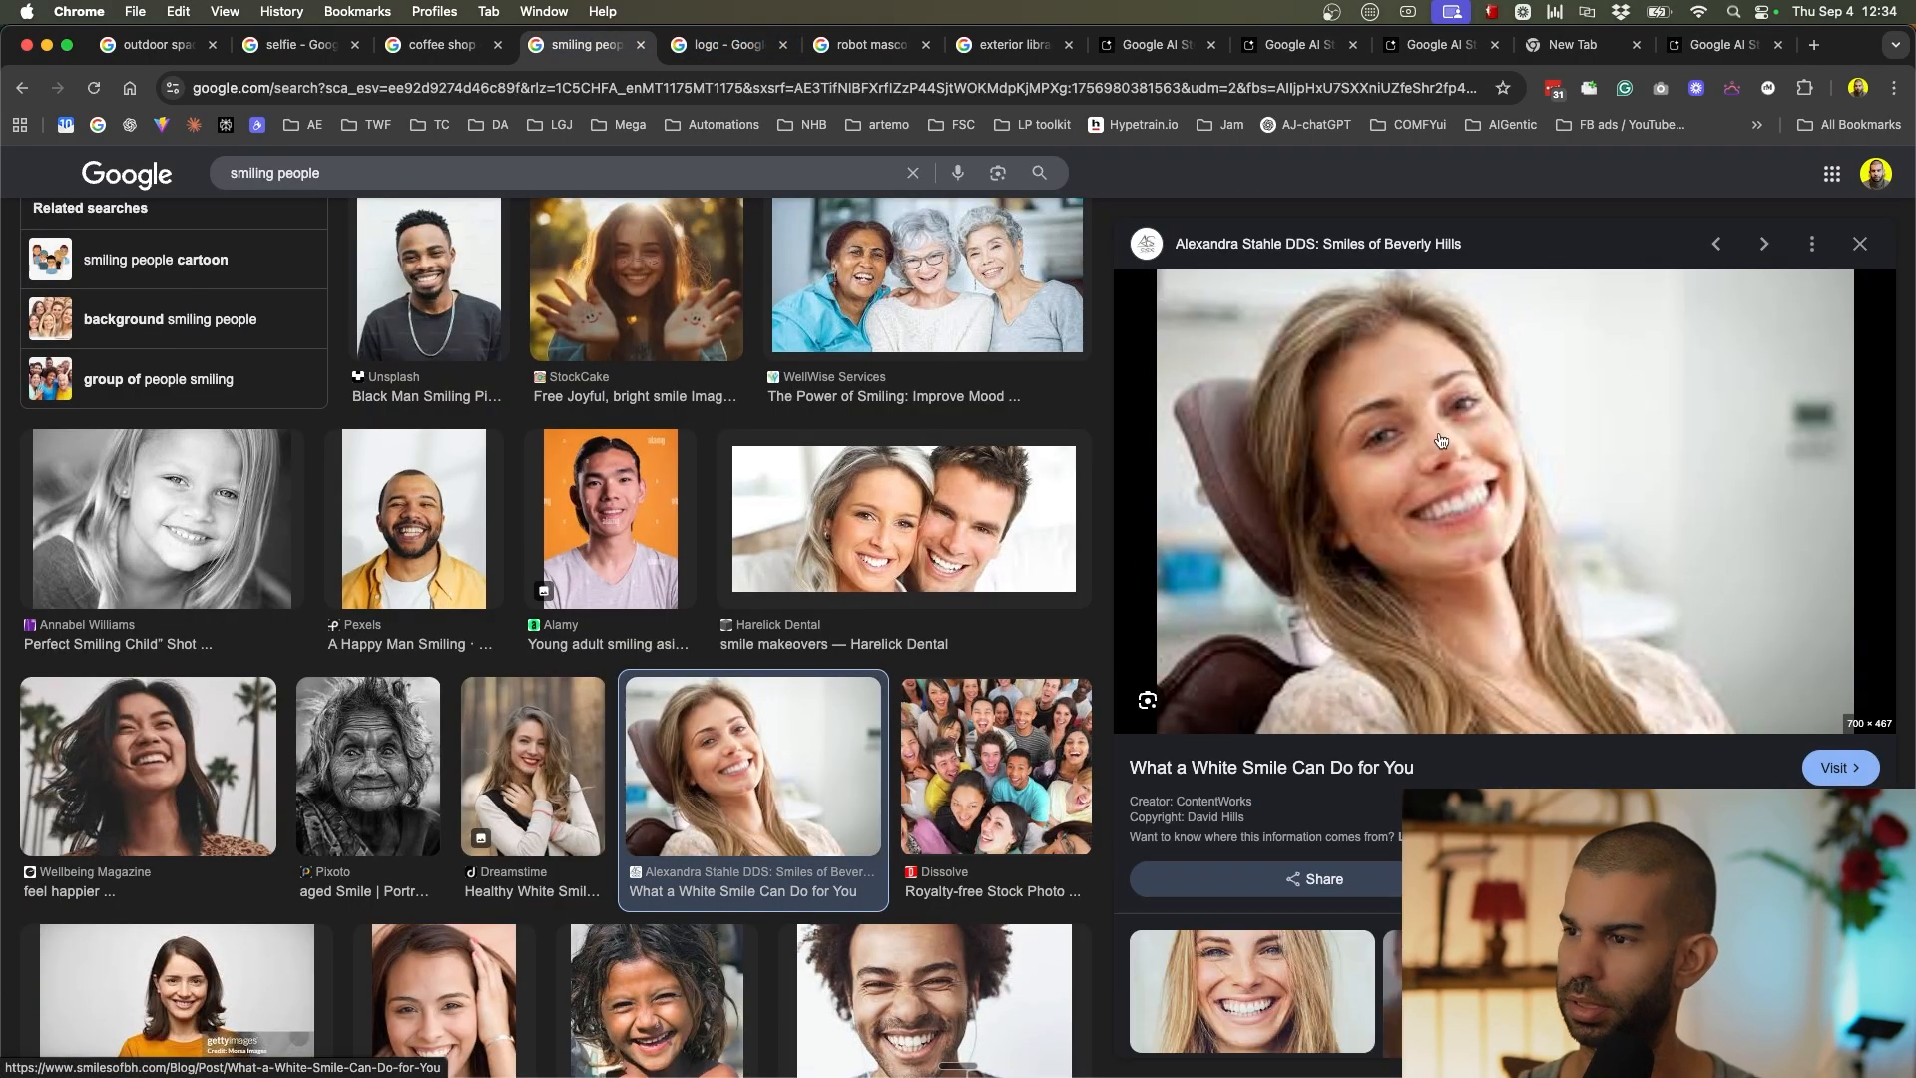
pyautogui.rightClick(1339, 470)
pyautogui.click(1397, 703)
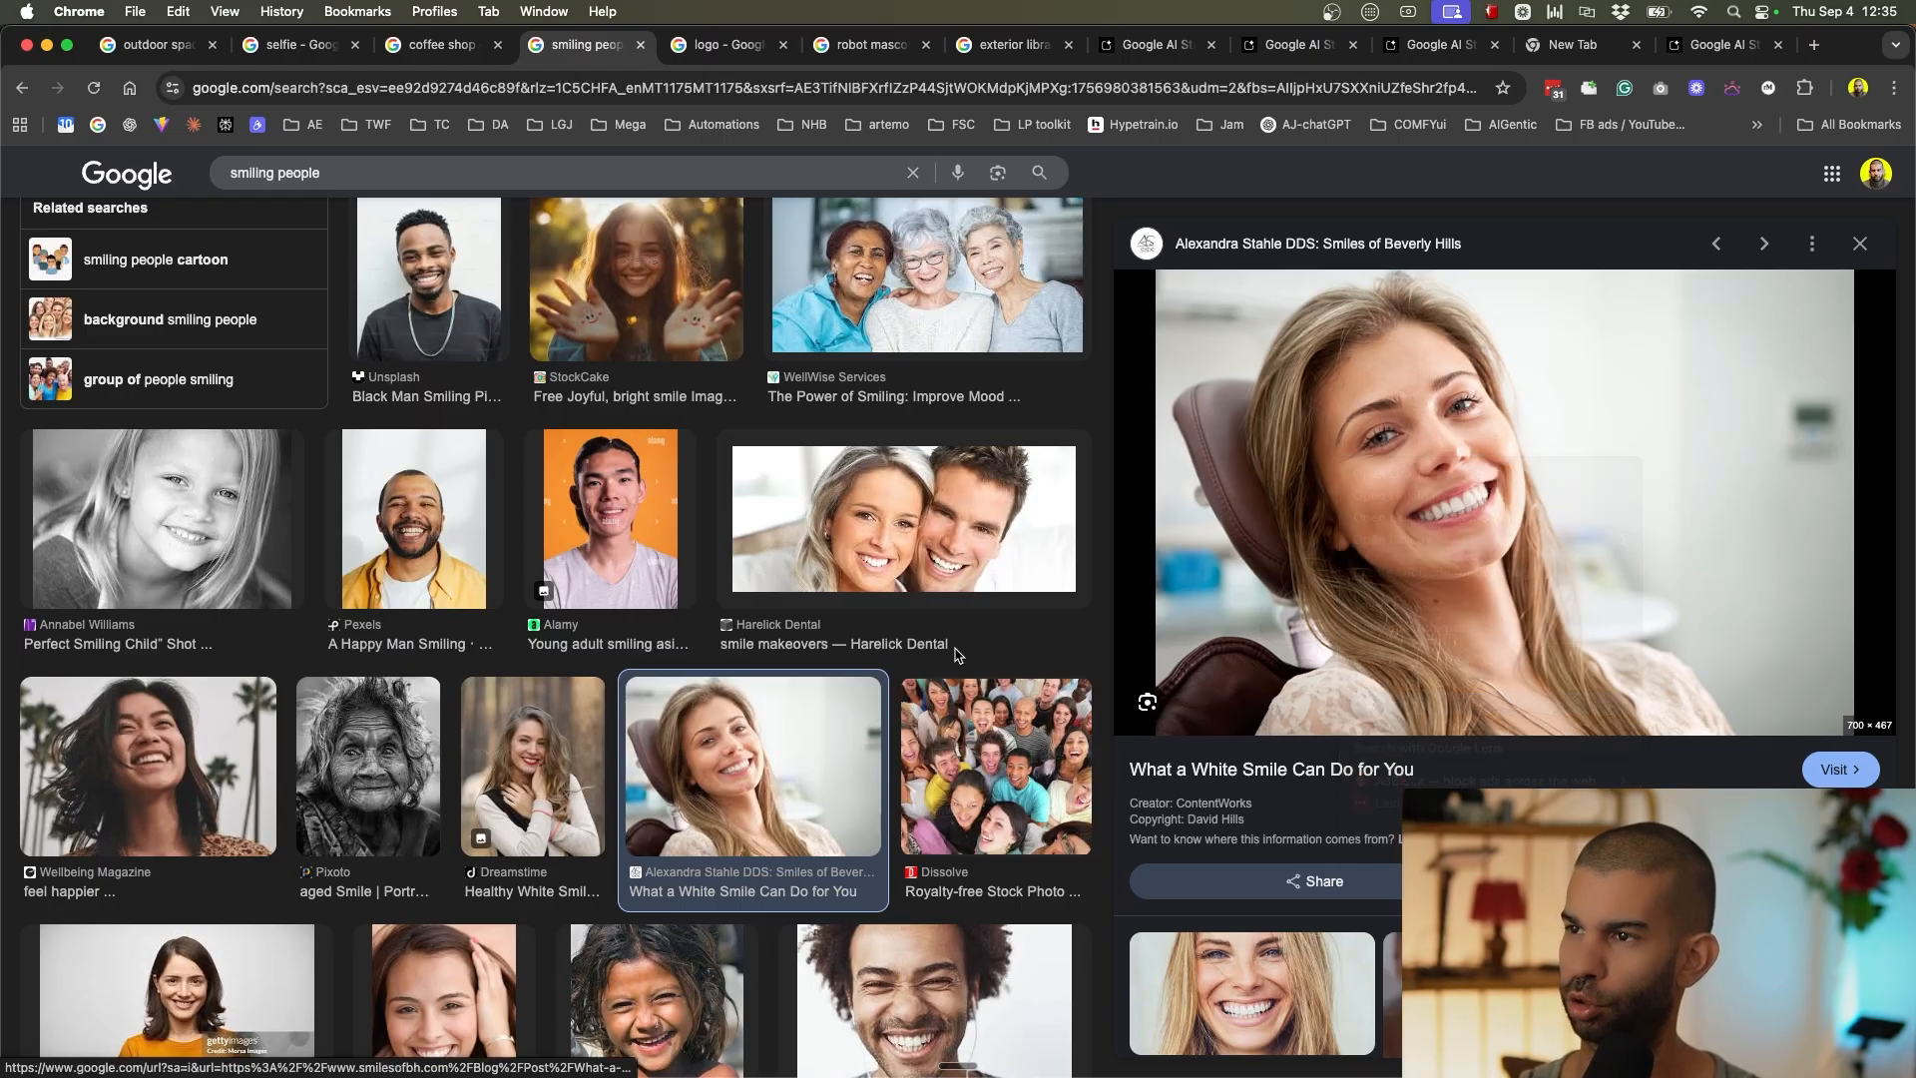
# Open a new Google AI Studio chat in a separate tab and attach the copied dental-chair photo.
pyautogui.press('super+t')
pyautogui.write('ais')
pyautogui.press('Return')
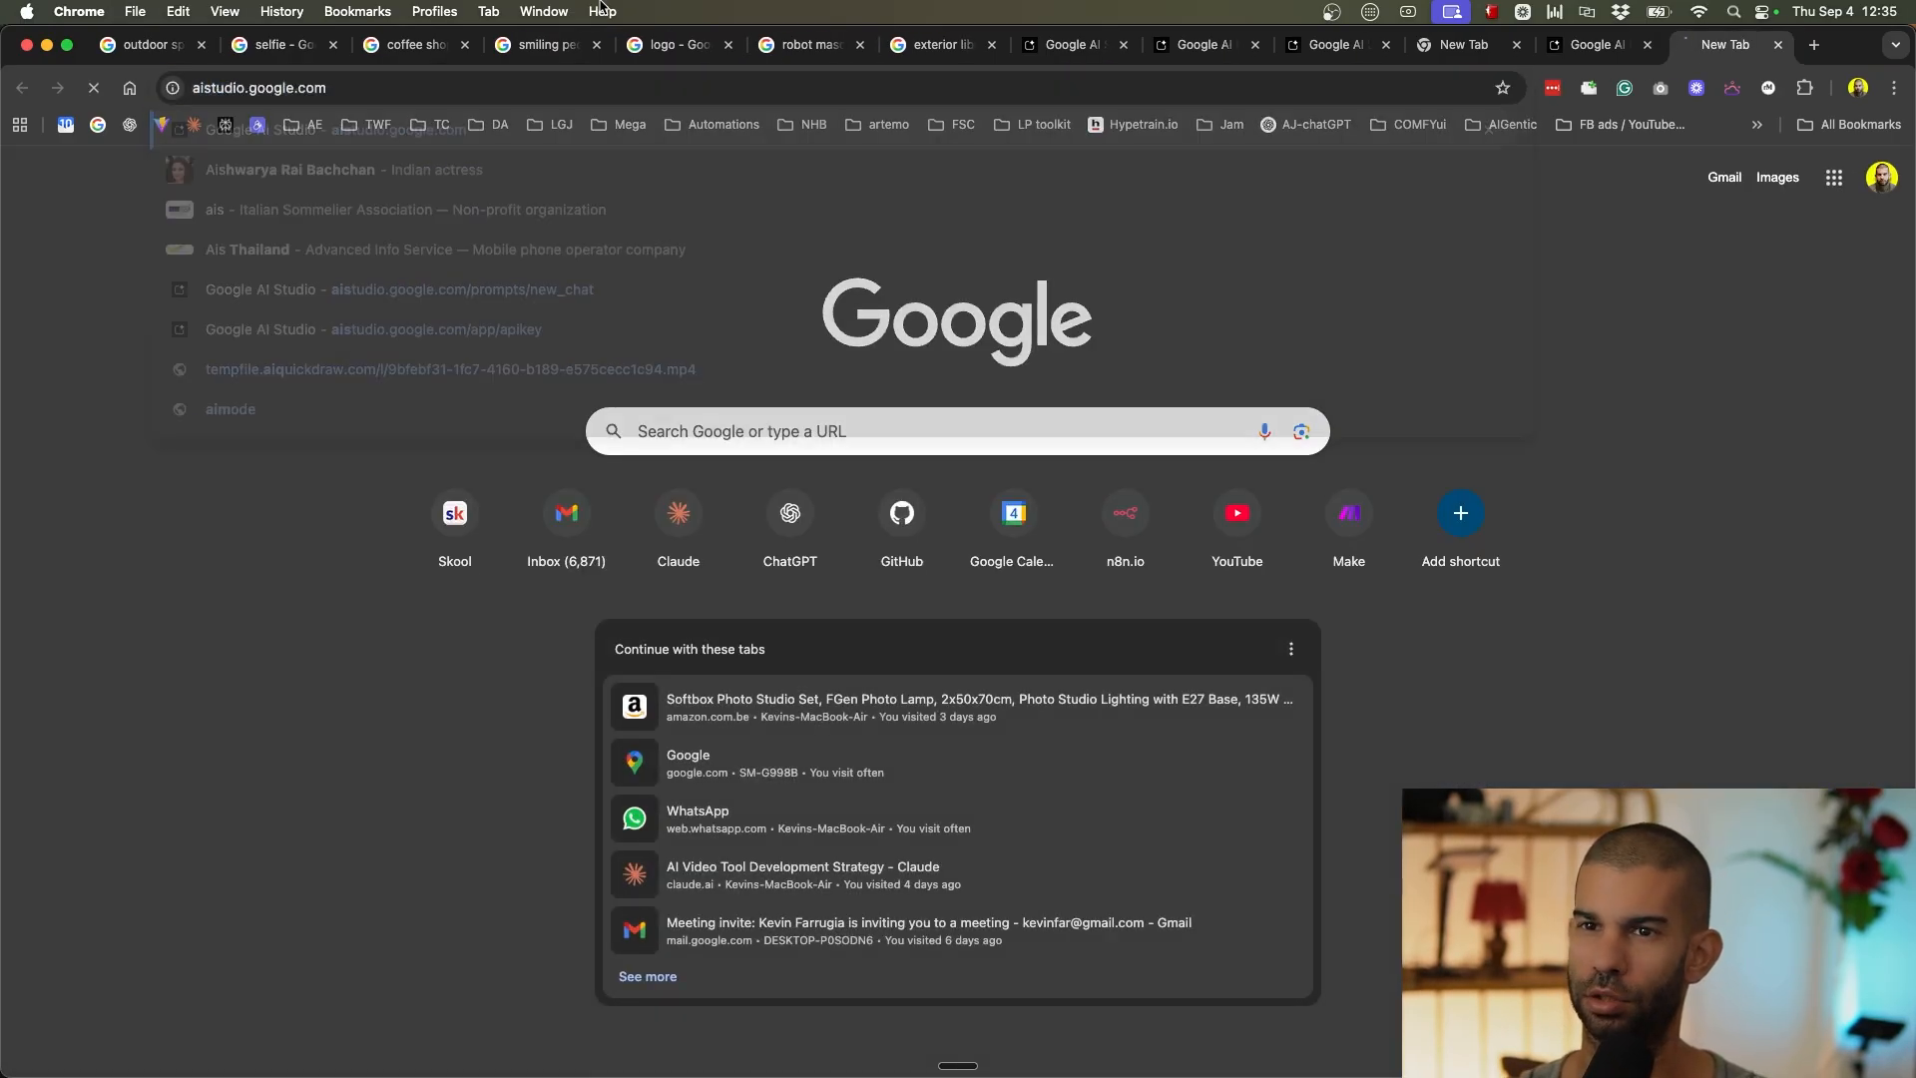
pyautogui.press('super+v')
# Run the prompt "put this person on the cover of a dental magazine with a great inspiration message - no longer than 4 words".
pyautogui.write('pu')
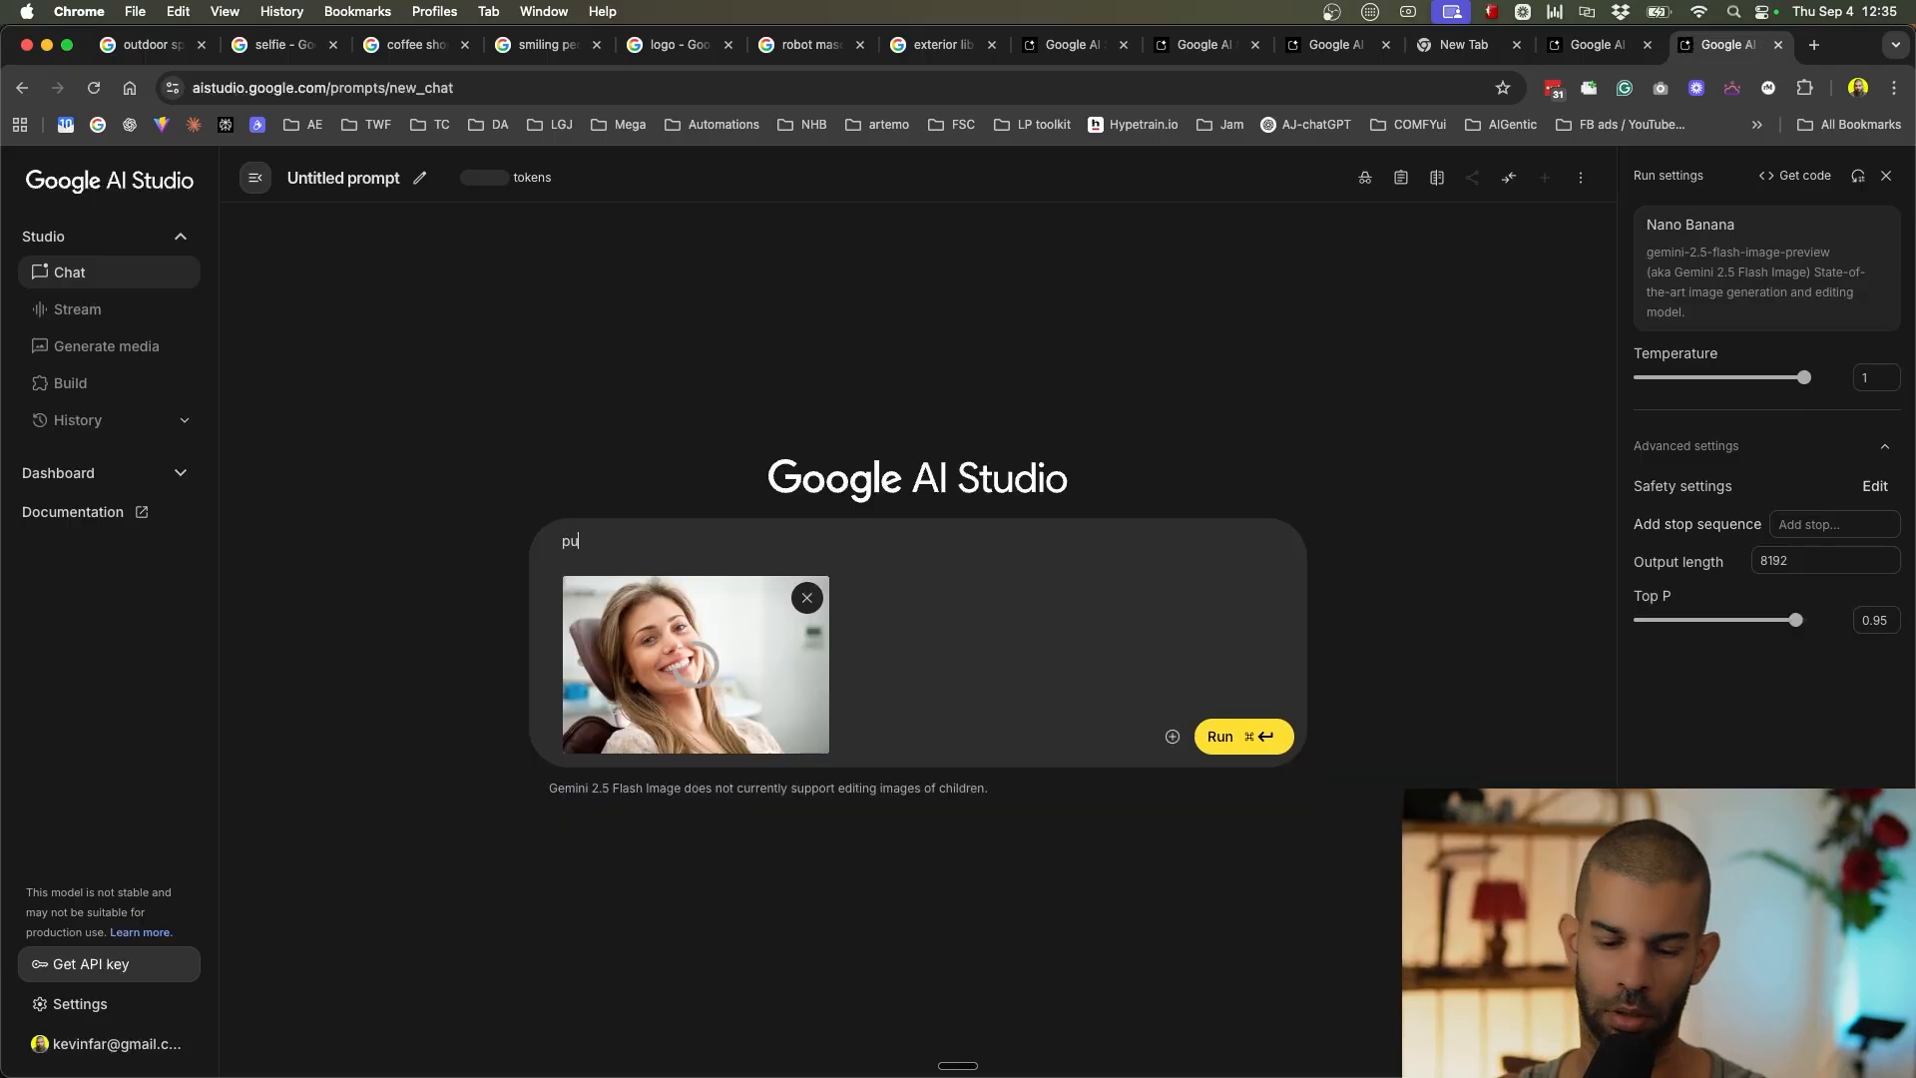
pyautogui.write('t this person on the cov')
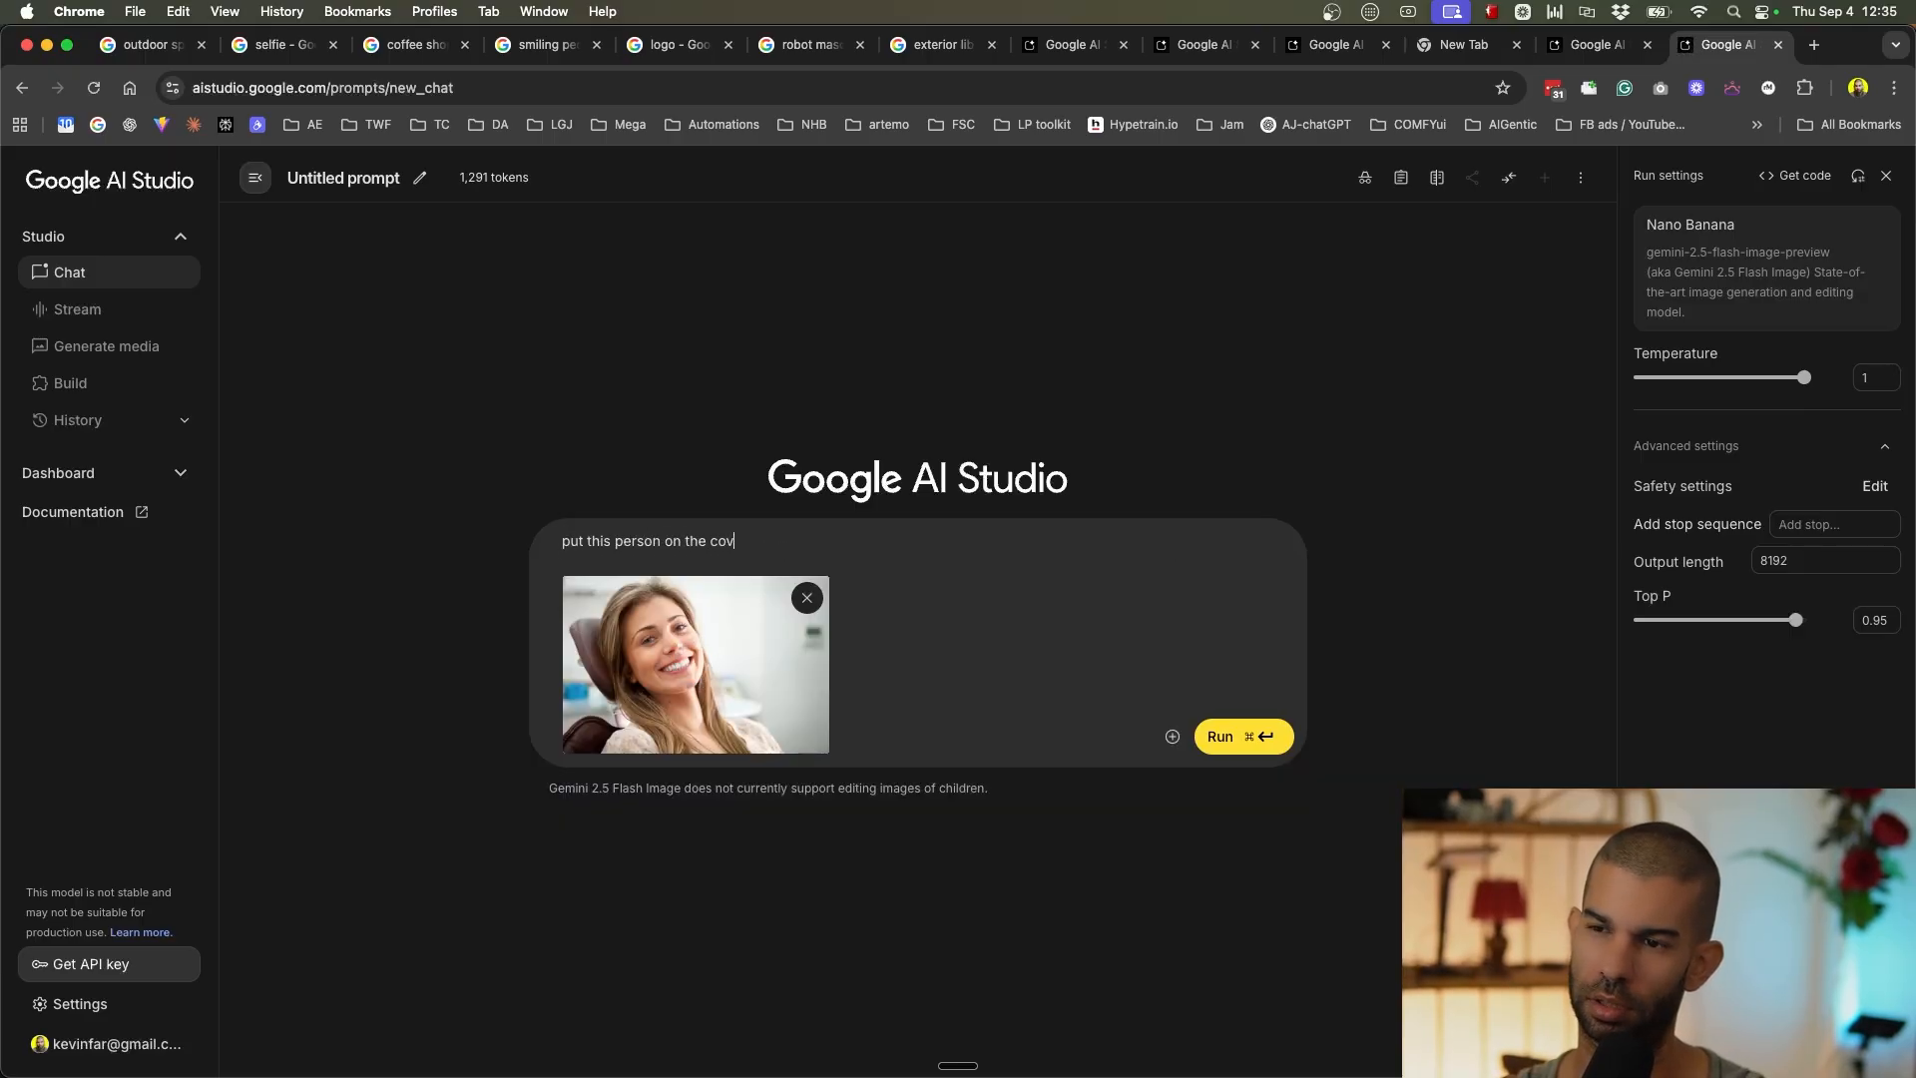
pyautogui.write('er of a dental m')
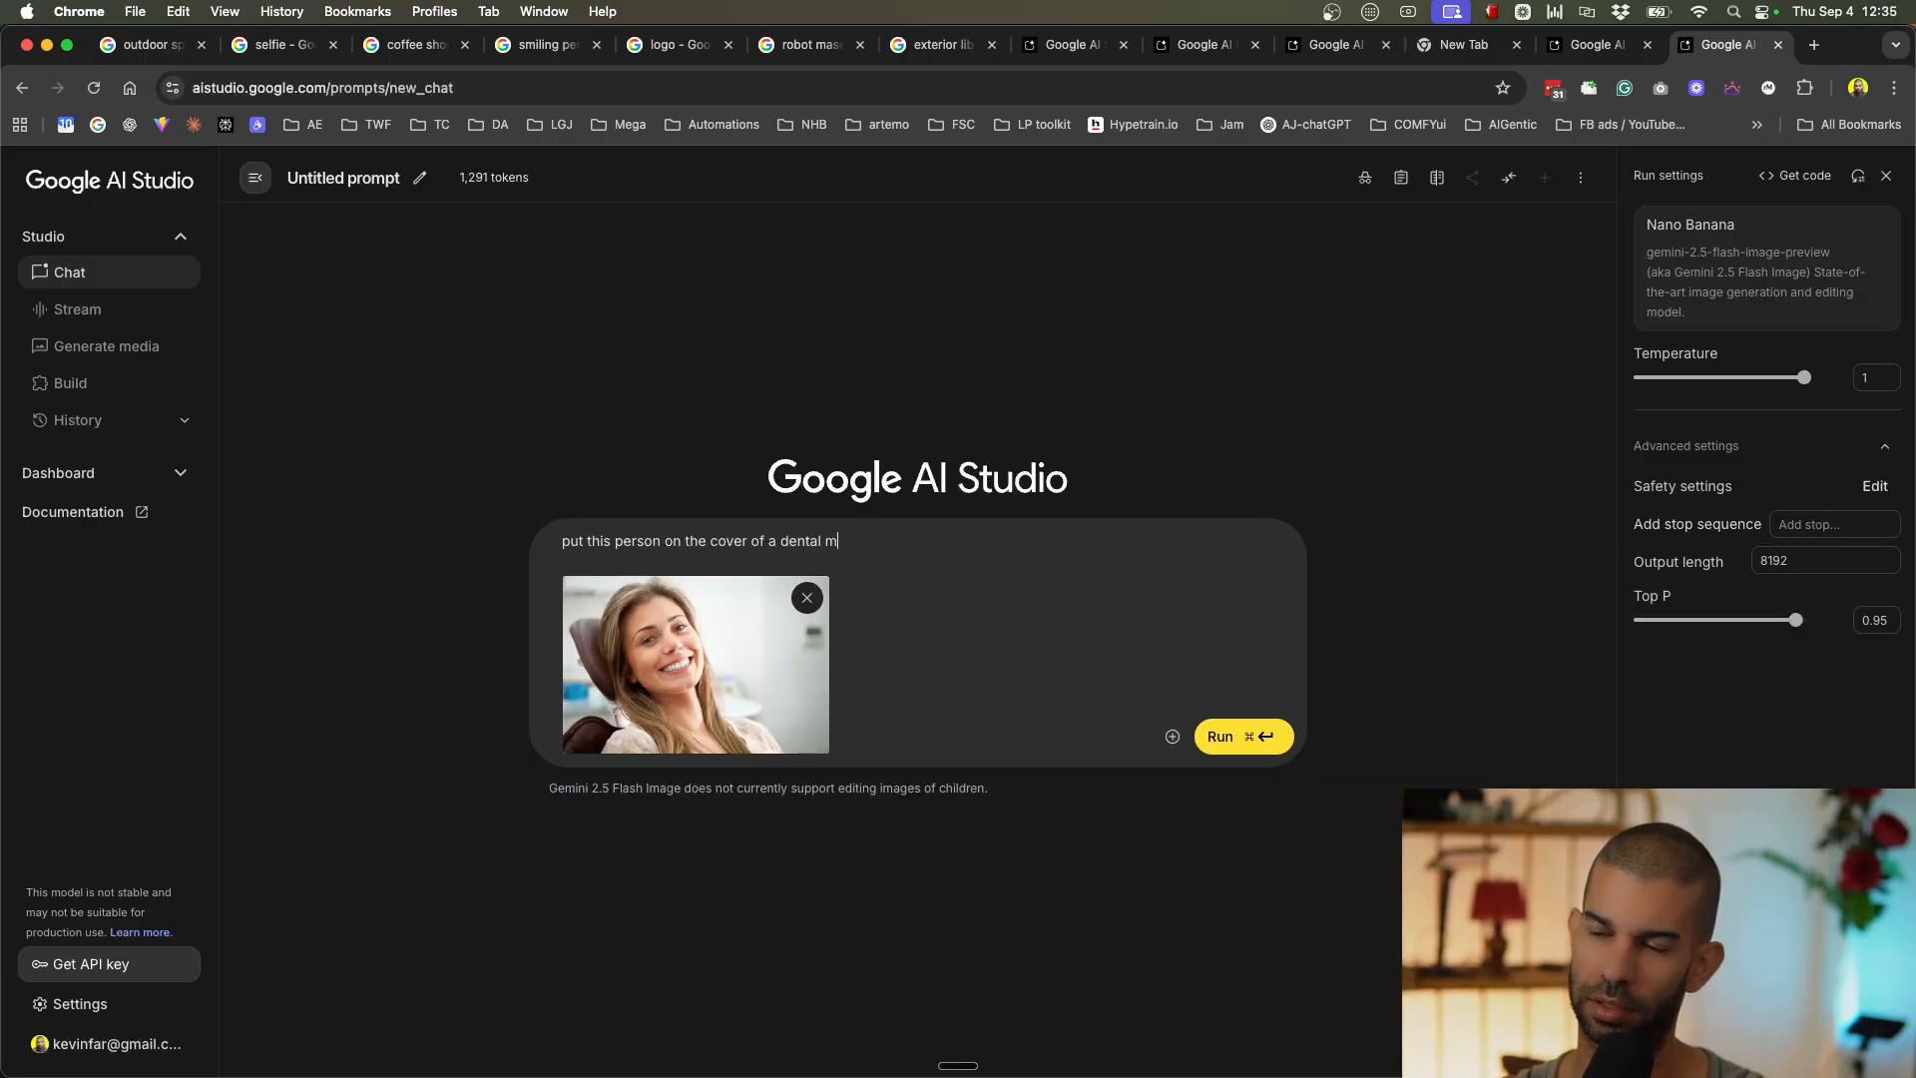
pyautogui.write('agaz')
pyautogui.press('BackSpace')
pyautogui.write('gazine with a great inspiration')
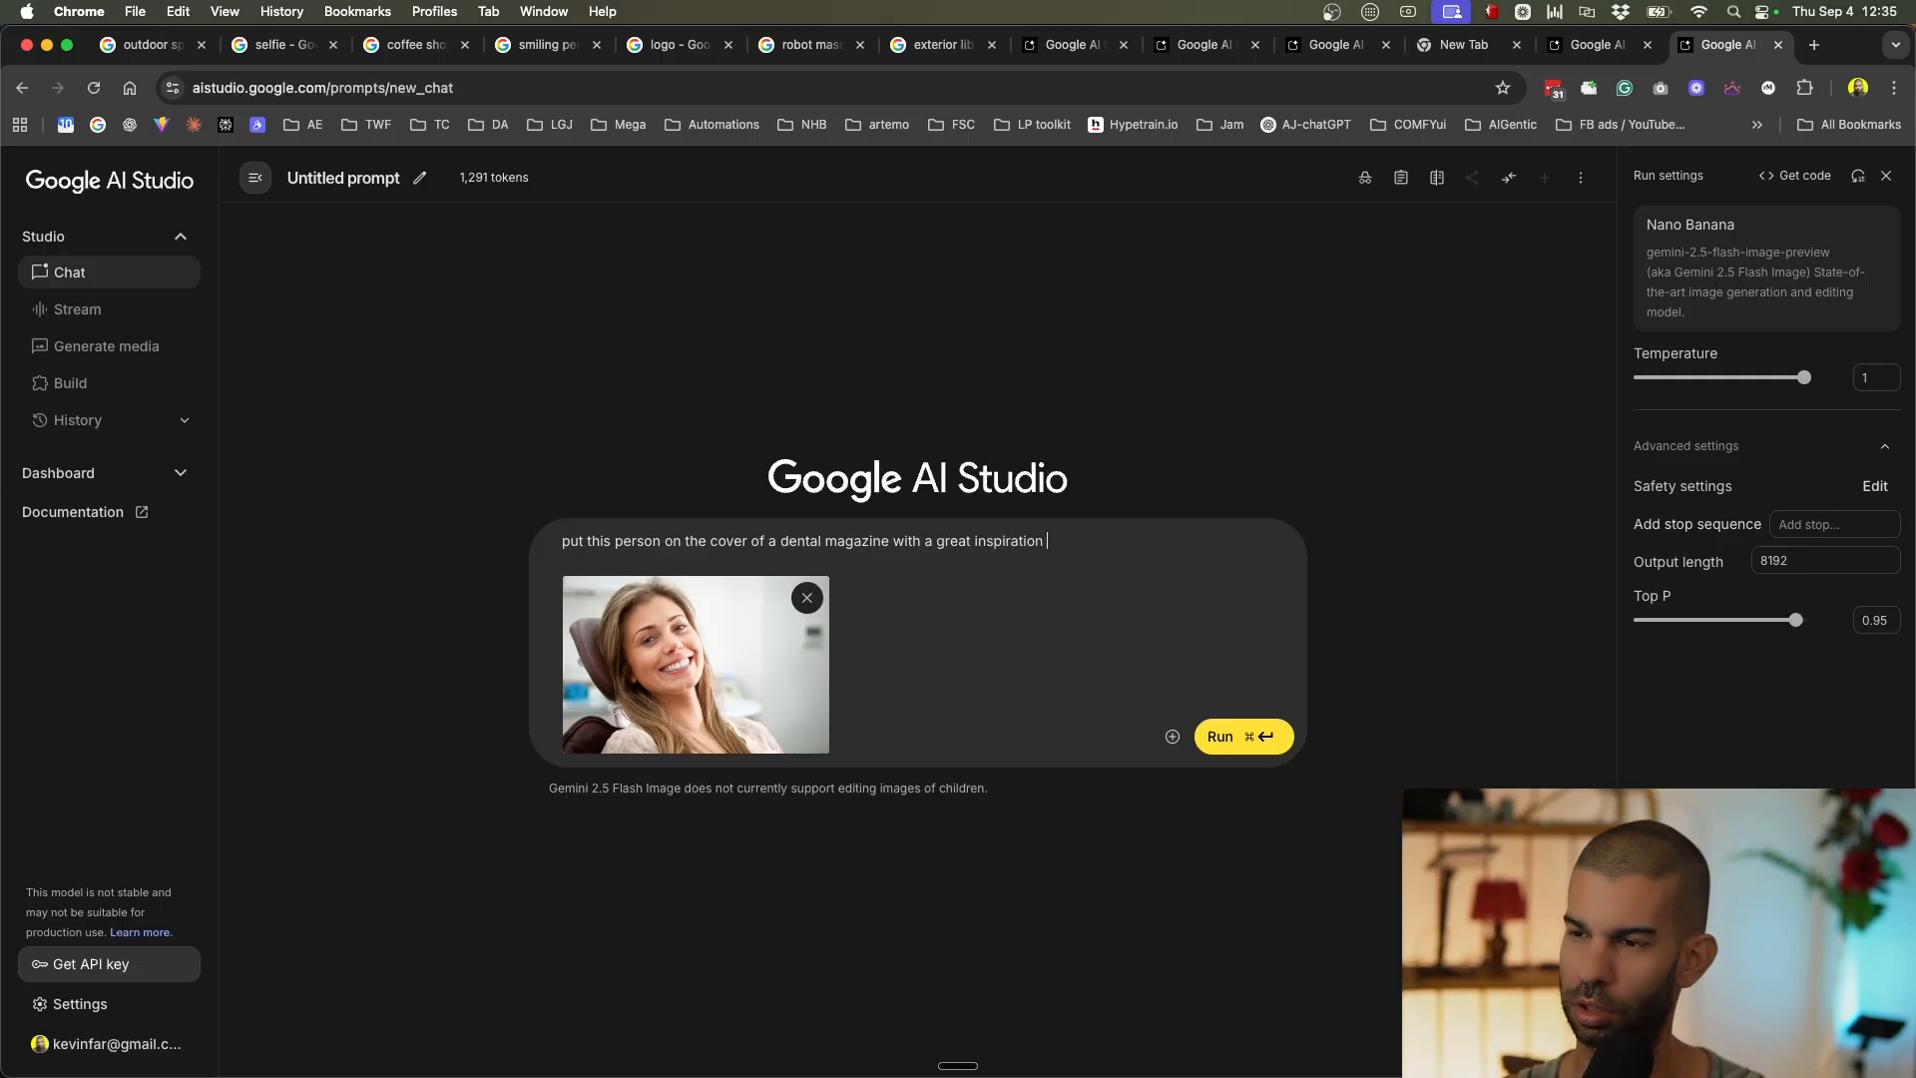
pyautogui.write('o lon')
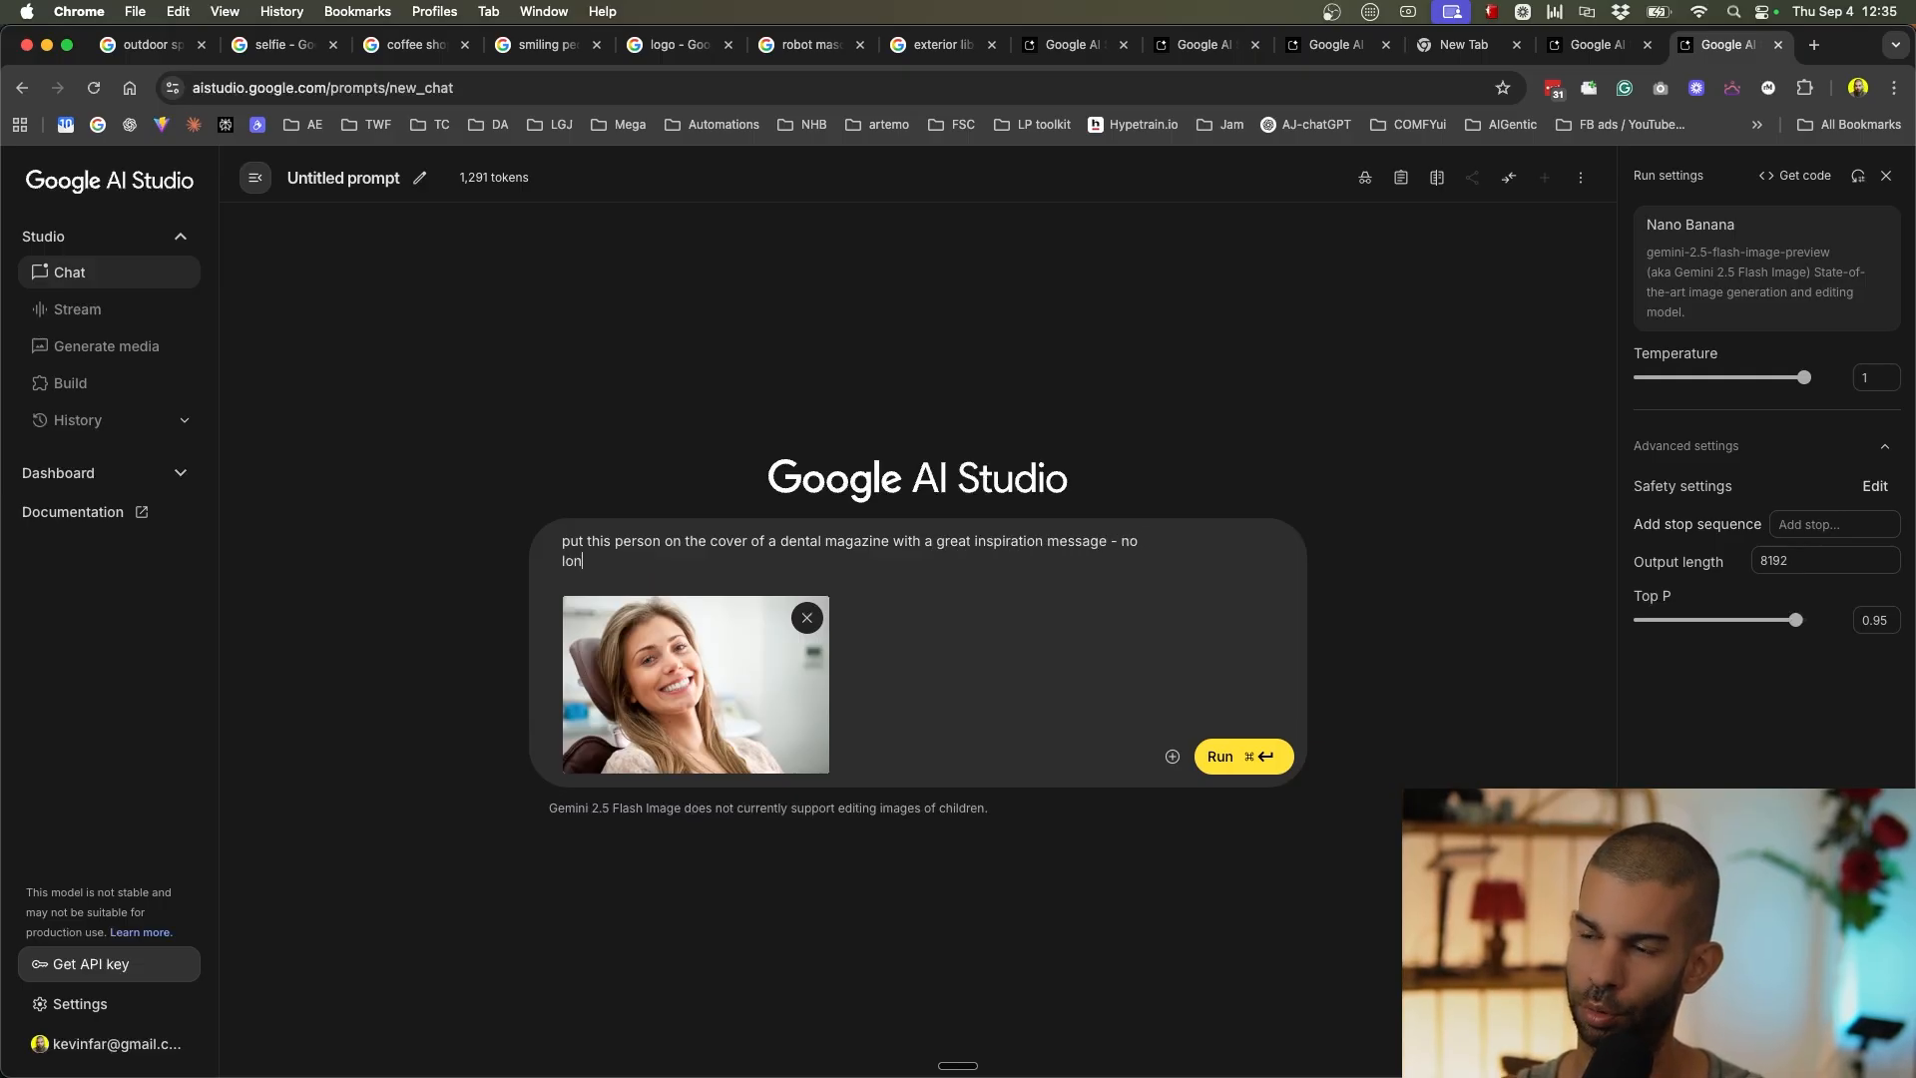
pyautogui.write('ds')
pyautogui.press('super+Return')
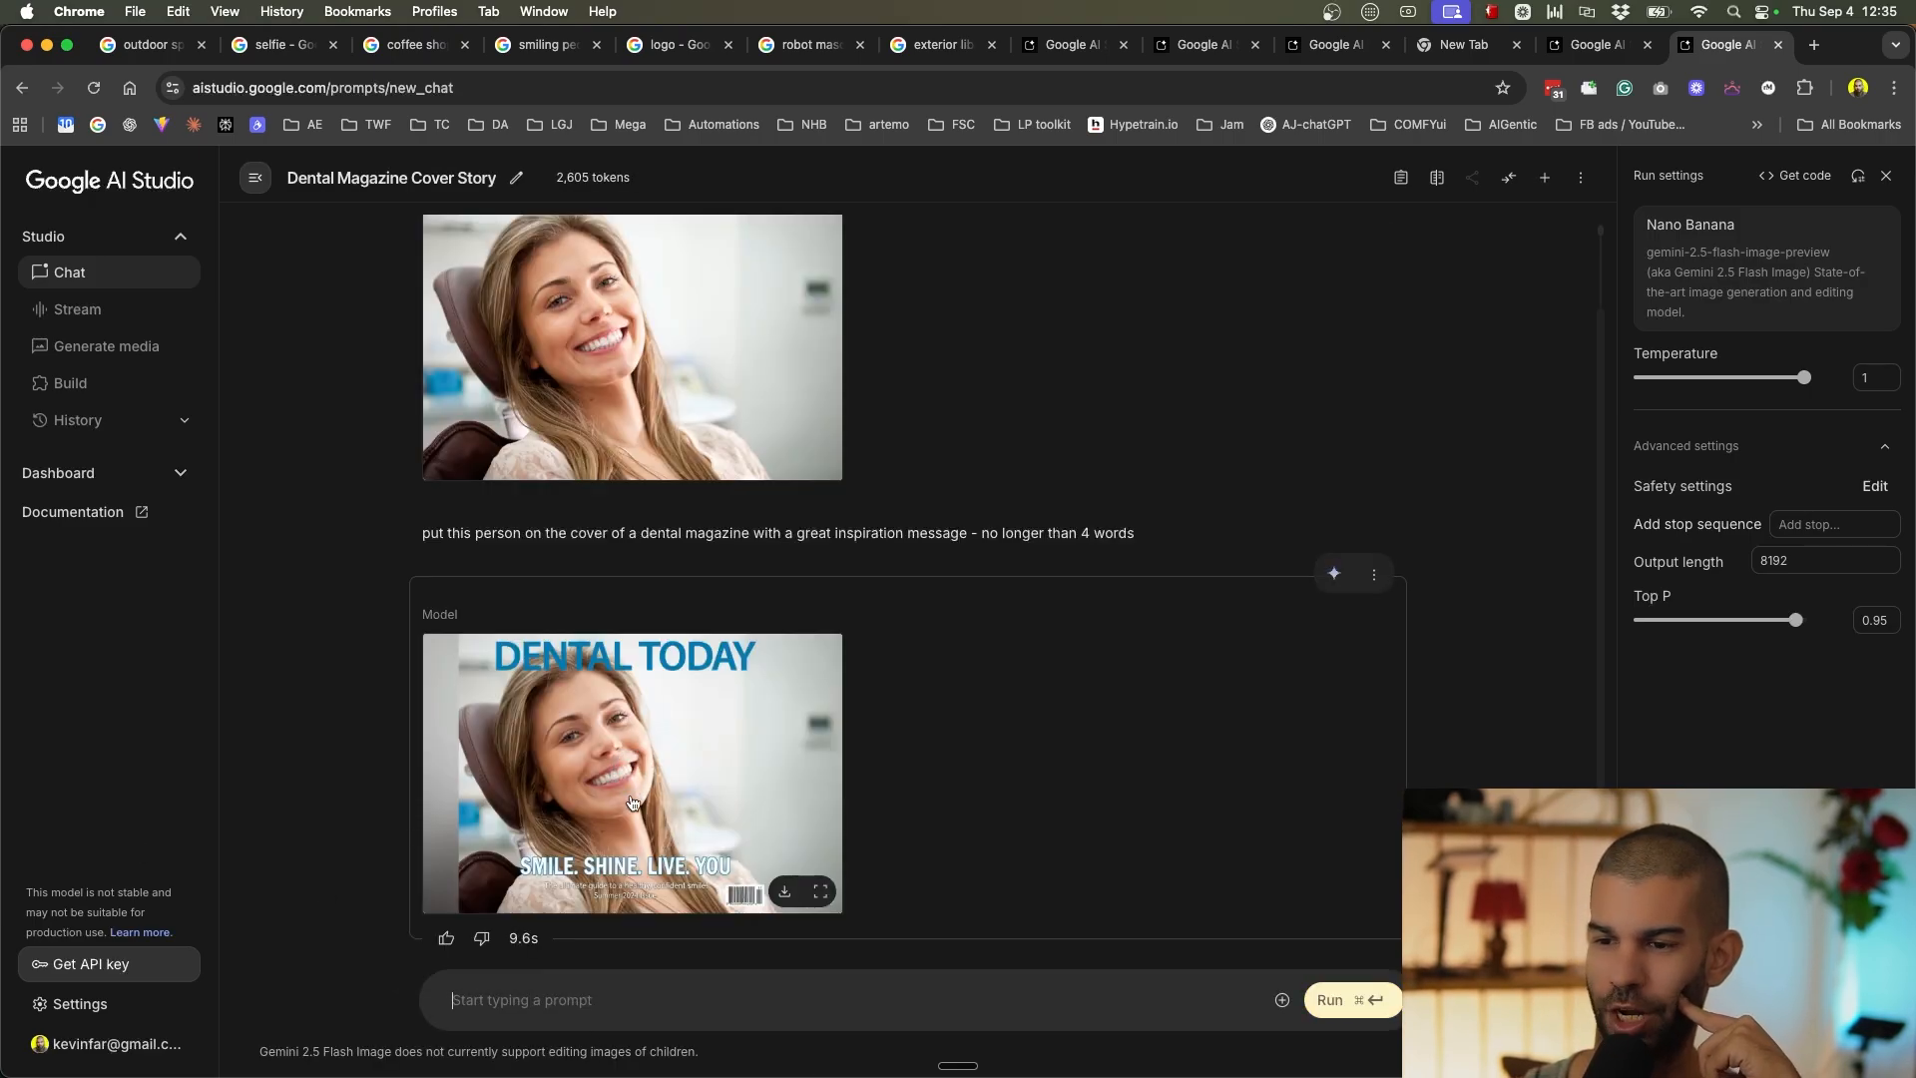
# Review the dental magazine cover and run the follow-up prompt "let's put this lady on the cover of a forbes magazine".
pyautogui.scroll(2, 603, 653)
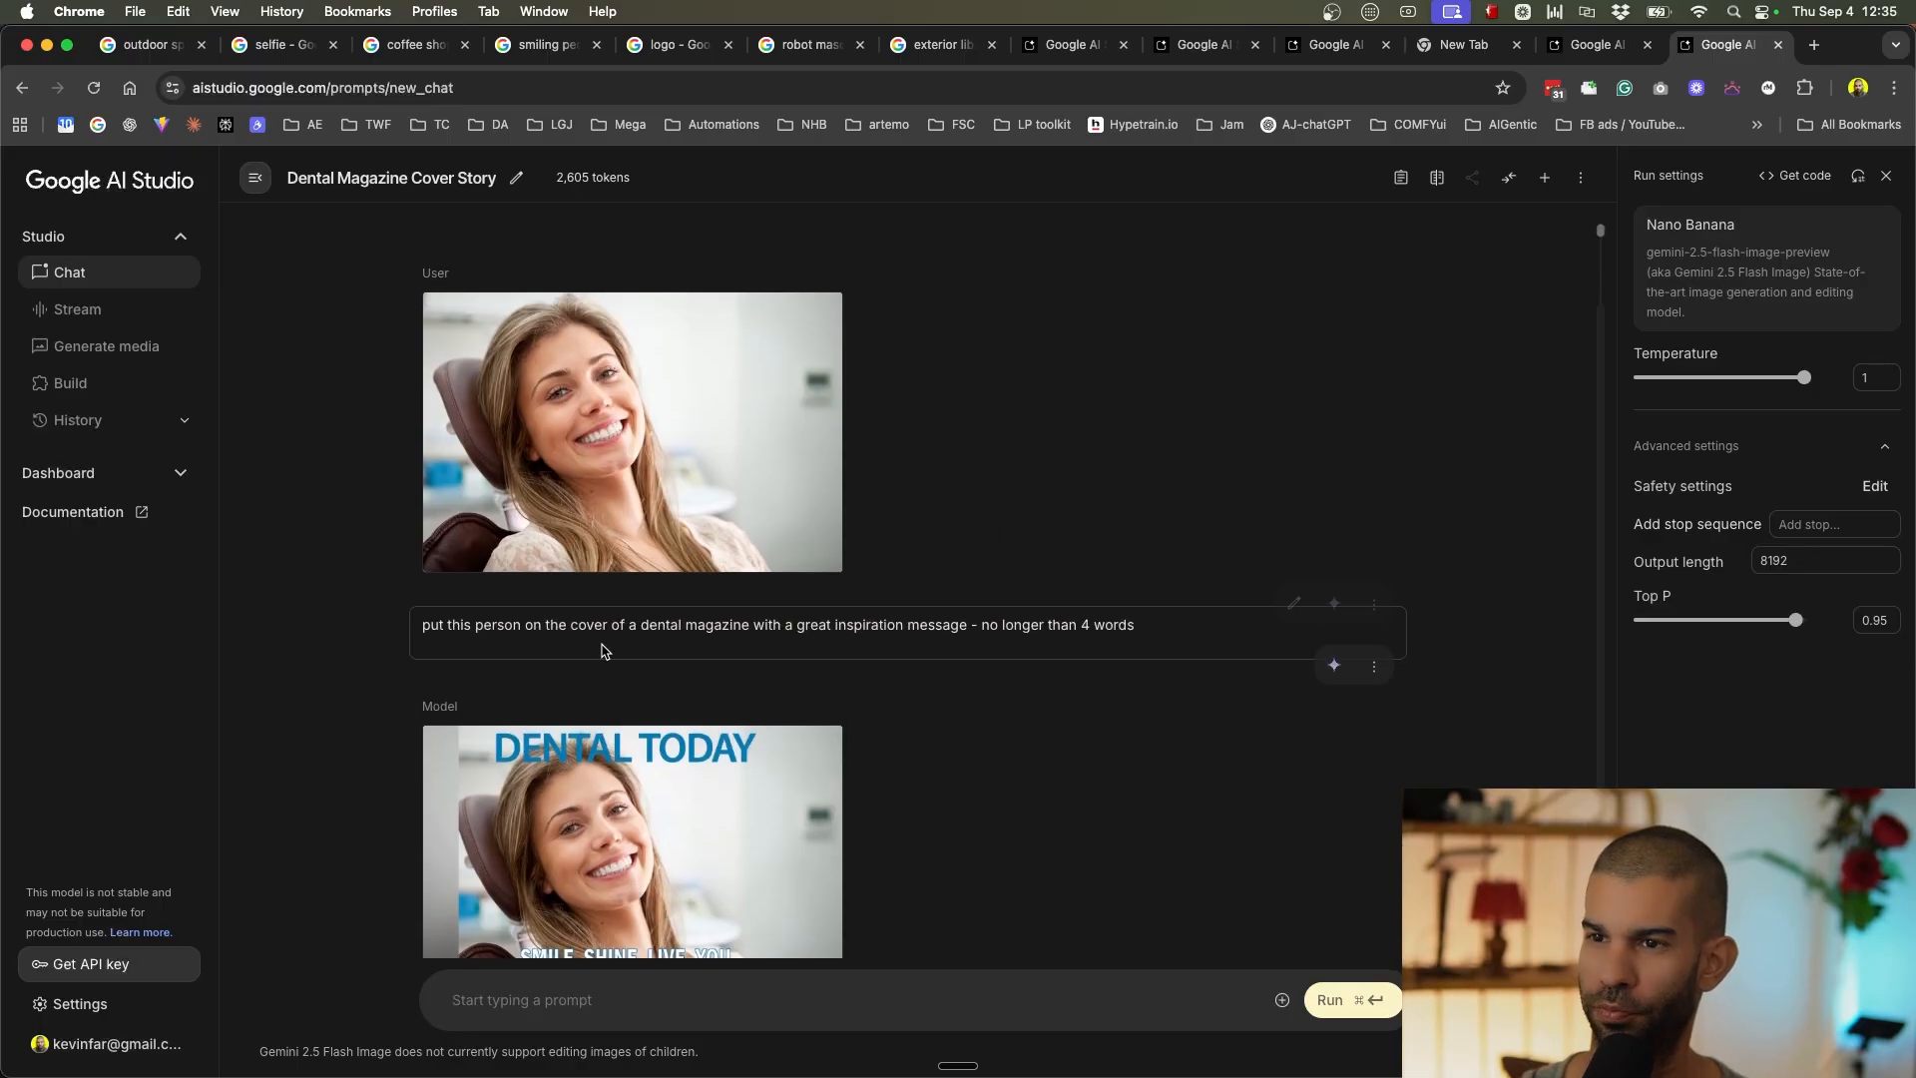
pyautogui.scroll(-2, 602, 653)
pyautogui.click(562, 910)
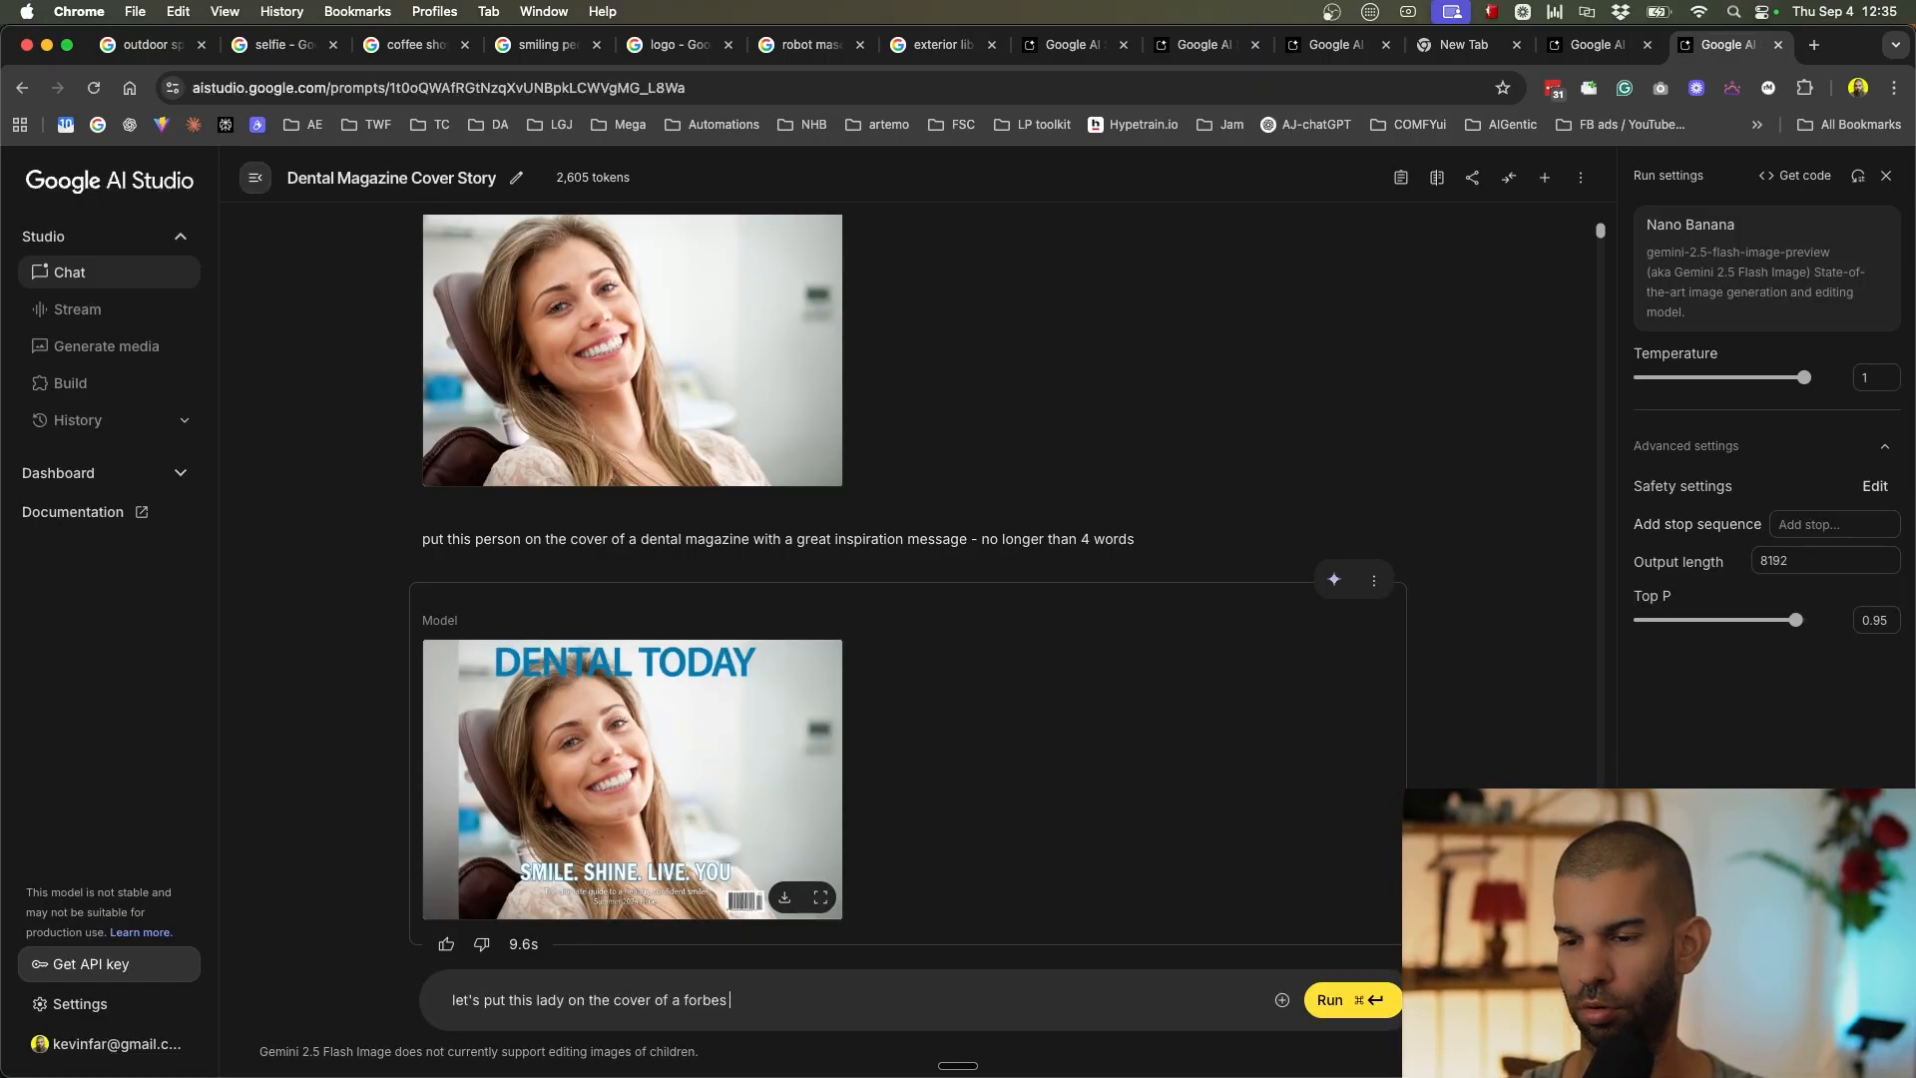
pyautogui.write('zine')
pyautogui.press('super+Return')
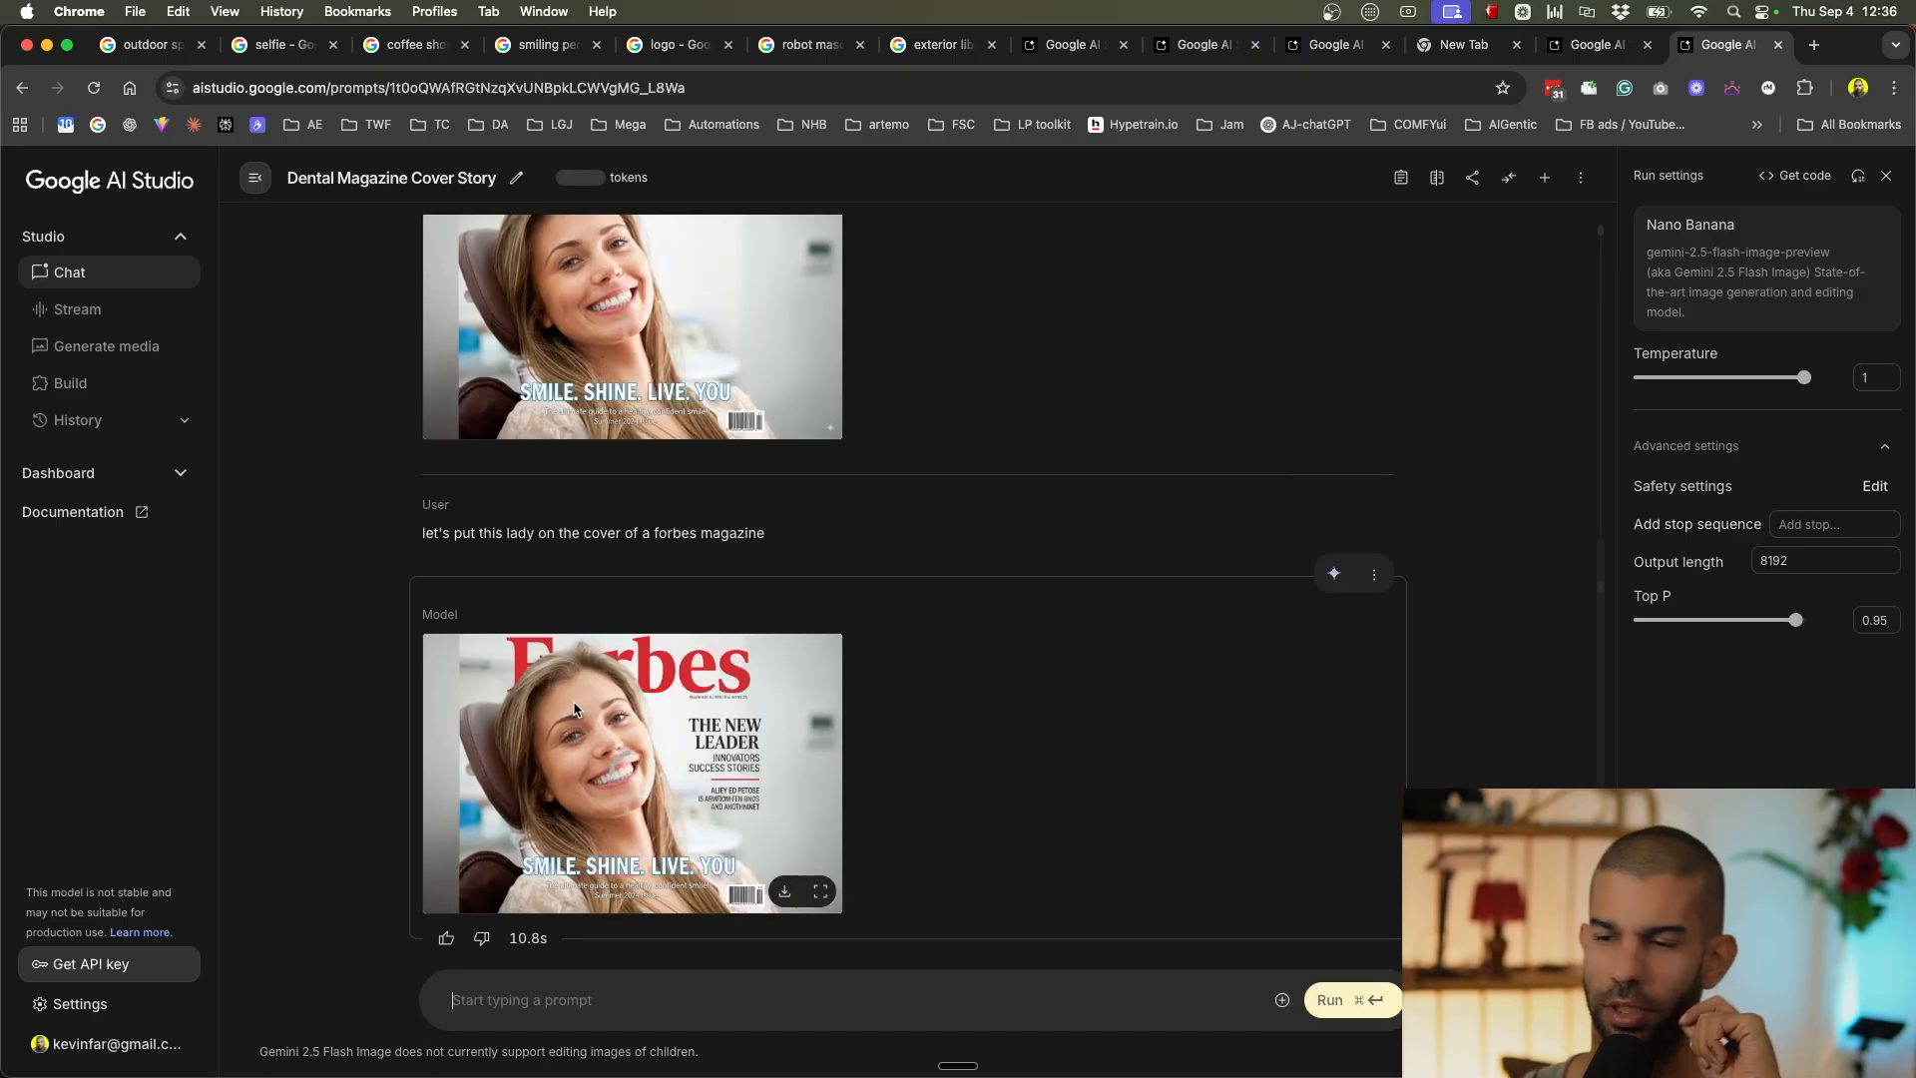
# Examine the generated Forbes cover enlarged, checking its lettering, layout and the woman's face against the previous cover.
pyautogui.click(587, 768)
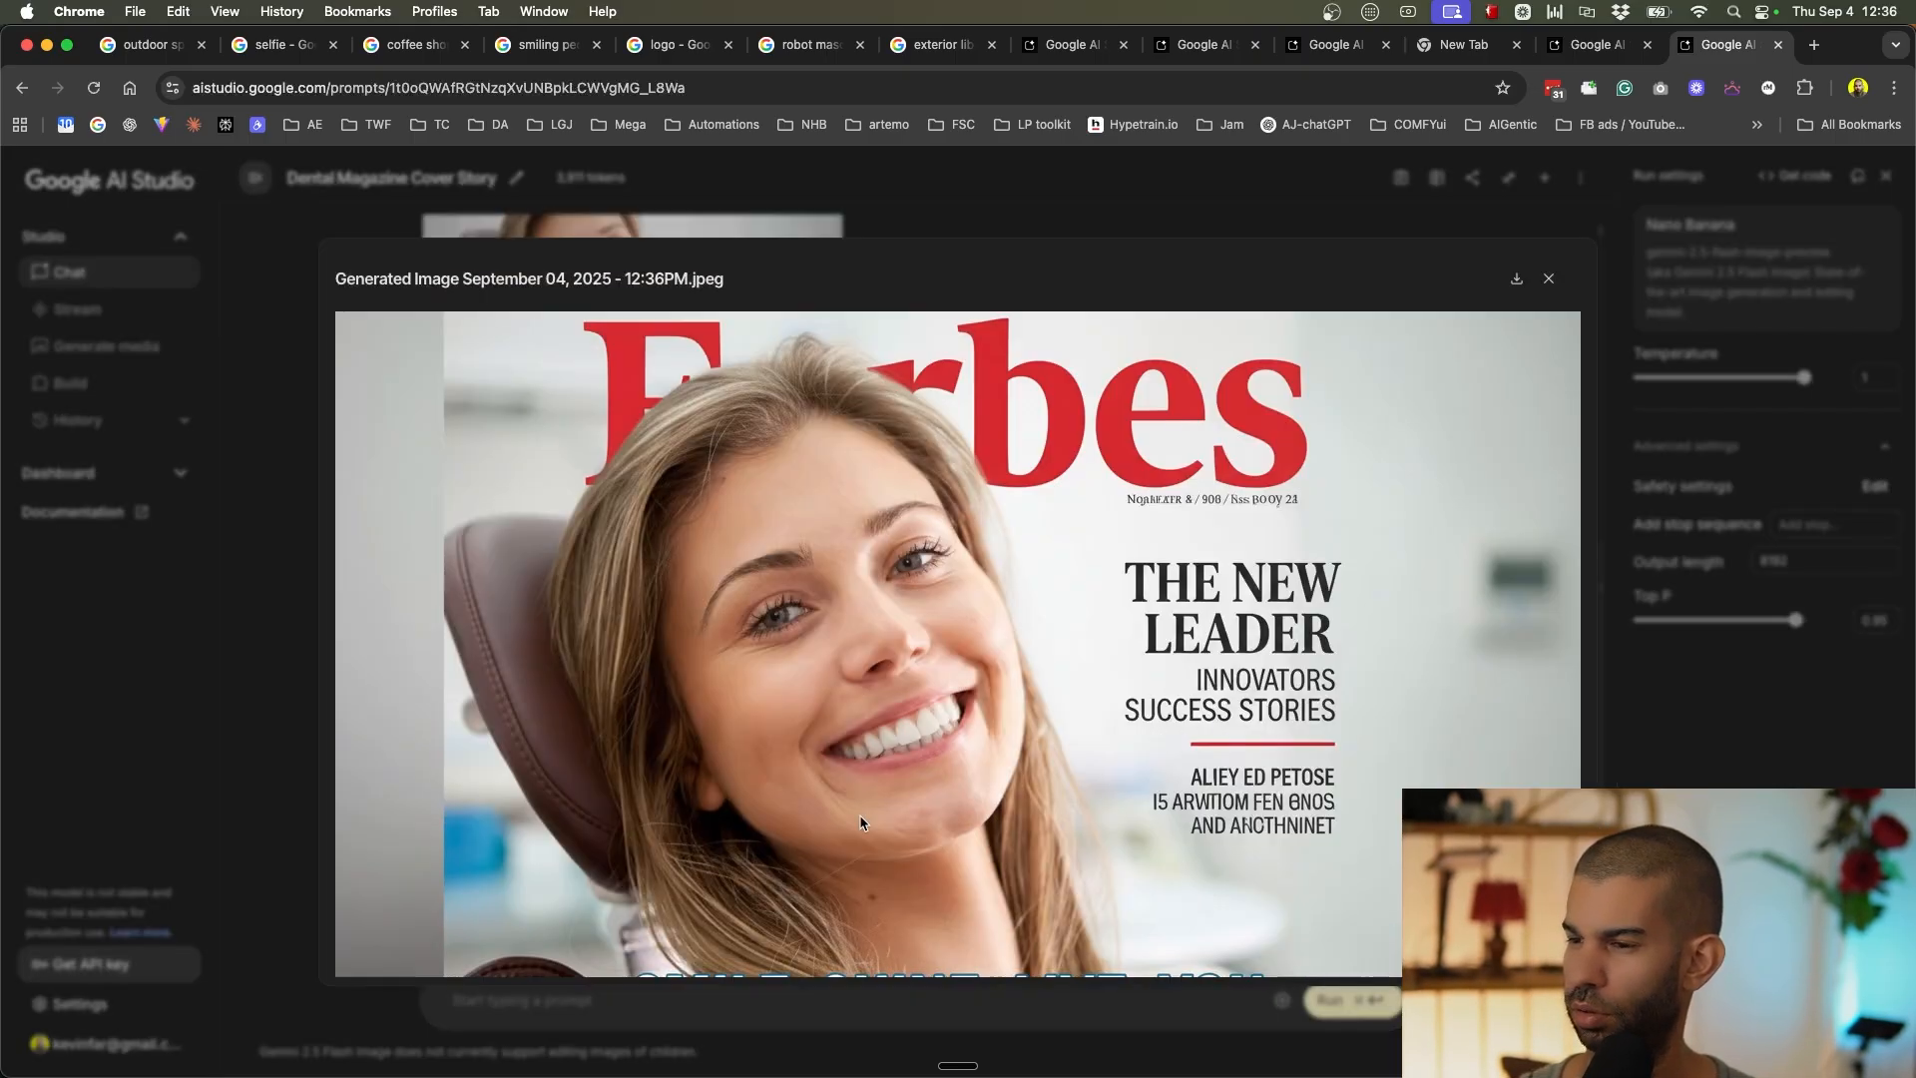
pyautogui.click(197, 734)
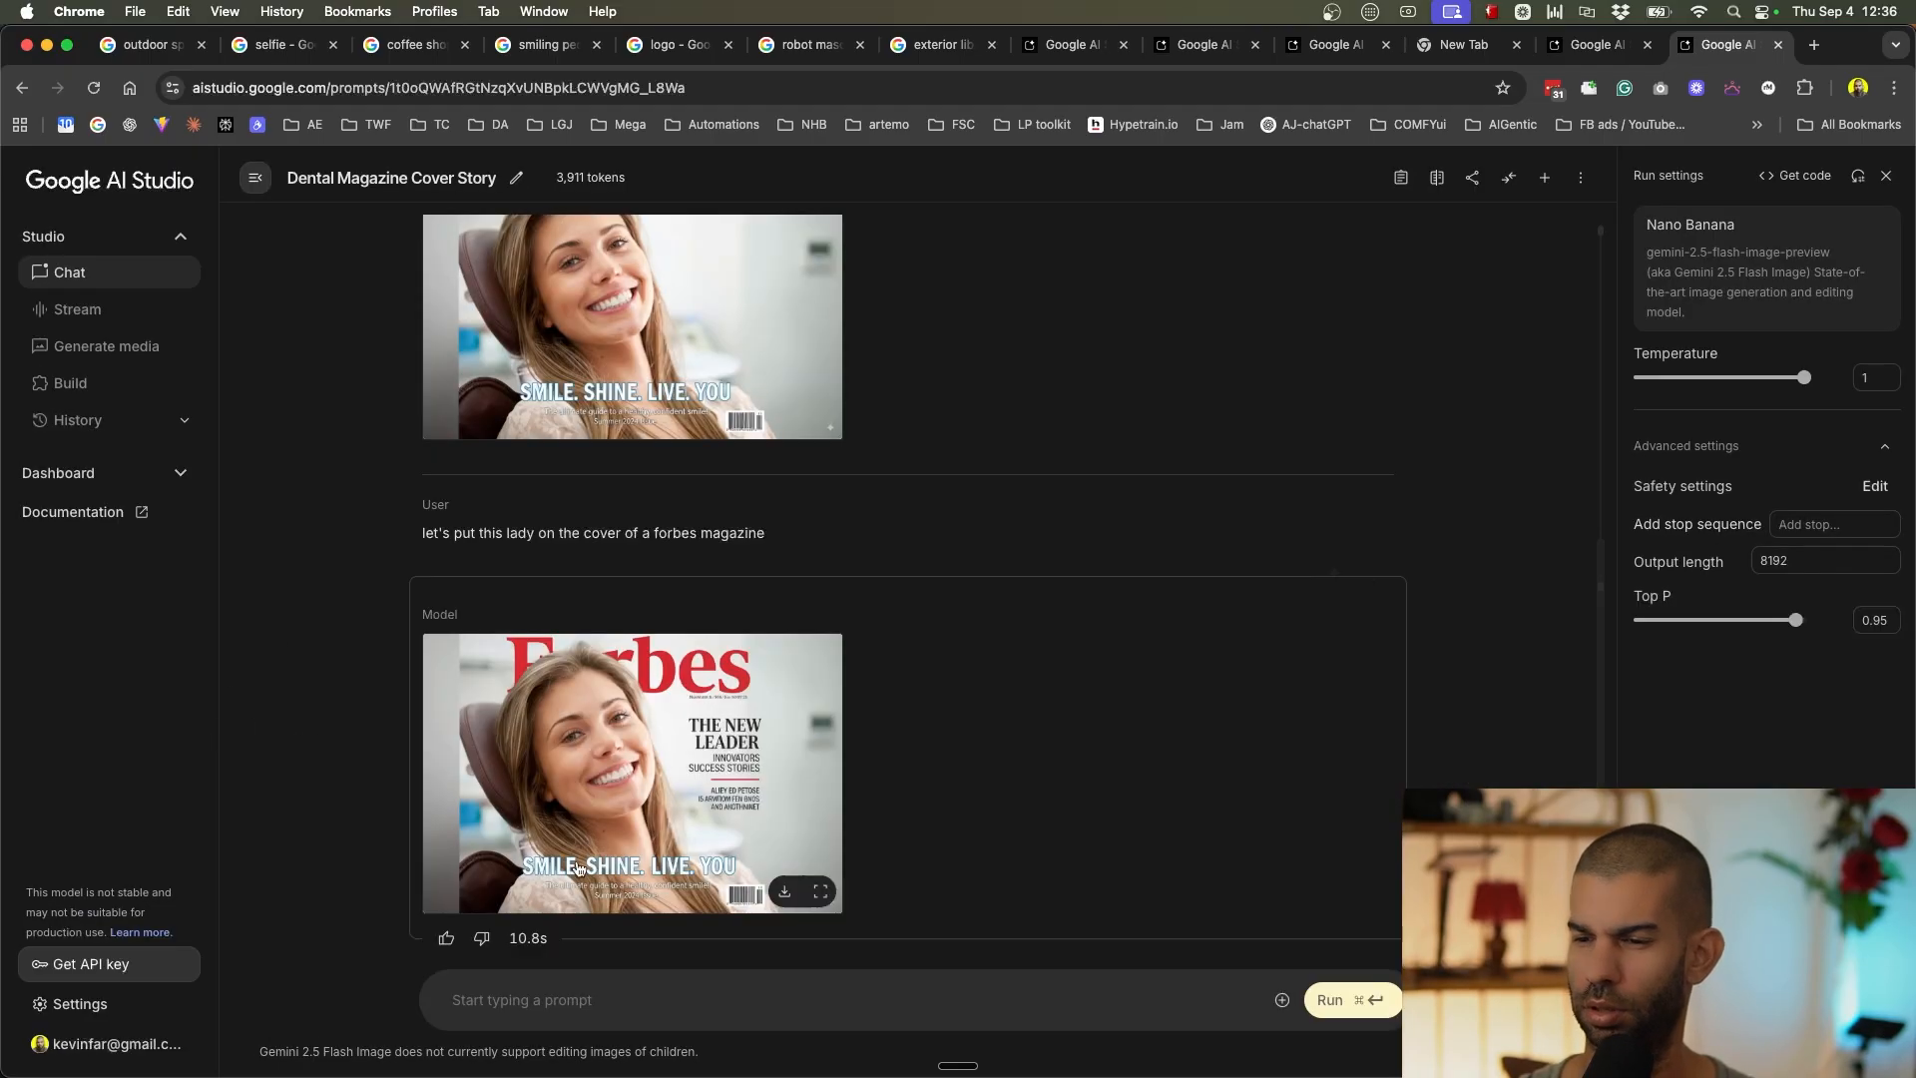
pyautogui.click(644, 779)
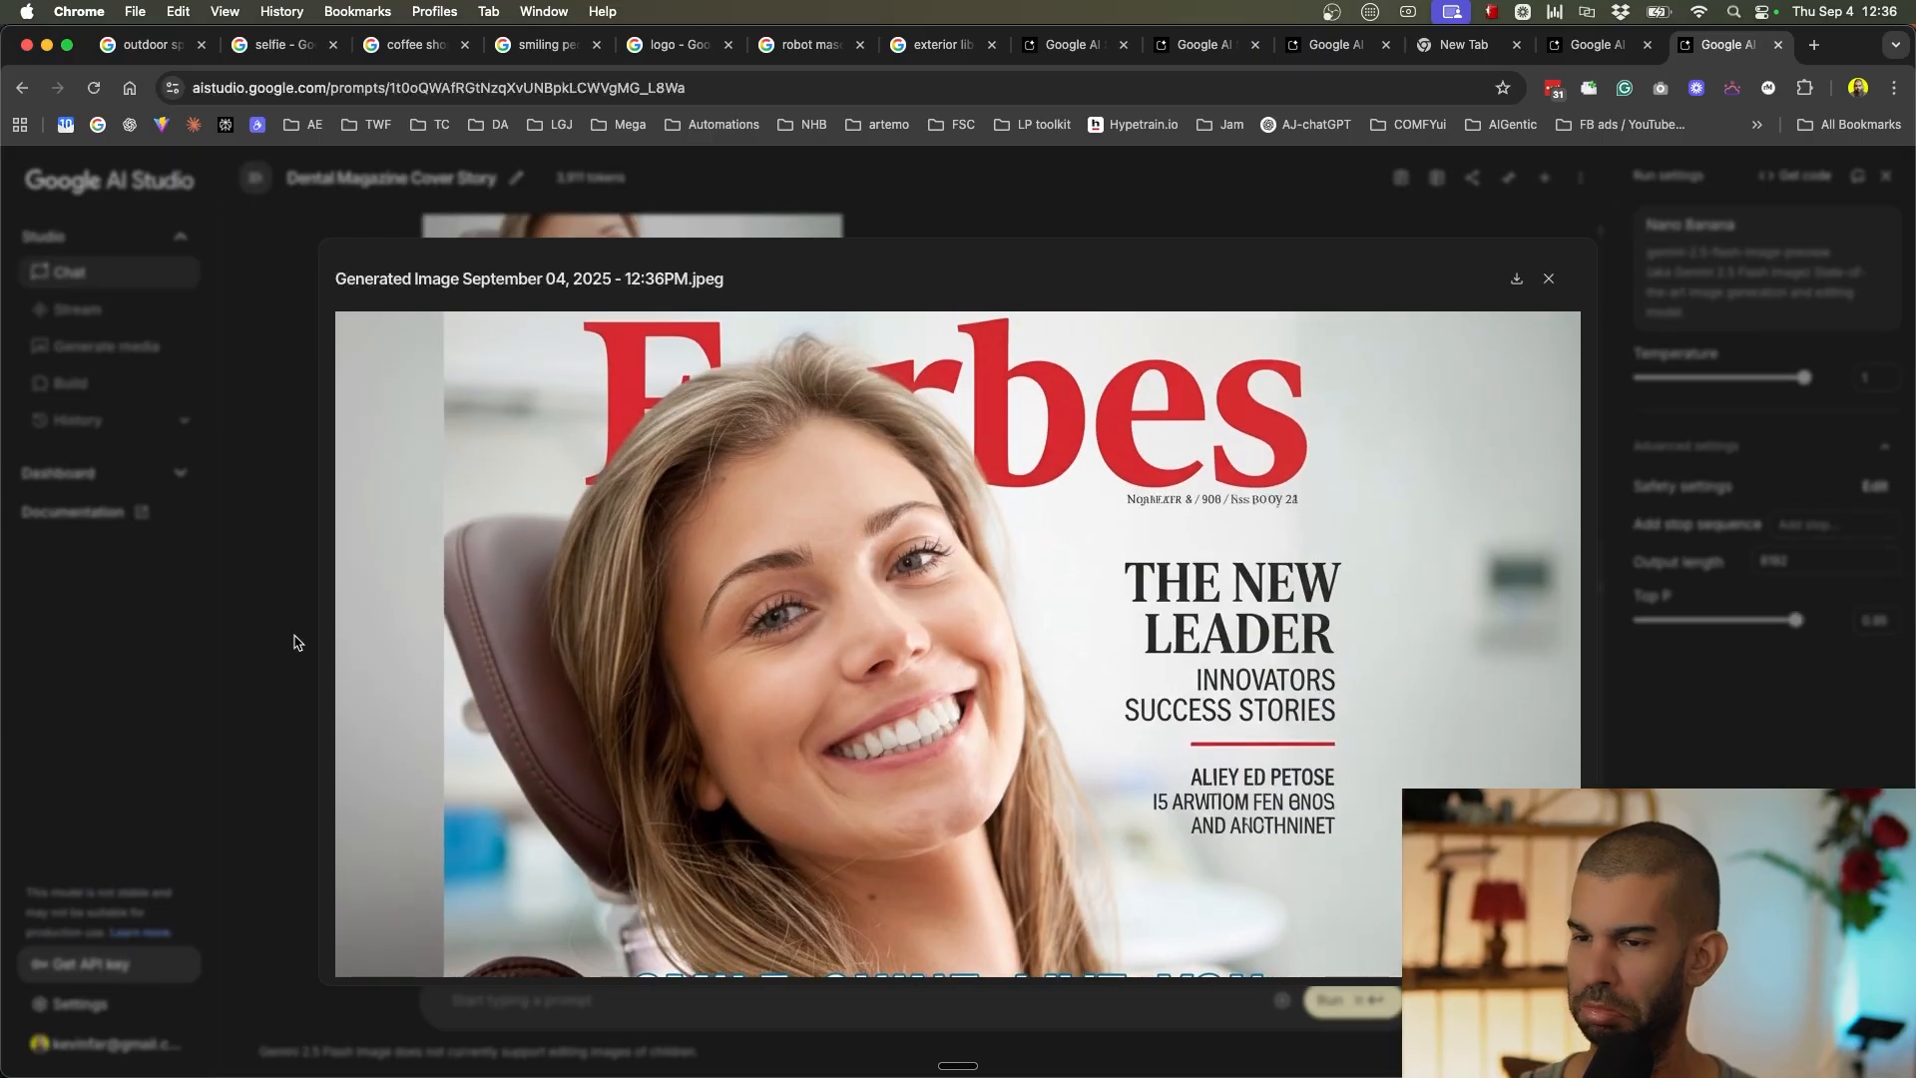
pyautogui.click(238, 678)
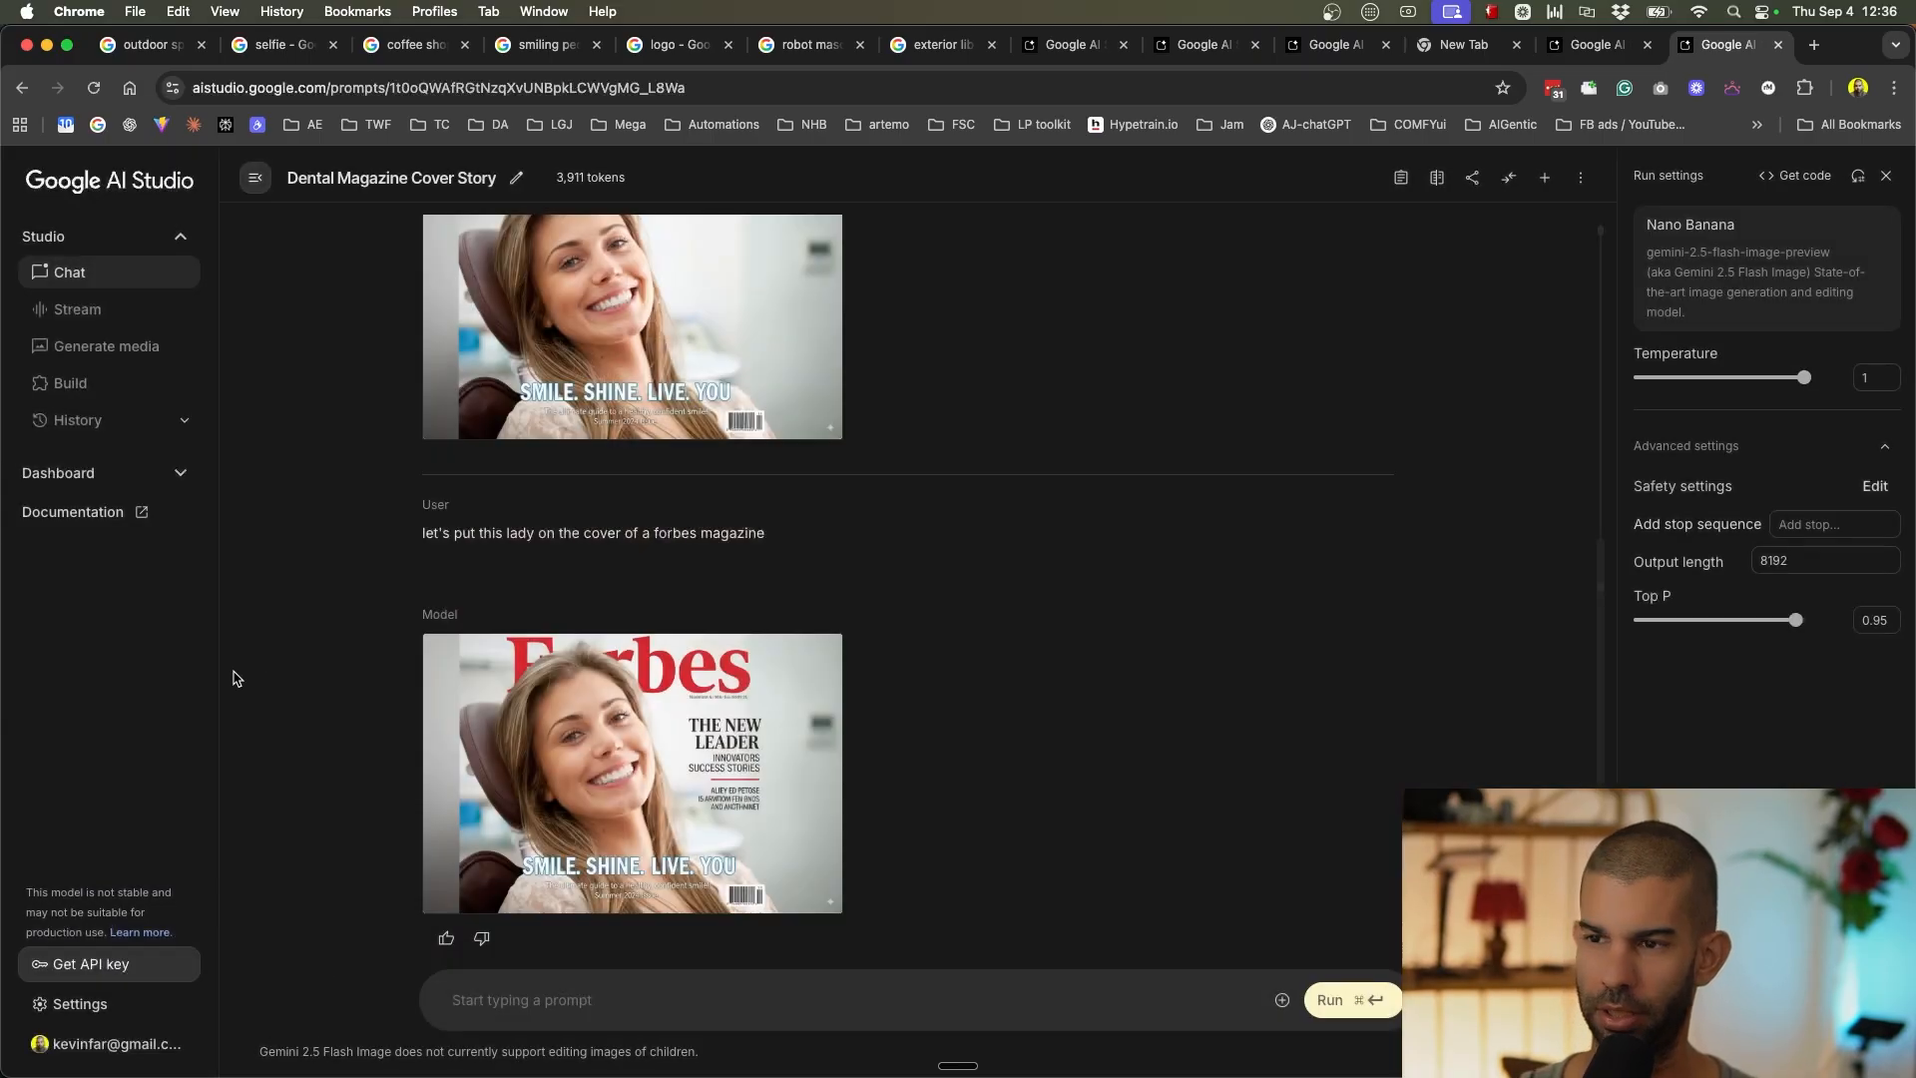
pyautogui.scroll(1, 641, 756)
pyautogui.click(642, 757)
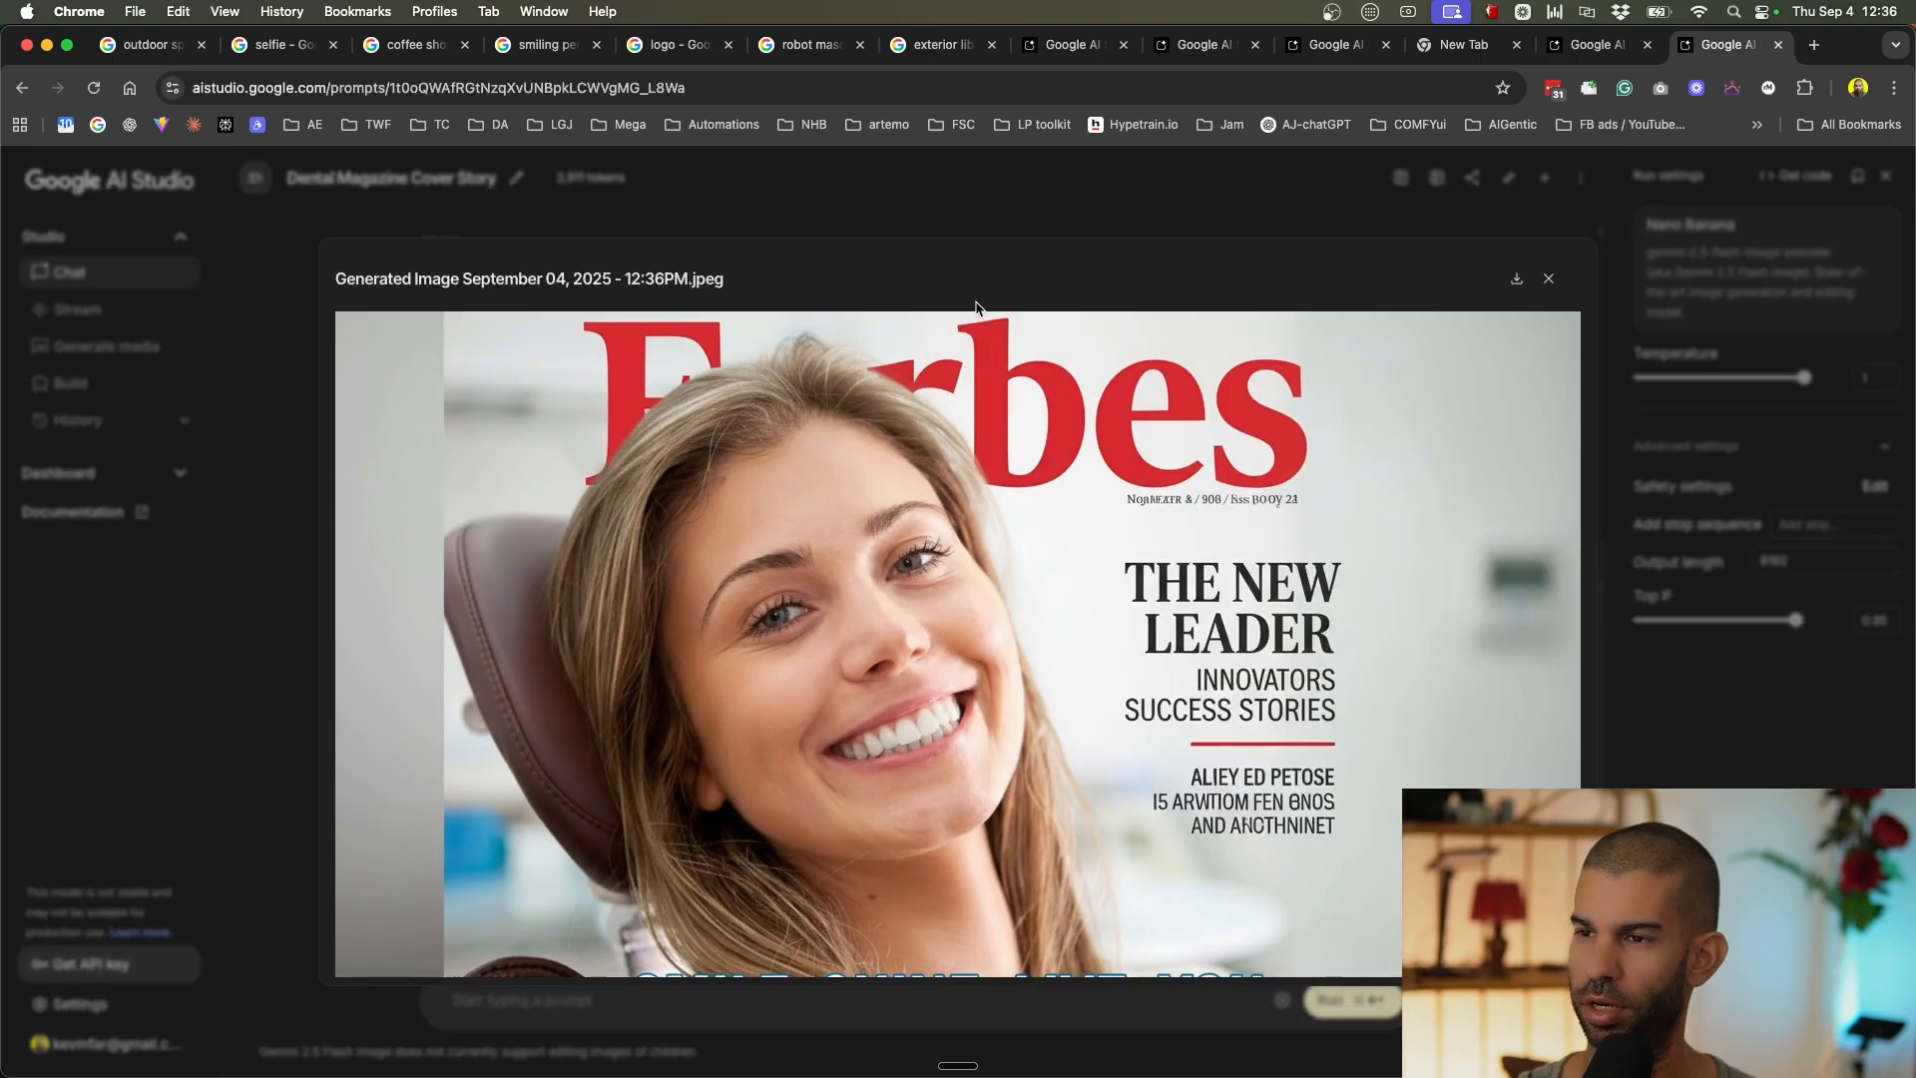
pyautogui.press('Escape')
pyautogui.scroll(-1, 649, 704)
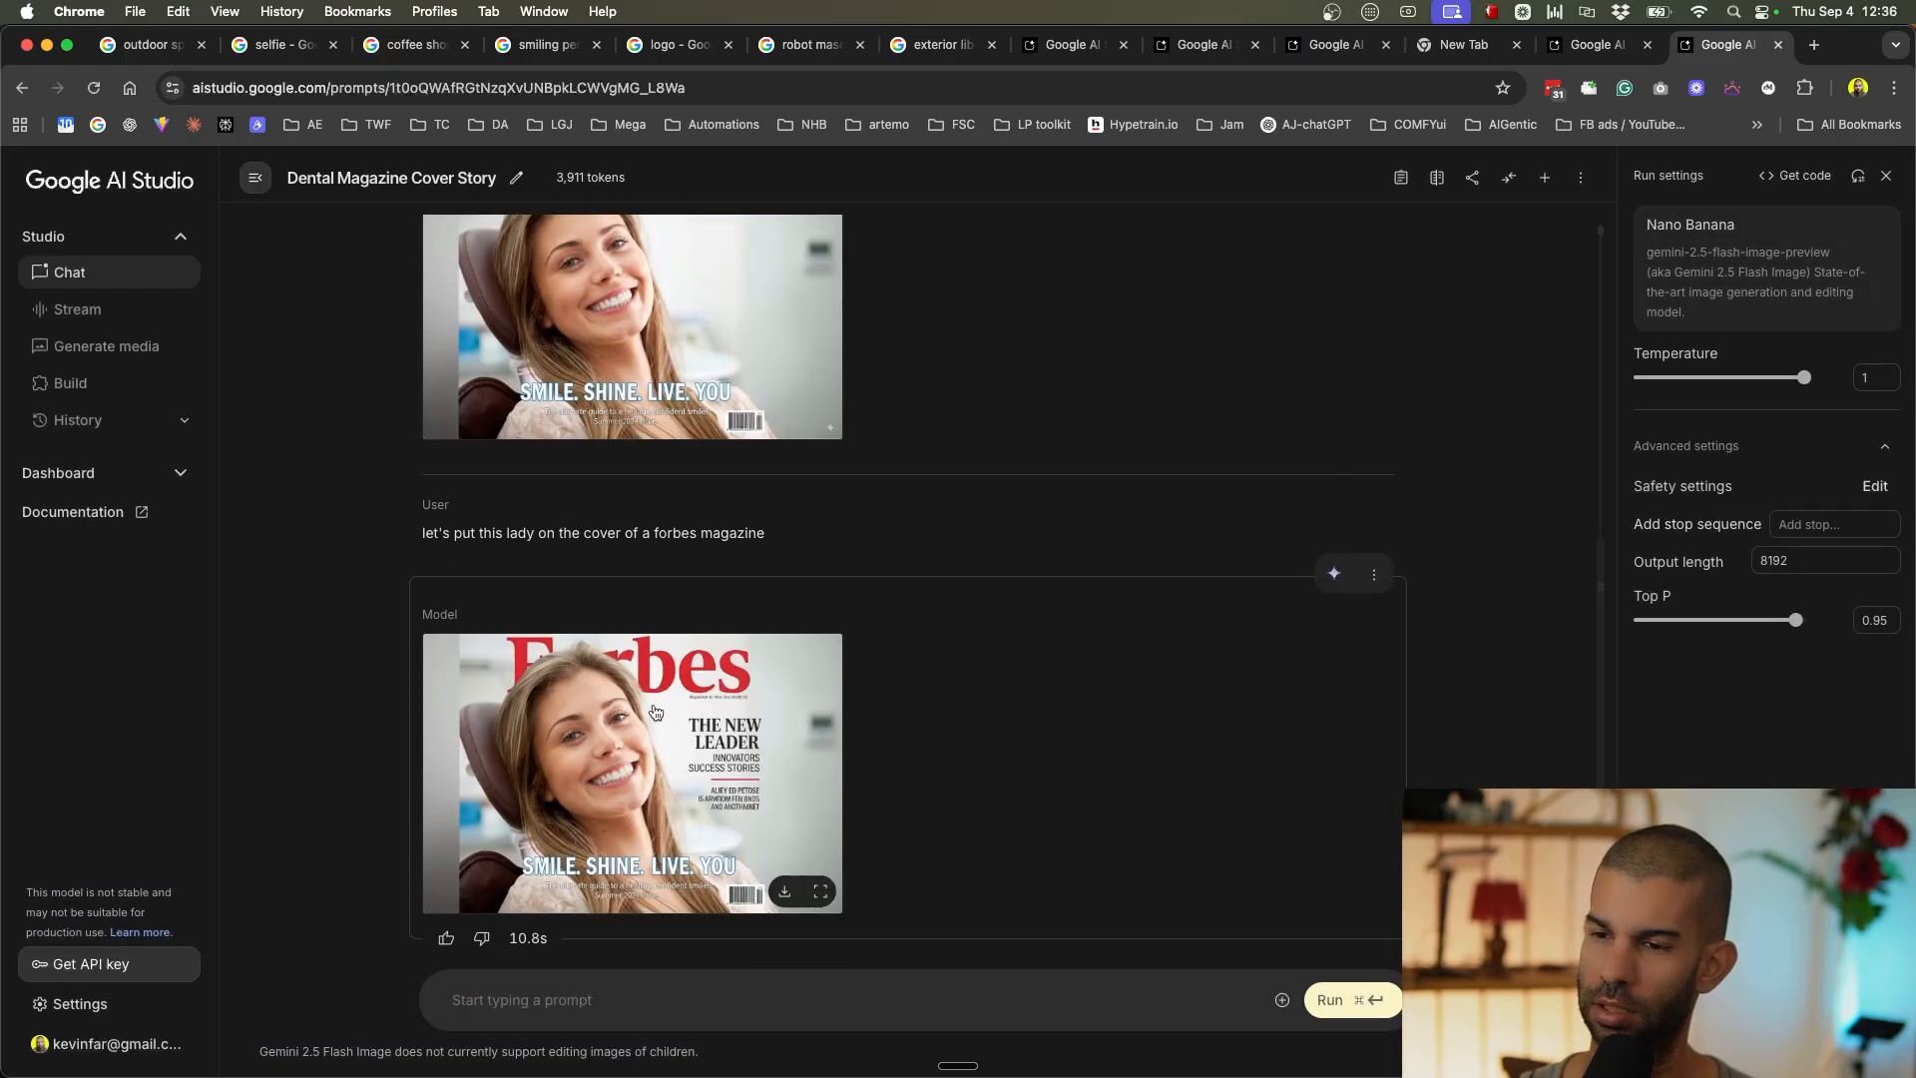
pyautogui.click(649, 704)
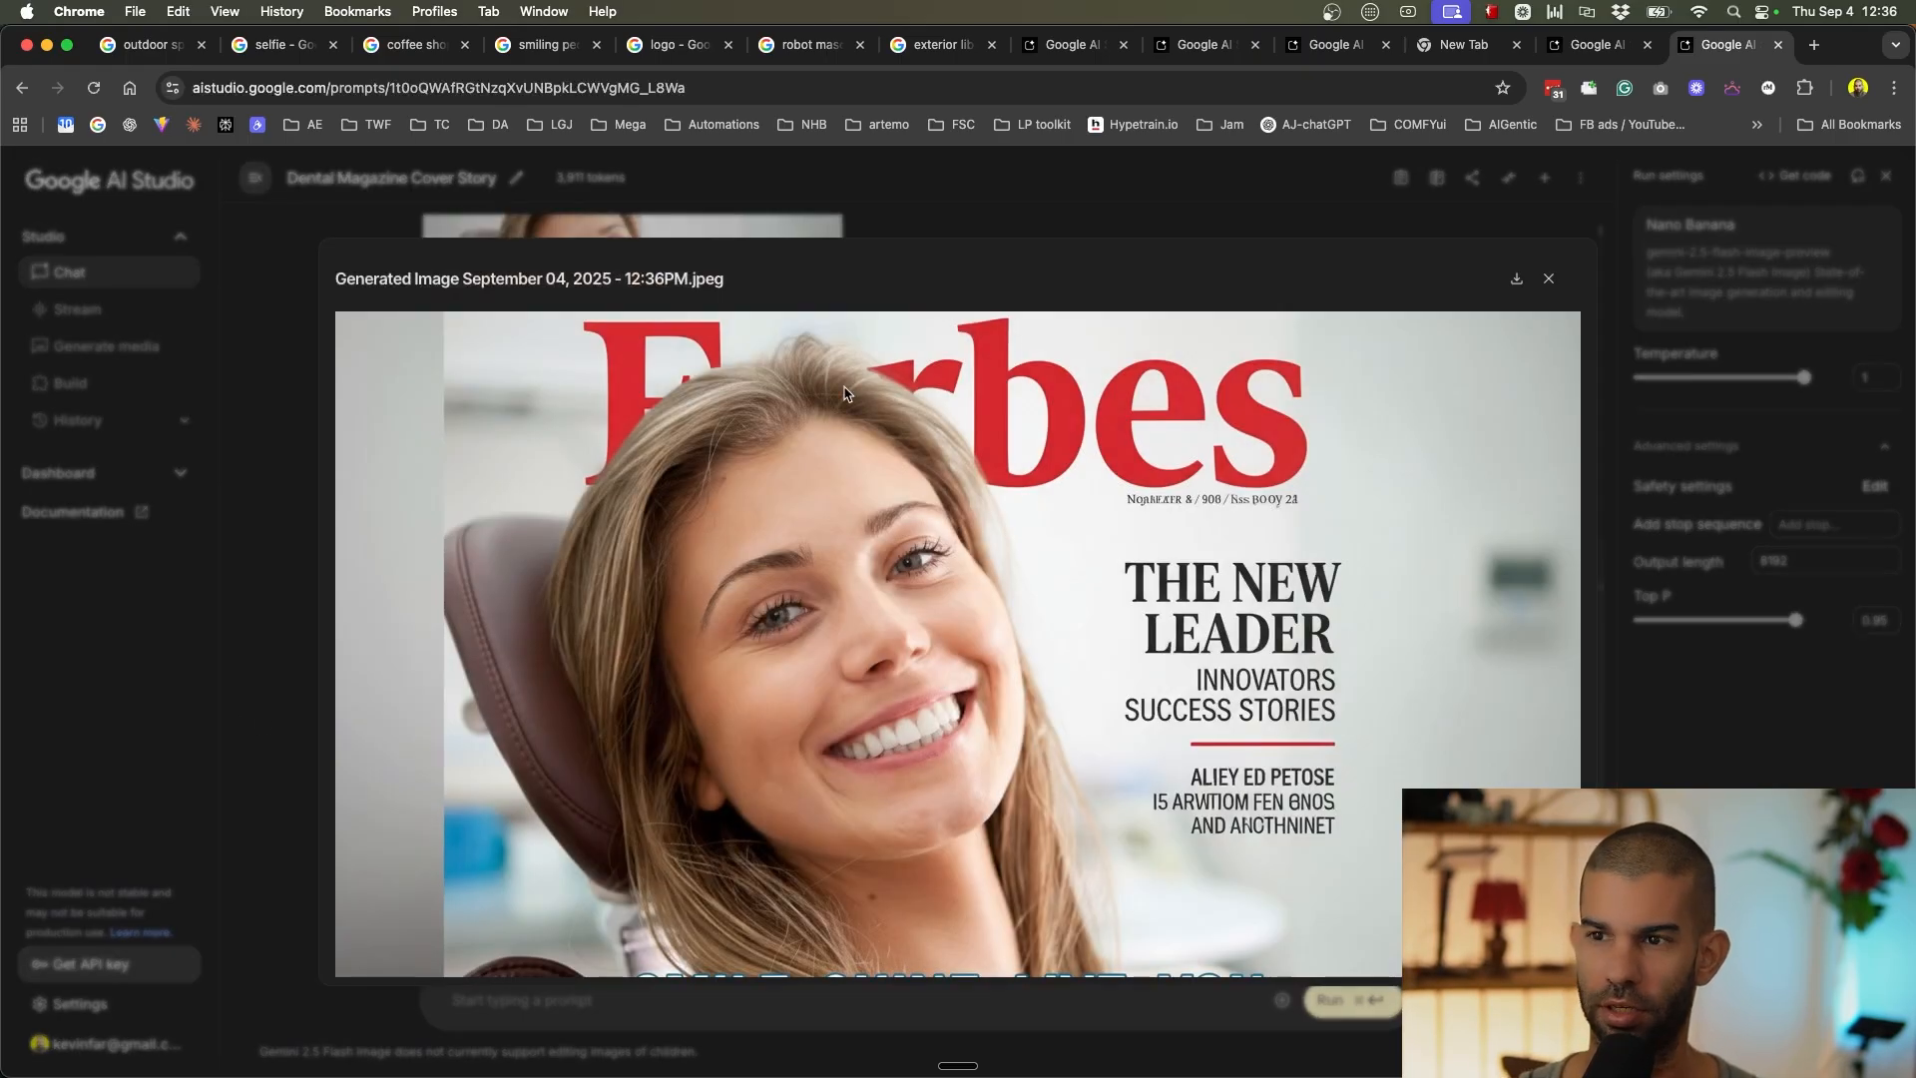
pyautogui.click(237, 609)
pyautogui.scroll(1, 649, 569)
pyautogui.scroll(-1, 648, 569)
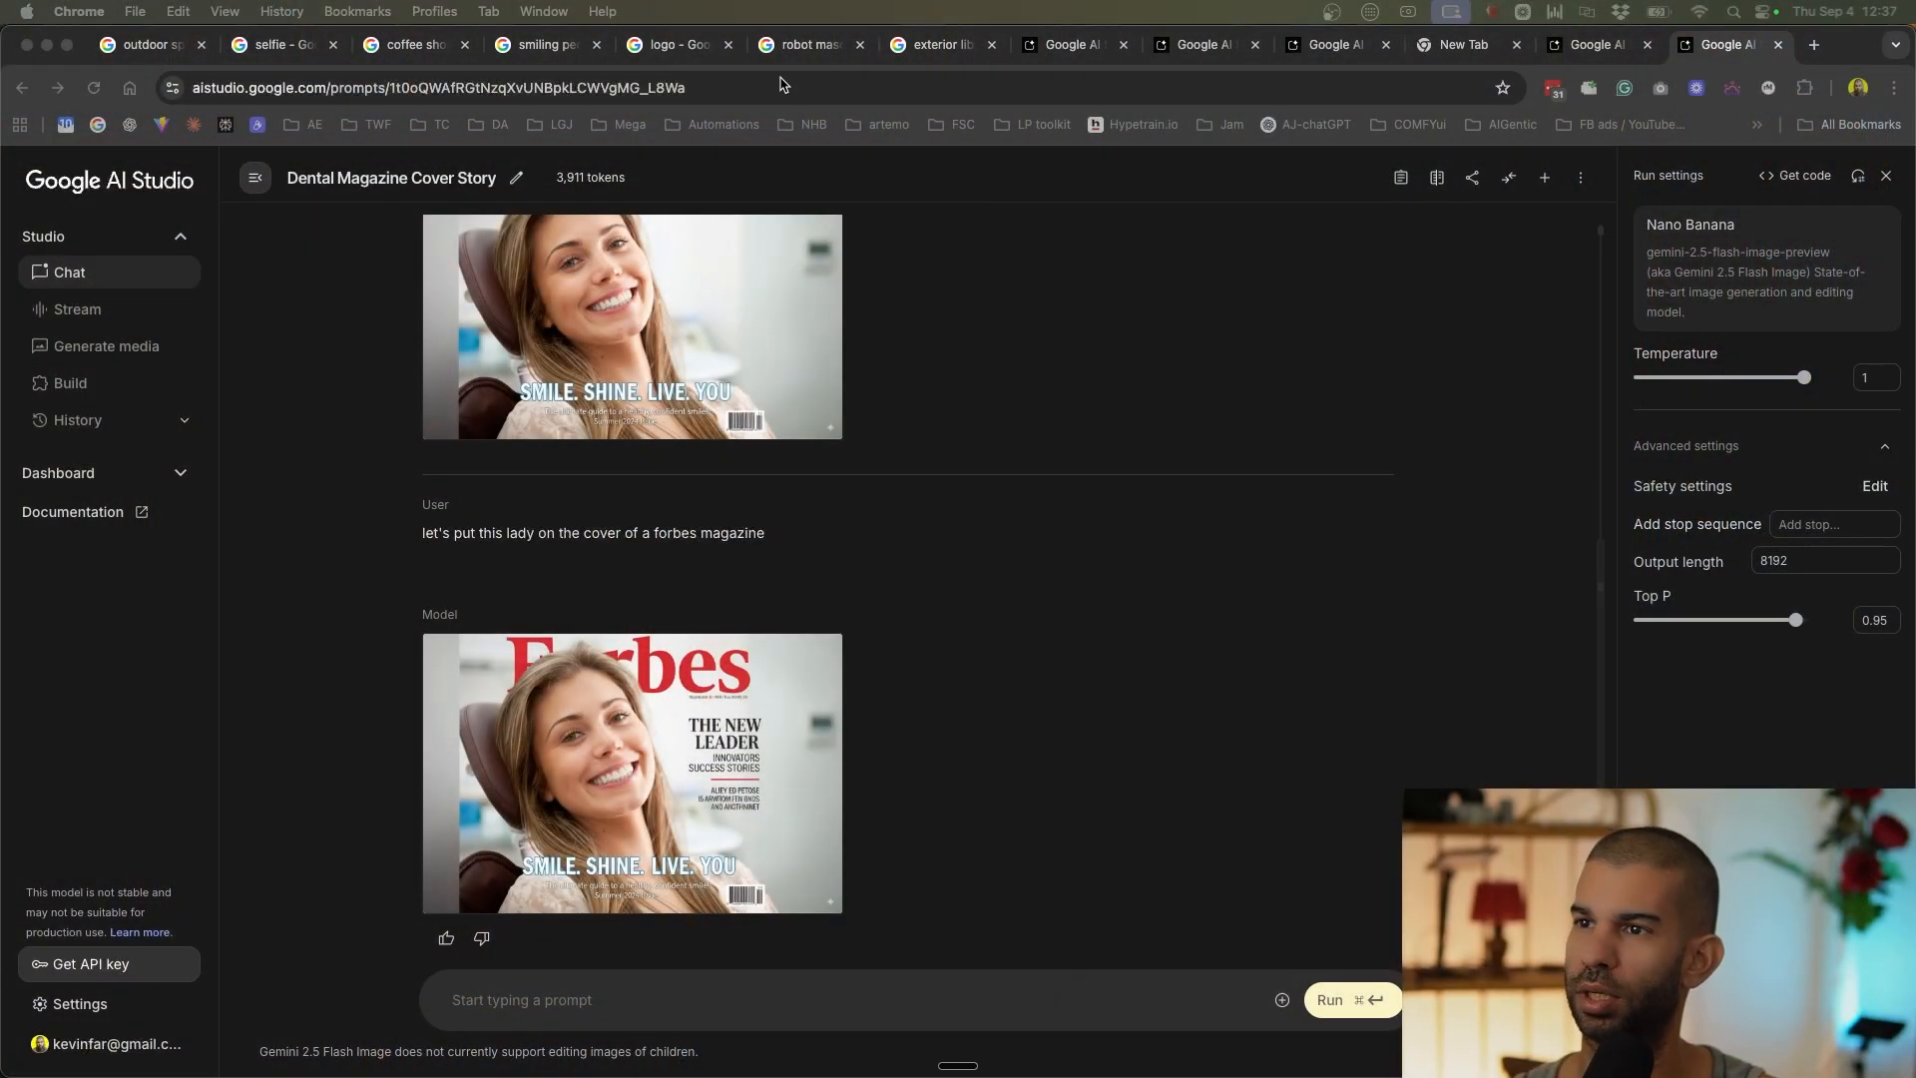
# Find the multicoloured wing logo with the word COMPANY in the "logo" image results and copy it.
pyautogui.click(675, 45)
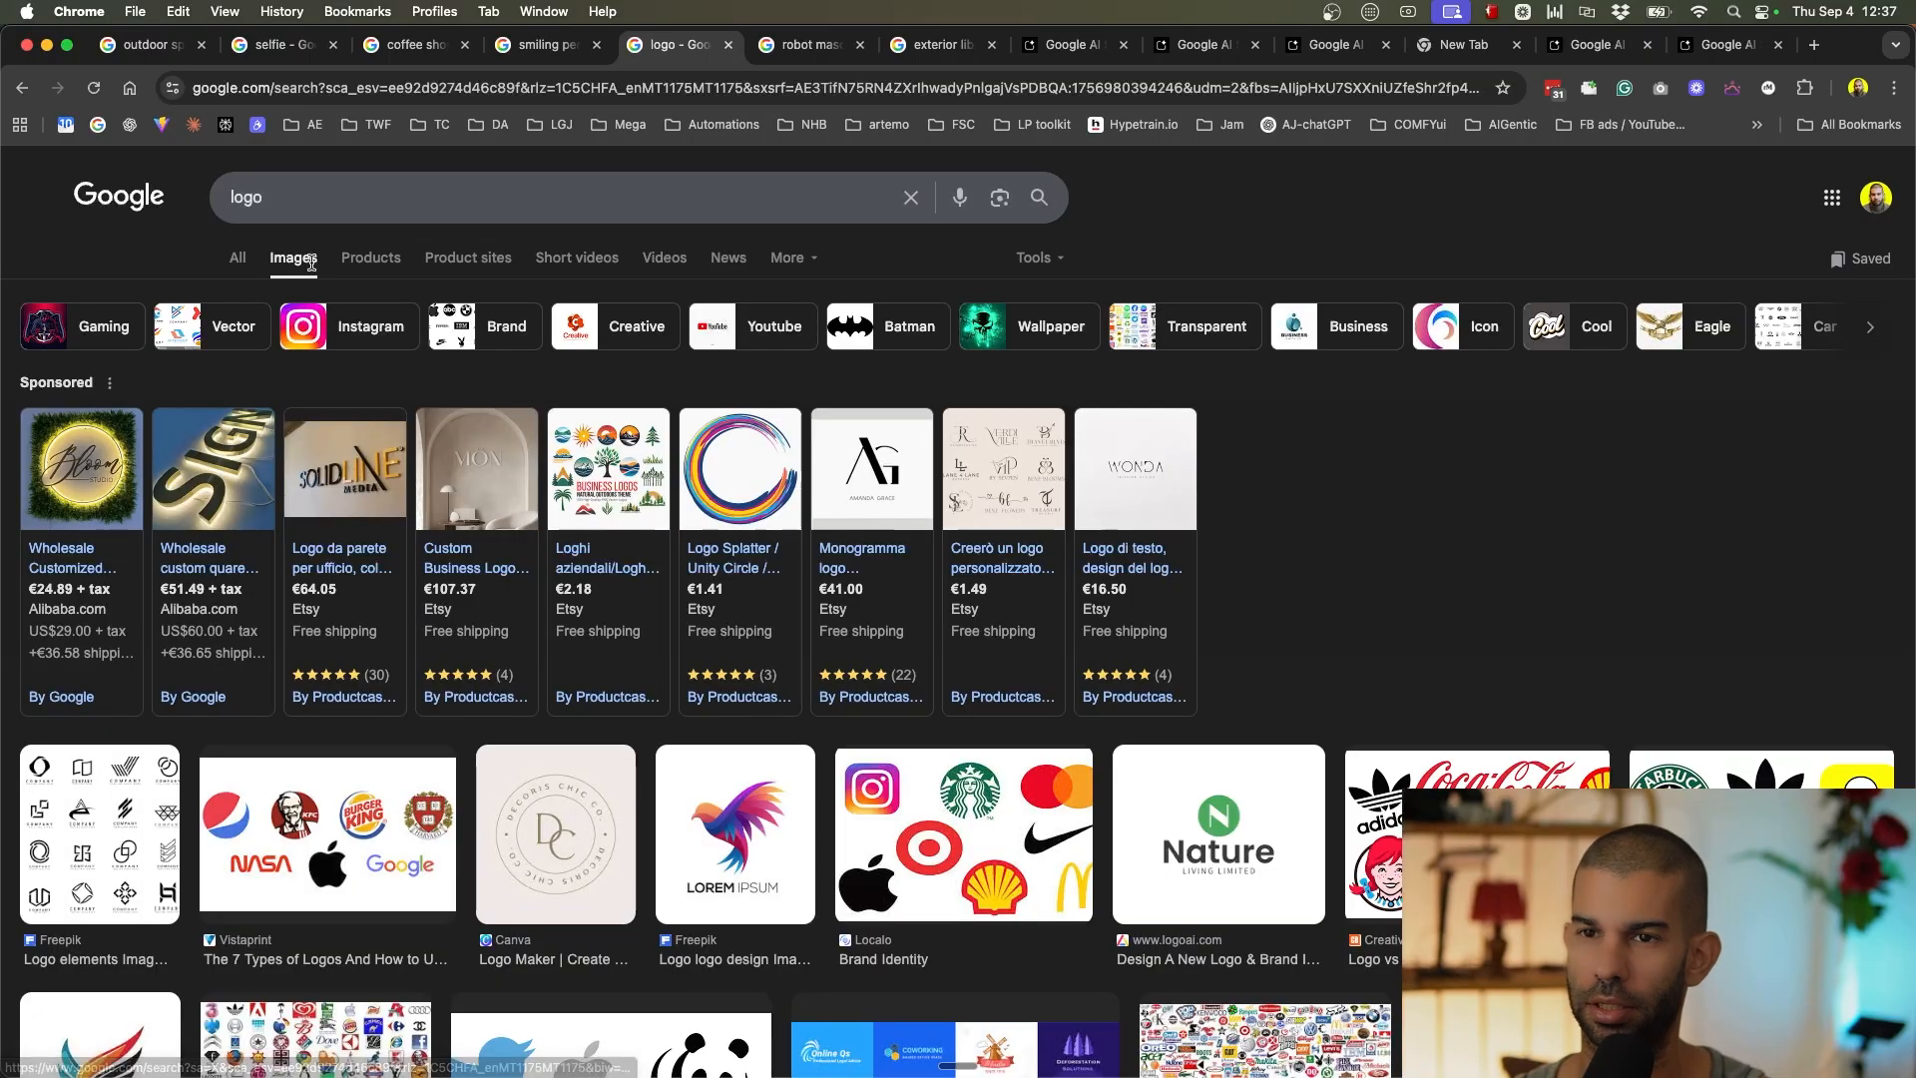
pyautogui.scroll(-2, 332, 621)
pyautogui.scroll(-7, 332, 621)
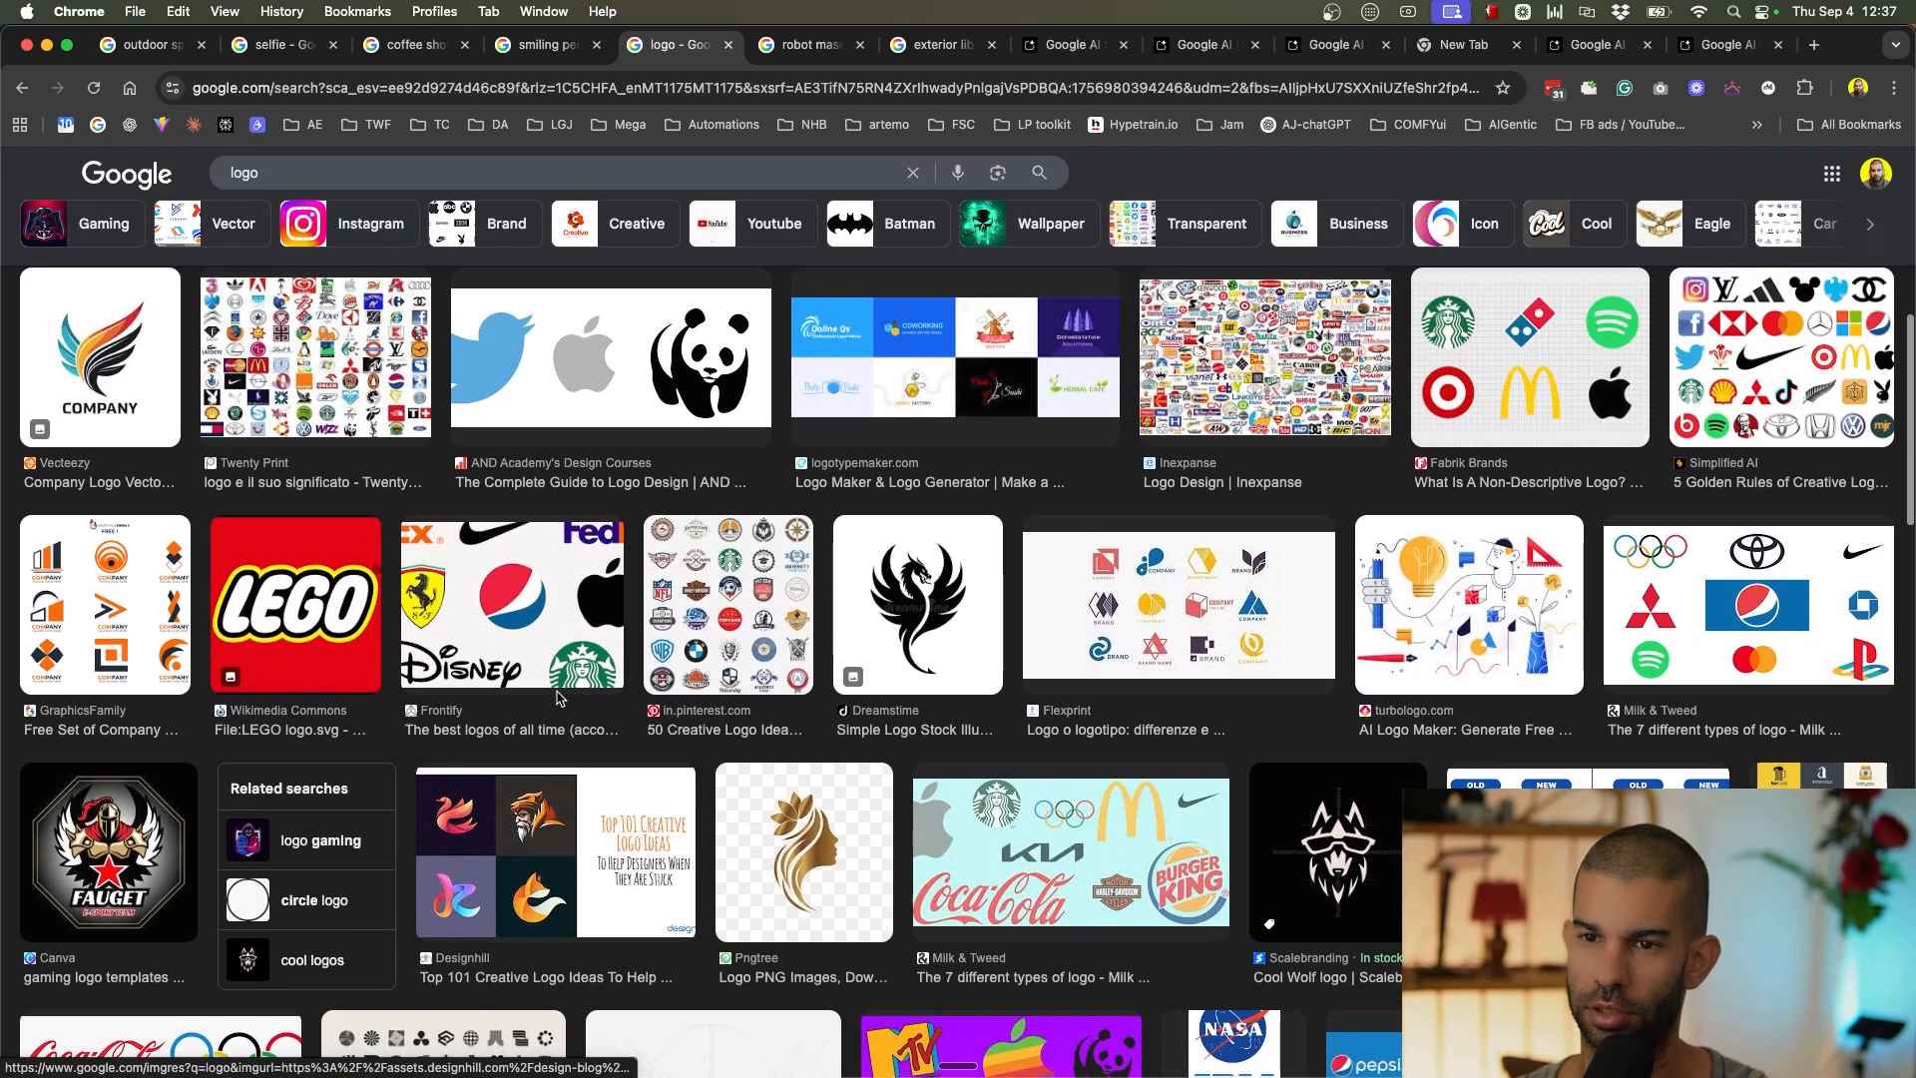
pyautogui.scroll(2, 559, 696)
pyautogui.click(105, 499)
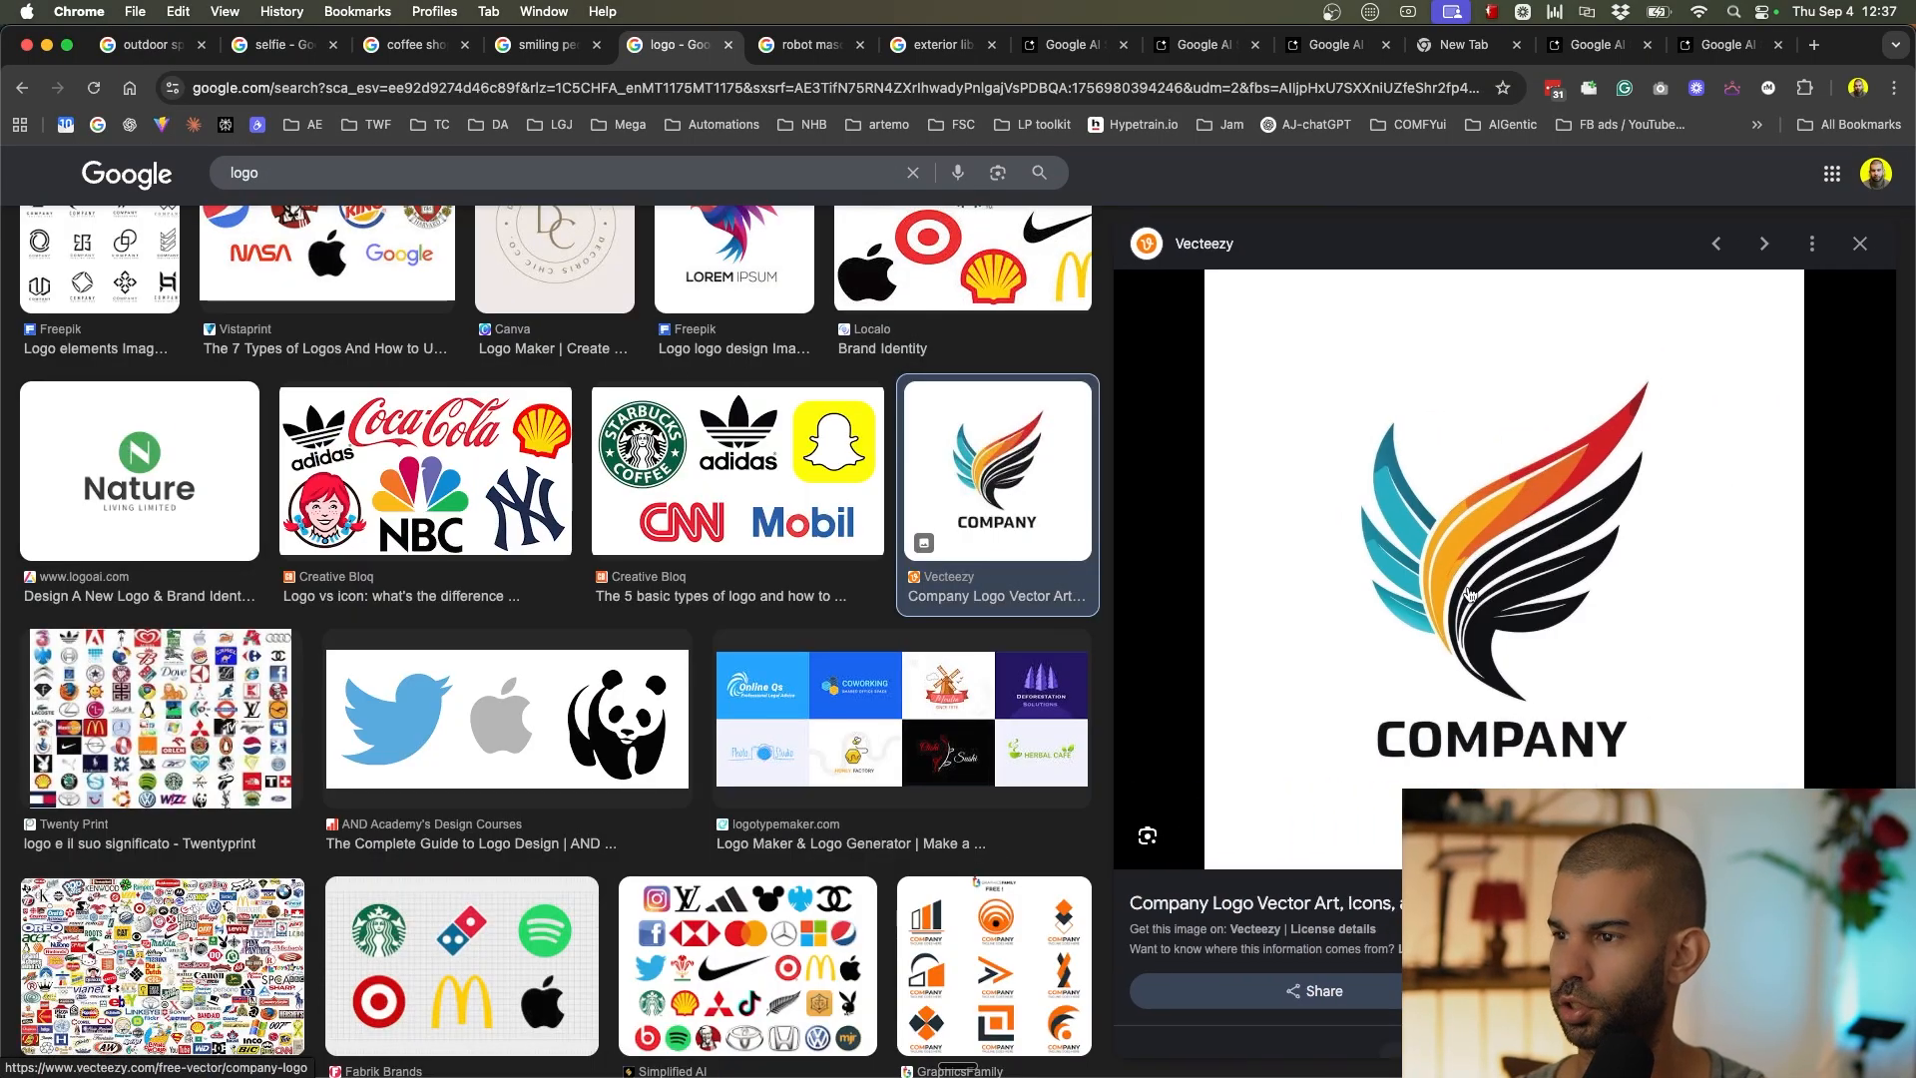
pyautogui.rightClick(1486, 632)
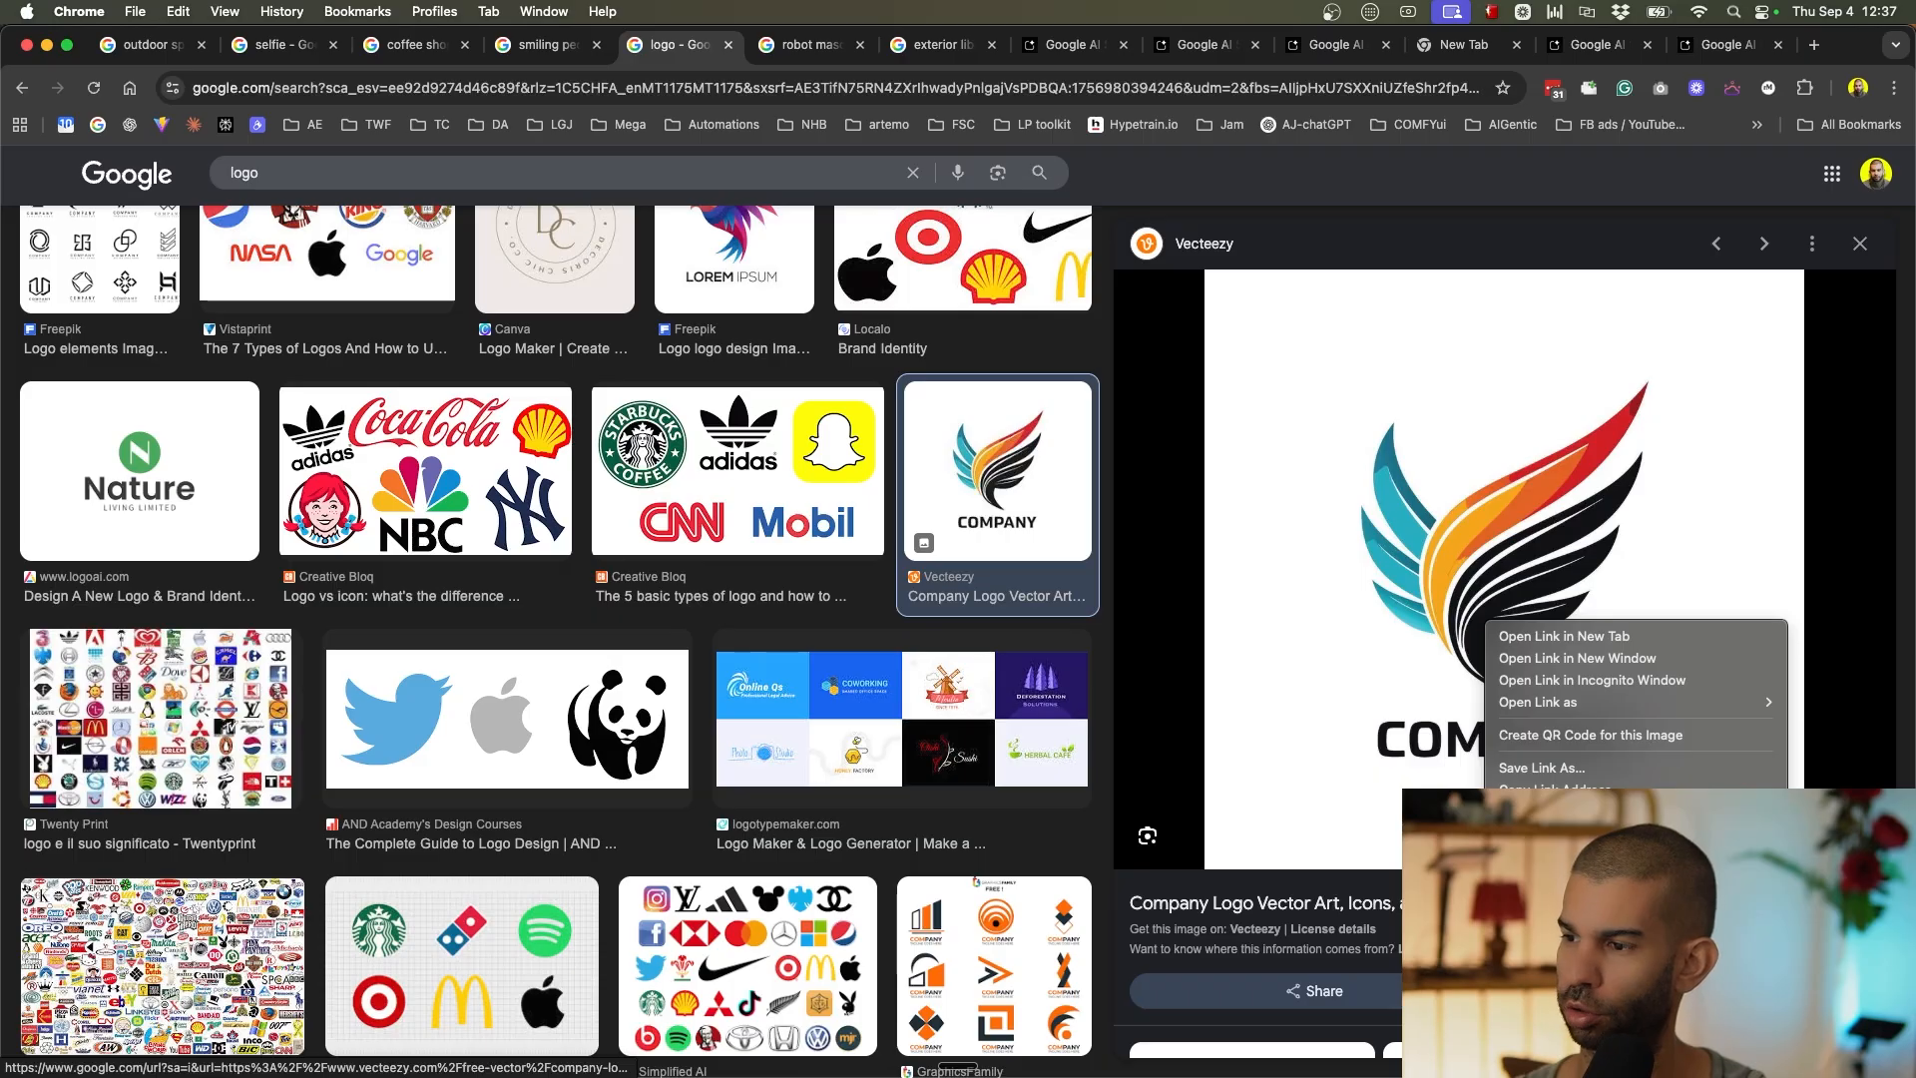
pyautogui.click(1557, 867)
# Close the surplus chat tabs and attach the copied wing logo to a new Google AI Studio chat.
pyautogui.click(1484, 48)
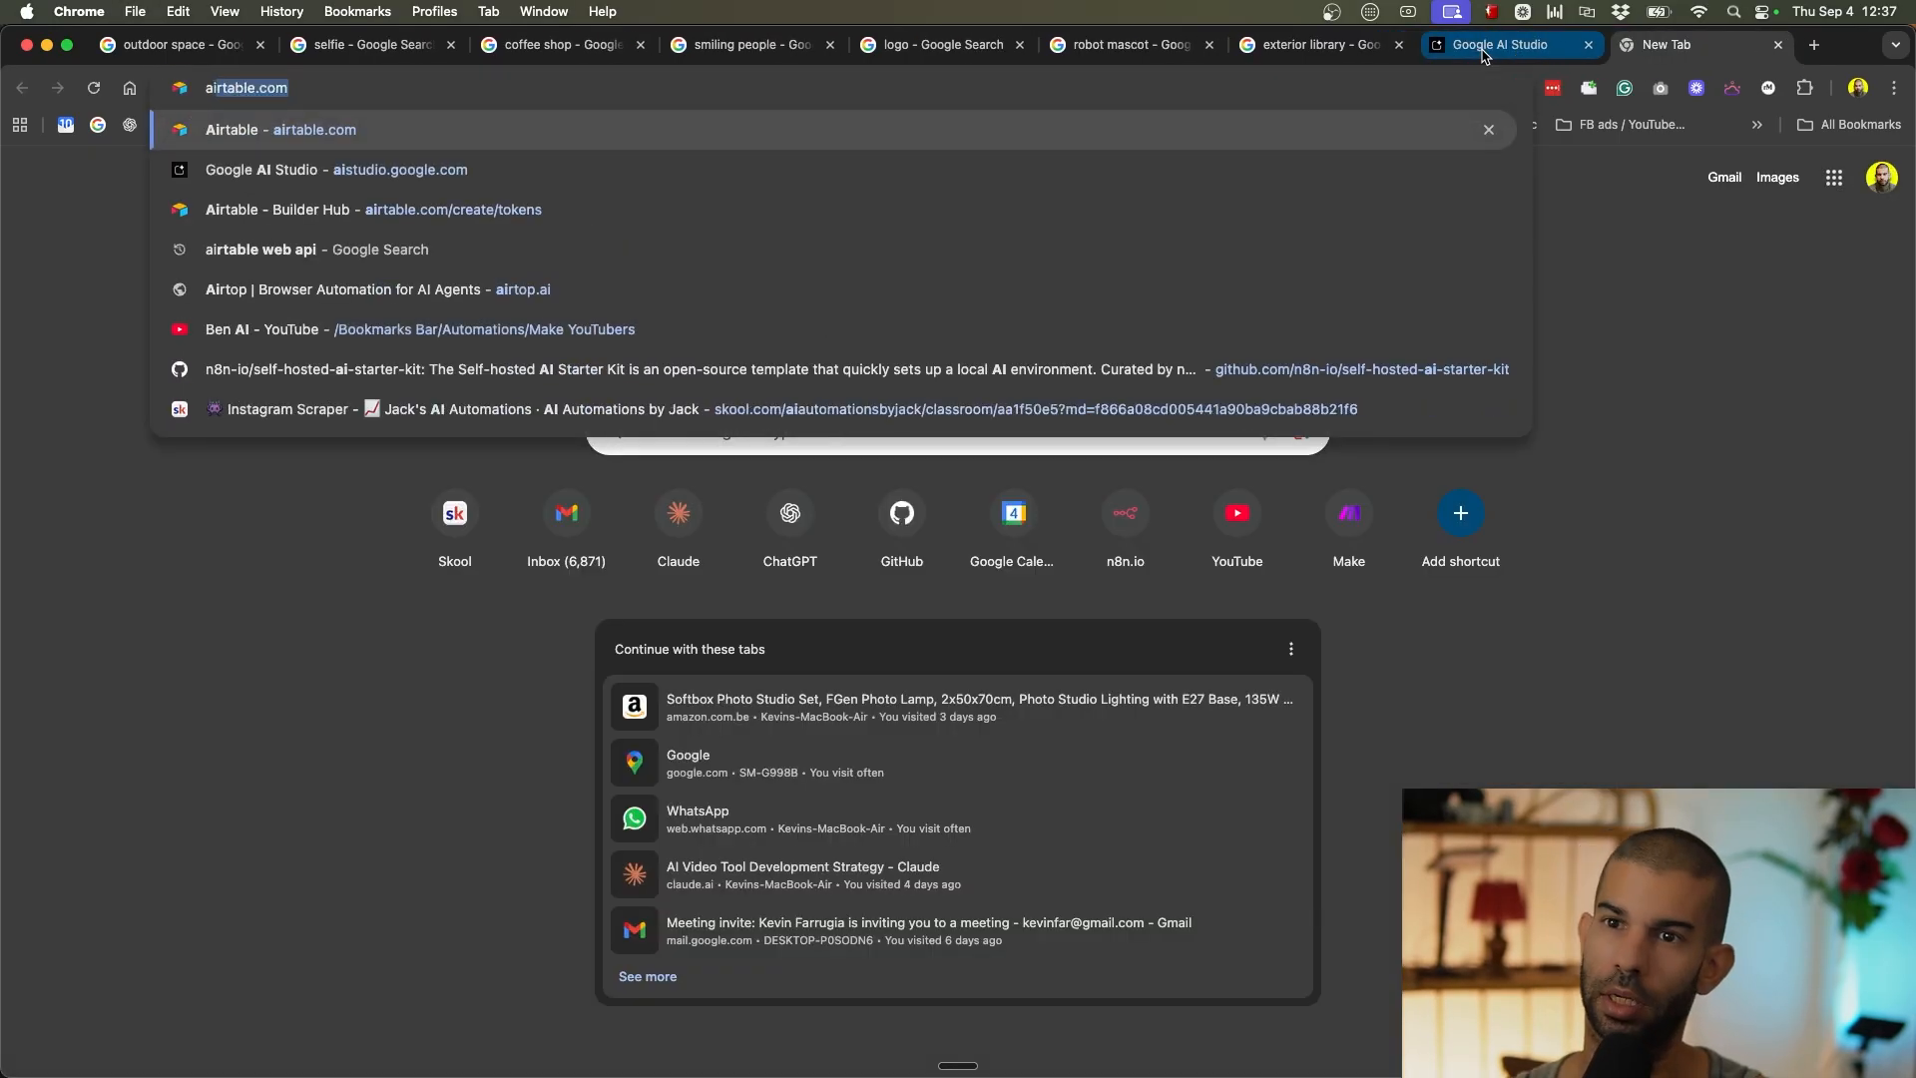
pyautogui.press('Return')
pyautogui.press('super+v')
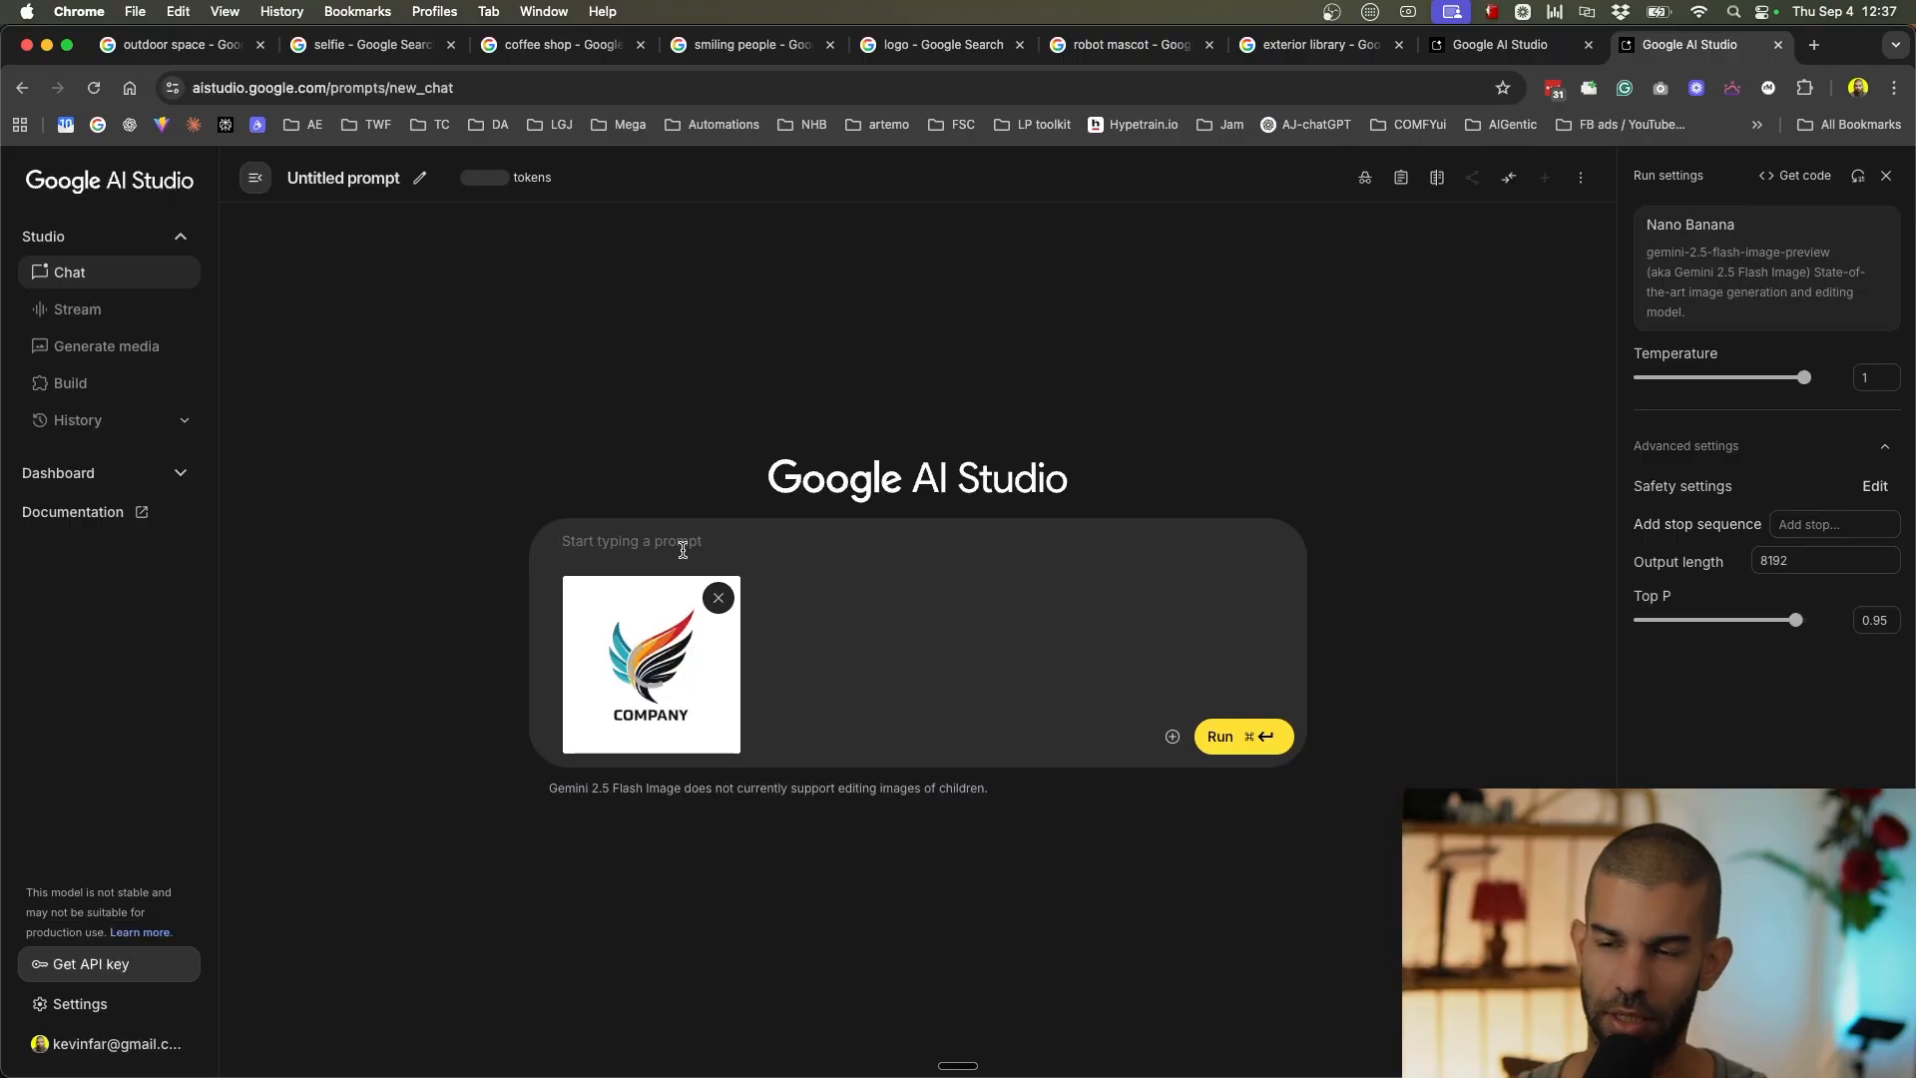
# Run a prompt to put this logo on a t shirt mockup and change 'company' to the presenter's first name.
pyautogui.write("let's put this l")
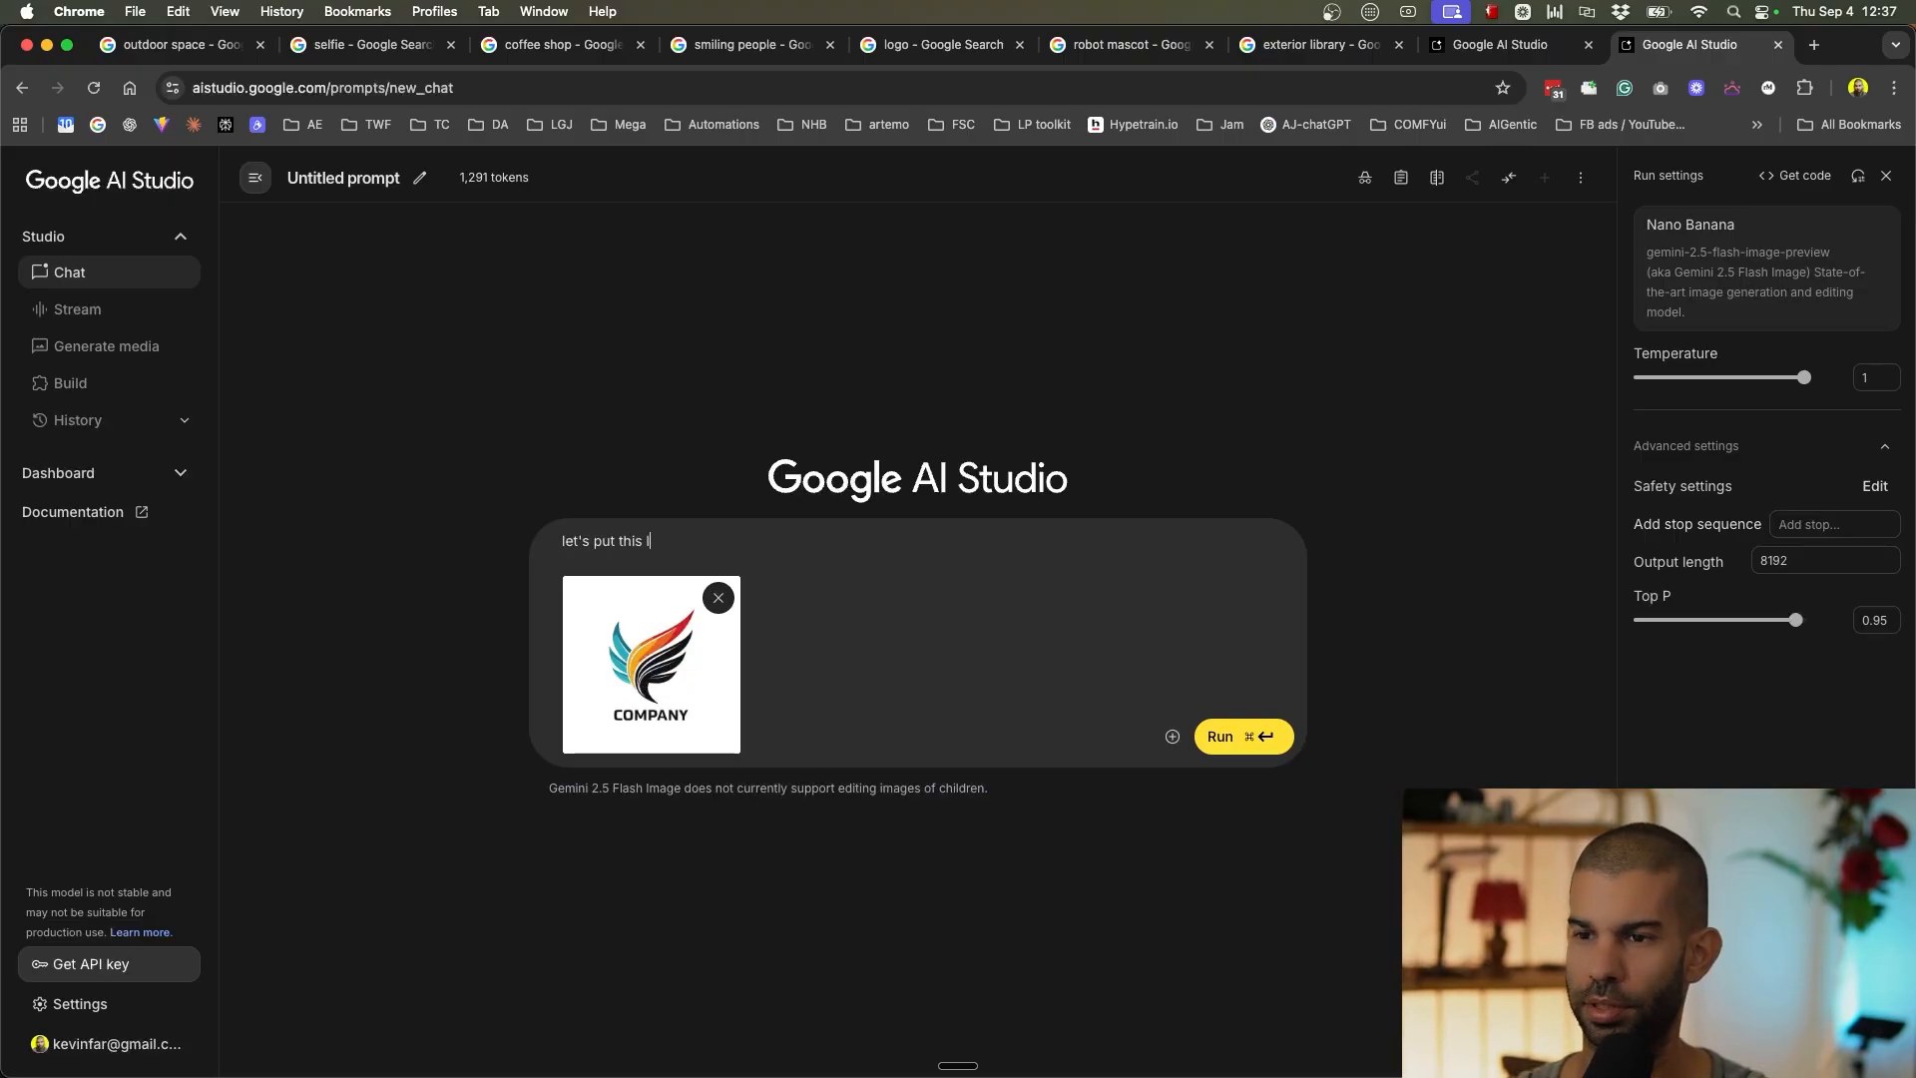
pyautogui.write('ogo on a t shirt ')
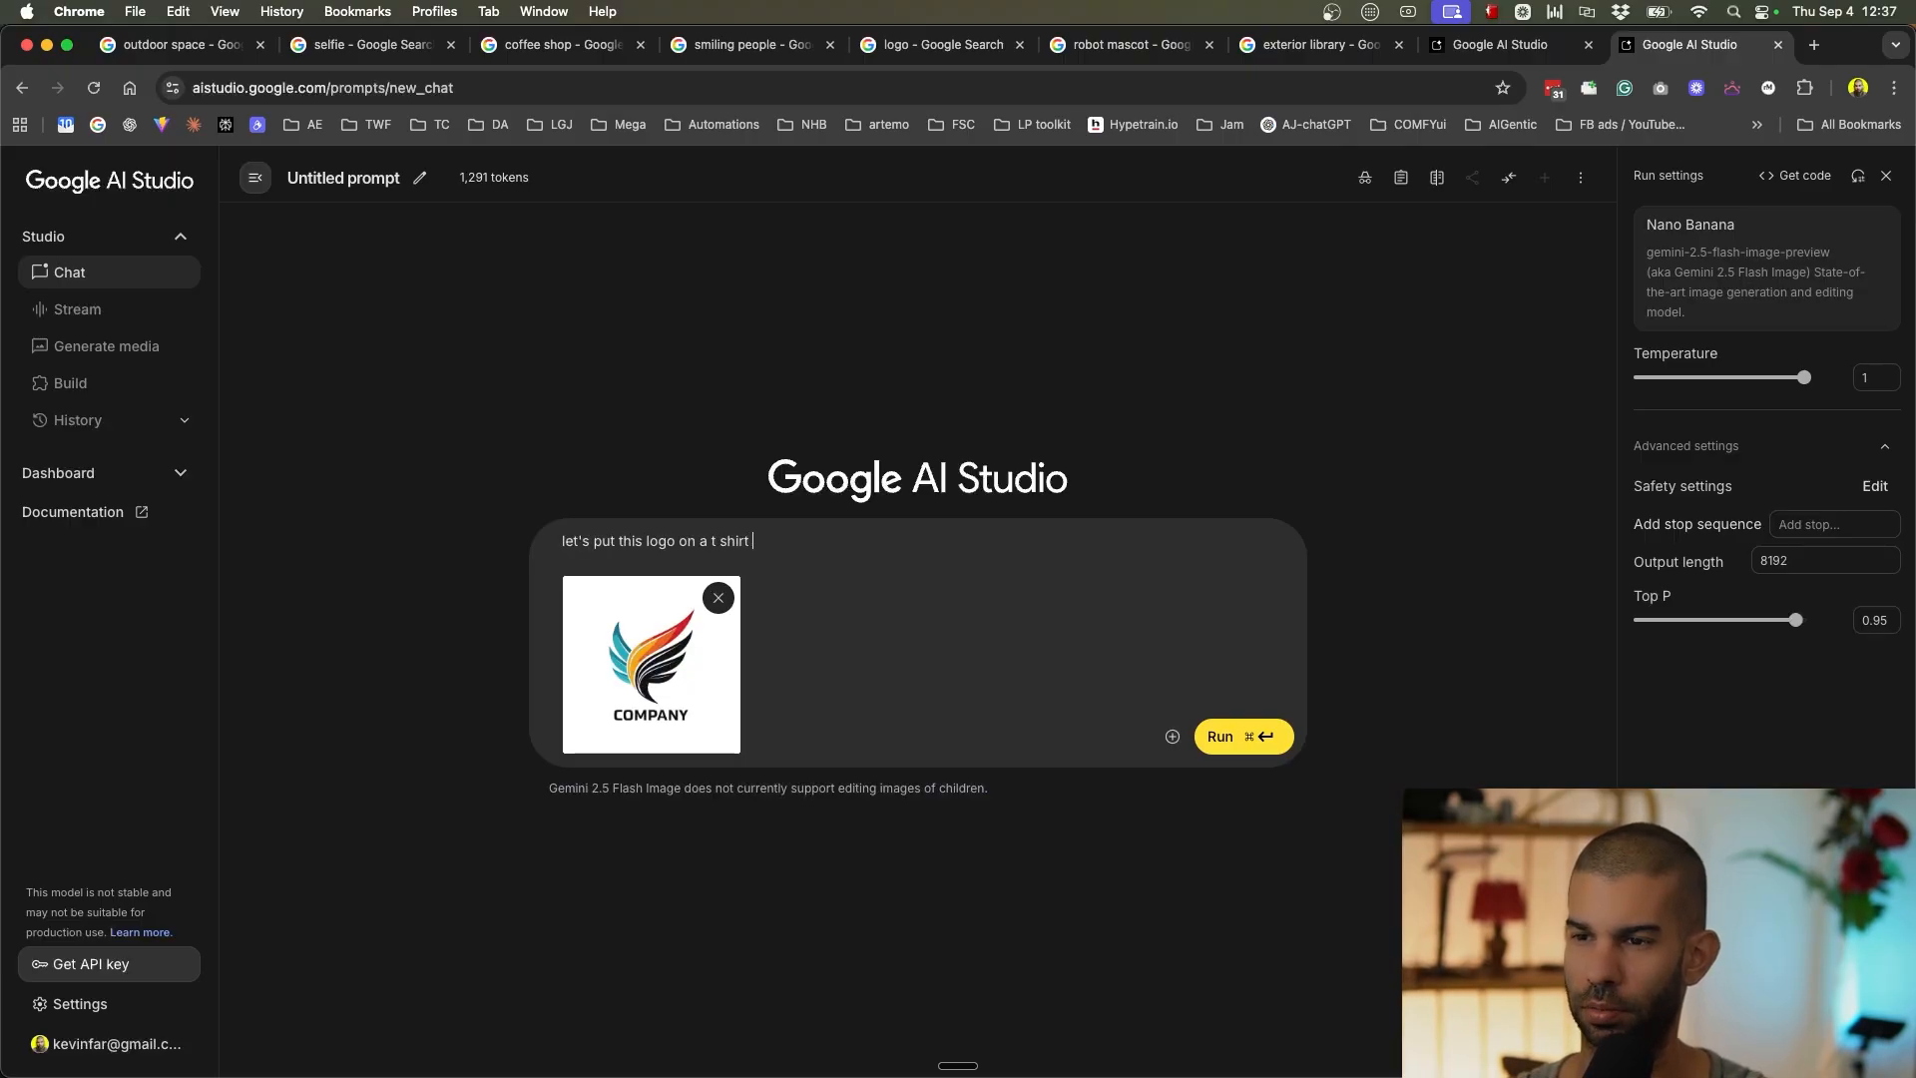
pyautogui.write('mocku')
pyautogui.write("p, change 'company")
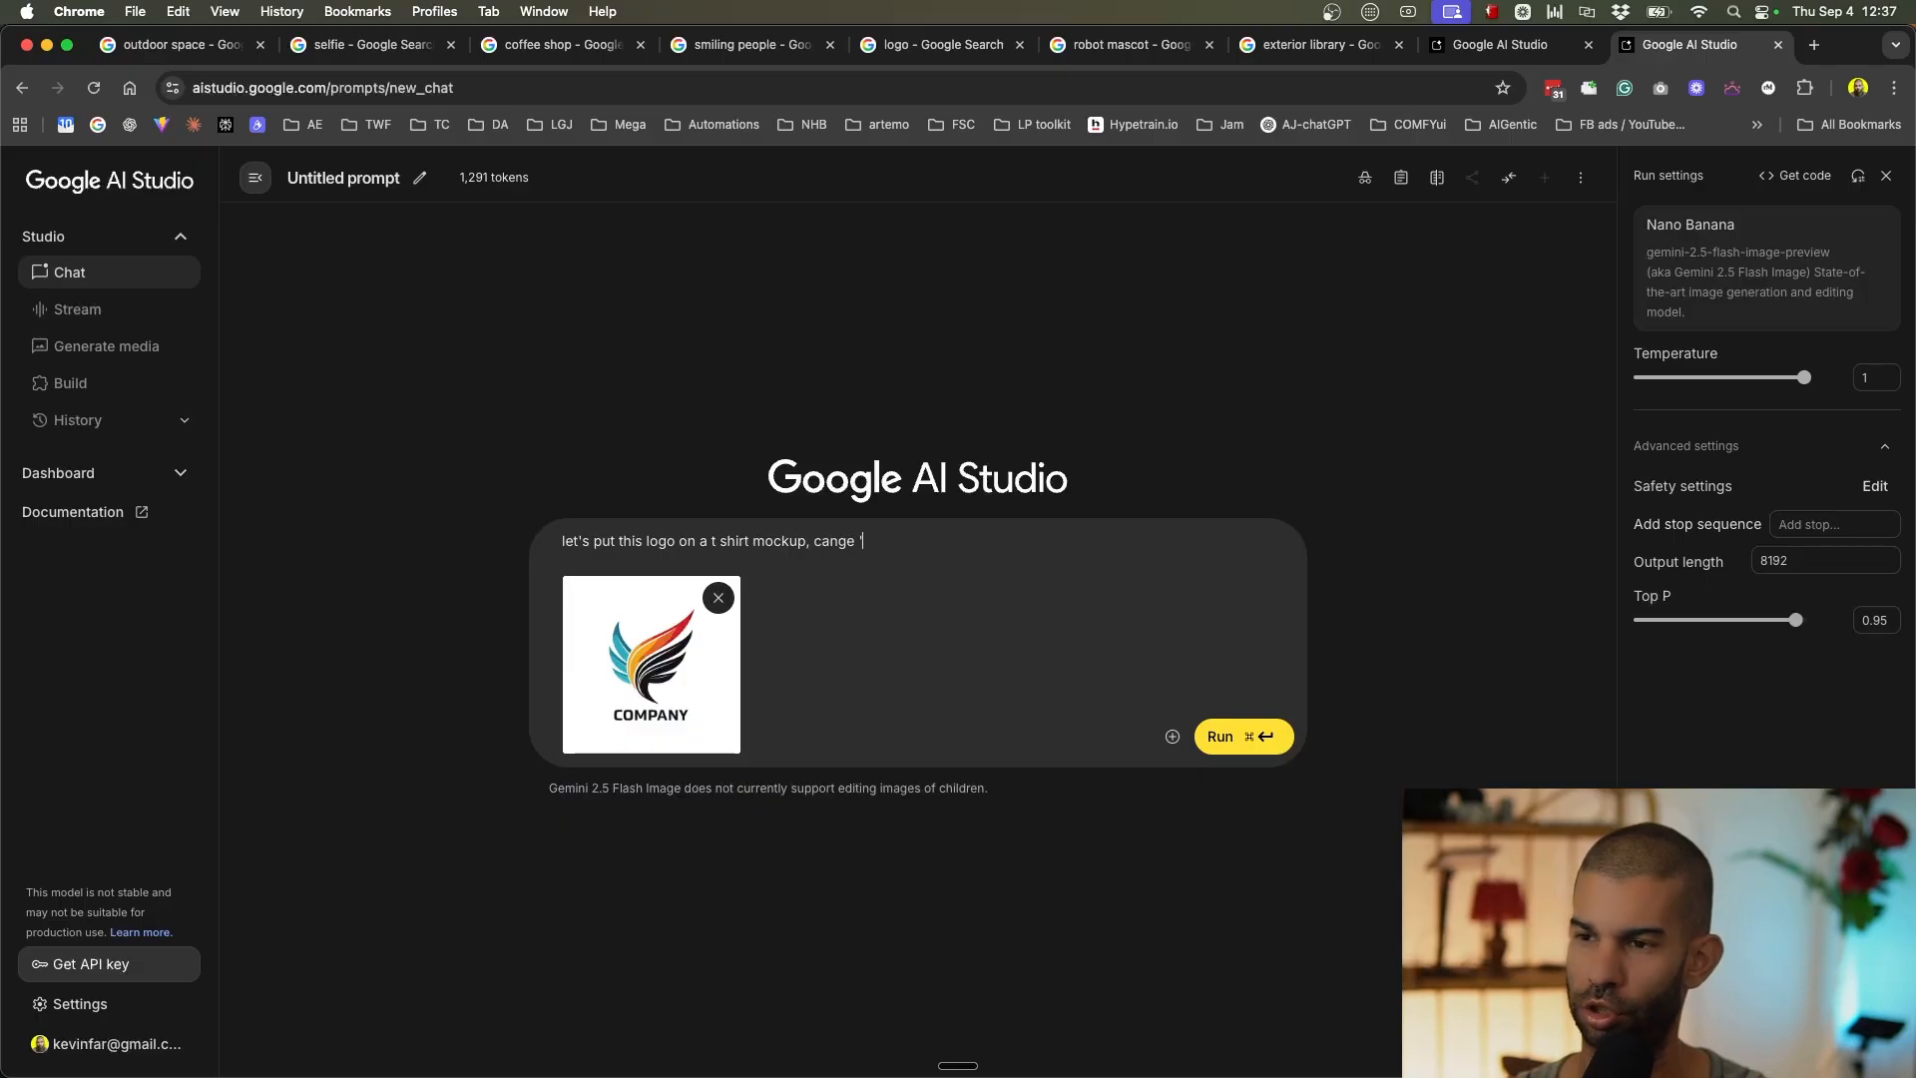
pyautogui.write("' to 'kevin'")
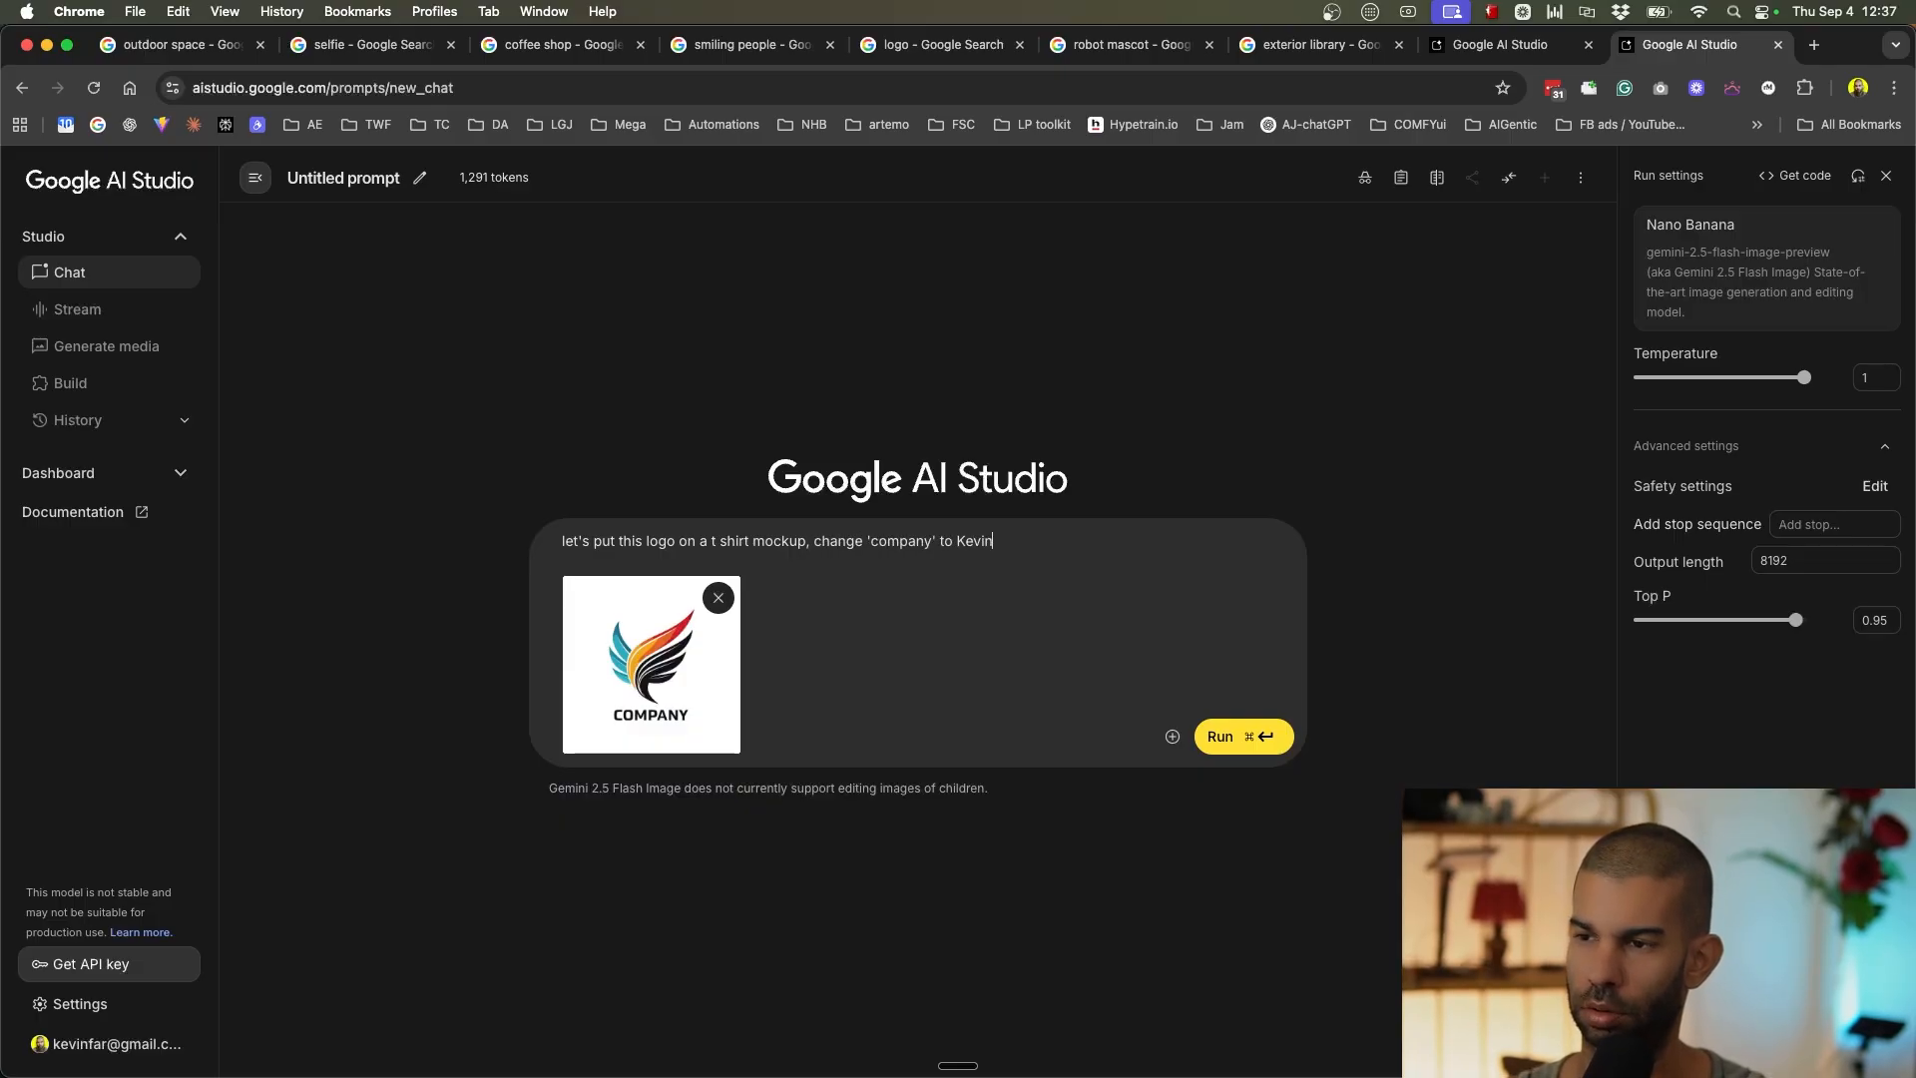
pyautogui.press('super+Return')
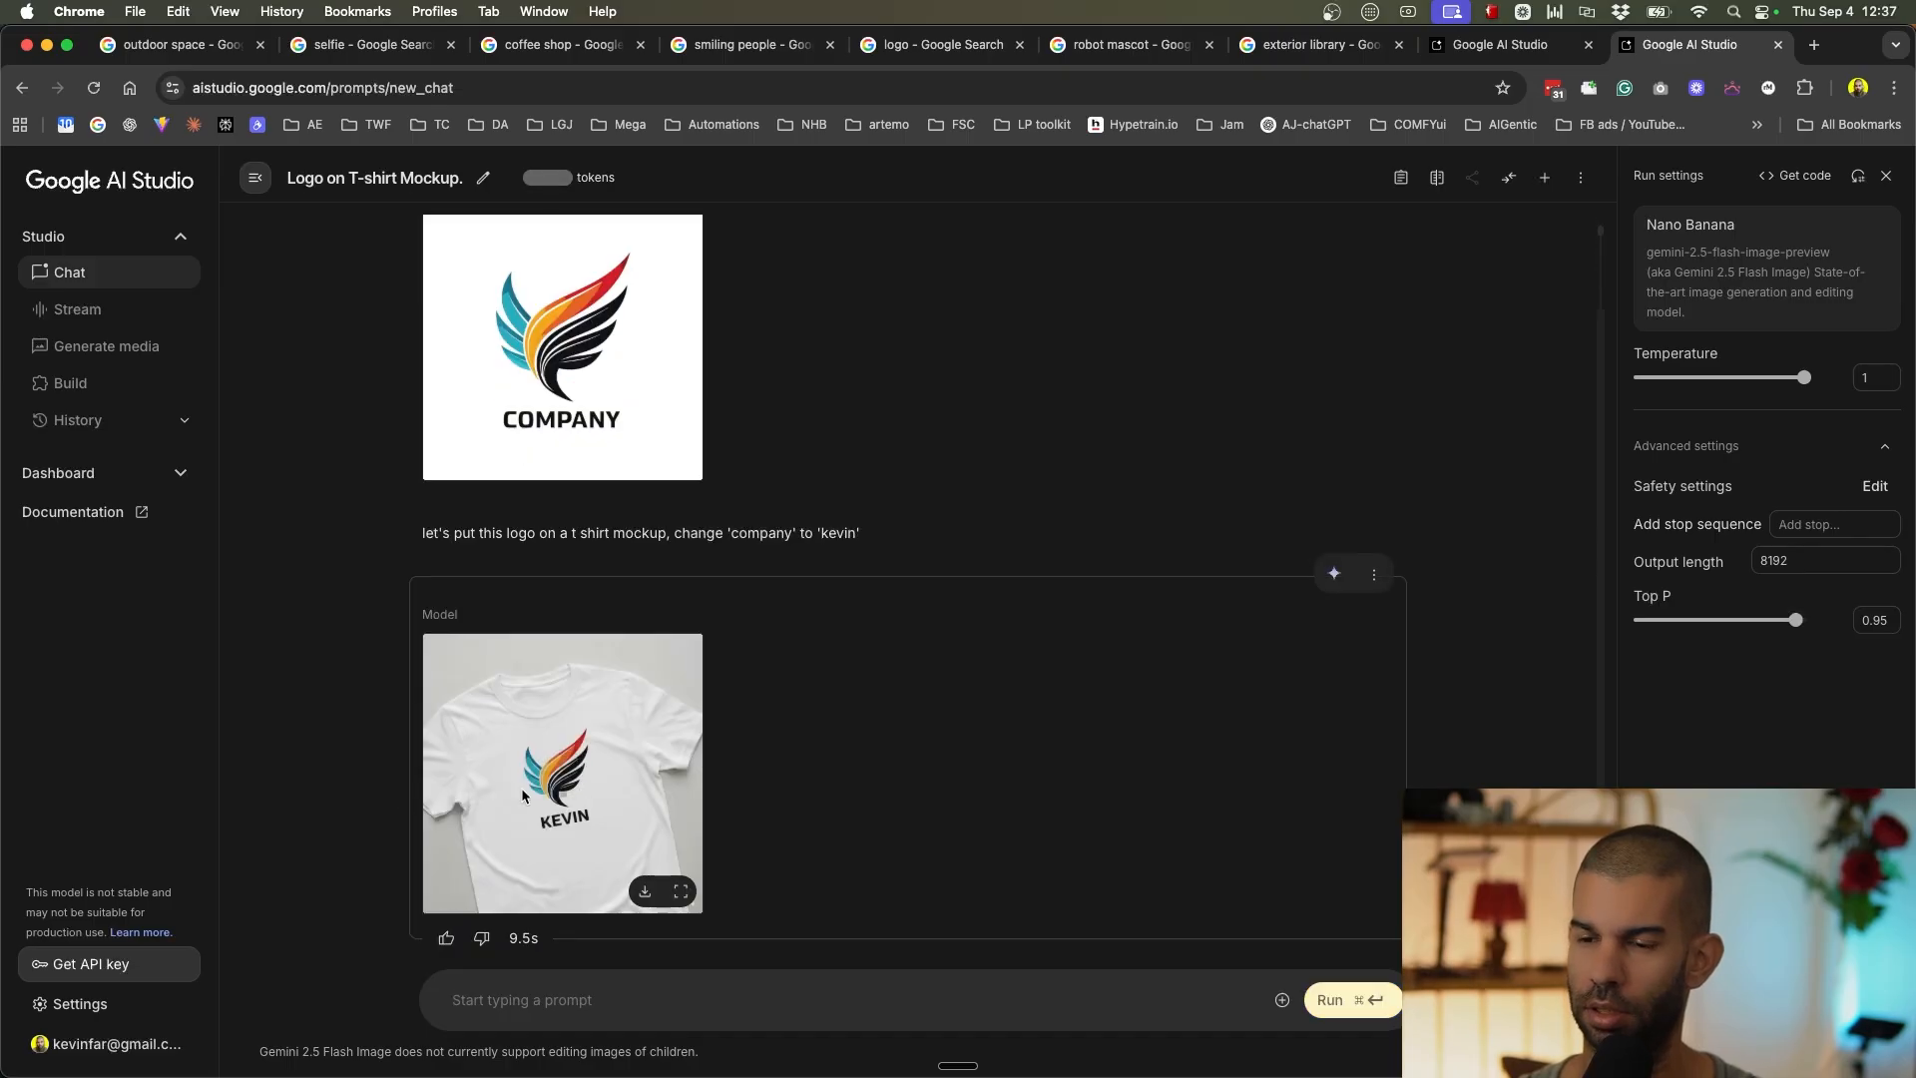
# Enlarge the generated T-shirt mockup and examine the wing logo and the lettering beneath it, and close the preview.
pyautogui.click(578, 748)
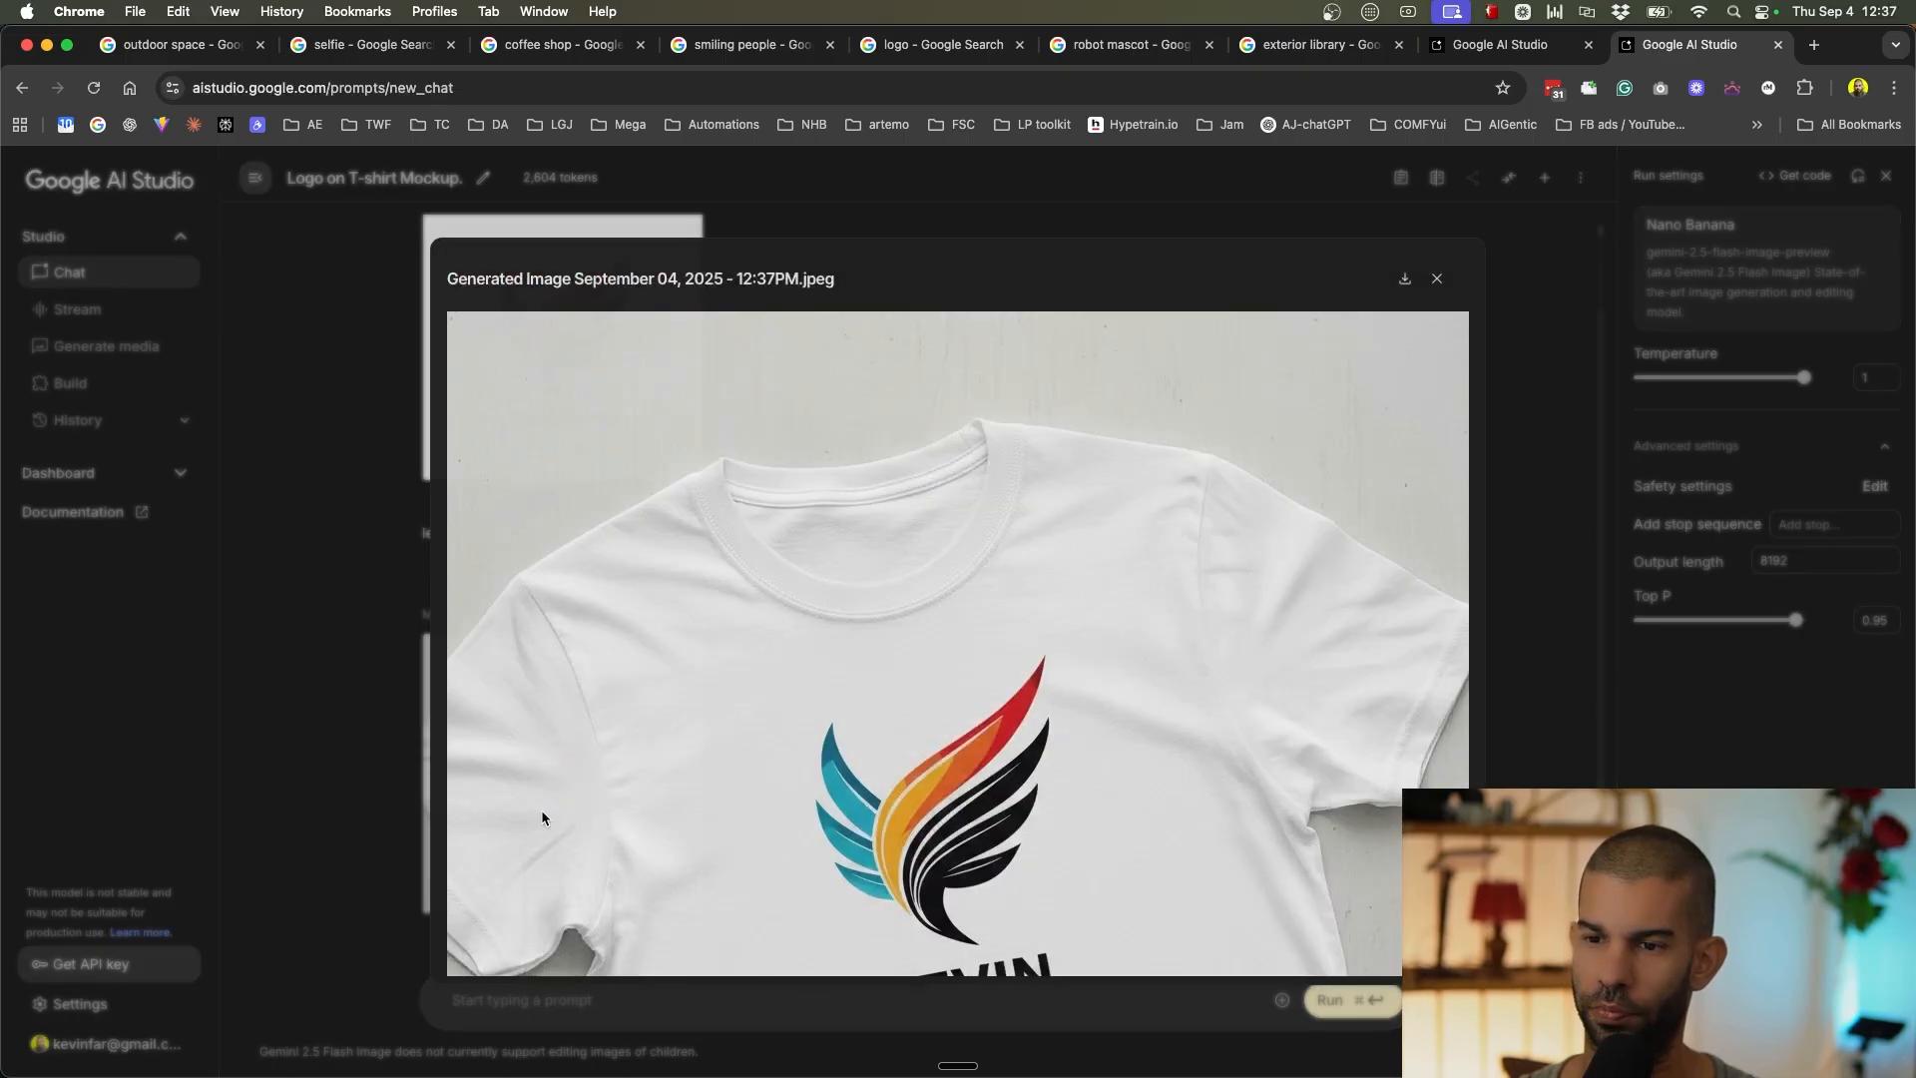
pyautogui.scroll(-5, 998, 619)
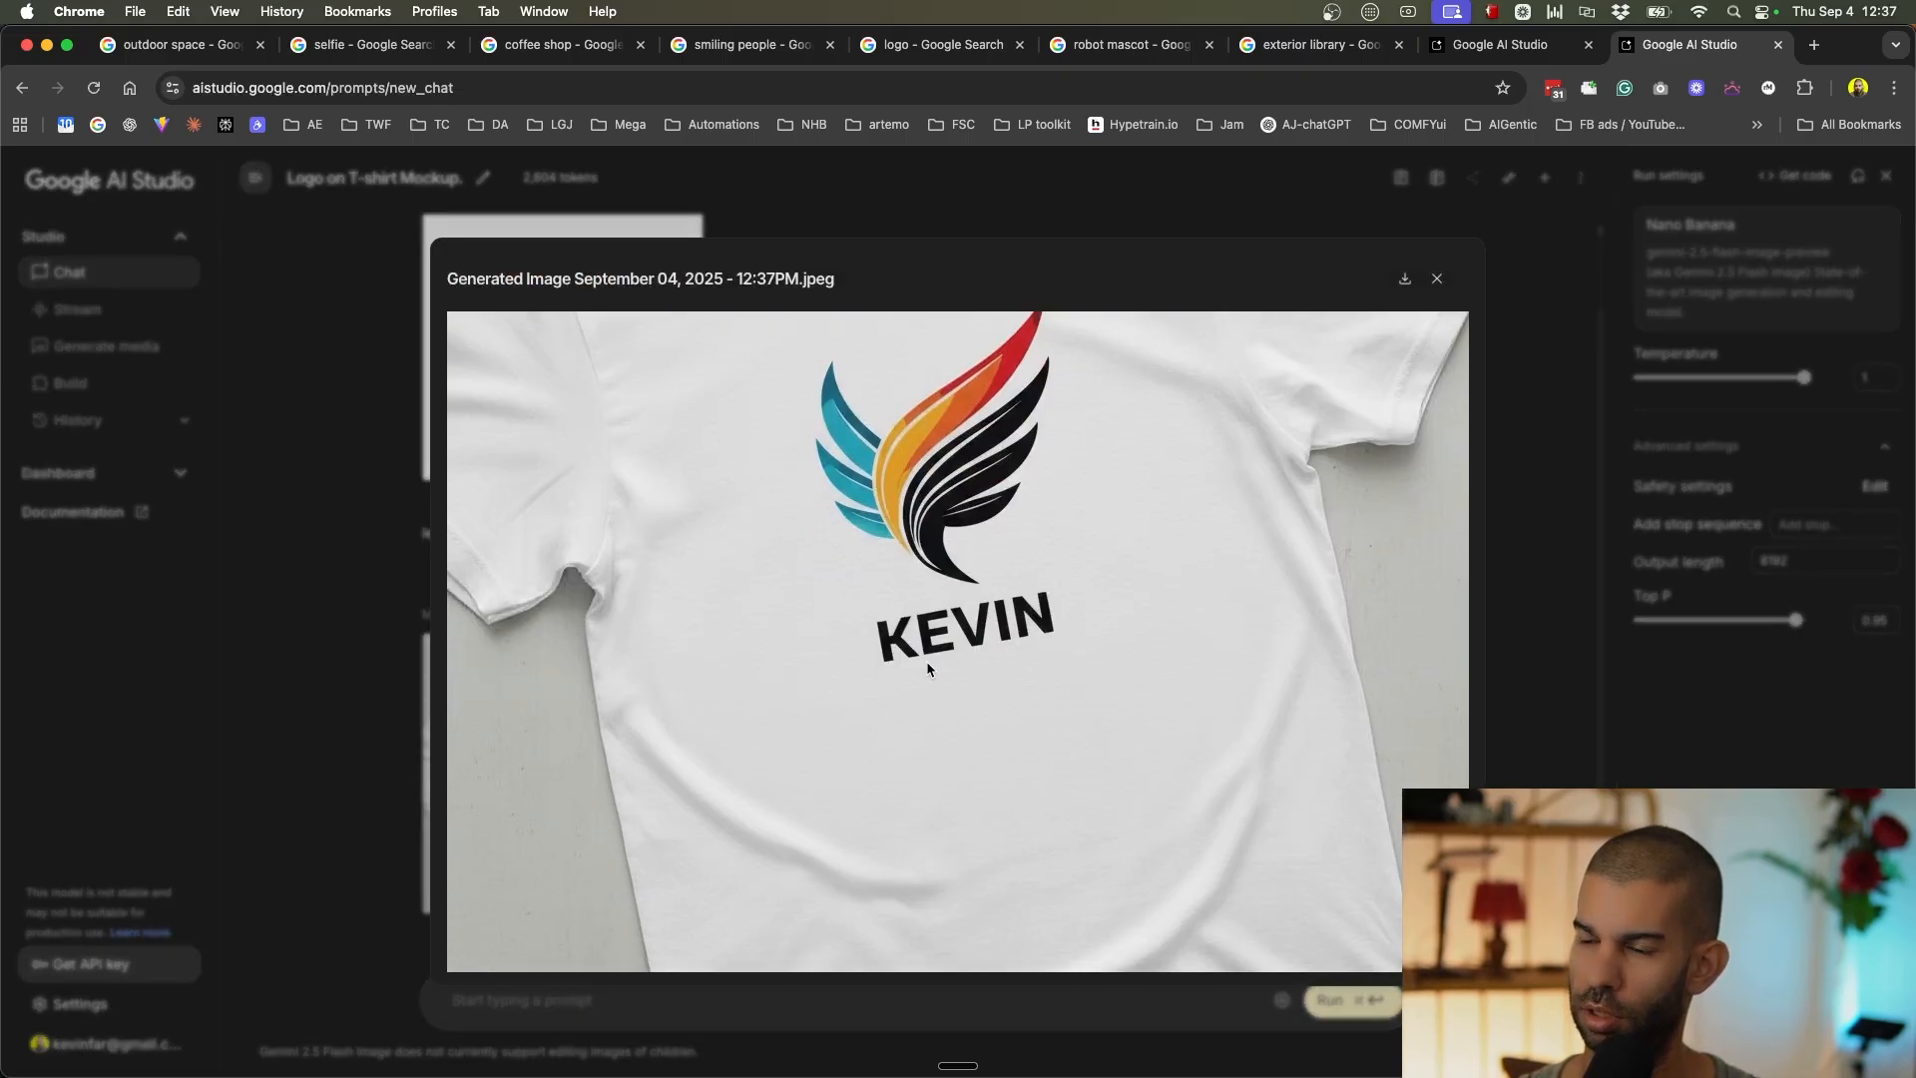
pyautogui.scroll(5, 976, 631)
pyautogui.press('Escape')
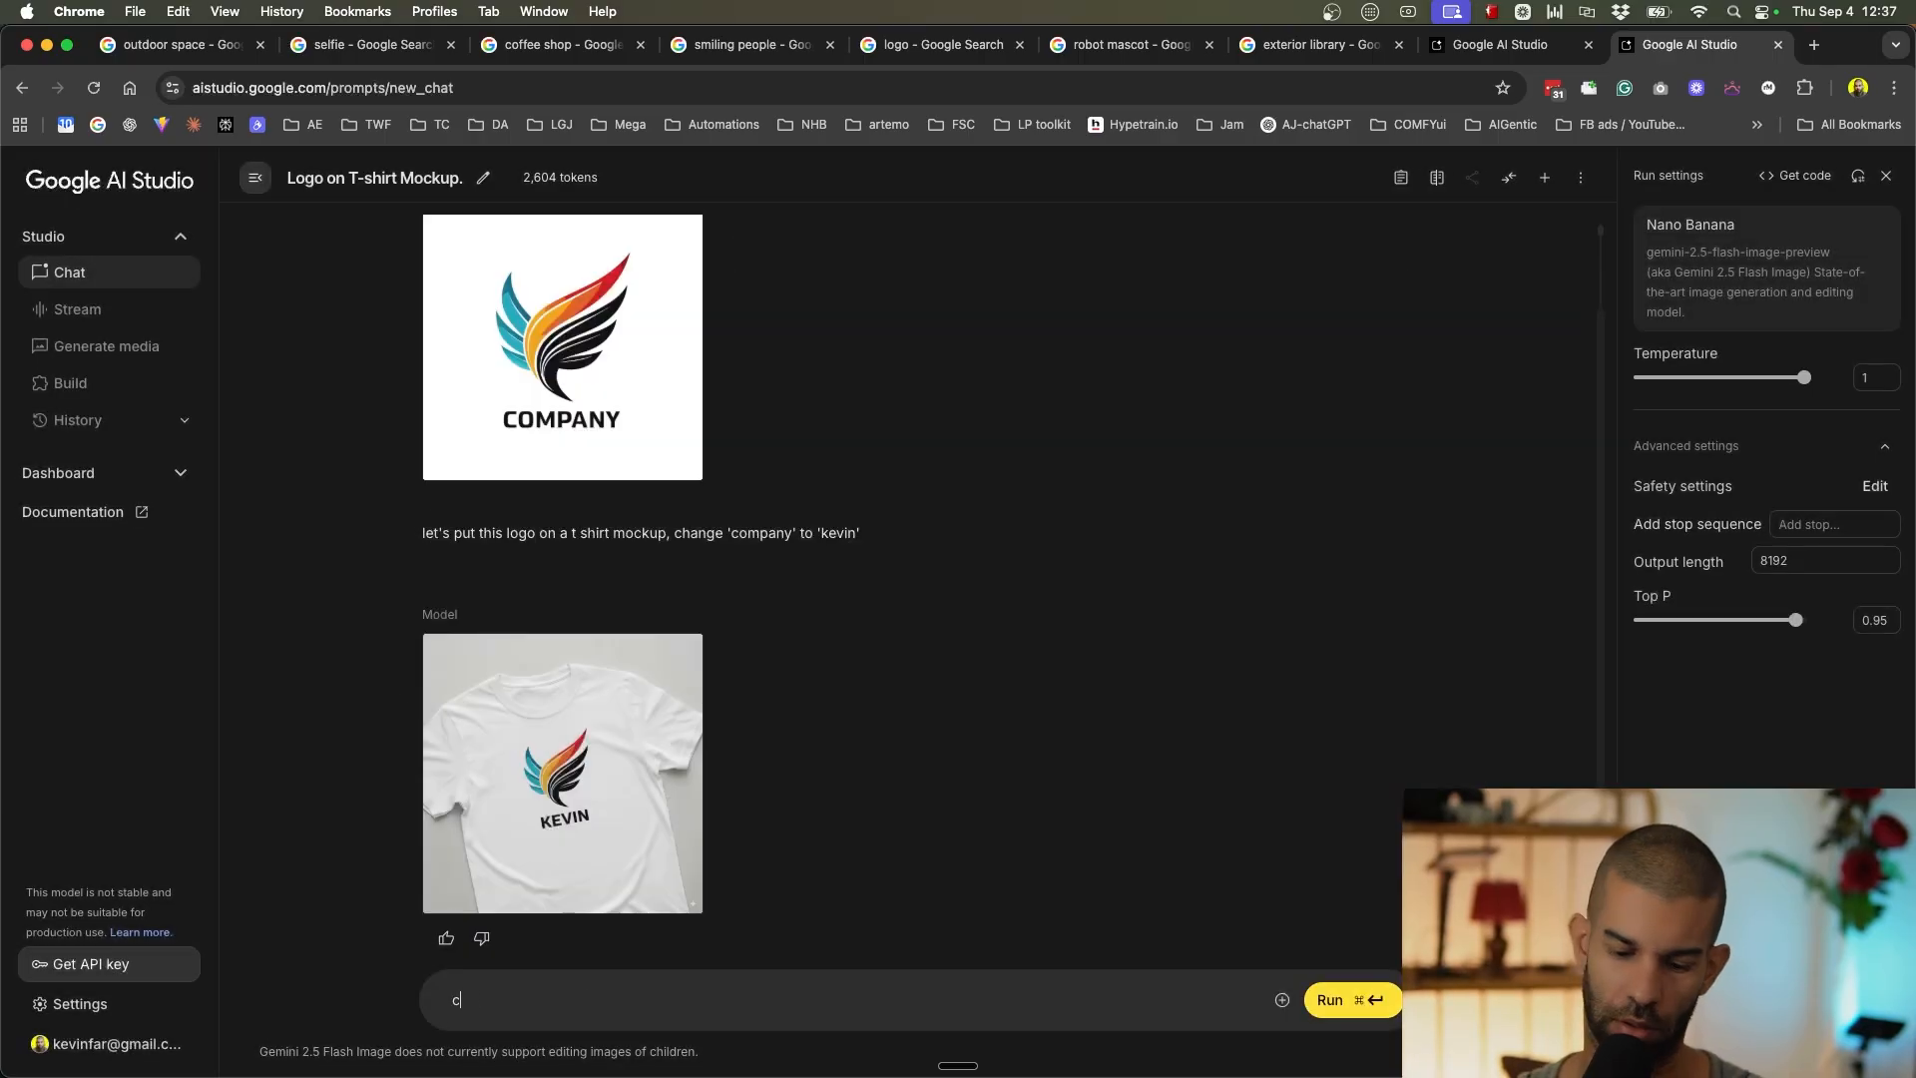
# Run the prompt "can you make it into a mobile phone cover" in the same chat.
pyautogui.write('can you make it into')
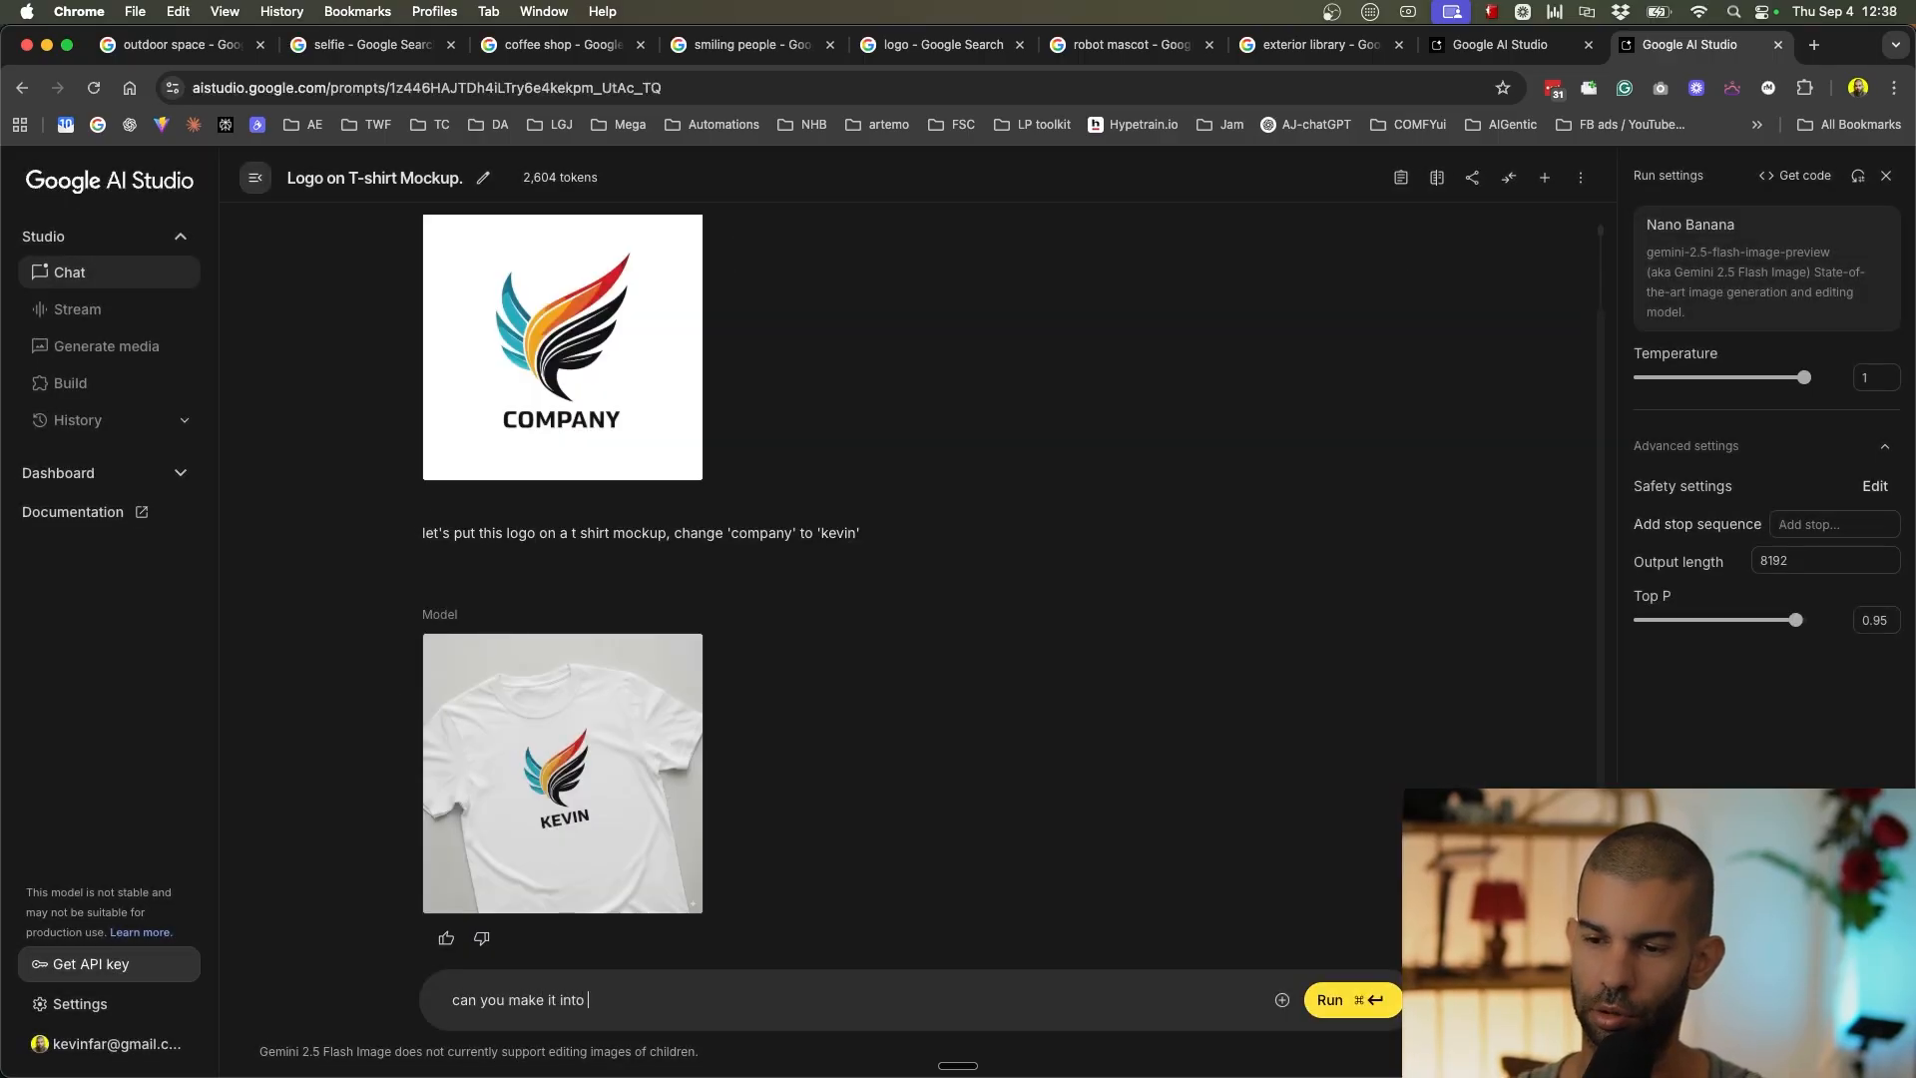
pyautogui.write(' a mobile phone cov')
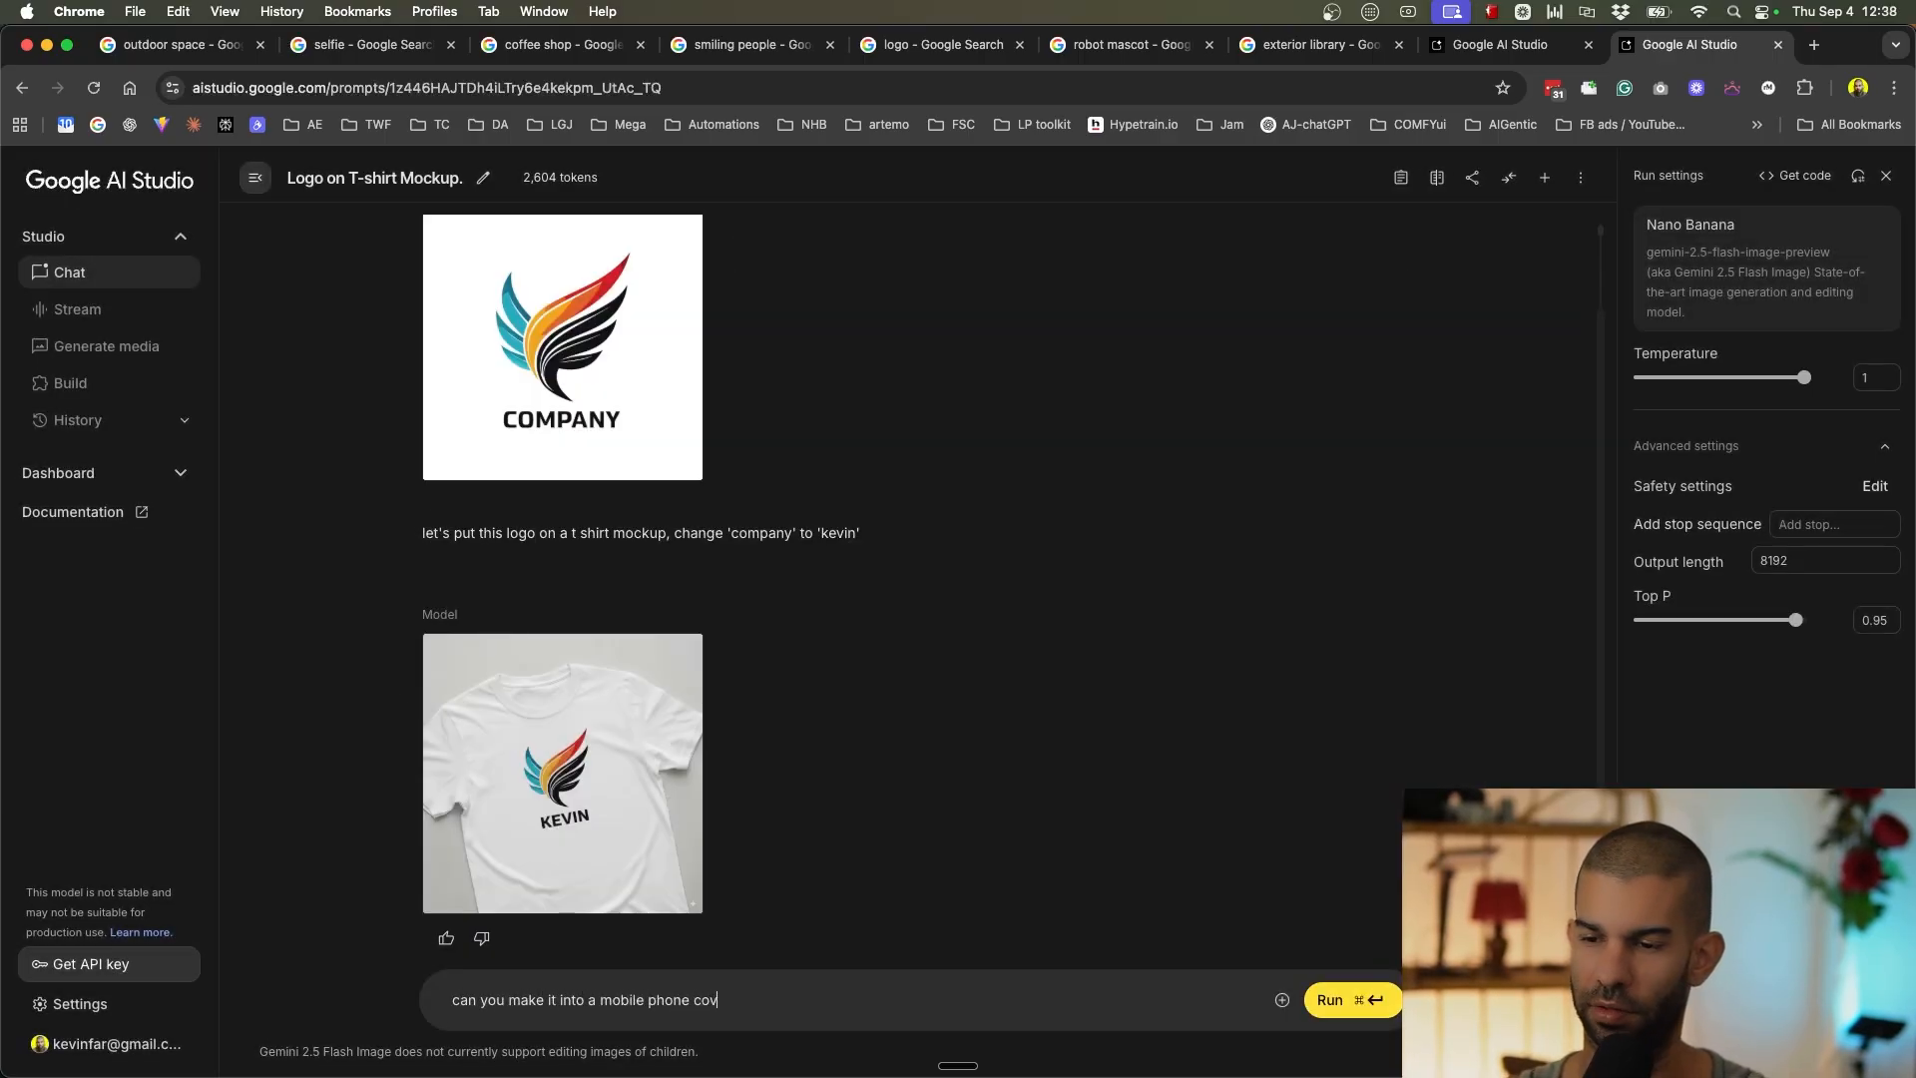
pyautogui.write('er')
pyautogui.press('super+Return')
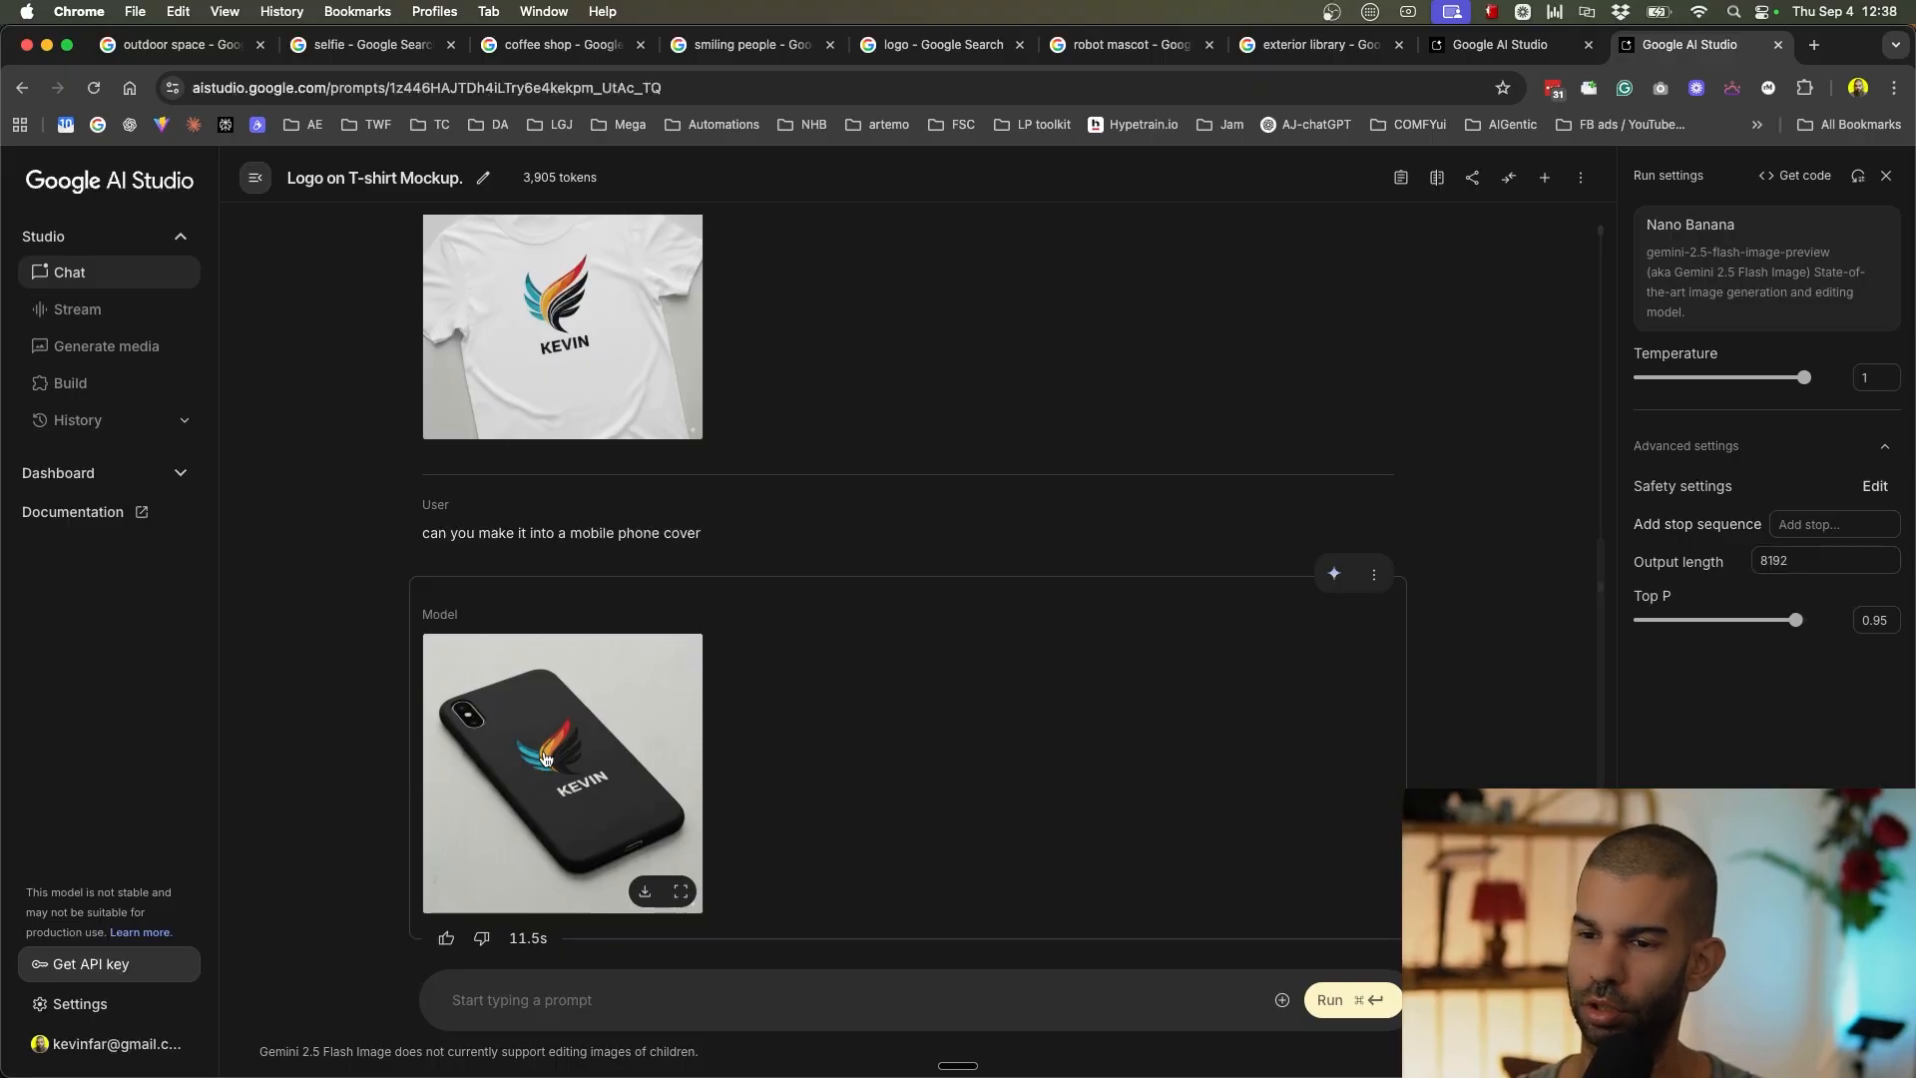
# Examine the generated phone cover enlarged, comparing its wing logo and lettering with the original logo and the T-shirt mockup.
pyautogui.click(546, 758)
pyautogui.scroll(-3, 792, 684)
pyautogui.scroll(2, 966, 531)
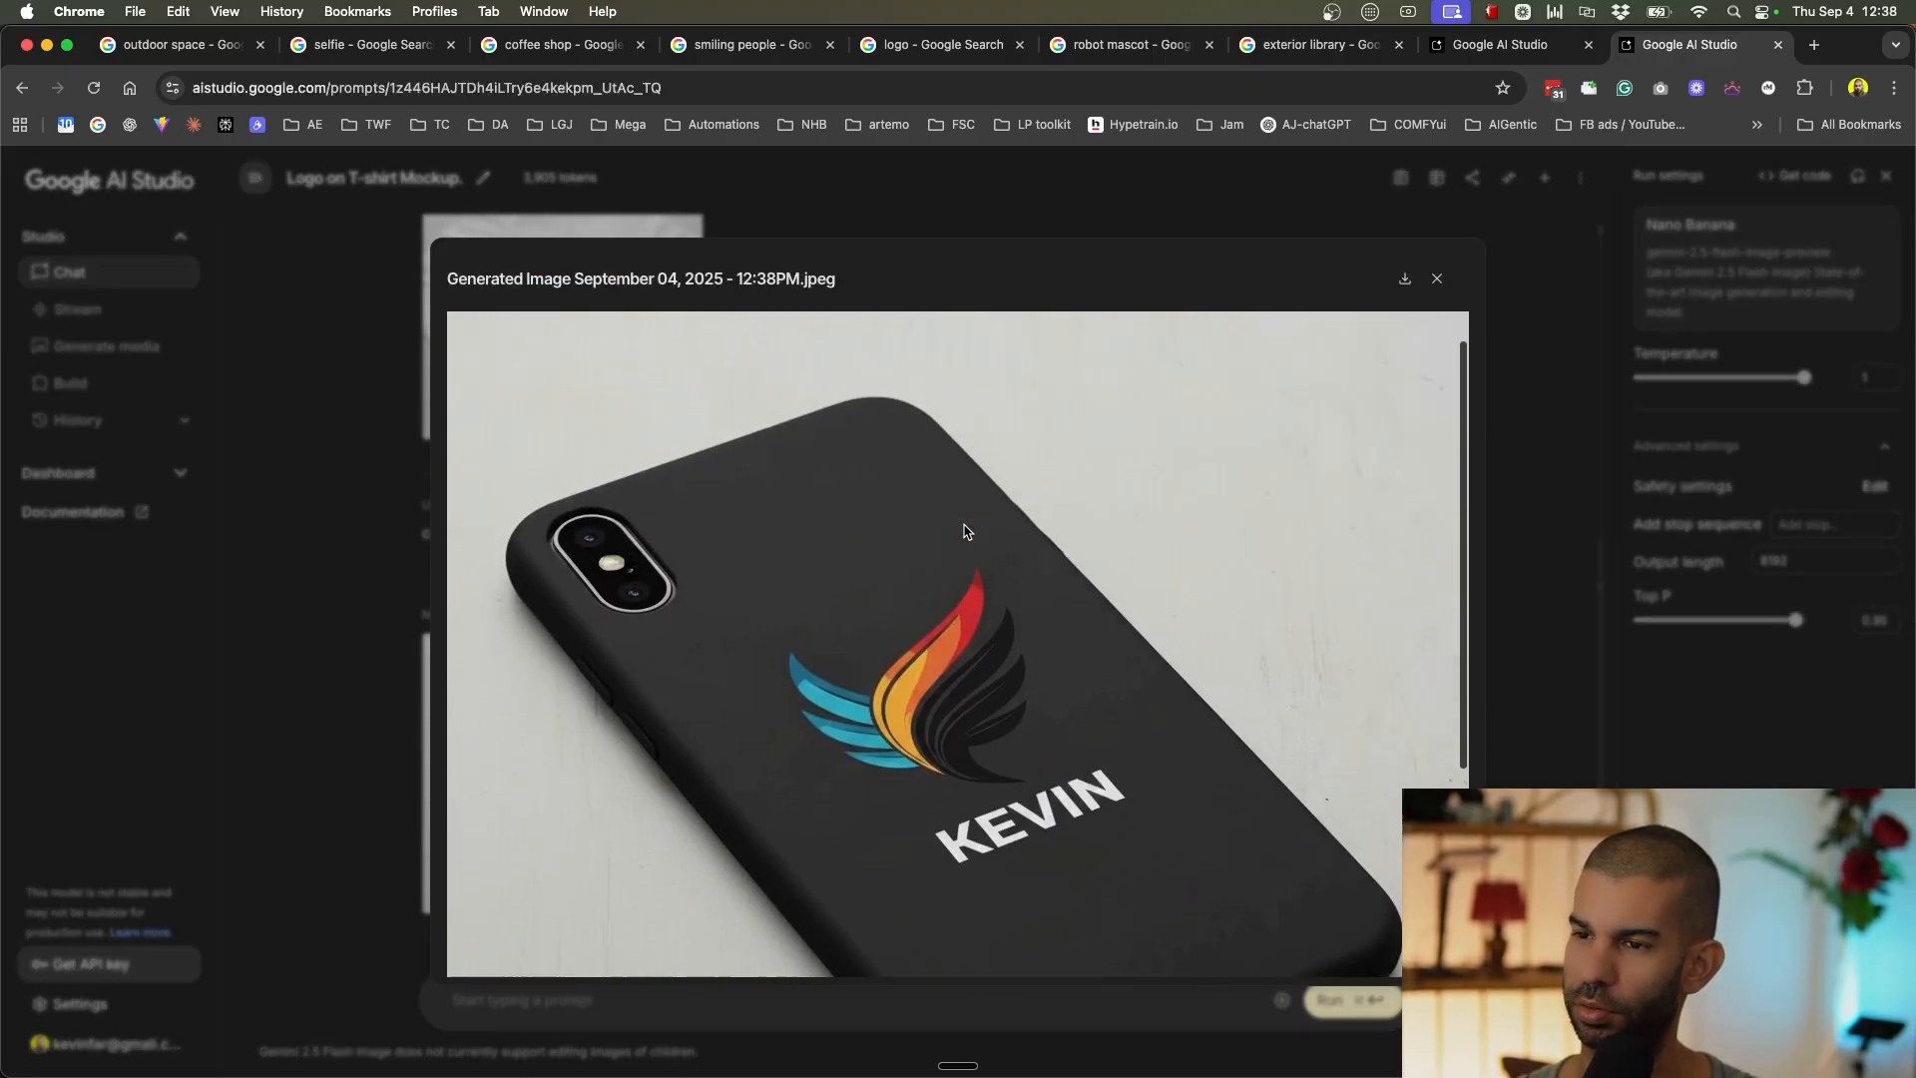
pyautogui.scroll(-2, 964, 531)
pyautogui.click(325, 601)
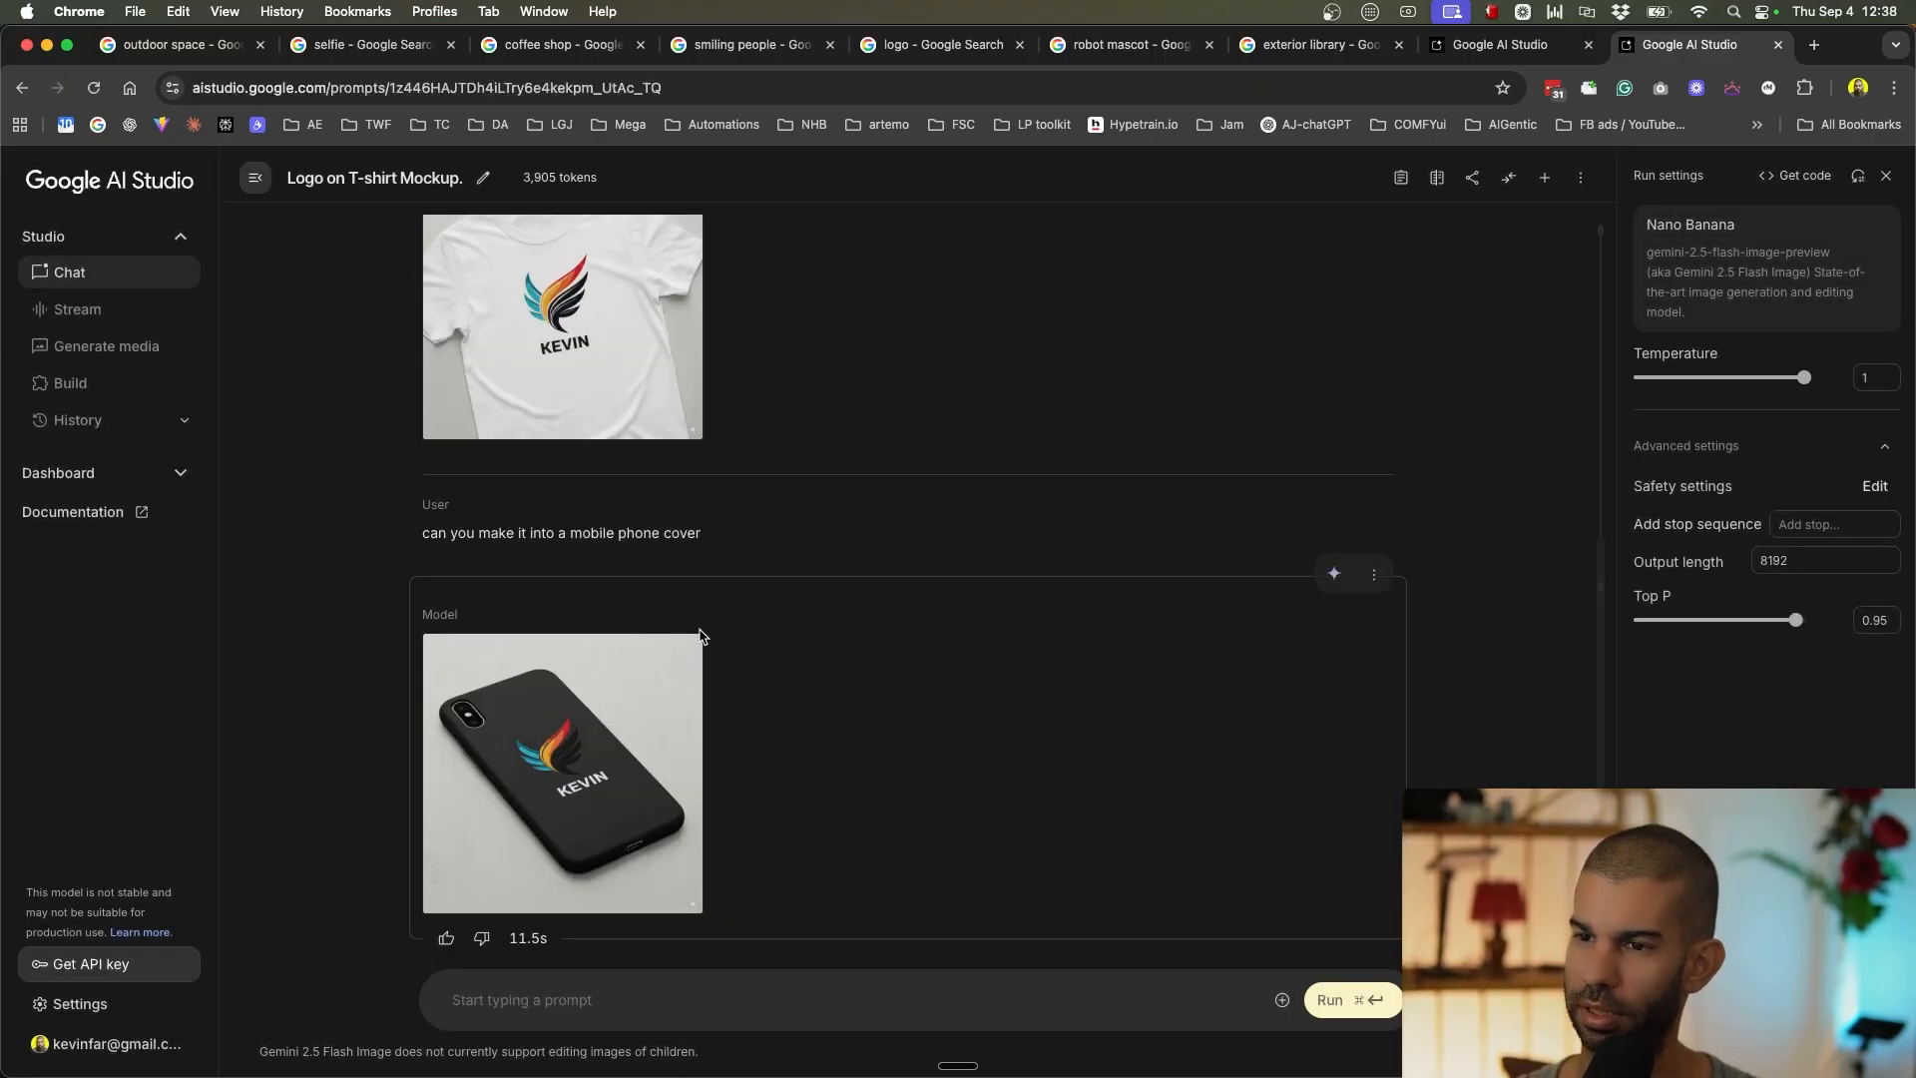
pyautogui.scroll(5, 571, 443)
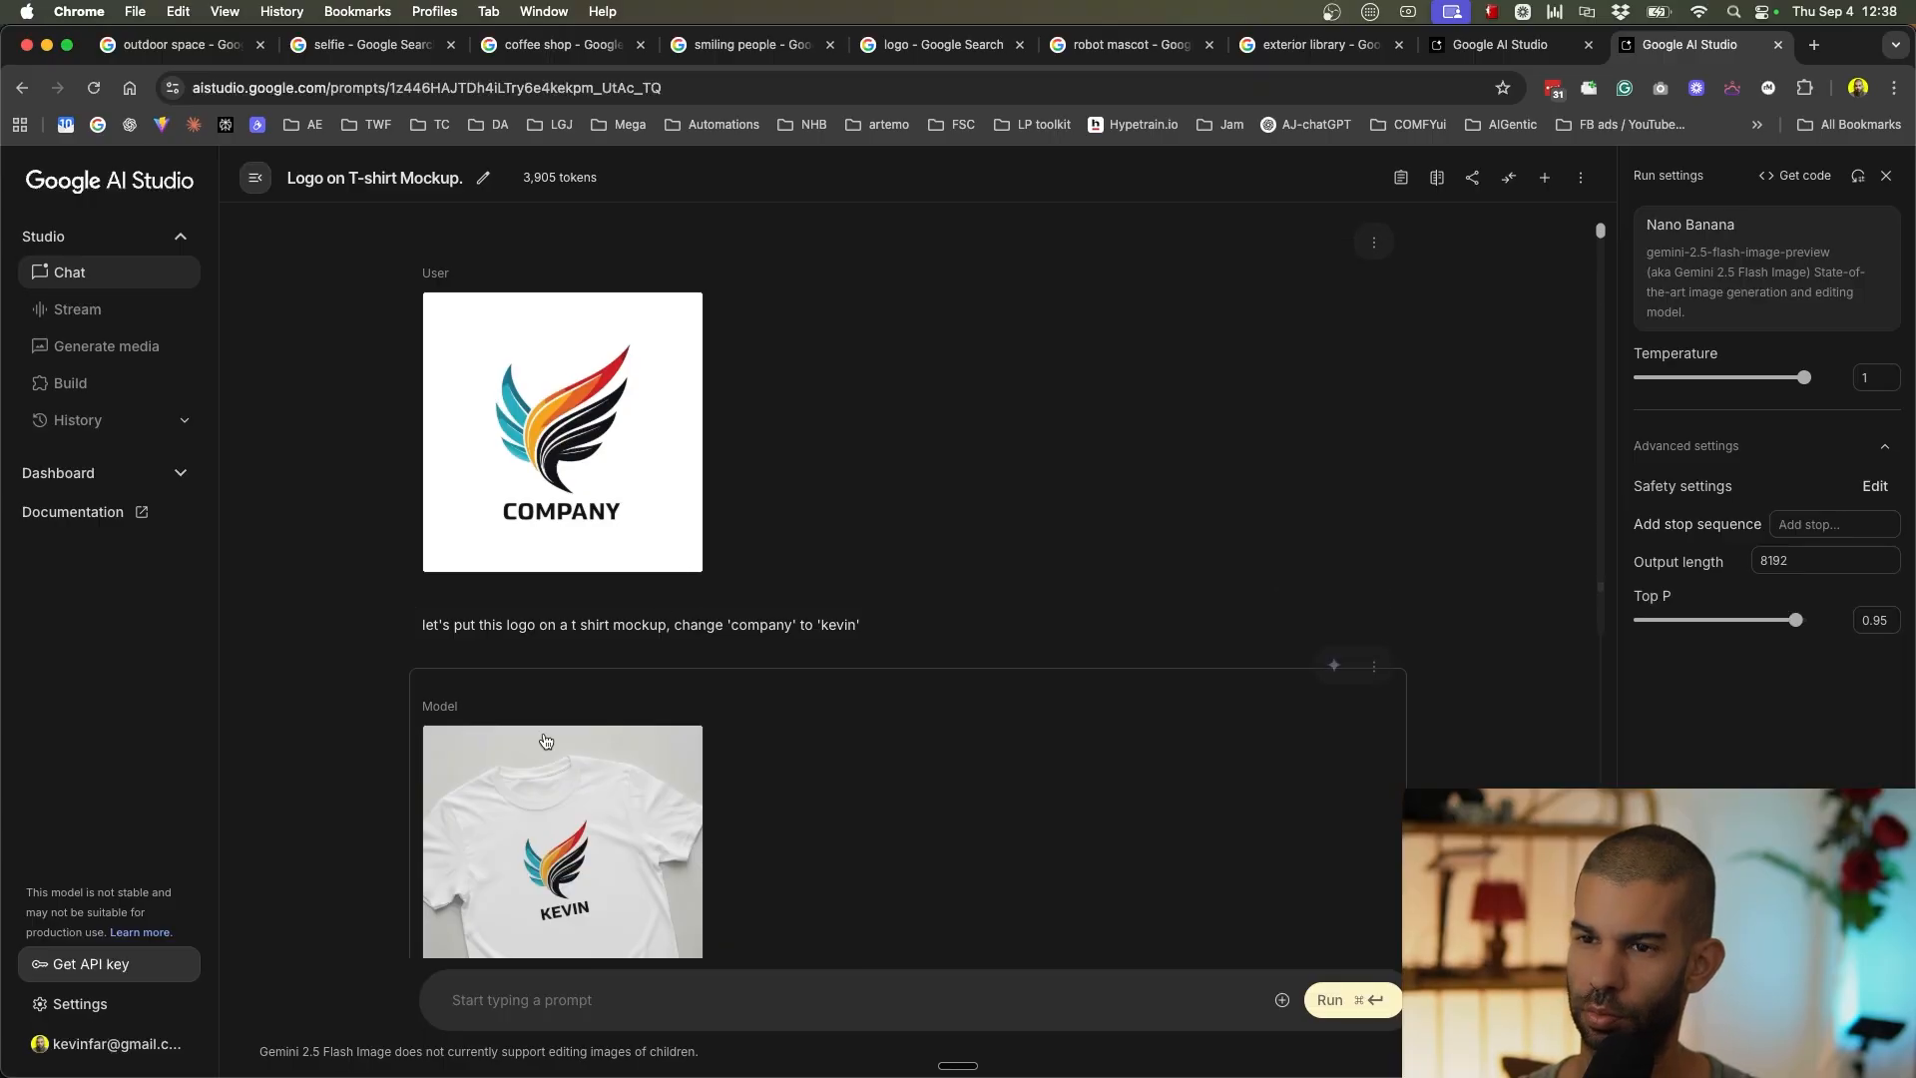
pyautogui.scroll(-5, 571, 443)
pyautogui.click(559, 768)
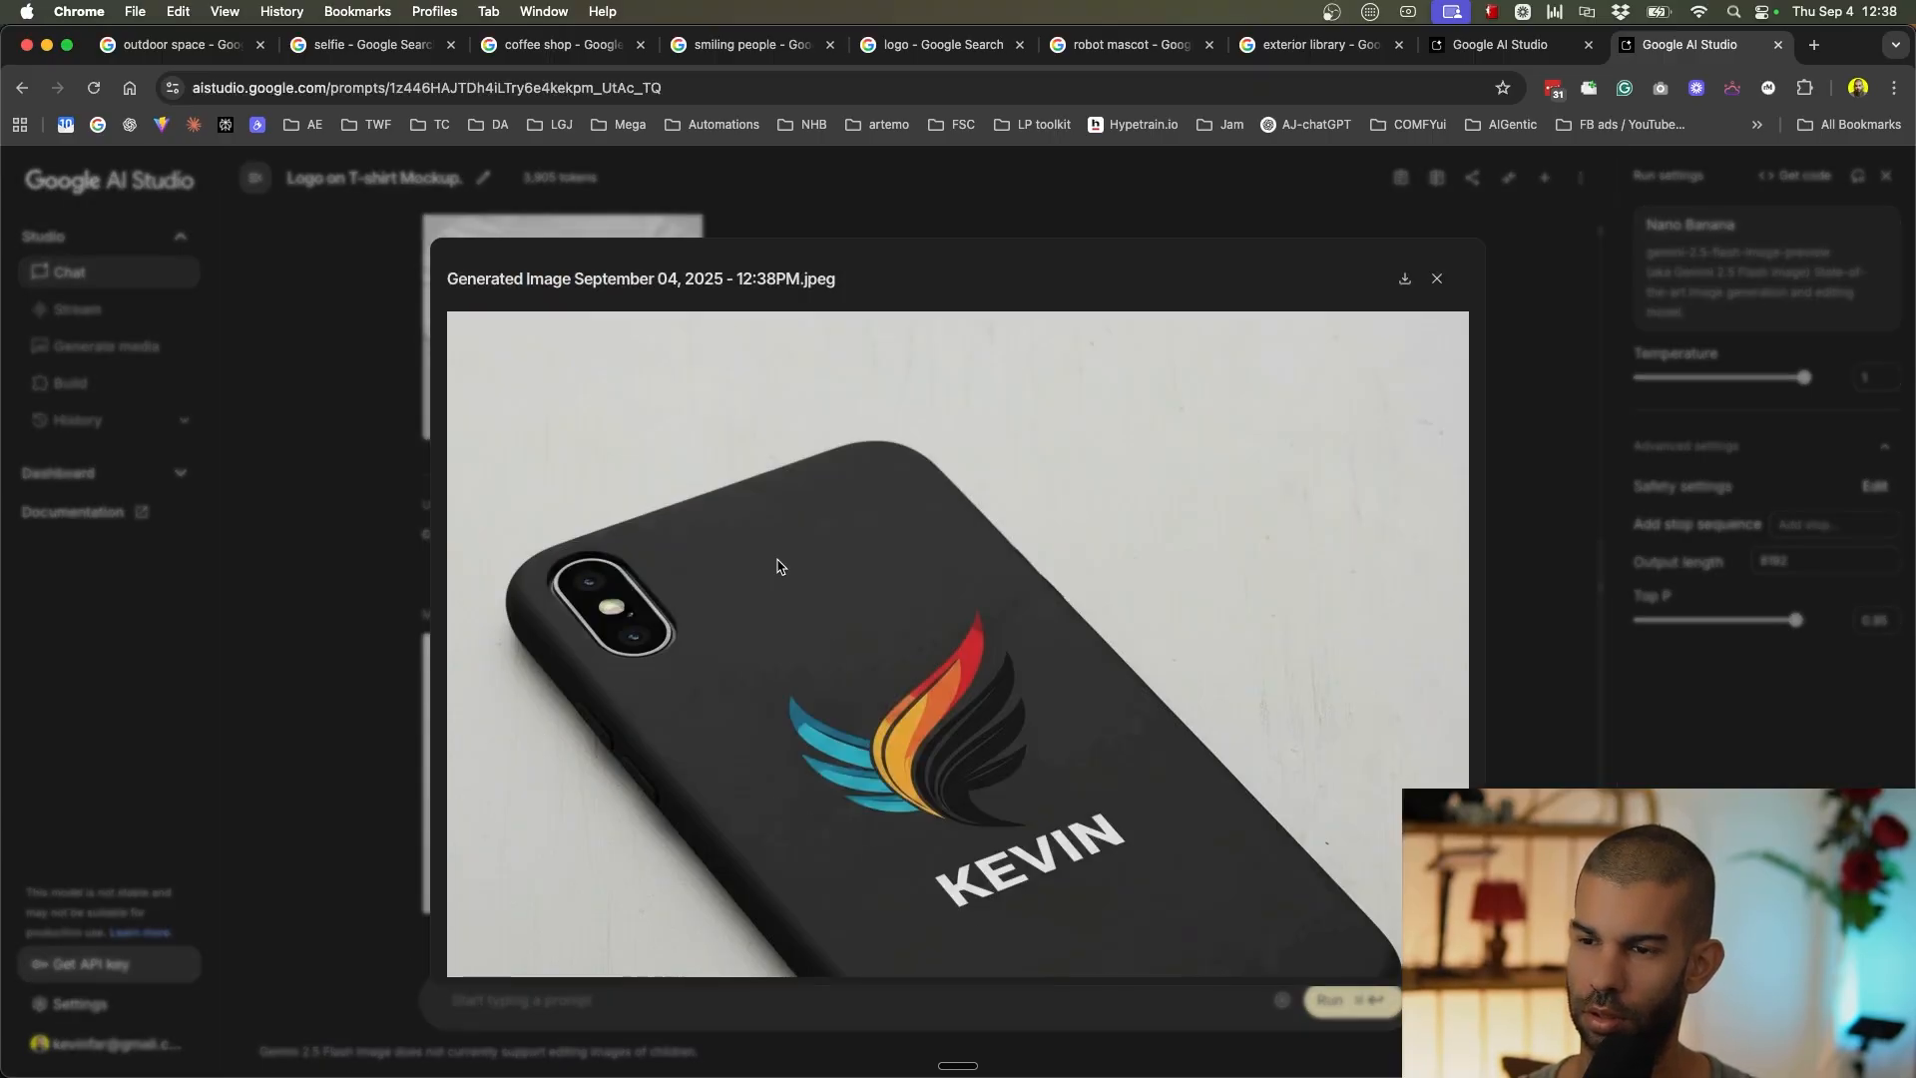
pyautogui.scroll(-2, 780, 566)
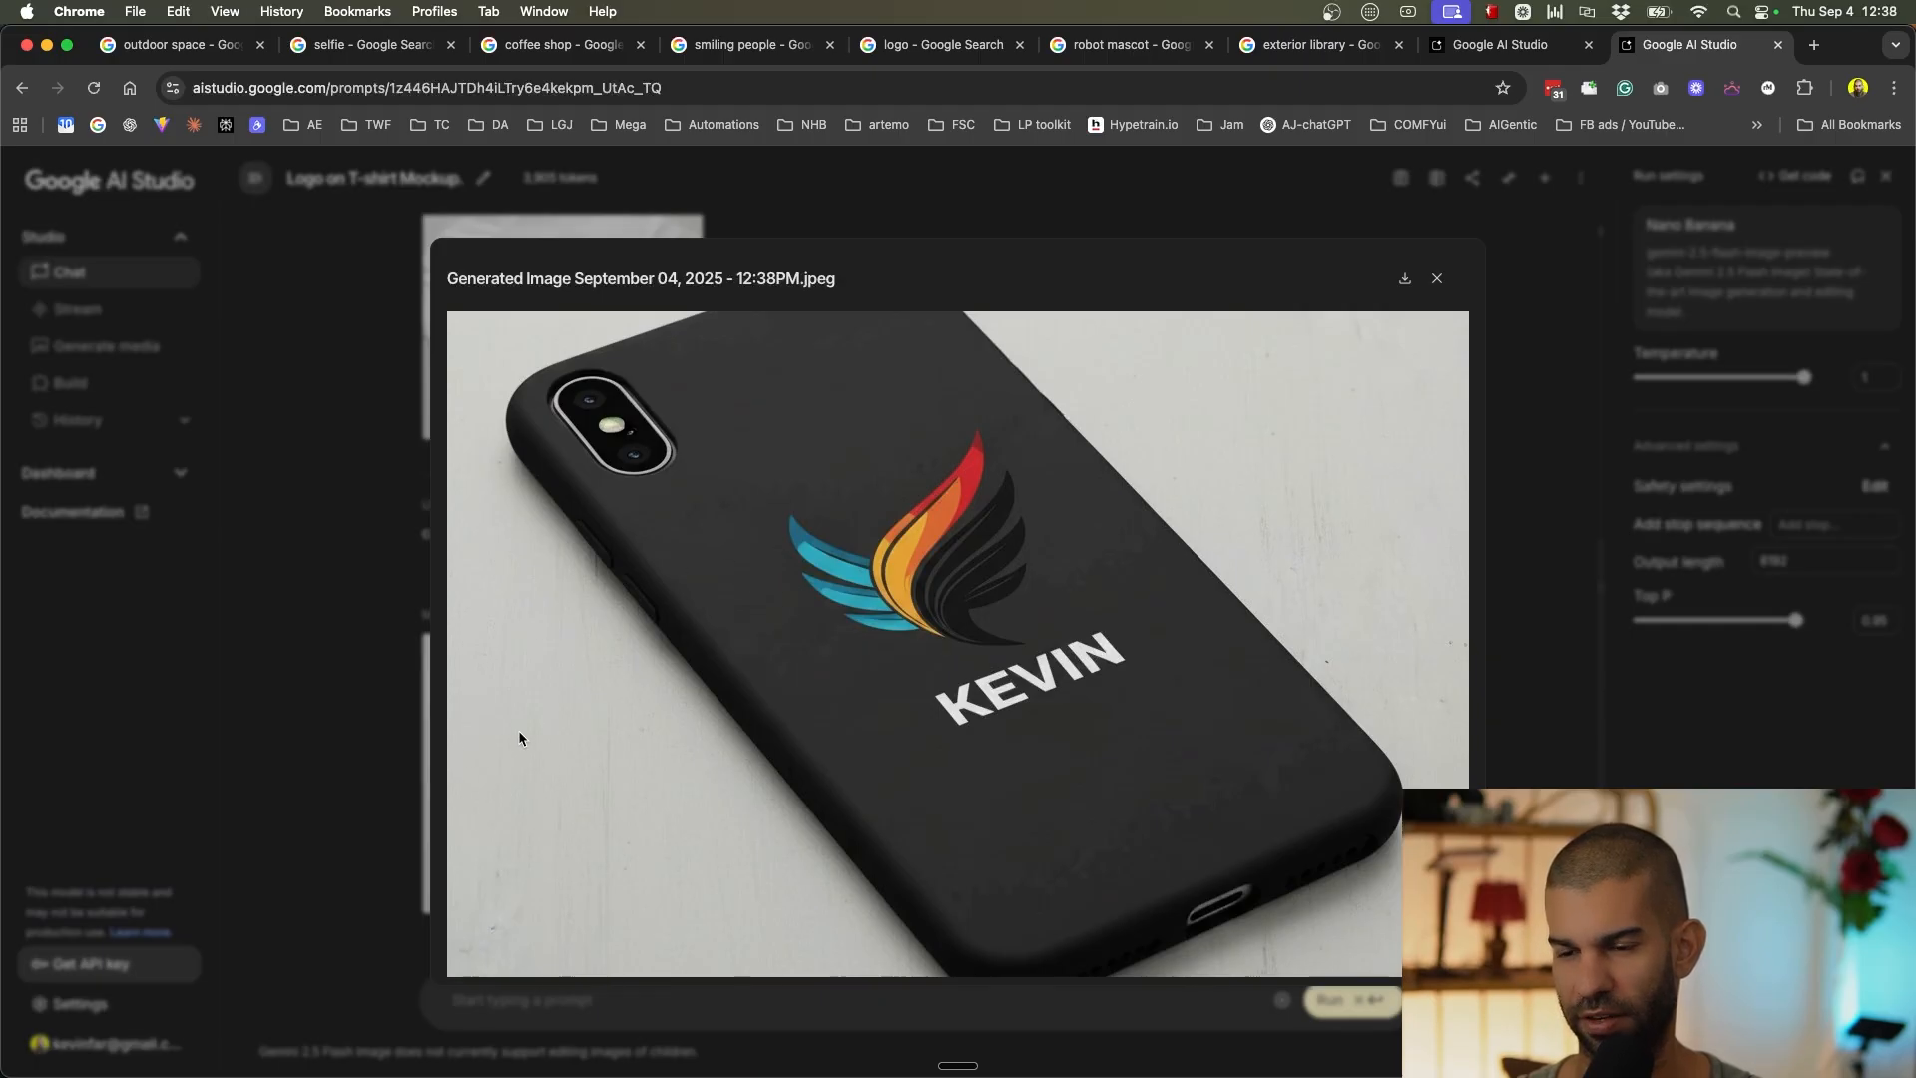
pyautogui.click(221, 729)
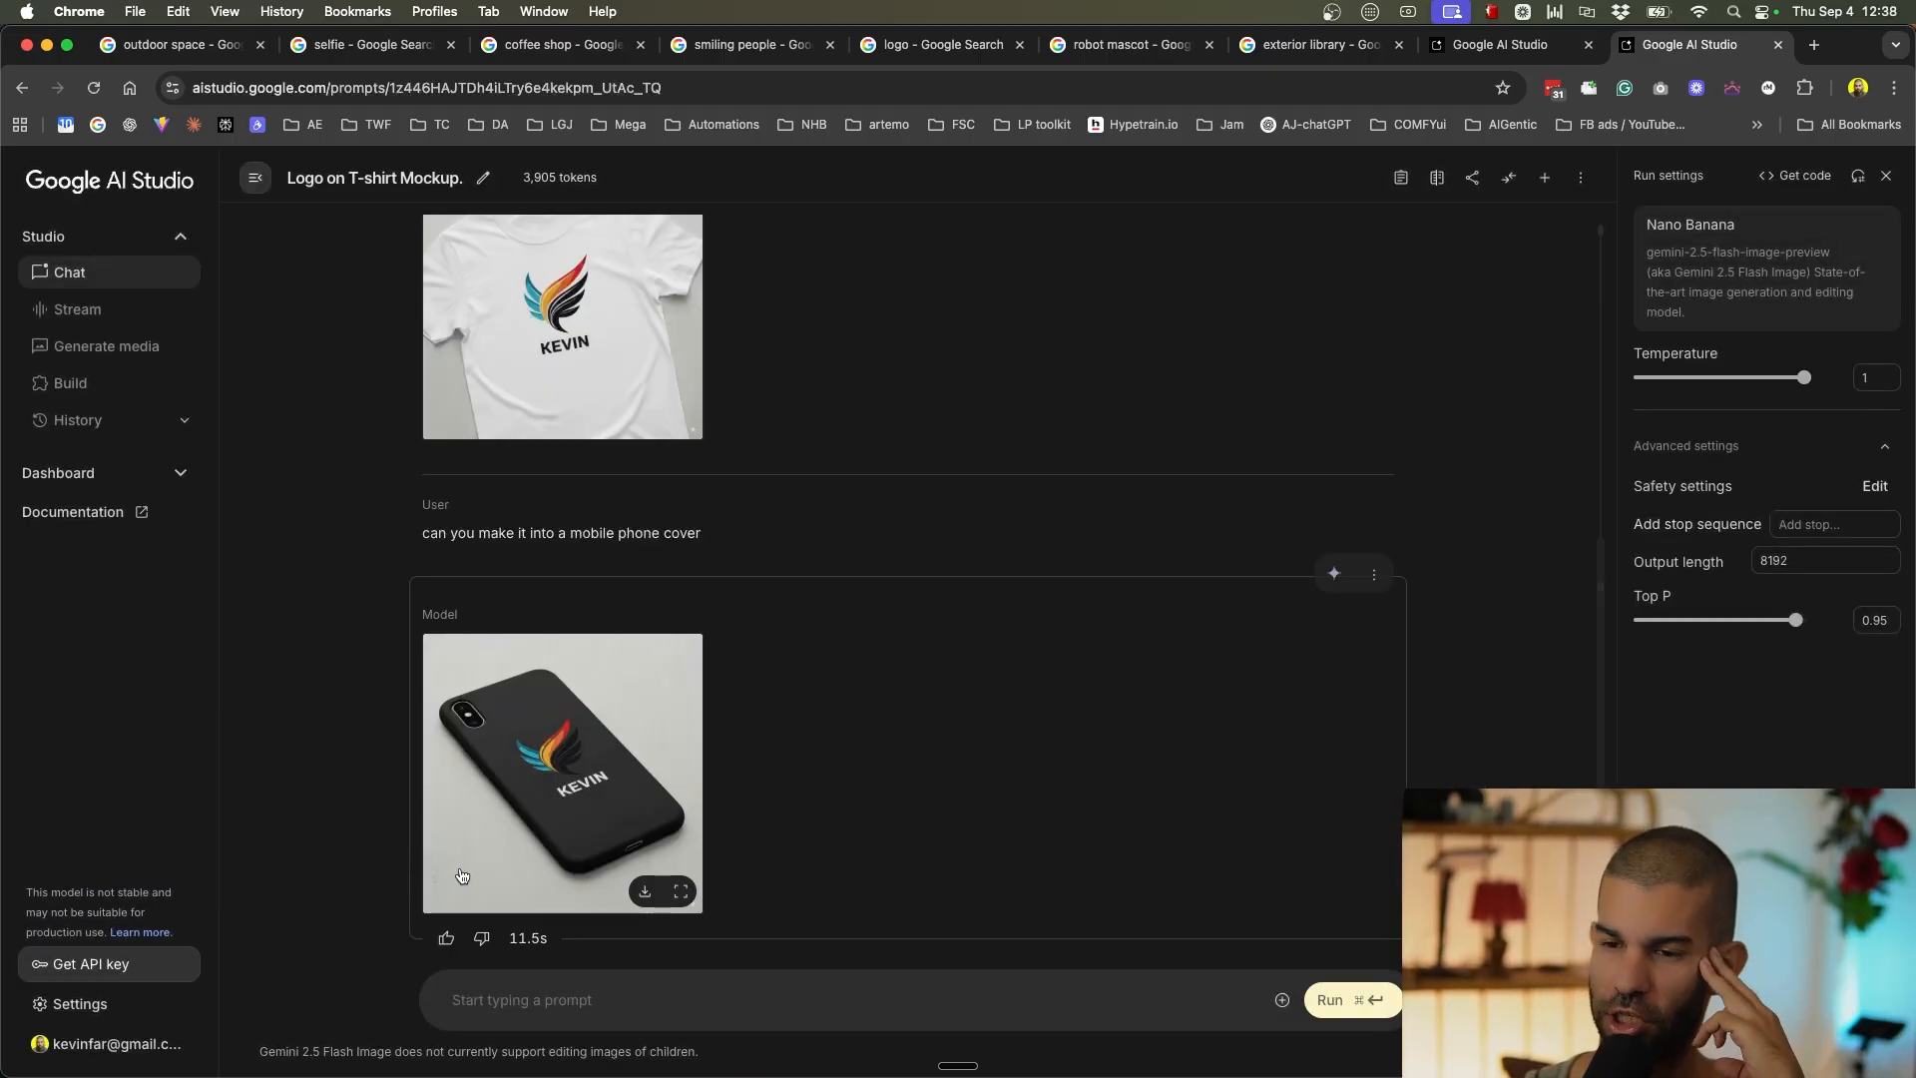
# Run a prompt to change the image background to black, the mobile cover to white and the name to red, keeping the logo as is.
pyautogui.click(560, 998)
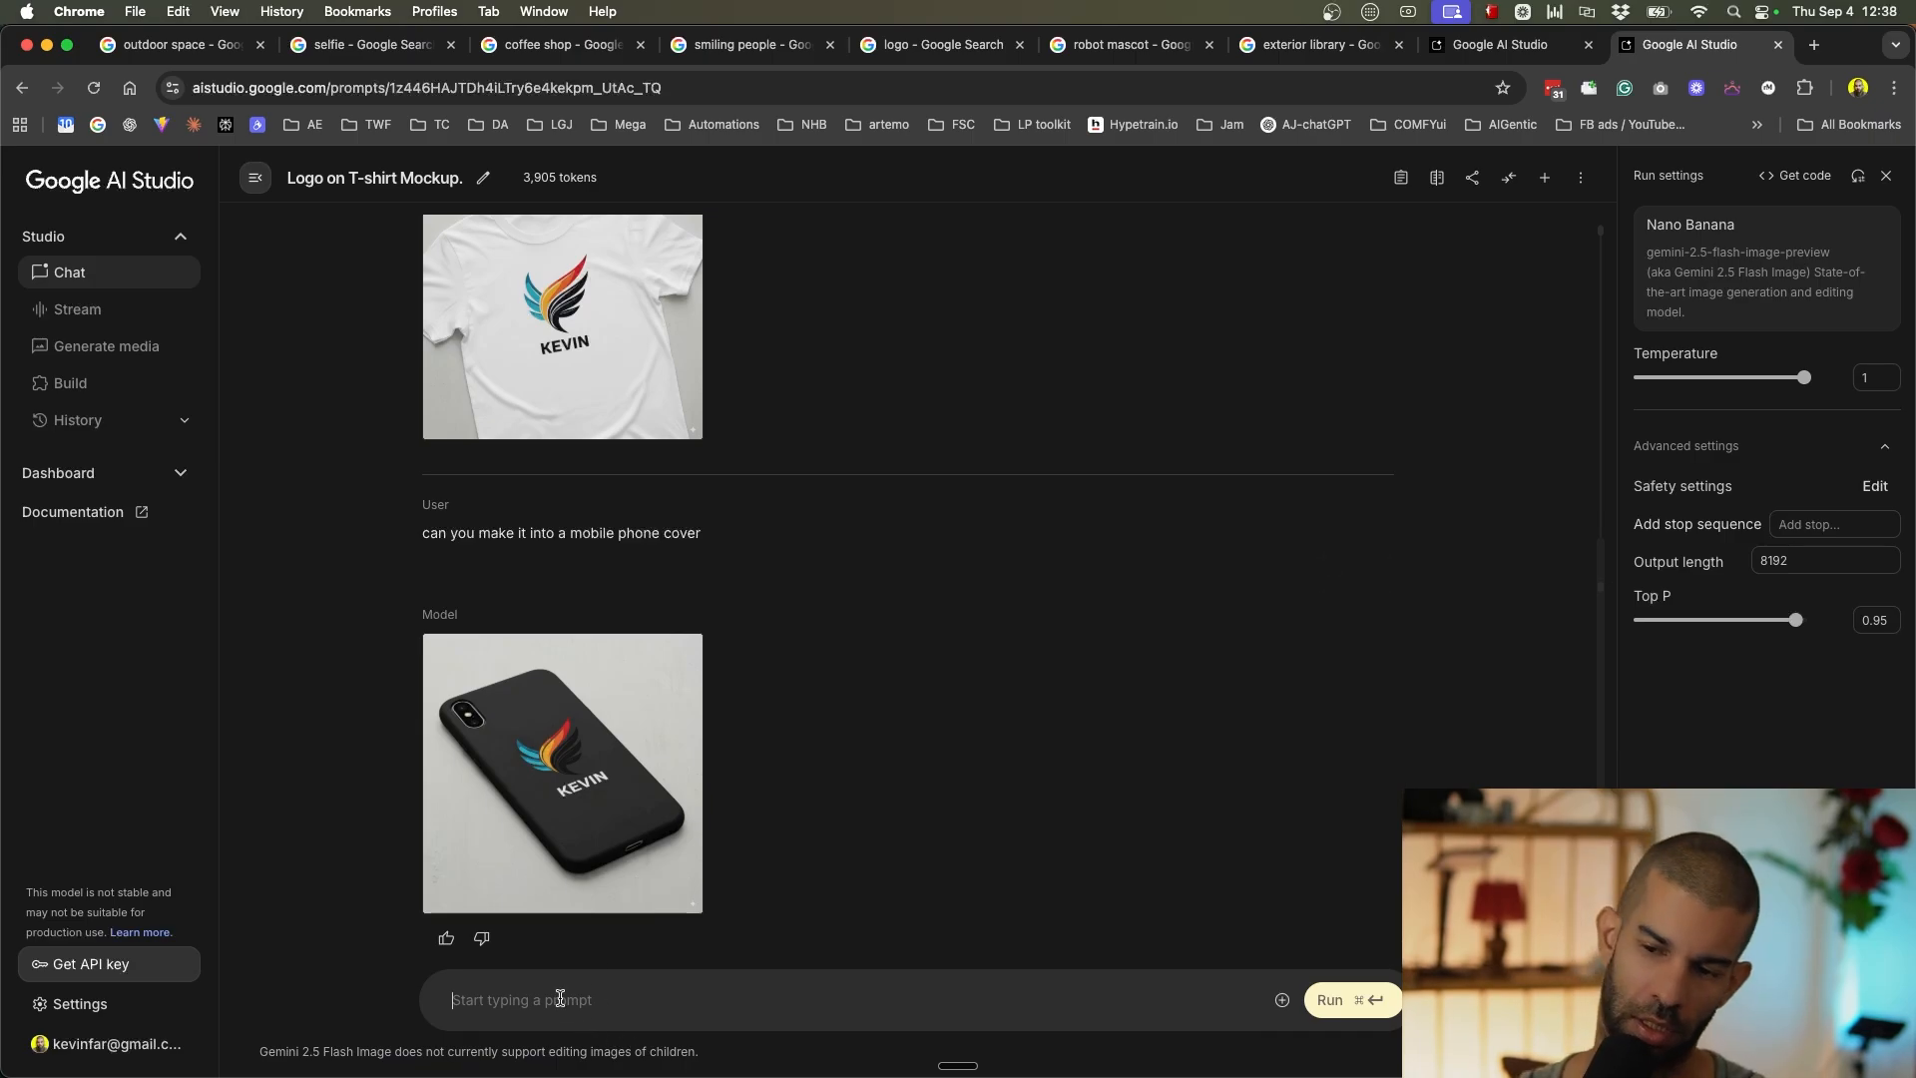
pyautogui.write('change the background')
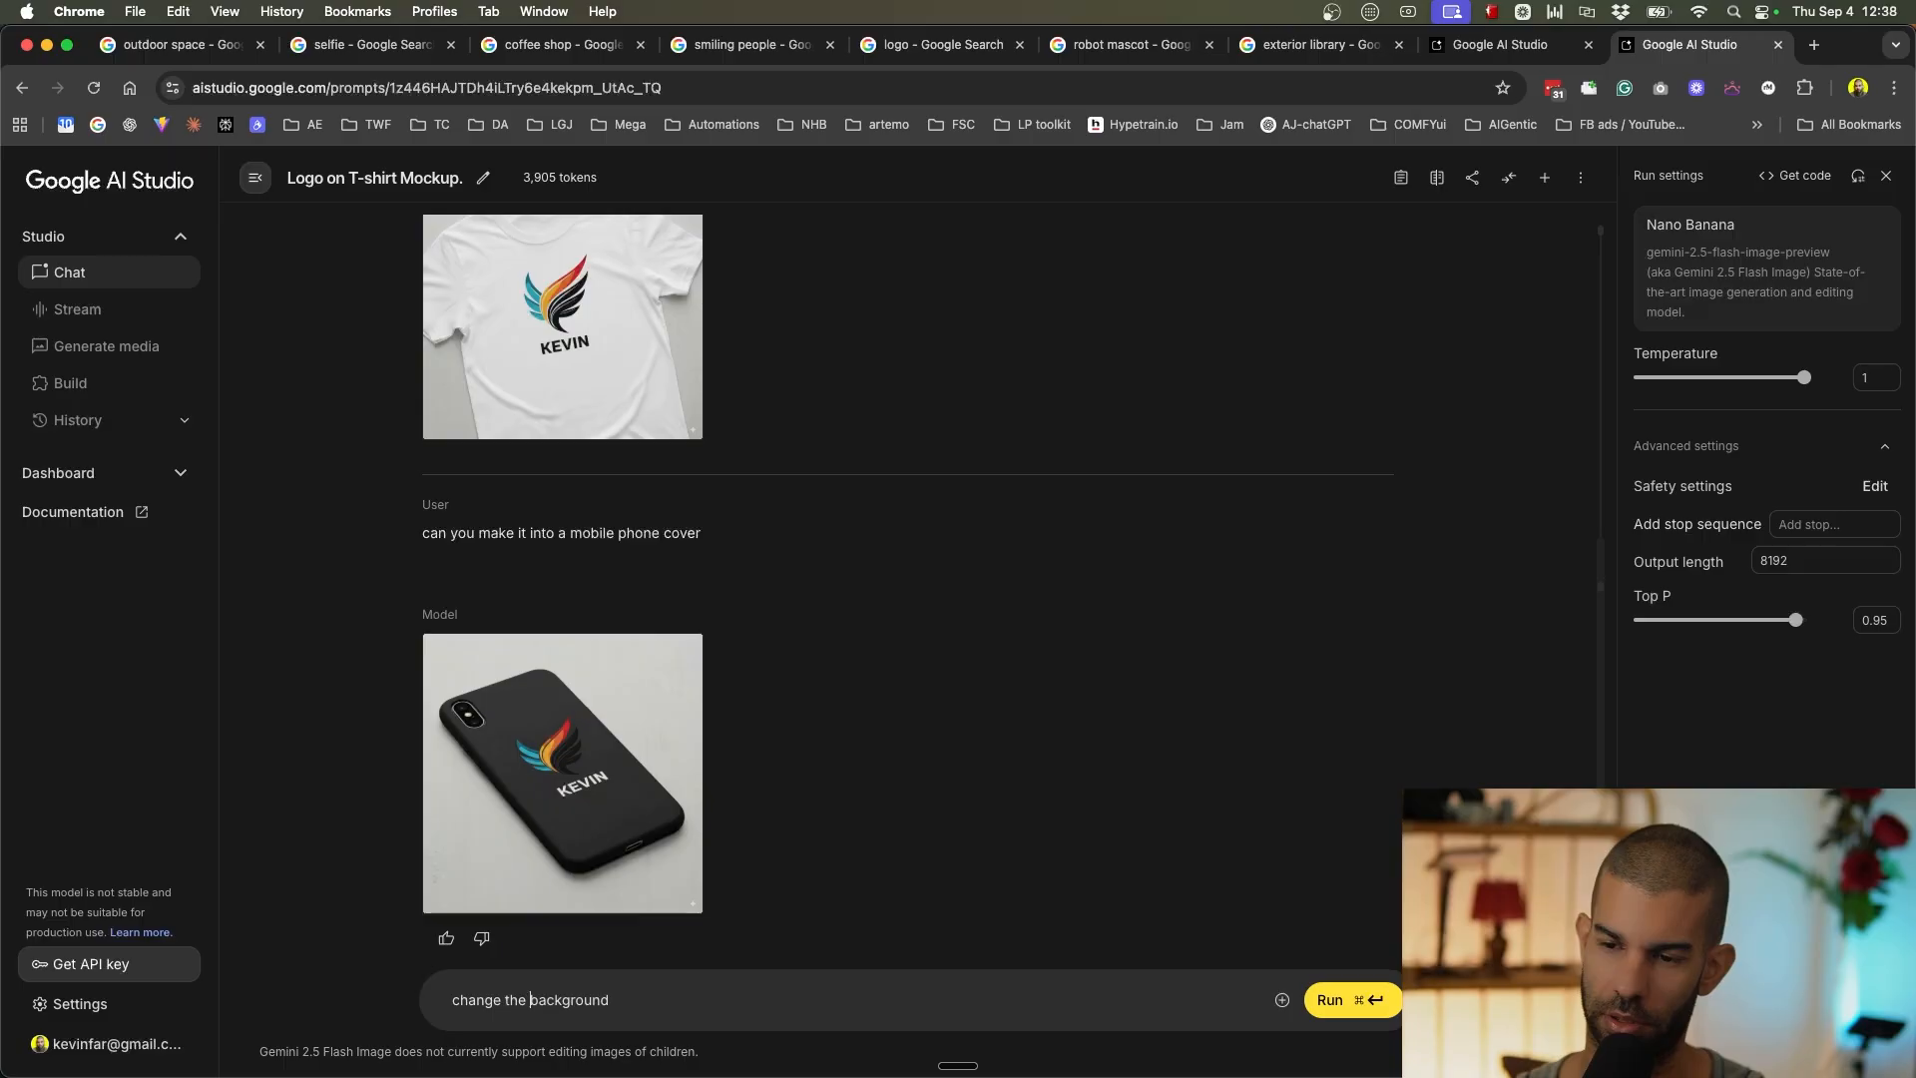
pyautogui.click(530, 999)
pyautogui.write('image')
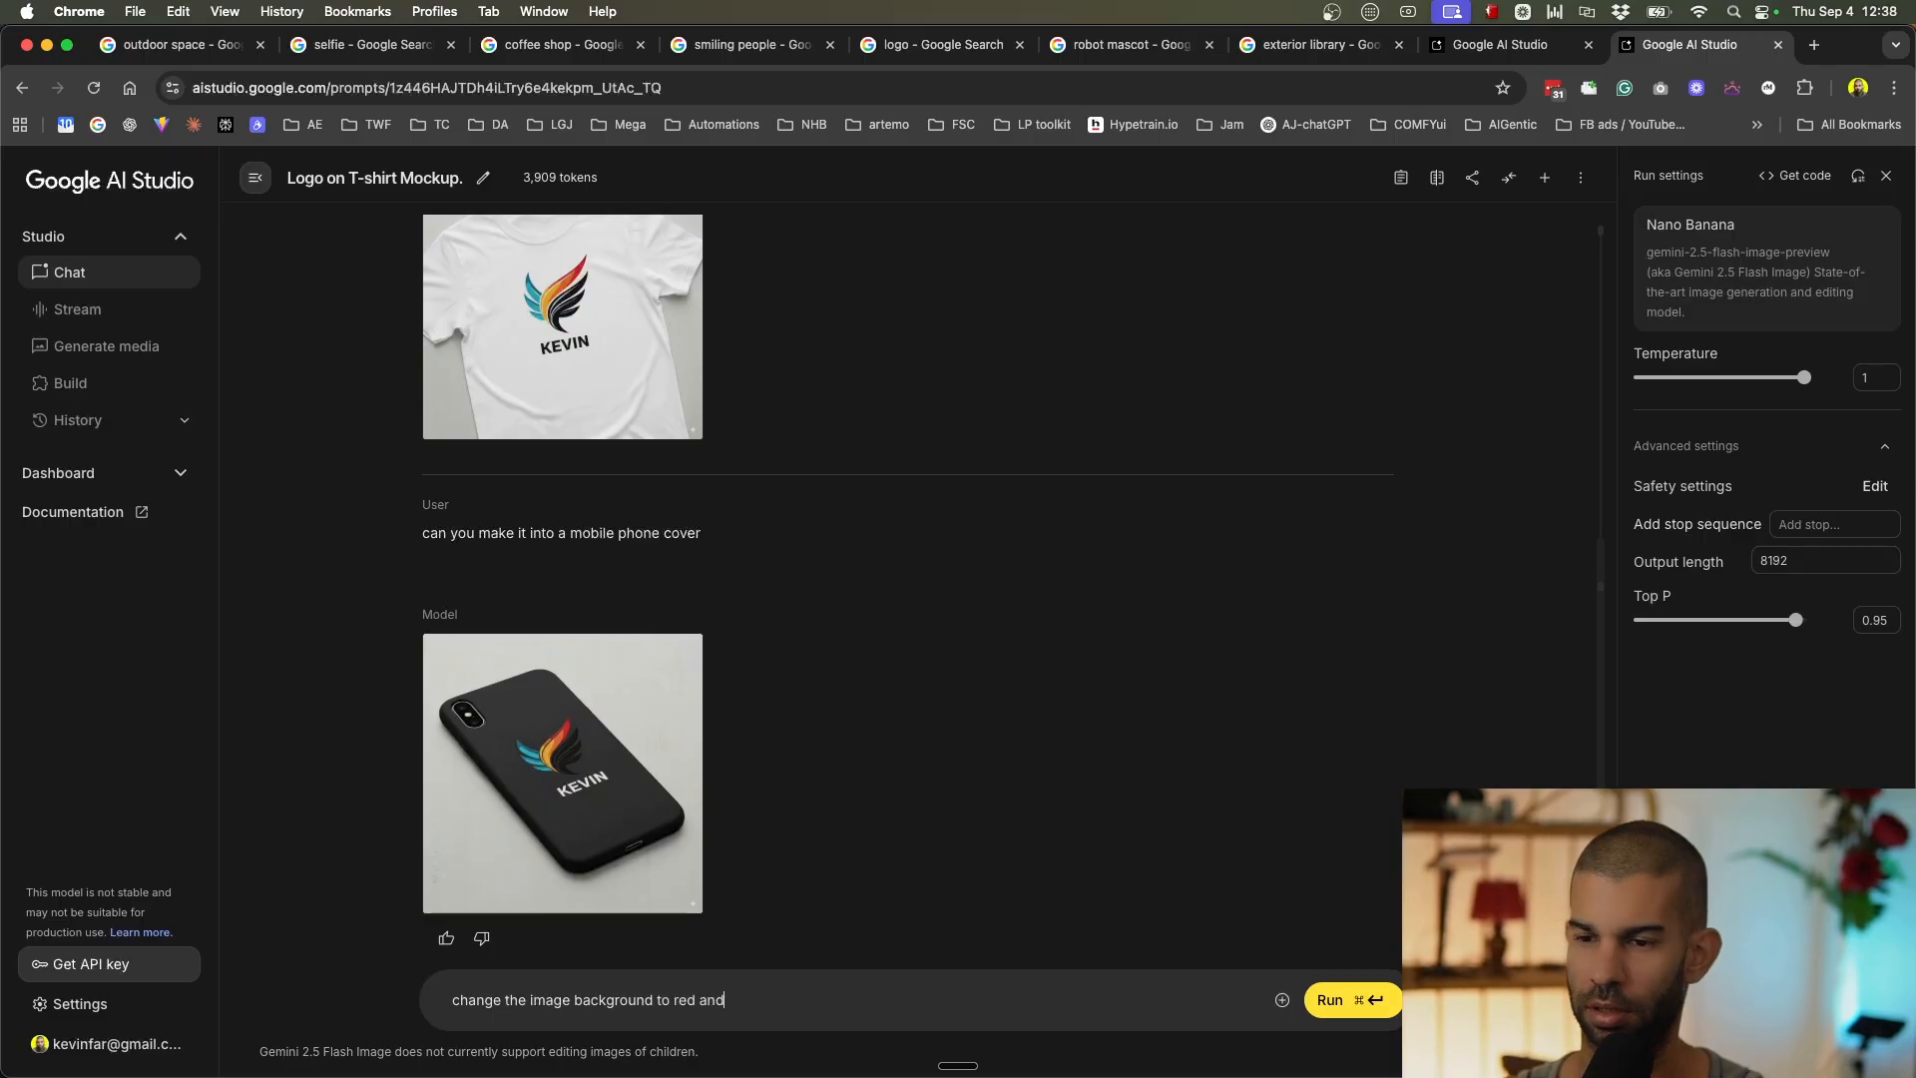
pyautogui.click(698, 1001)
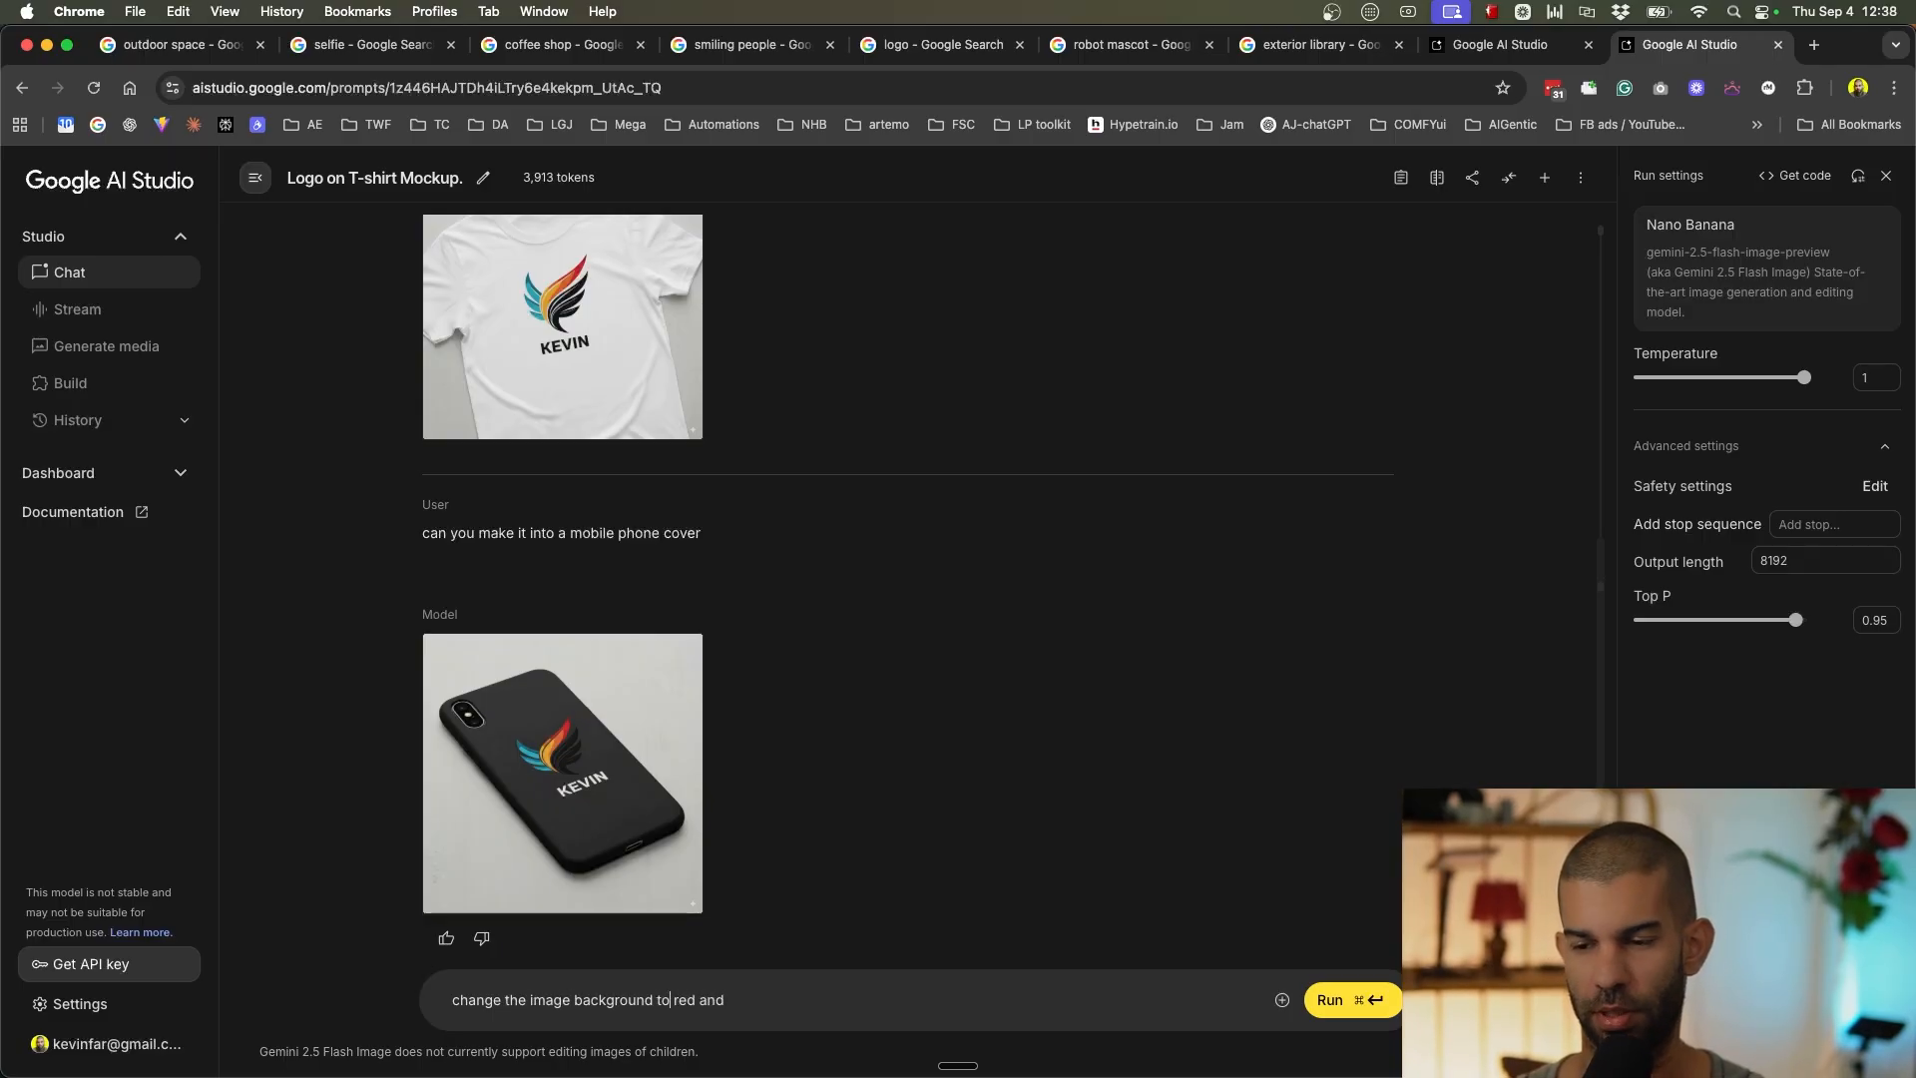
pyautogui.press('shift+super+Right')
pyautogui.write('black, the mobile cover to white,')
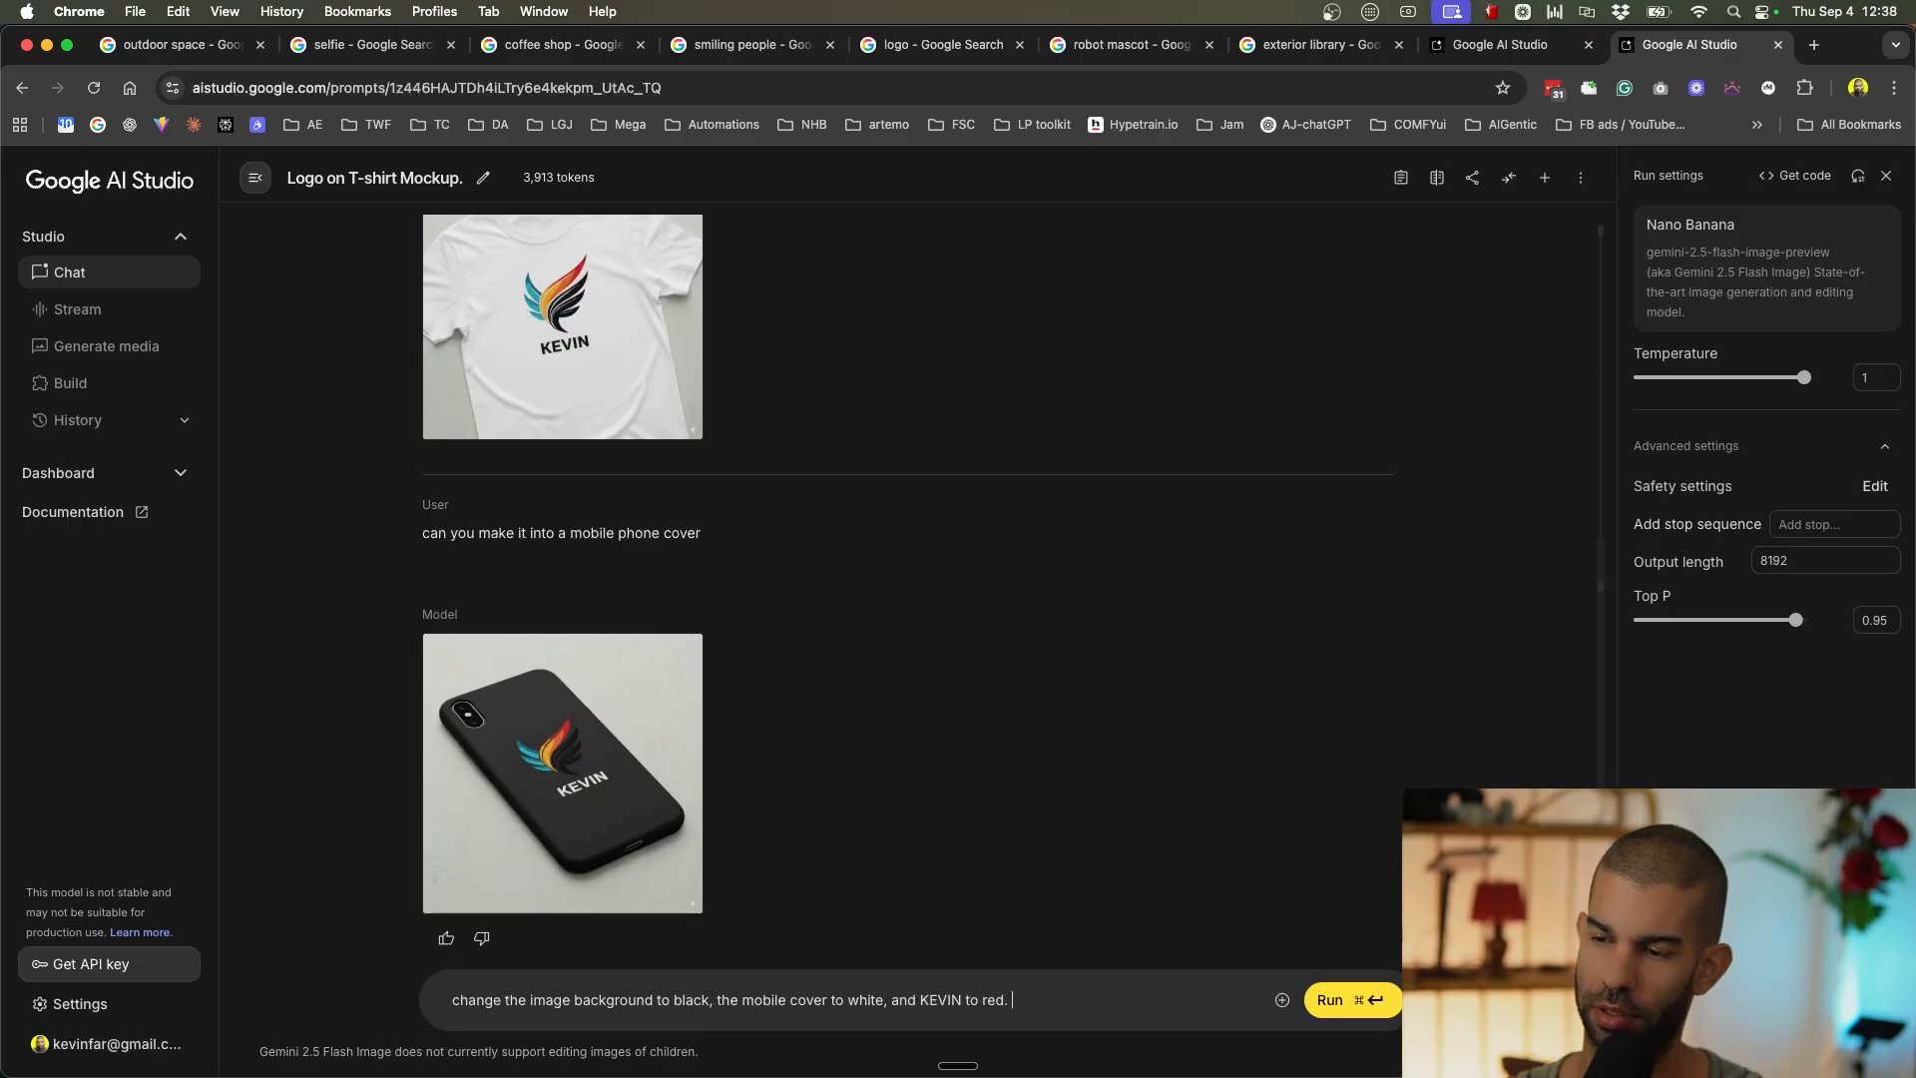
pyautogui.write('s is')
pyautogui.press('super+Return')
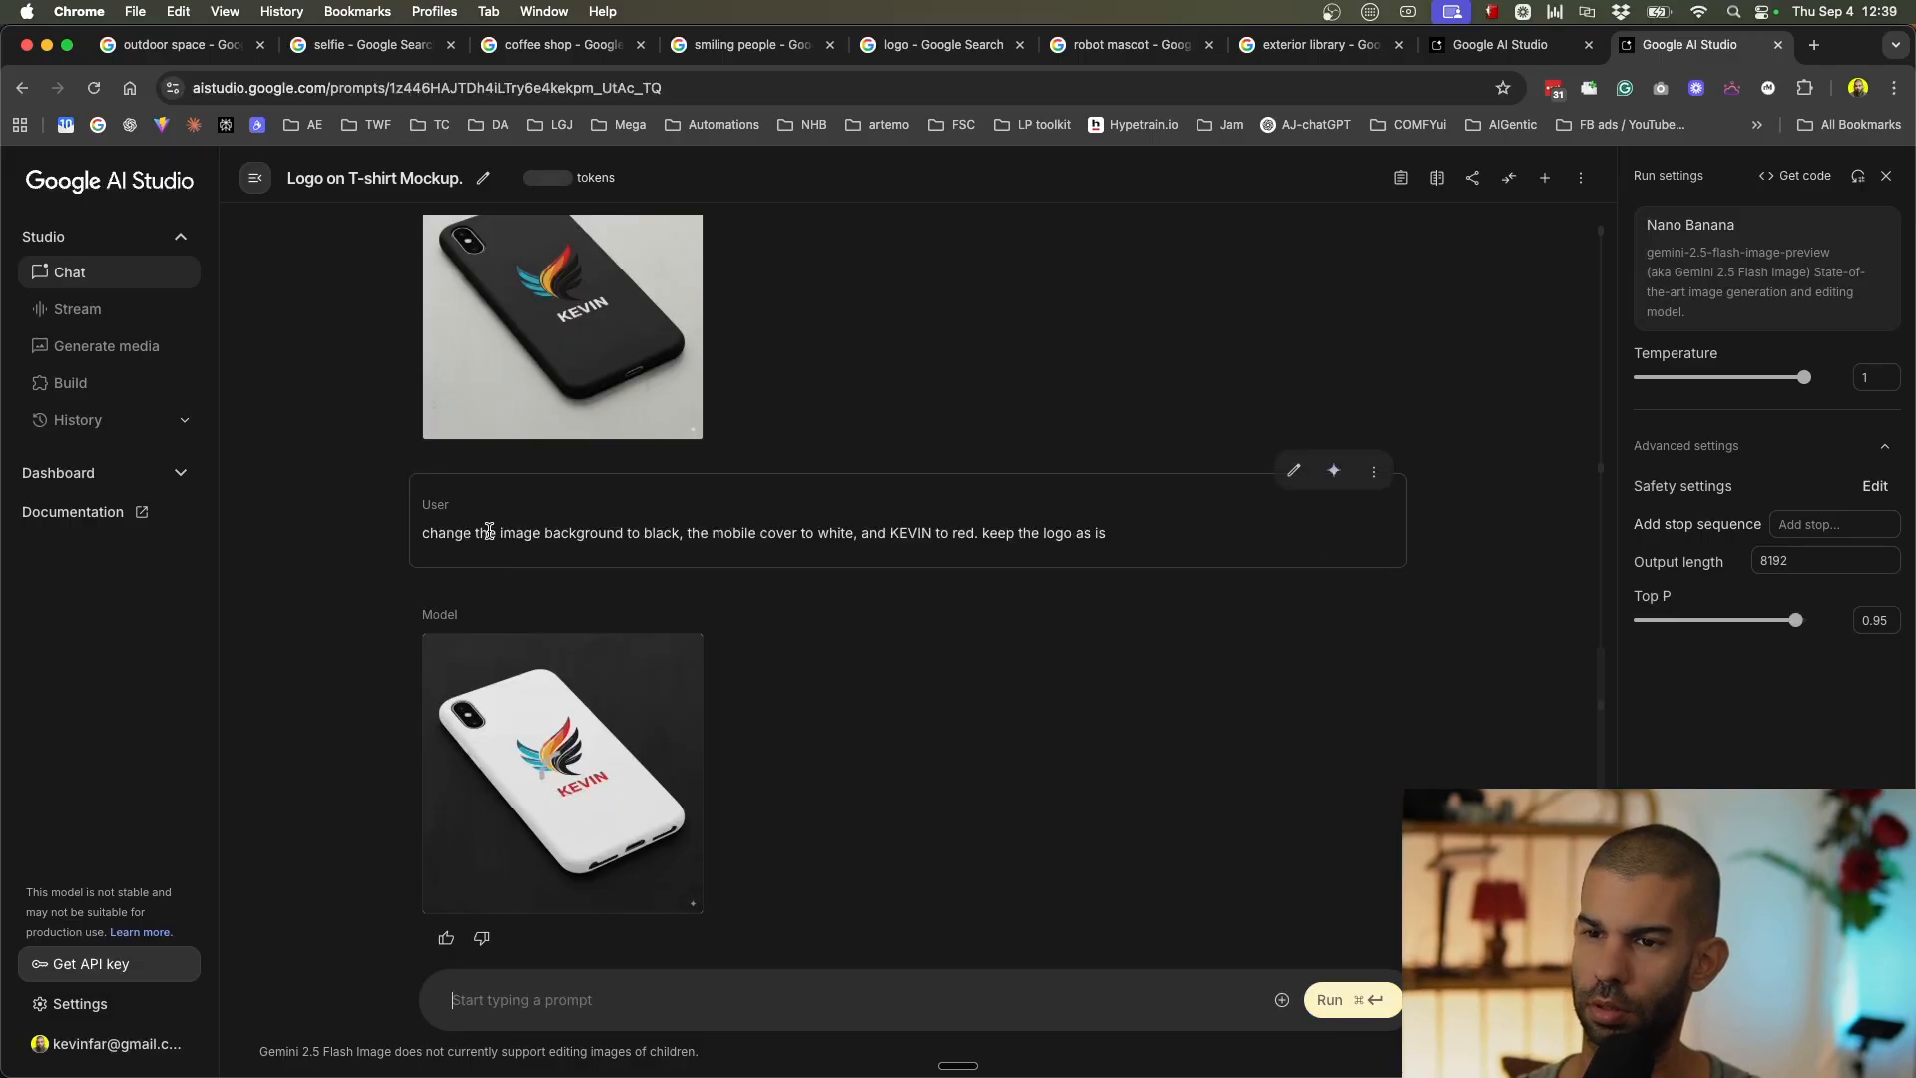
# Check the recoloured phone cover enlarged against the colour changes requested in the prompt, and close the preview.
pyautogui.moveTo(489, 531); pyautogui.dragTo(865, 529)
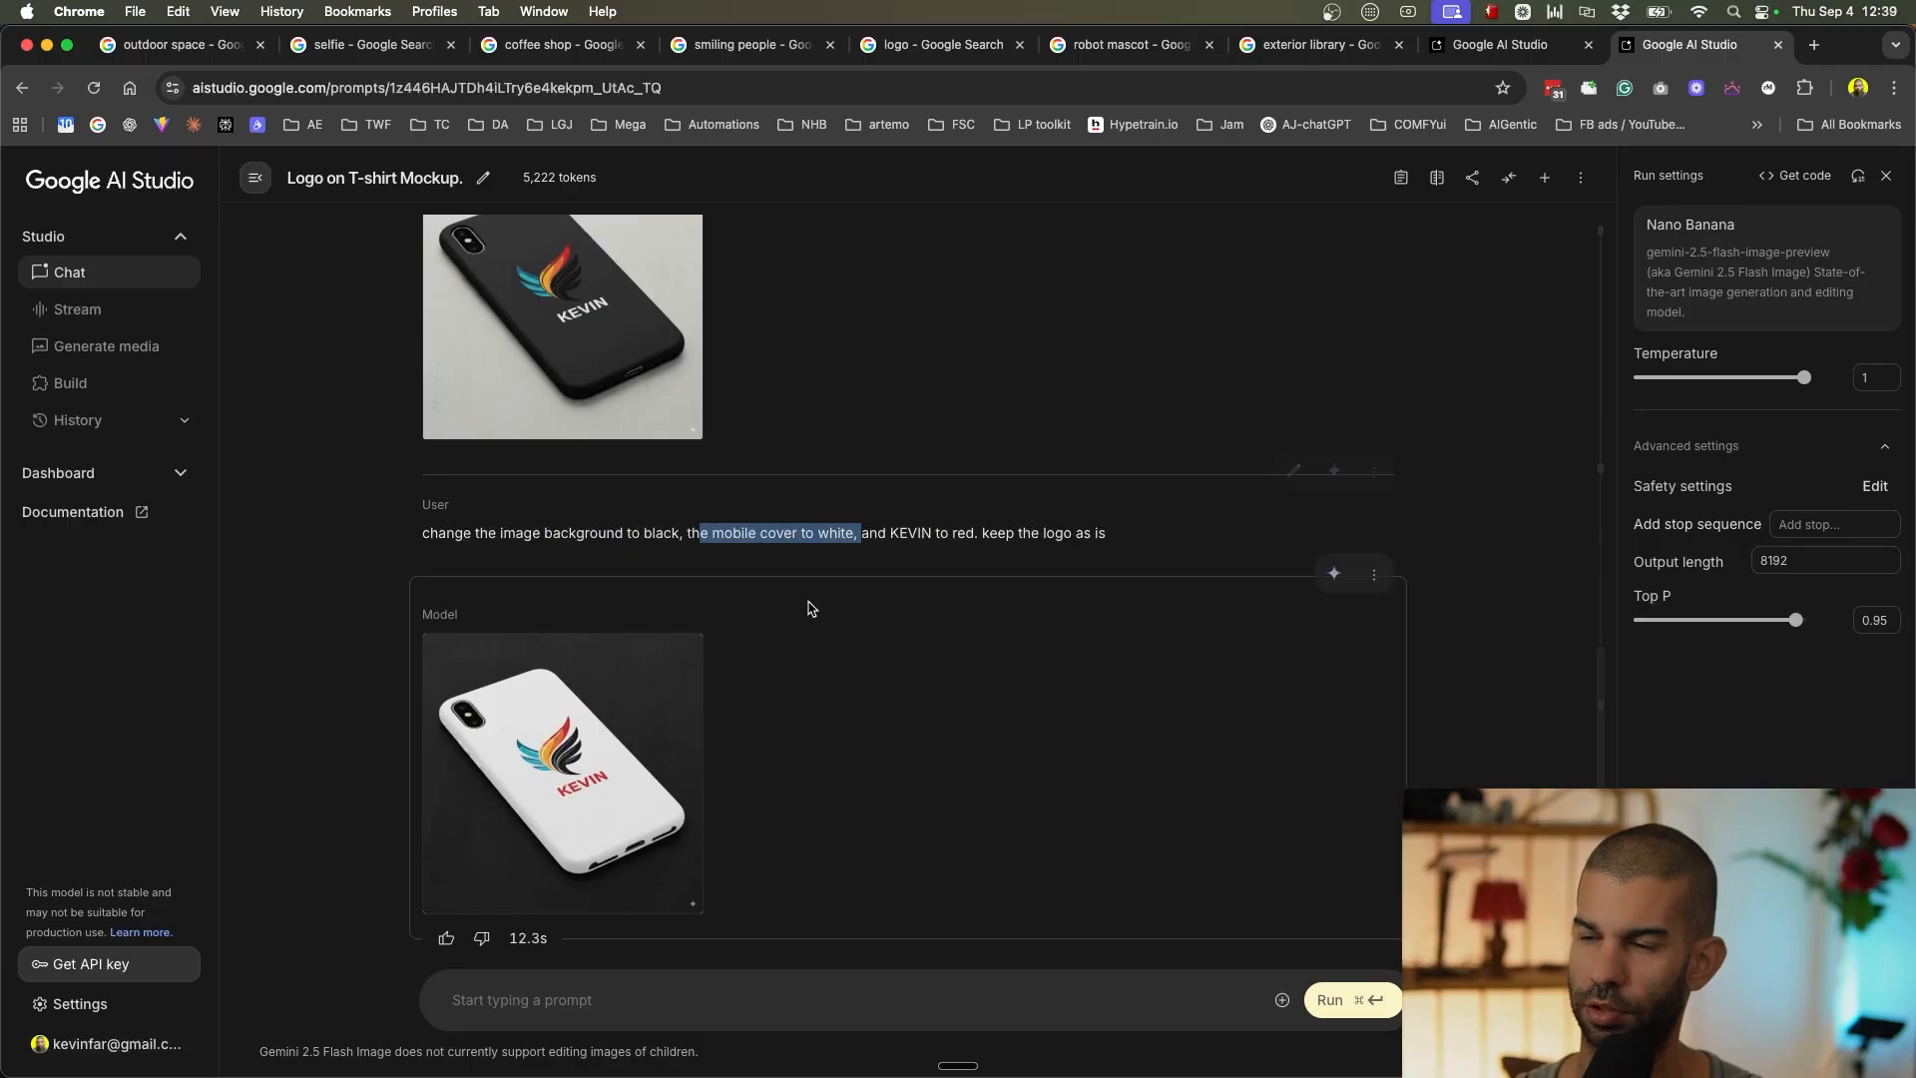
pyautogui.click(545, 752)
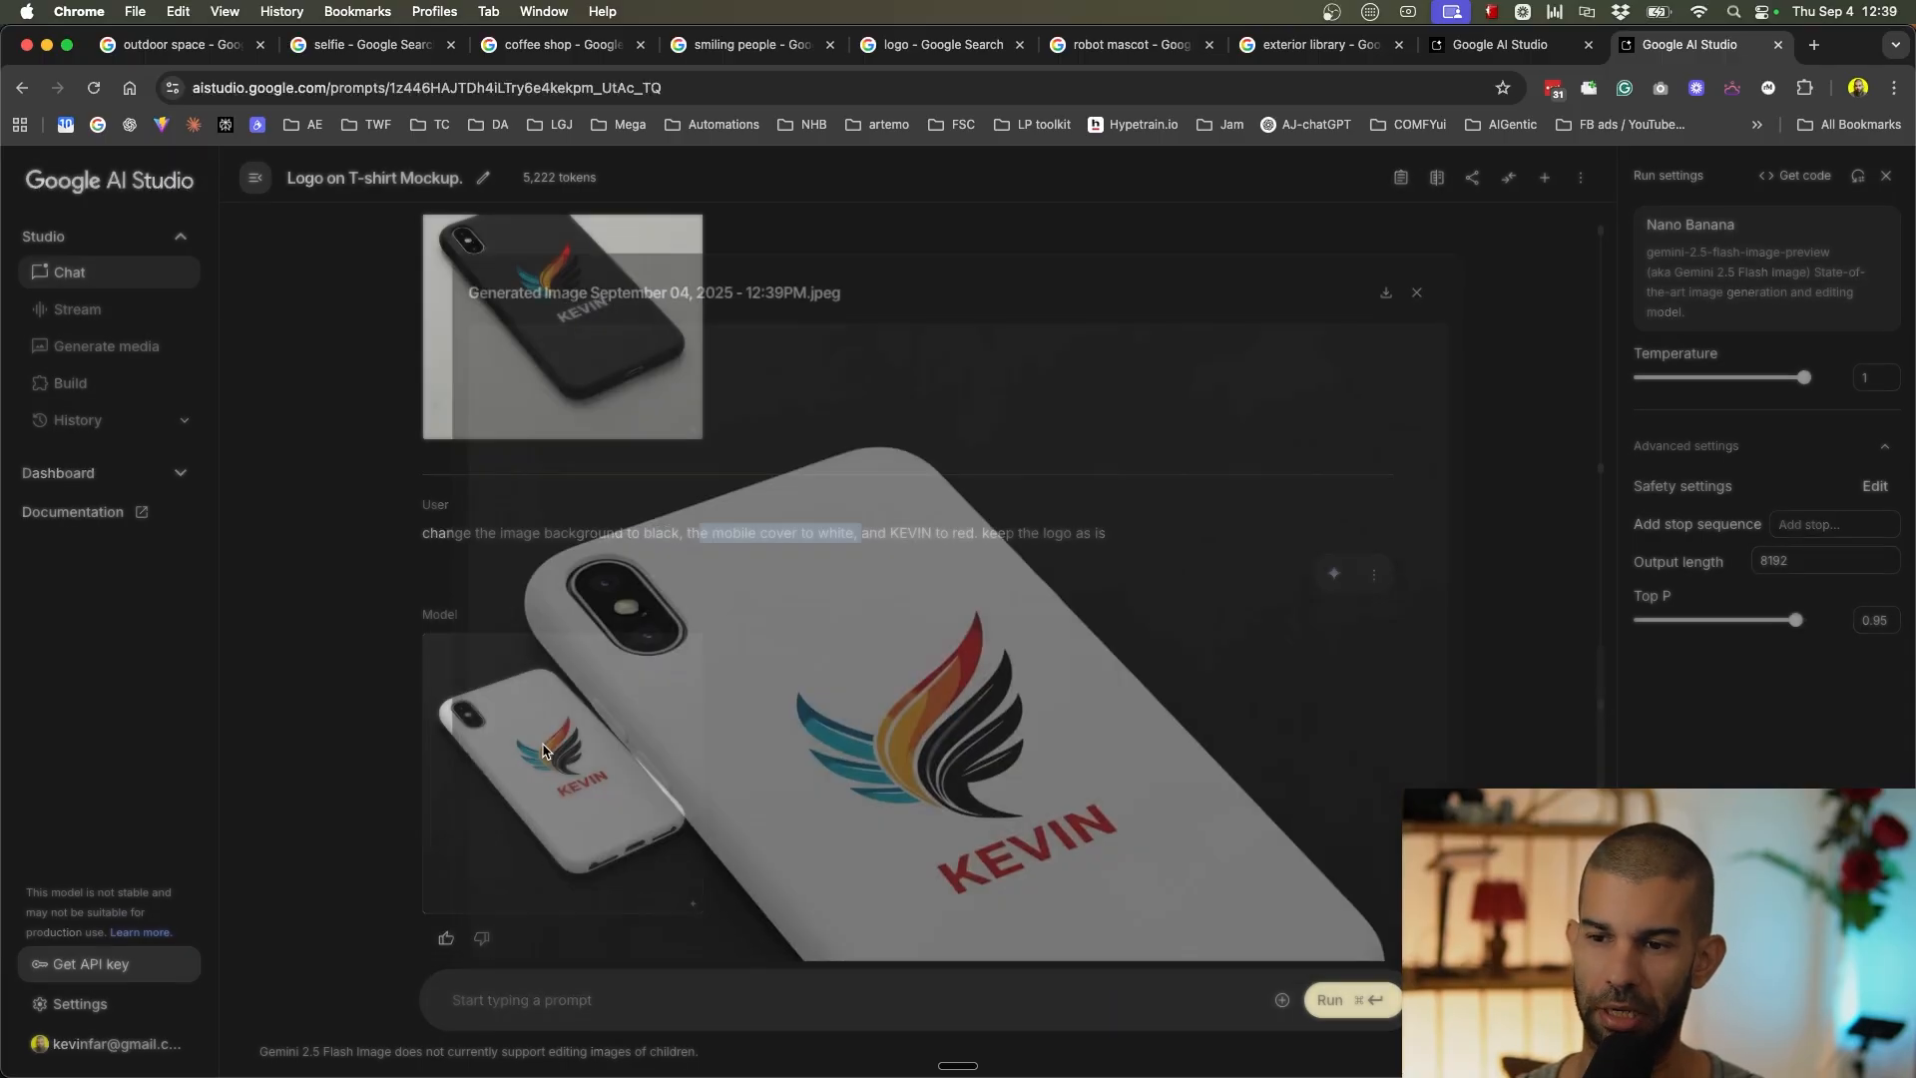
pyautogui.scroll(-3, 932, 679)
pyautogui.scroll(3, 932, 679)
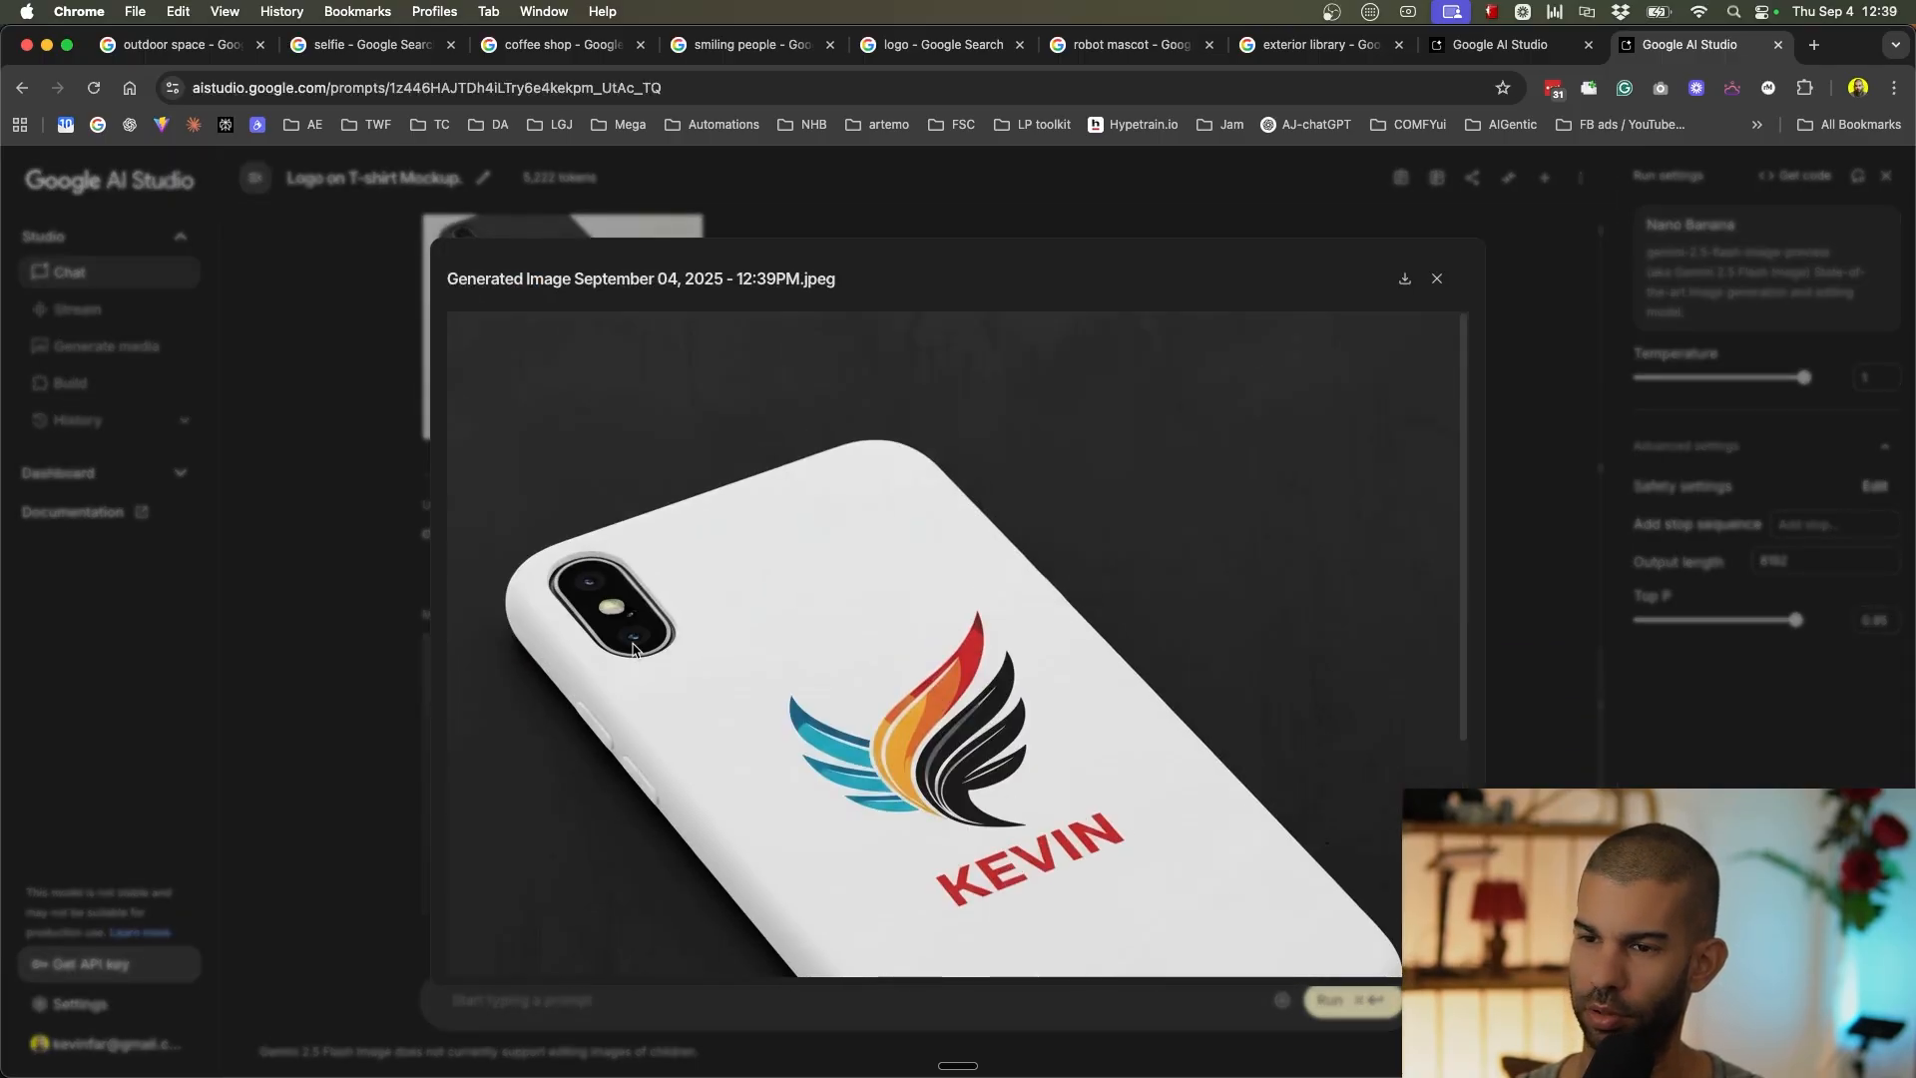
pyautogui.click(266, 635)
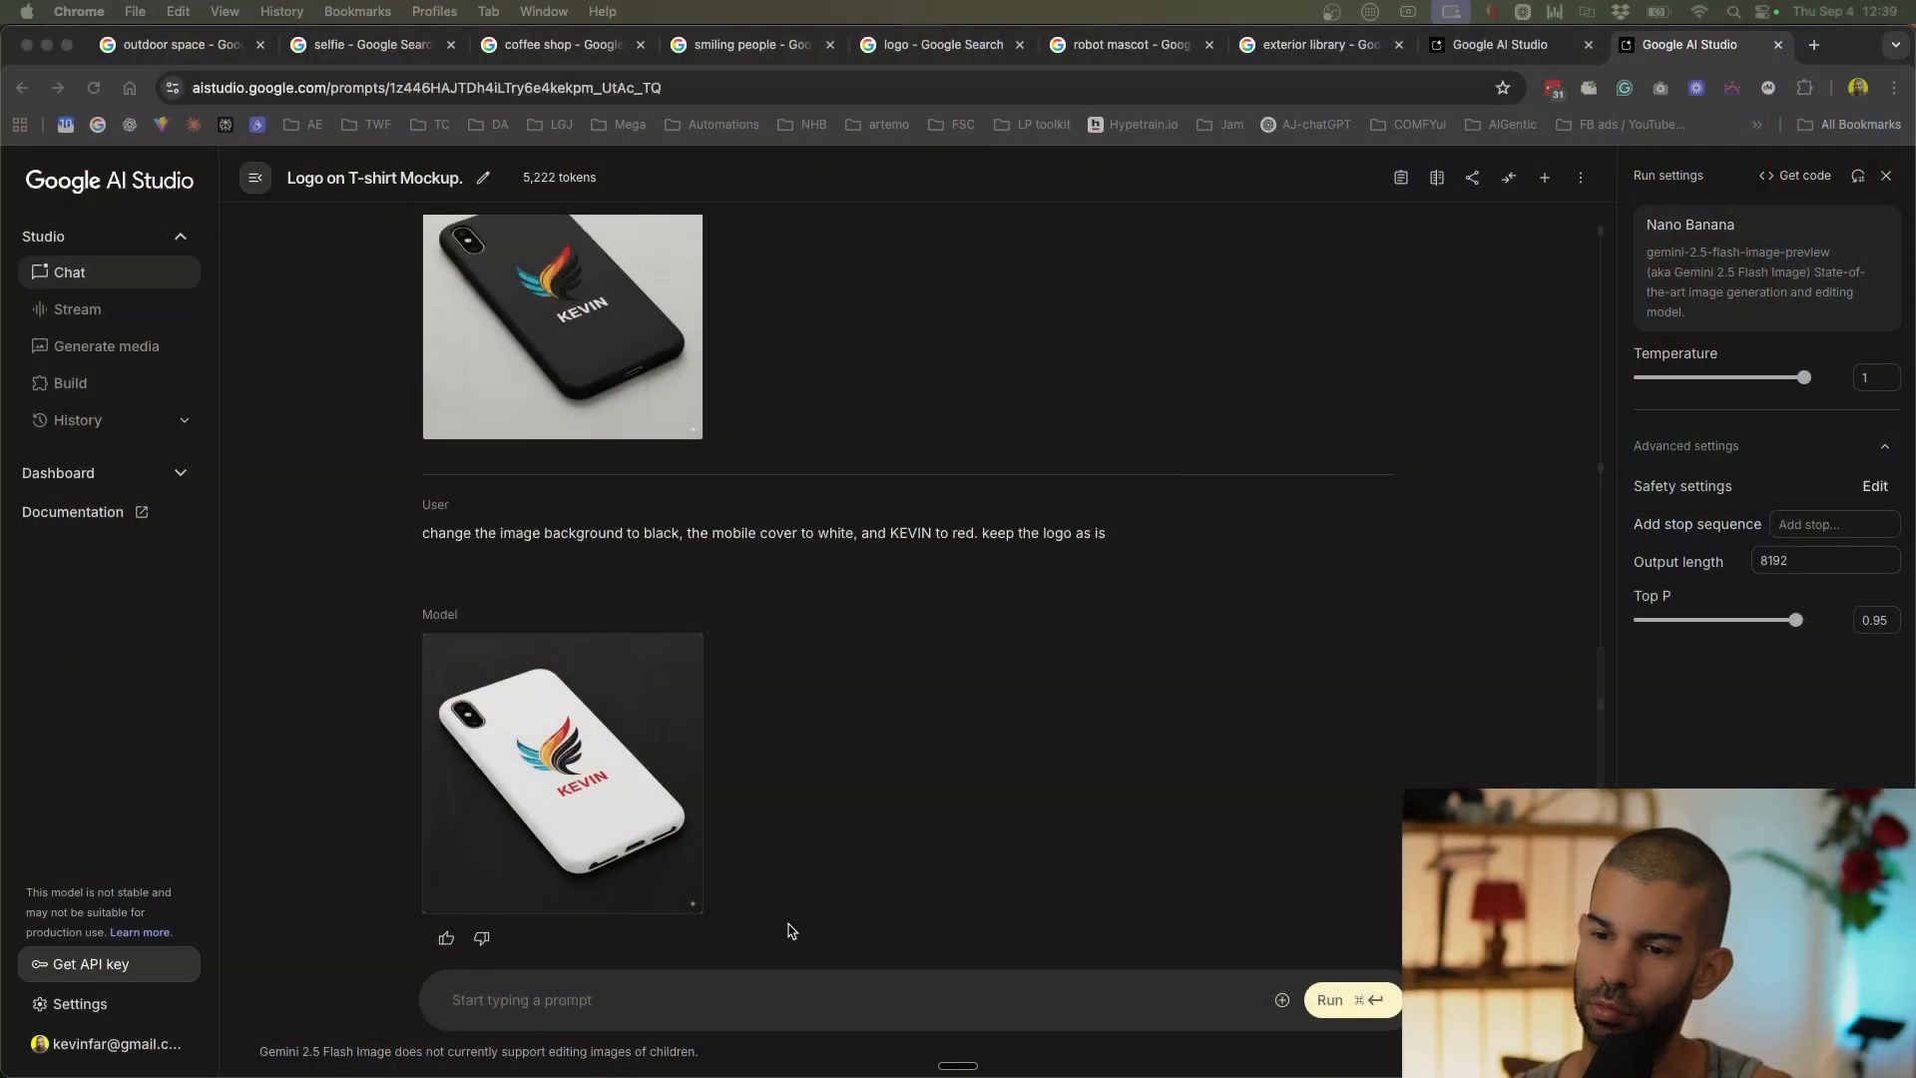
# Run the prompt "let's now turn this into a business card" in the same chat.
pyautogui.click(796, 990)
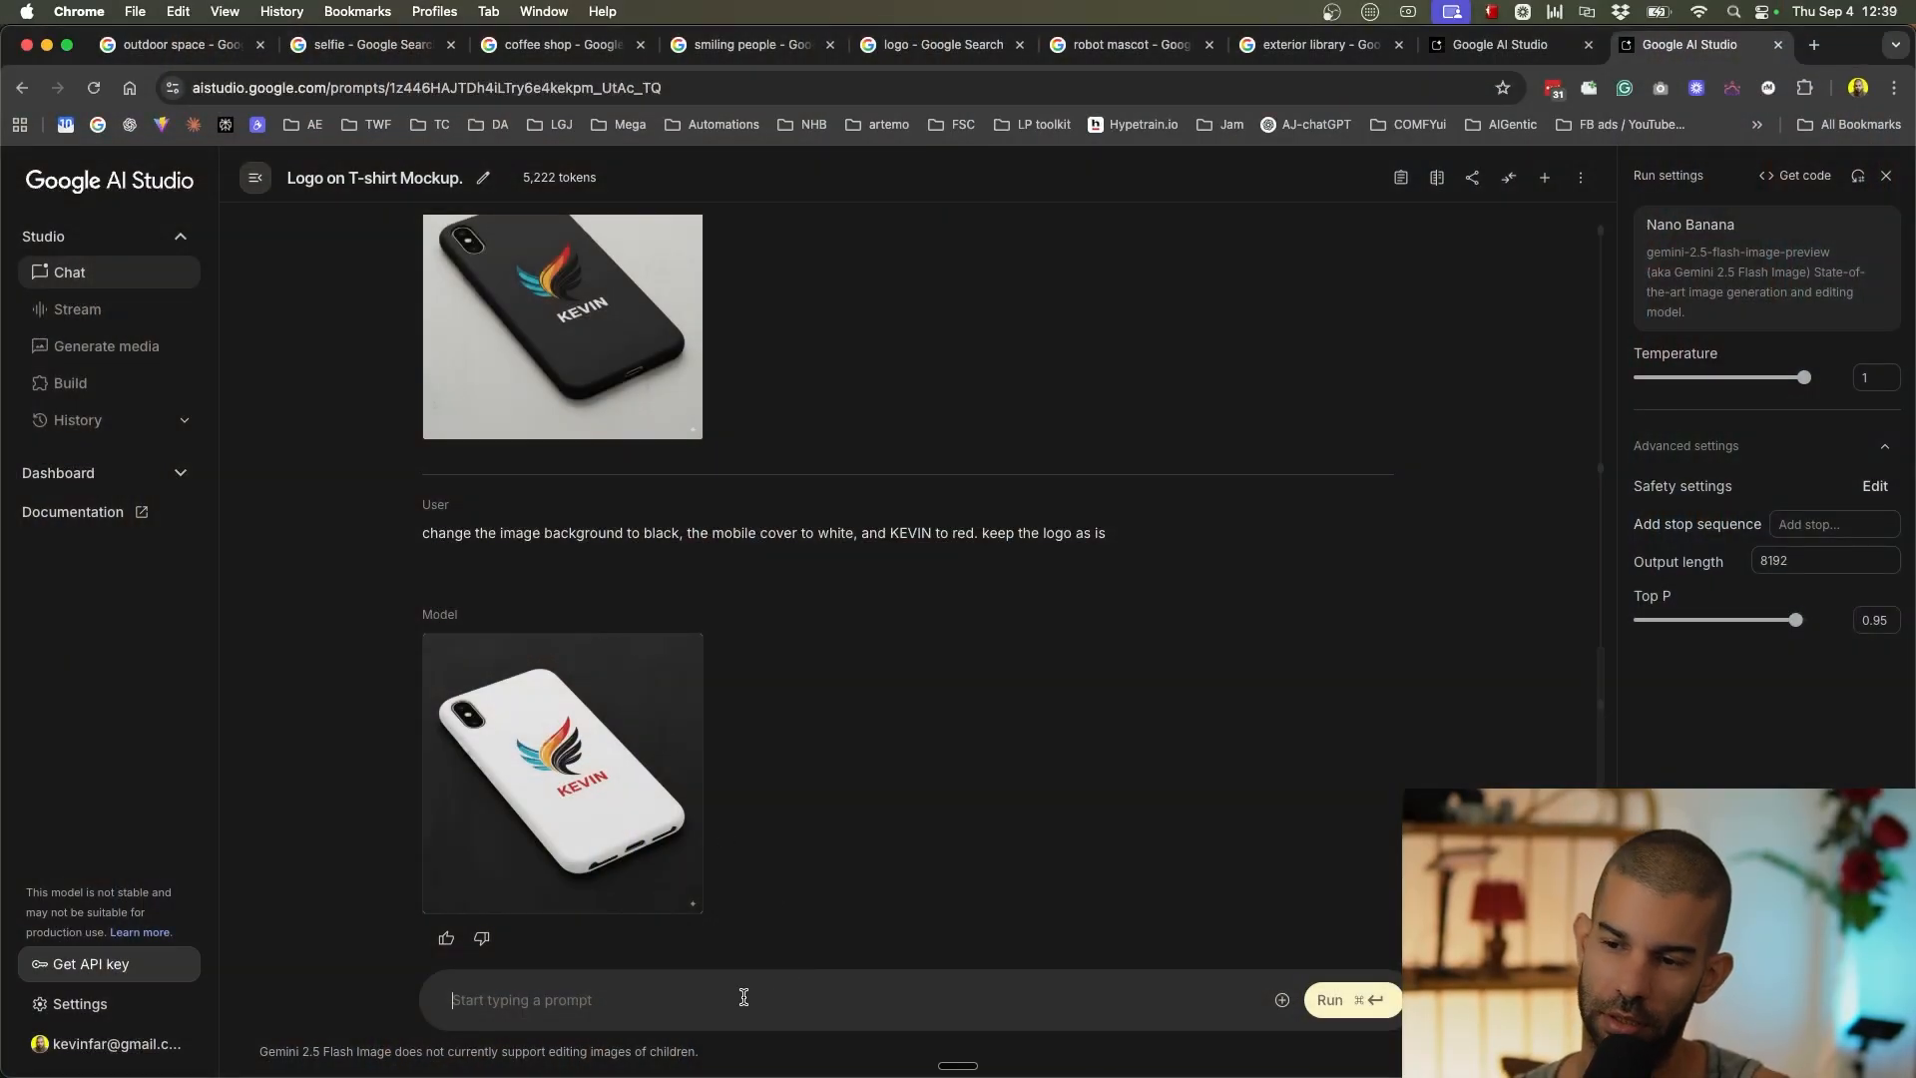
pyautogui.write("let's now turn")
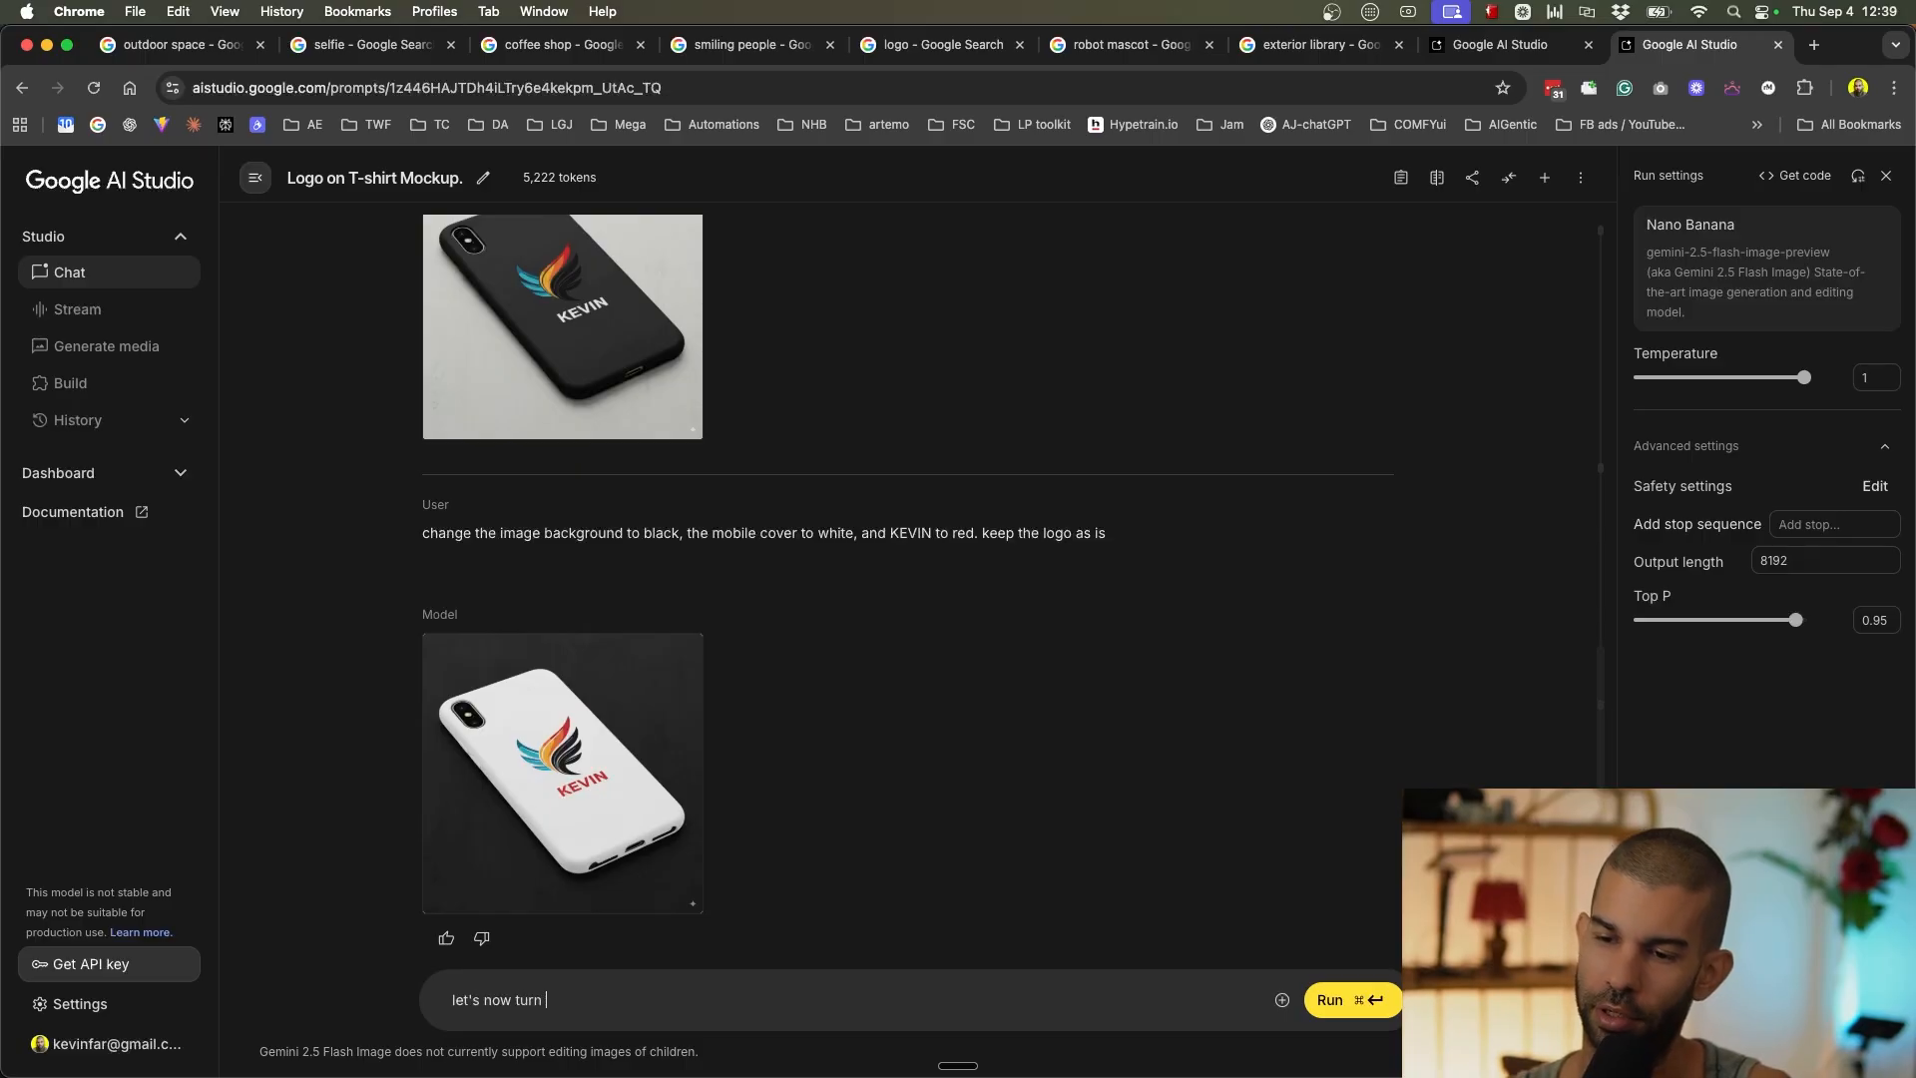
pyautogui.write(' this into a business card')
pyautogui.press('super+Return')
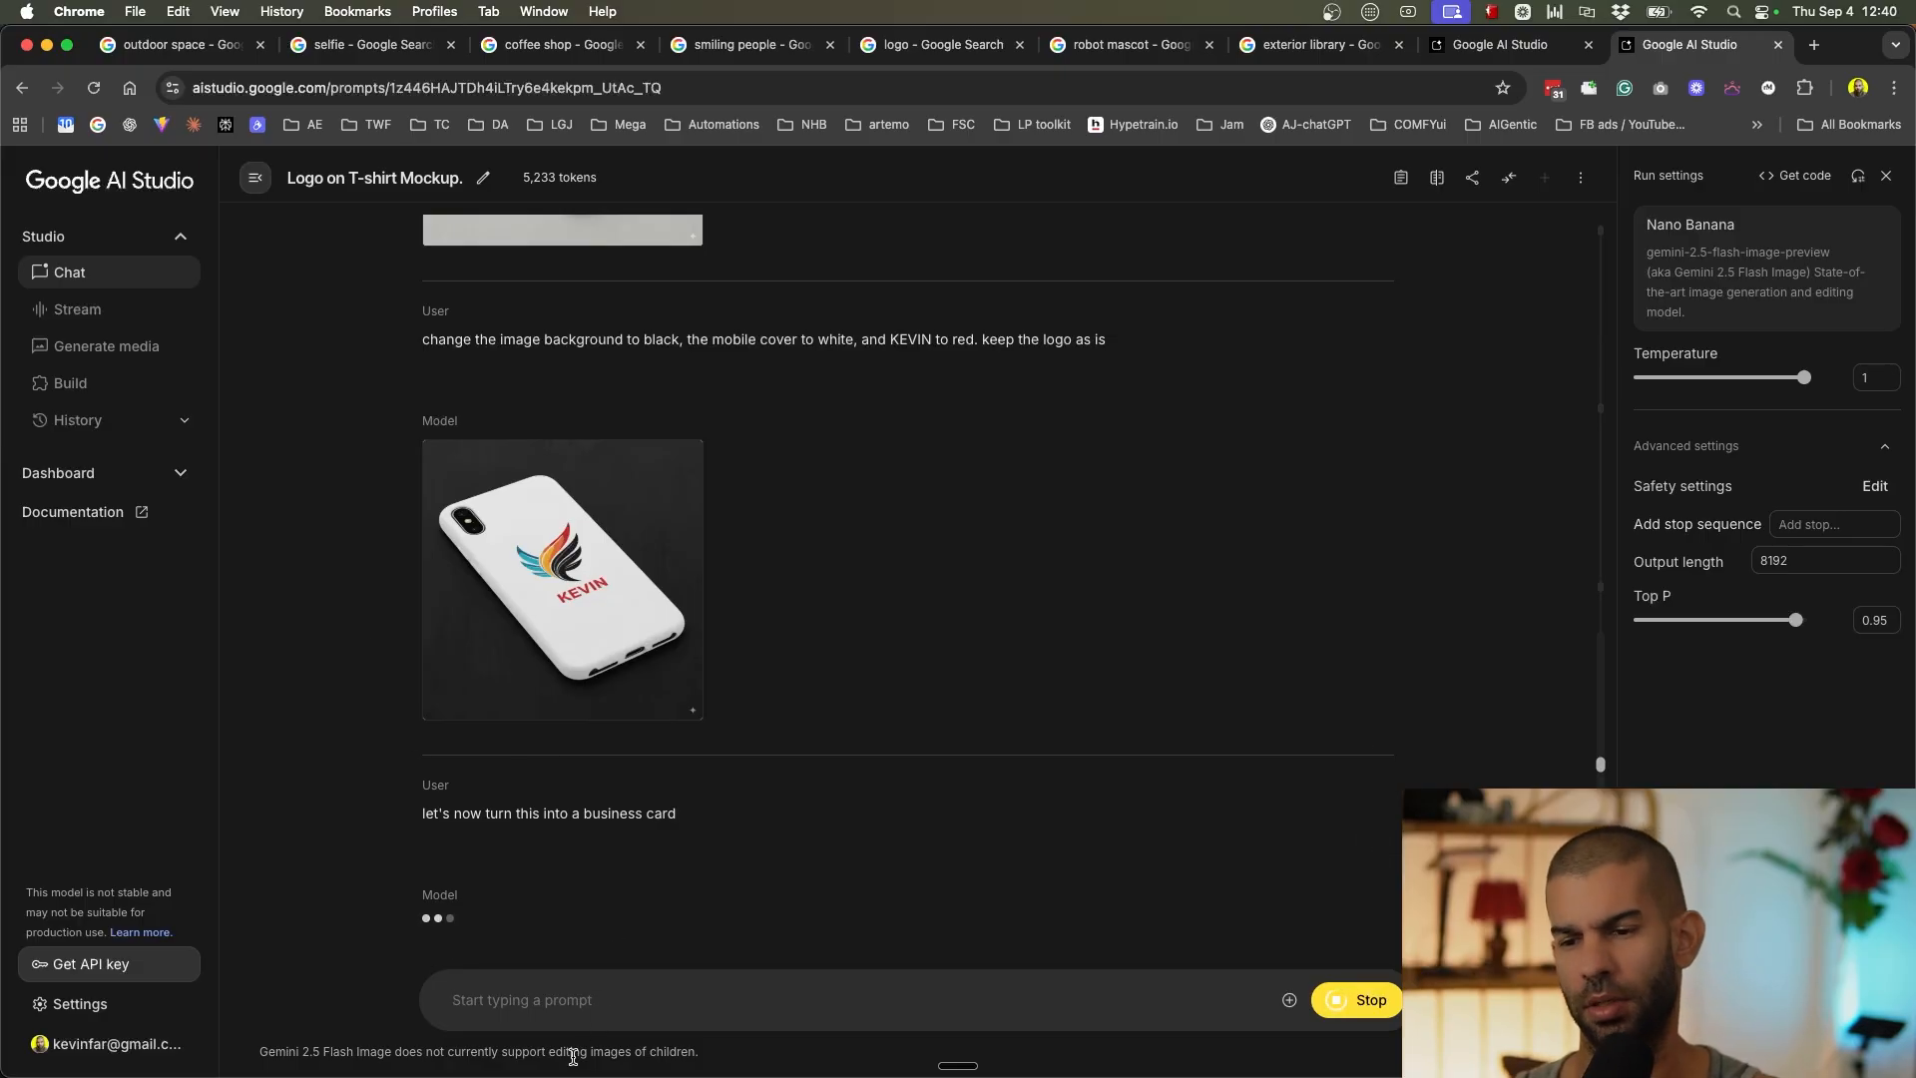
# Run a prompt asking to imagine the kitchen painted using this logo, to see what it looks like on a bigger scale.
pyautogui.write('imagine i have my kitchen and i want to paint it using')
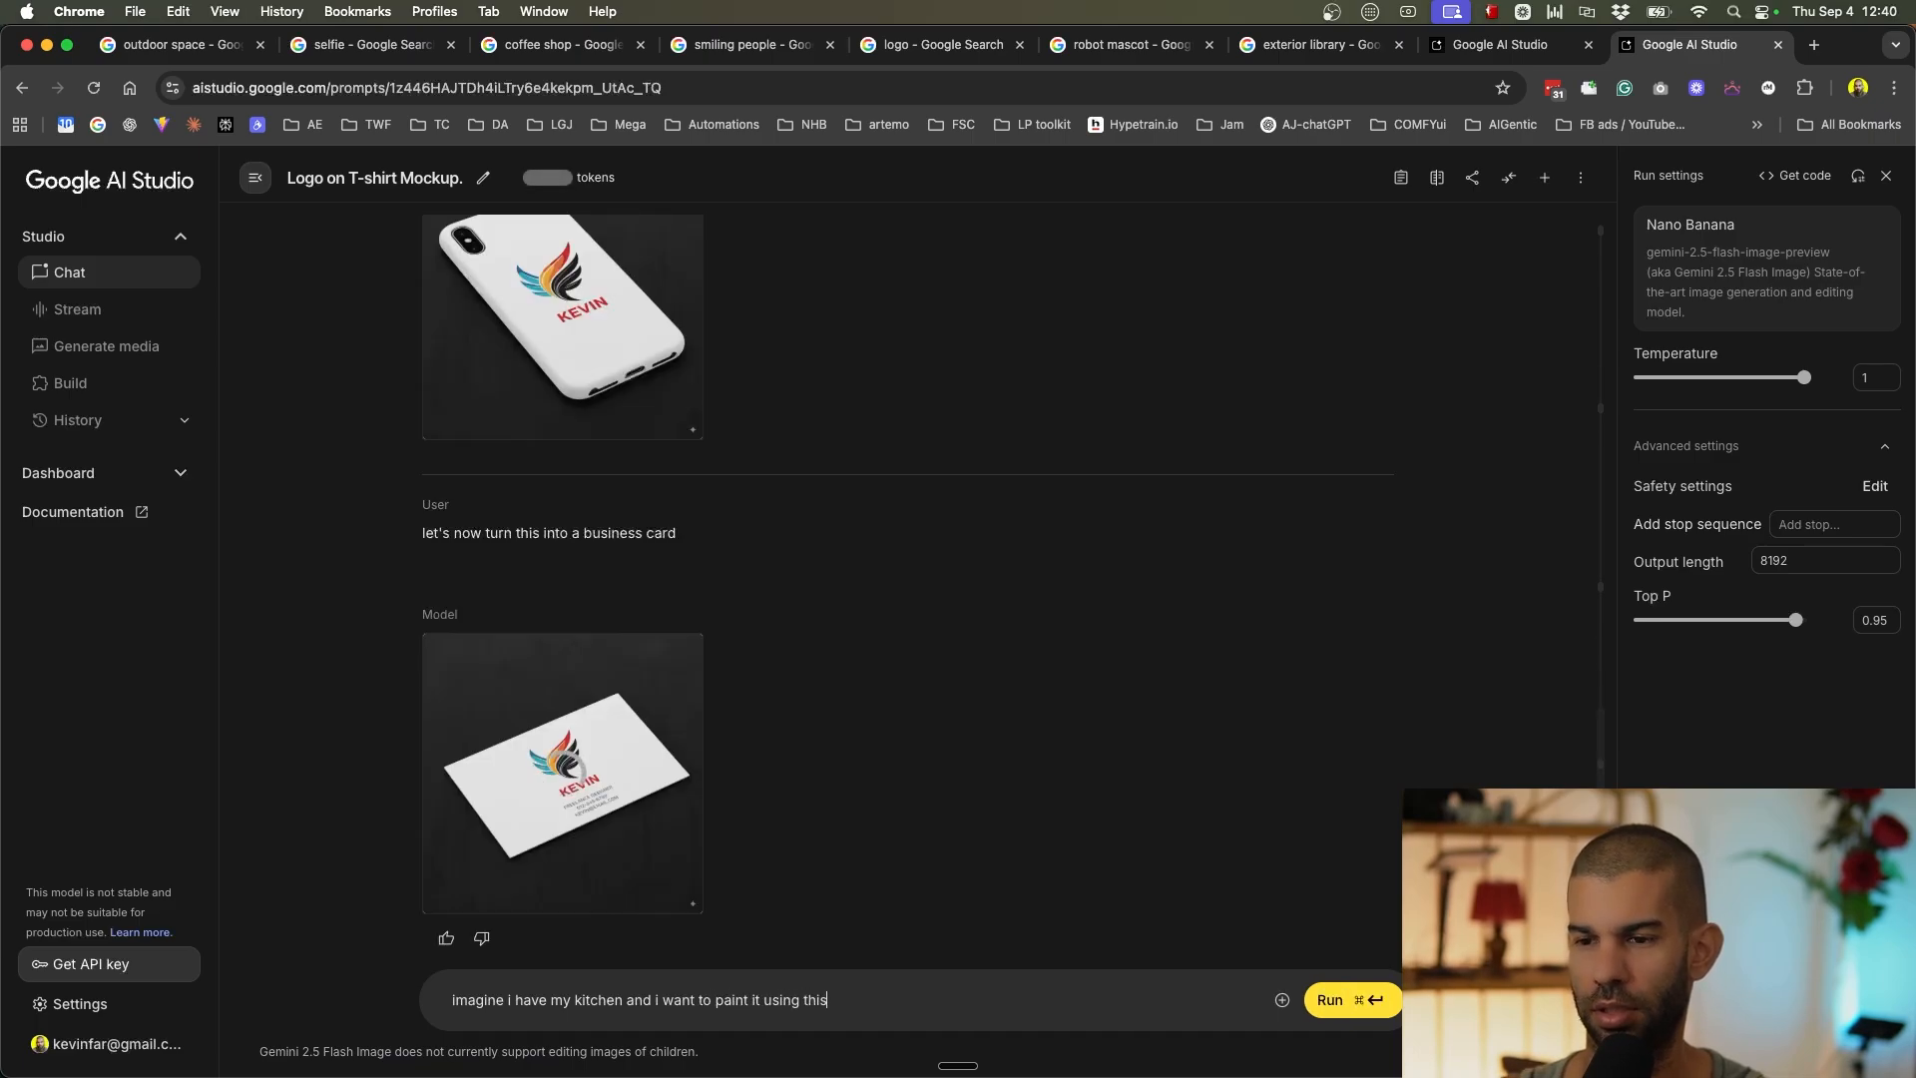
pyautogui.write('this logo just to s')
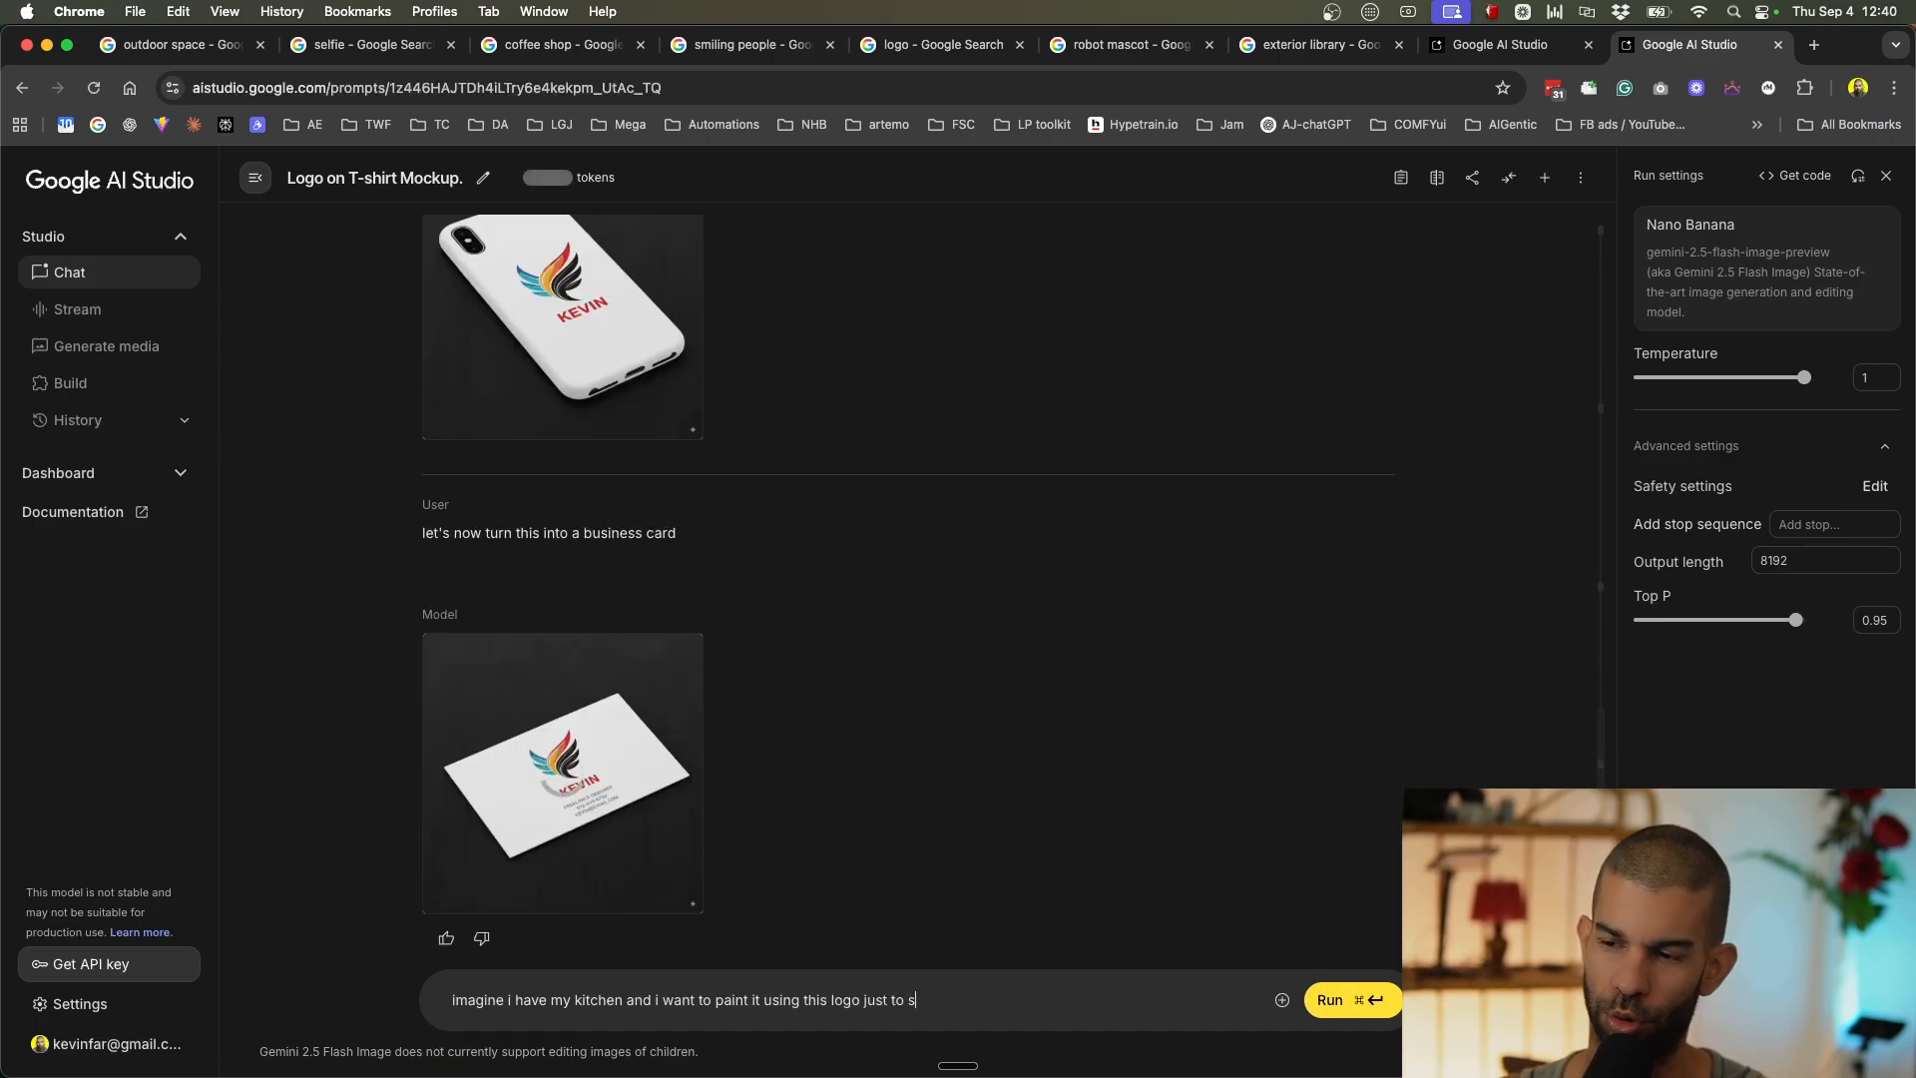
pyautogui.write('ee what it looks like on a')
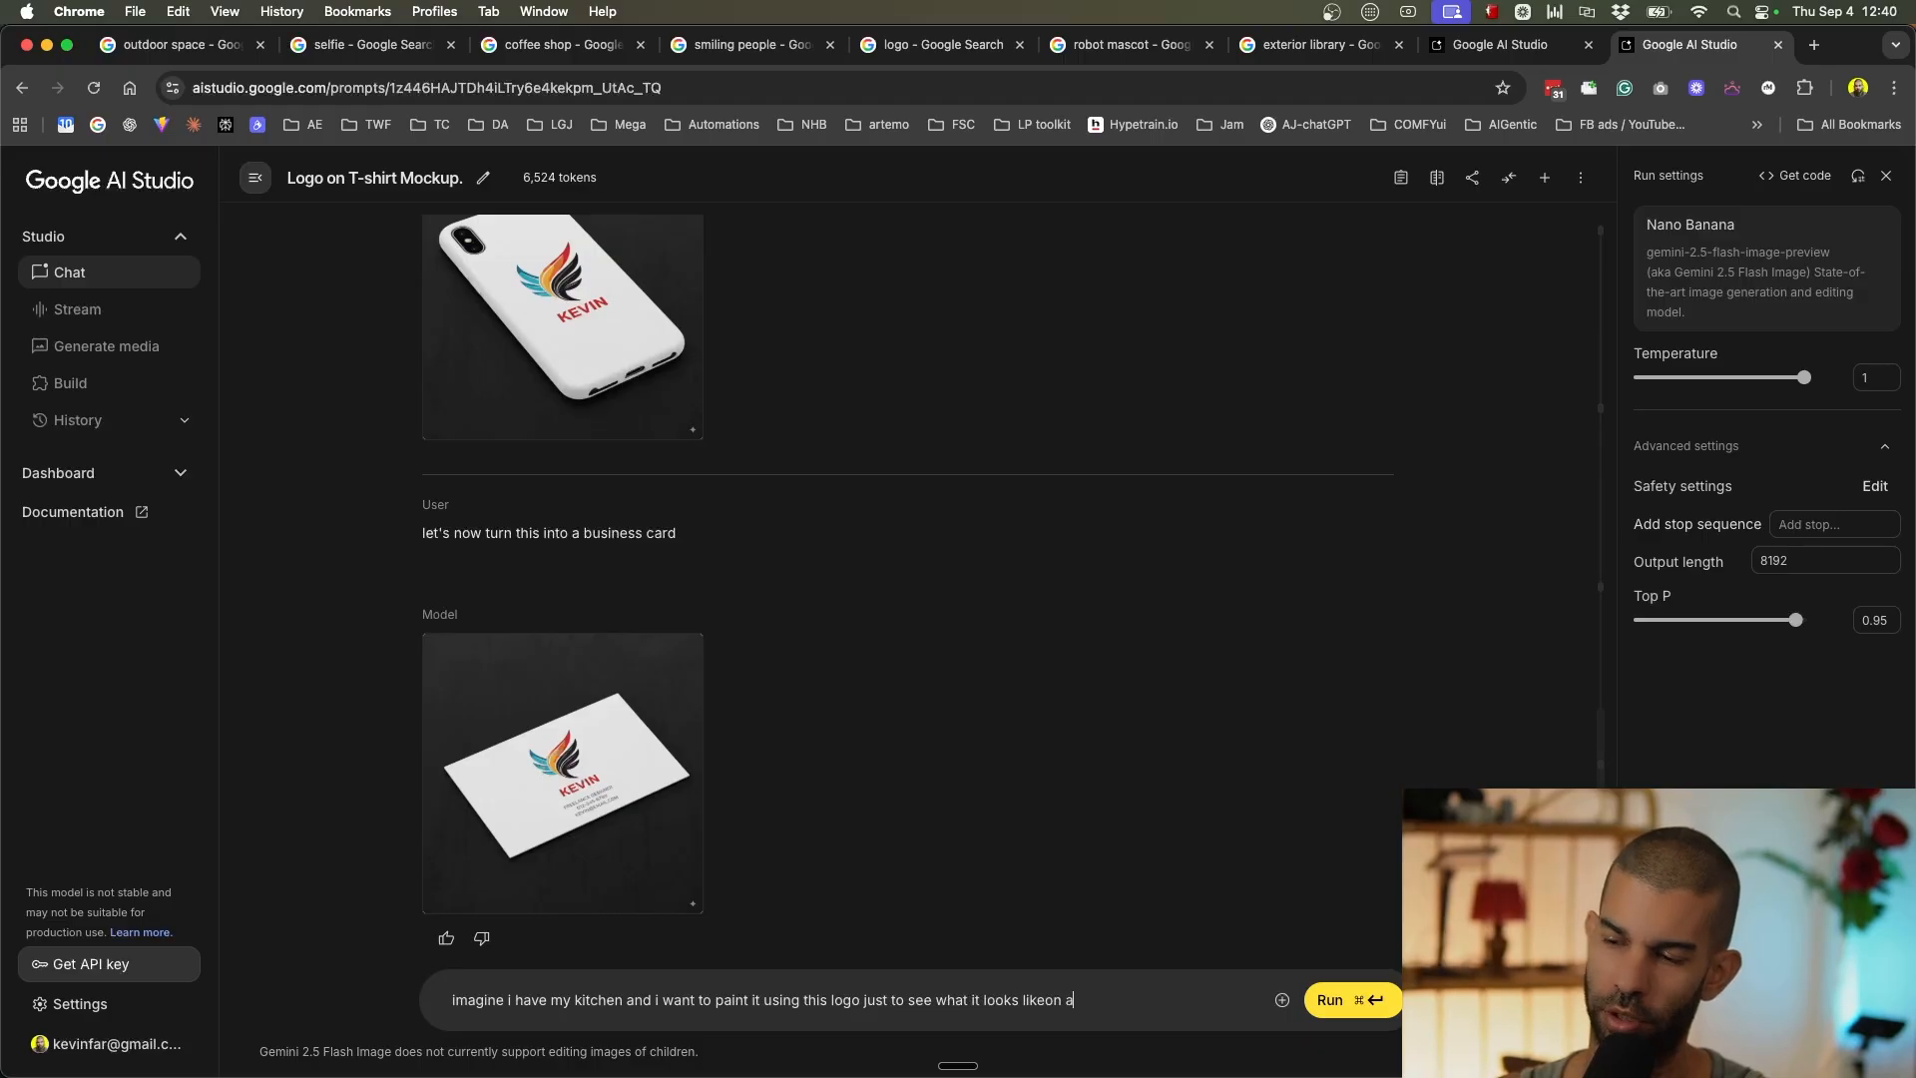
pyautogui.write(' bigger scale. can you')
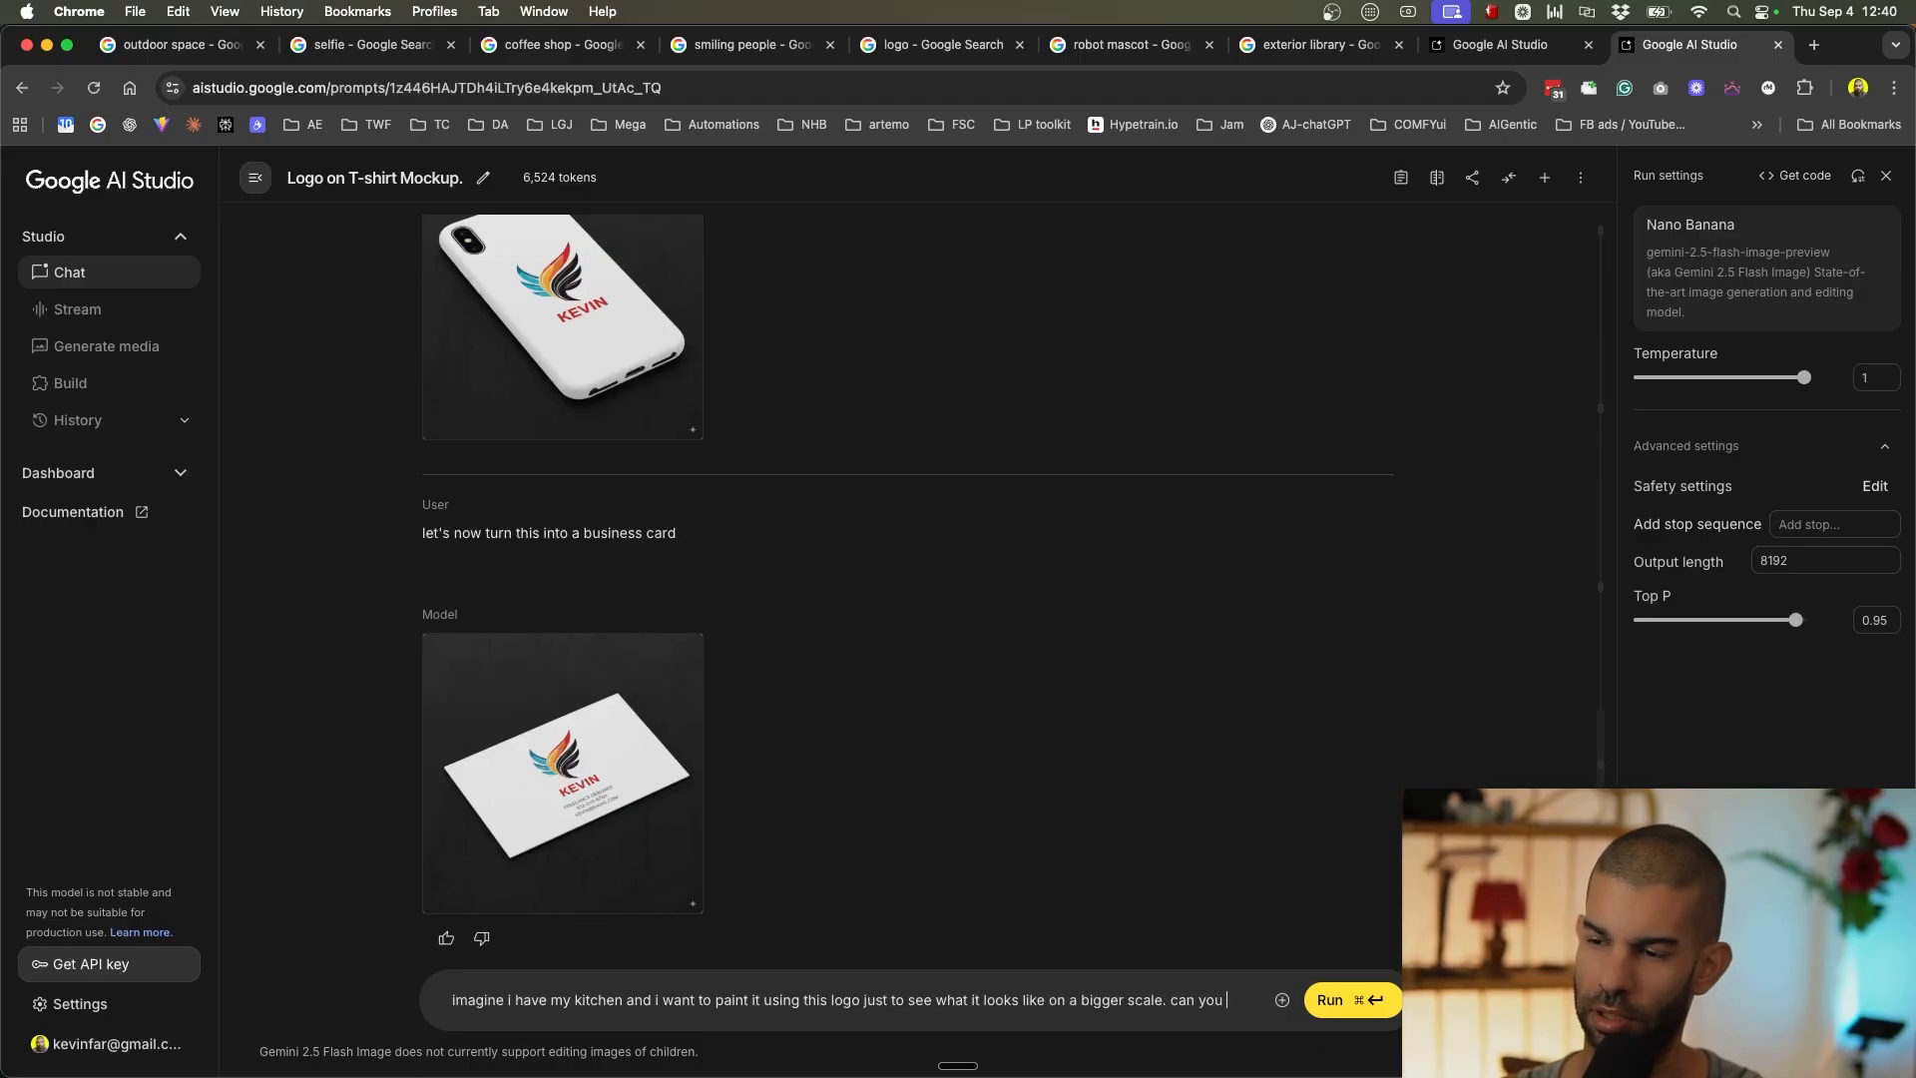
pyautogui.write(' create that?')
pyautogui.press('super+Return')
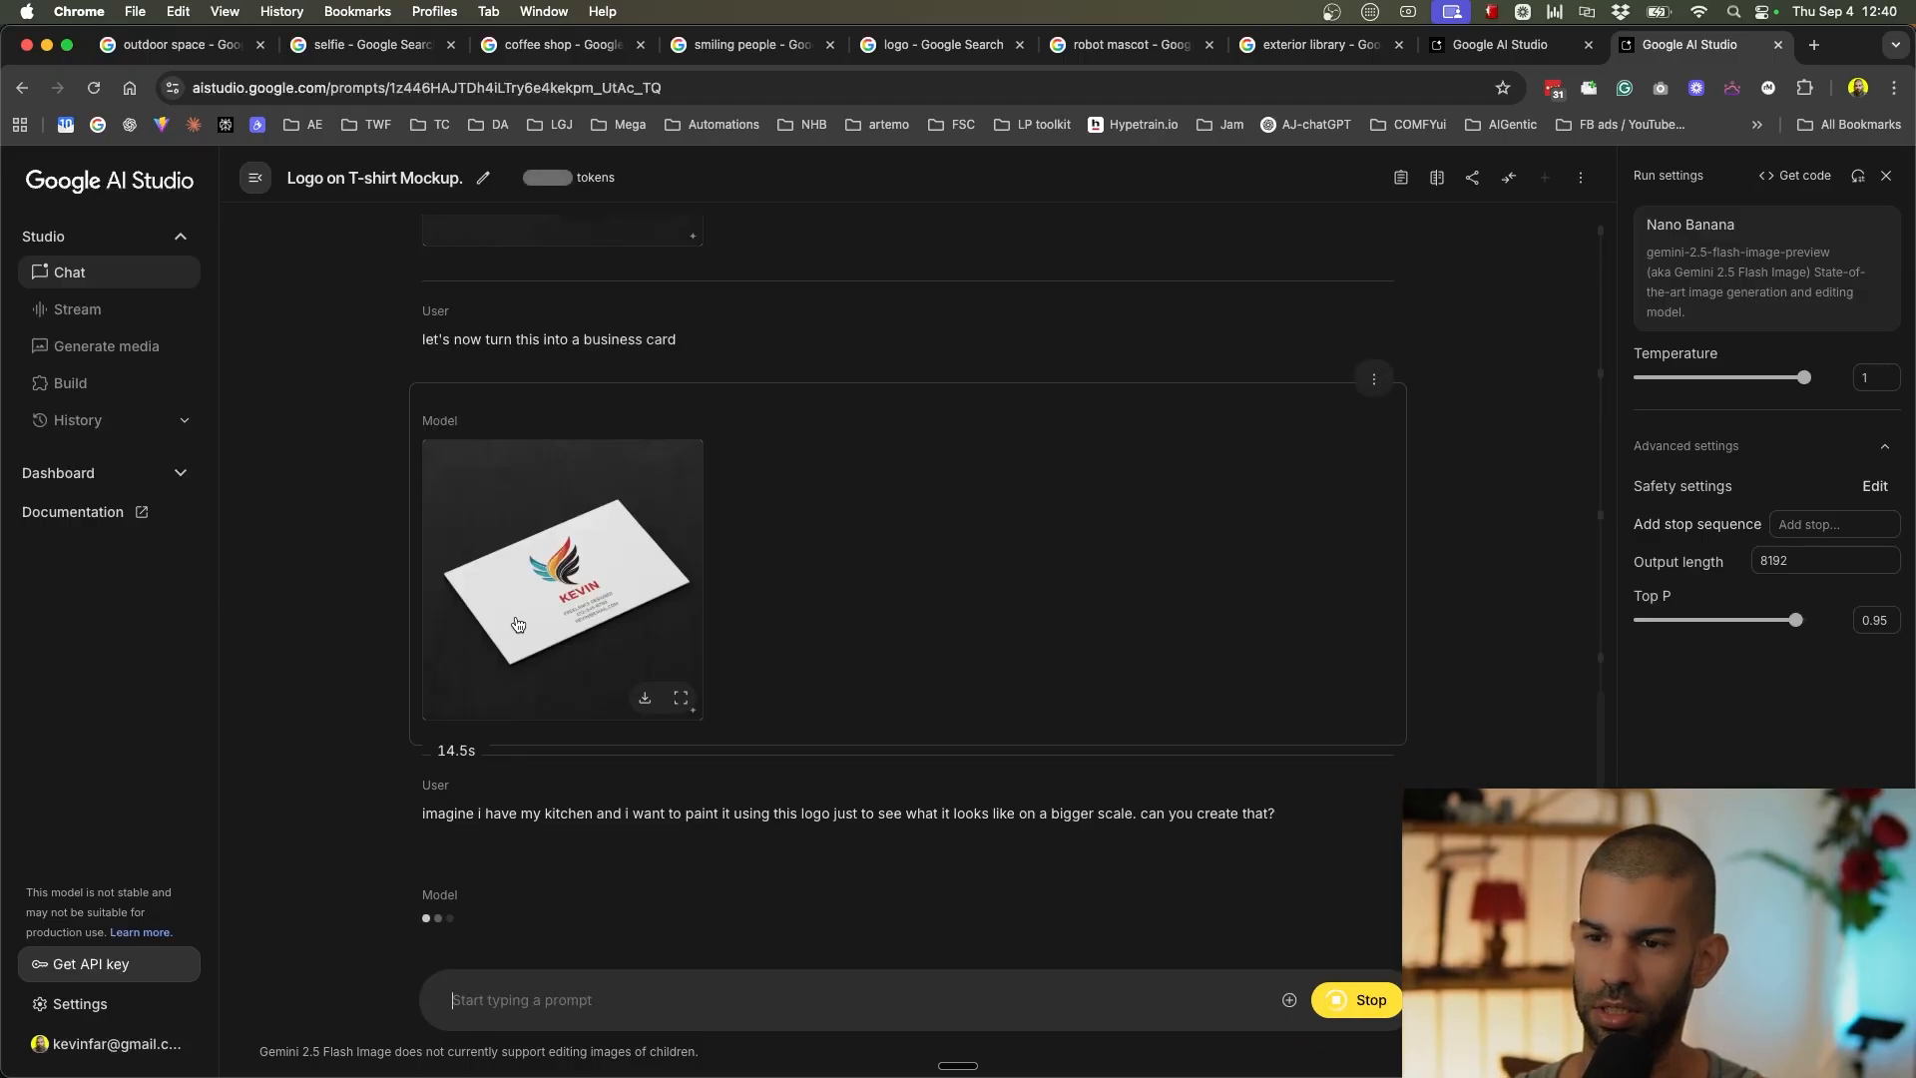
# Enlarge the generated business card and examine its logo and contact lines, and close the preview.
pyautogui.click(644, 560)
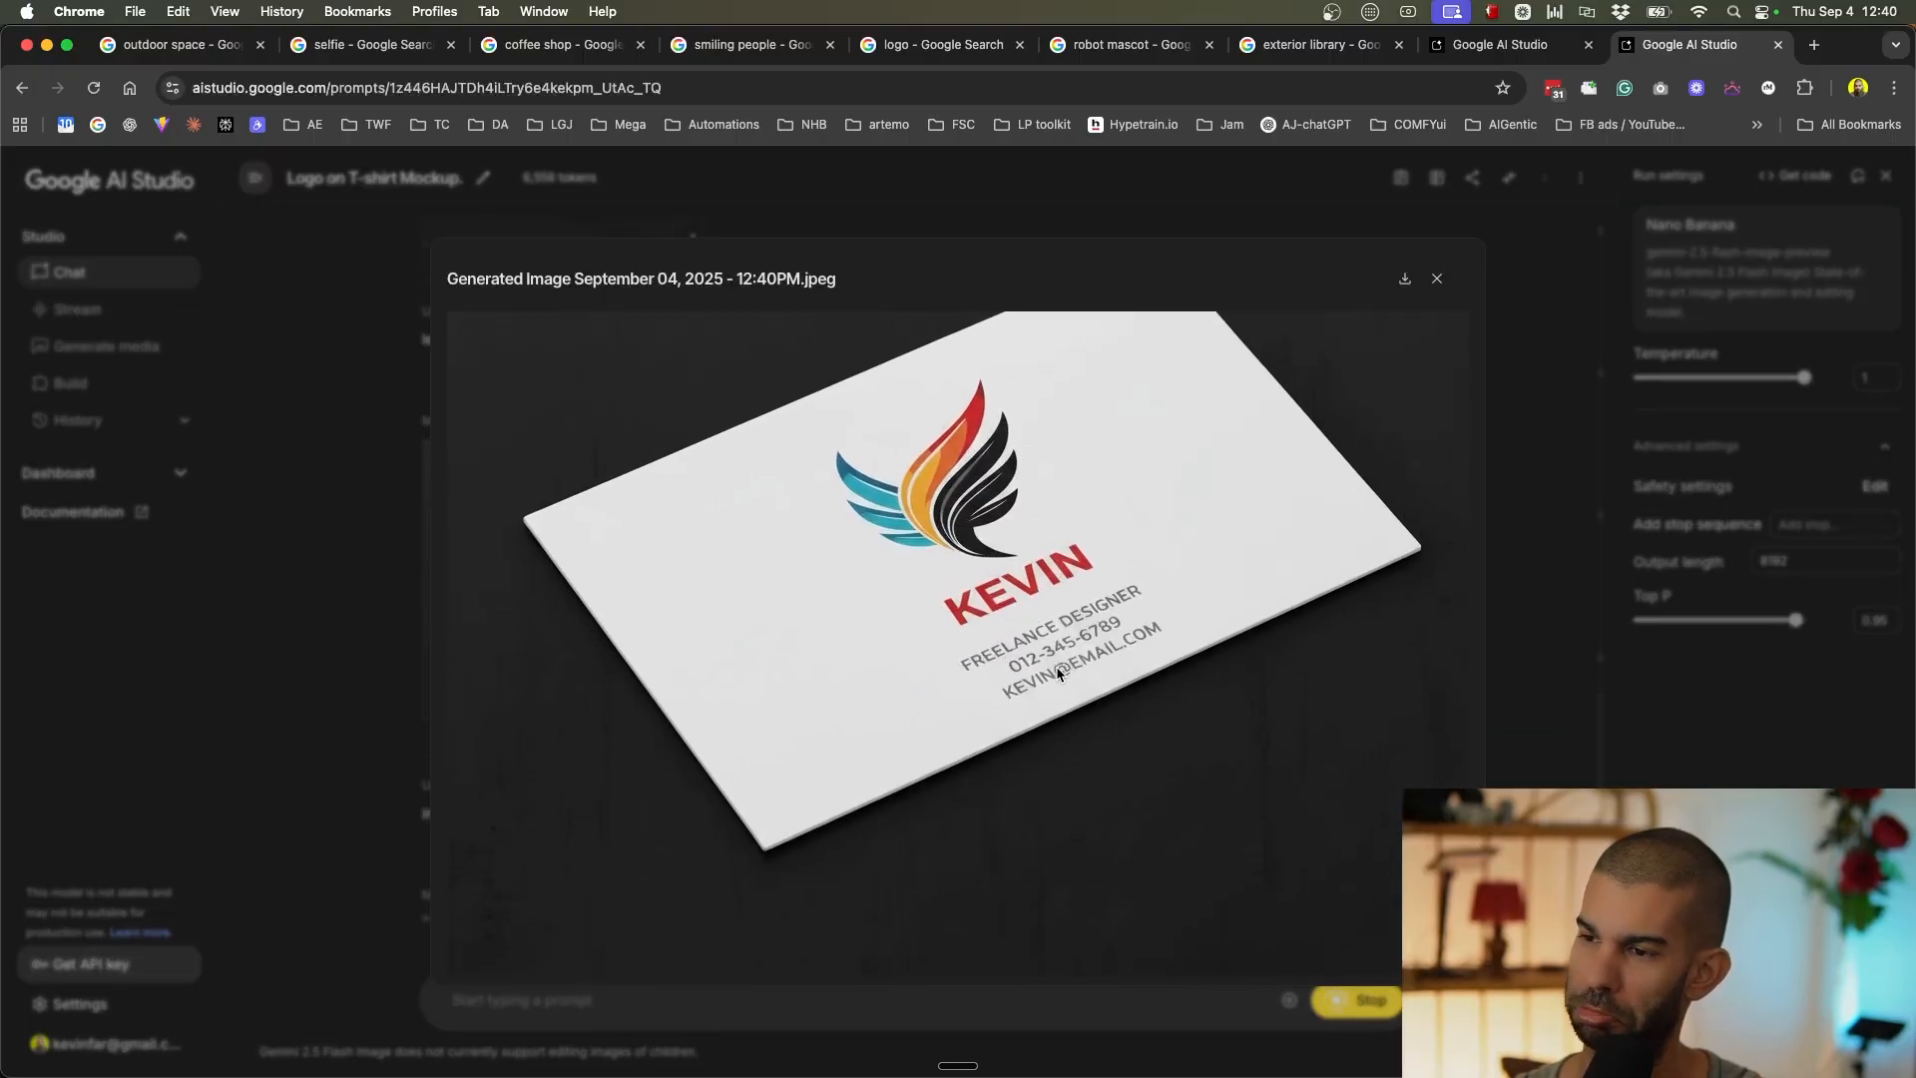
pyautogui.scroll(3, 1029, 640)
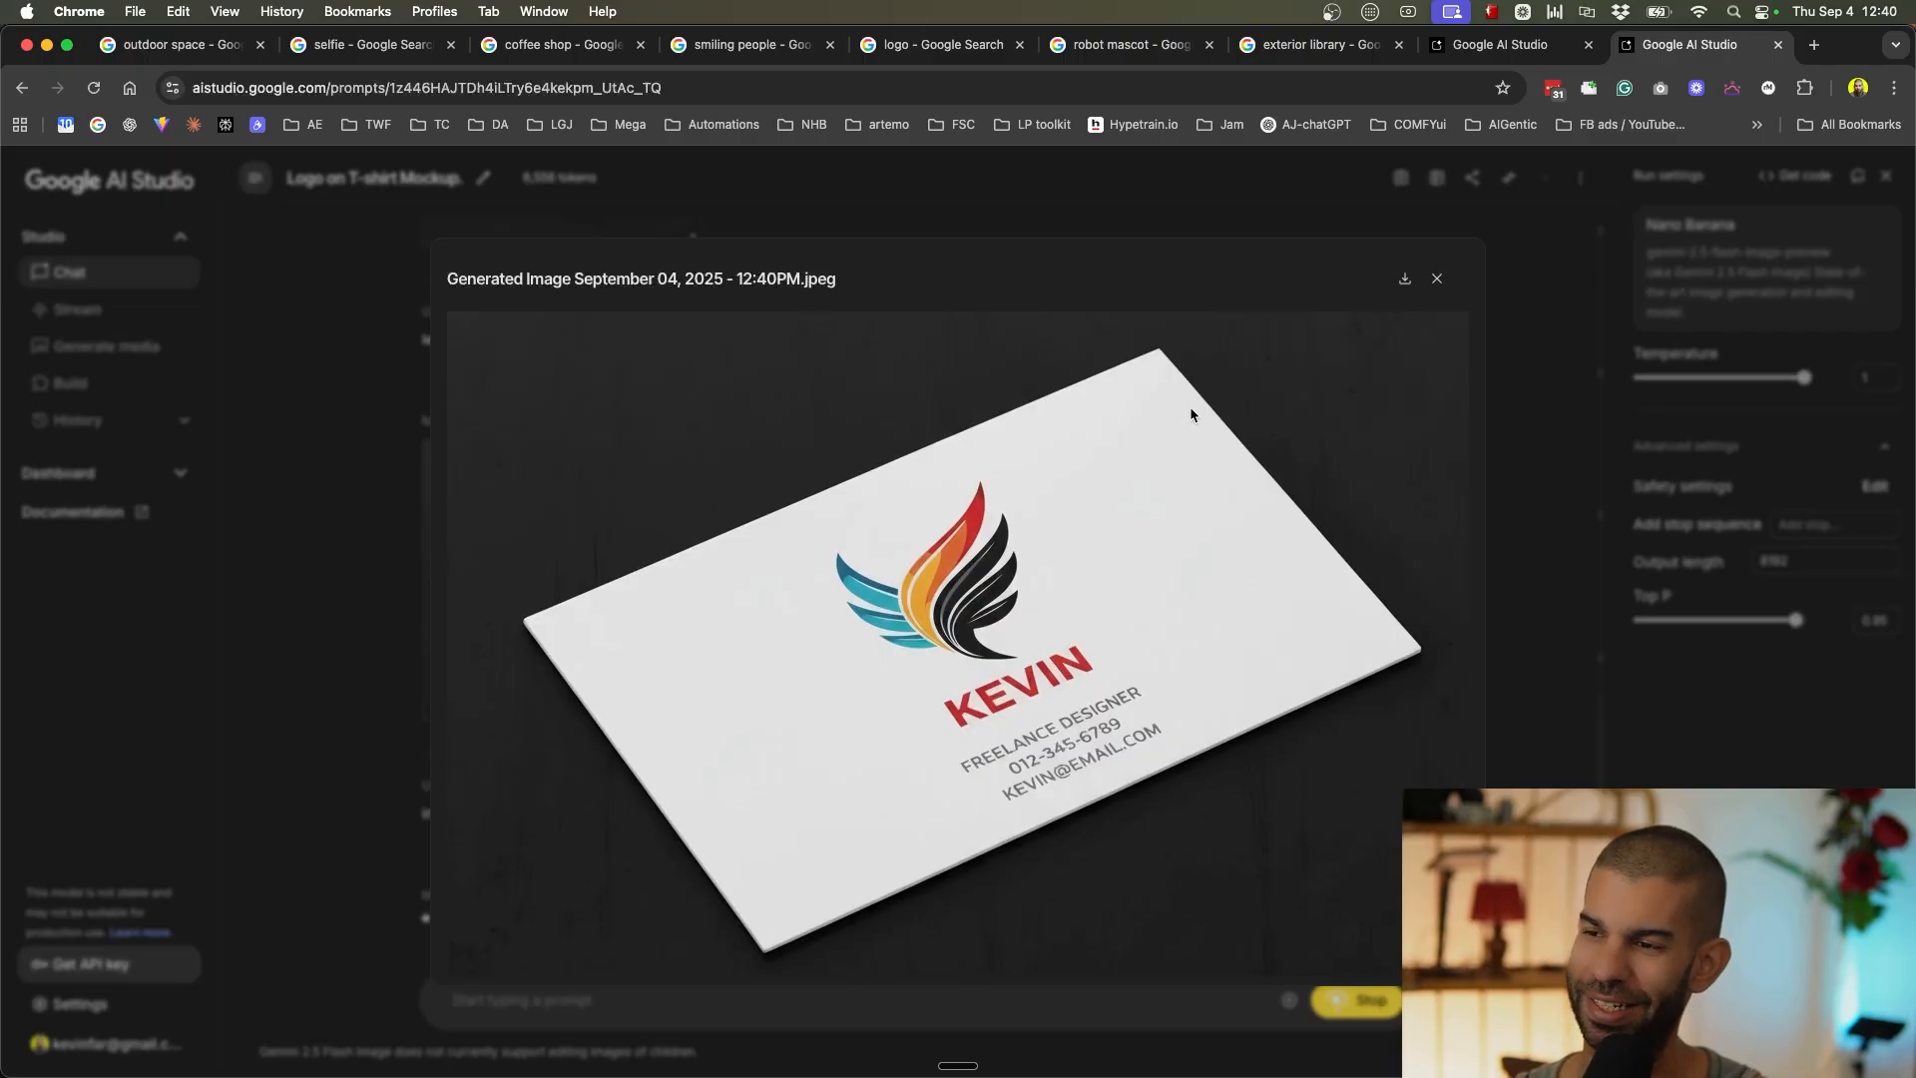
pyautogui.click(355, 603)
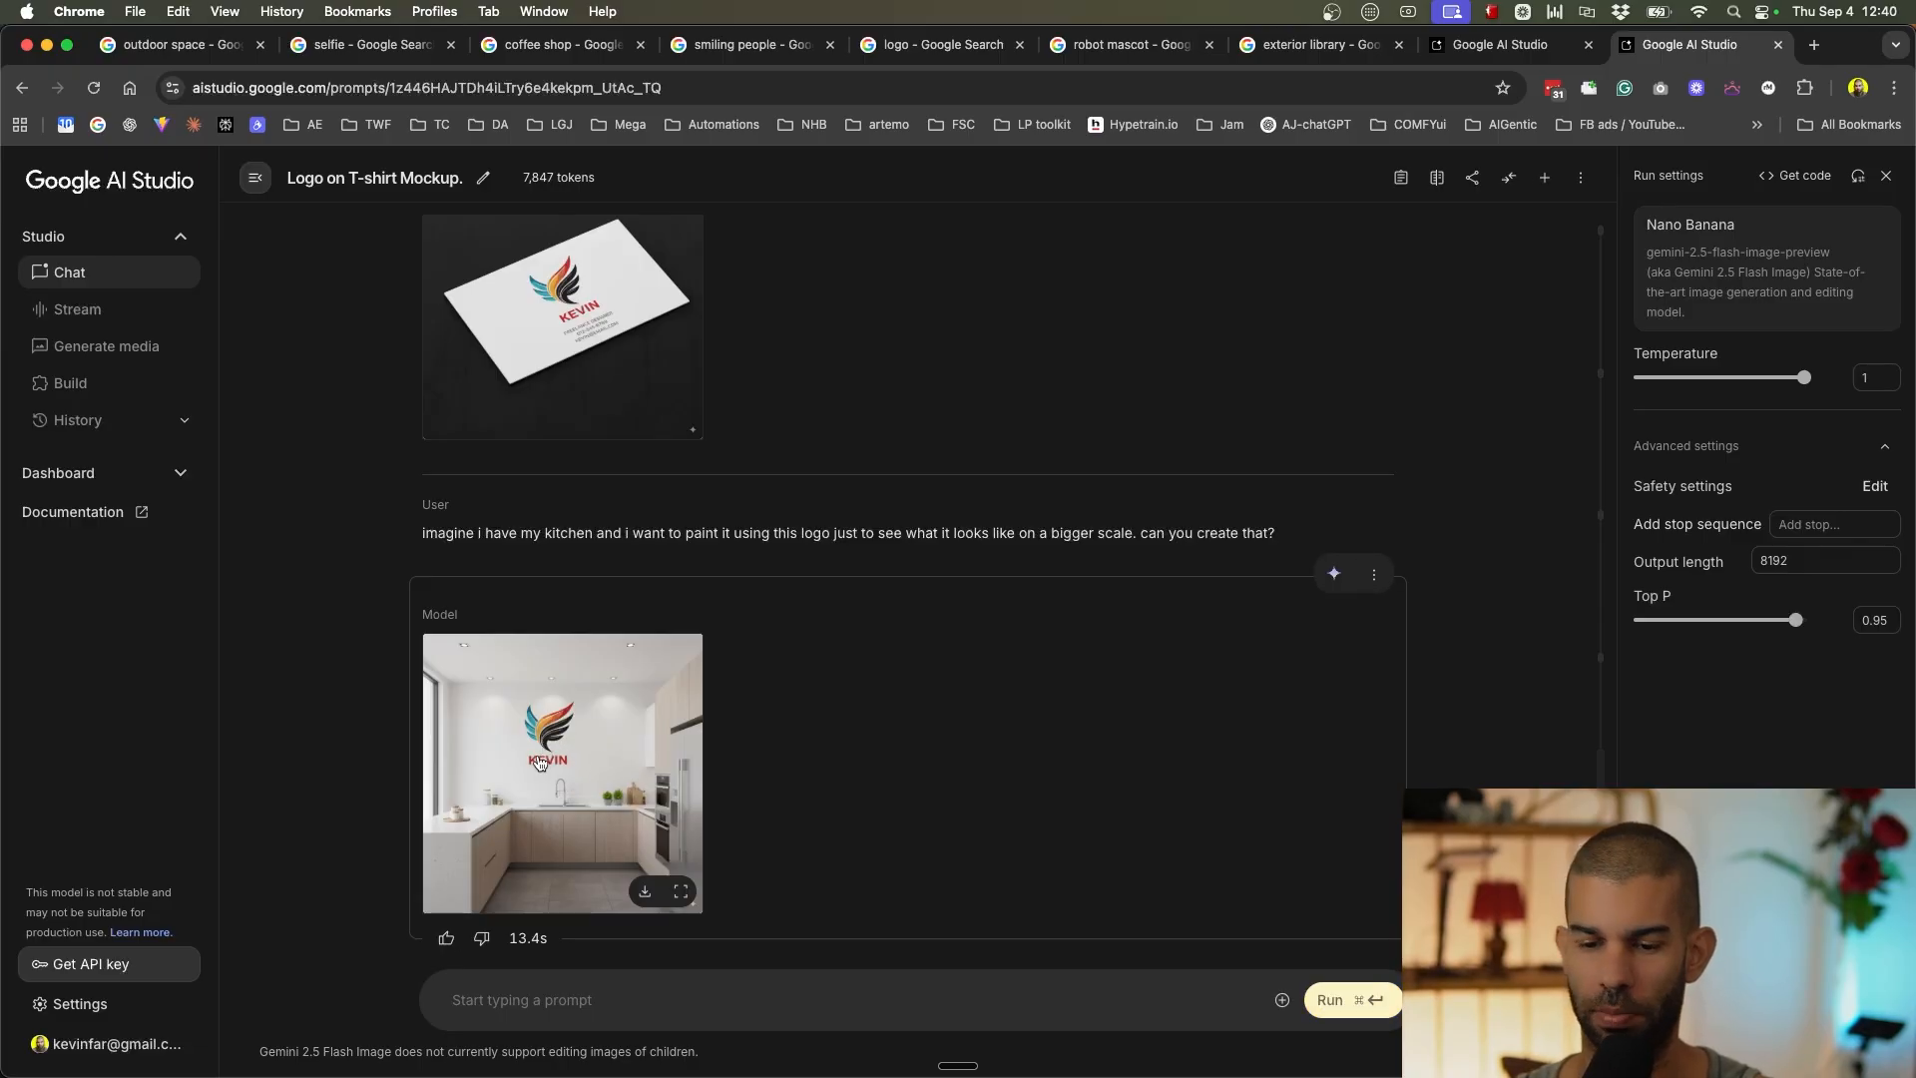
# Enlarge the generated kitchen image and examine how the logo sits on the wall.
pyautogui.click(552, 762)
pyautogui.scroll(-5, 831, 487)
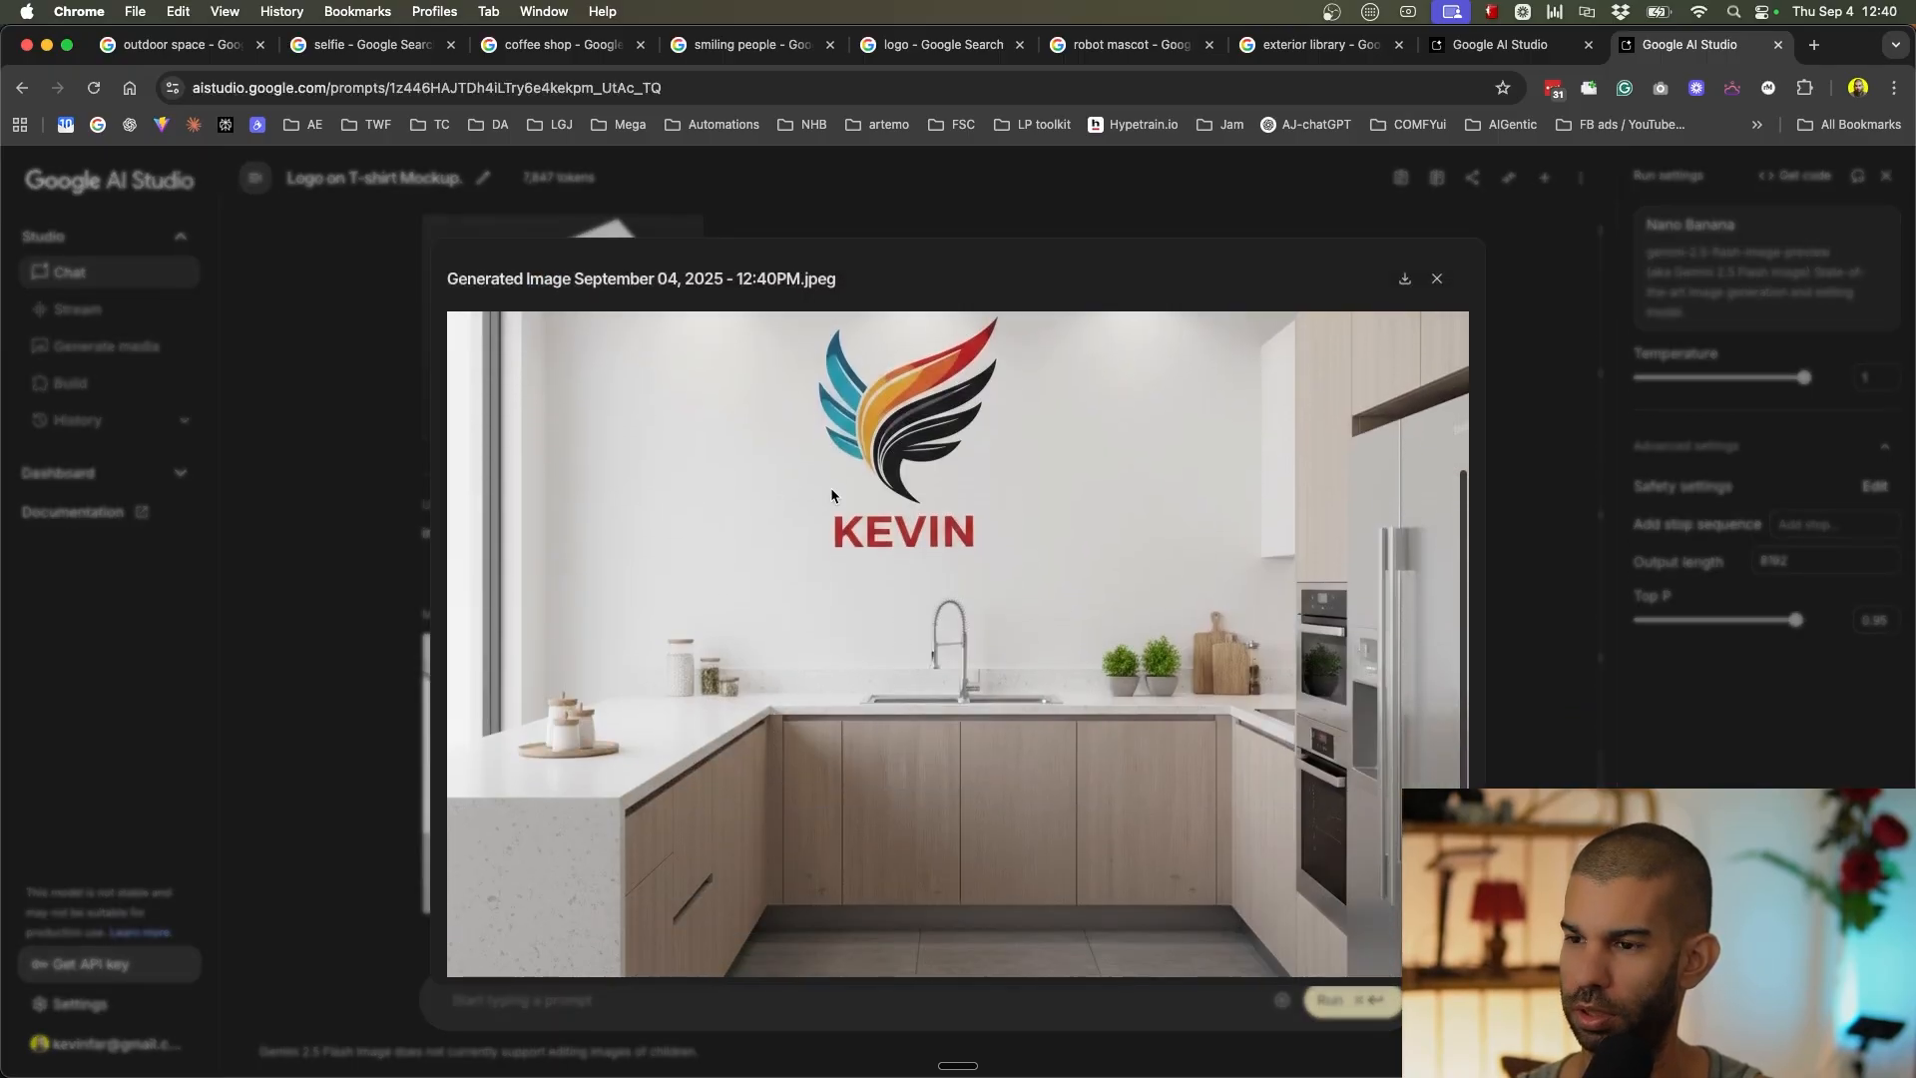
pyautogui.scroll(5, 1006, 409)
pyautogui.scroll(-3, 615, 638)
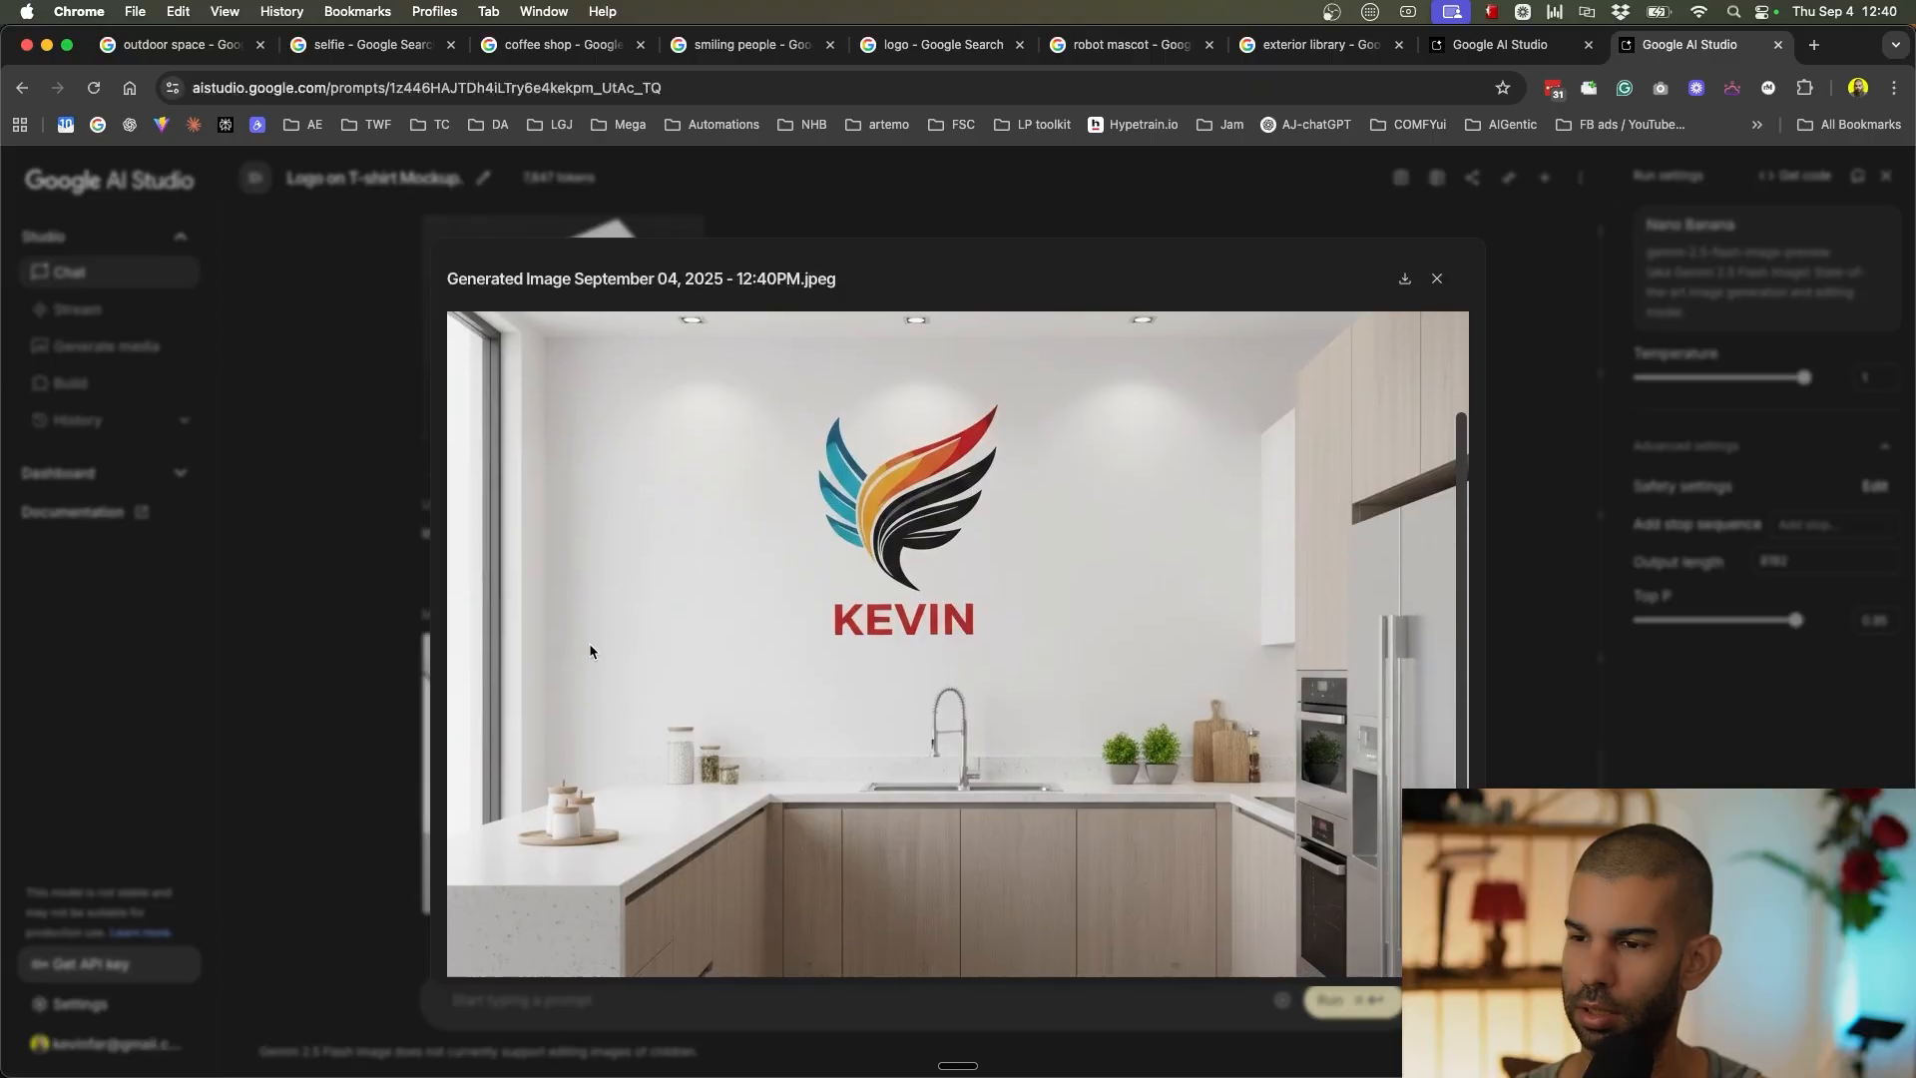
# Close the preview and run a prompt asking for 3 logos next to each other on the wall, same design and text but different colours.
pyautogui.click(212, 670)
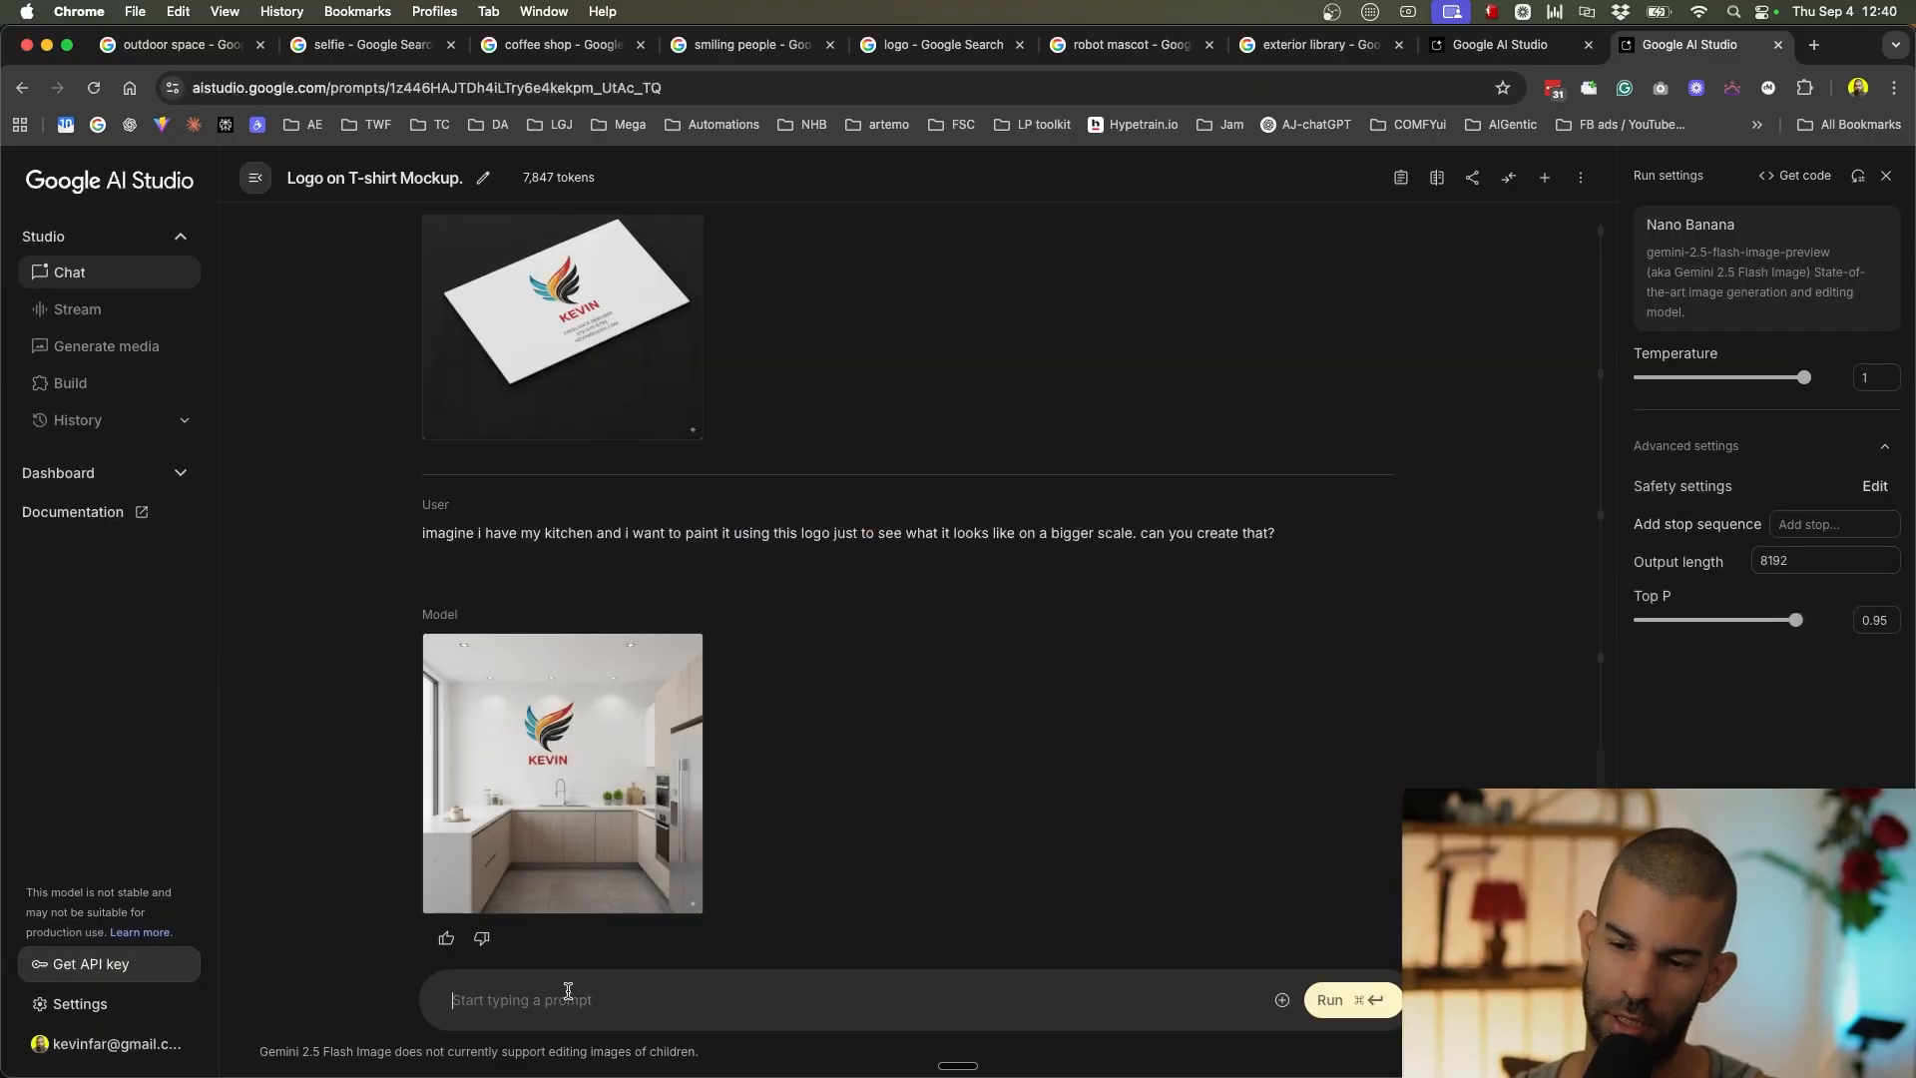
pyautogui.write('th')
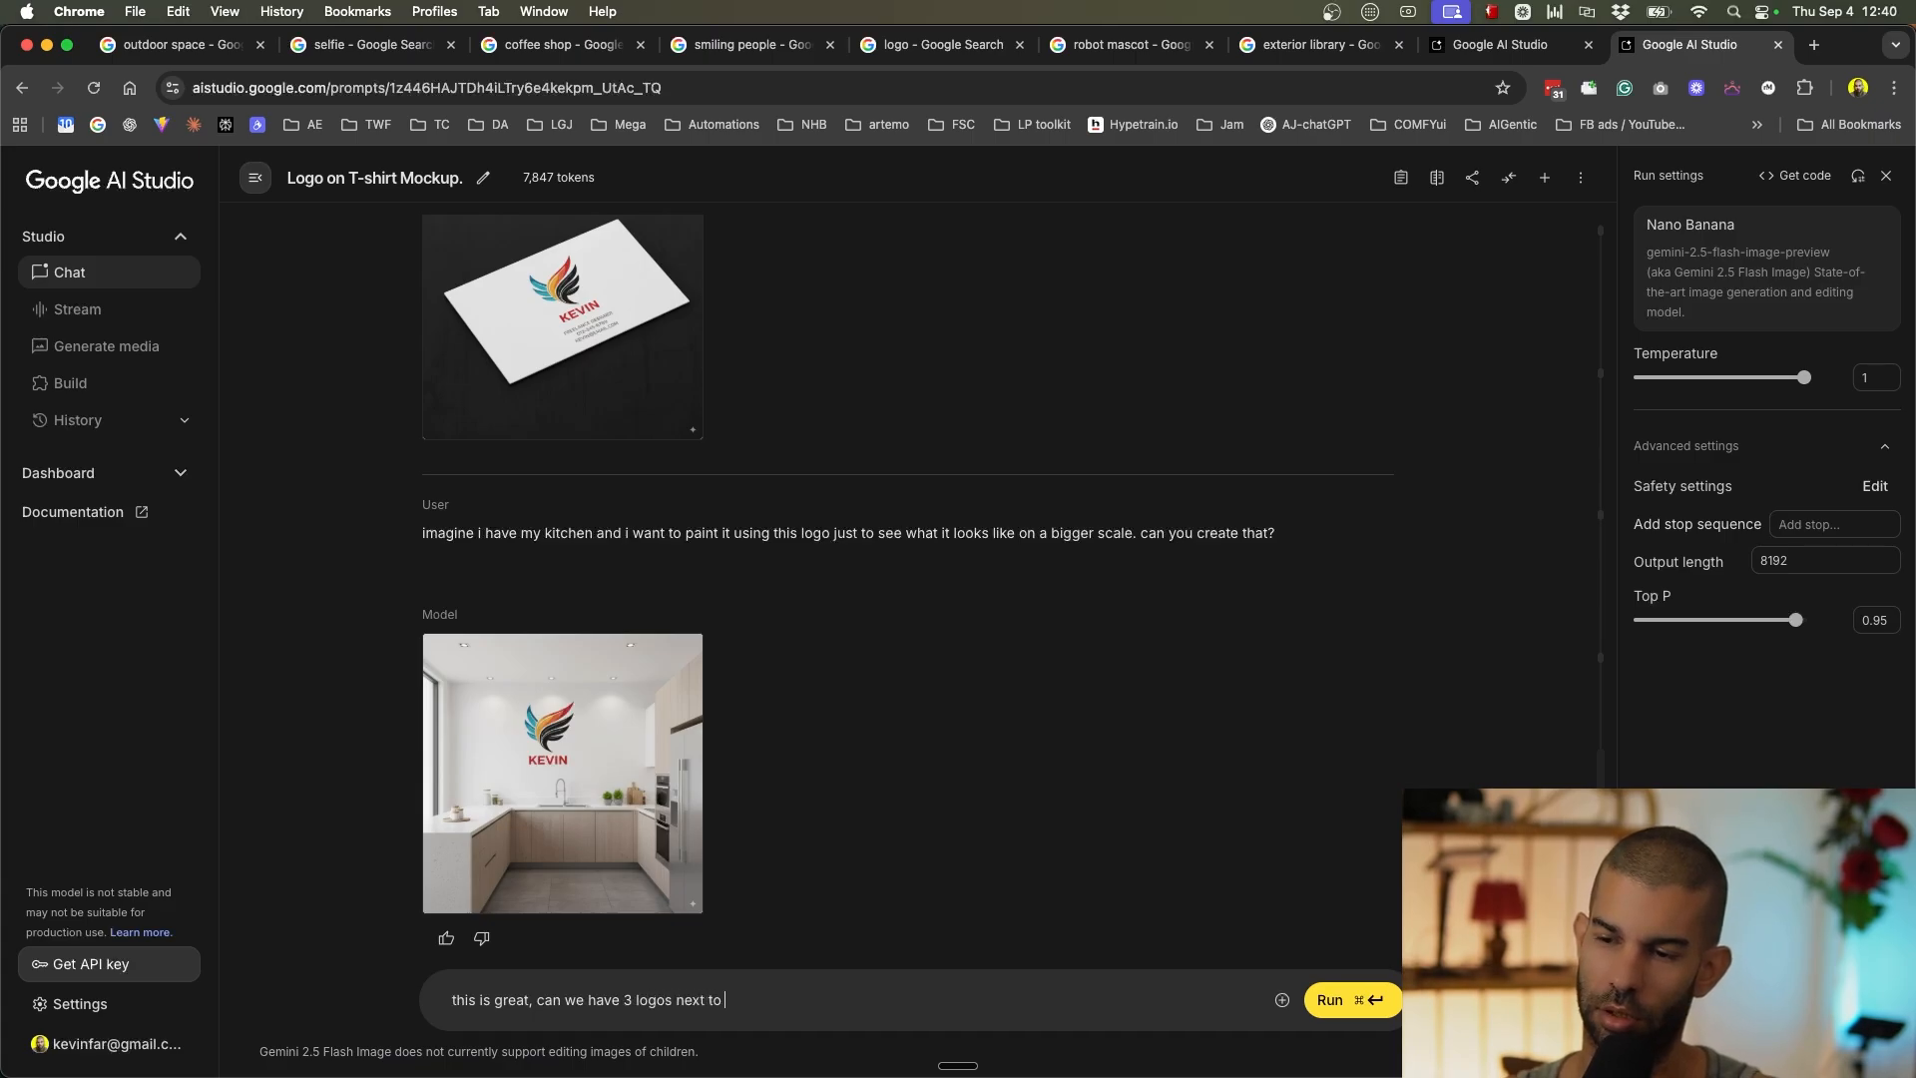
pyautogui.write('ther on the wall , with the same design but different colours?')
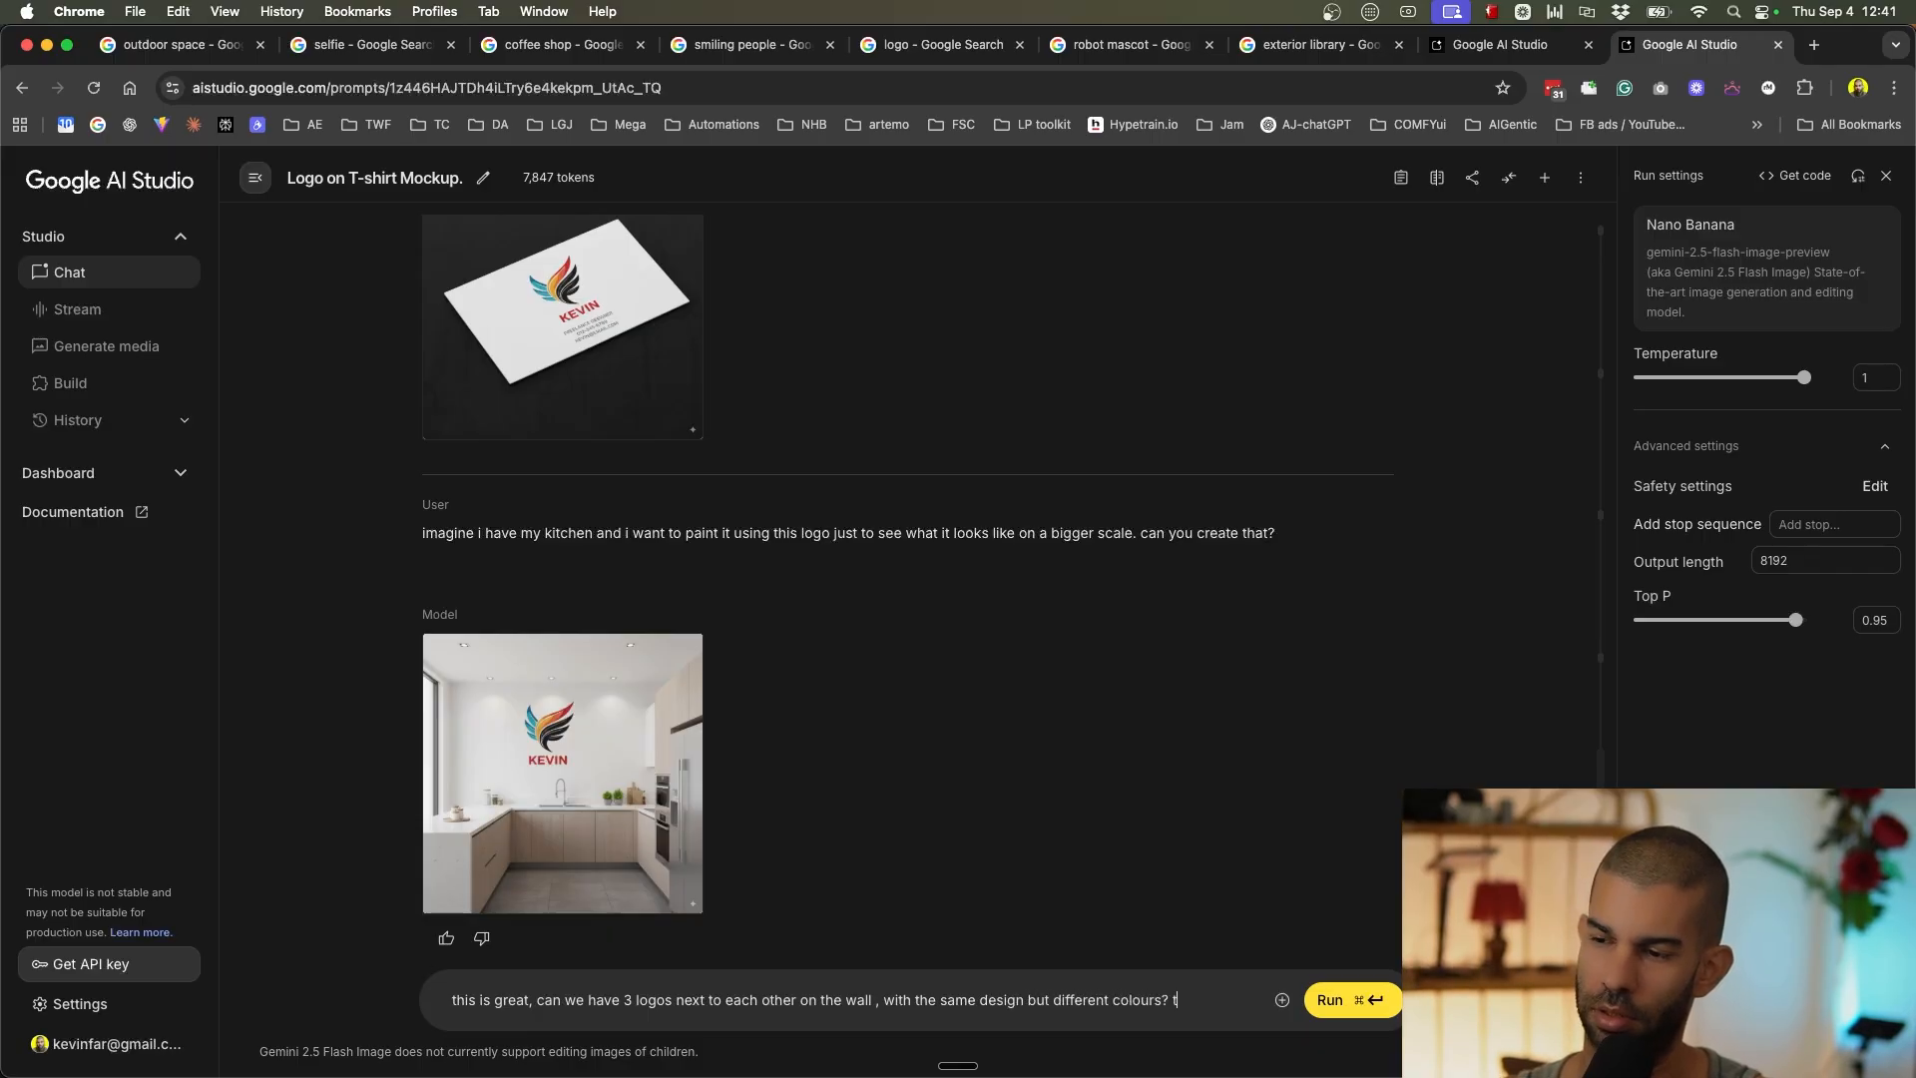
pyautogui.write('t should stay the same i.e.')
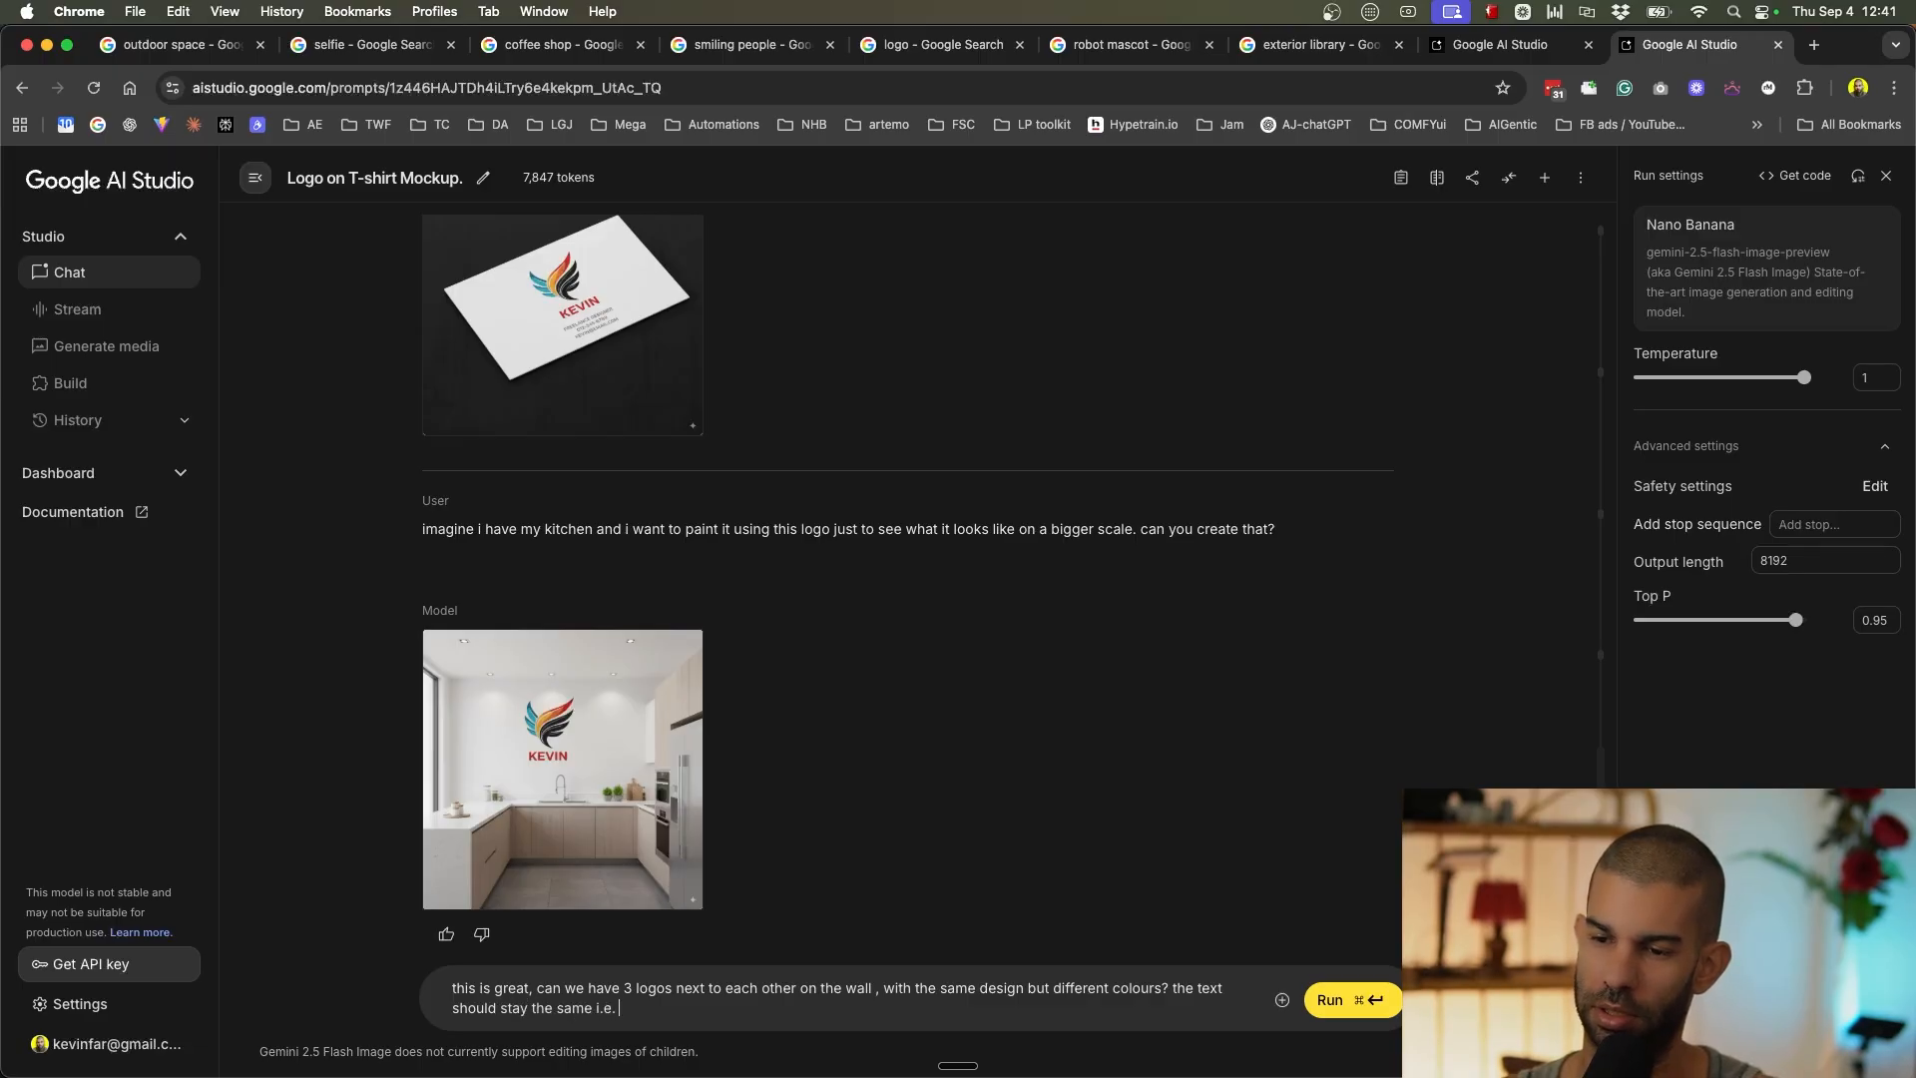
pyautogui.write('l')
pyautogui.press('super+Return')
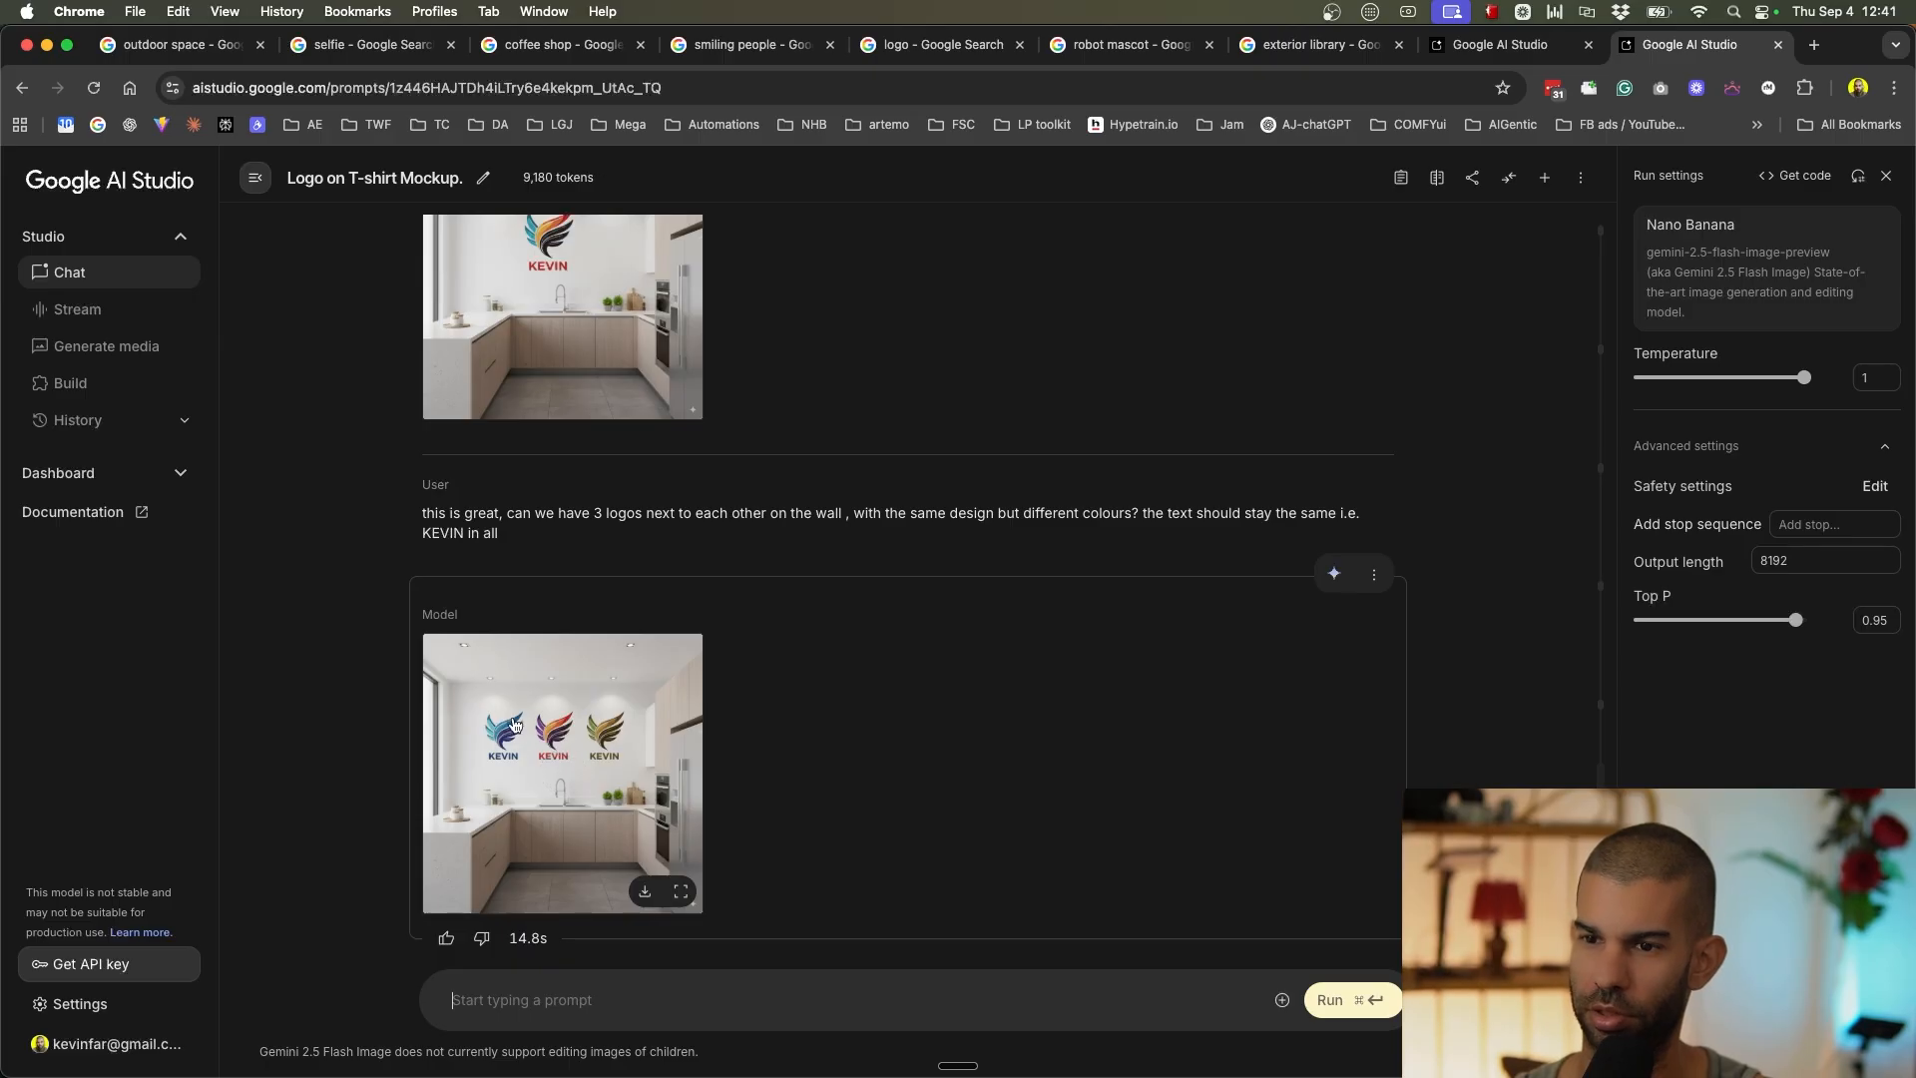
# Enlarge the generated kitchen image to examine the three logos, and compare it with the earlier mockups in the chat.
pyautogui.click(512, 732)
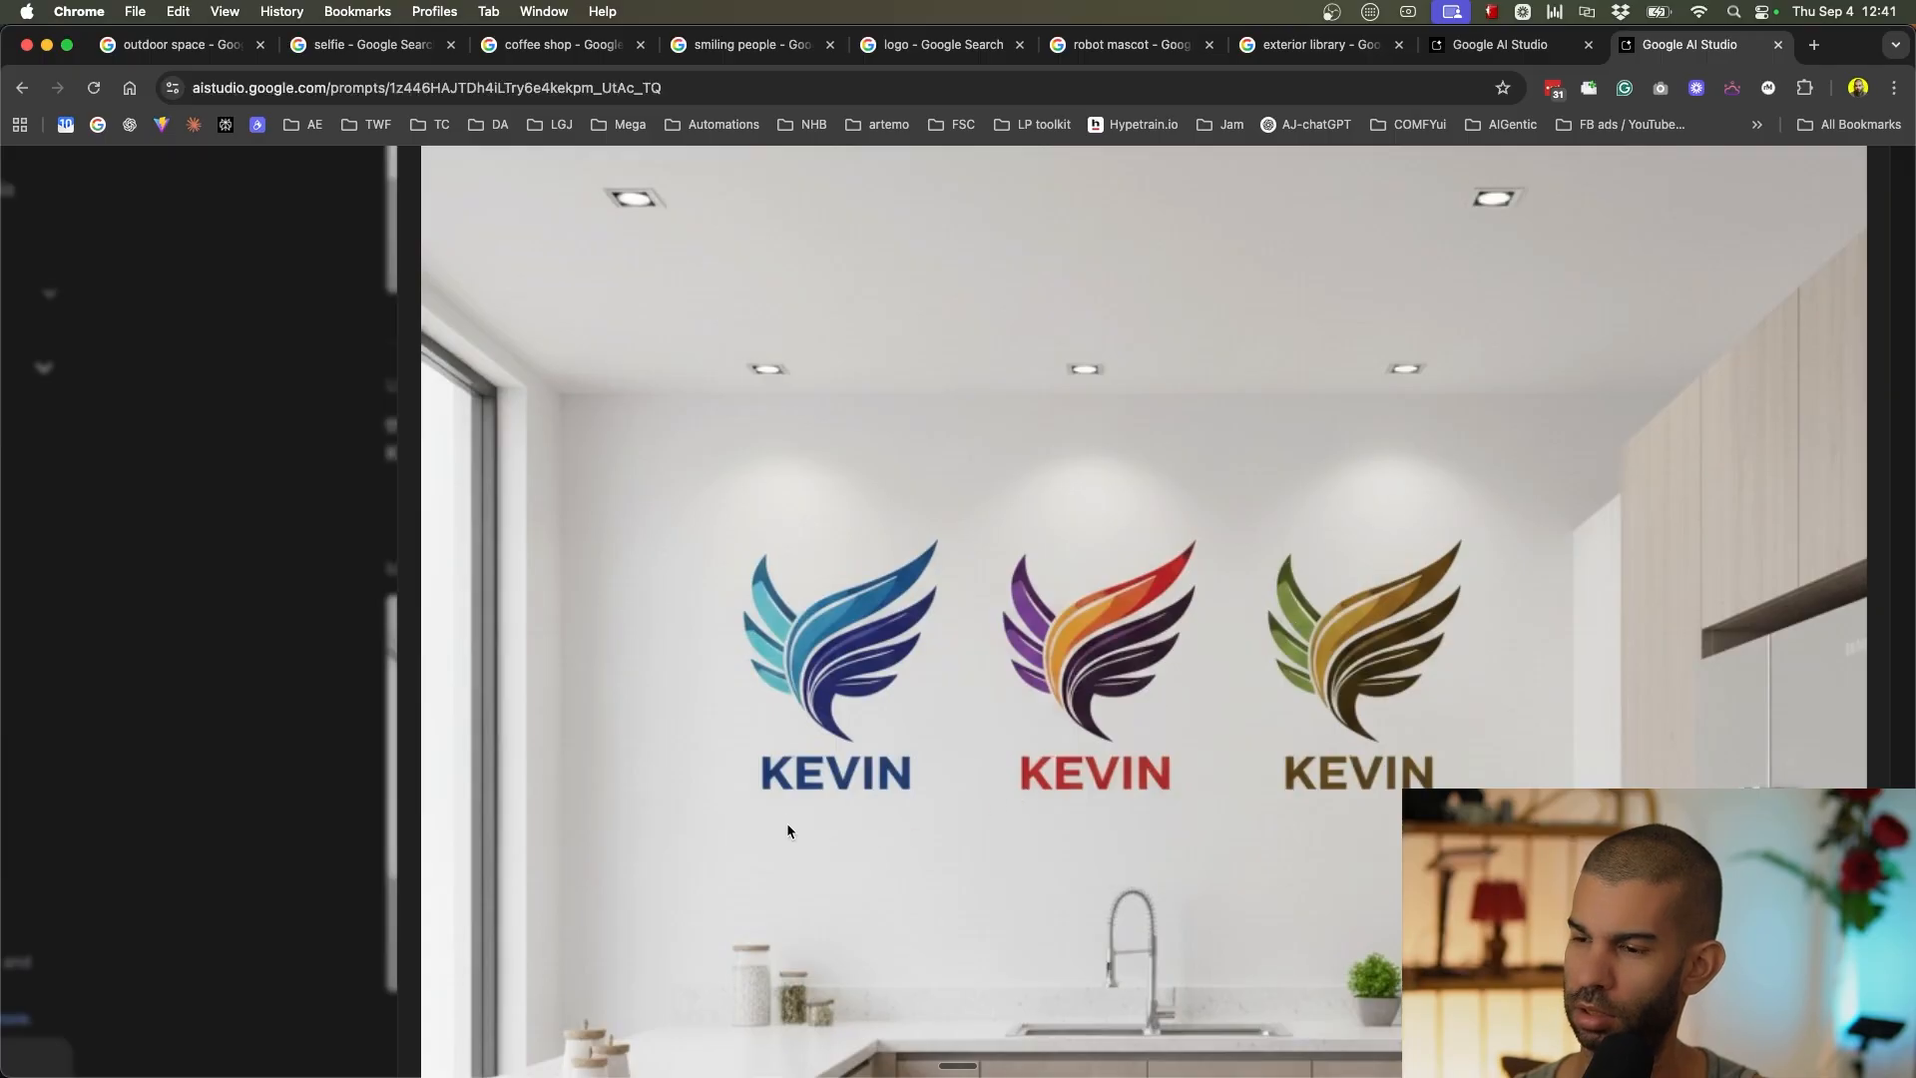
pyautogui.press('Escape')
pyautogui.scroll(10, 611, 796)
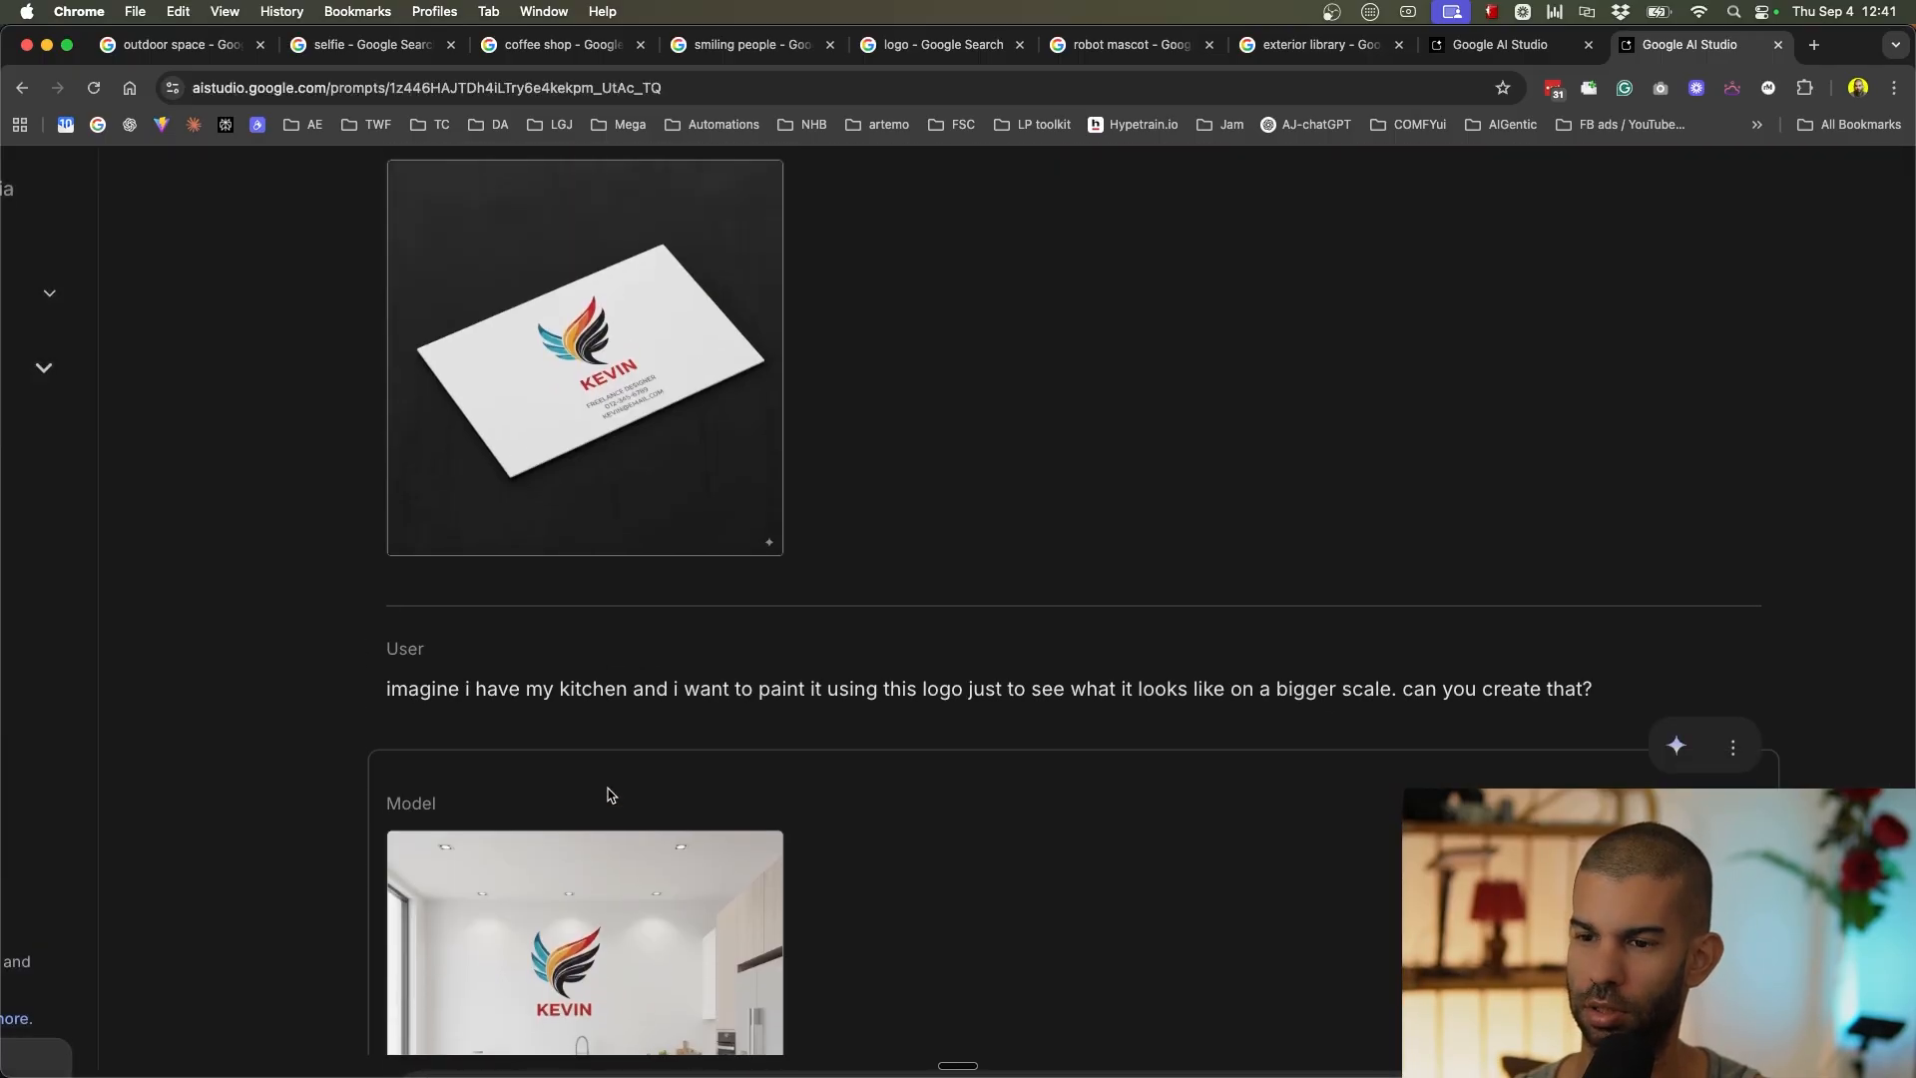
pyautogui.scroll(-6, 629, 793)
pyautogui.scroll(-3, 629, 793)
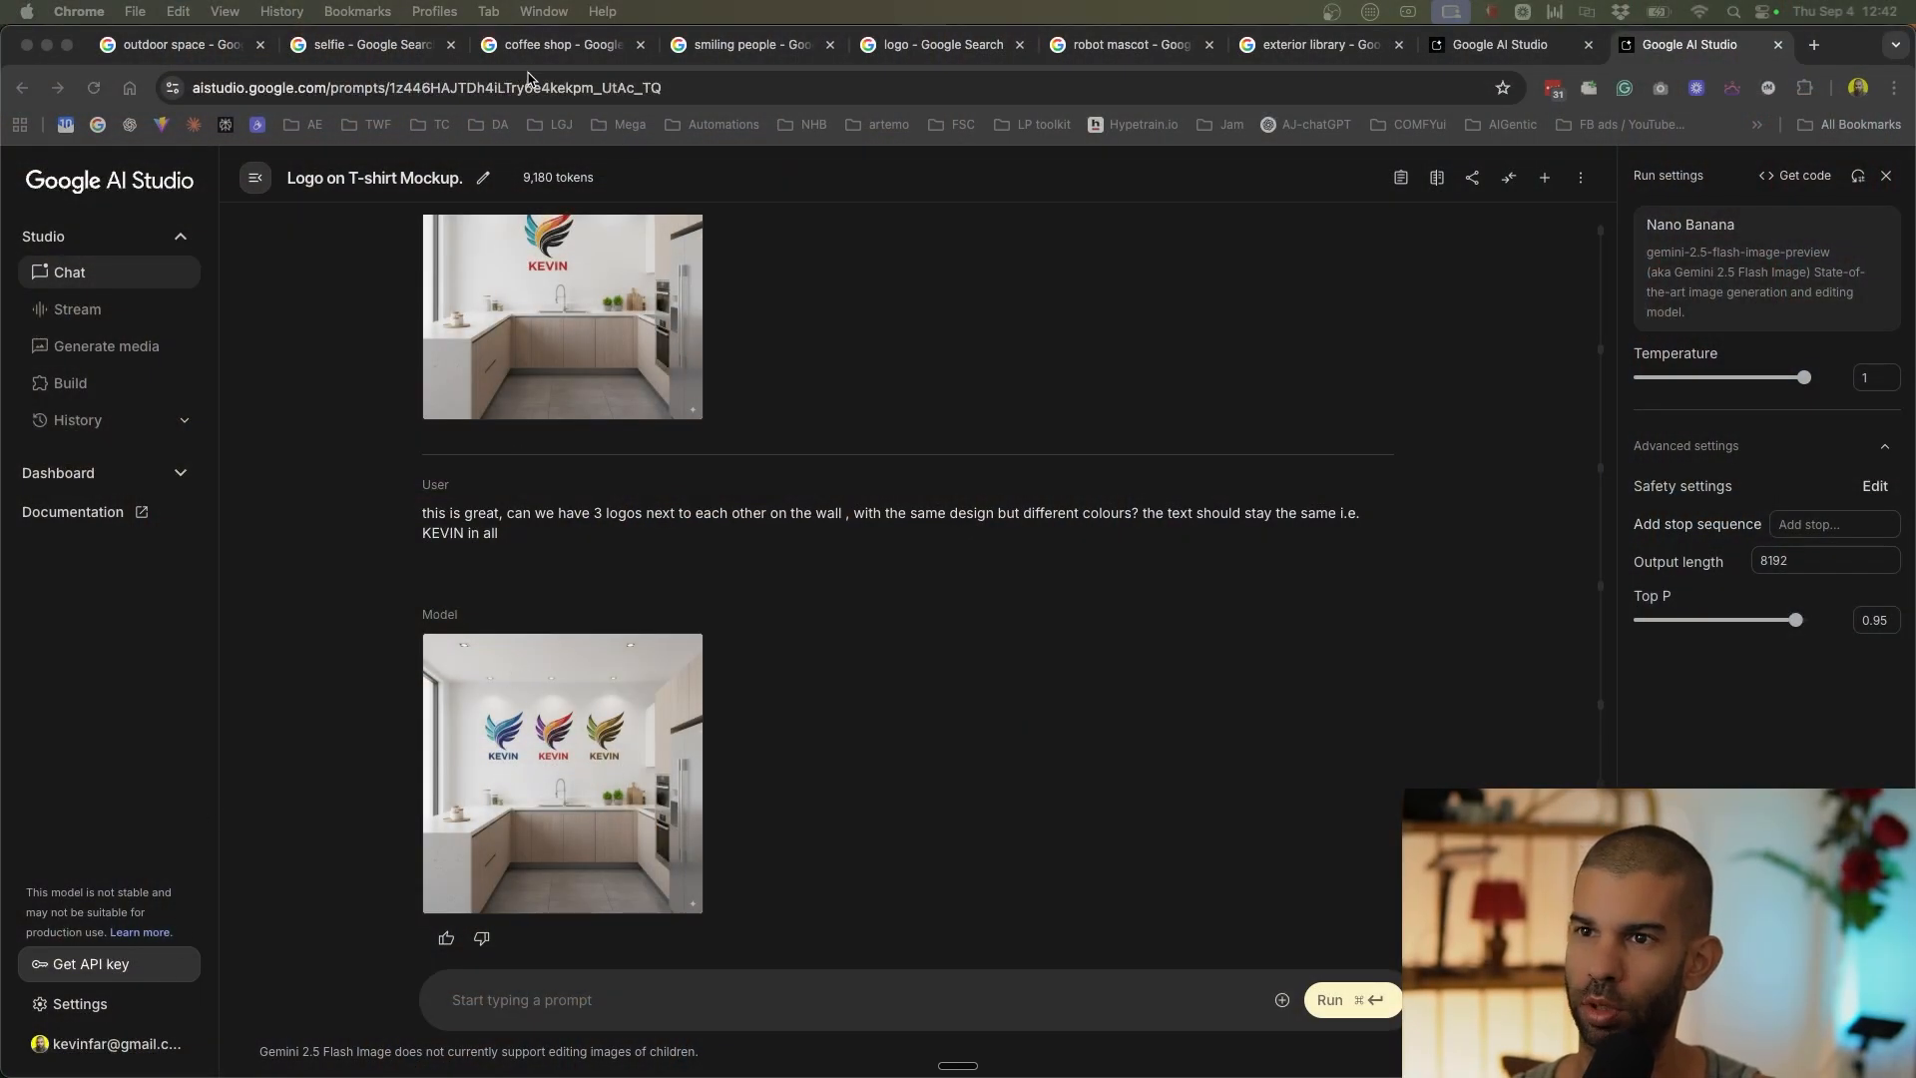
# Start a new AI Studio chat in the current browser tab.
pyautogui.click(529, 87)
pyautogui.write('ai')
pyautogui.press('Return')
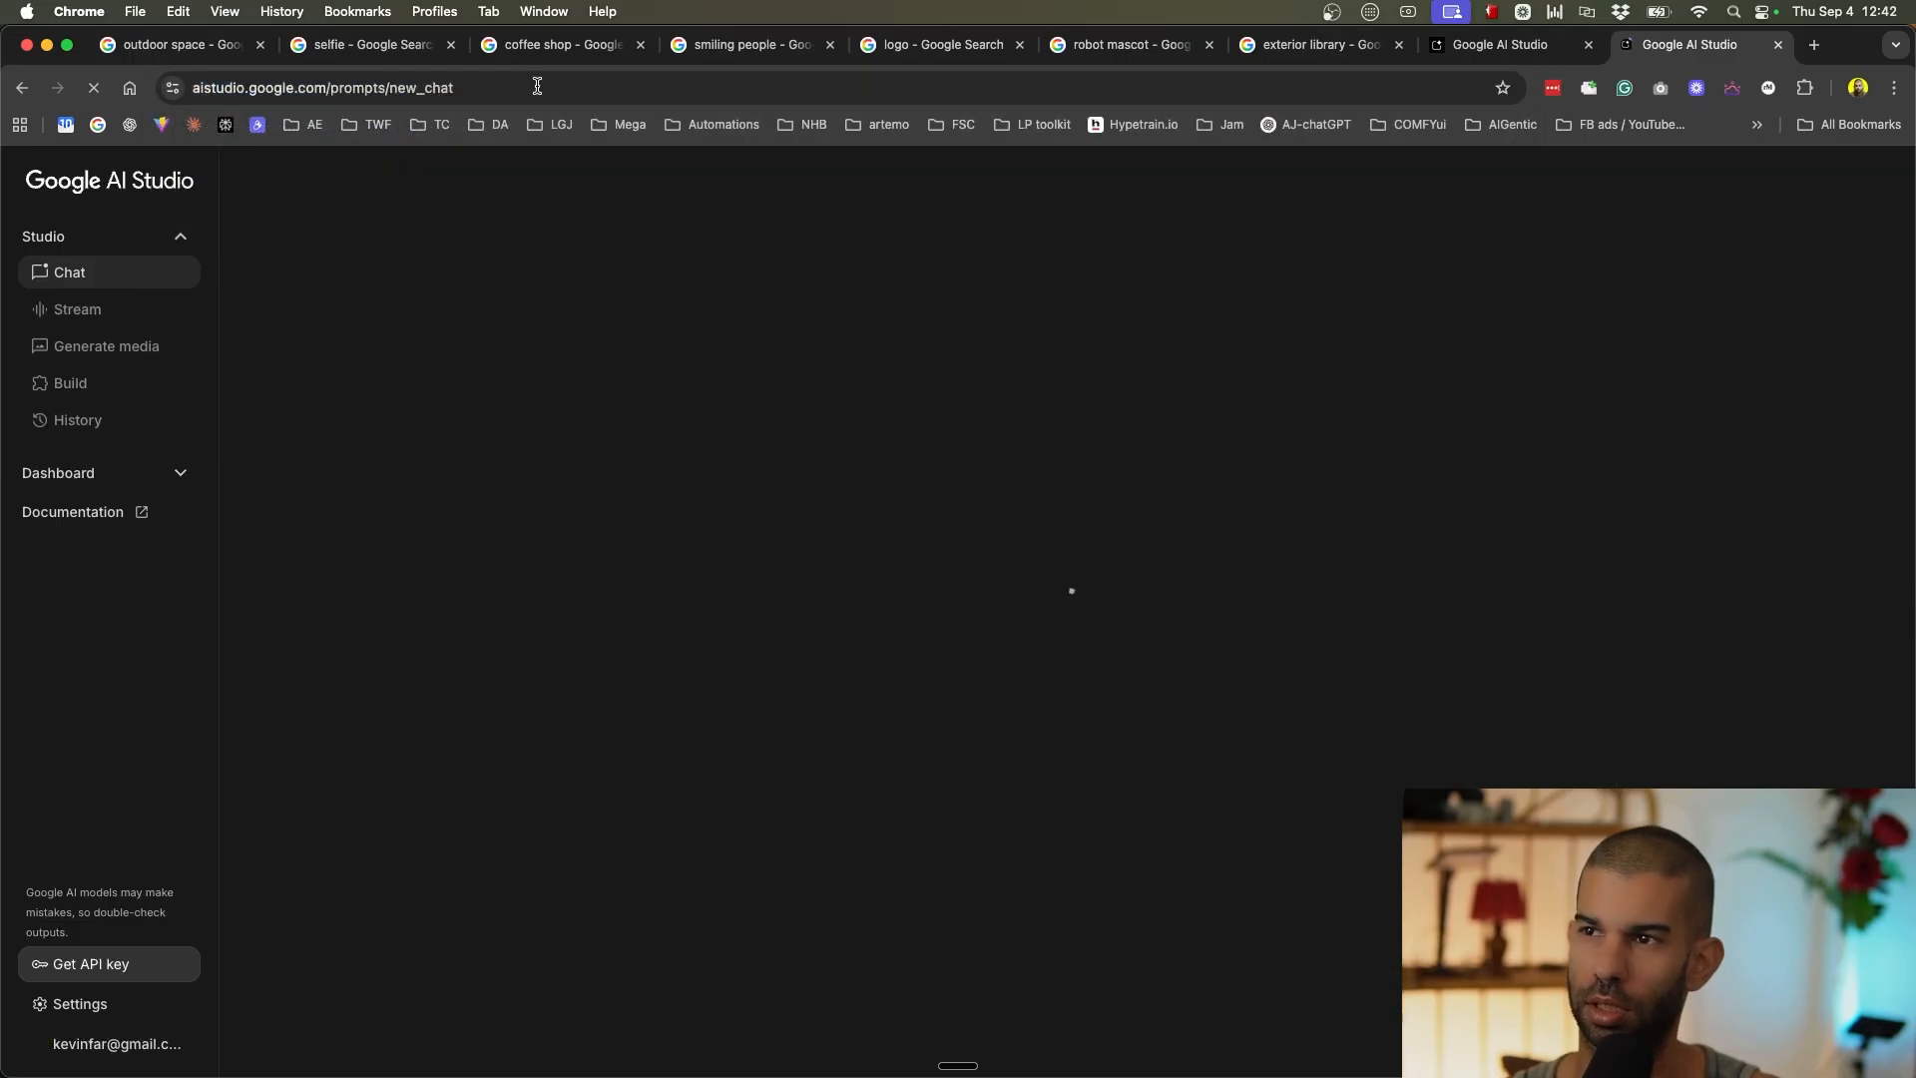
# Browse the robot mascot image search results and copy the orange and blue Freepik robot image.
pyautogui.click(1122, 44)
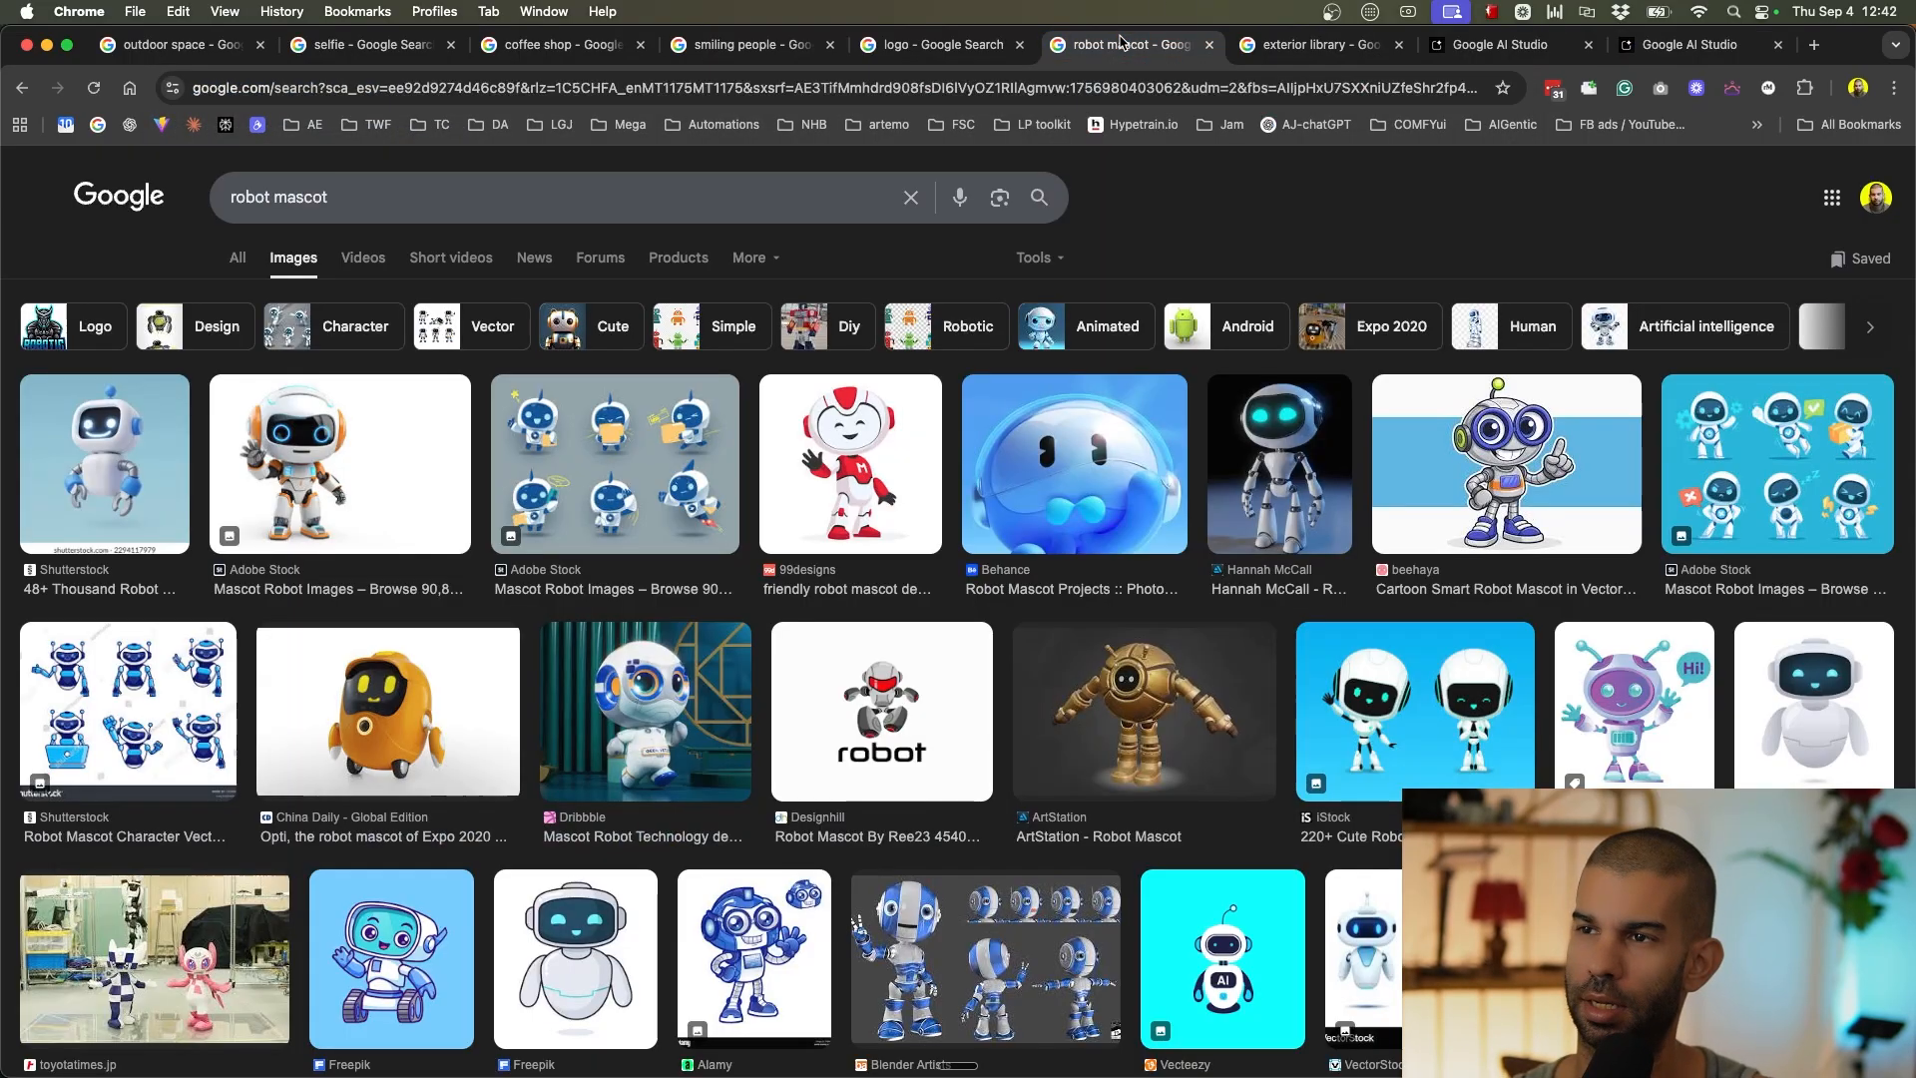
pyautogui.scroll(-3, 520, 726)
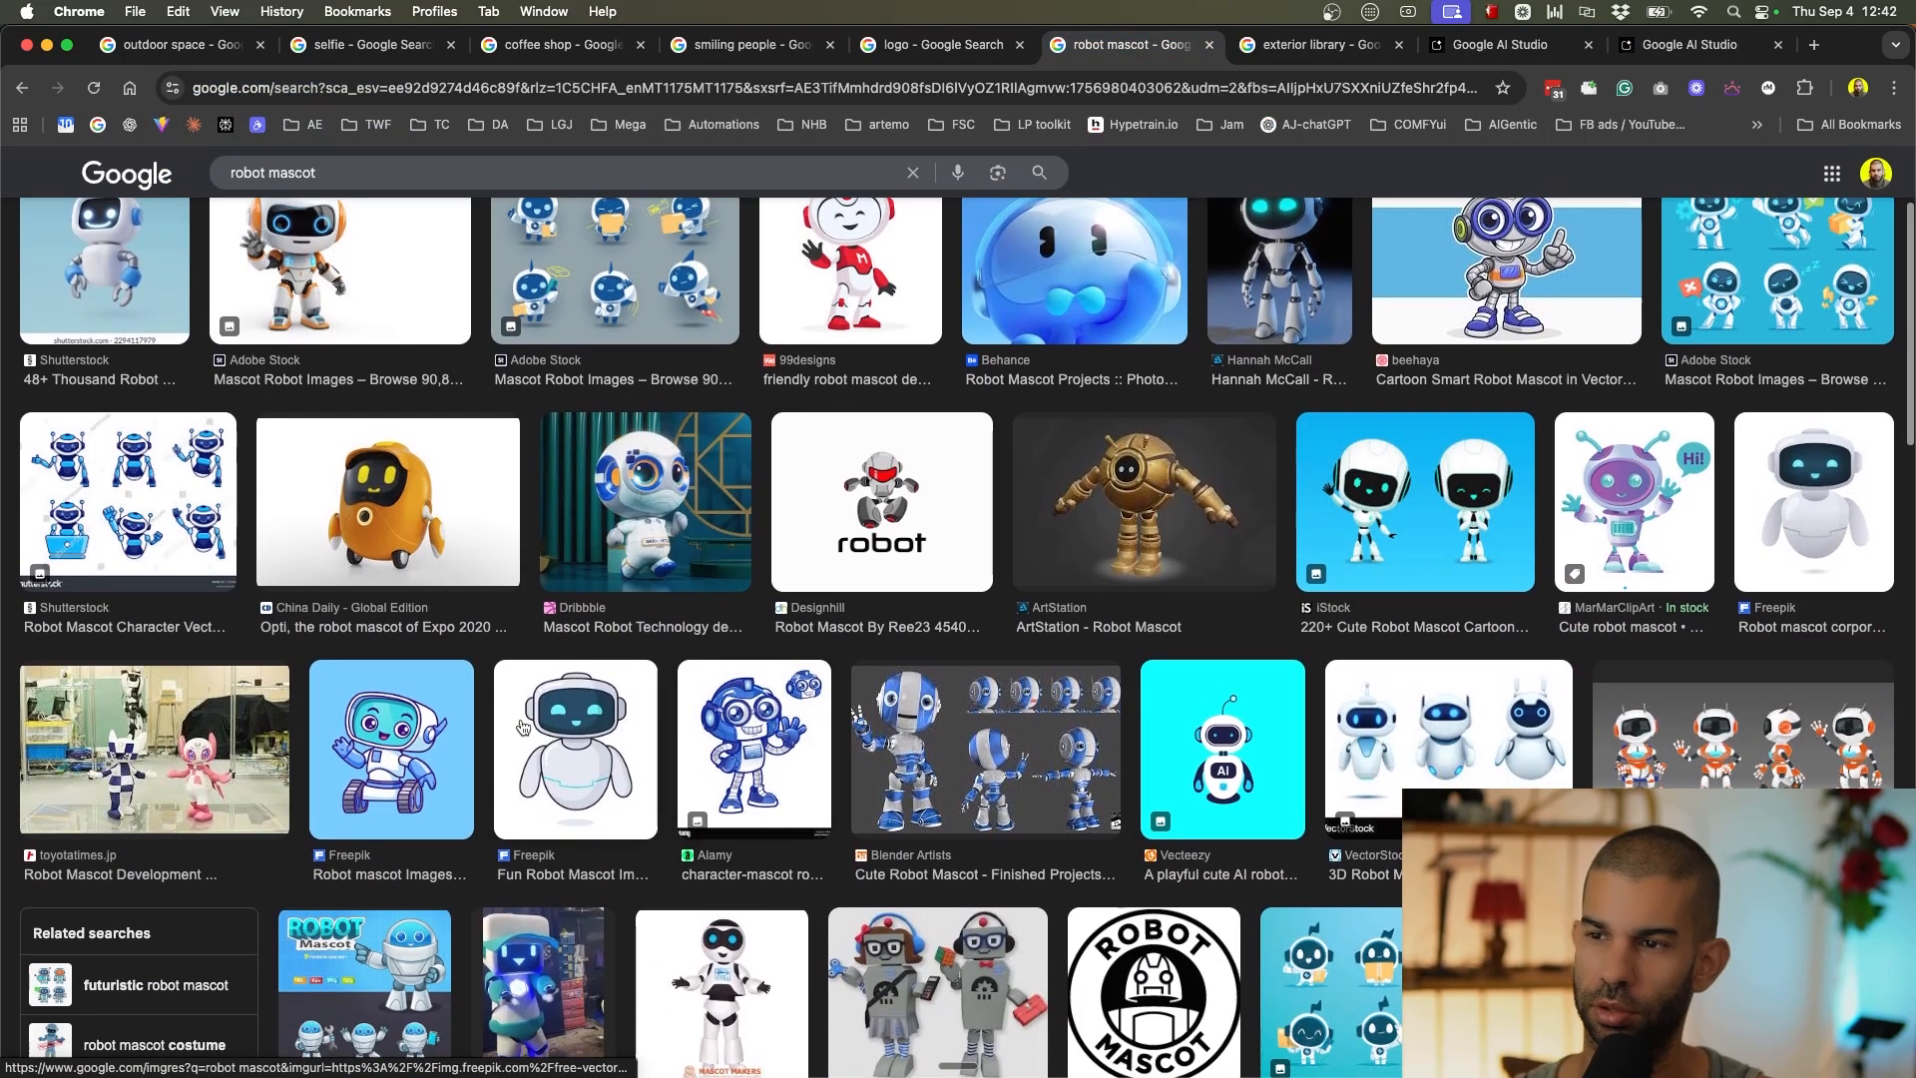
pyautogui.scroll(-1, 520, 726)
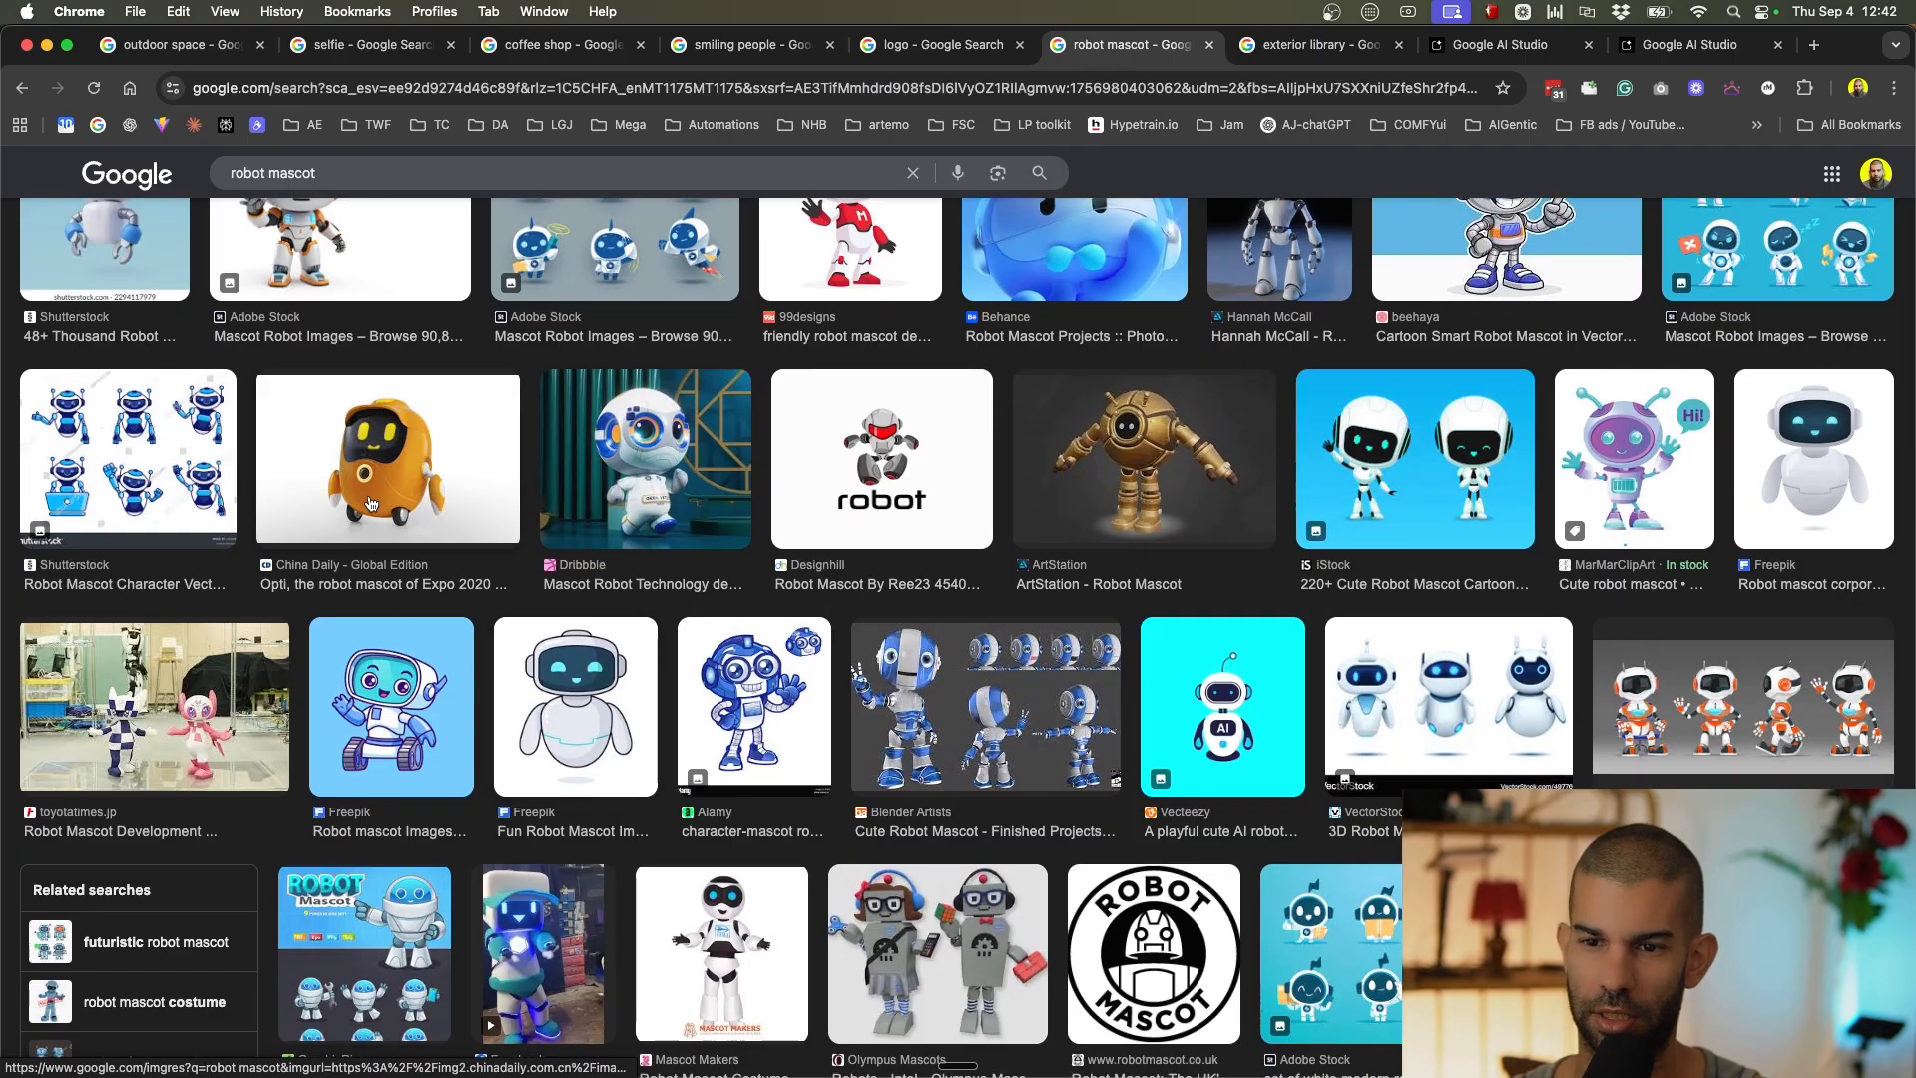
pyautogui.scroll(-15, 369, 504)
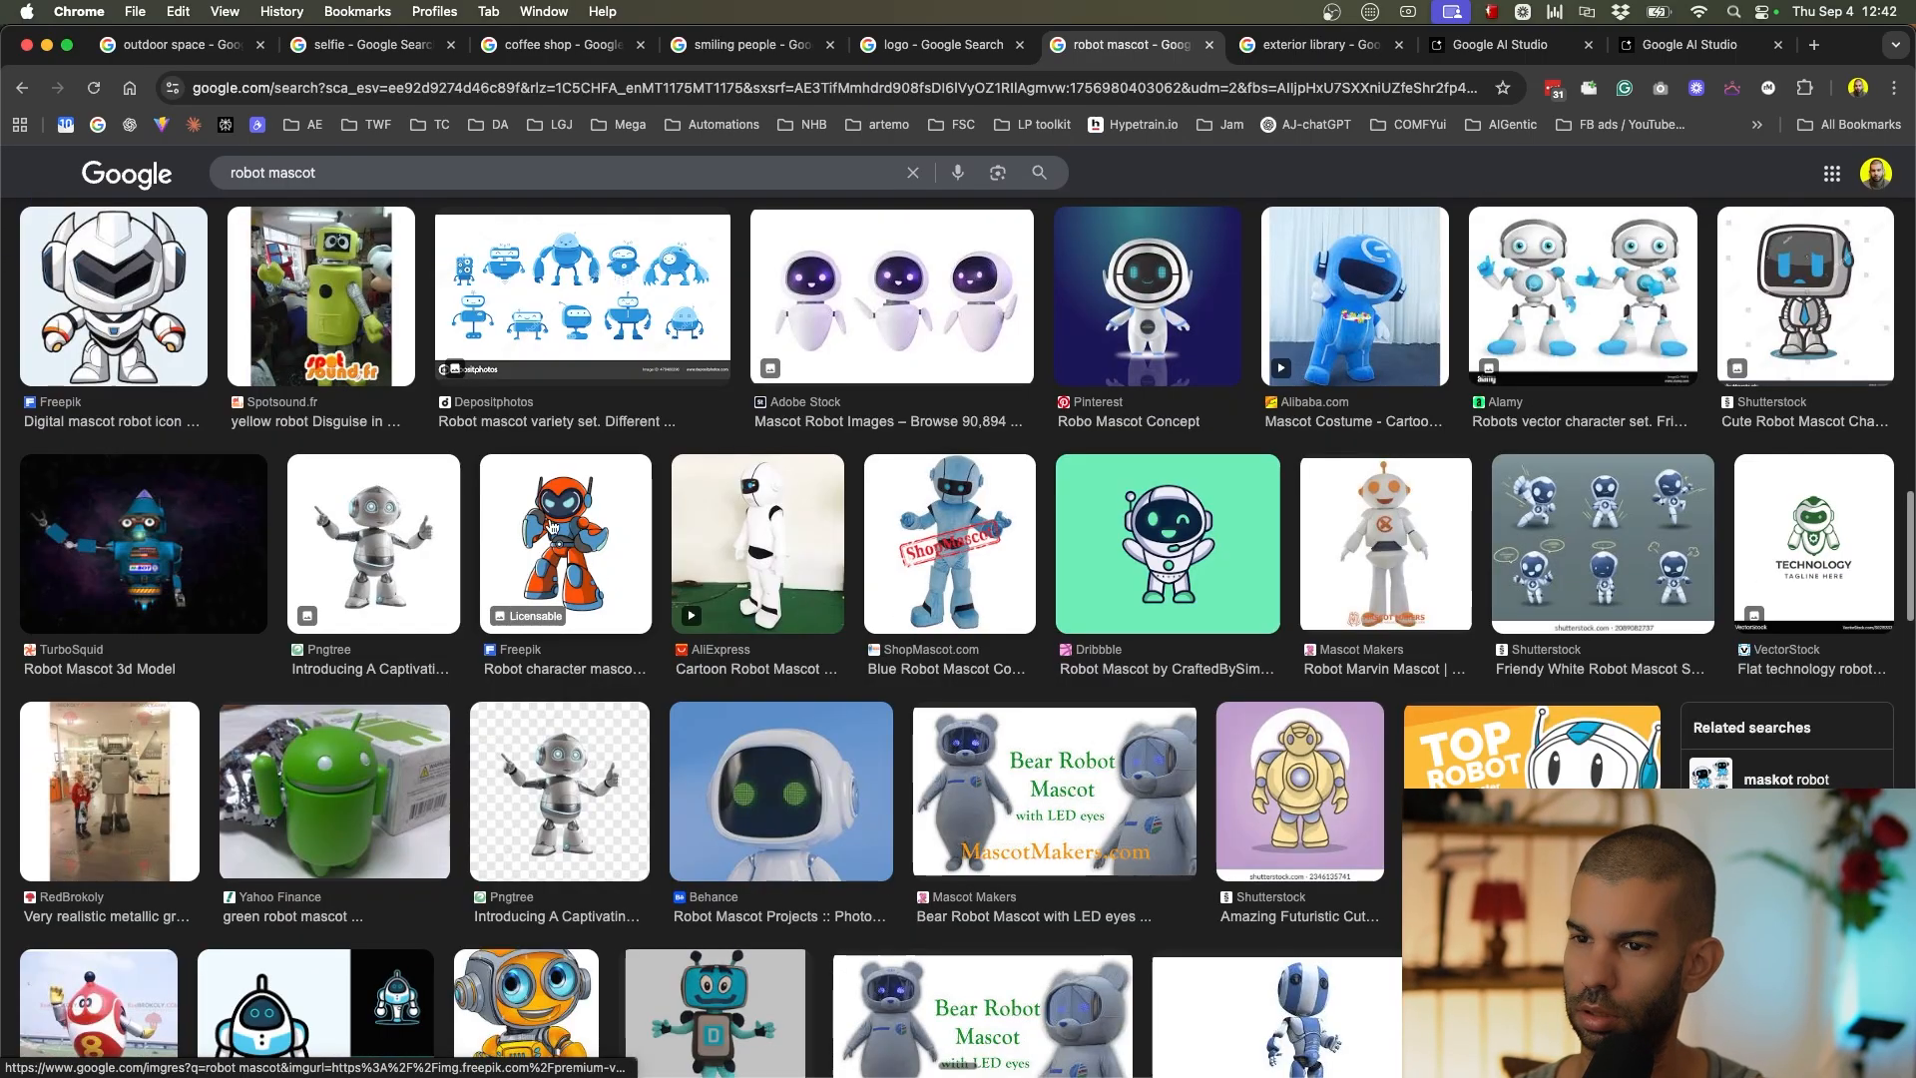
pyautogui.click(551, 526)
pyautogui.rightClick(1446, 462)
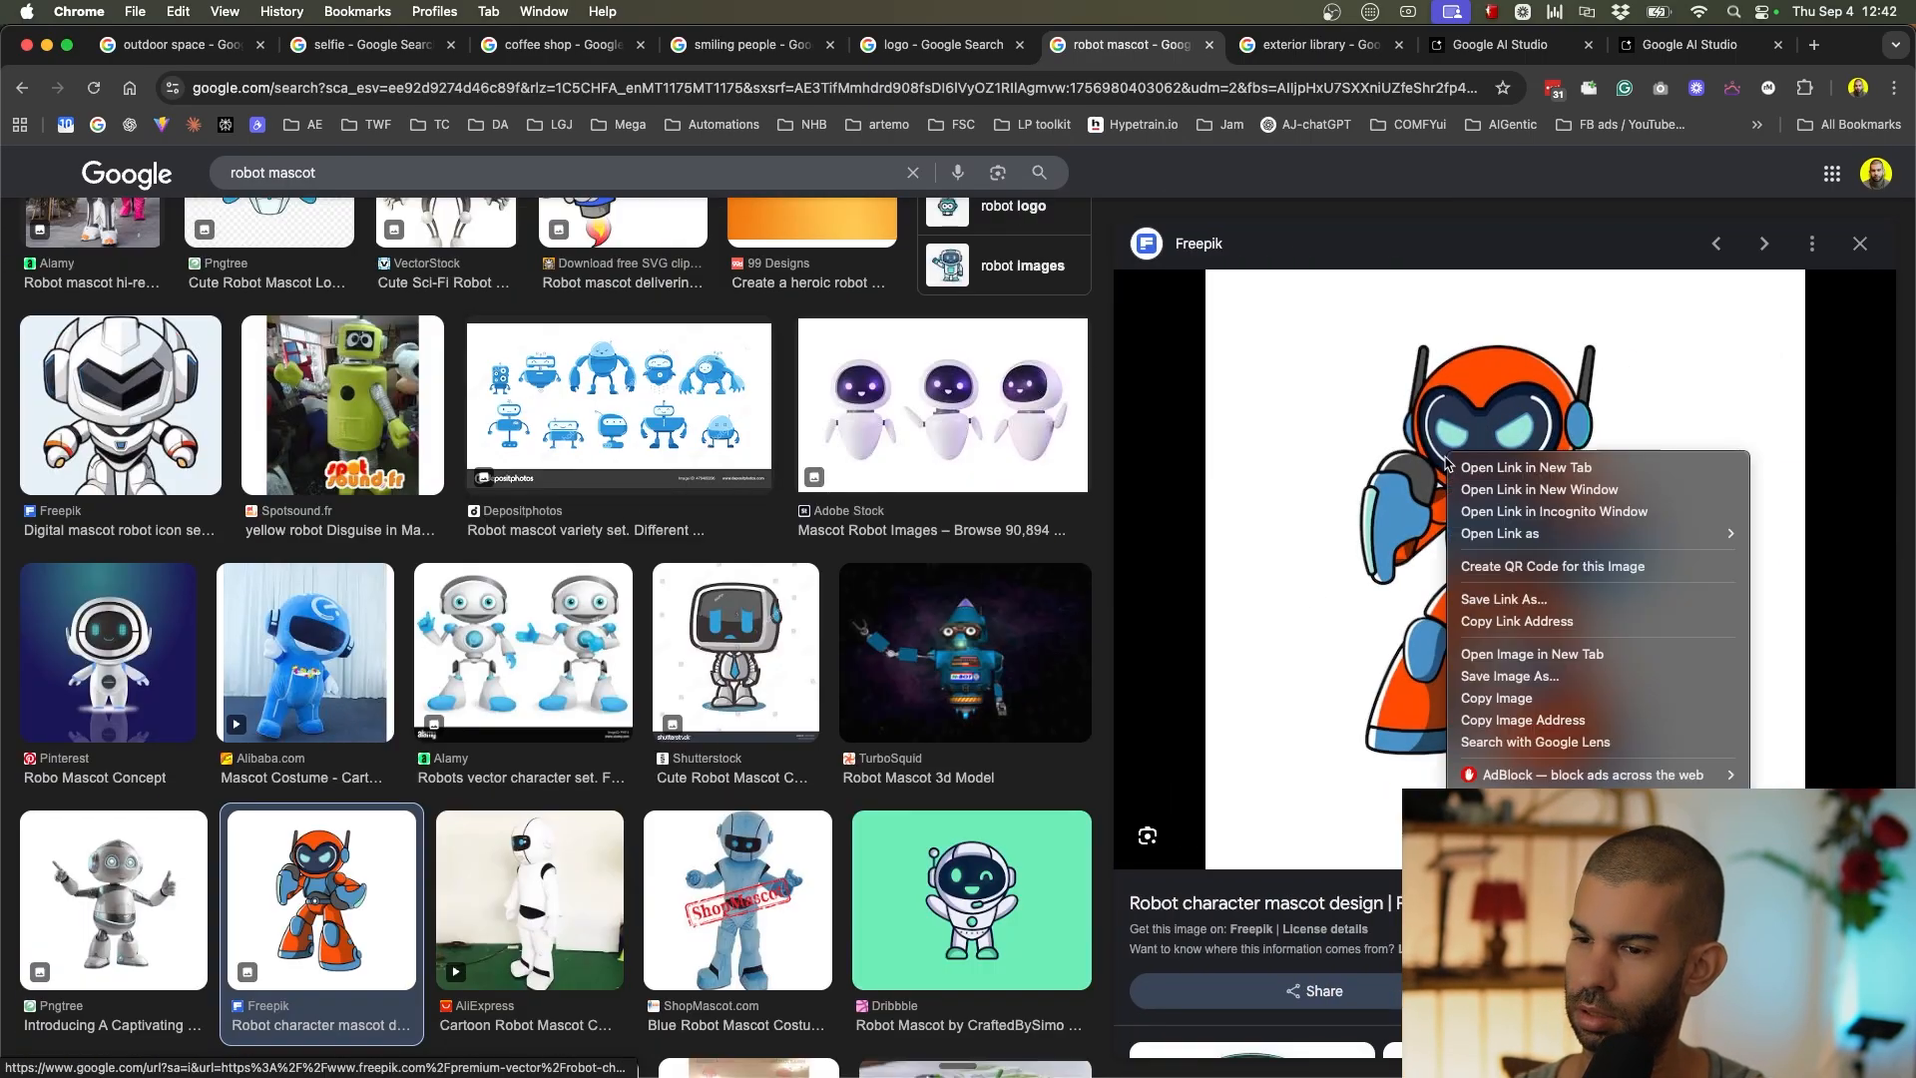
pyautogui.click(1559, 701)
# Add the copied robot image to the new AI Studio chat and run the prompt "change the expression on robot's face to be sad".
pyautogui.click(1692, 50)
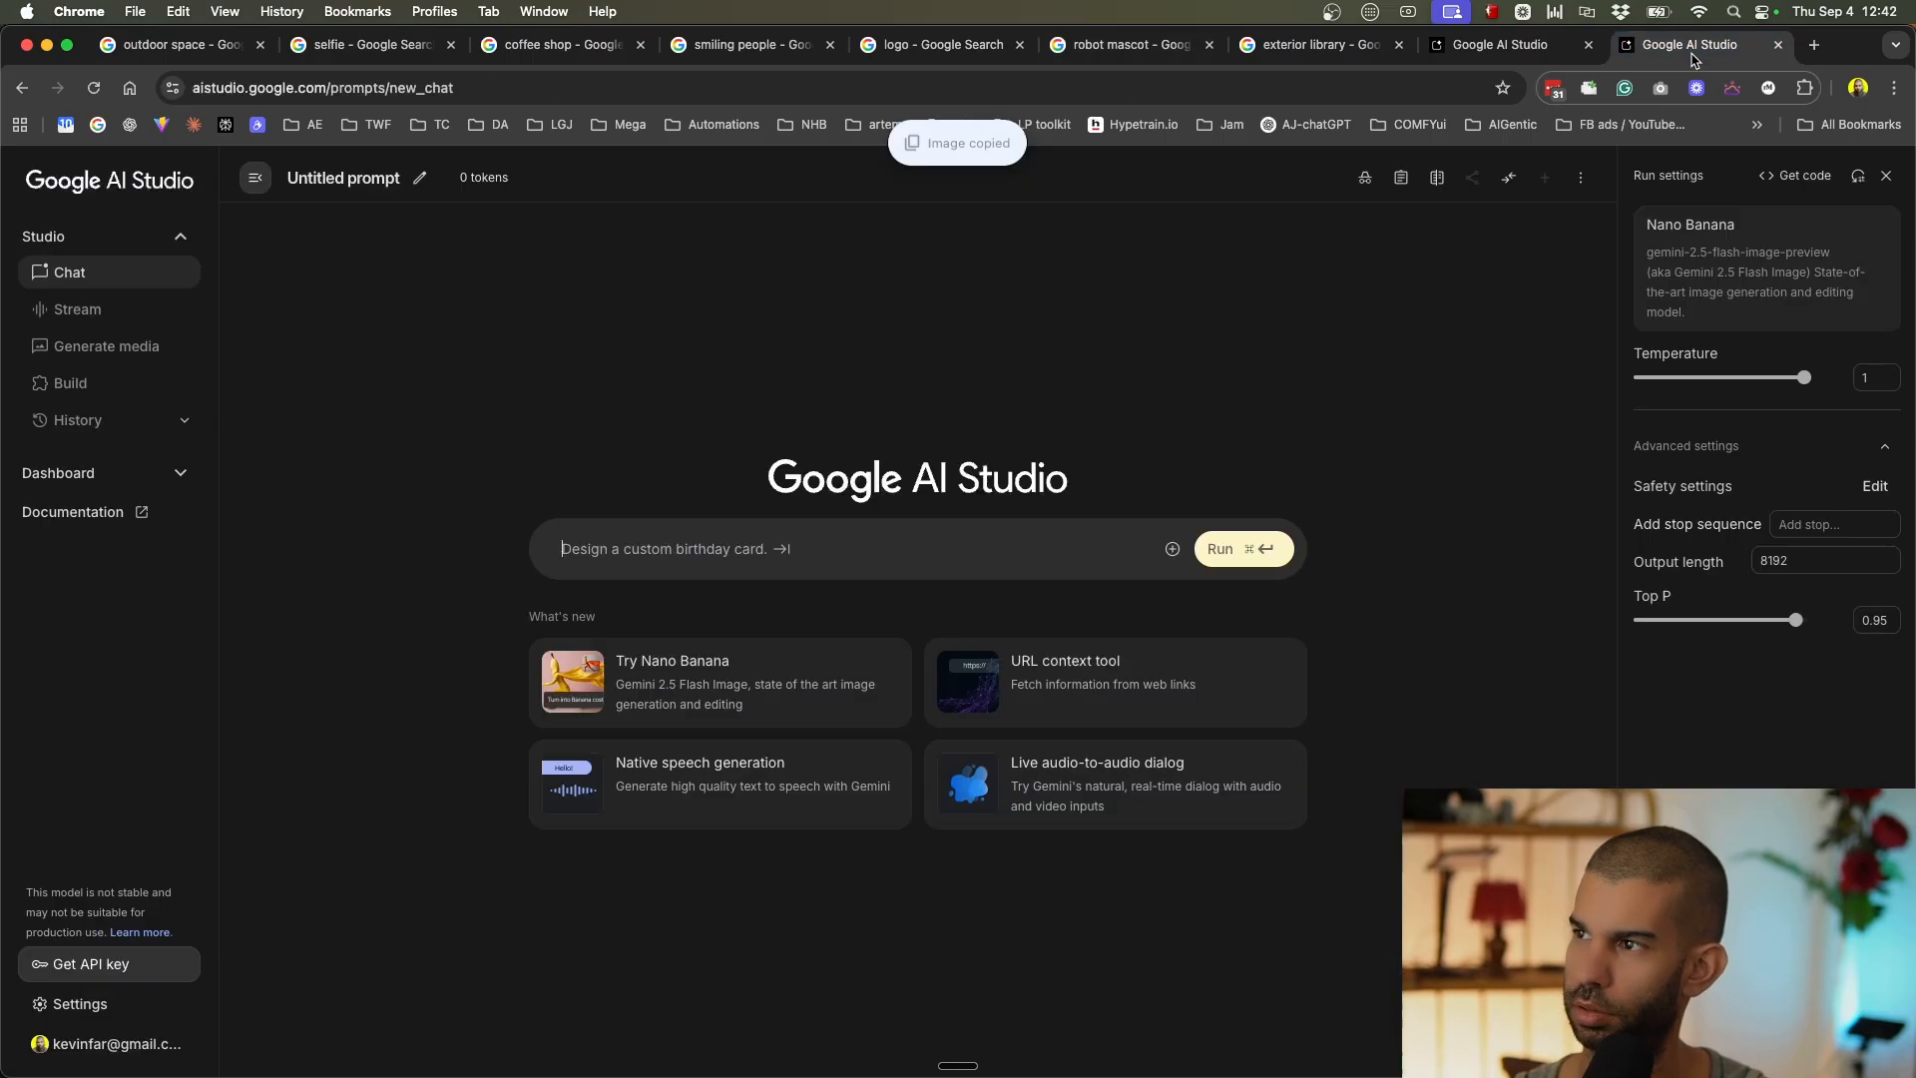
pyautogui.press('super+v')
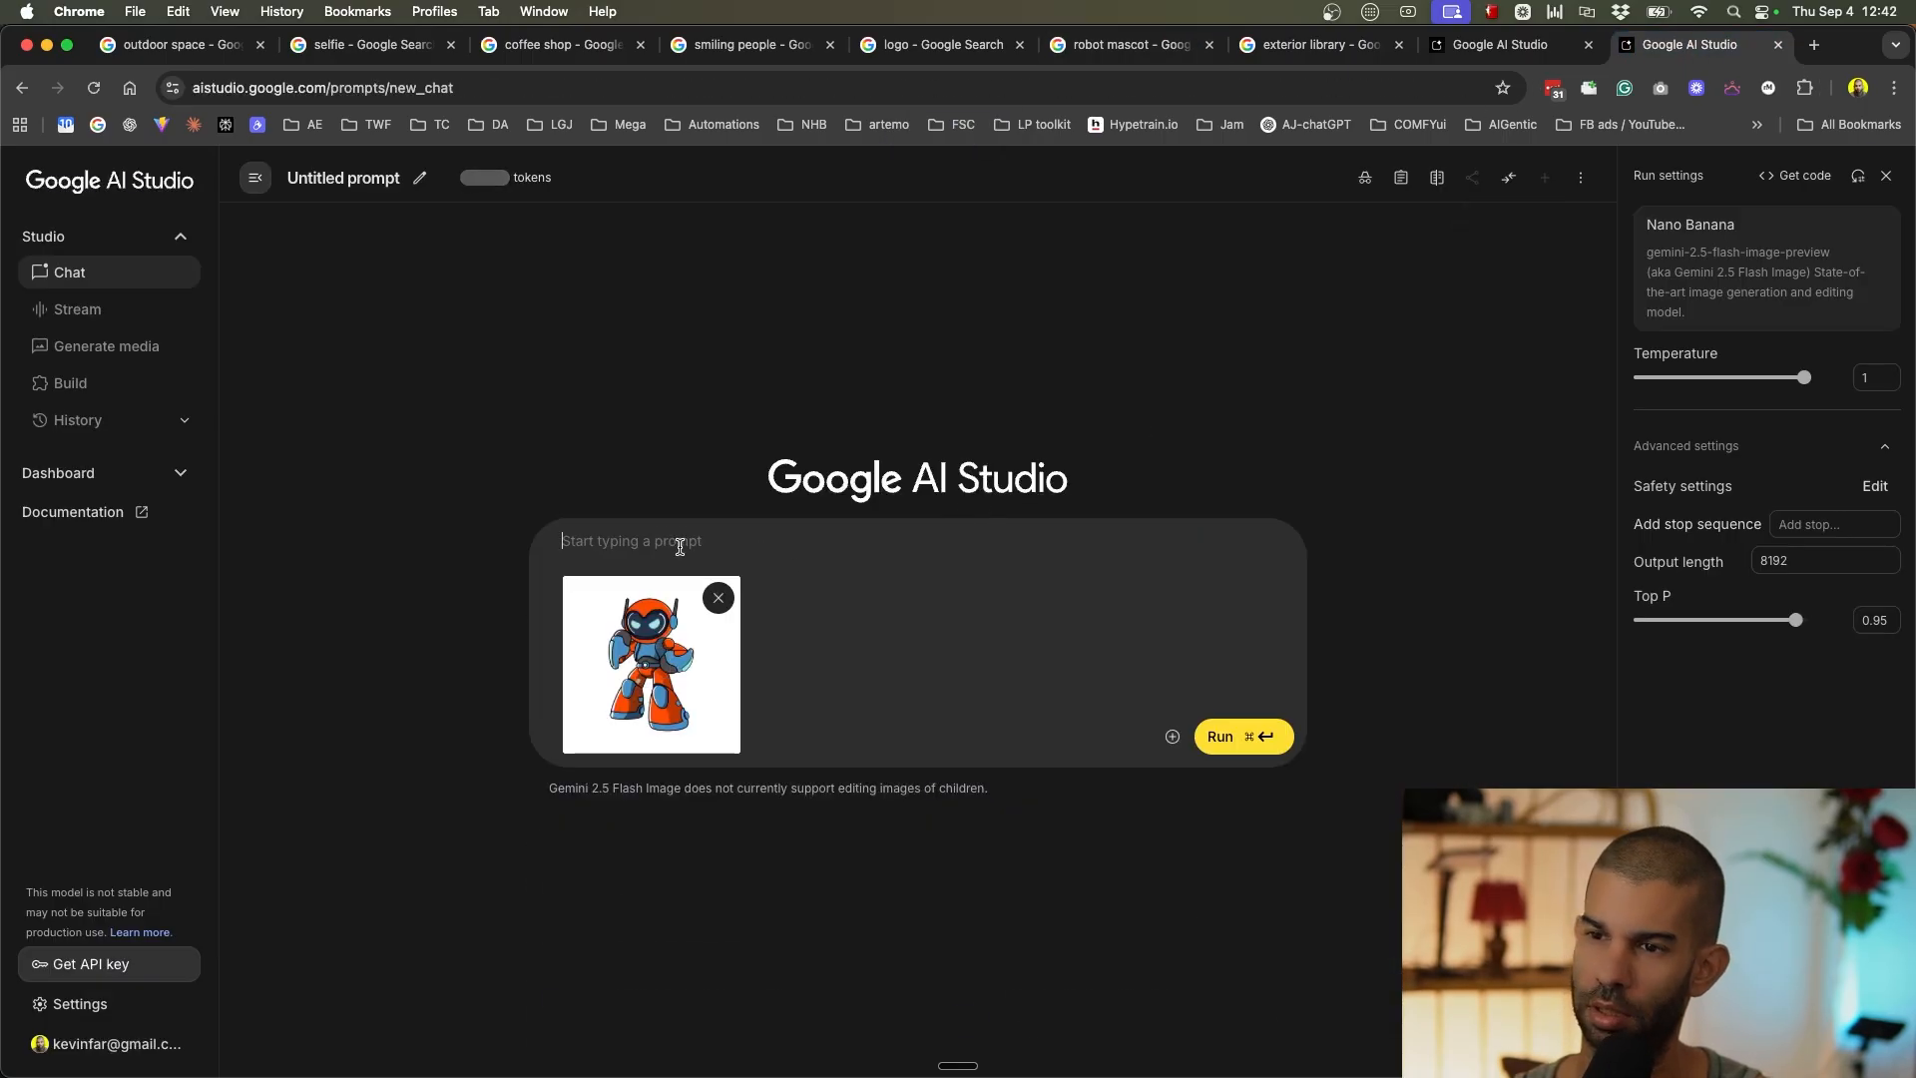
pyautogui.write("change the expression on robot's face to be fac")
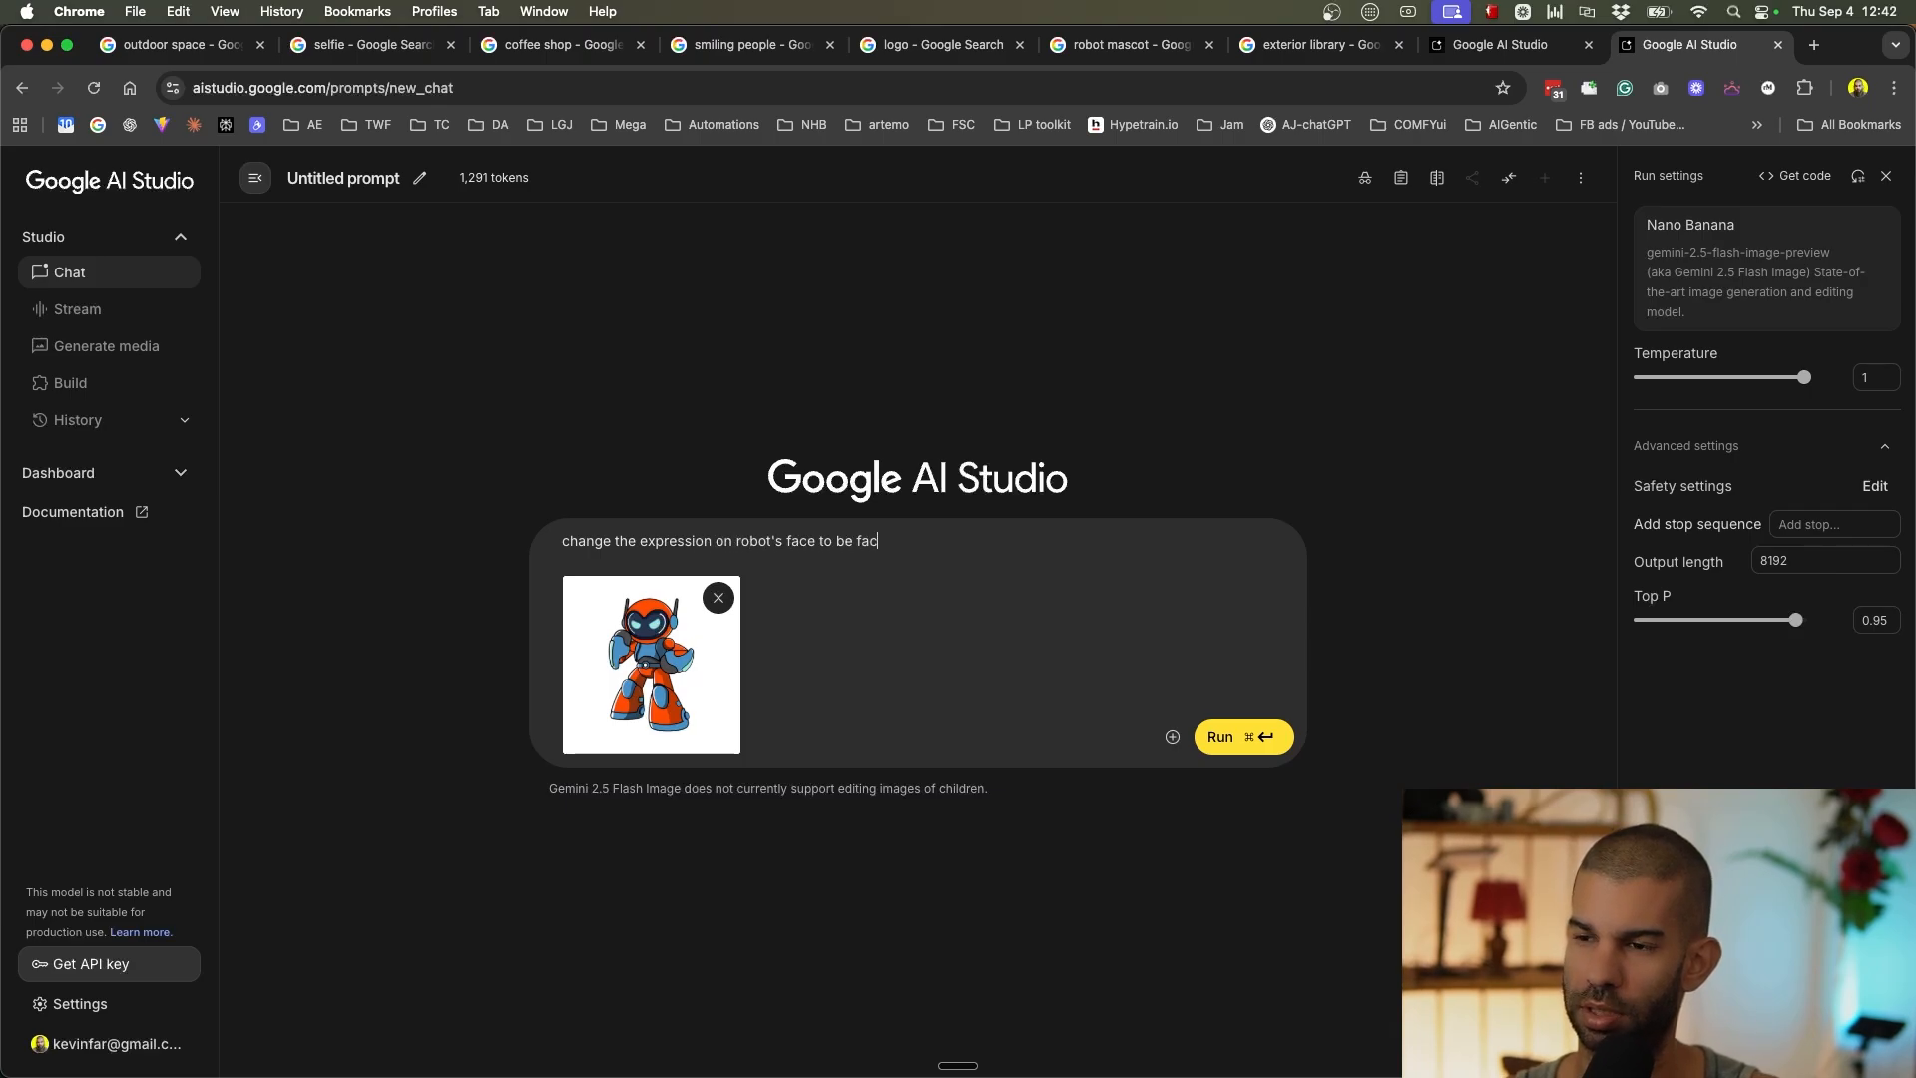
# Open another new AI Studio chat in a separate browser tab.
pyautogui.press('super+t')
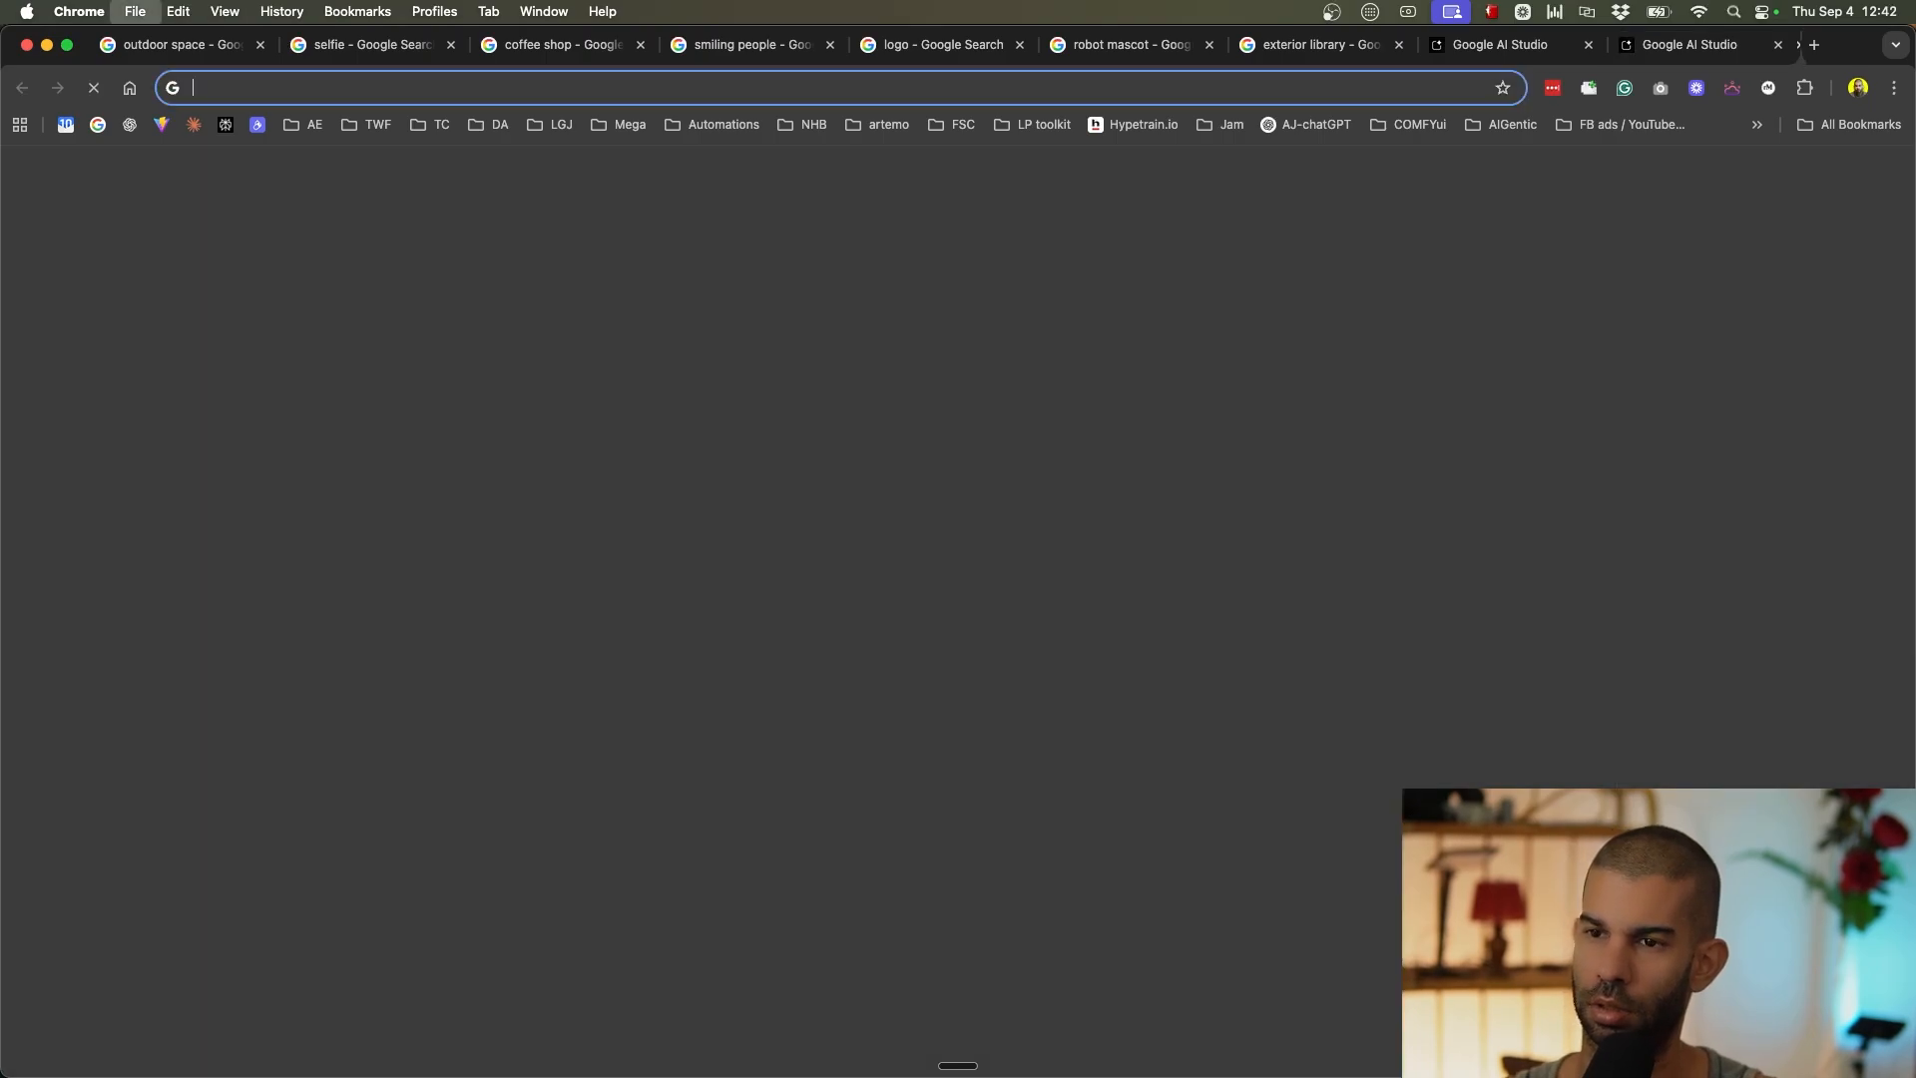
pyautogui.write('ais')
pyautogui.press('Return')
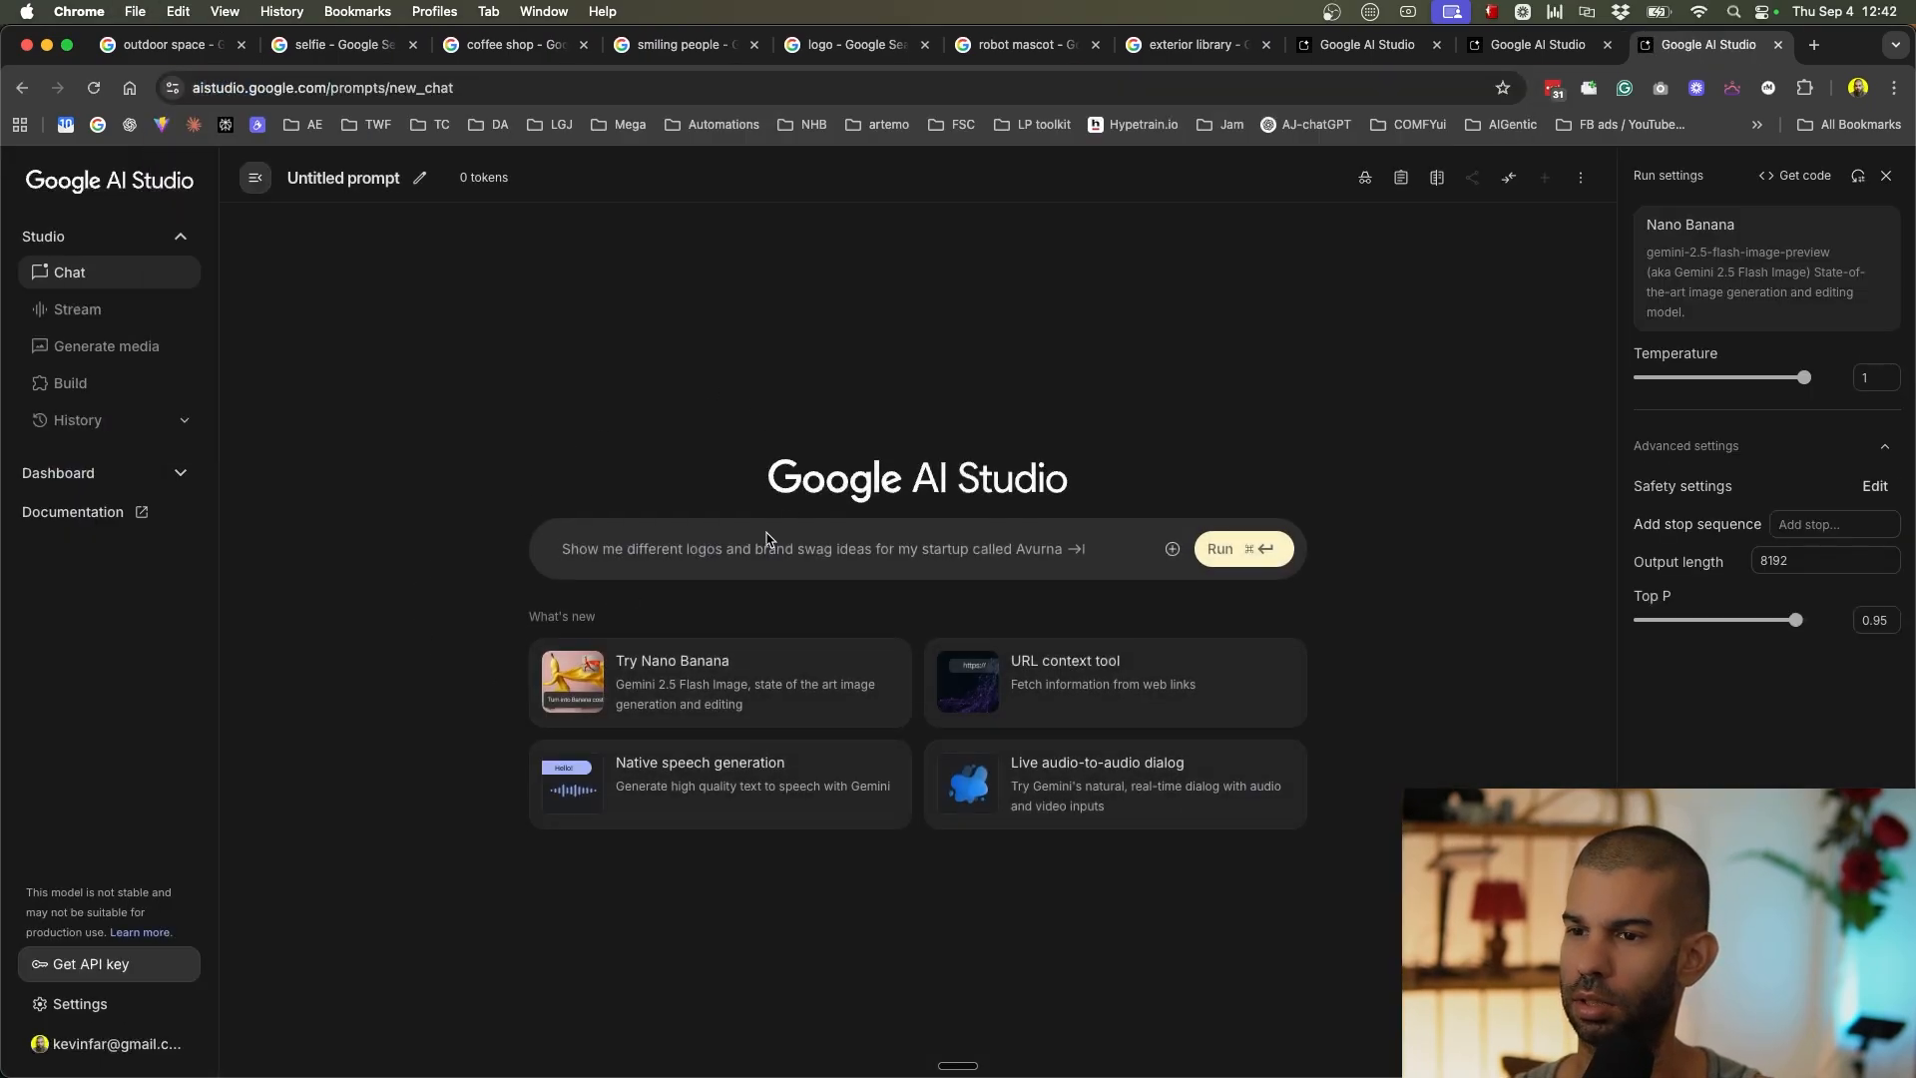
# Search Google Images for "dog" and copy the Nylabone golden retriever photo into the empty AI Studio chat.
pyautogui.click(1018, 44)
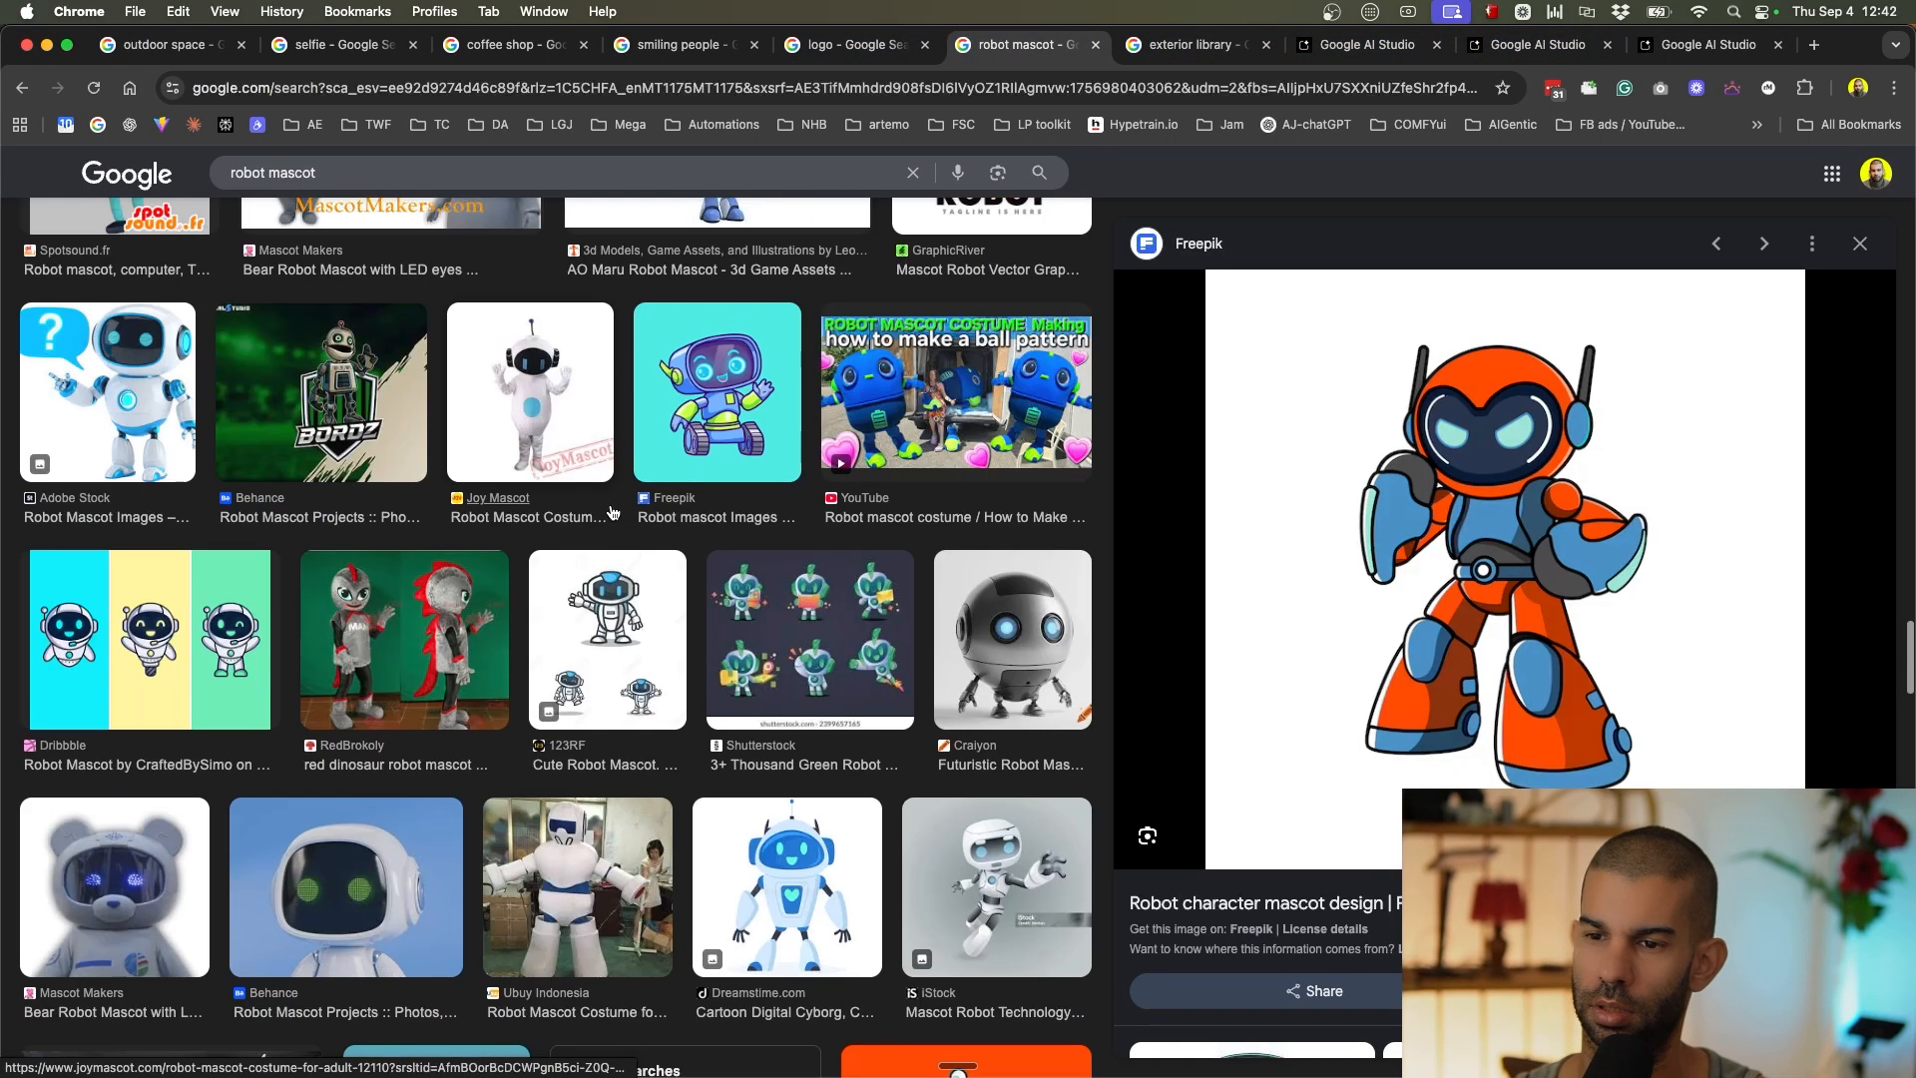
pyautogui.scroll(12, 485, 695)
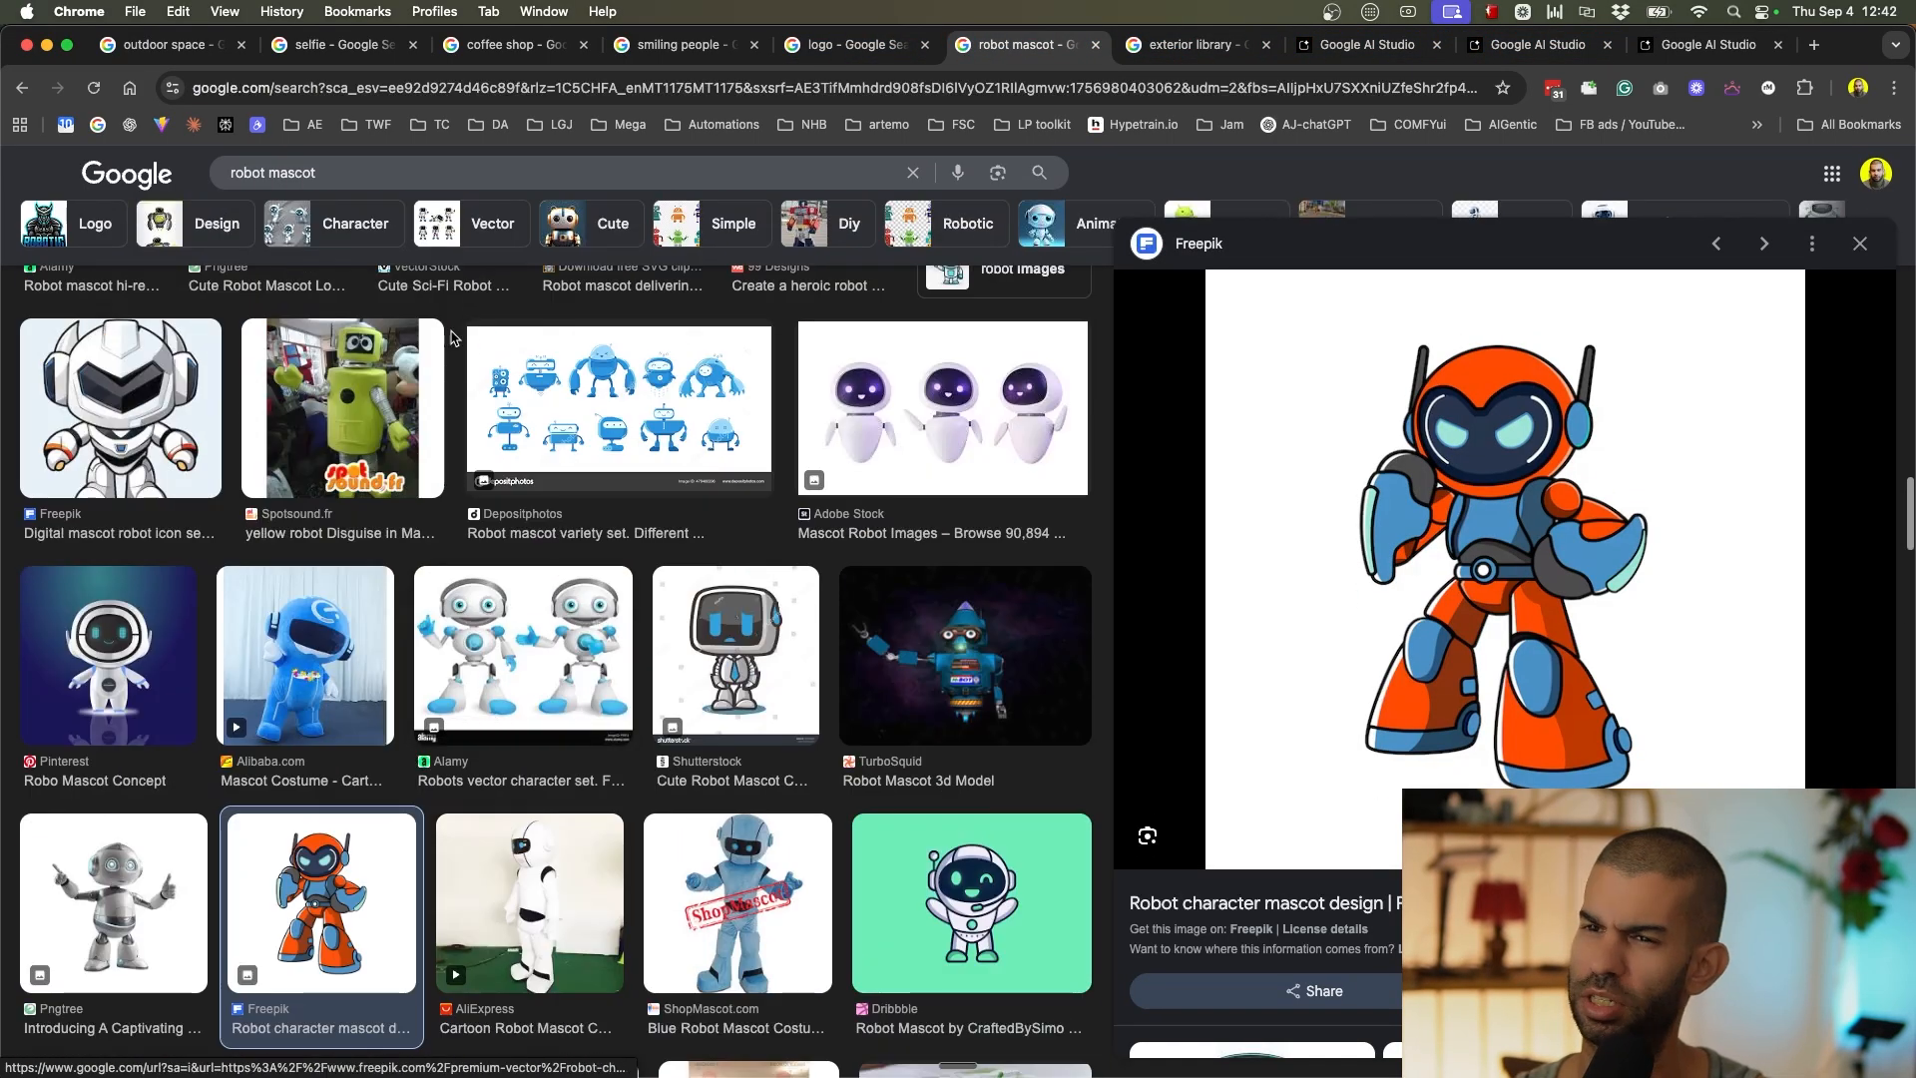
pyautogui.tripleClick(437, 175)
pyautogui.write('dog')
pyautogui.press('Return')
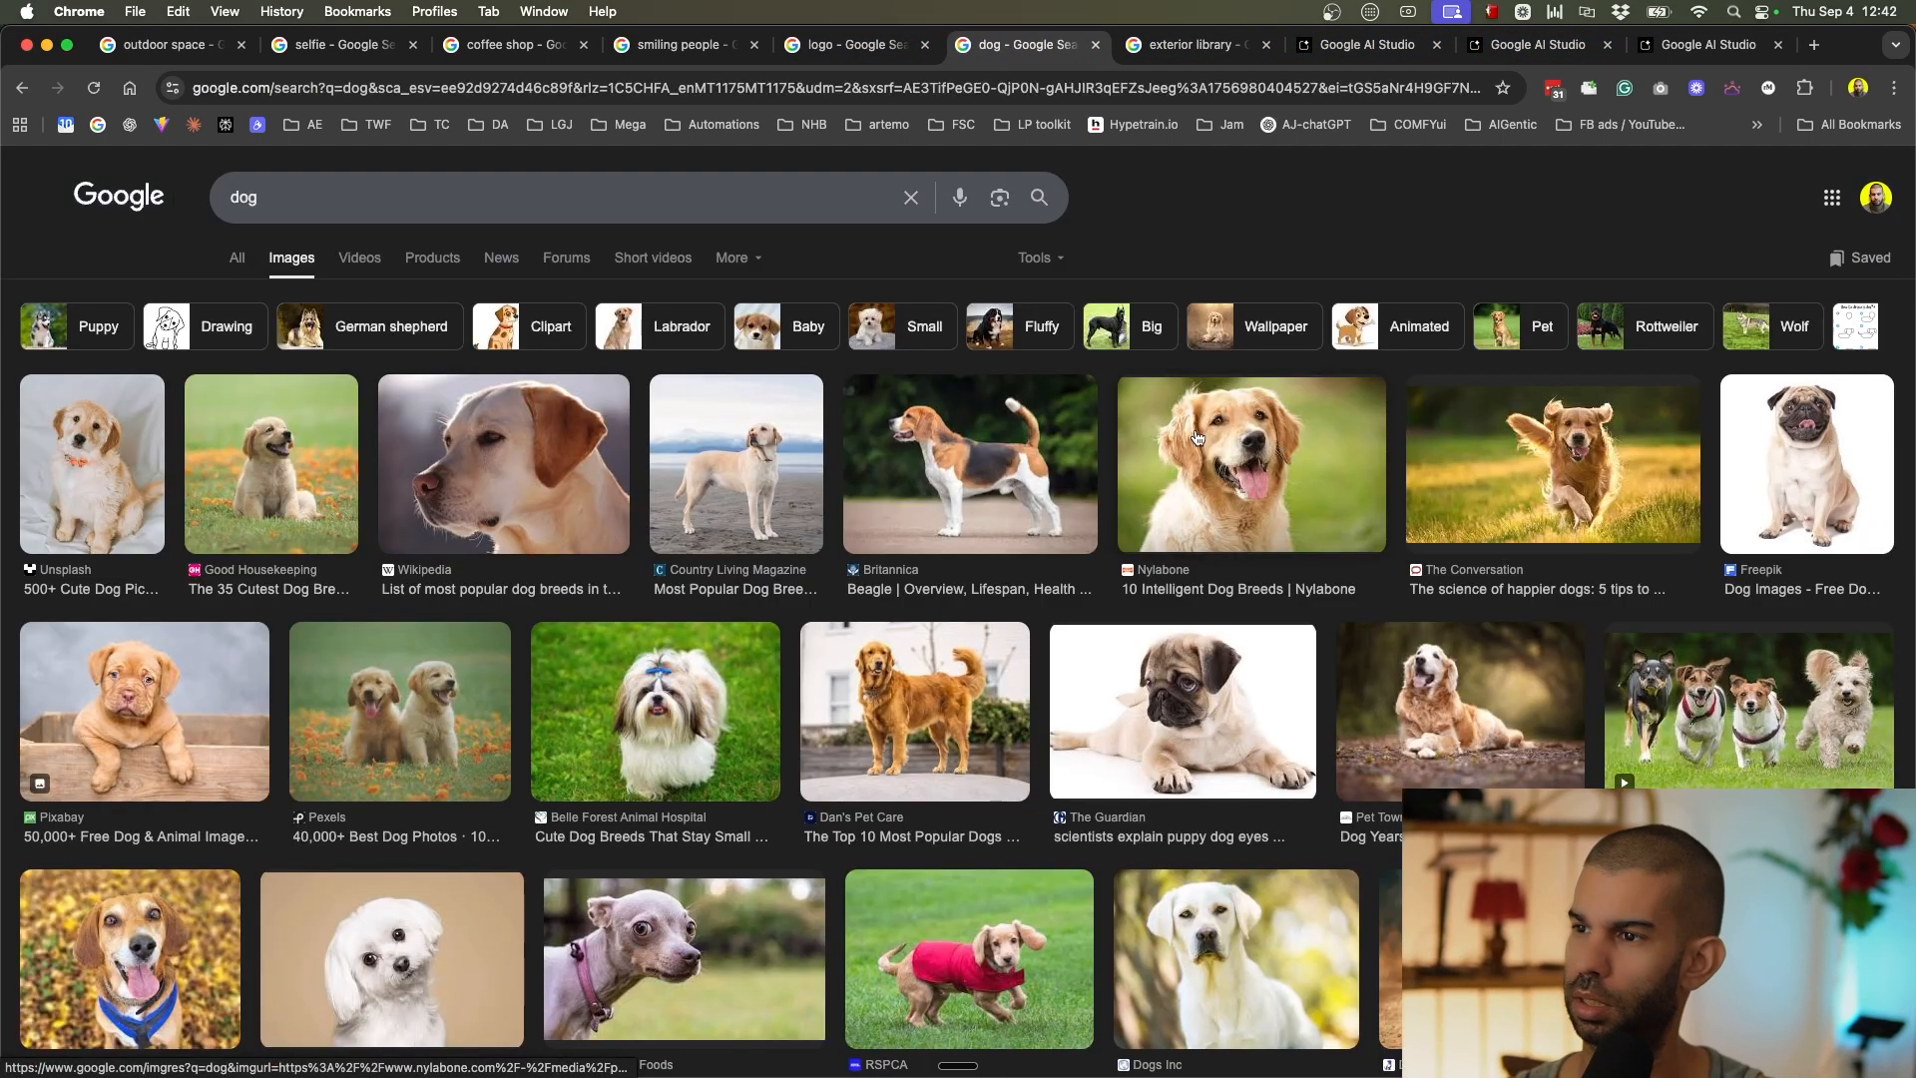
pyautogui.click(1248, 457)
pyautogui.rightClick(1457, 679)
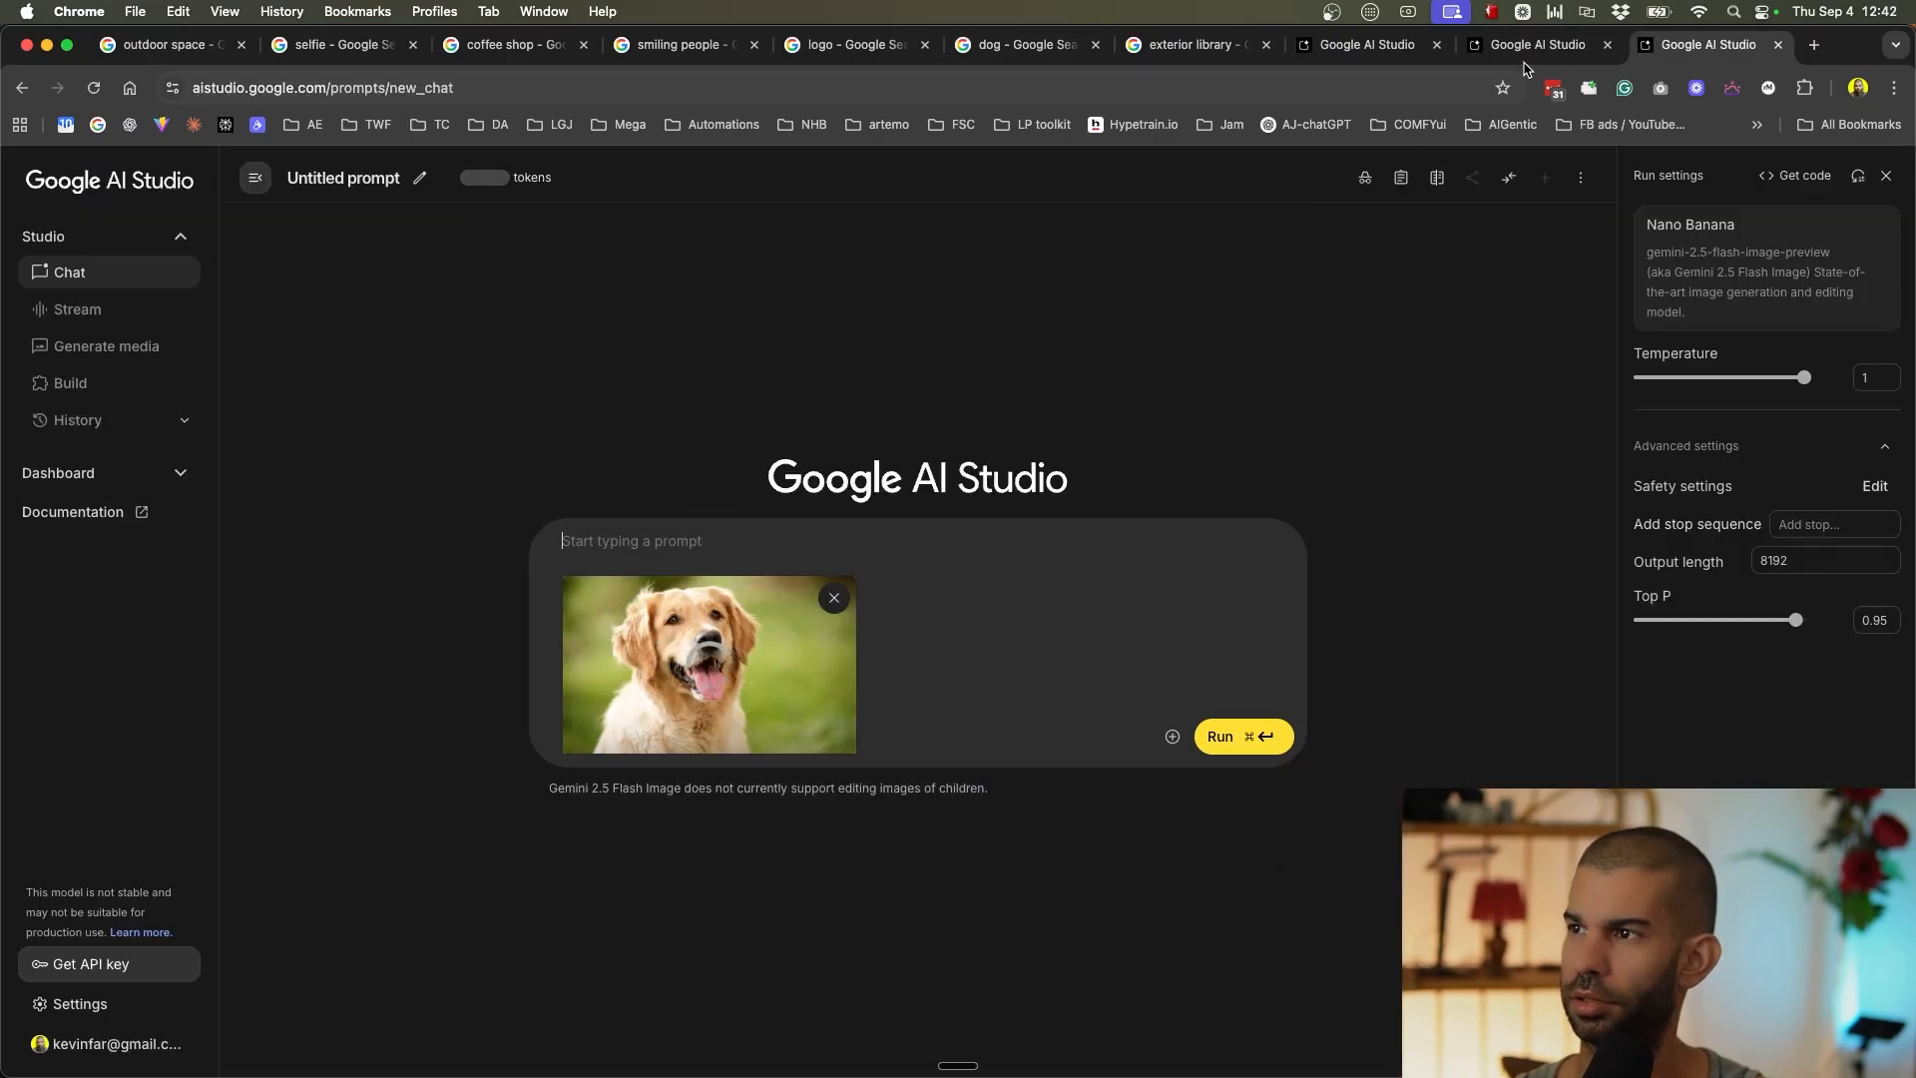
# Reuse the robot chat's prompt for the dog photo, reworded to "change the expression on dog face to be sad", and run it.
pyautogui.click(1524, 48)
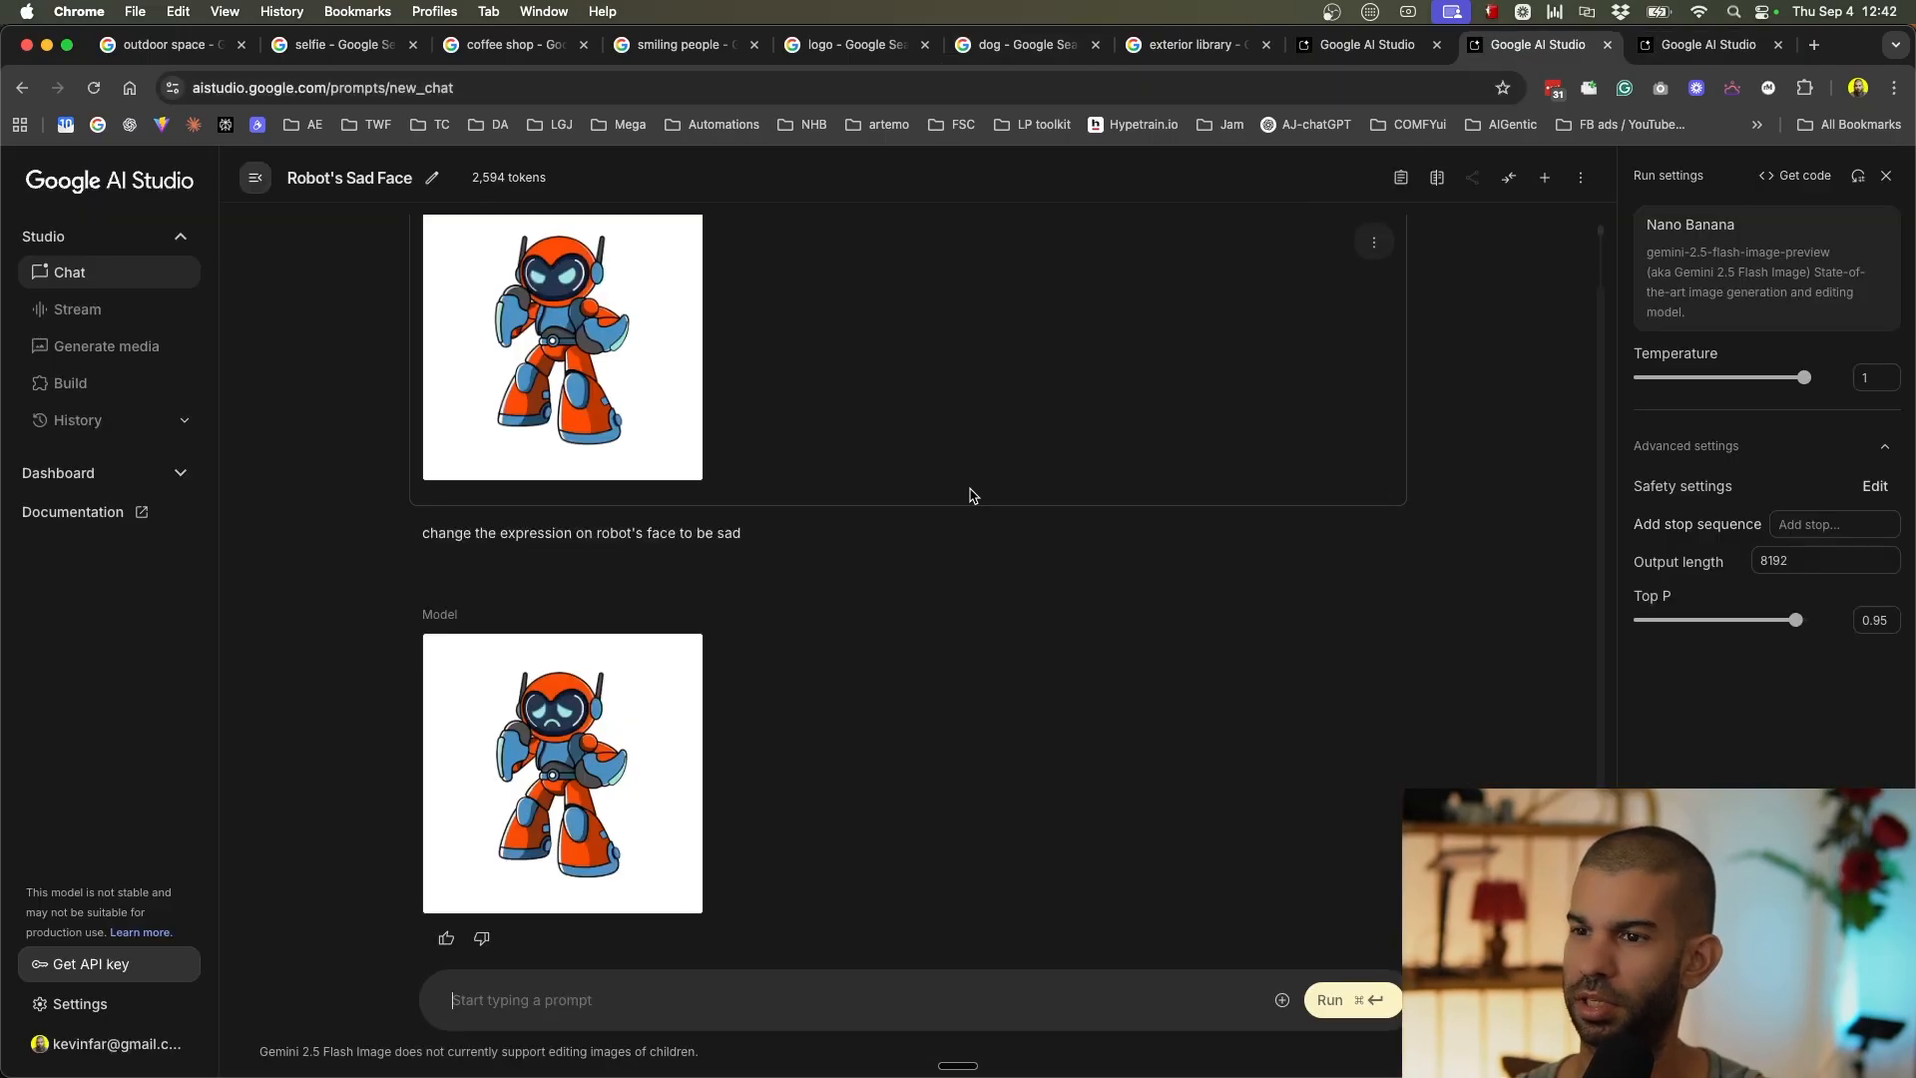
pyautogui.tripleClick(561, 529)
pyautogui.press('super+c')
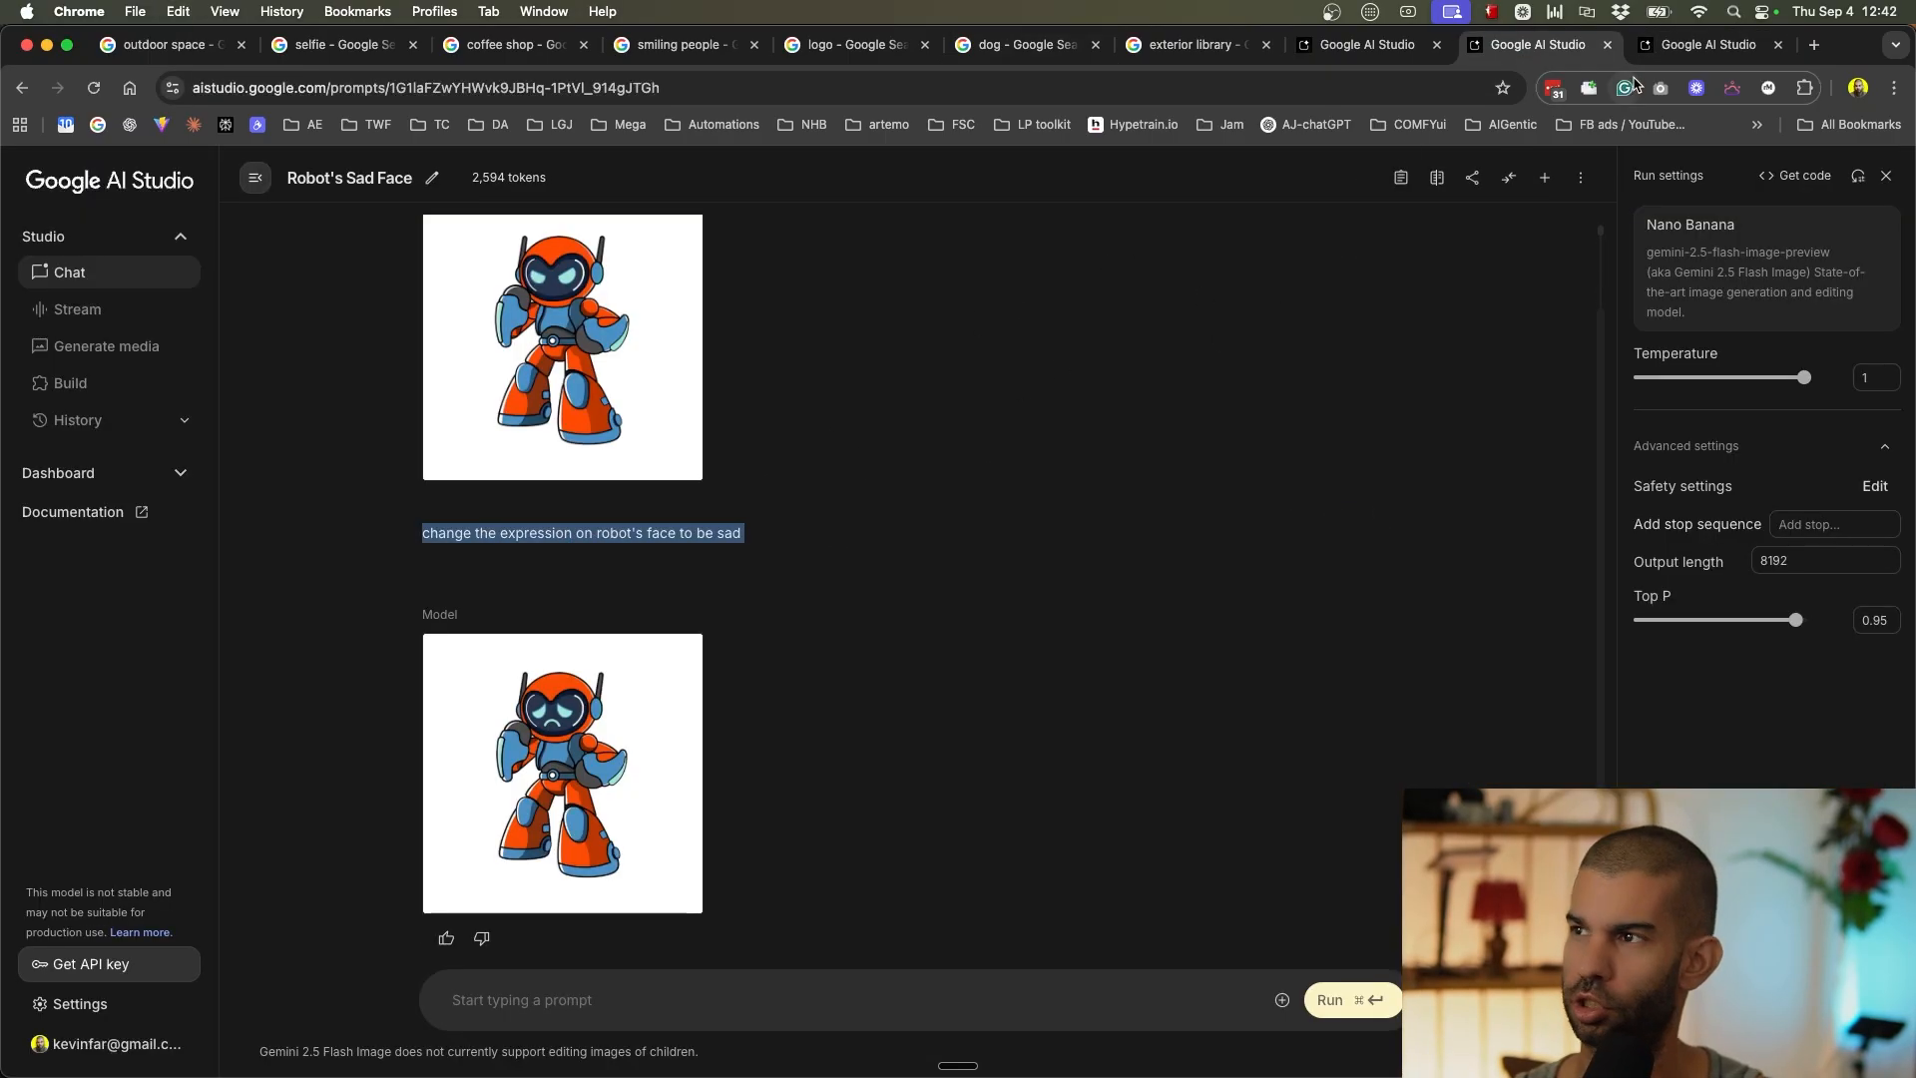
pyautogui.click(1708, 44)
pyautogui.press('super+v')
pyautogui.doubleClick(771, 540)
pyautogui.write('dog')
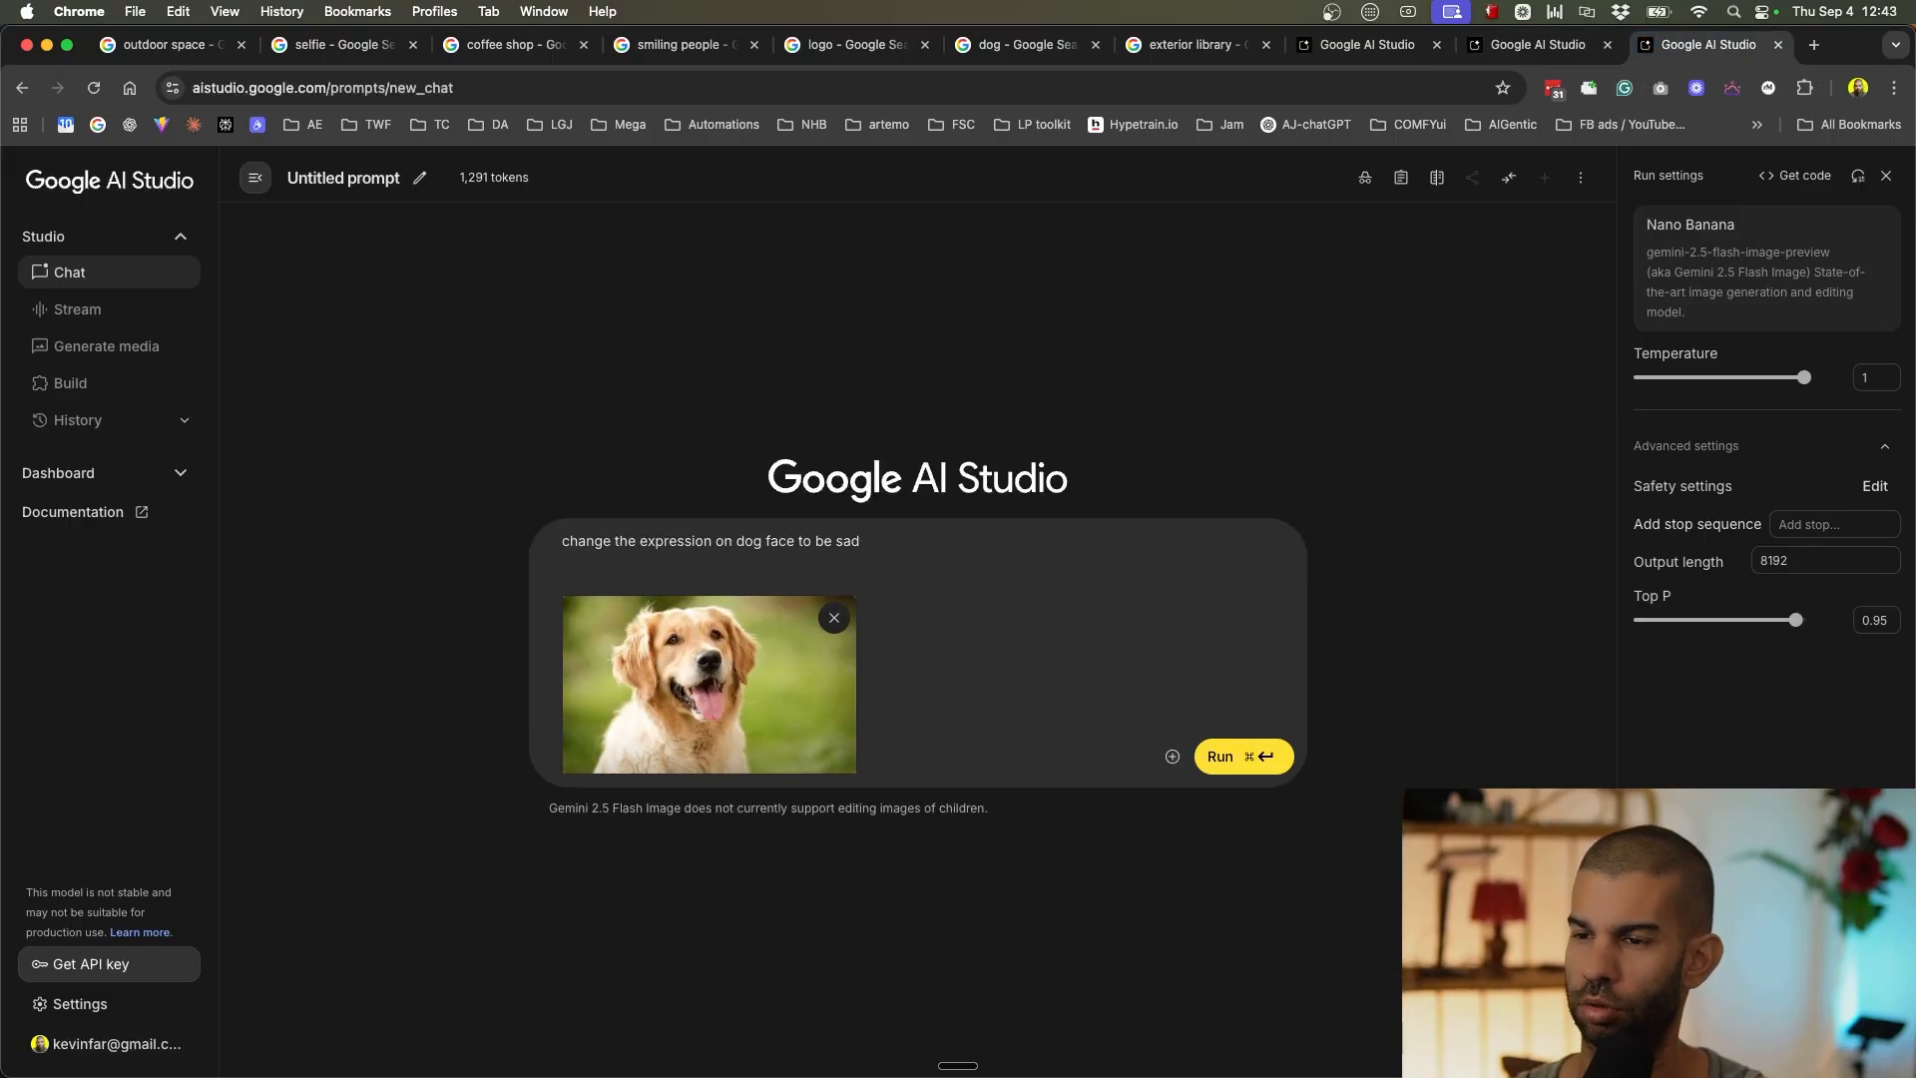
pyautogui.press('super+Return')
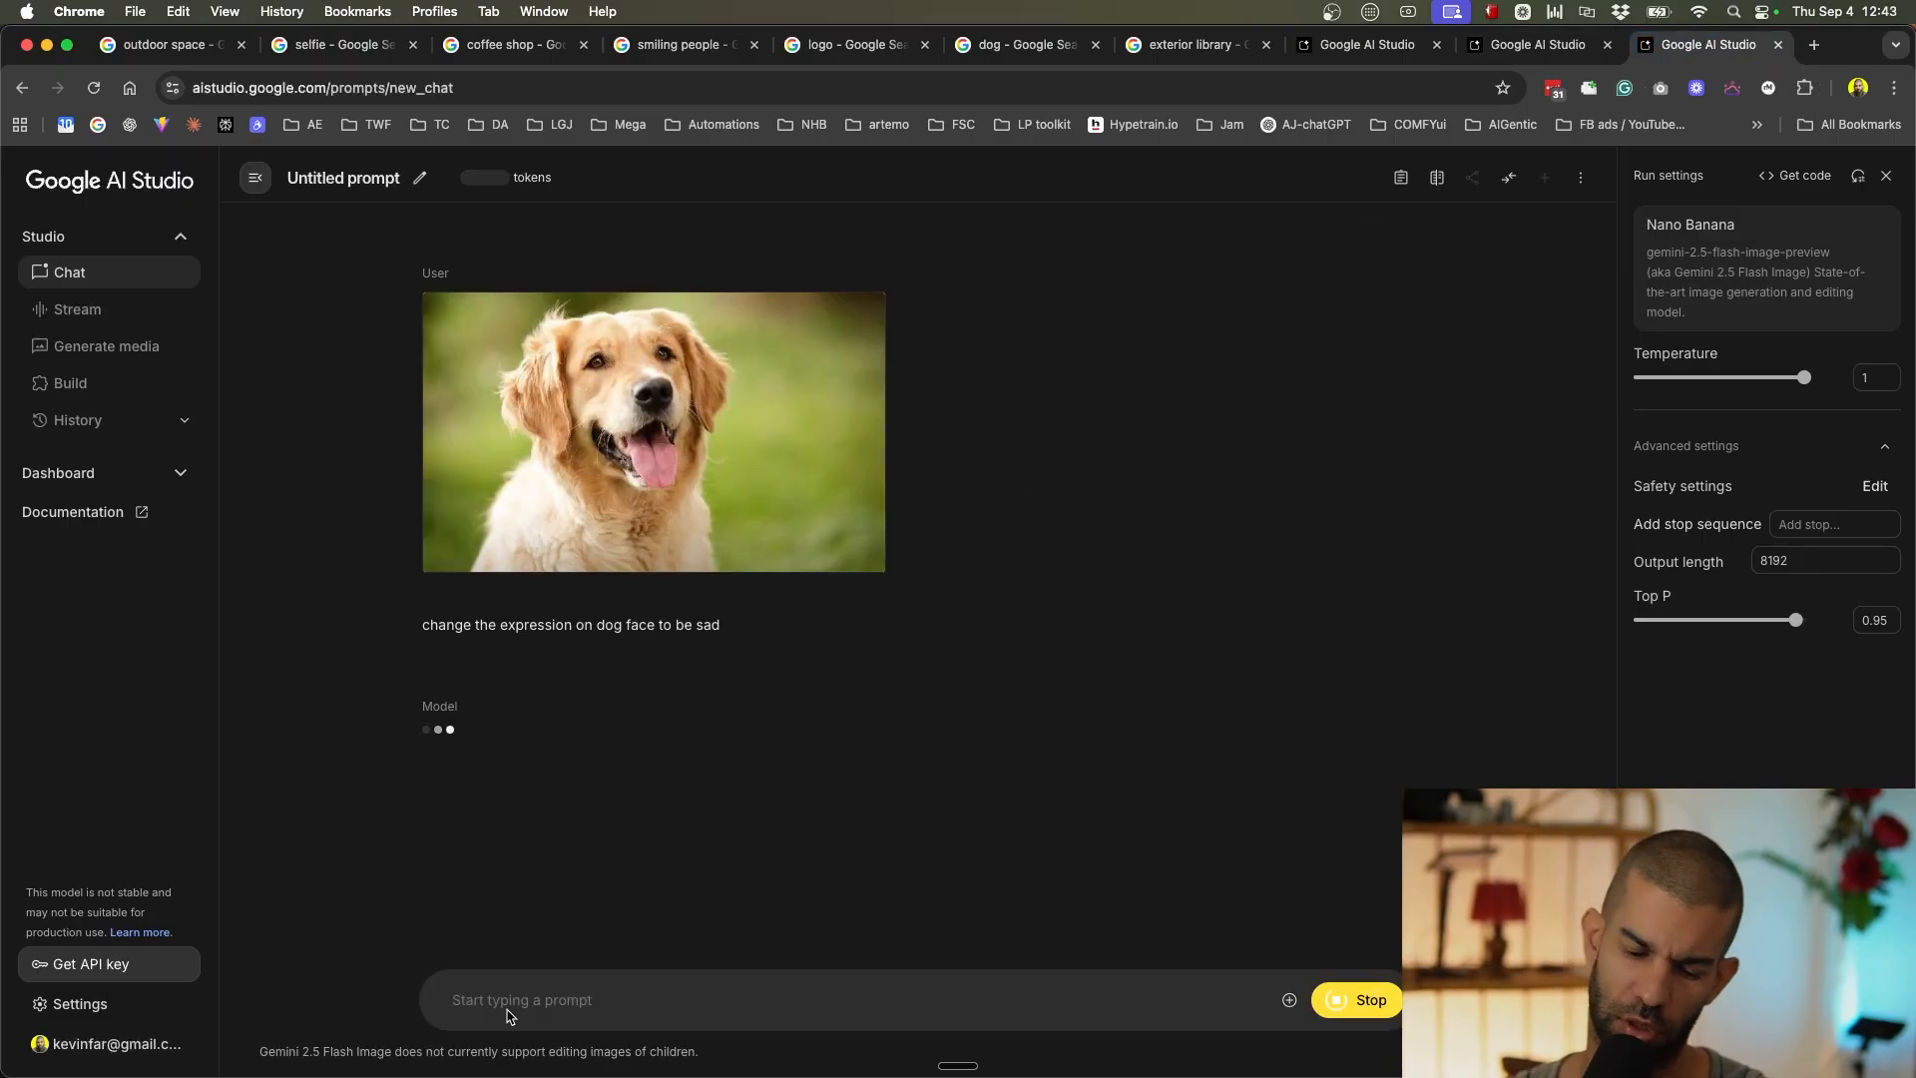
# Write the follow-up prompt "let's get our dog here to be shown running in the park" in the dog chat and copy its text.
pyautogui.write("let's get our")
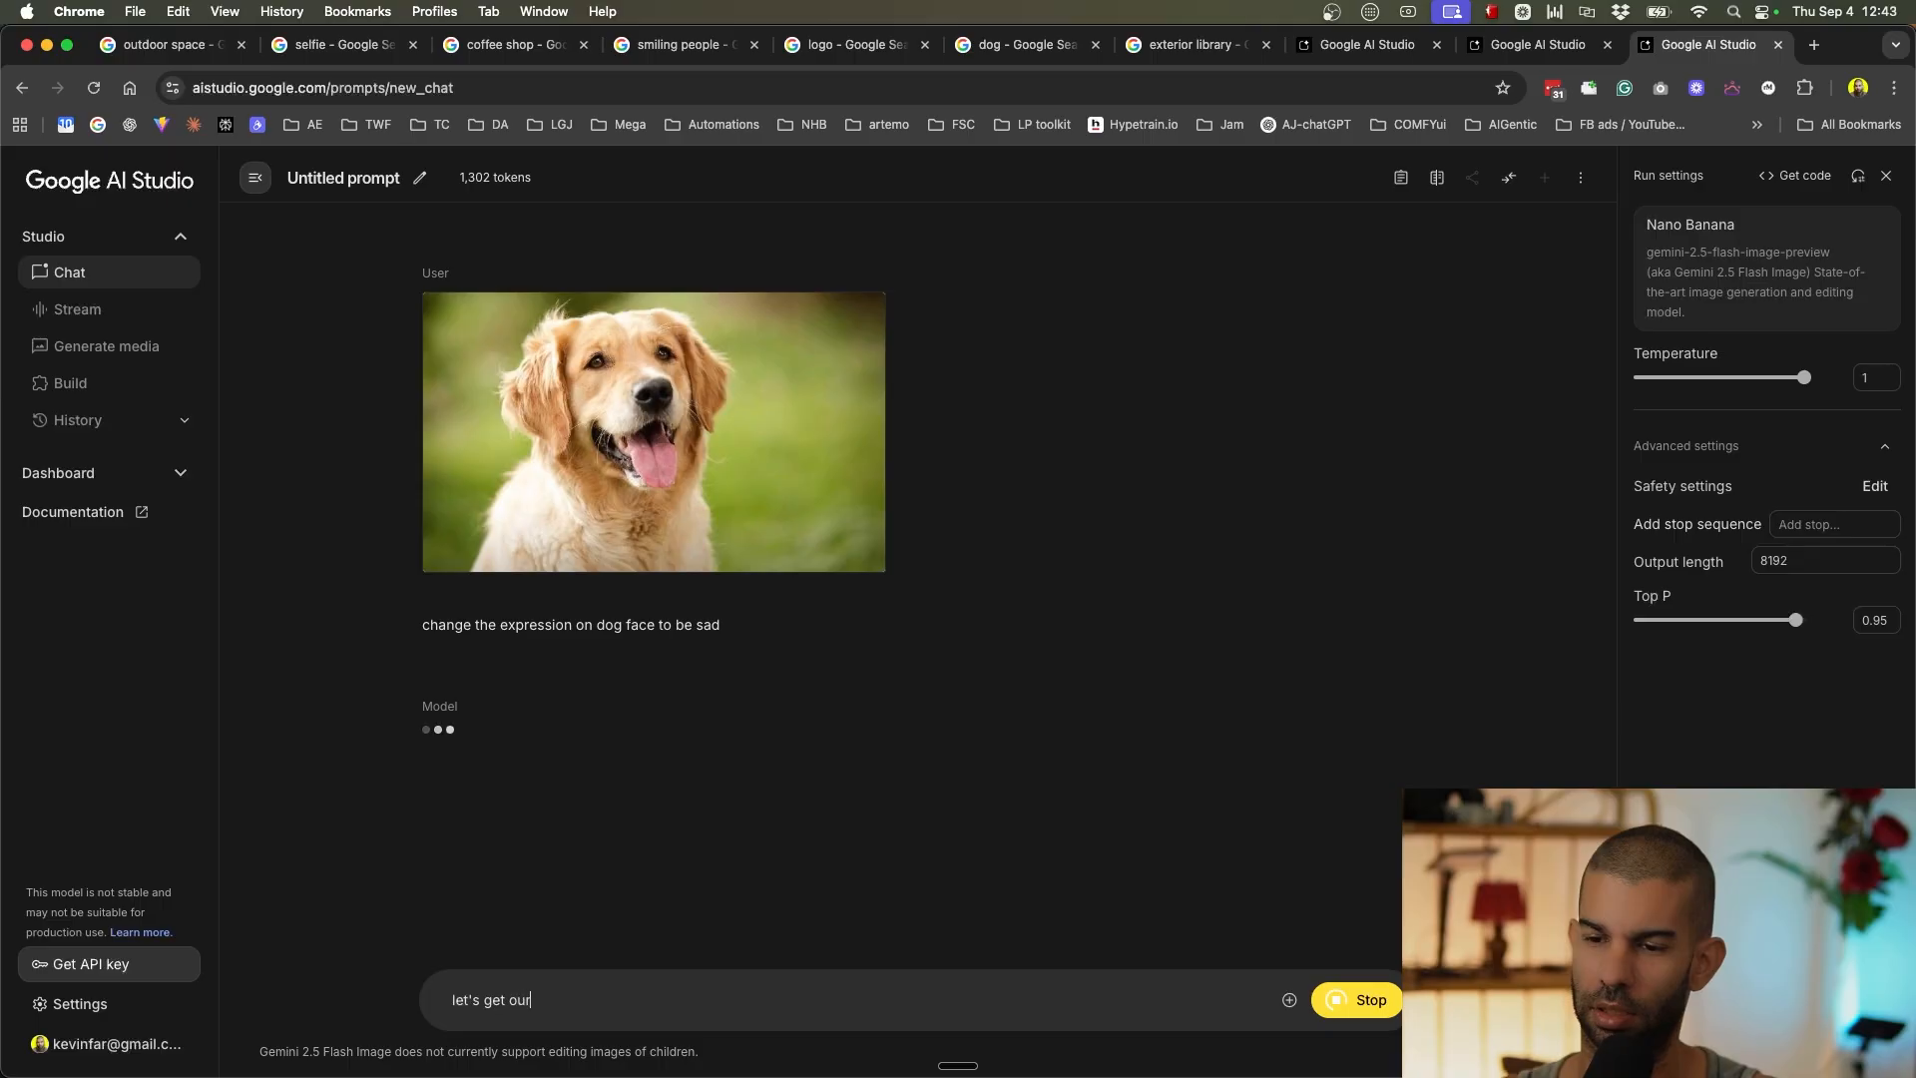
pyautogui.write(' dog here to ')
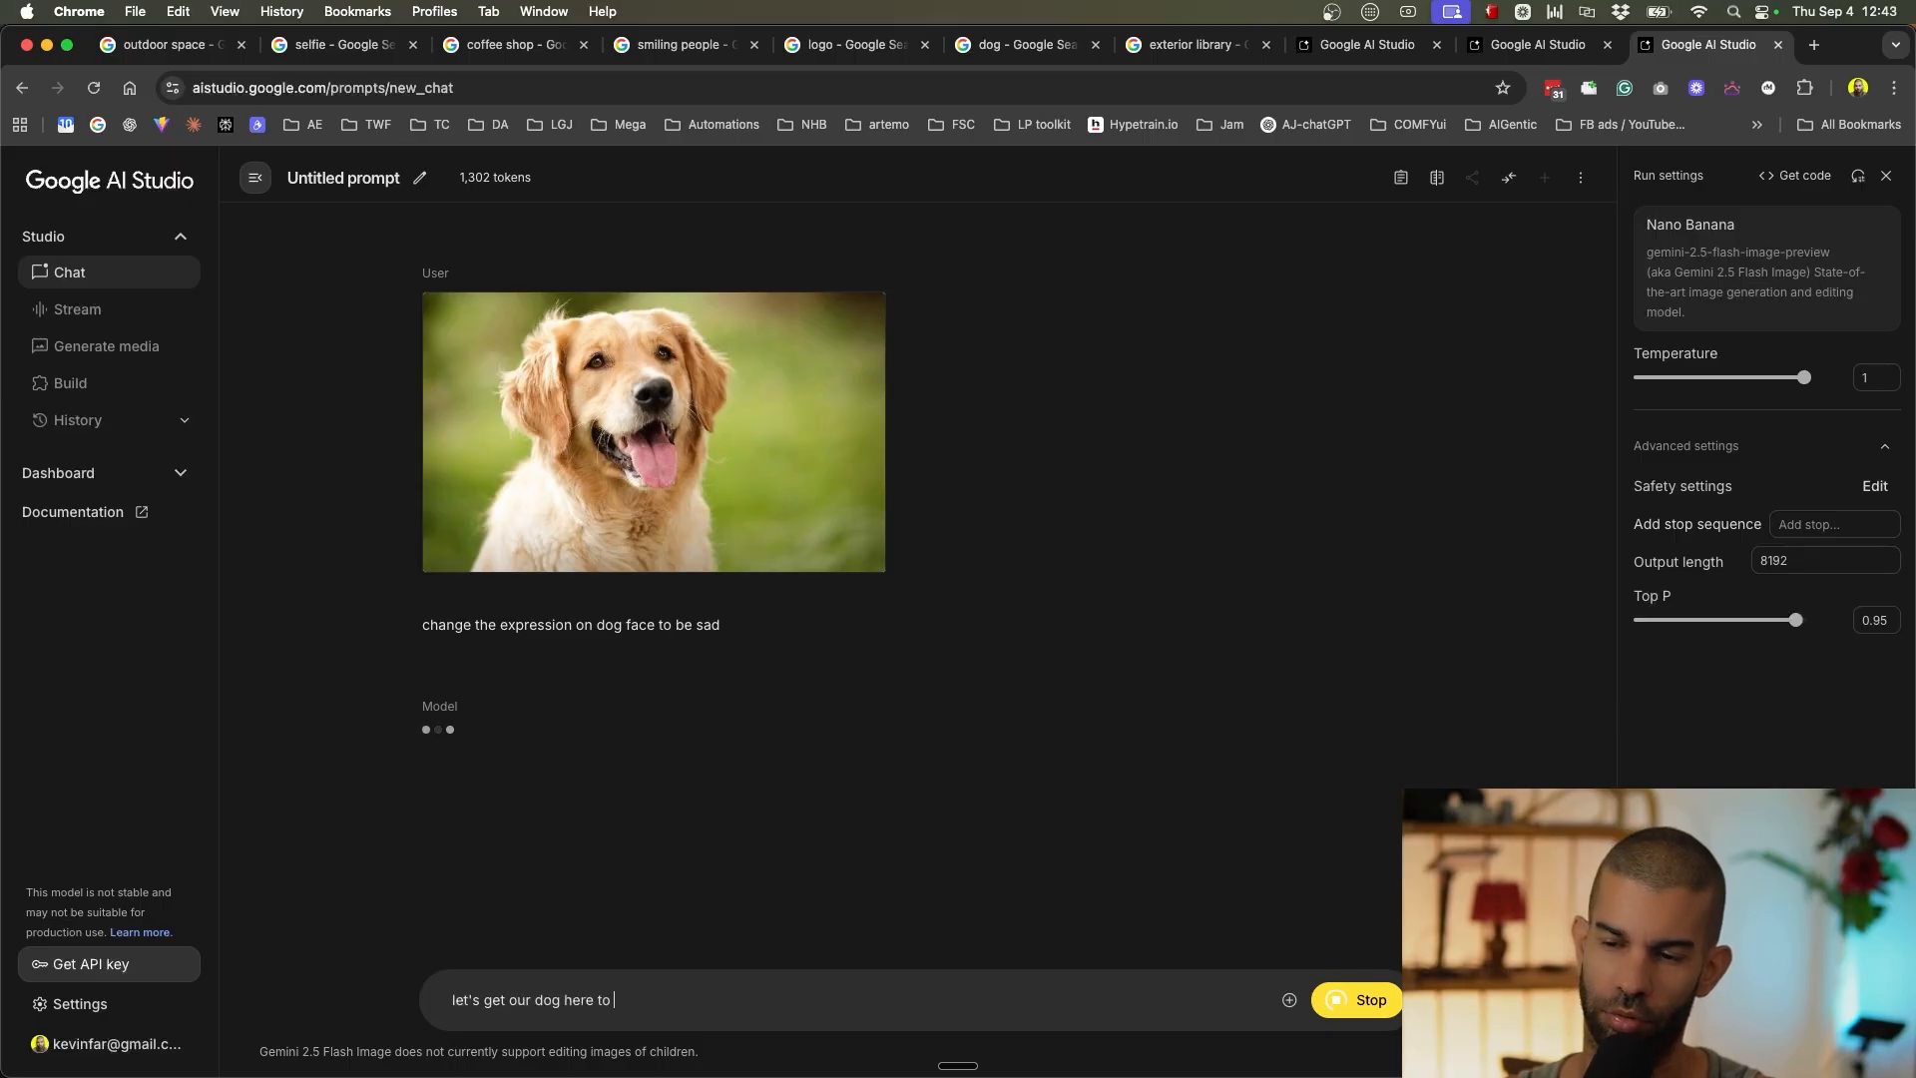
pyautogui.write('be shown running in the park')
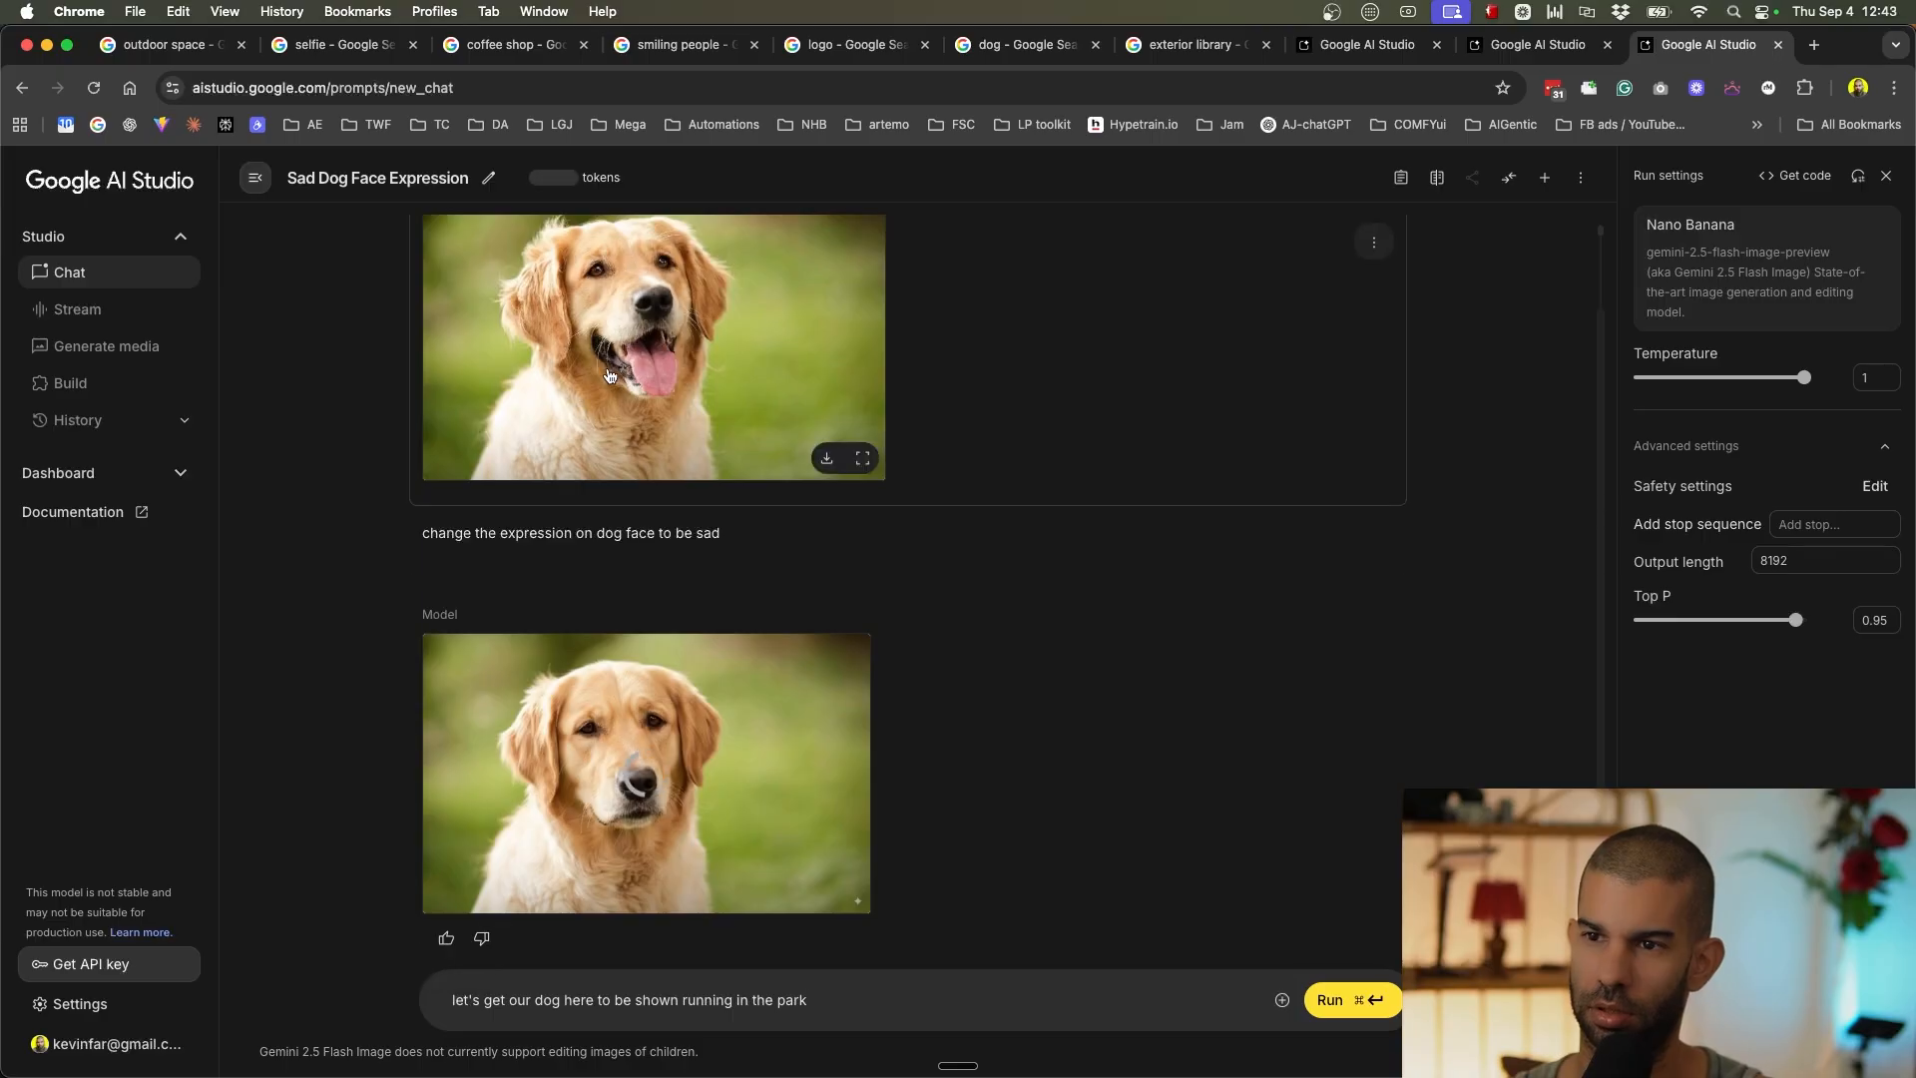
pyautogui.press('super+a')
pyautogui.press('super+c')
# Reuse the copied prompt in the robot chat as "let's get our robot here to be shown running in the park" and run it.
pyautogui.hotkey('ctrl', 'shift', 'Tab')
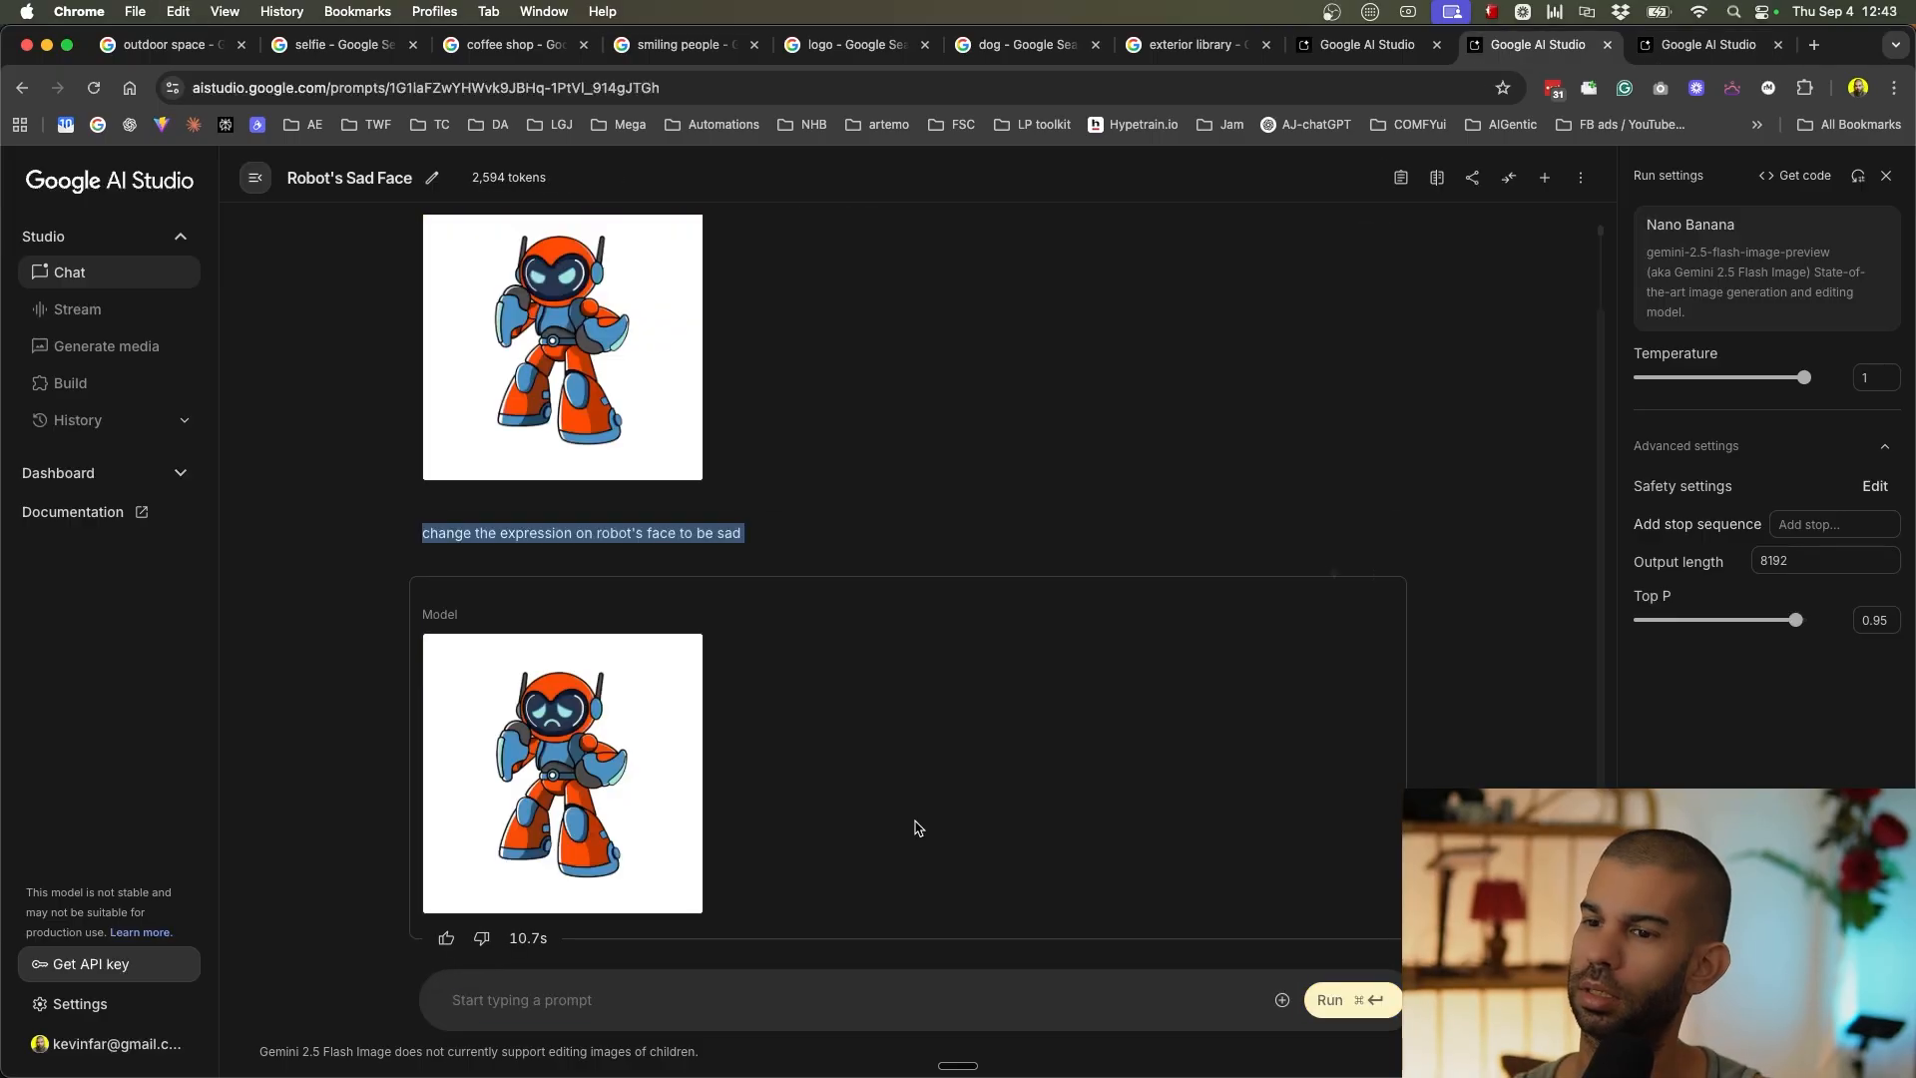
pyautogui.click(620, 1002)
pyautogui.press('super+v')
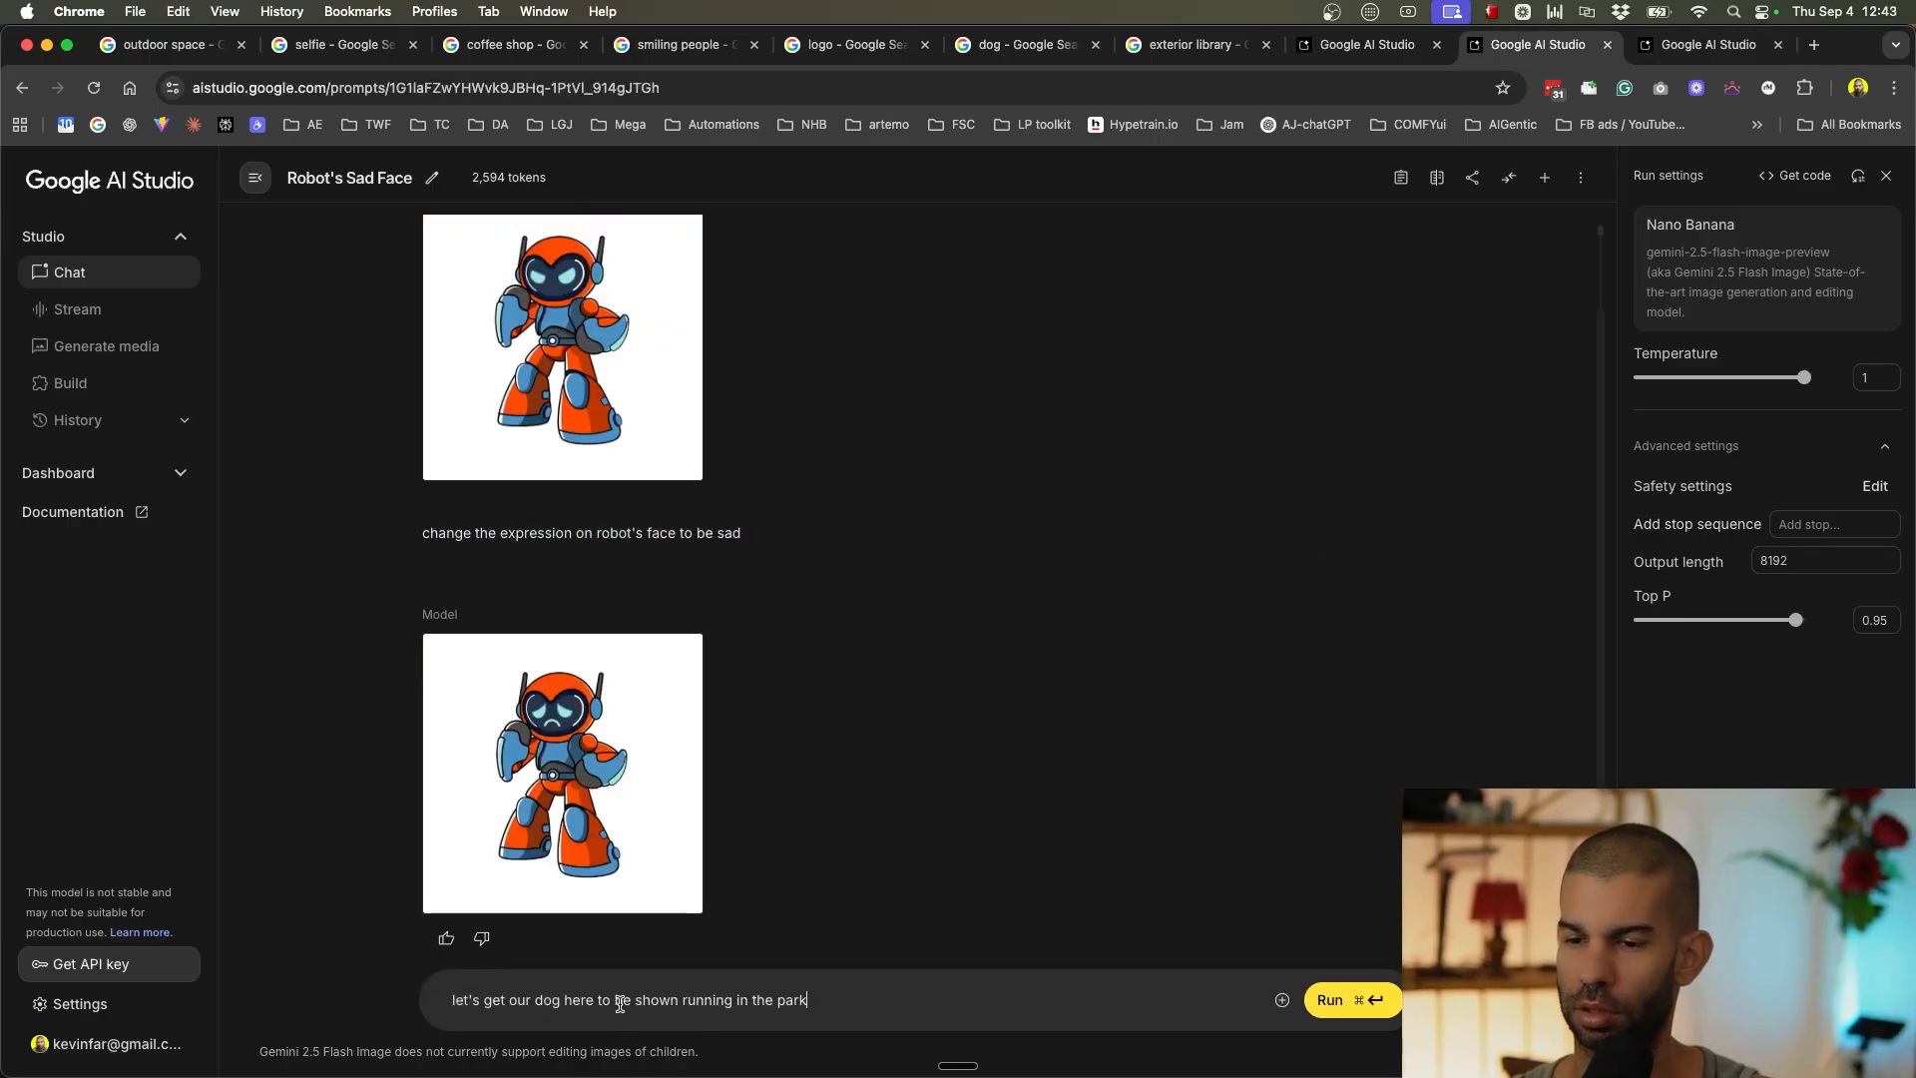
pyautogui.doubleClick(555, 999)
pyautogui.write('robot')
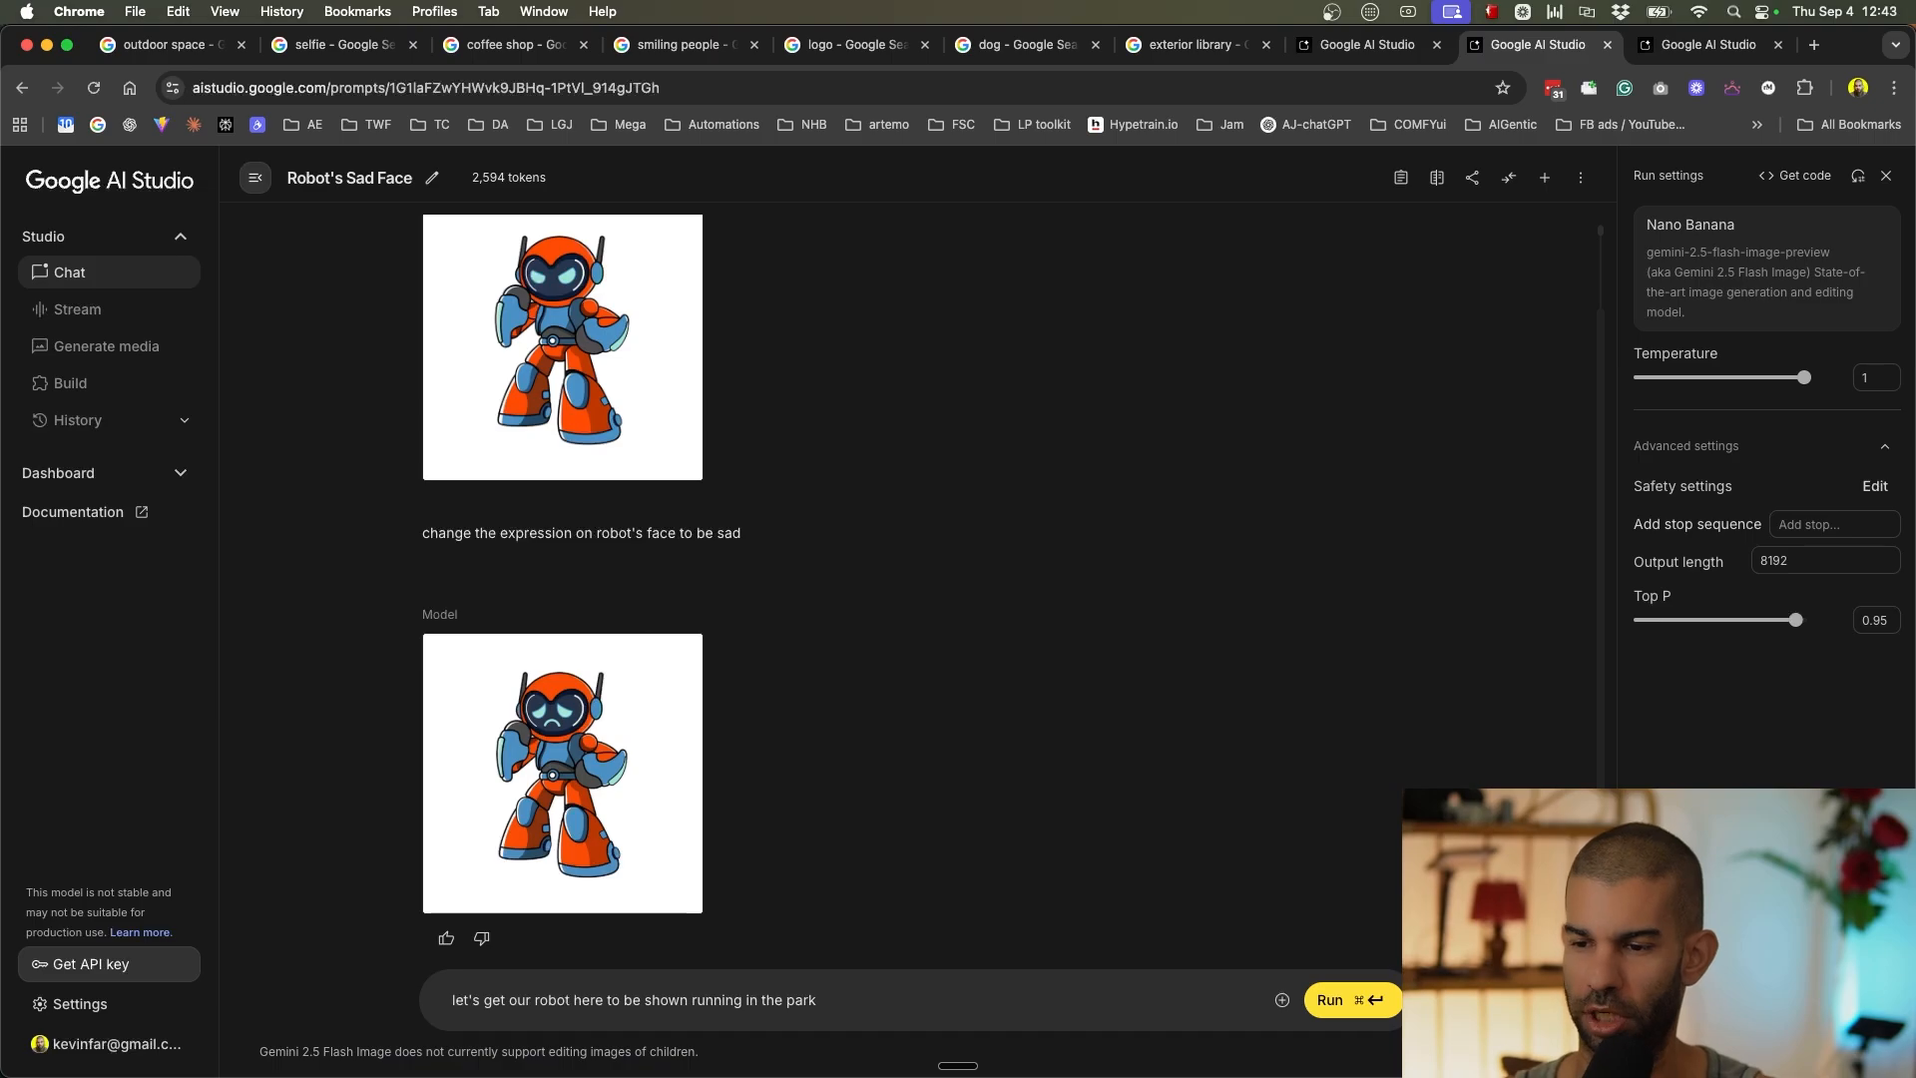
pyautogui.press('super+Return')
pyautogui.scroll(3, 535, 590)
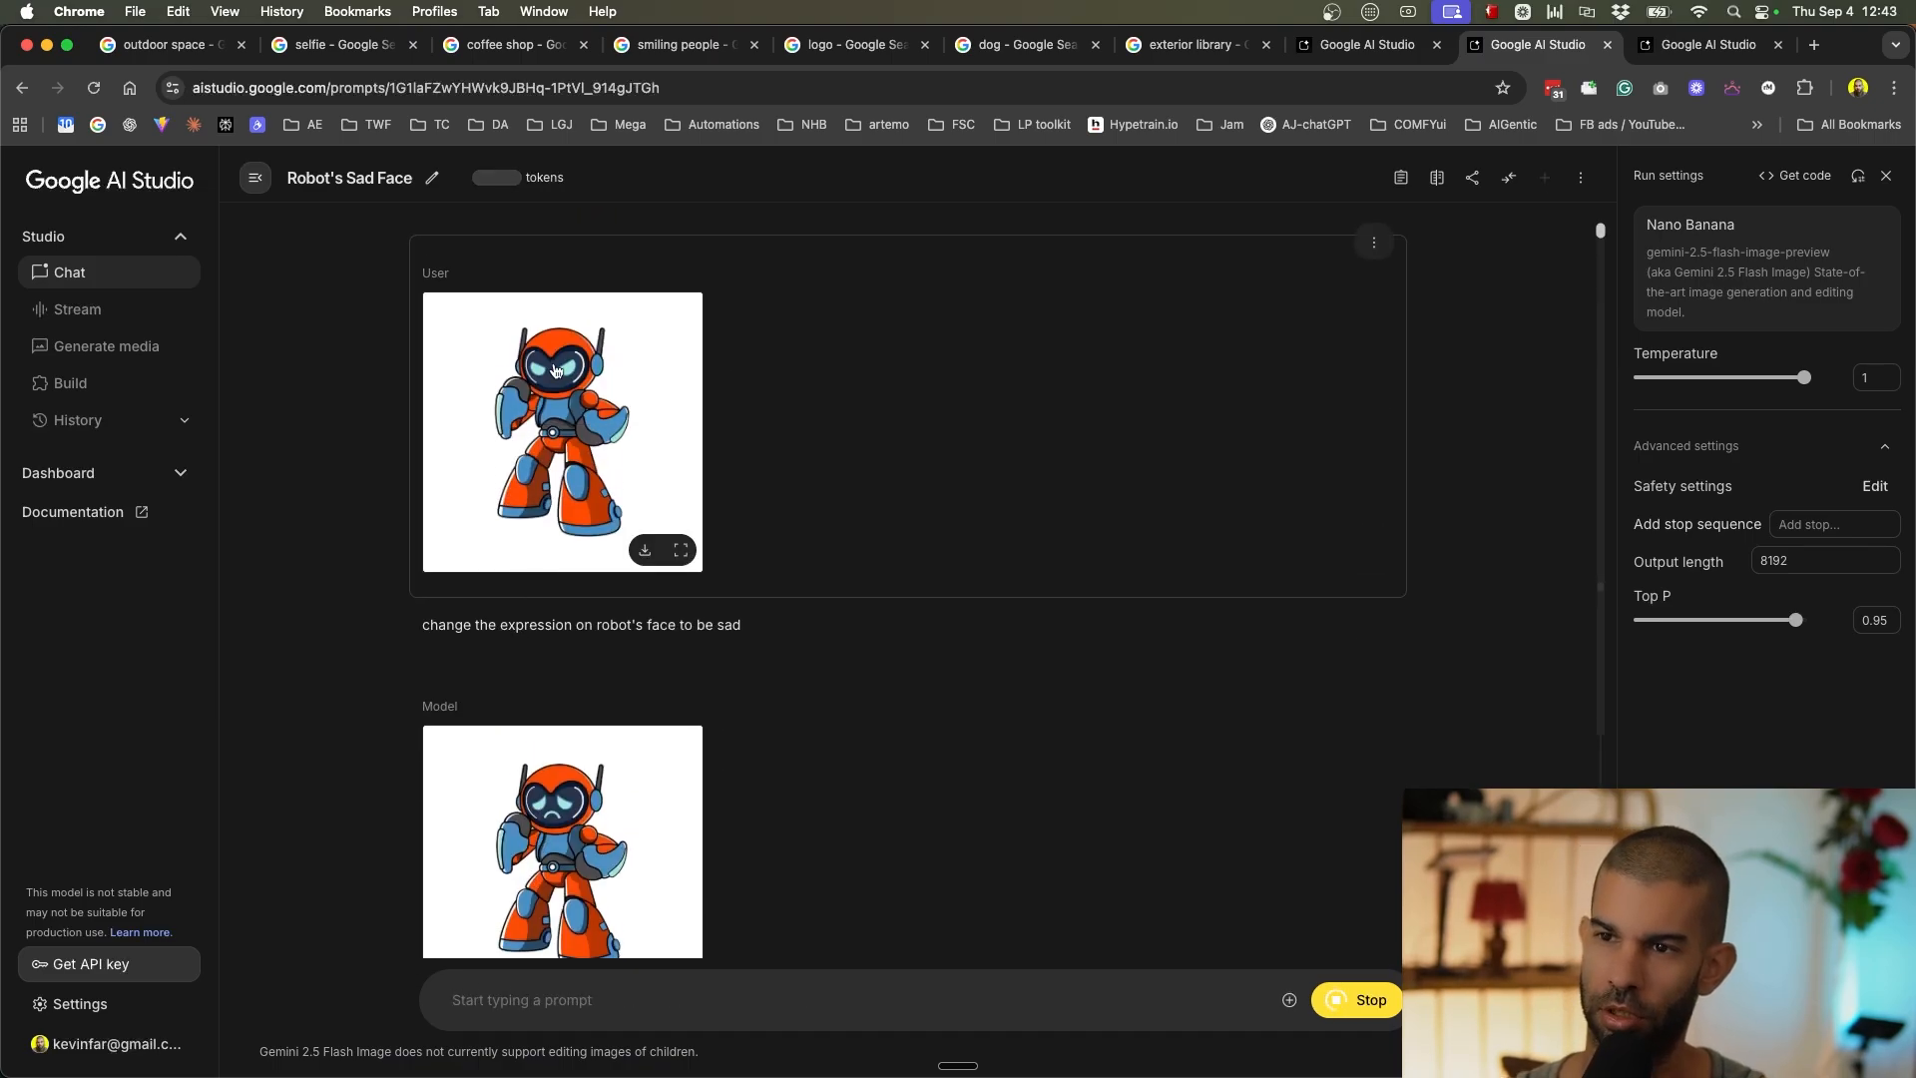
pyautogui.scroll(-3, 536, 347)
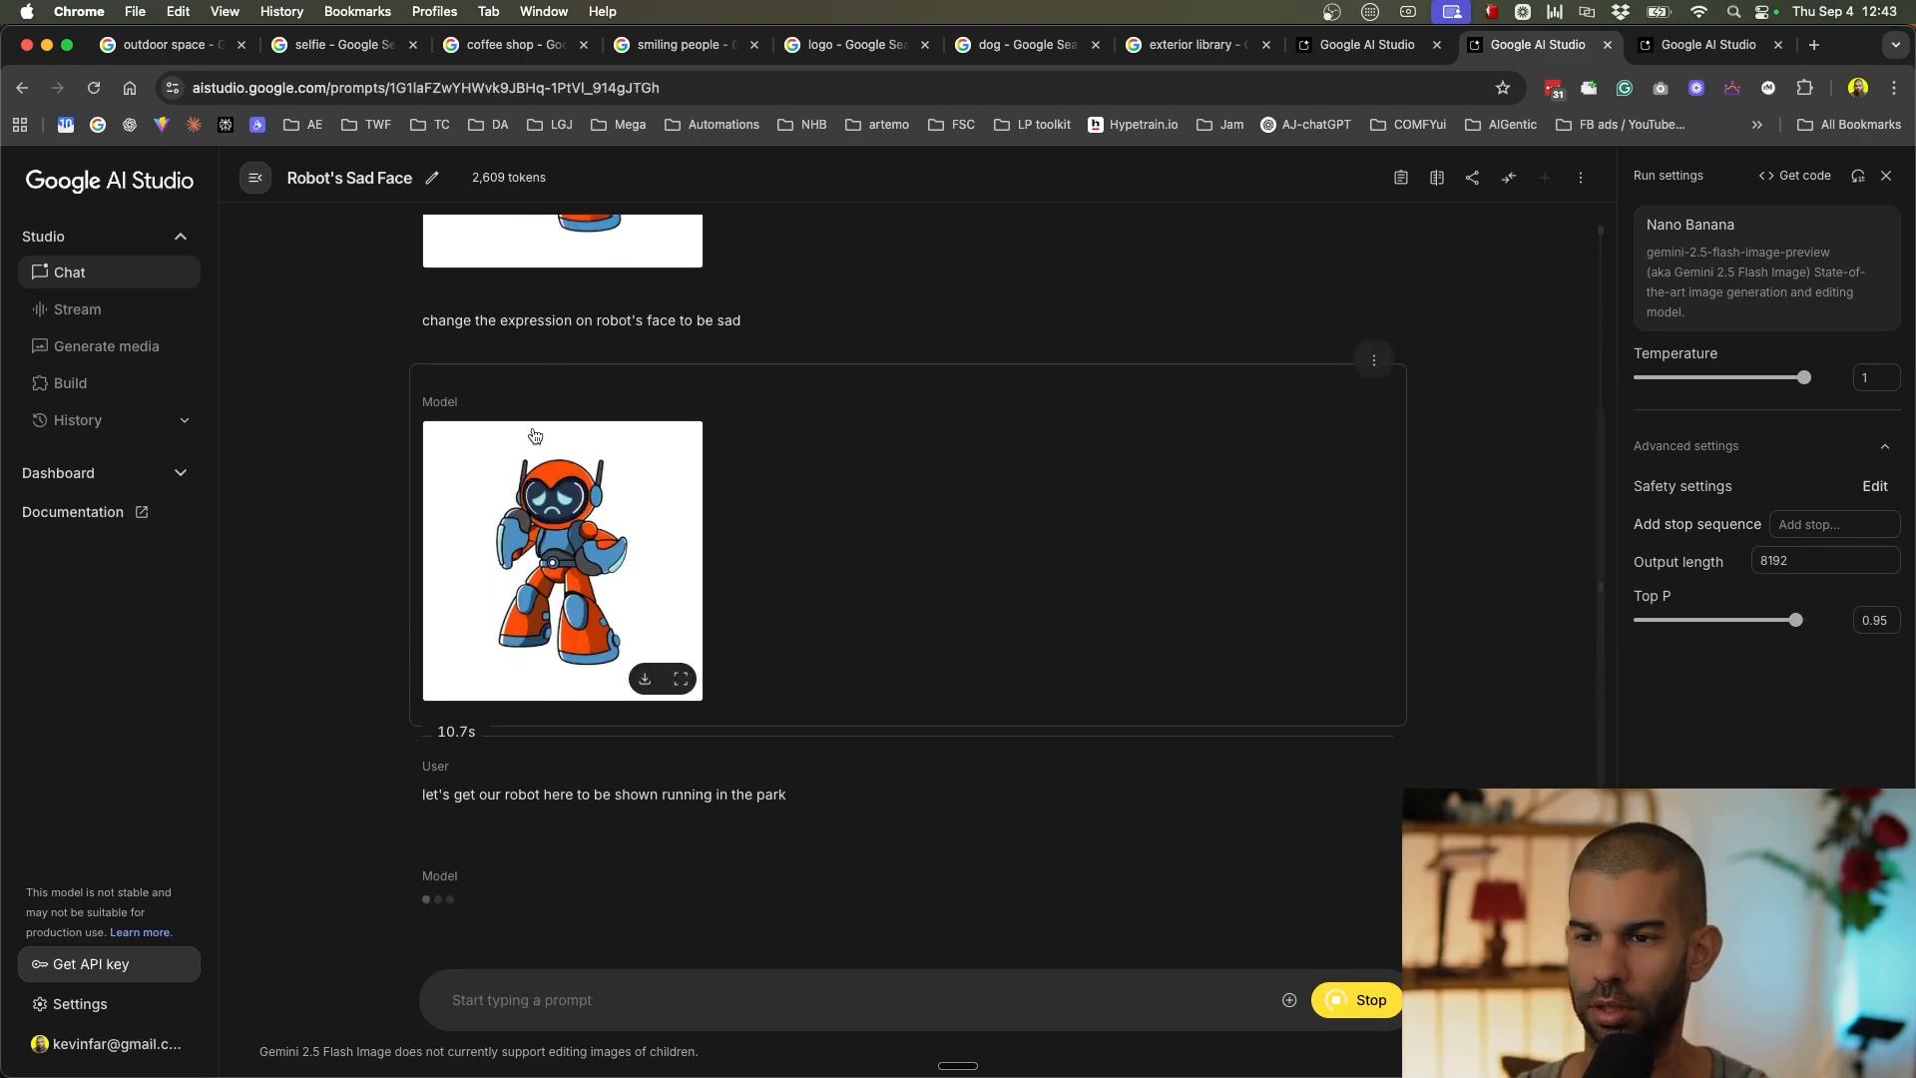
# In the dog chat, run the follow-up prompt "this is great, same setting but the dog is now happy".
pyautogui.hotkey('ctrl', 'Tab')
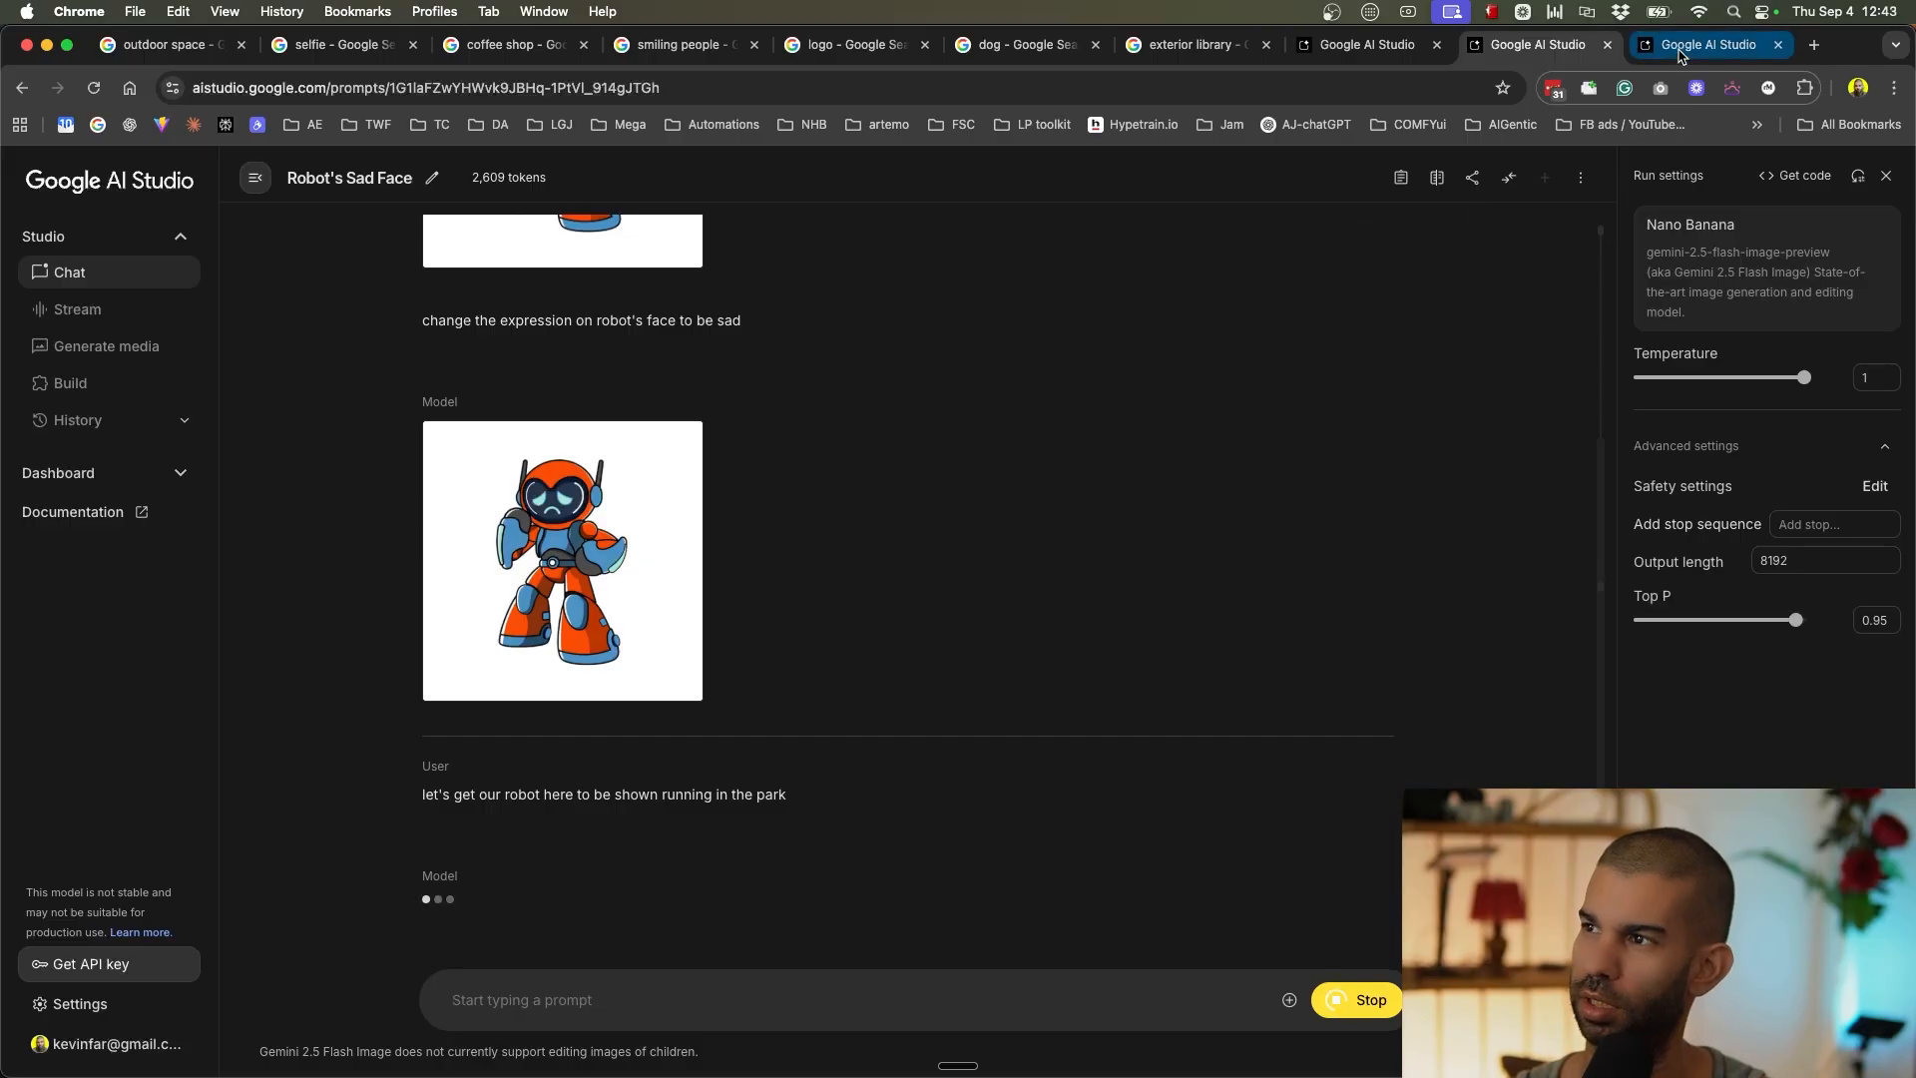
pyautogui.write('this is great, same setting but the do')
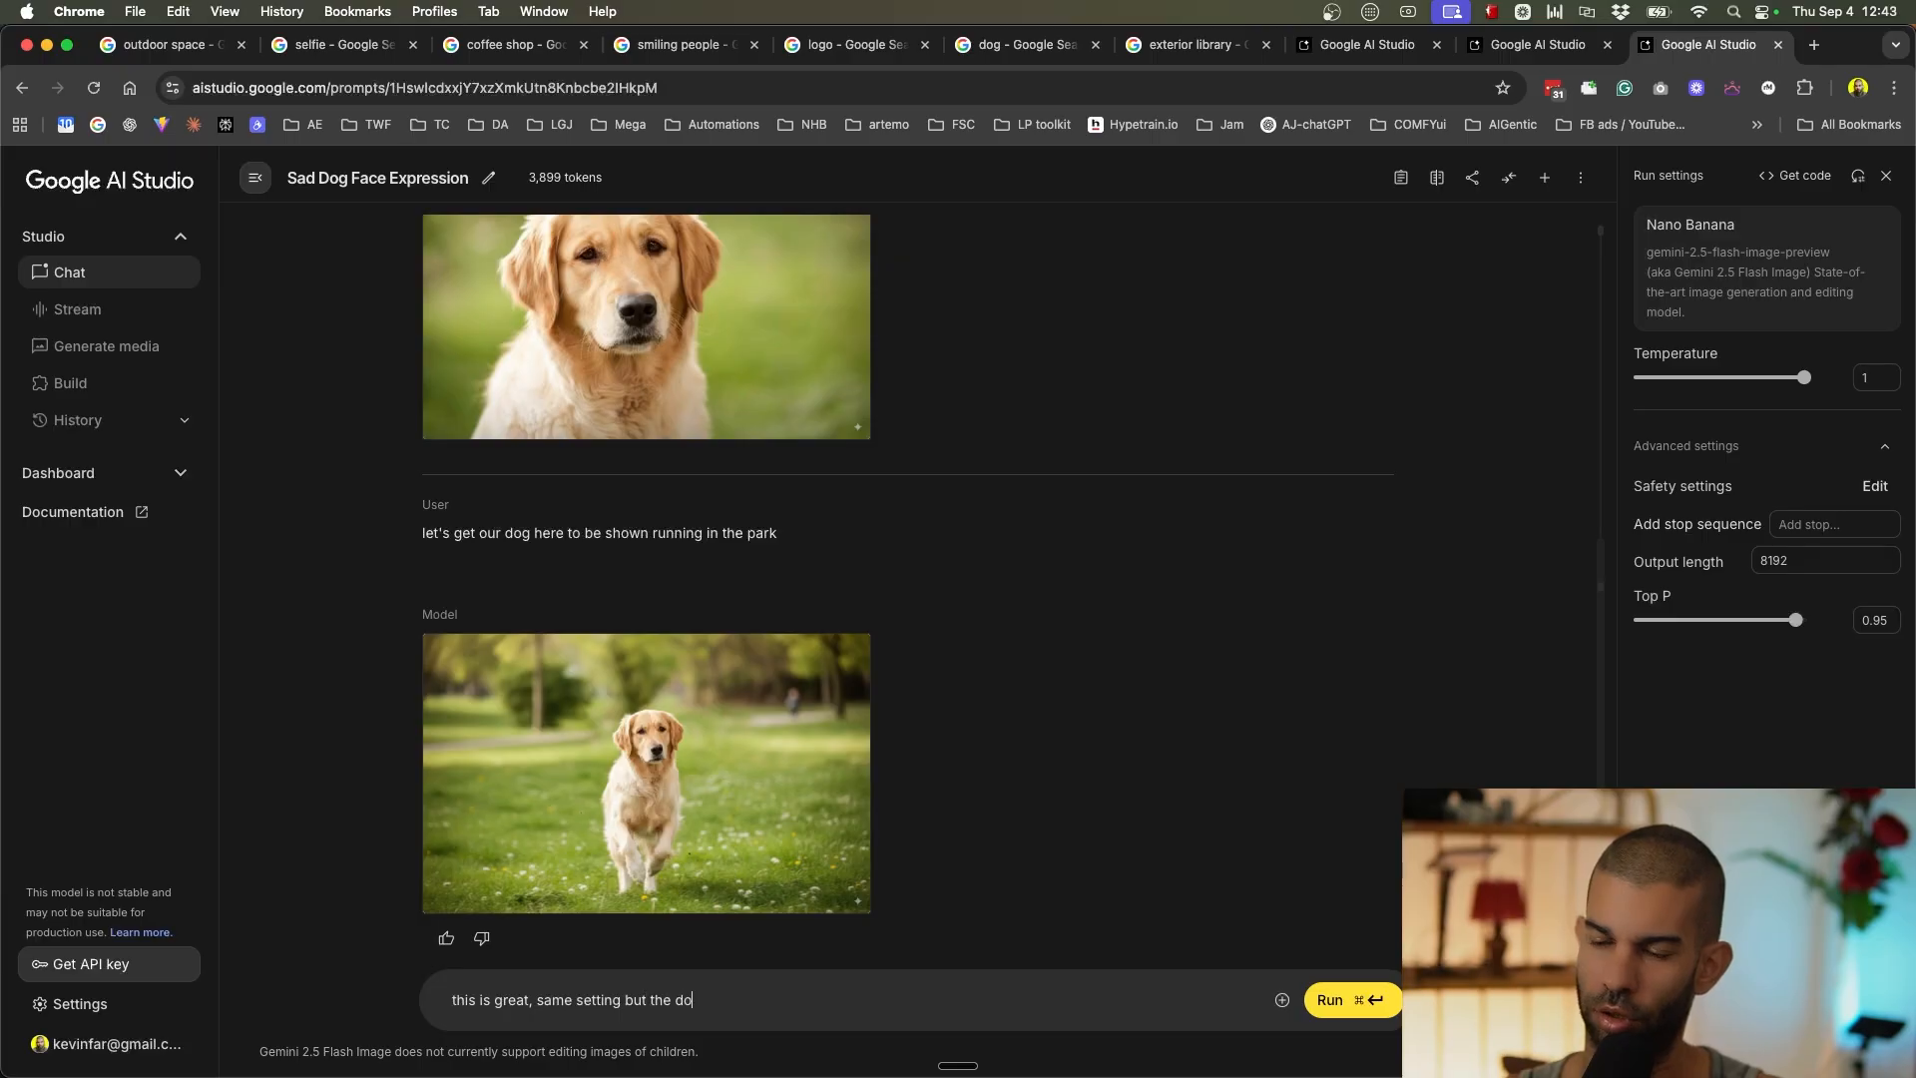
pyautogui.write('g is now happy')
pyautogui.press('super+Return')
# In the robot chat, run the prompt "the same robot now meets a female robot that's yellow in colour.".
pyautogui.hotkey('ctrl', 'shift', 'Tab')
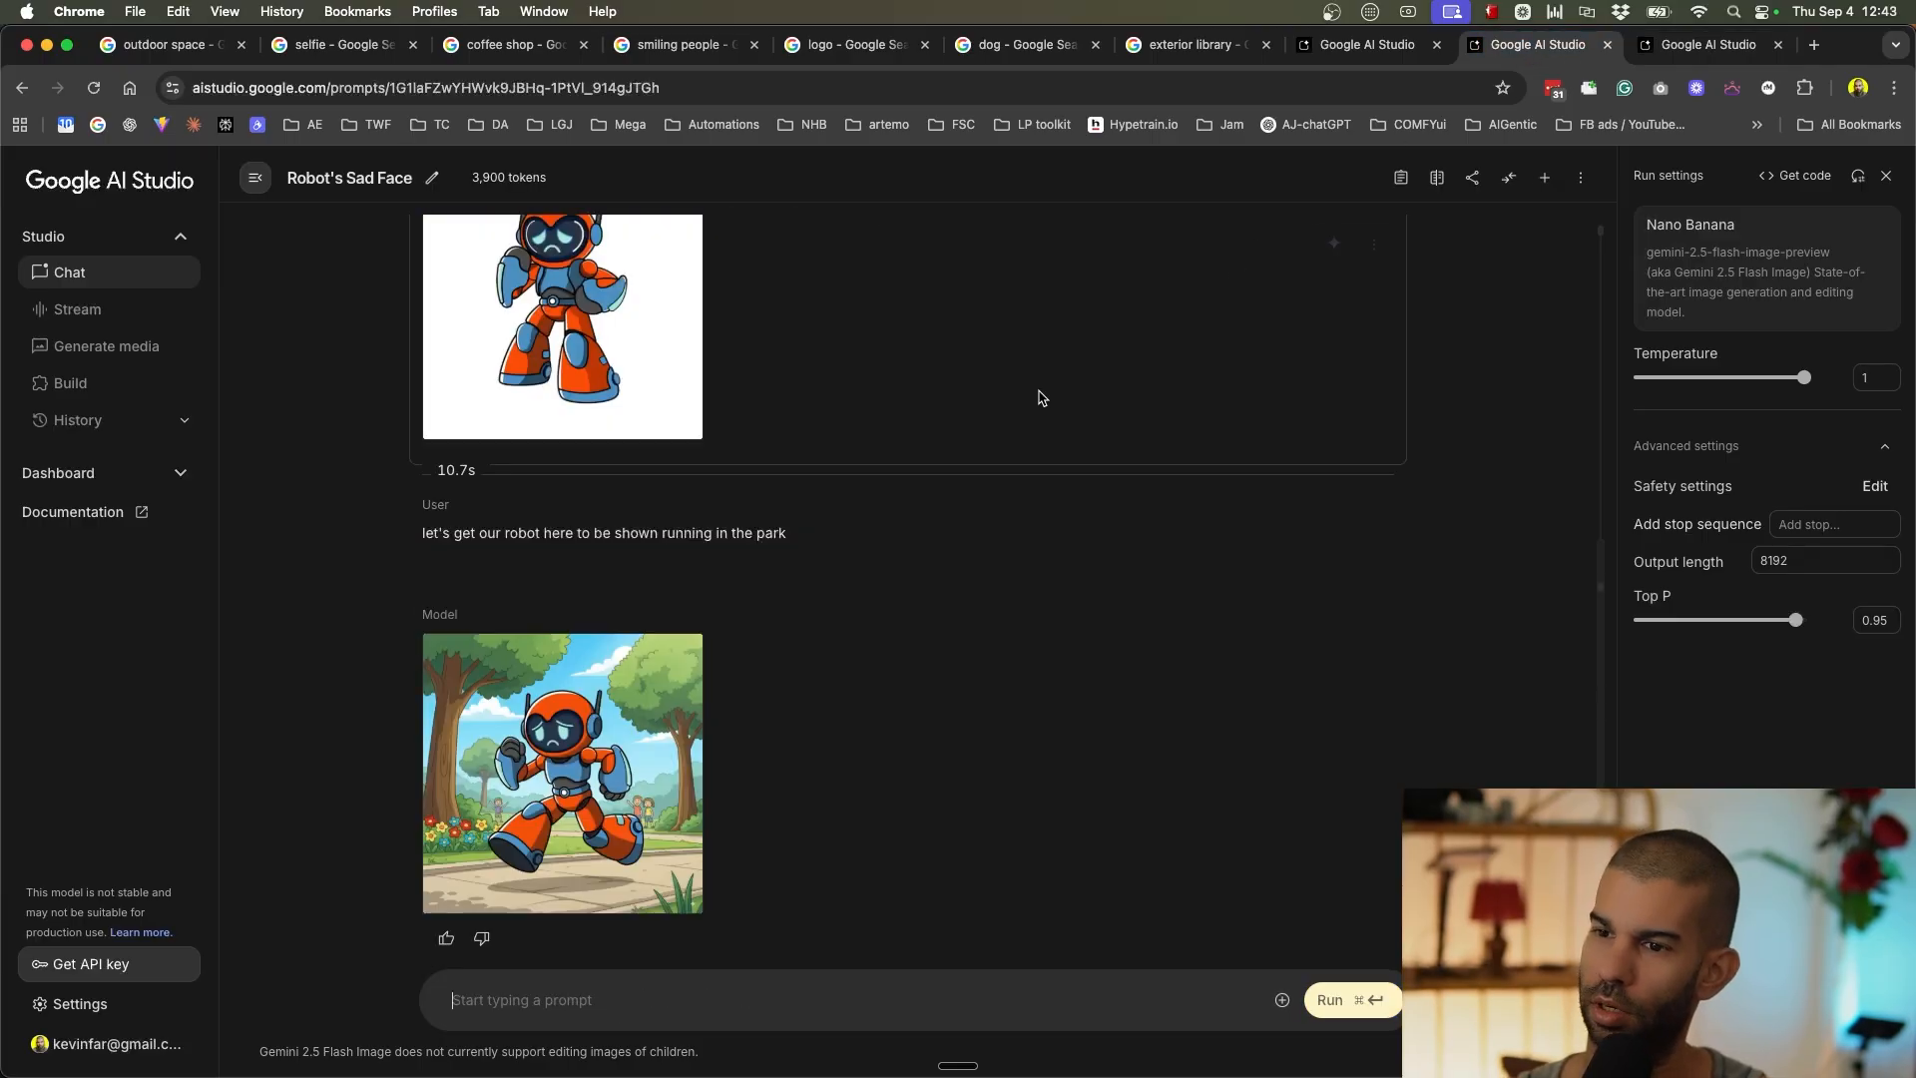
pyautogui.scroll(2, 568, 664)
pyautogui.scroll(2, 569, 664)
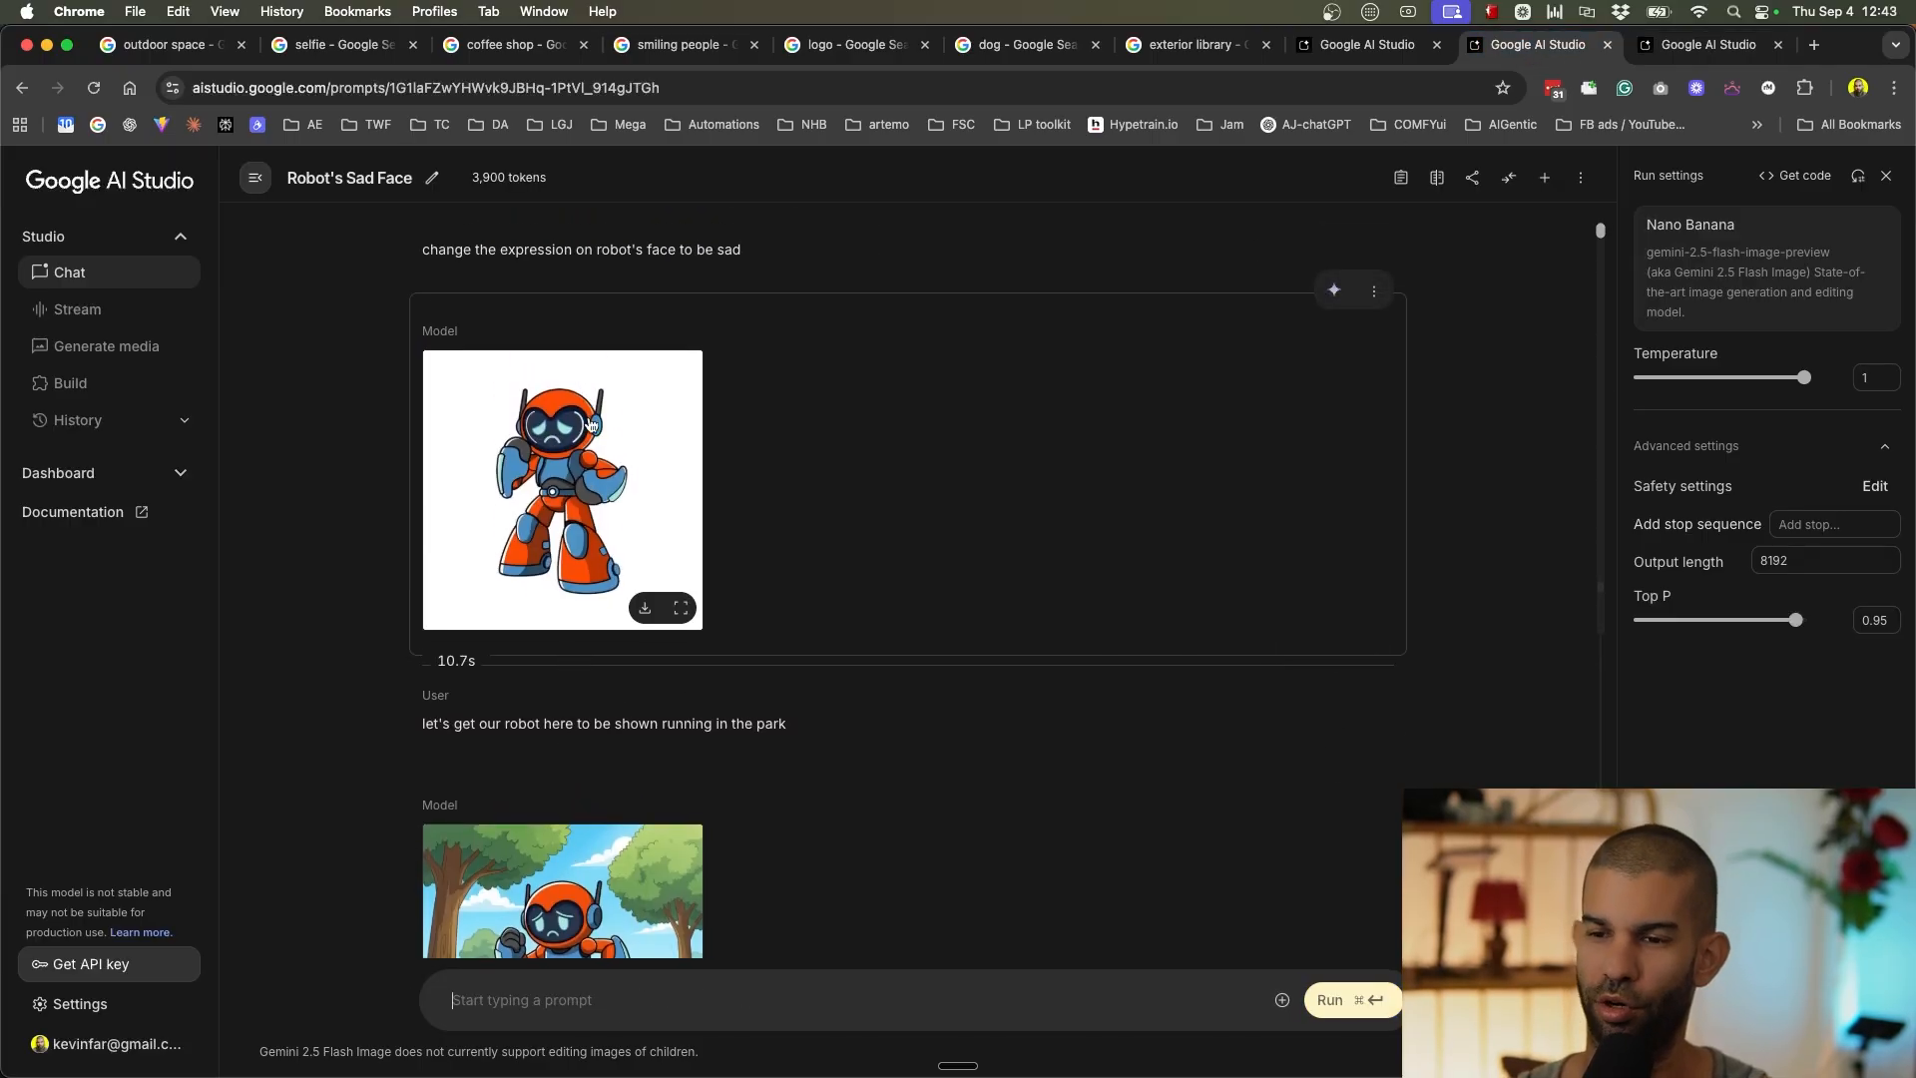
pyautogui.scroll(-4, 562, 718)
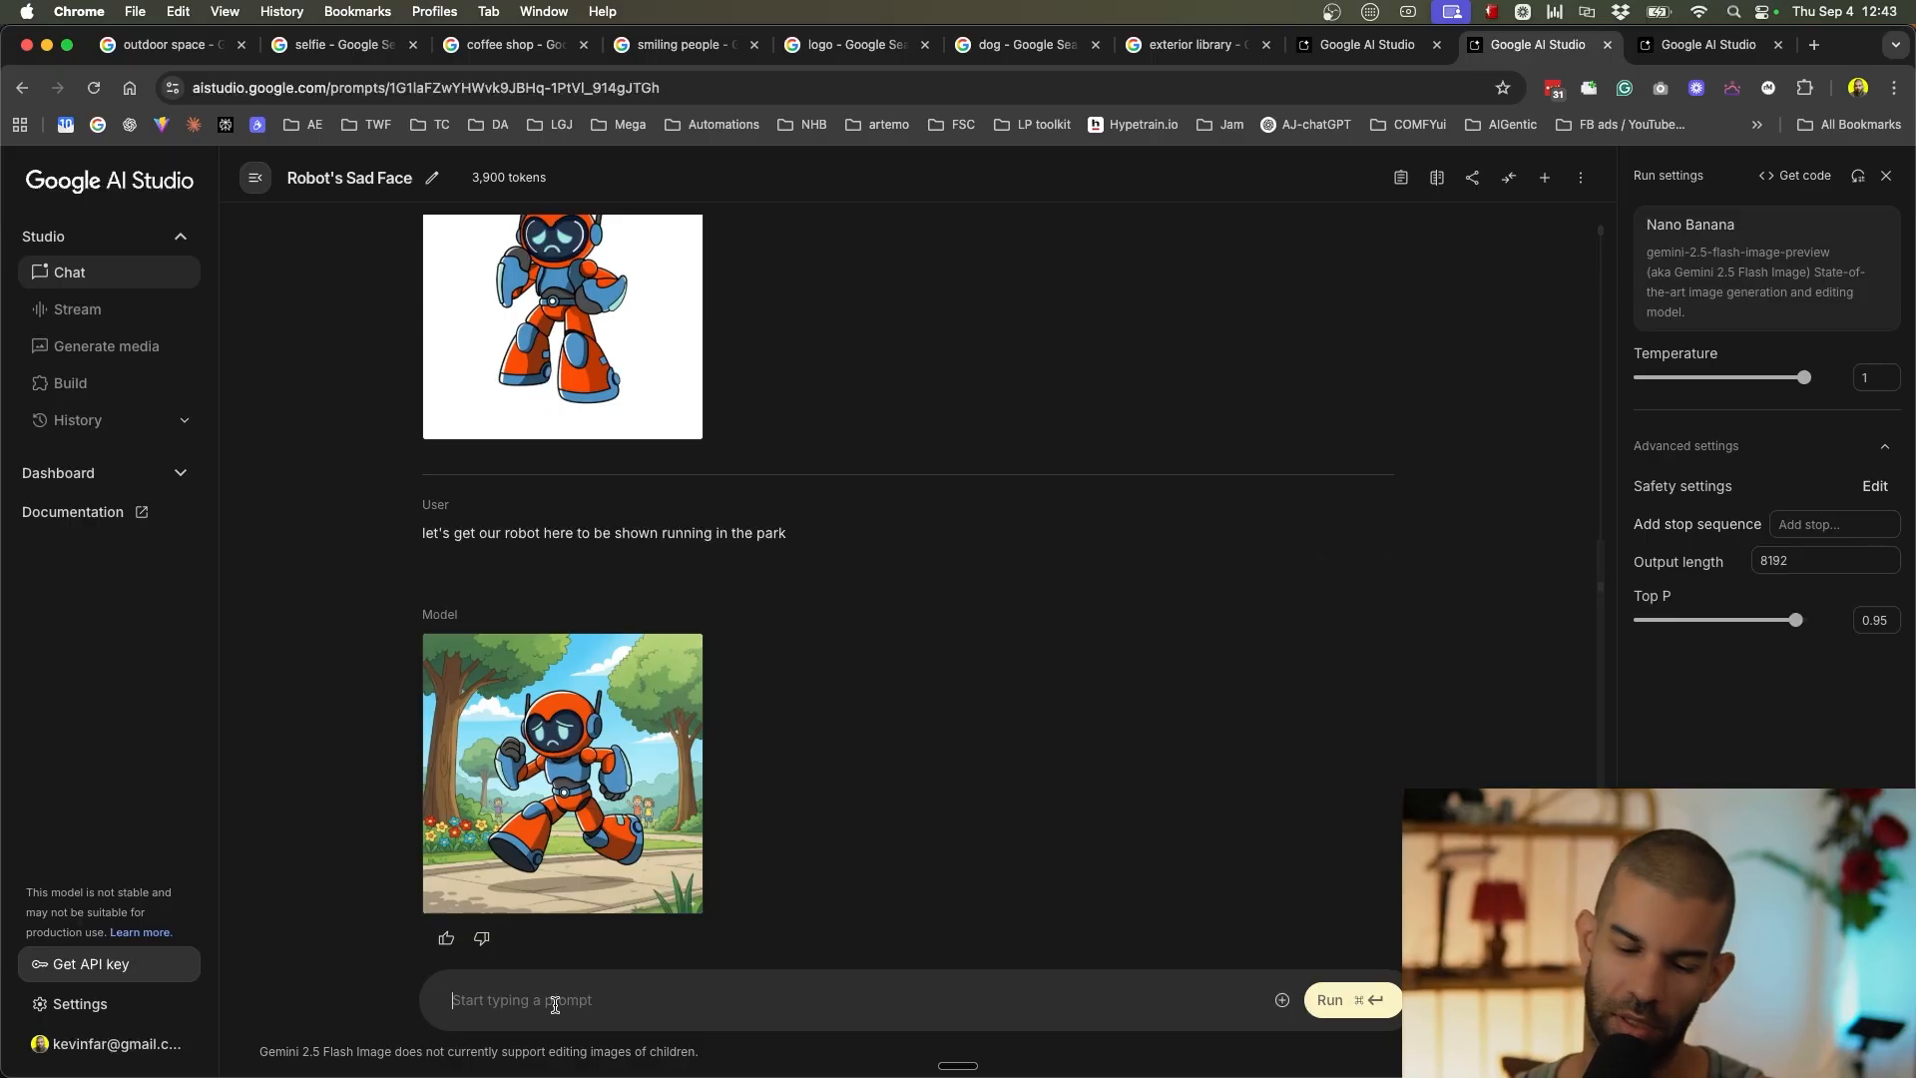
pyautogui.write('the')
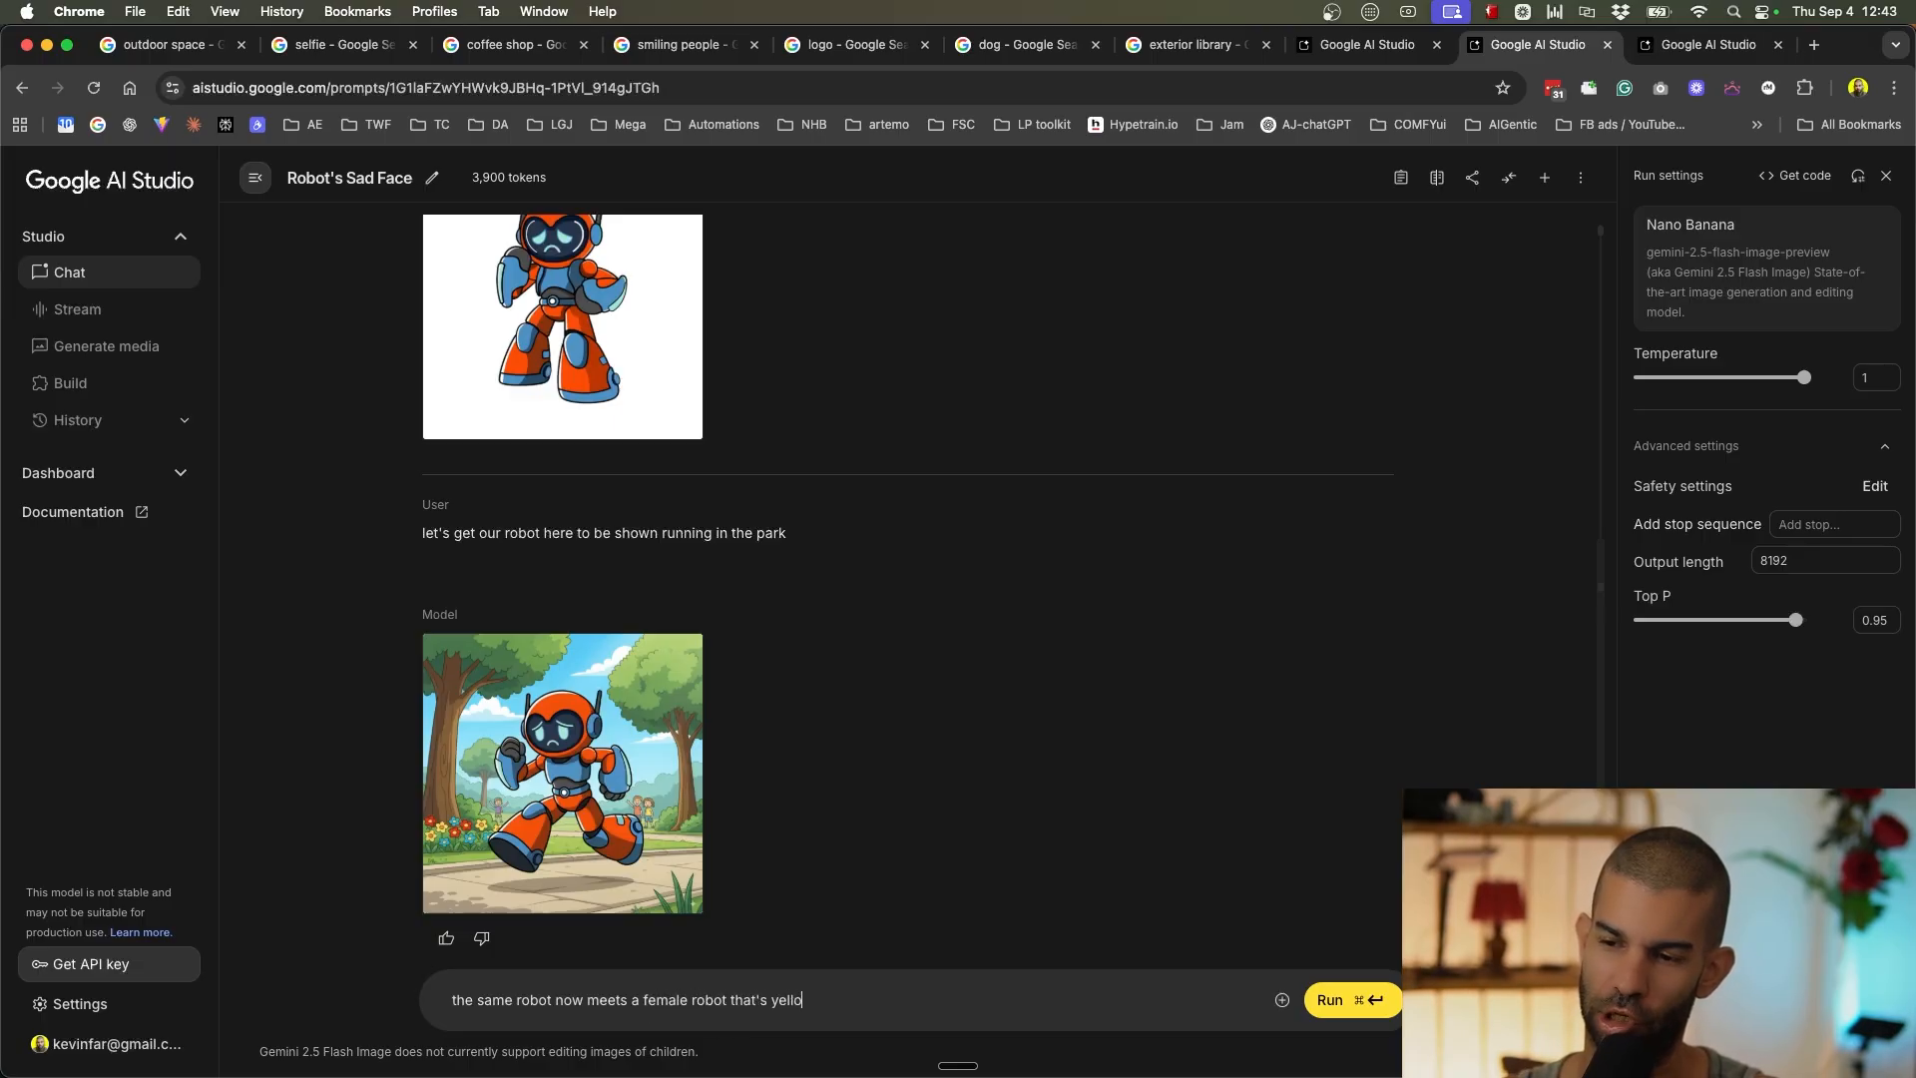
pyautogui.write('.')
pyautogui.press('super+Return')
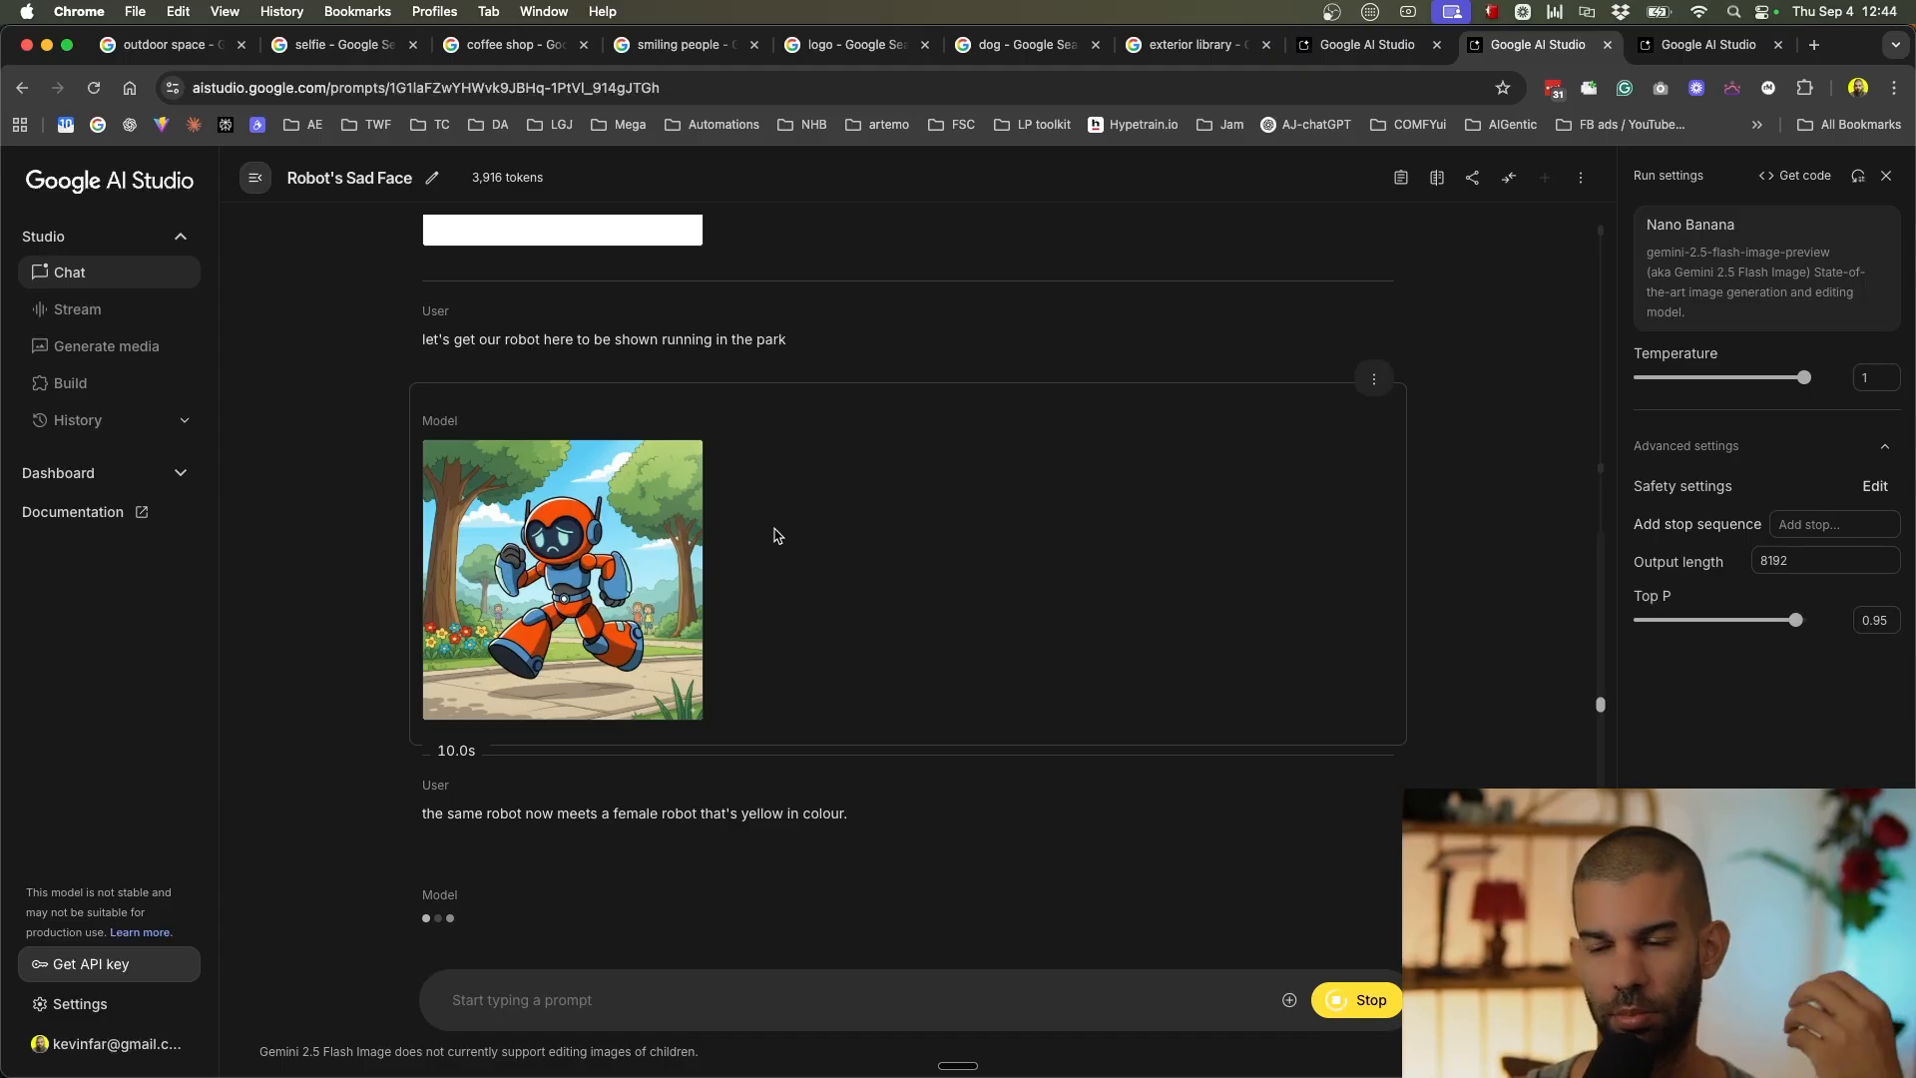
# Enlarge the generated picture of the robot running in the park, inspect its details and close the preview.
pyautogui.click(634, 691)
pyautogui.scroll(-5, 337, 640)
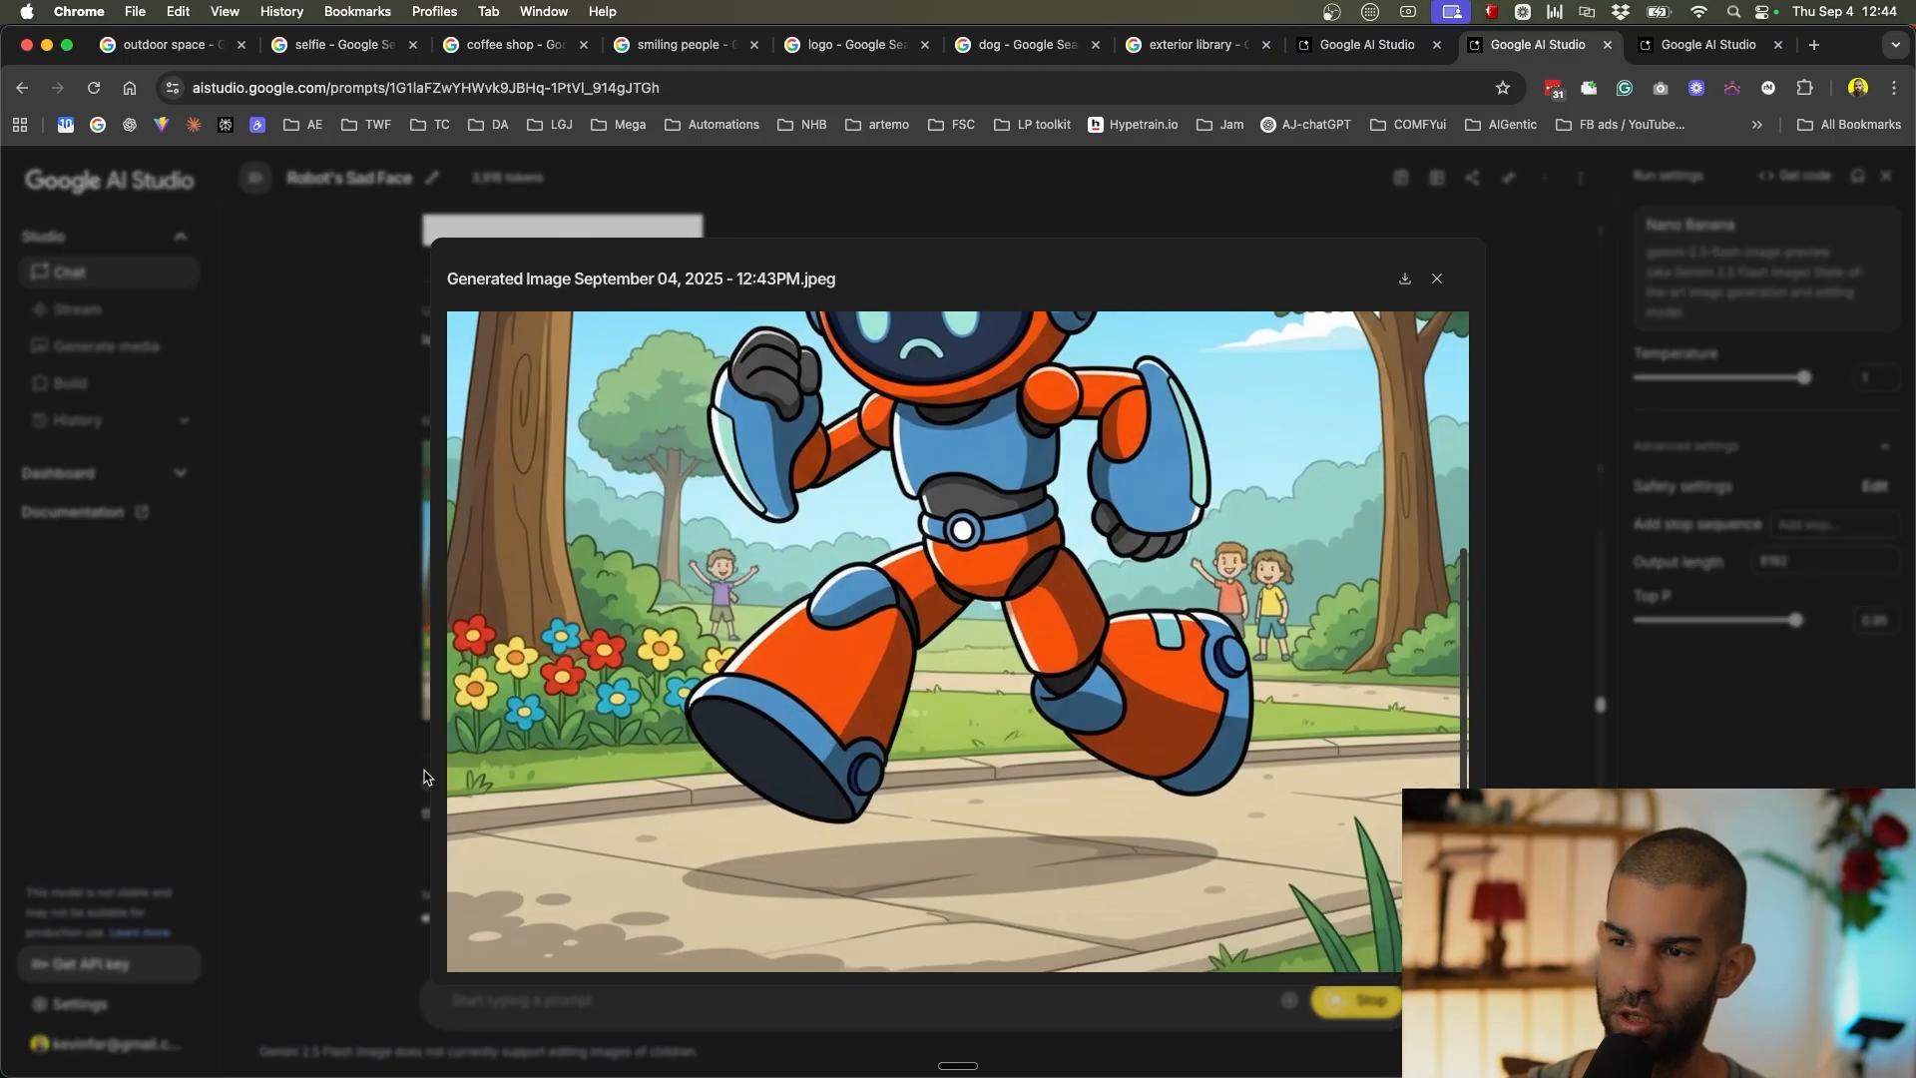
pyautogui.click(376, 736)
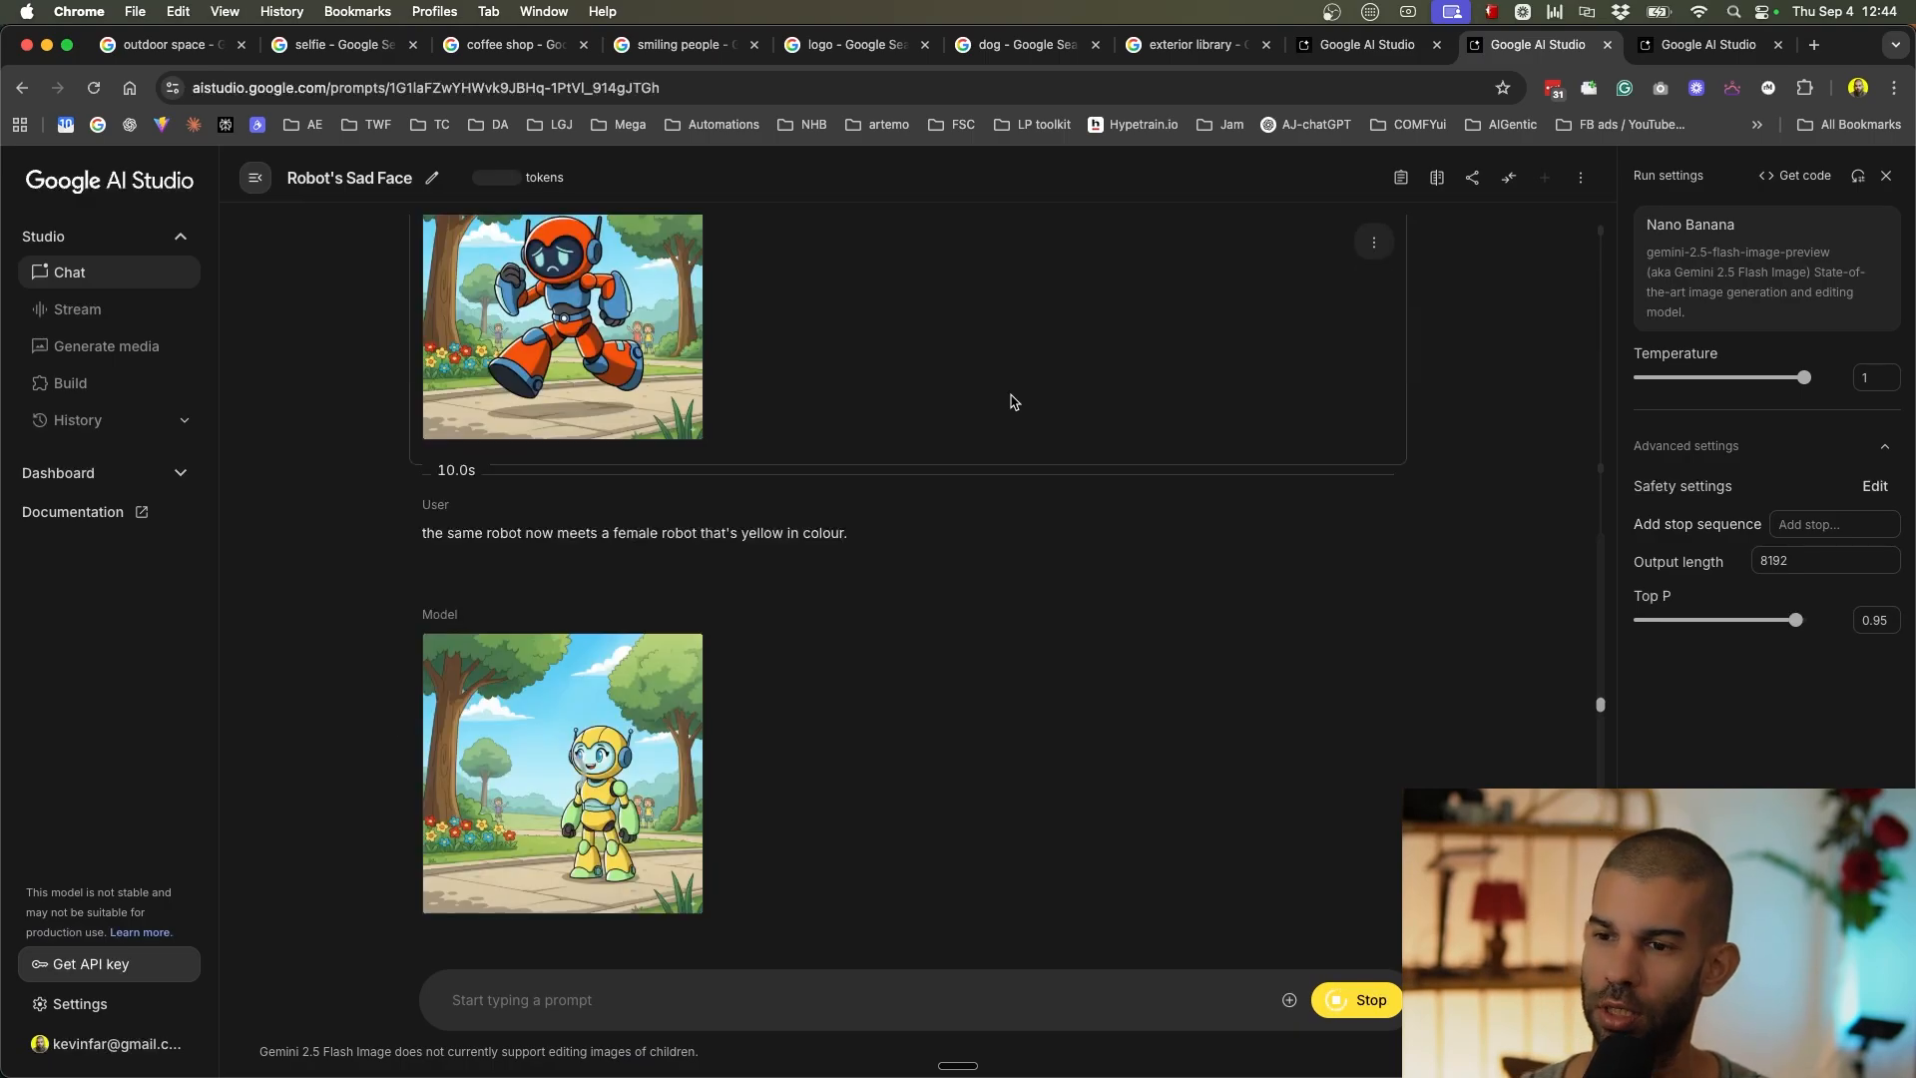
# Run the robot prompt "put the orange robot and yellow robot int he same picture. both happy", replacing the unfinished draft.
pyautogui.click(555, 998)
pyautogui.write('ensure the organg')
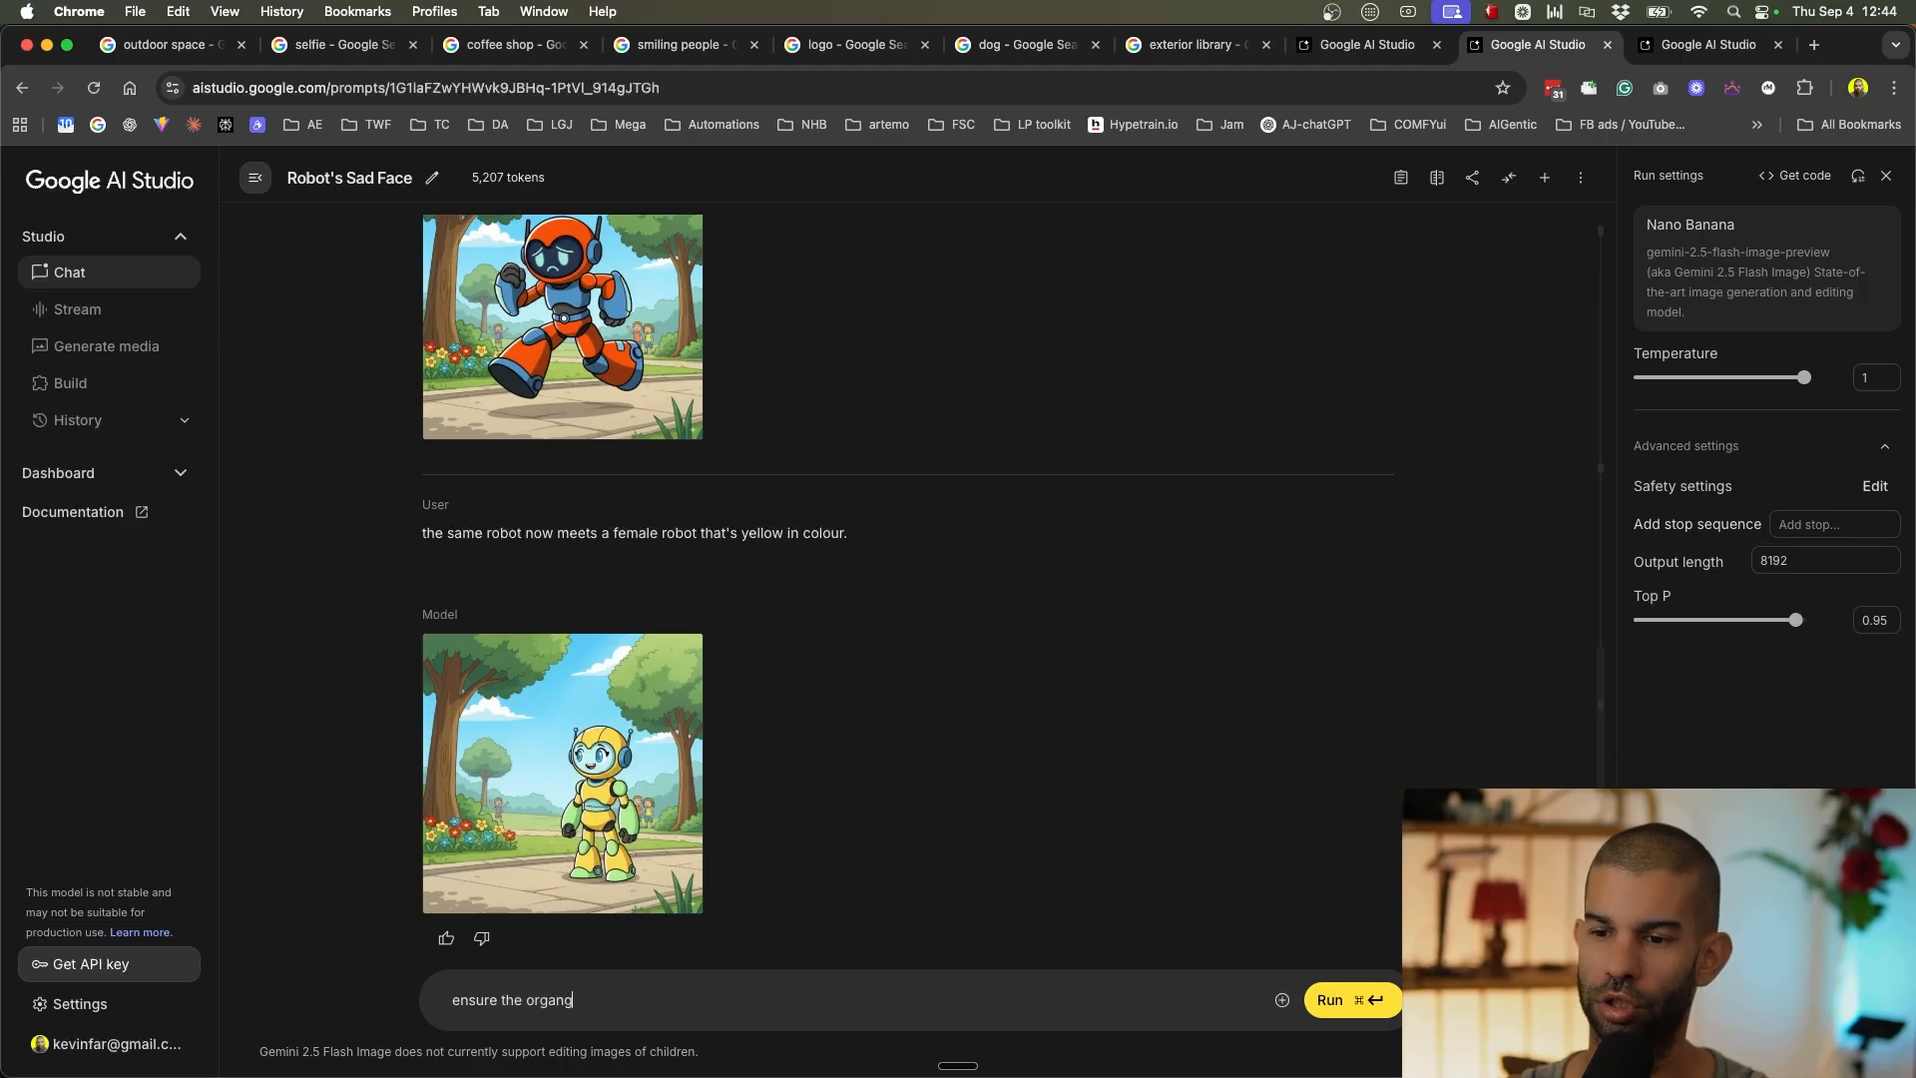
pyautogui.press('super+a')
pyautogui.write('p')
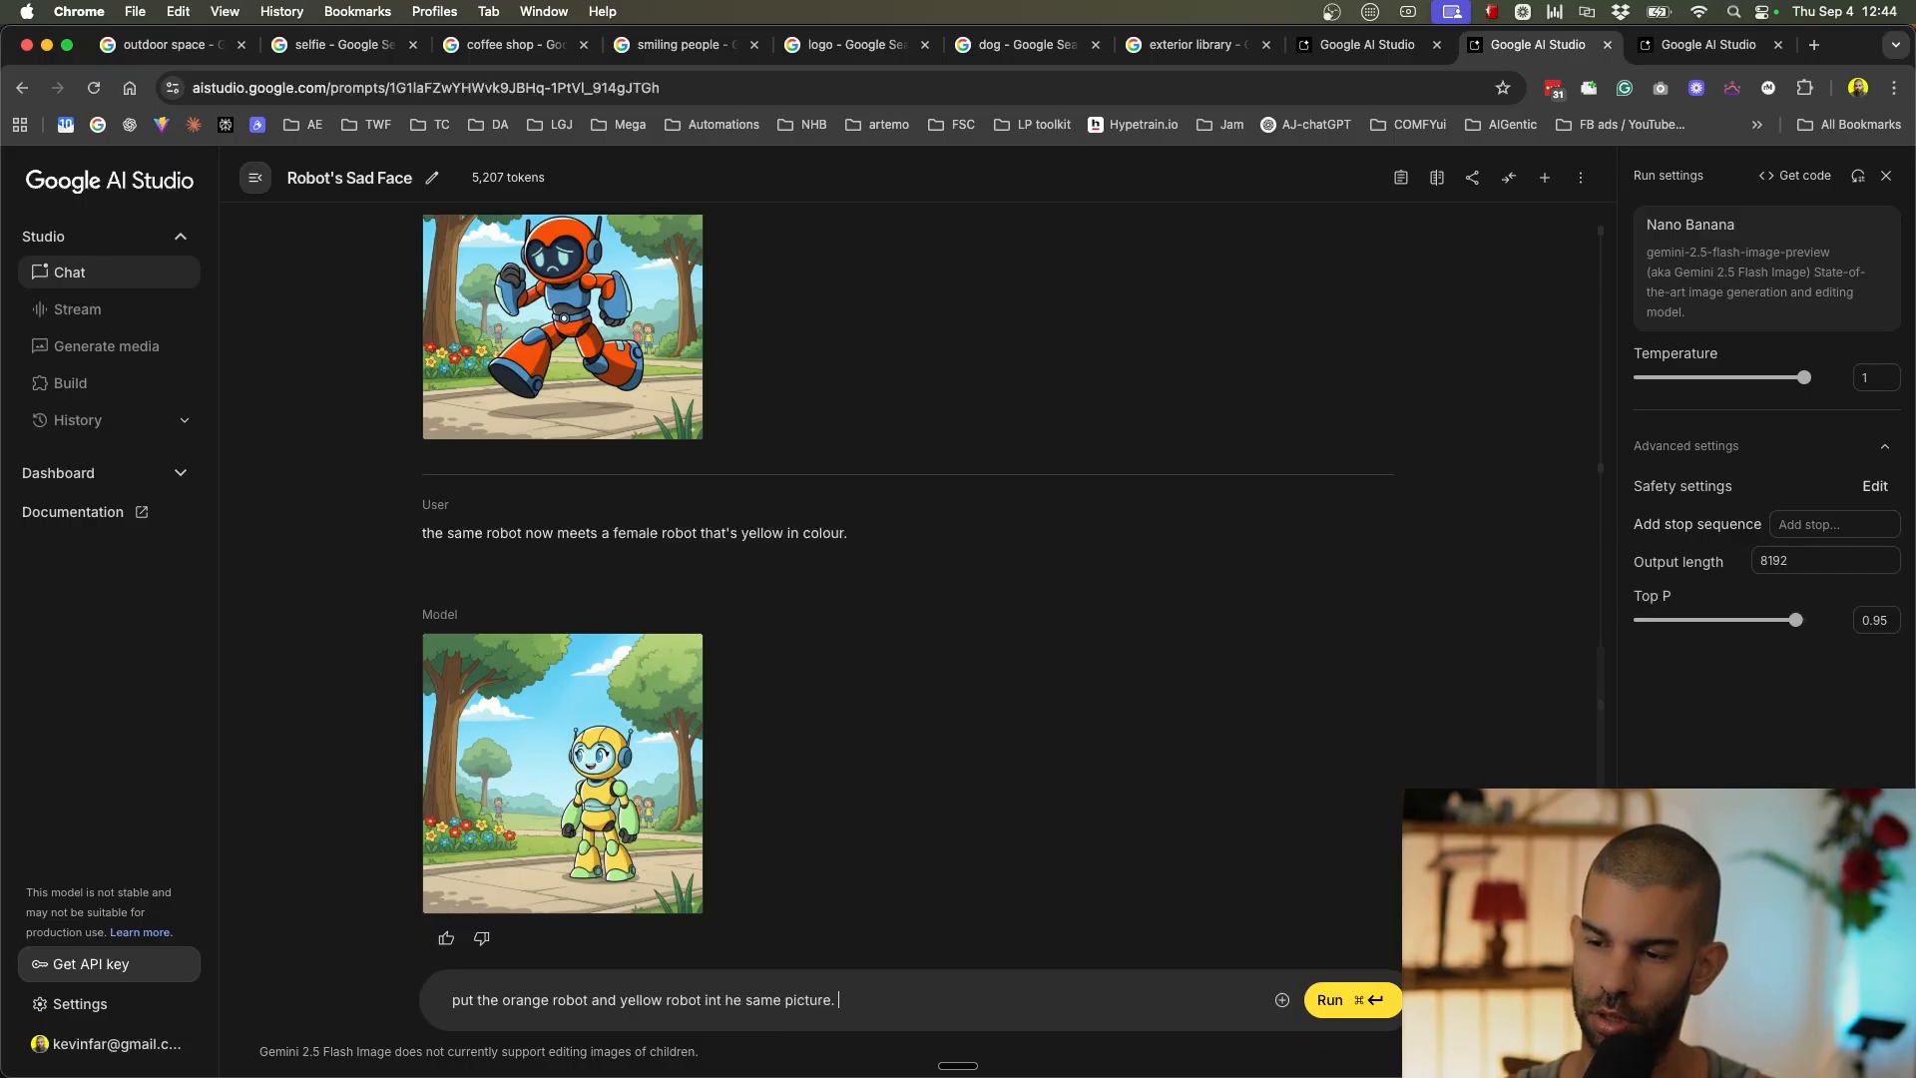
# Compare the dog chat's park images, and run "now place the dog next to the owner as soon as the owner recalls it".
pyautogui.hotkey('ctrl', 'Tab')
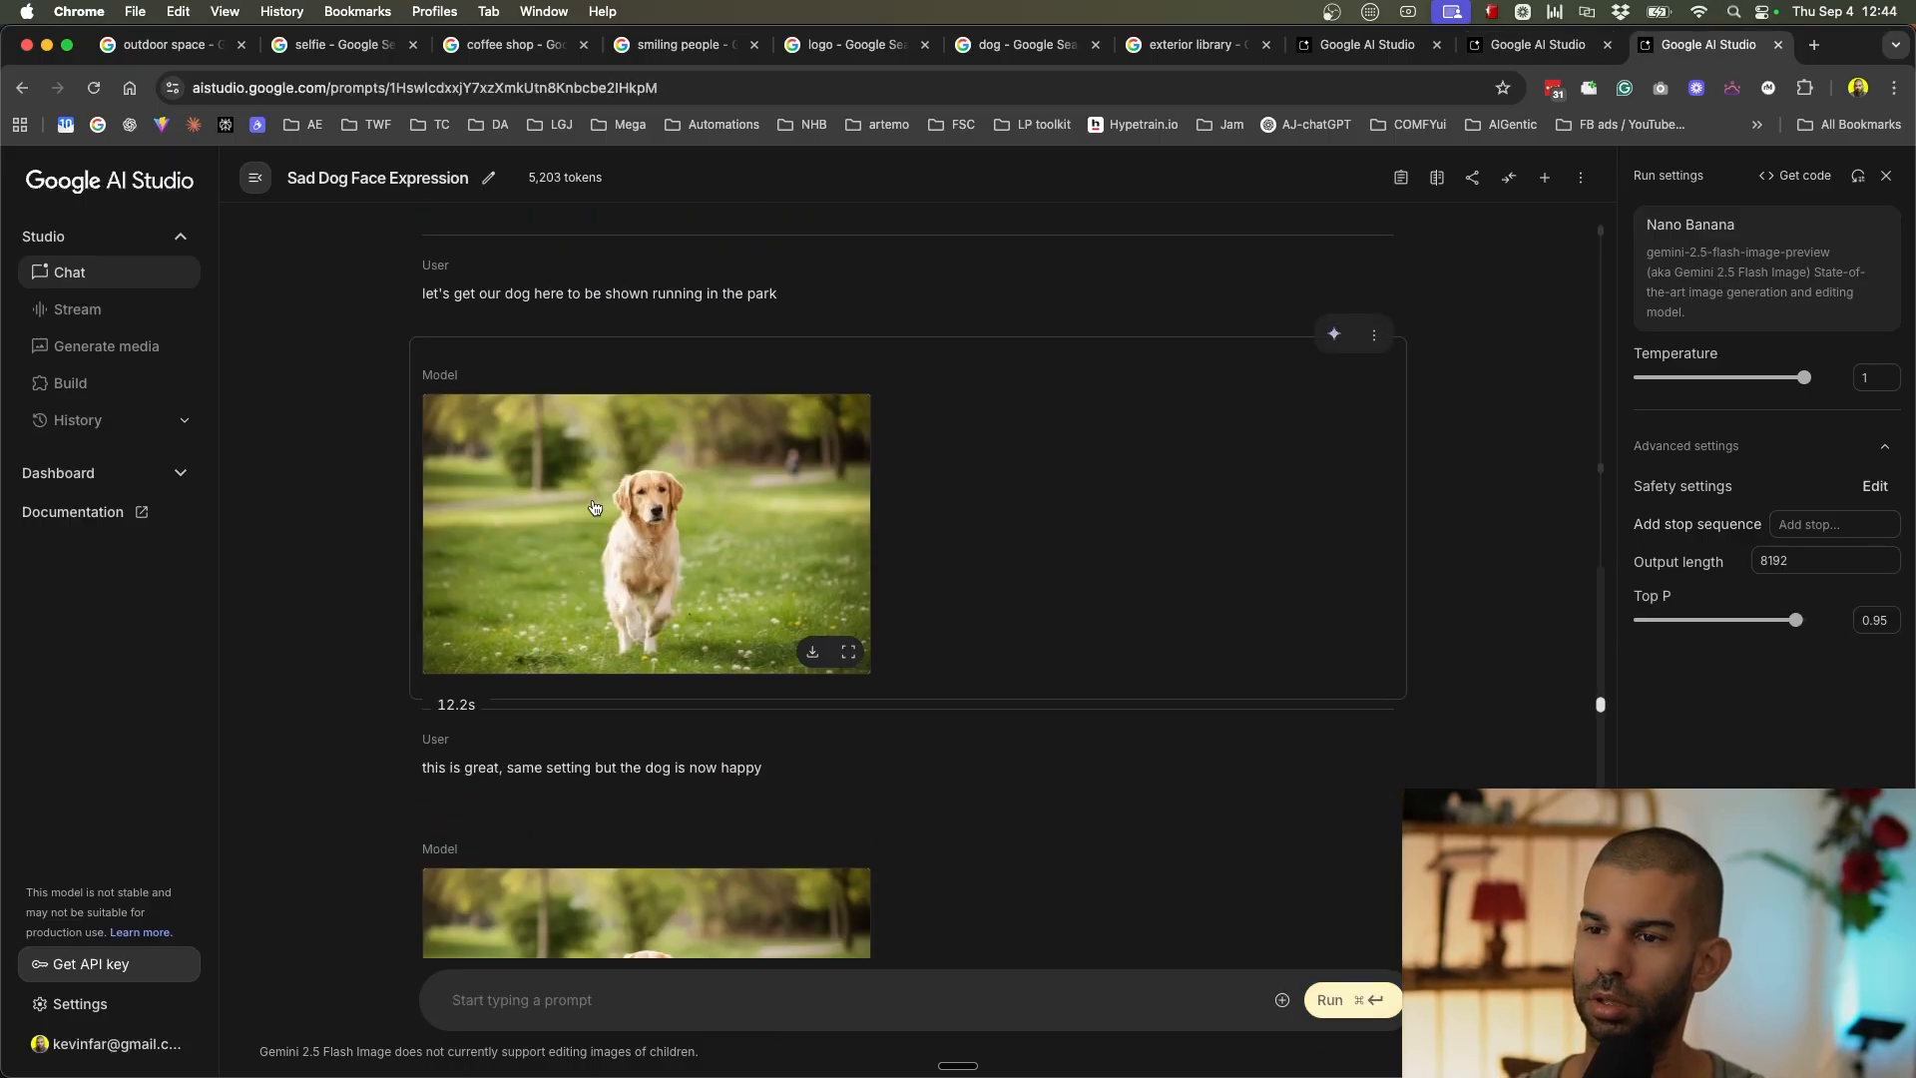
pyautogui.scroll(-2, 607, 823)
pyautogui.scroll(2, 628, 599)
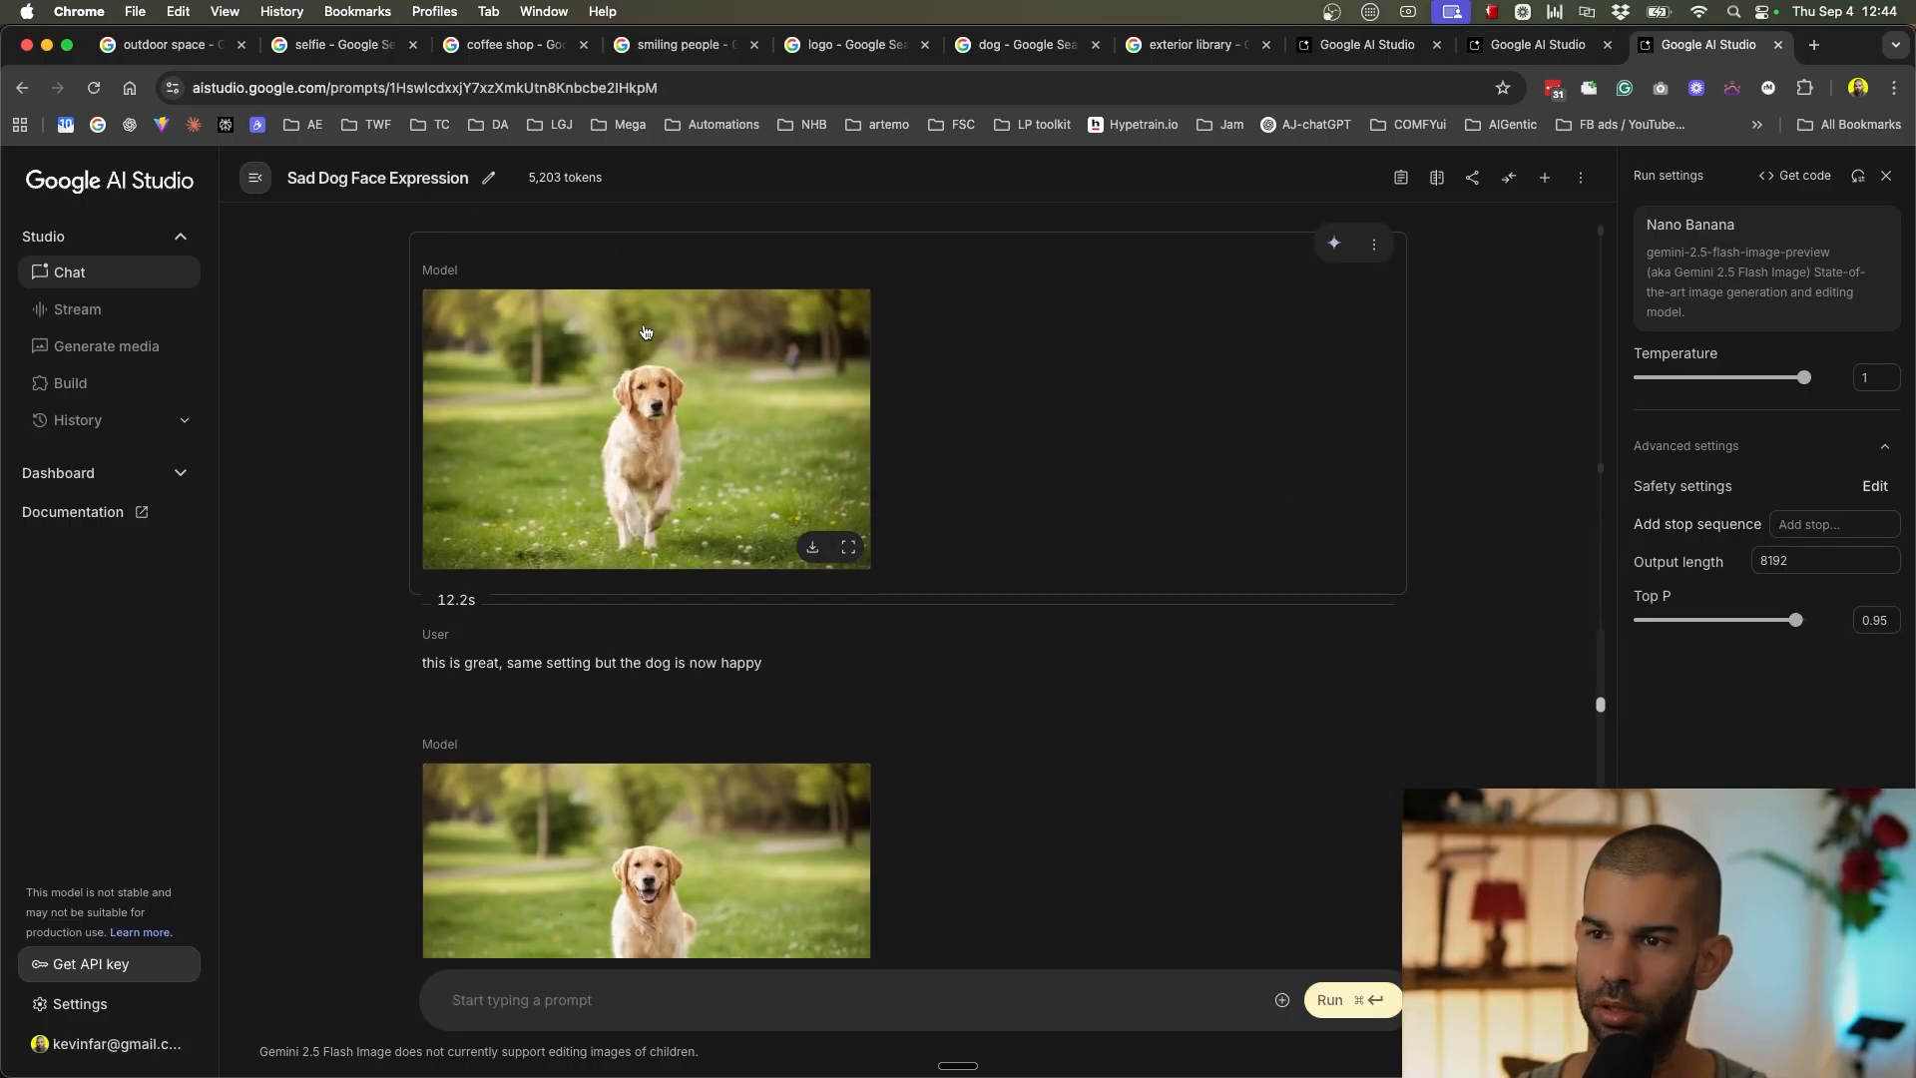
pyautogui.scroll(-2, 619, 492)
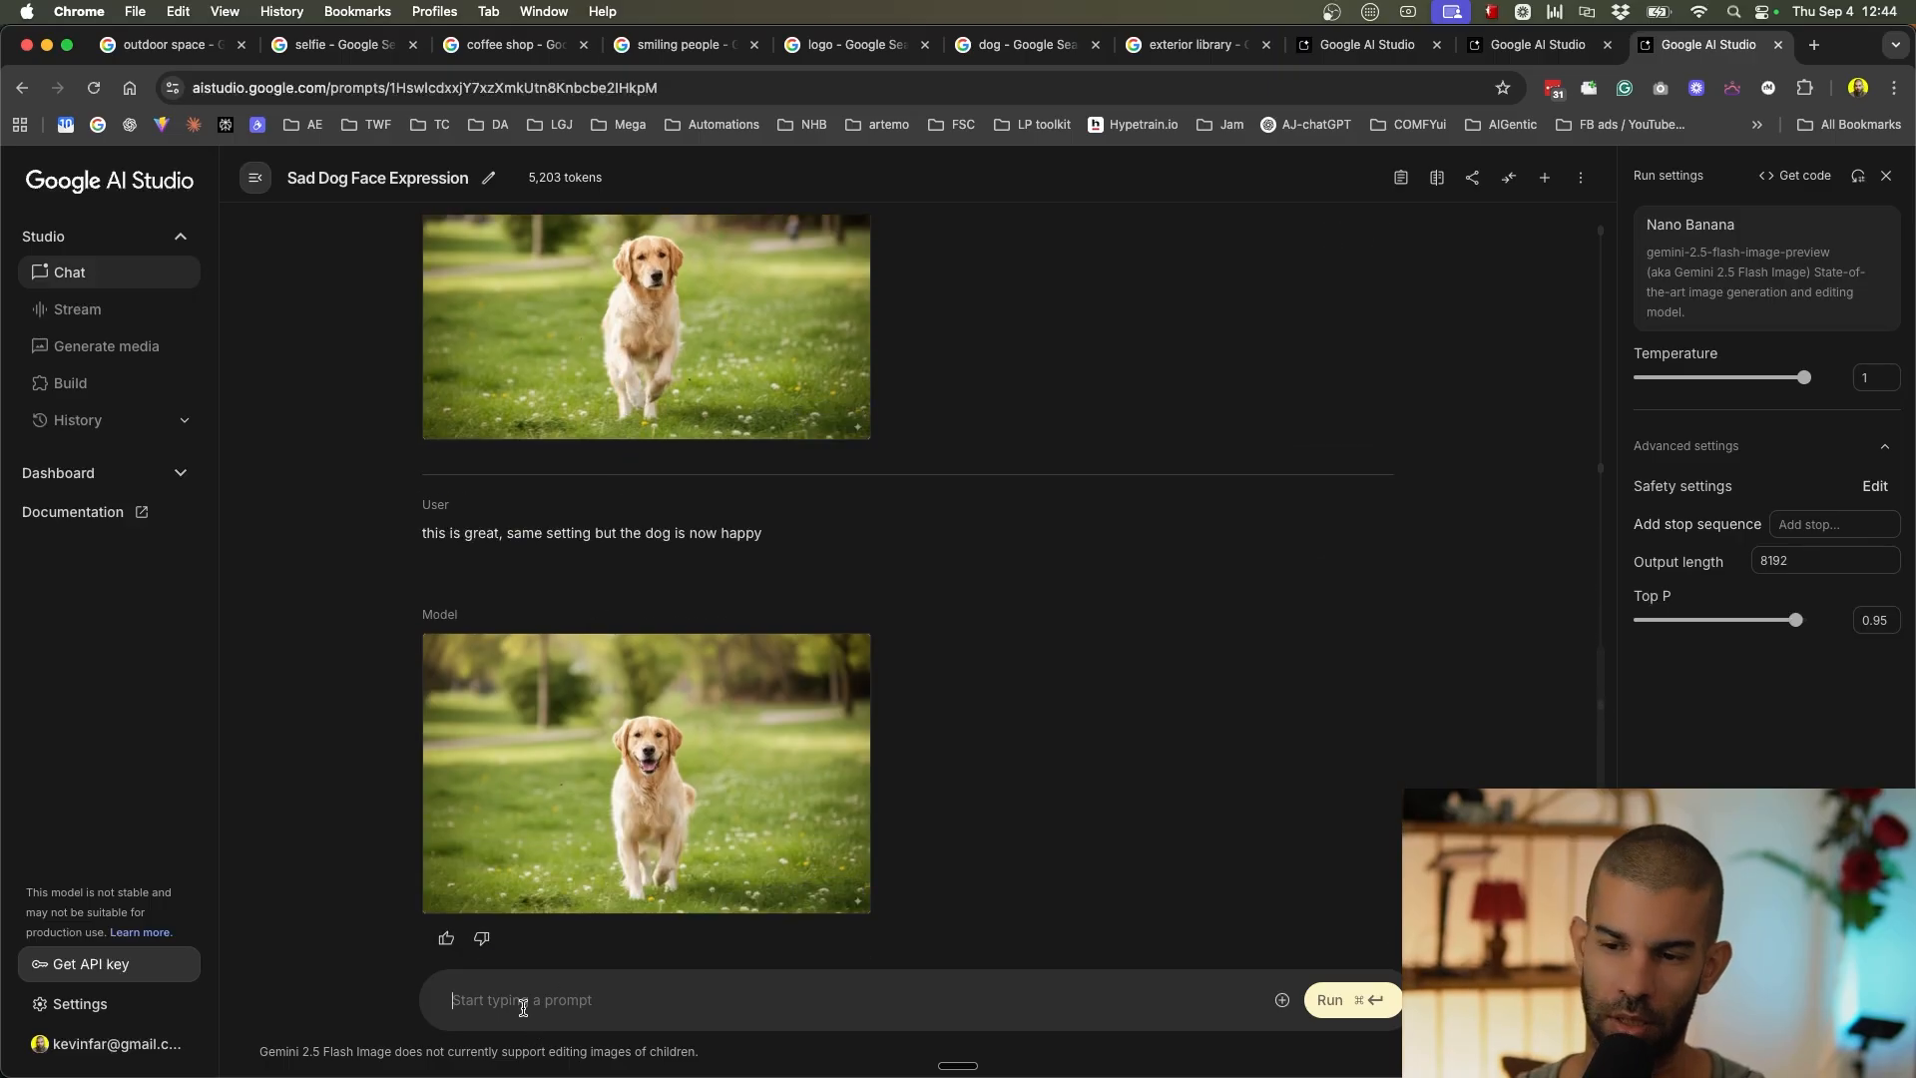
pyautogui.write('now')
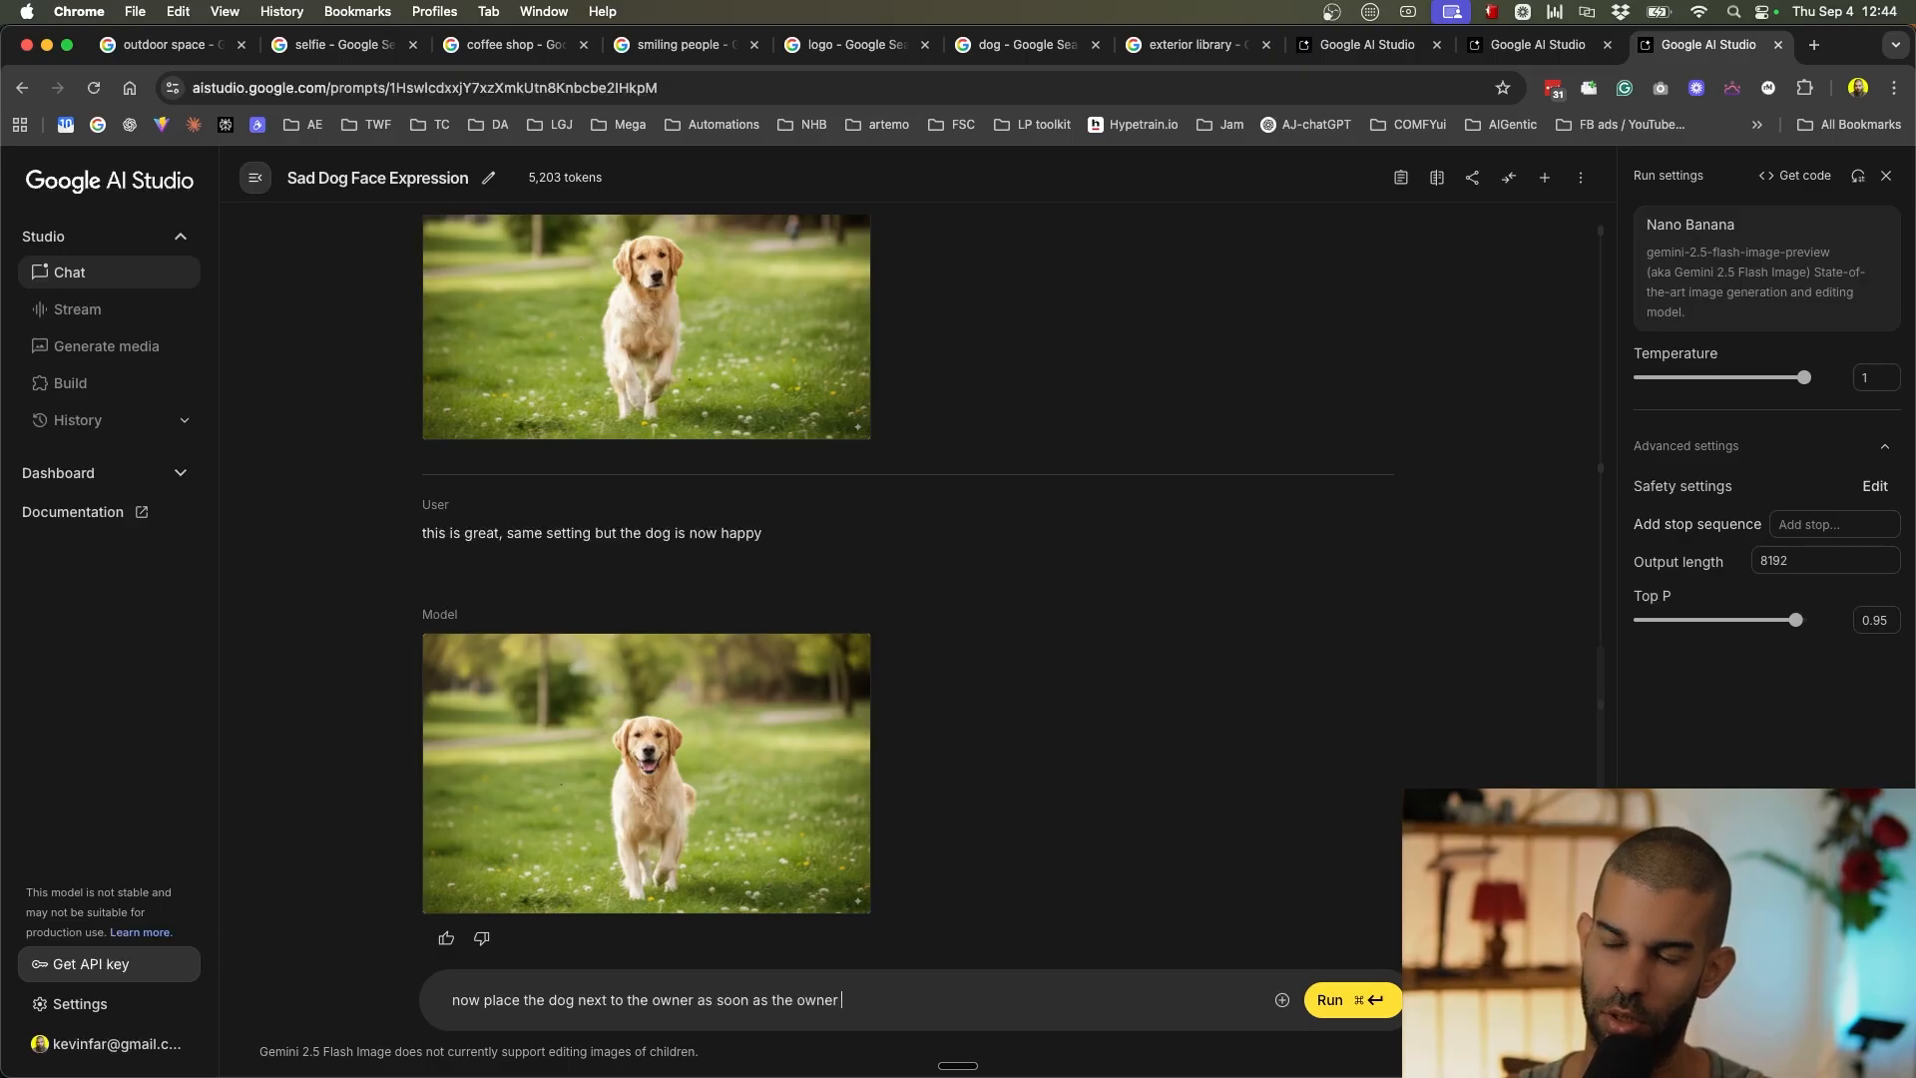
pyautogui.press('super+Return')
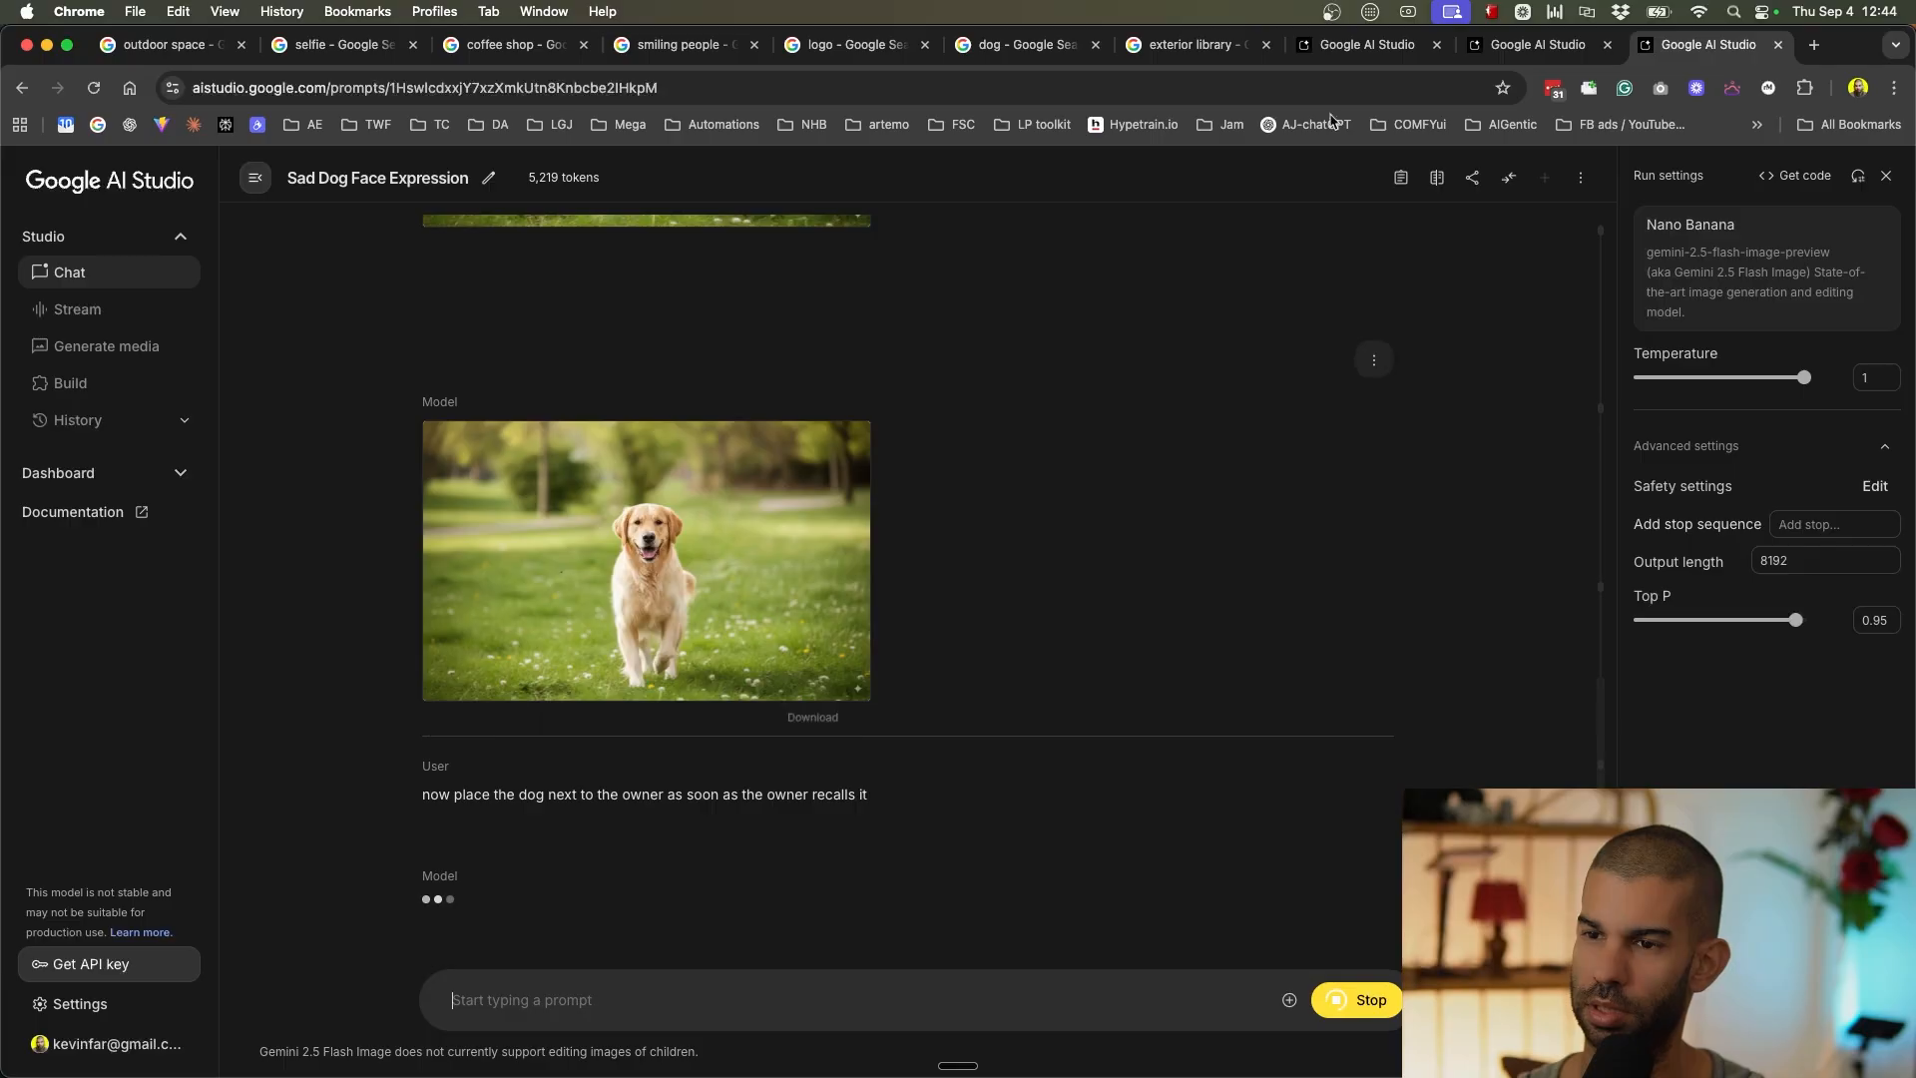
# Review the robot chat's image sequence from the running robot to the picture of both robots together.
pyautogui.hotkey('ctrl', 'shift', 'Tab')
pyautogui.scroll(10, 599, 618)
pyautogui.scroll(-8, 554, 464)
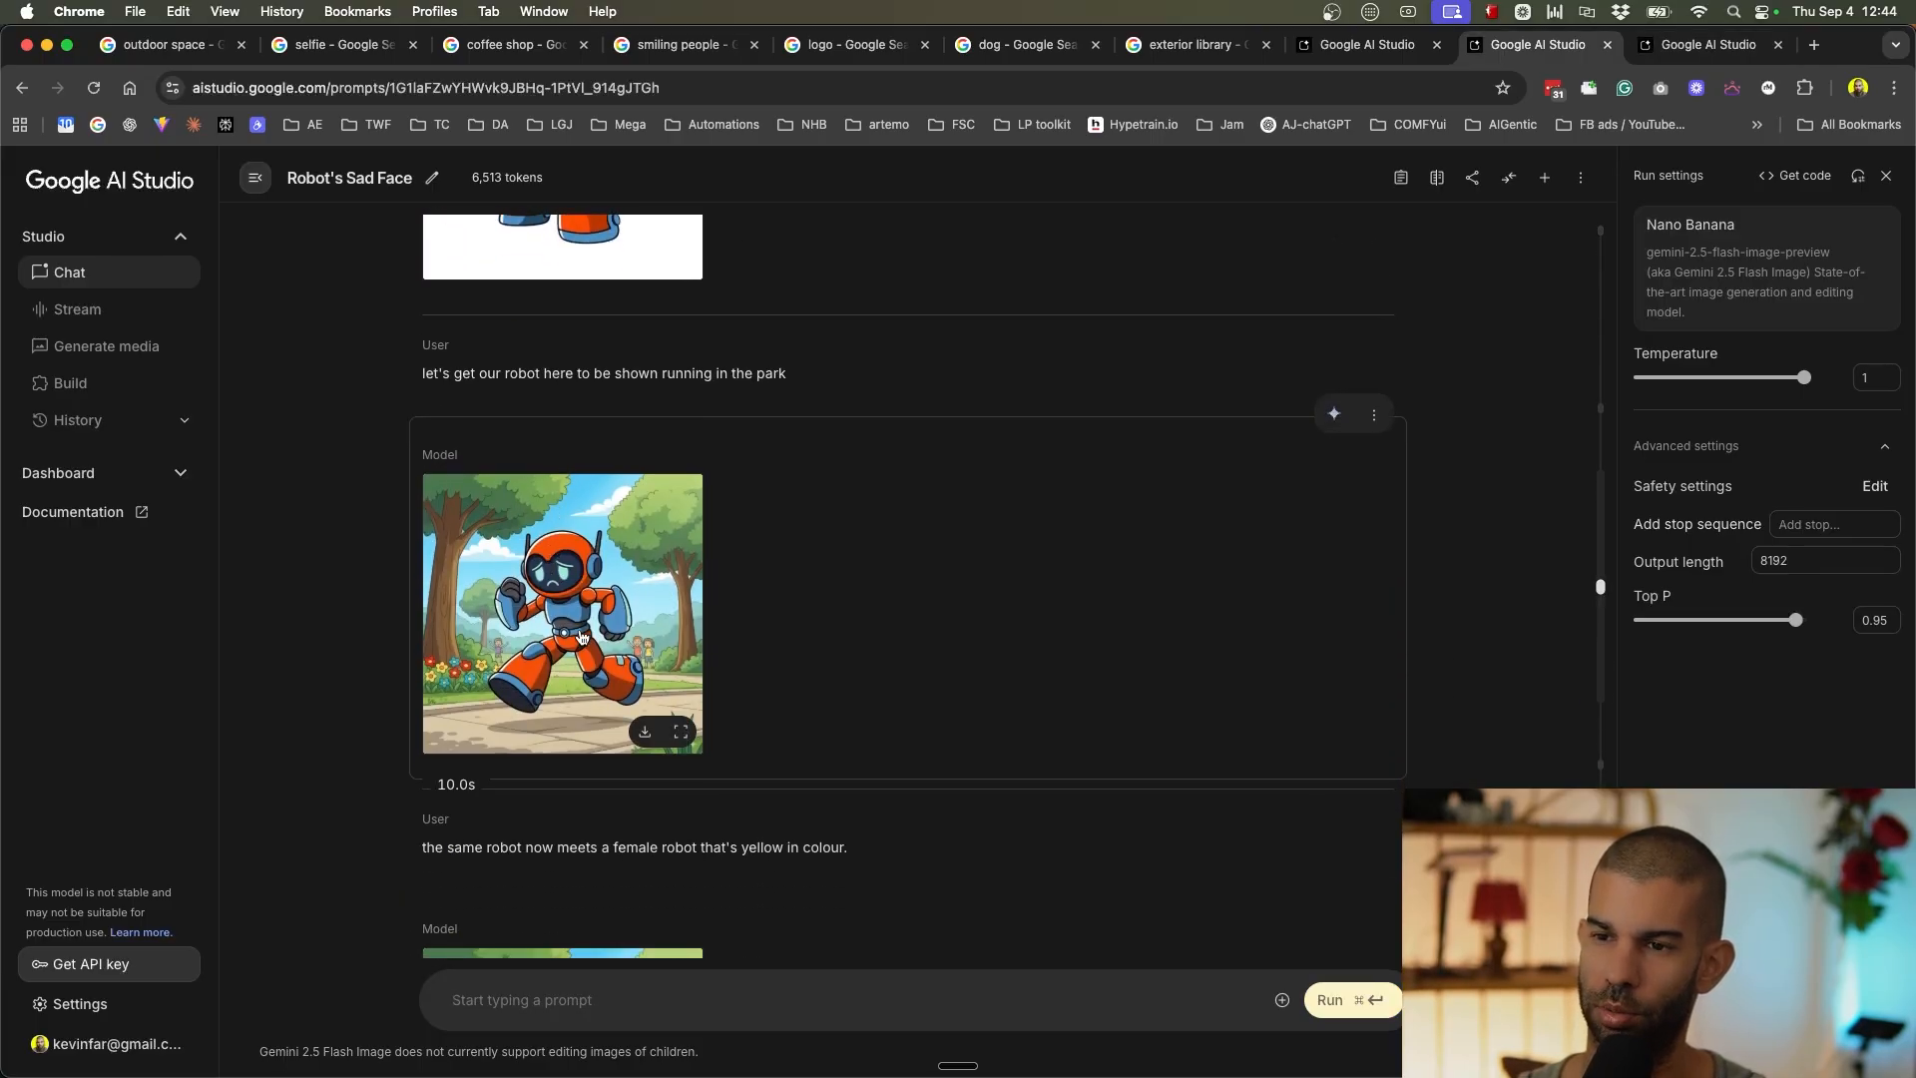
pyautogui.scroll(-8, 548, 599)
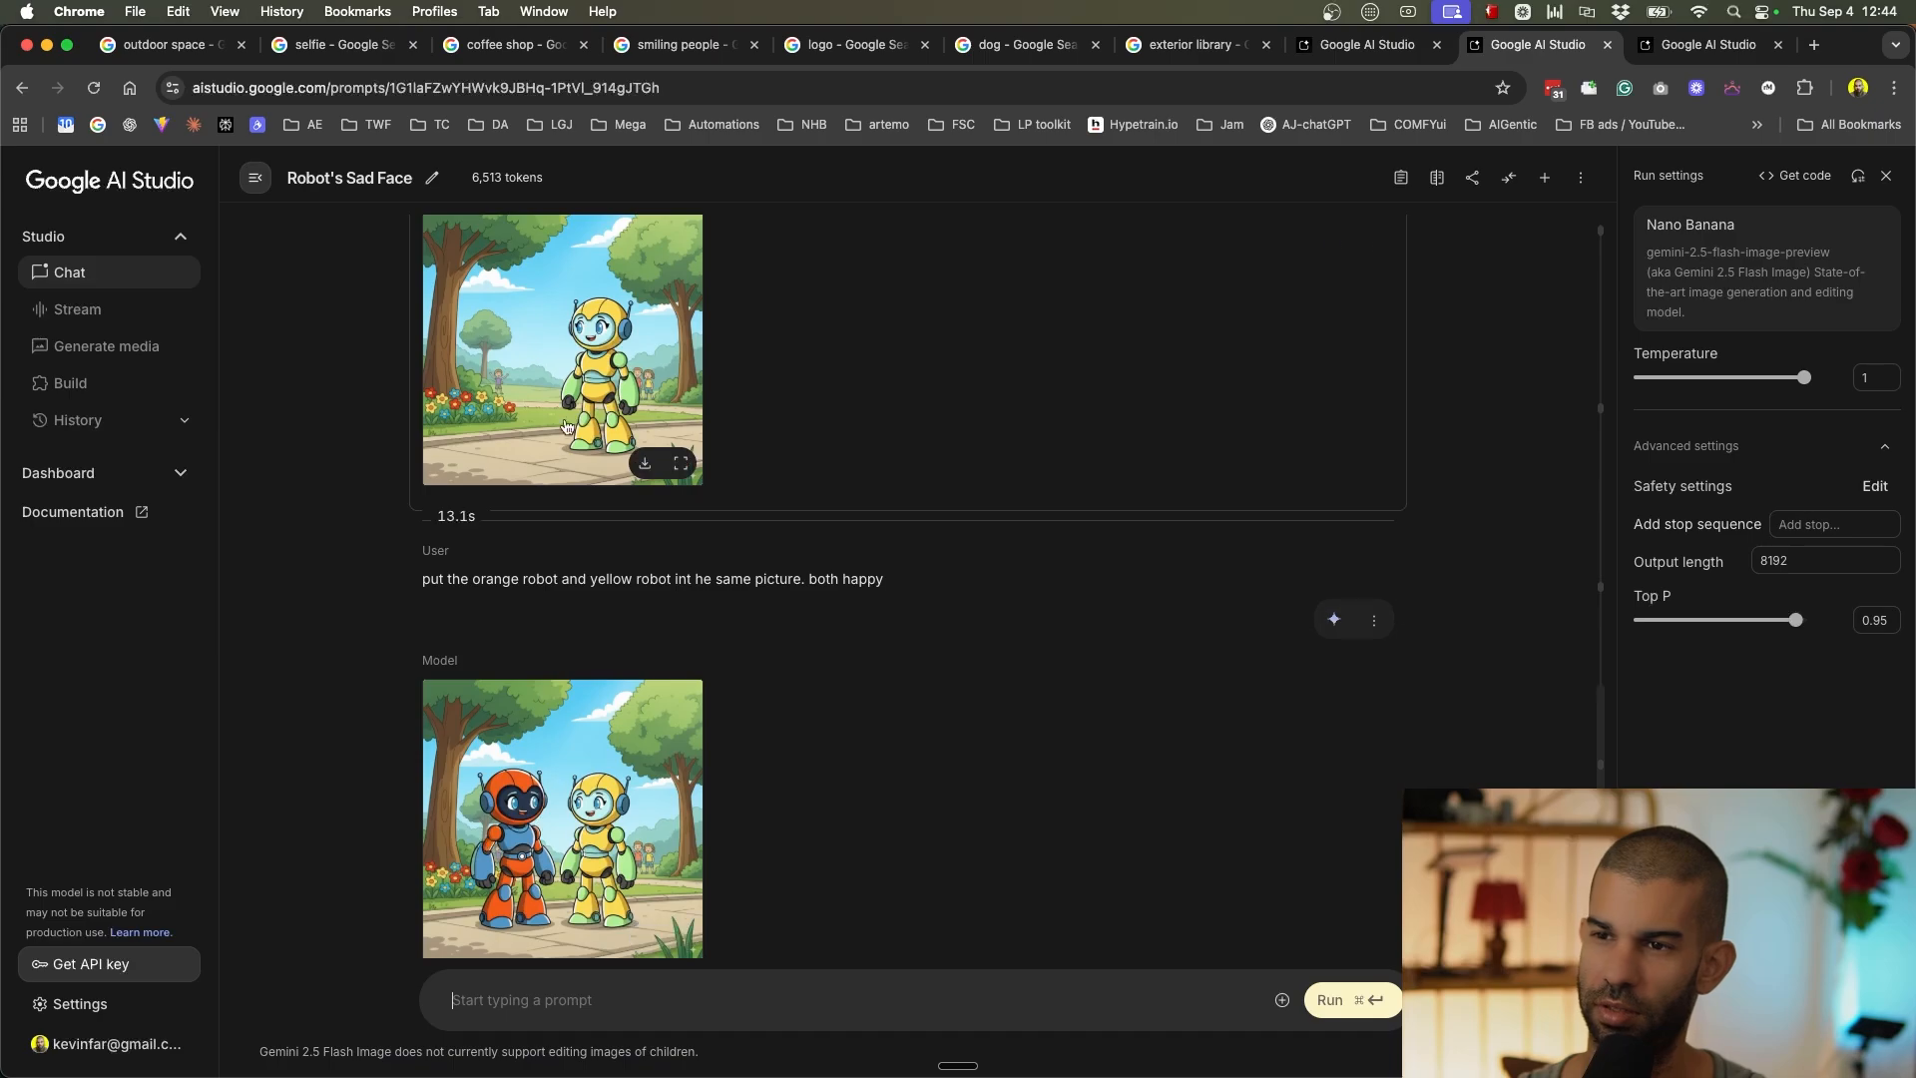
pyautogui.scroll(-1, 546, 859)
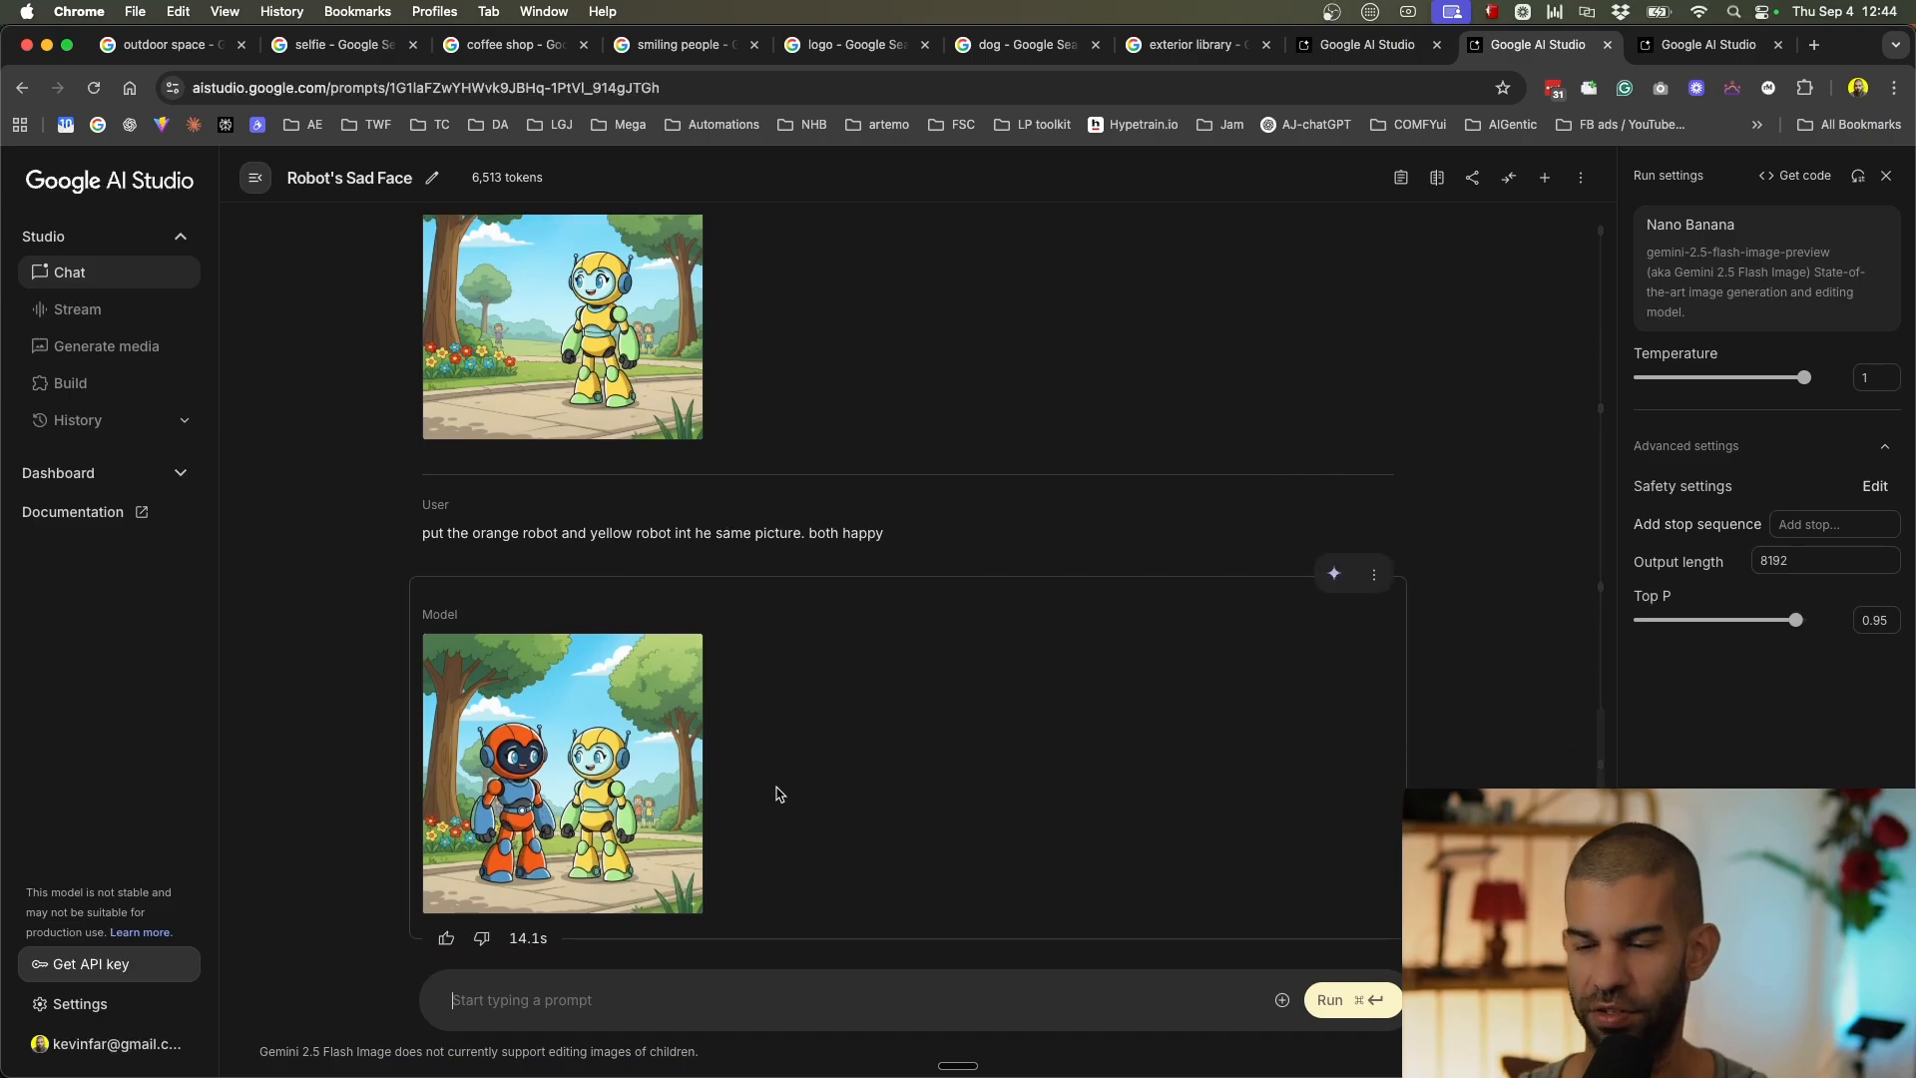
# Examine the generated dog-and-owner image enlarged and at full screen, and compare it with the earlier dog images in the chat.
pyautogui.click(1702, 52)
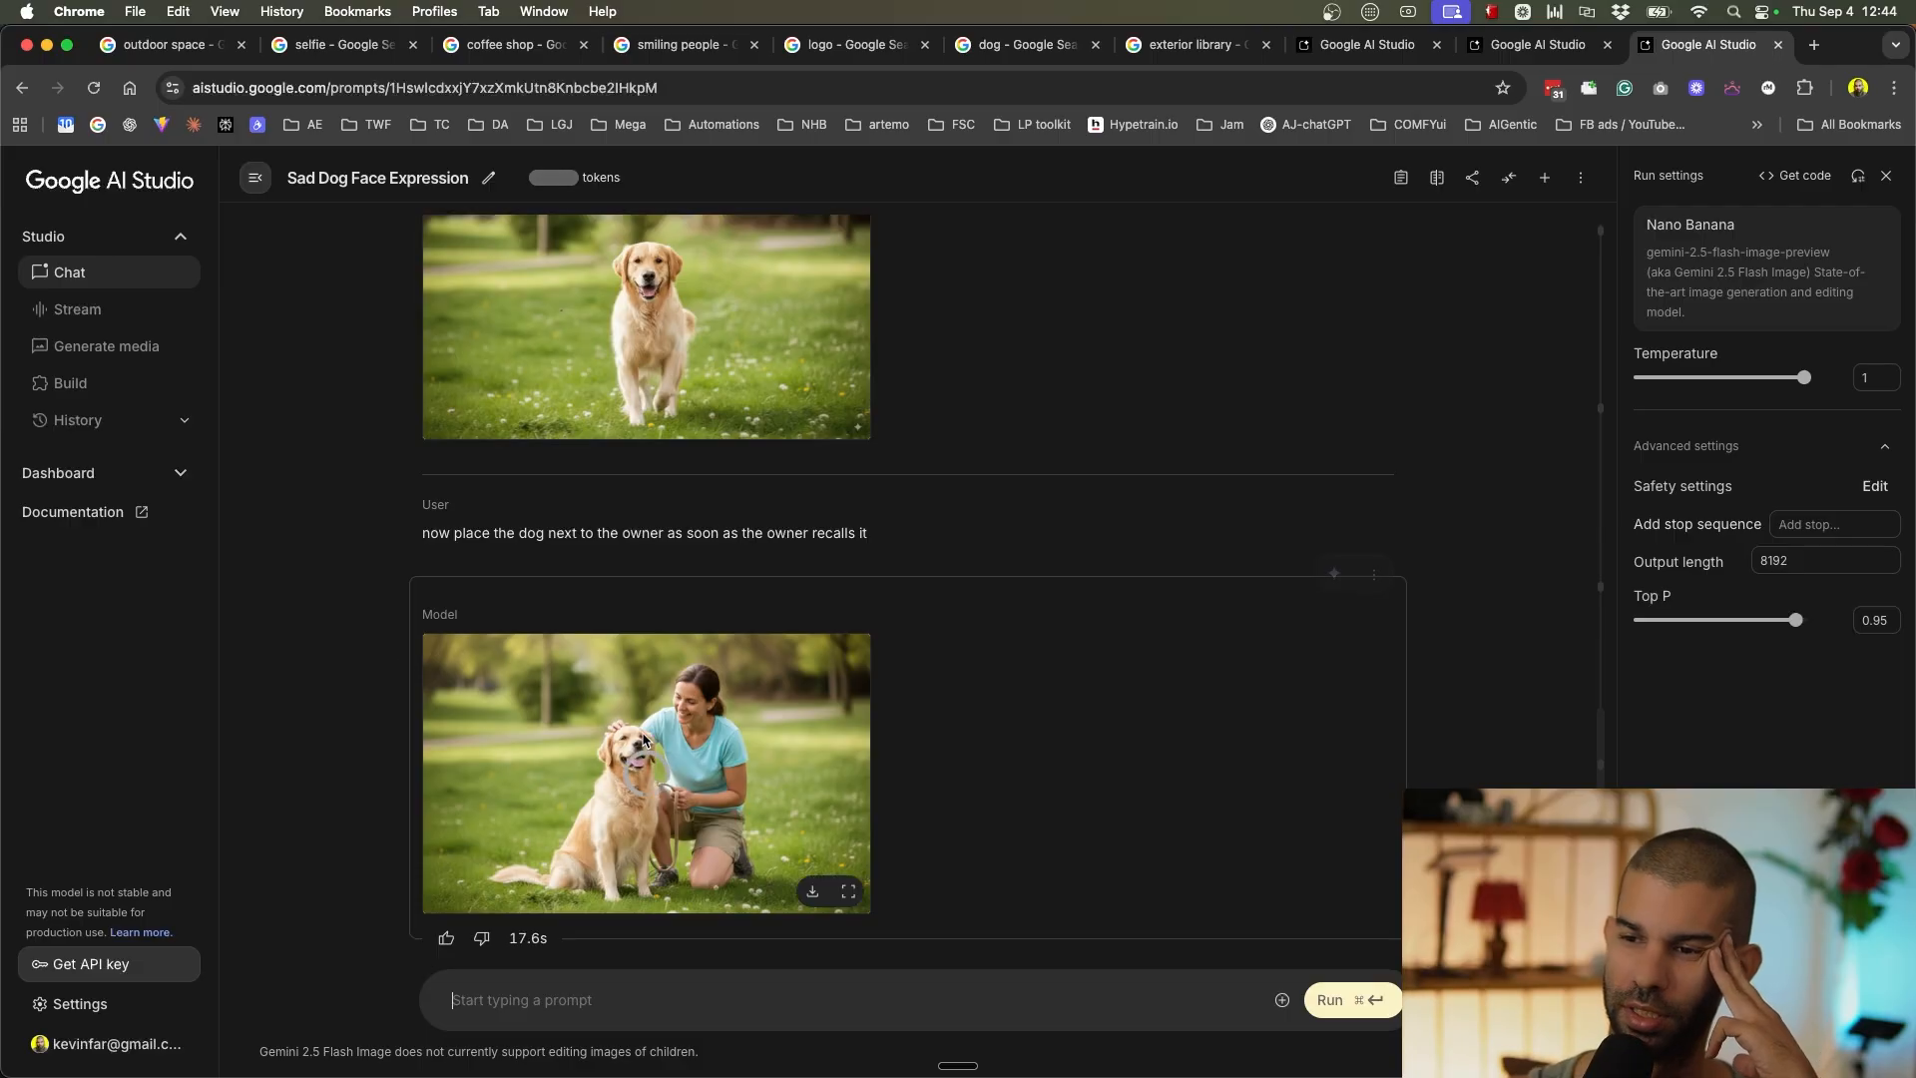
pyautogui.click(576, 721)
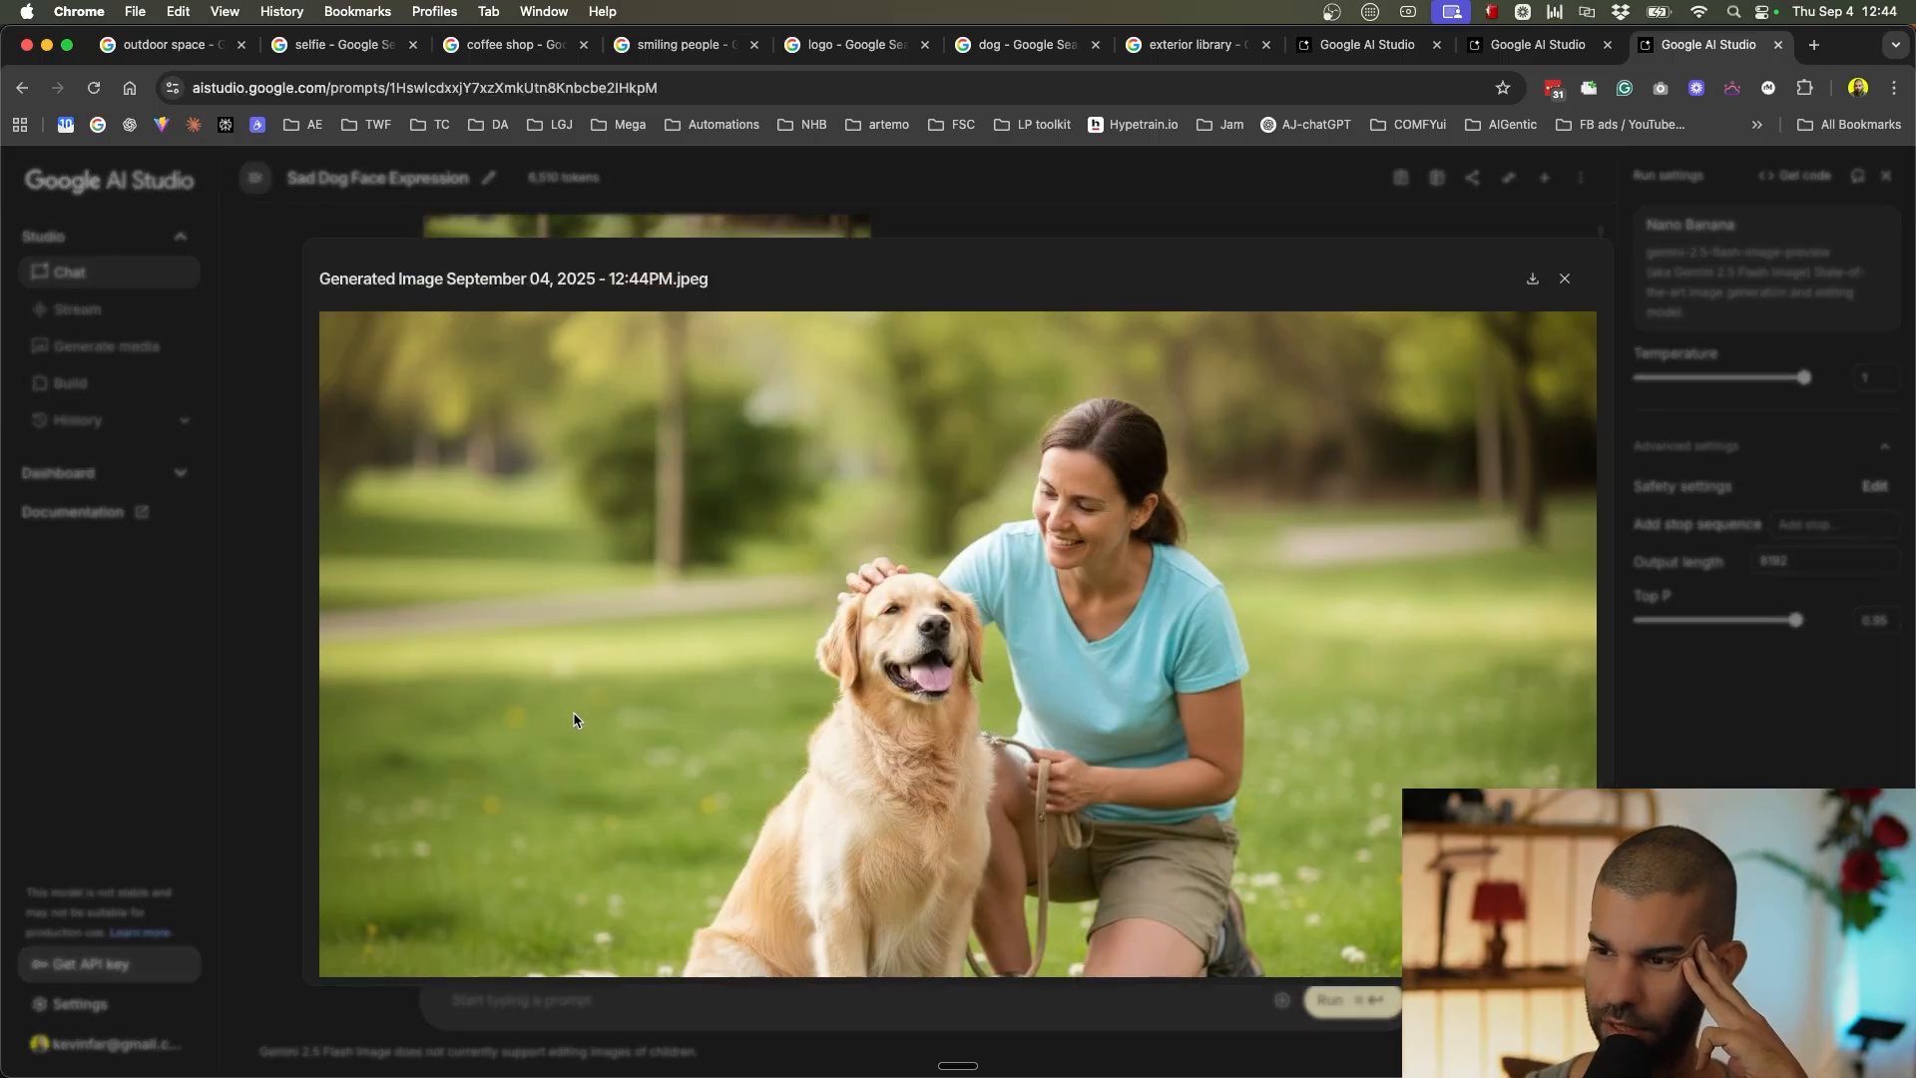
pyautogui.scroll(-3, 1045, 451)
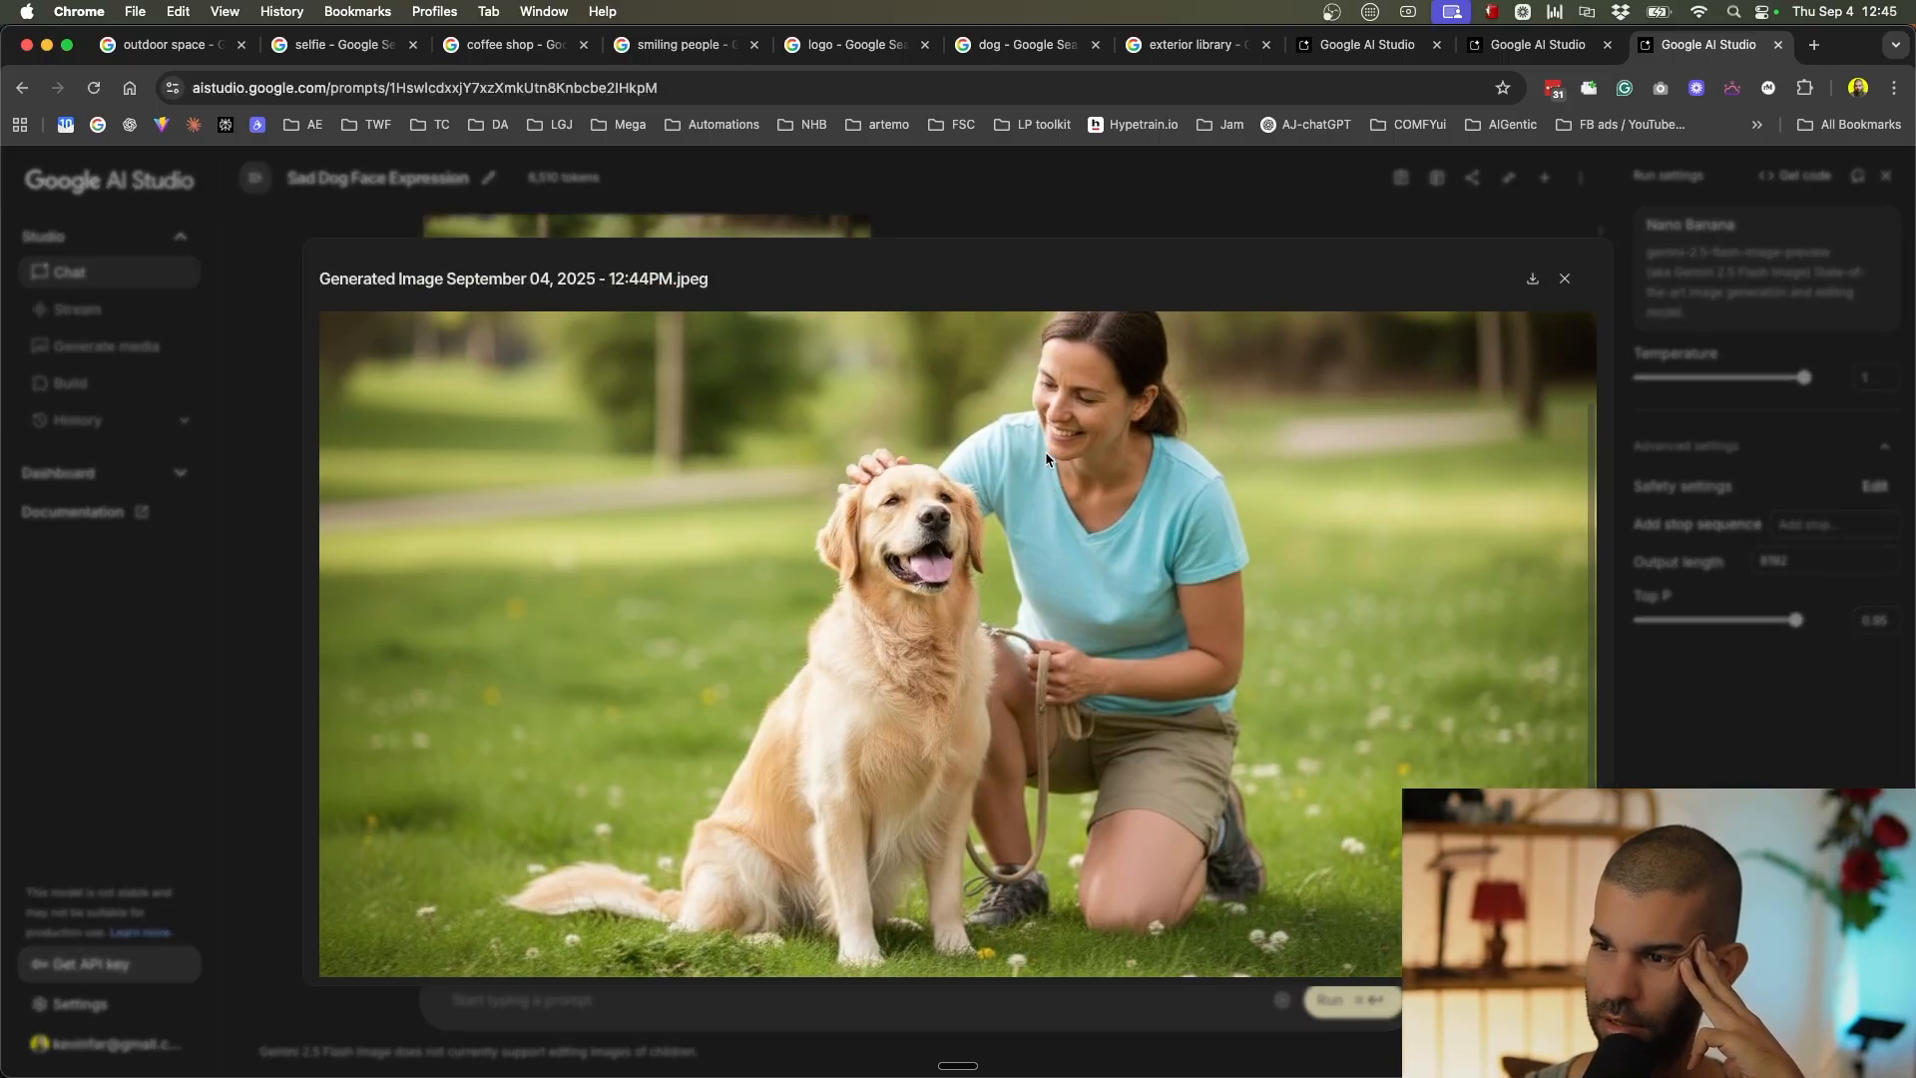
pyautogui.click(1050, 673)
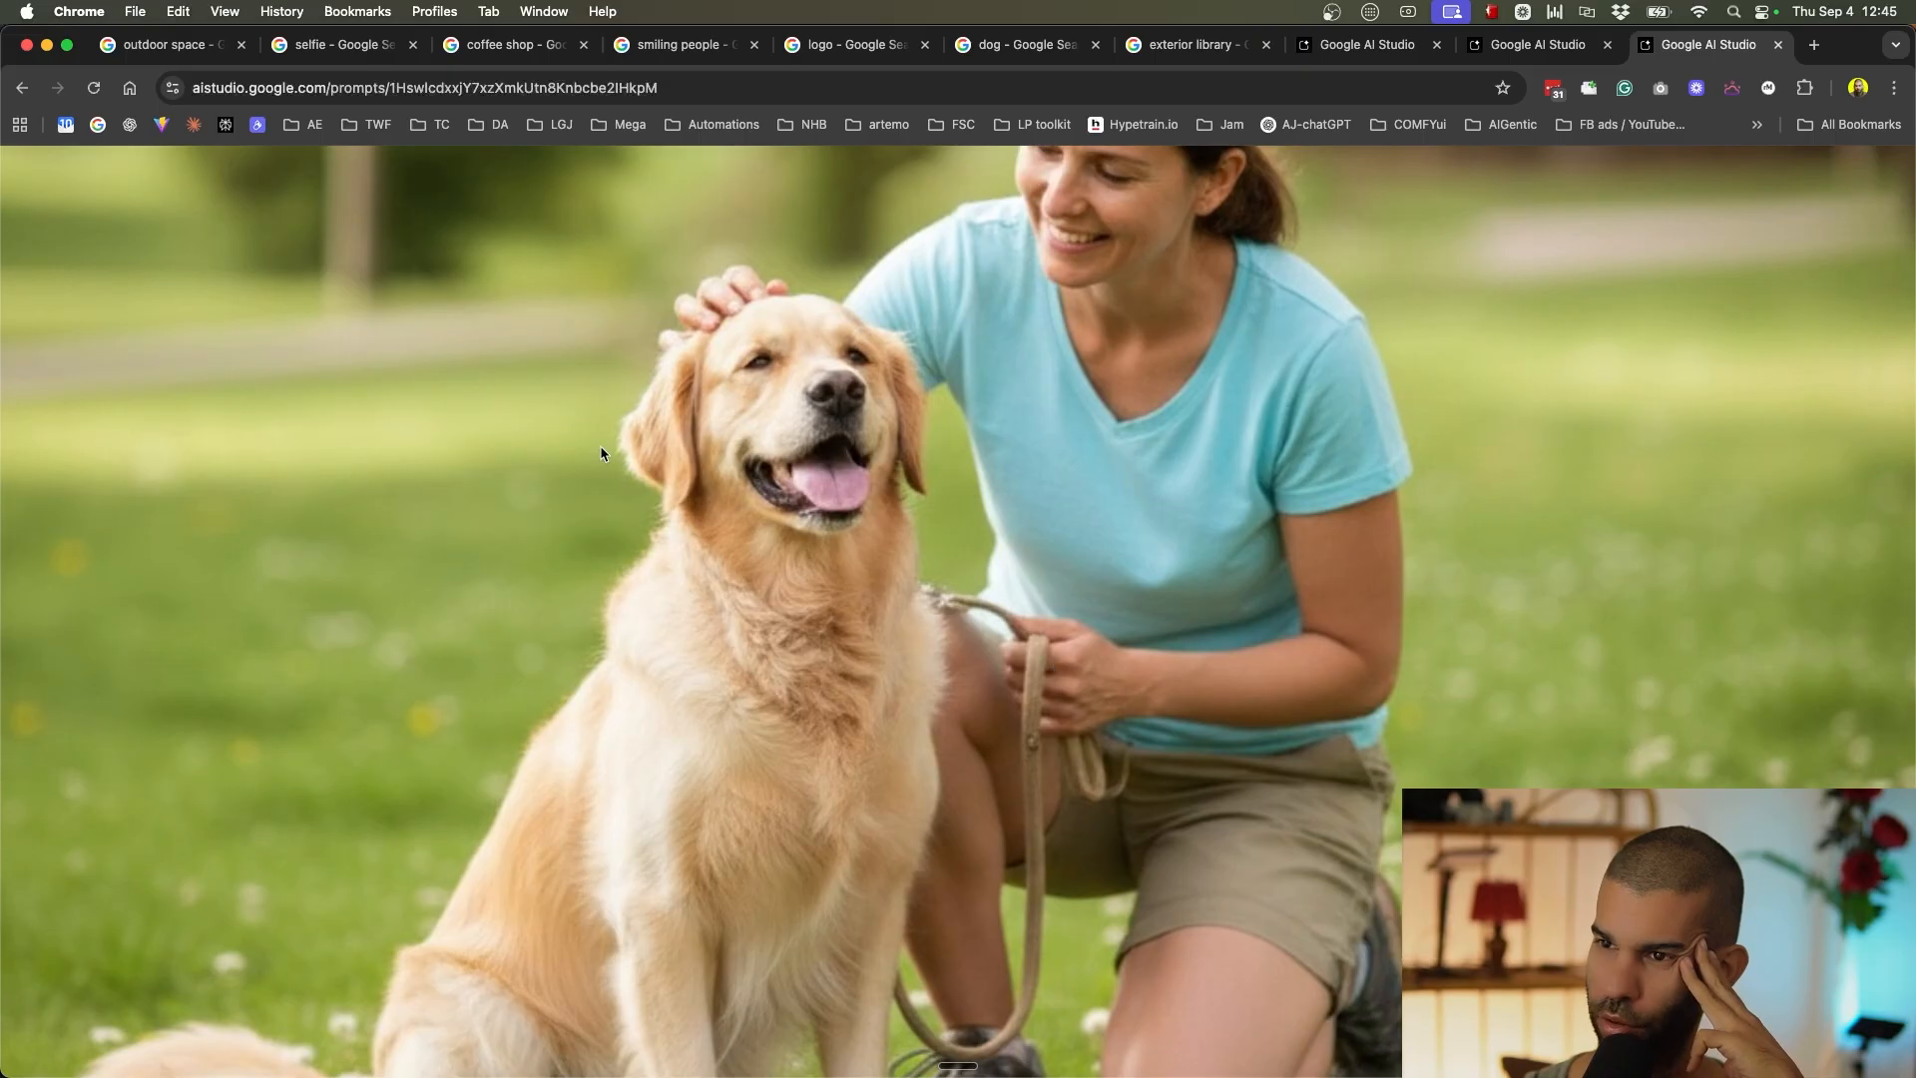
pyautogui.click(711, 807)
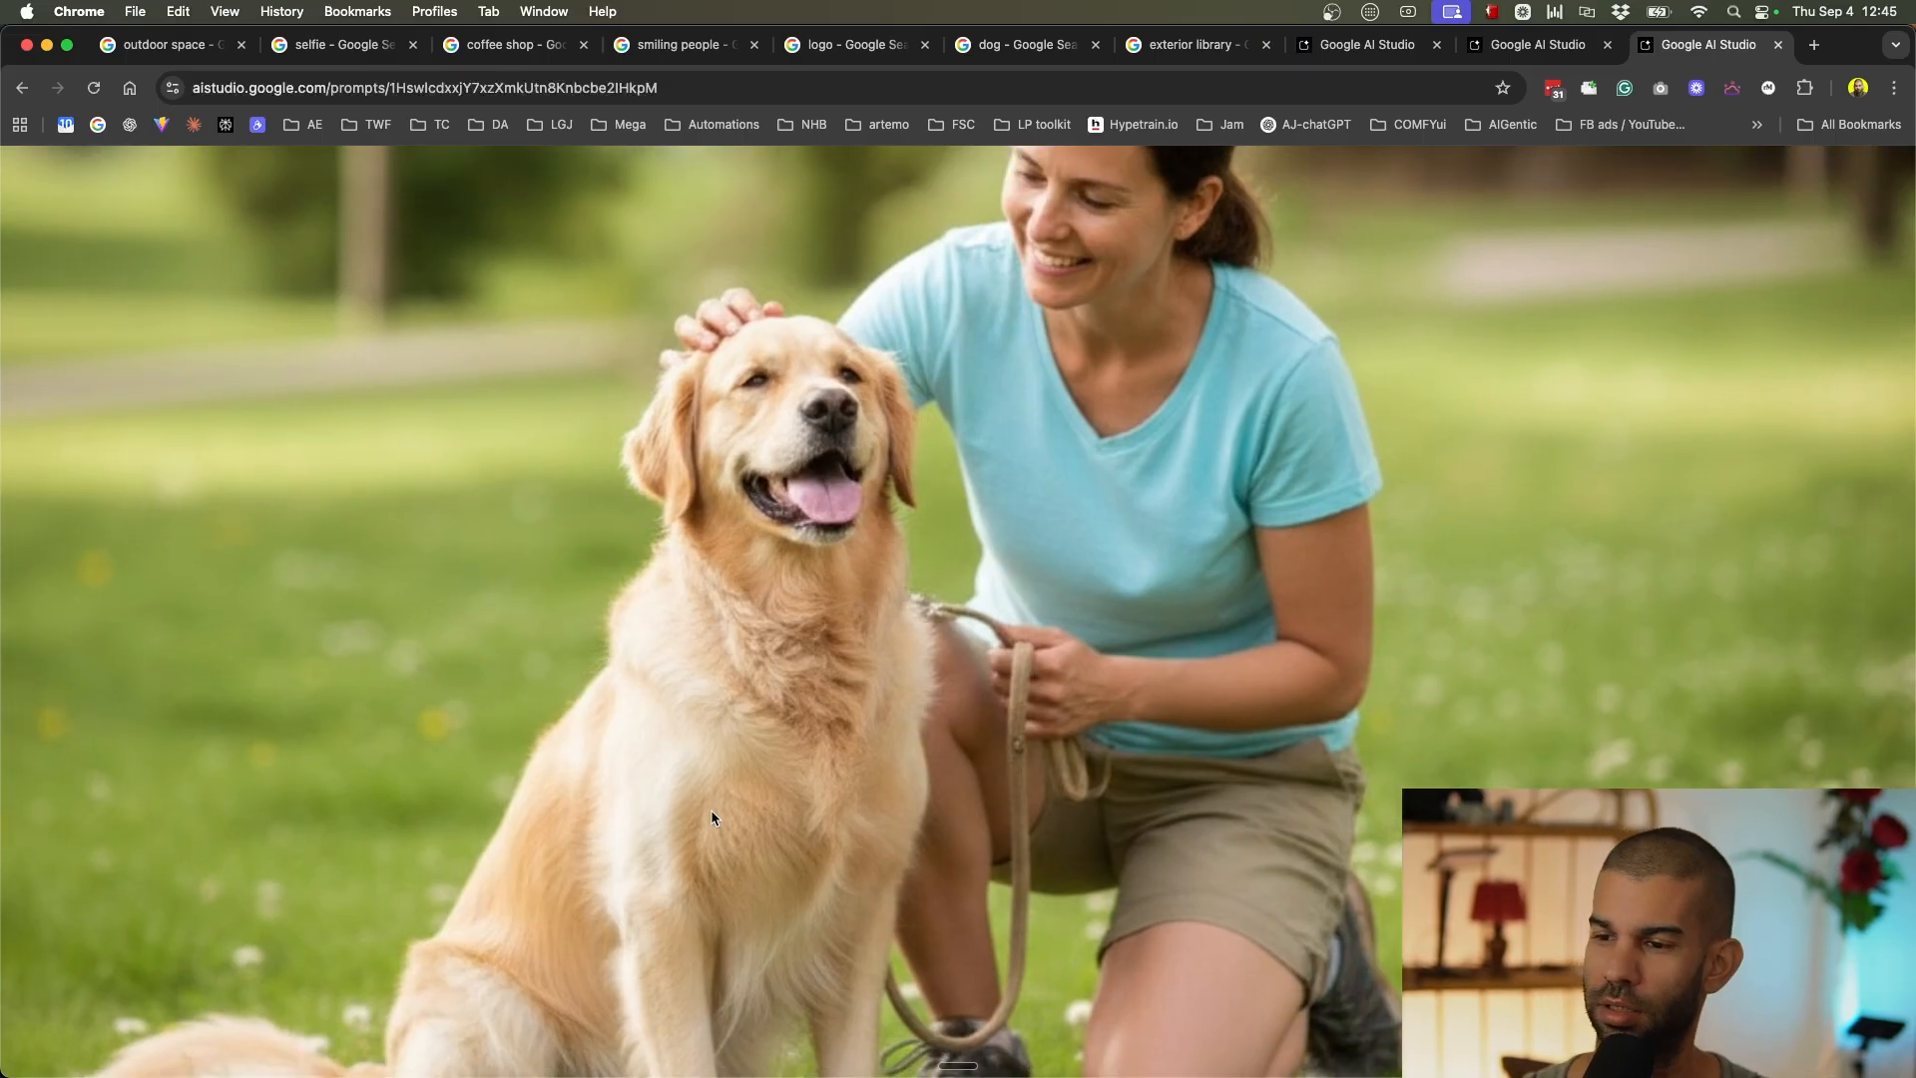
pyautogui.press('Escape')
pyautogui.scroll(5, 598, 599)
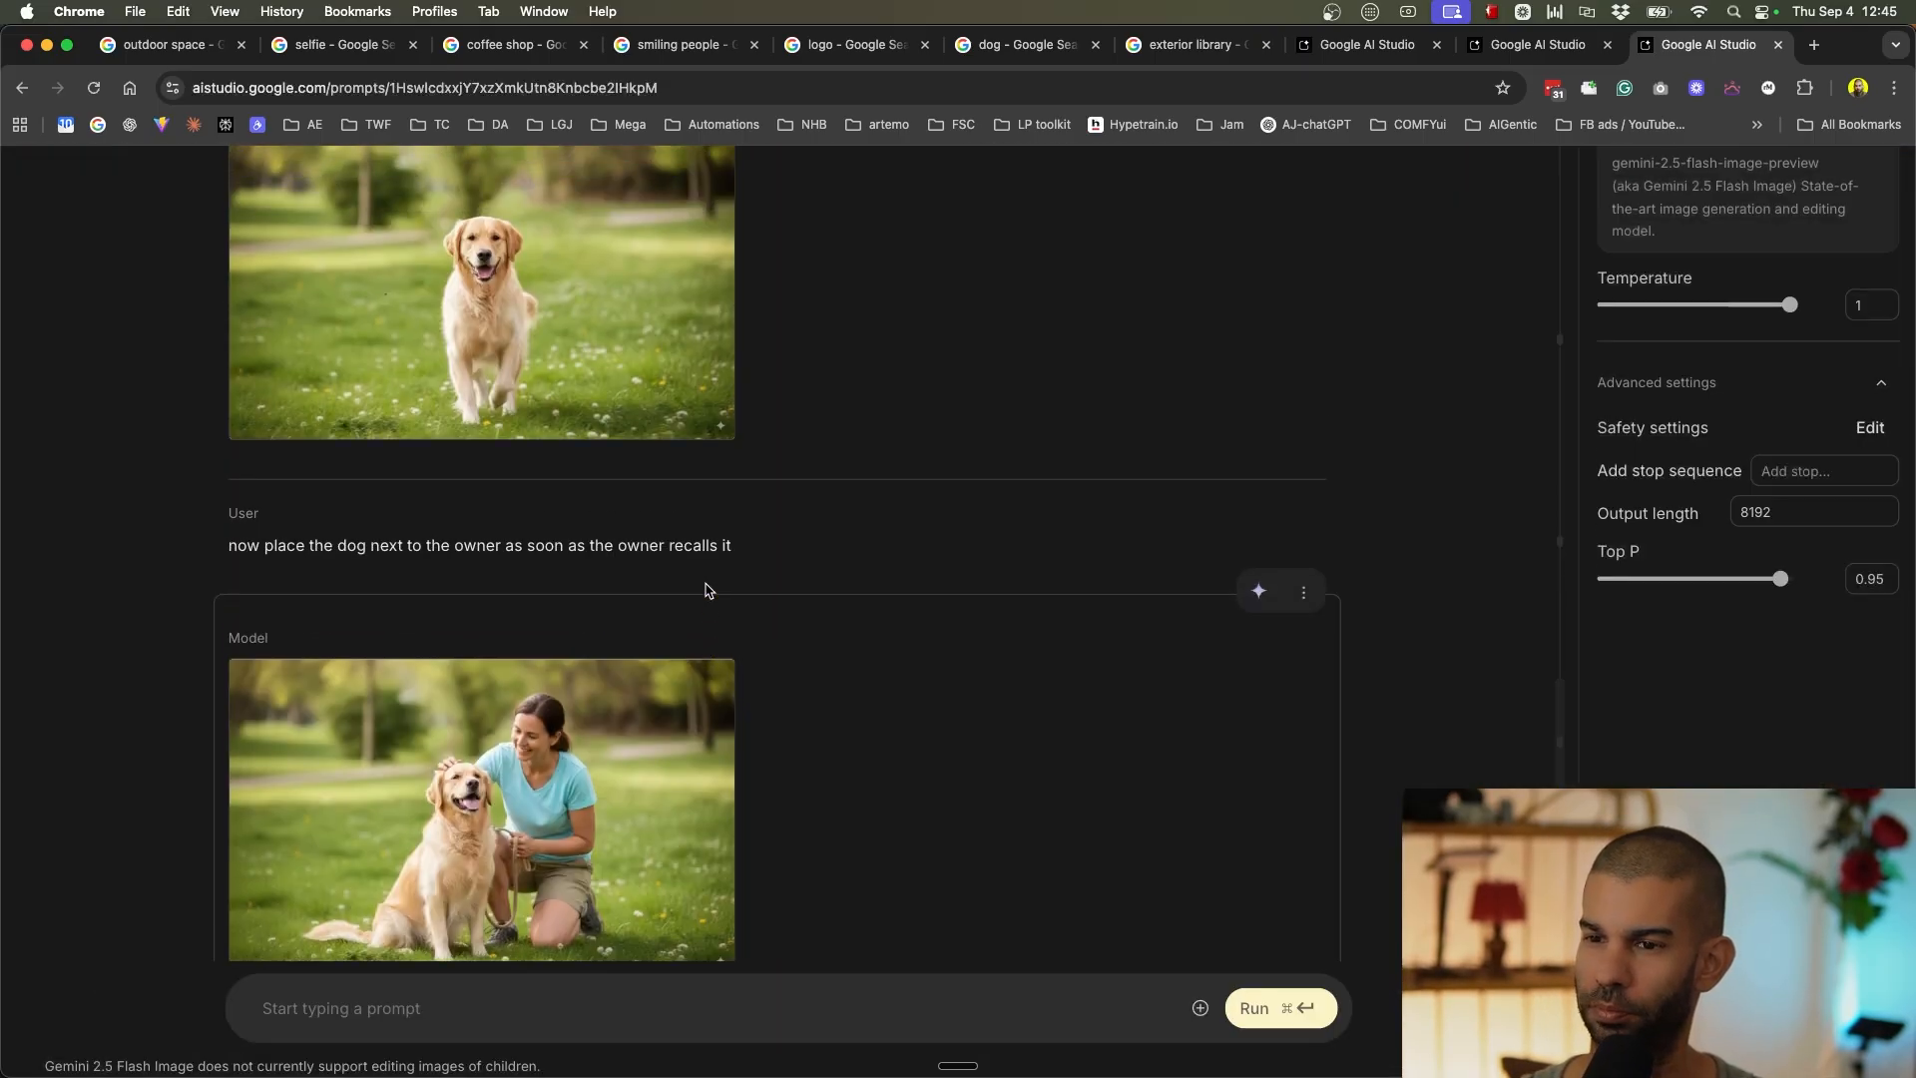
pyautogui.scroll(10, 516, 626)
pyautogui.scroll(-15, 513, 628)
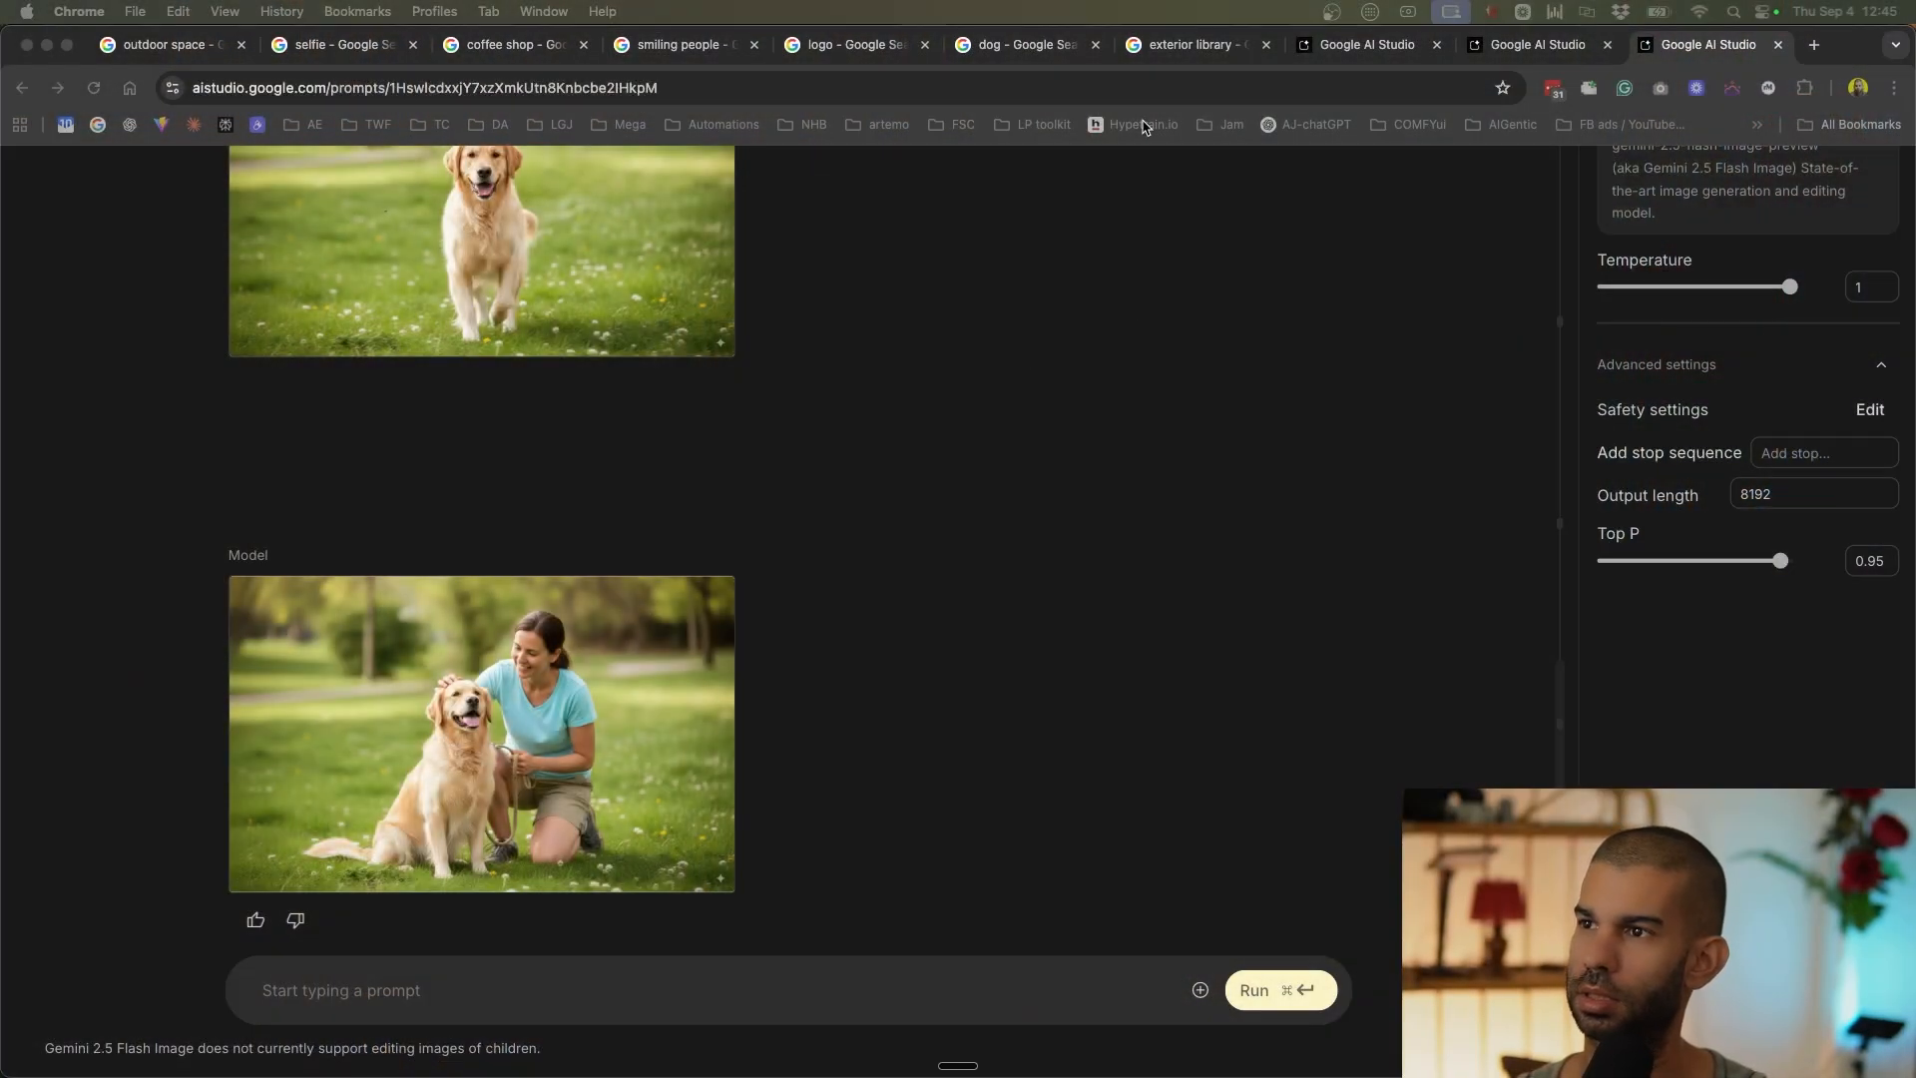
# Find the ACRL LibGuides academic library photo in the "exterior library" image results and copy the image.
pyautogui.click(1165, 55)
pyautogui.scroll(-10, 180, 571)
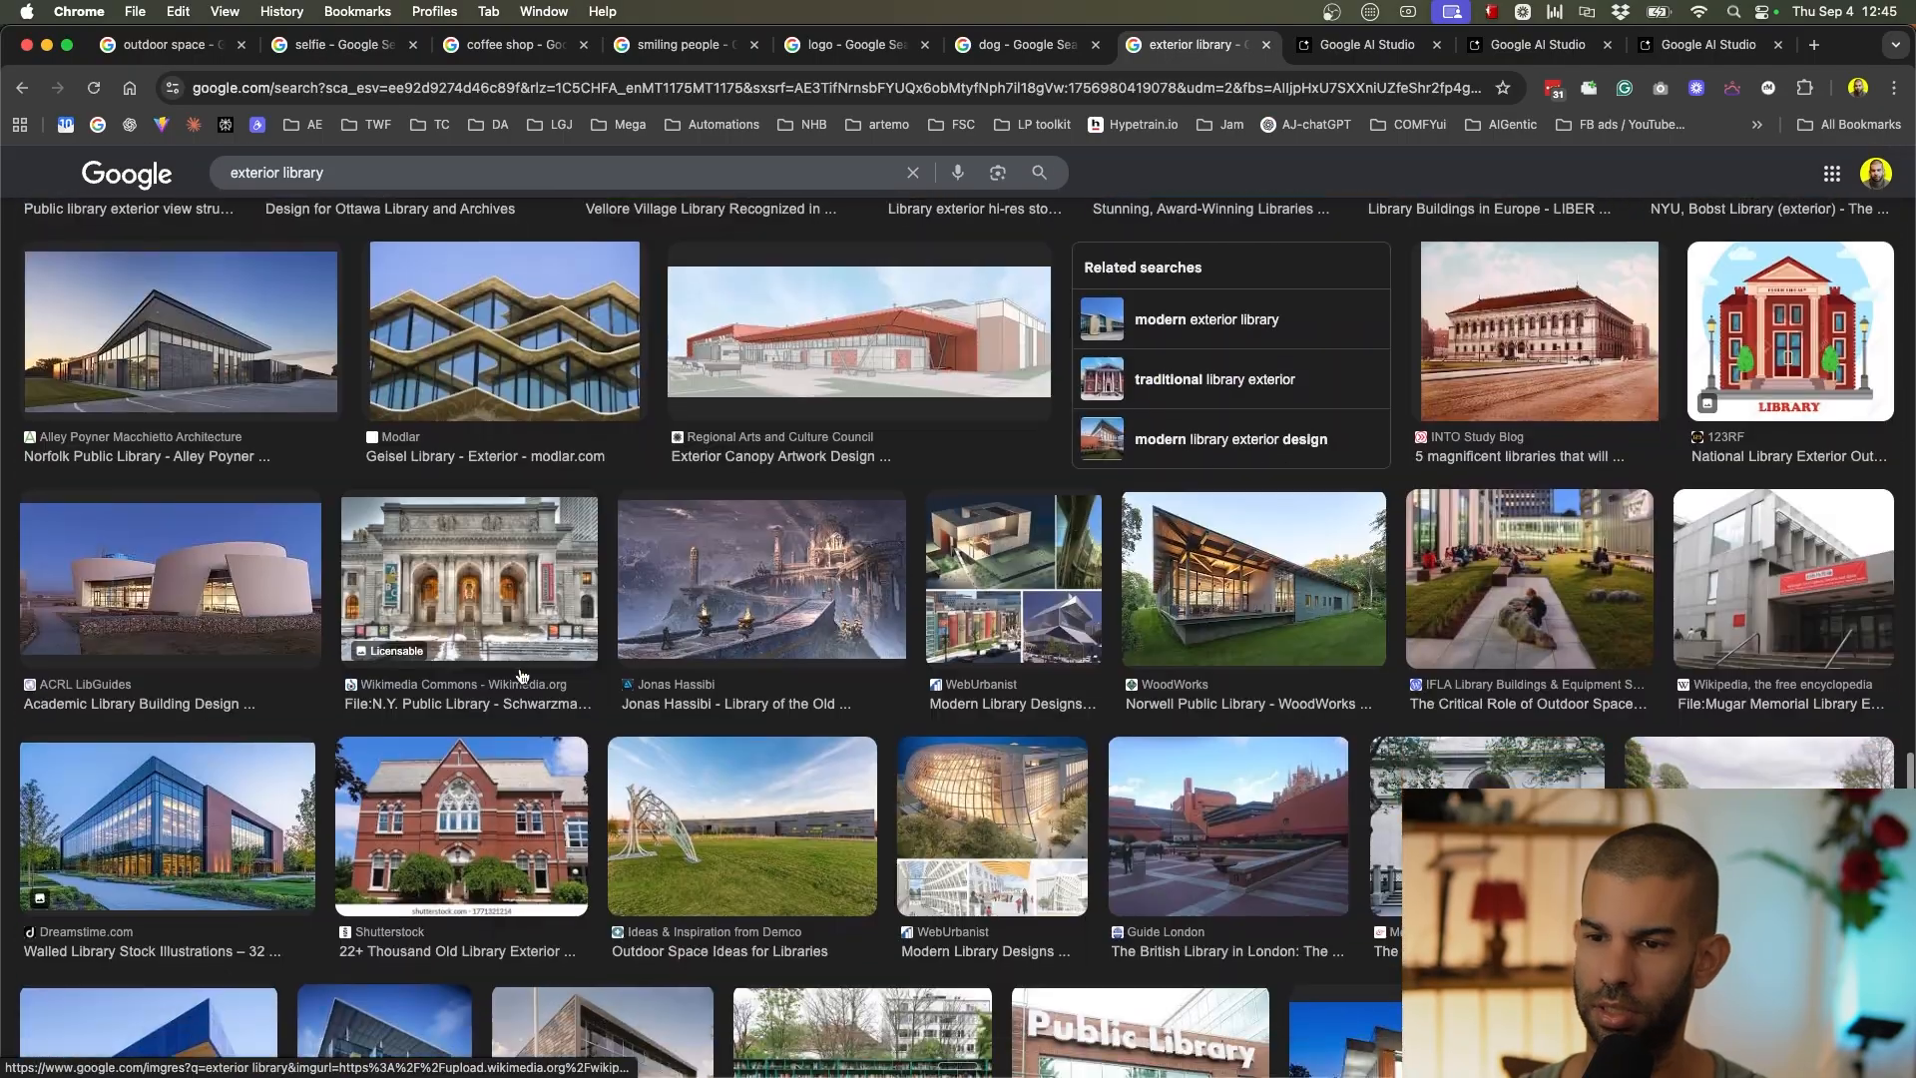
pyautogui.click(180, 571)
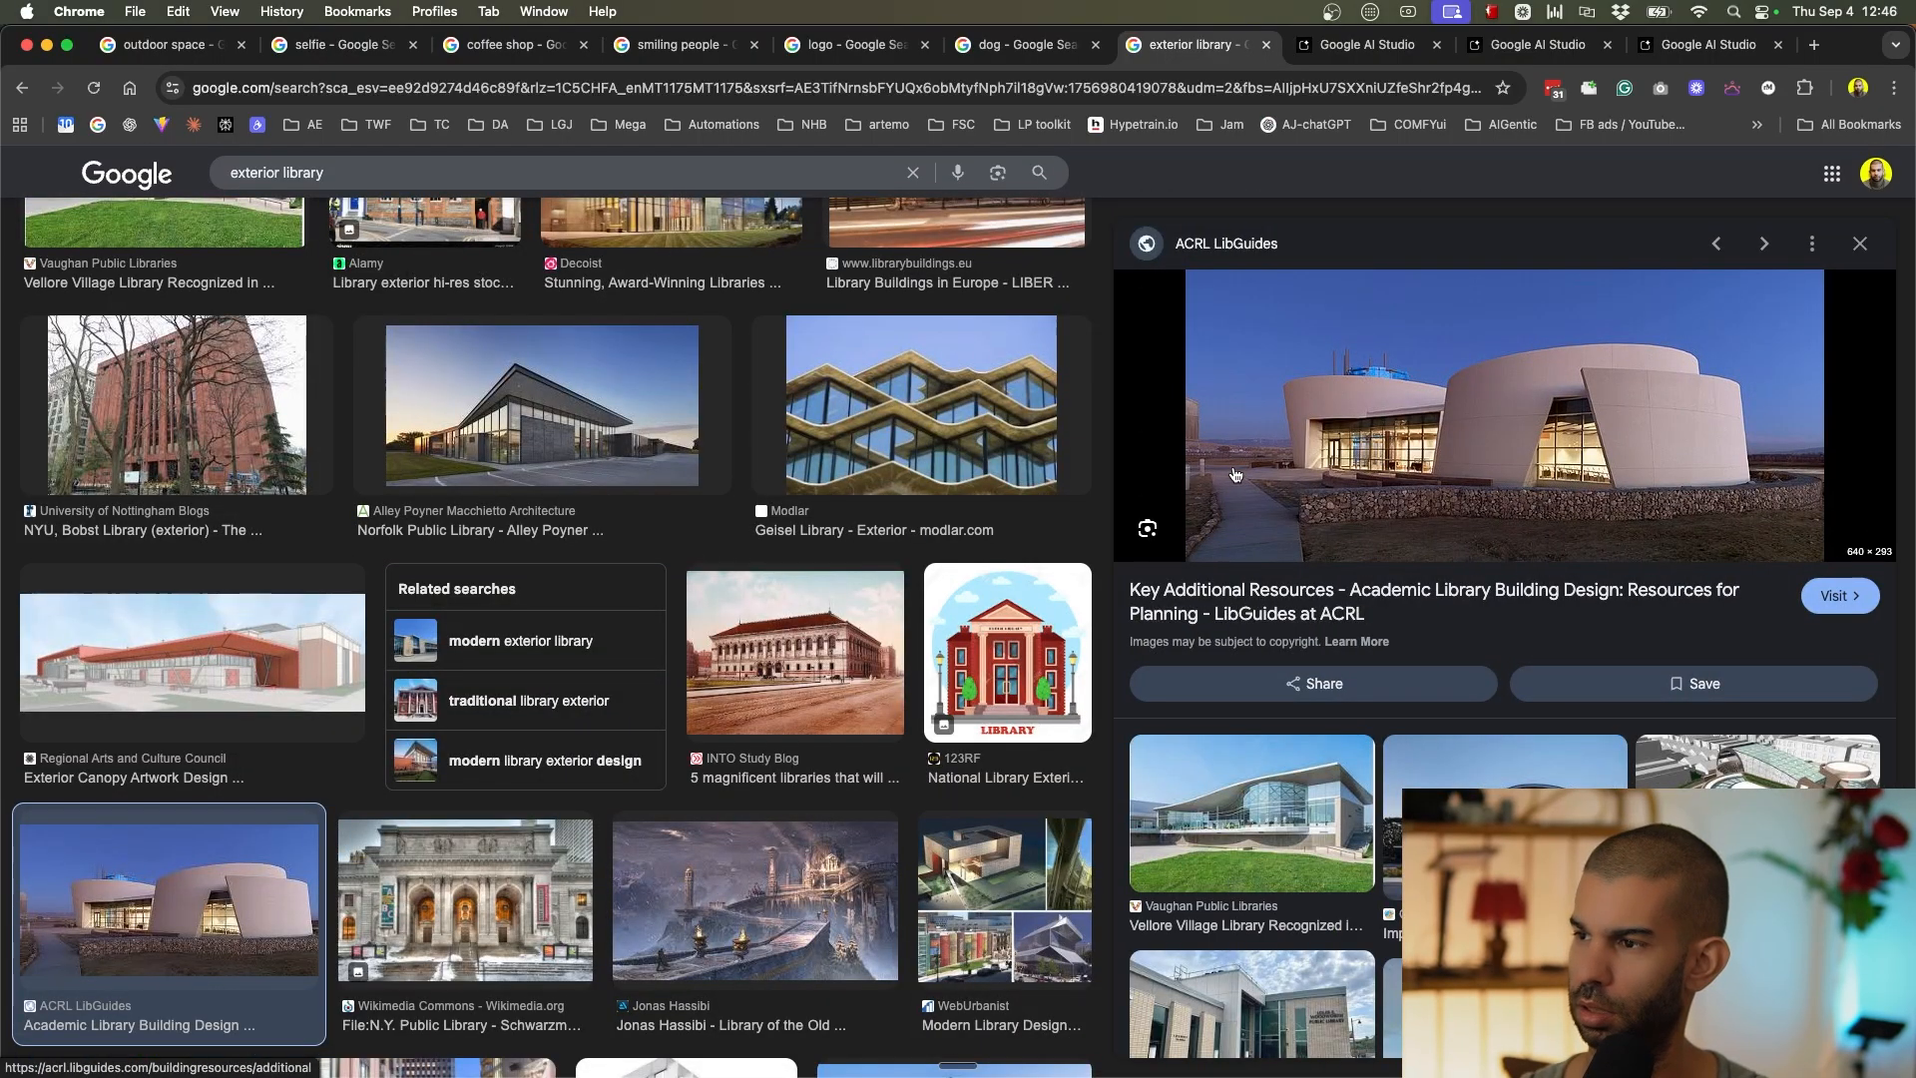
pyautogui.rightClick(1350, 432)
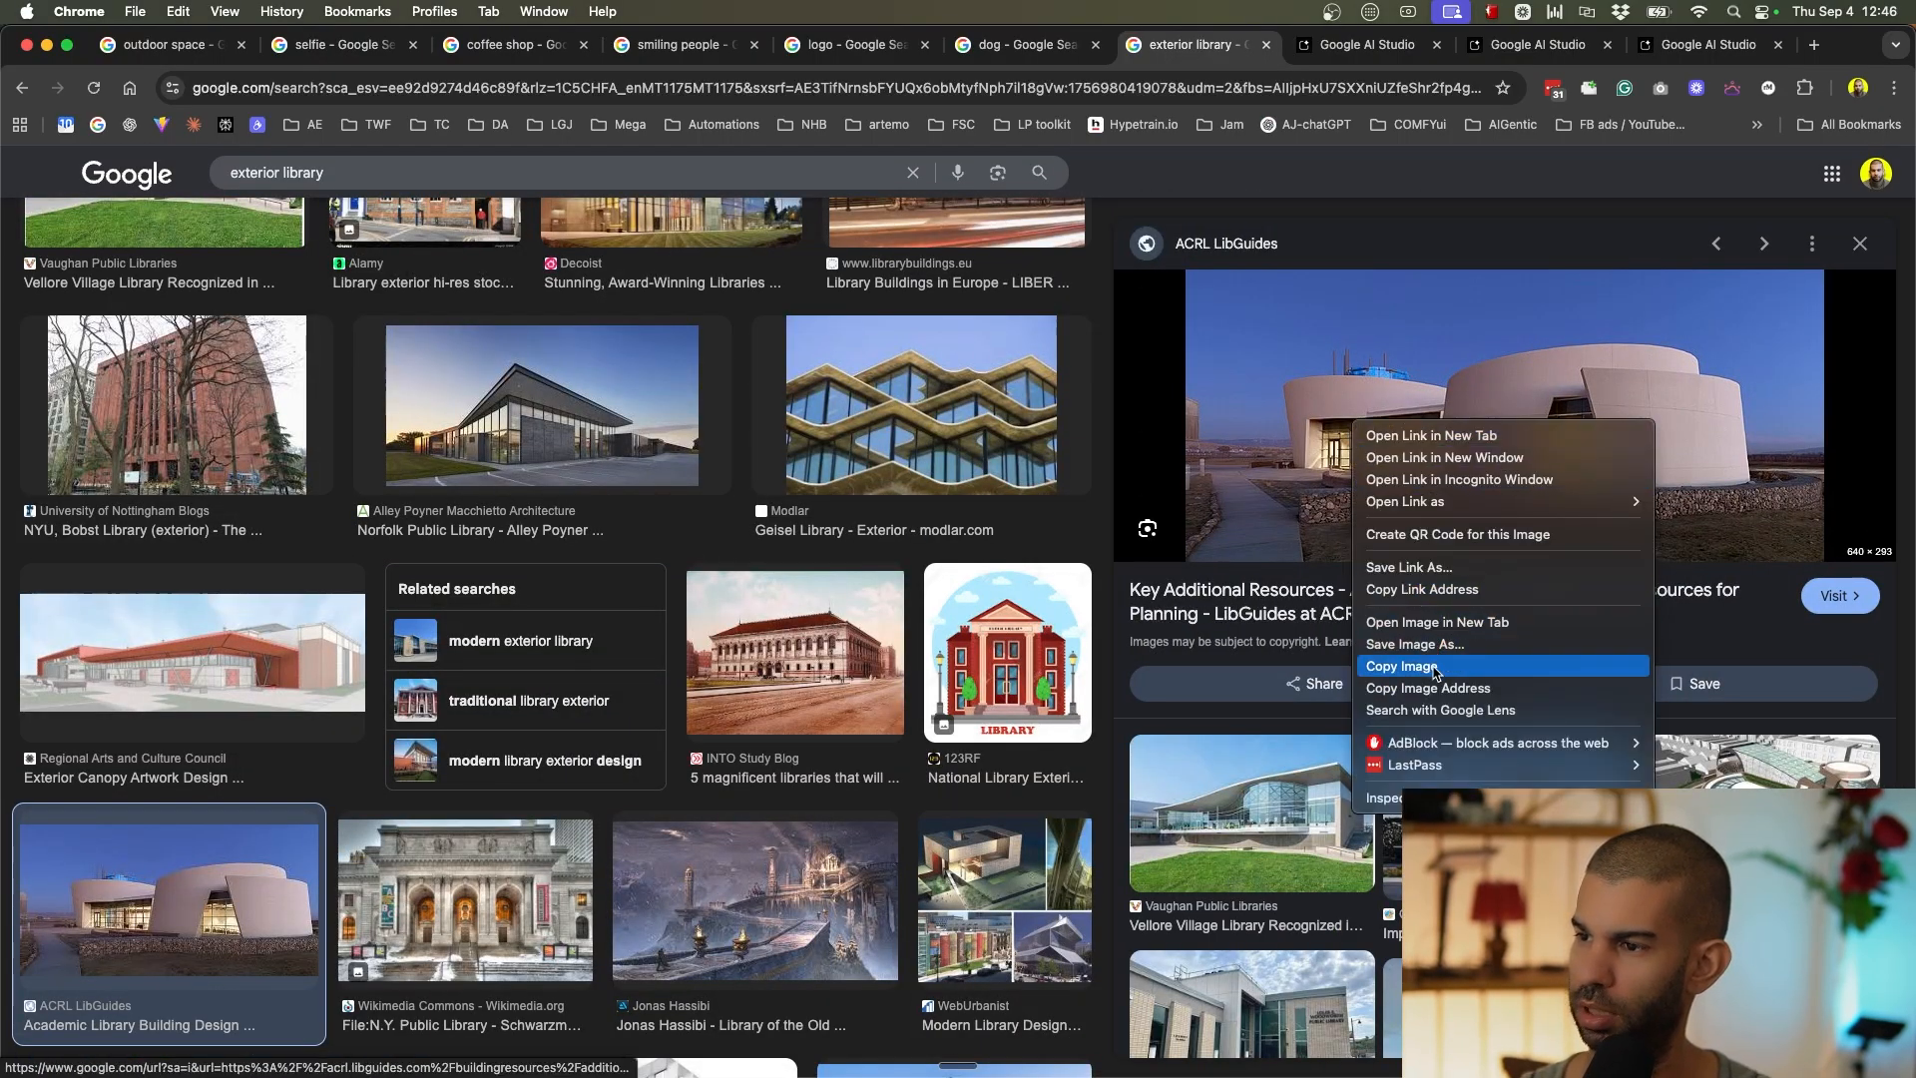
pyautogui.click(1393, 663)
# Open a new AI Studio chat, add the copied library photo and run the prompt "give me a drone view of this".
pyautogui.press('super+t')
pyautogui.write('ais')
pyautogui.press('Return')
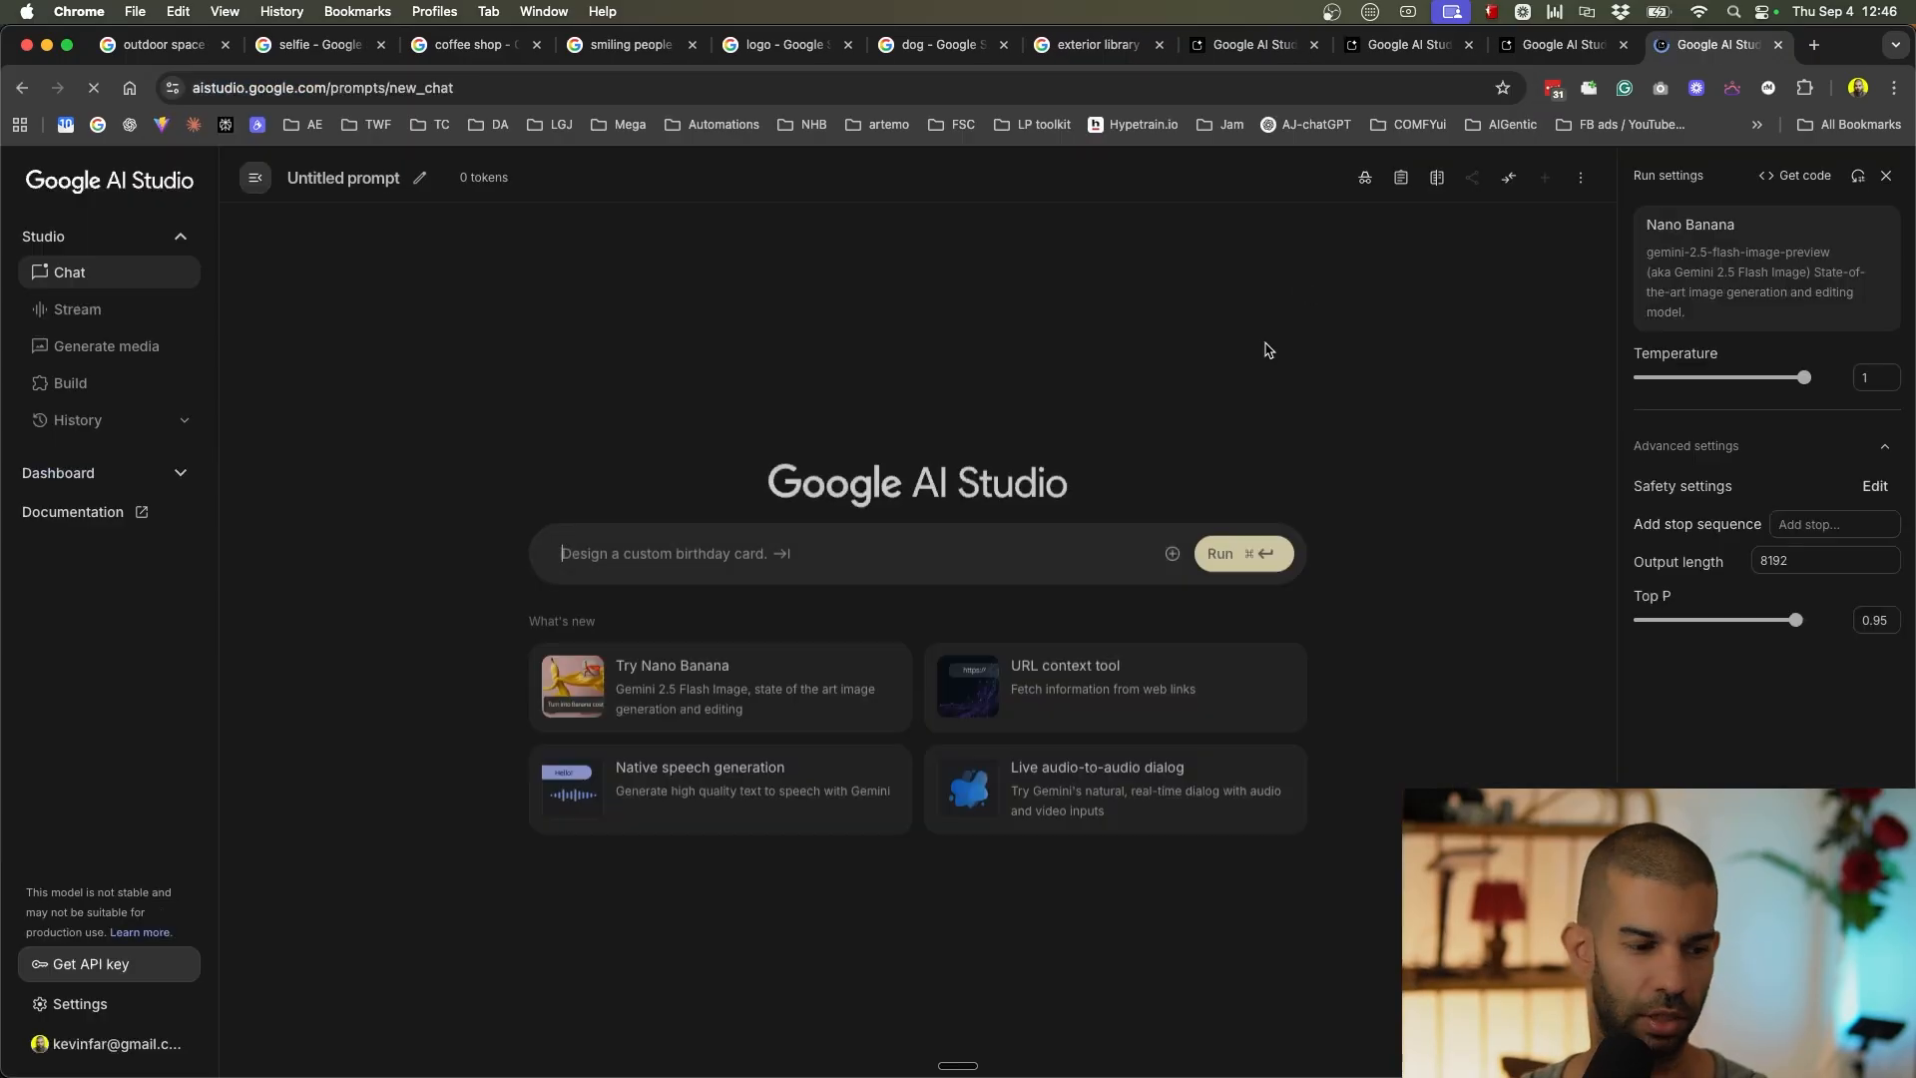
pyautogui.press('super+v')
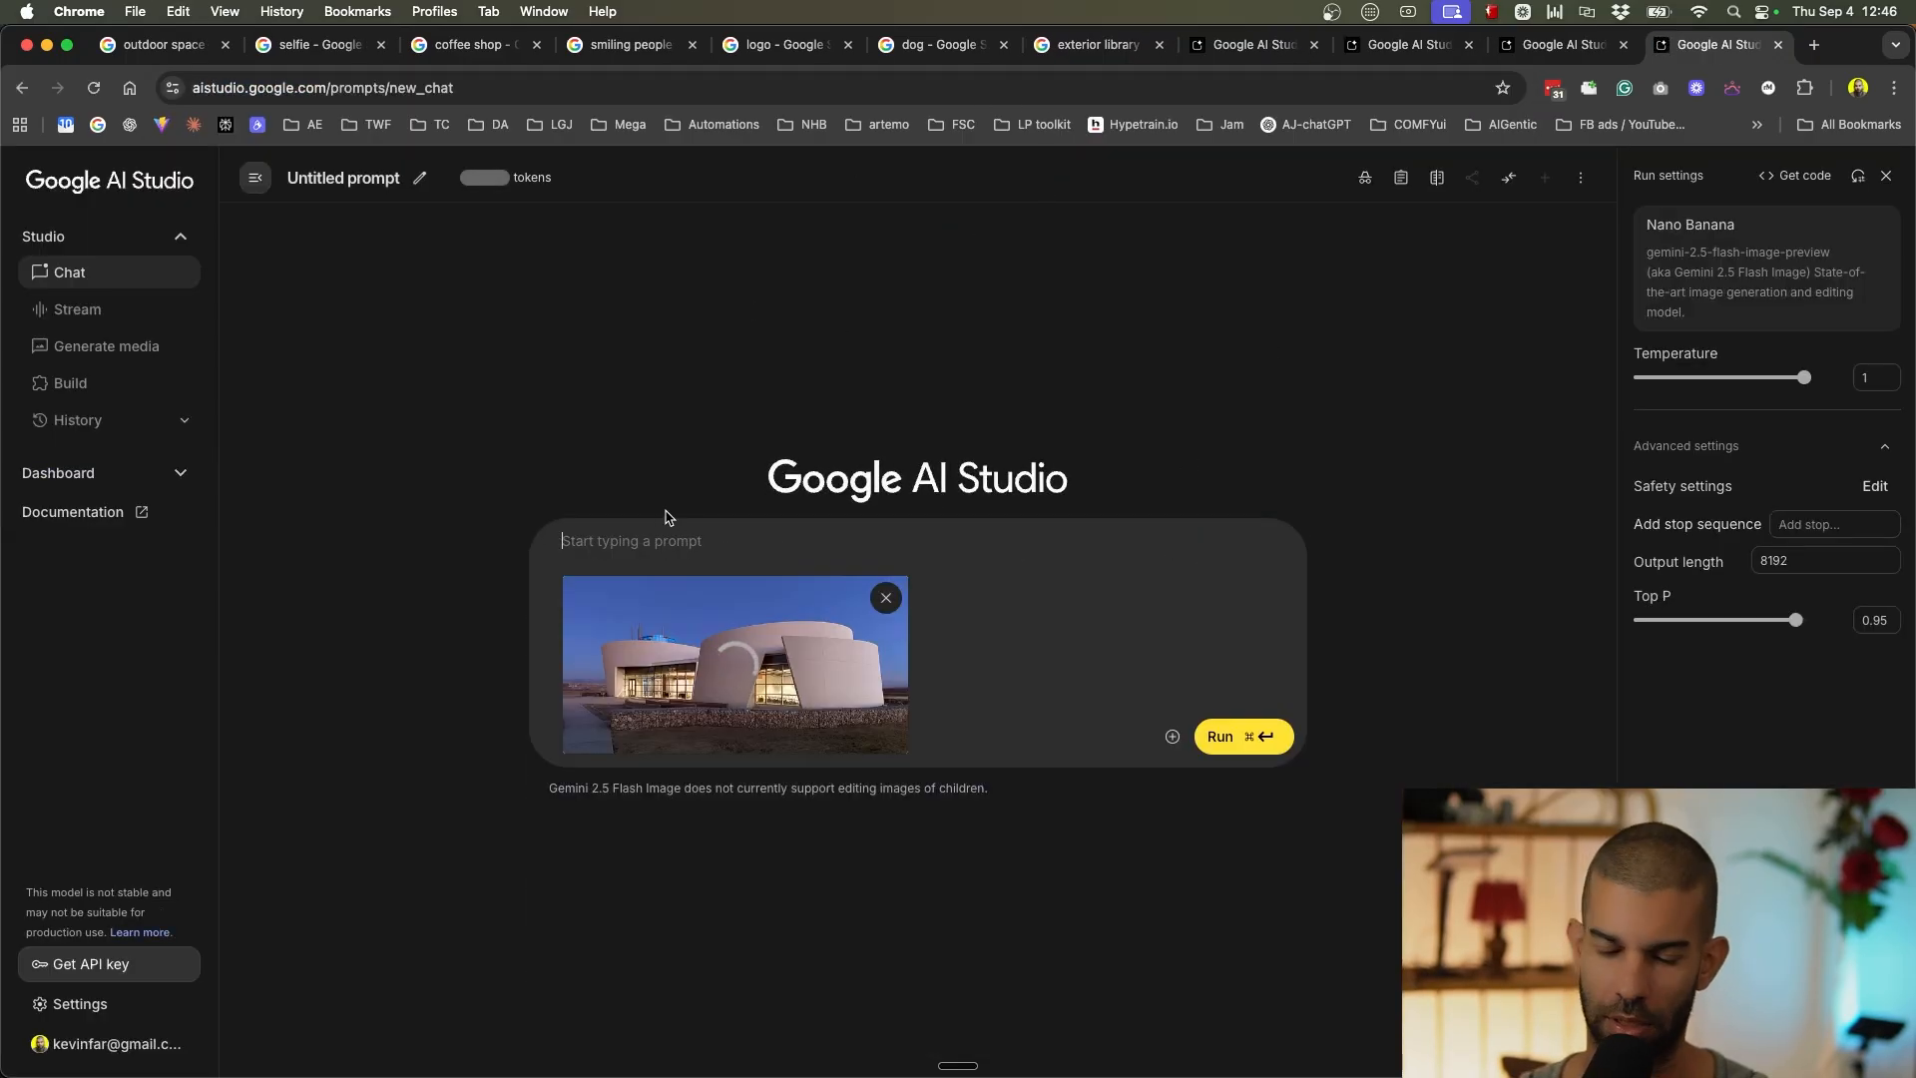
pyautogui.write('give me a drone view of this')
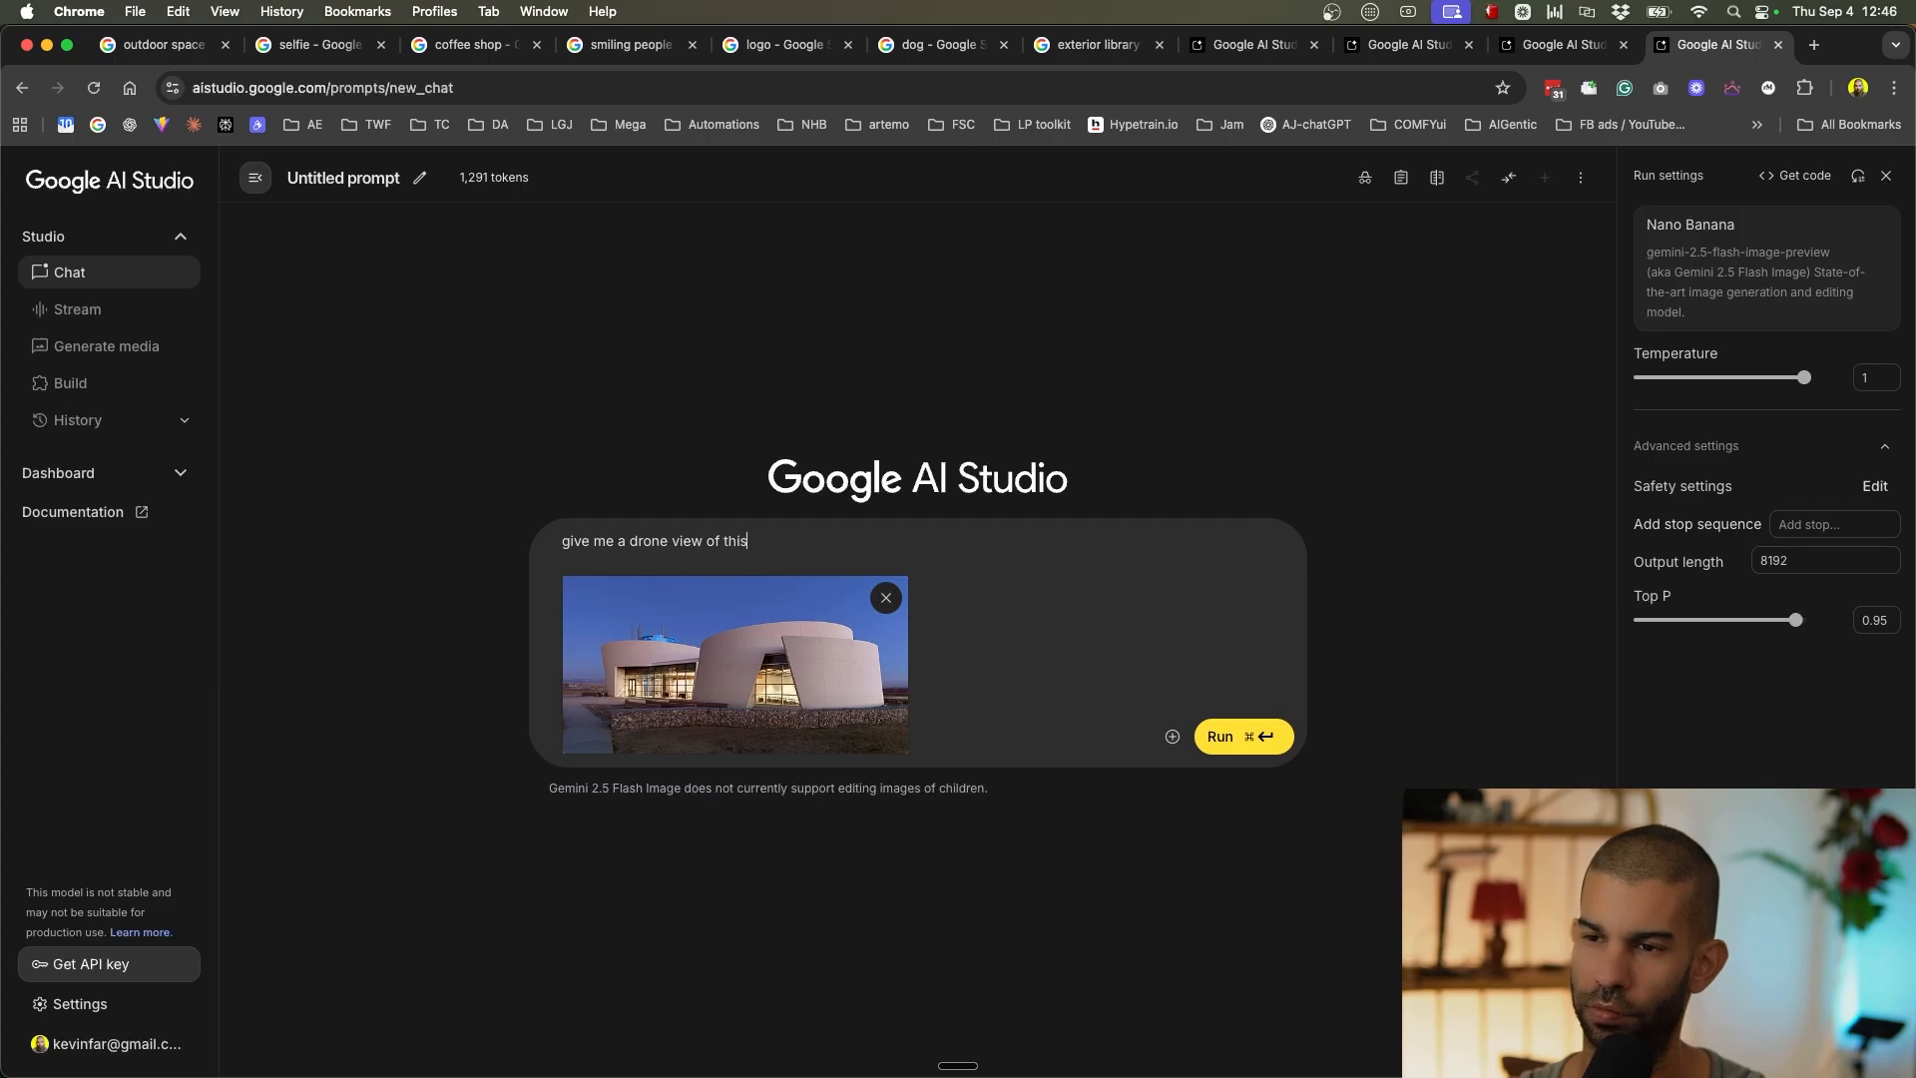
pyautogui.press('super+Return')
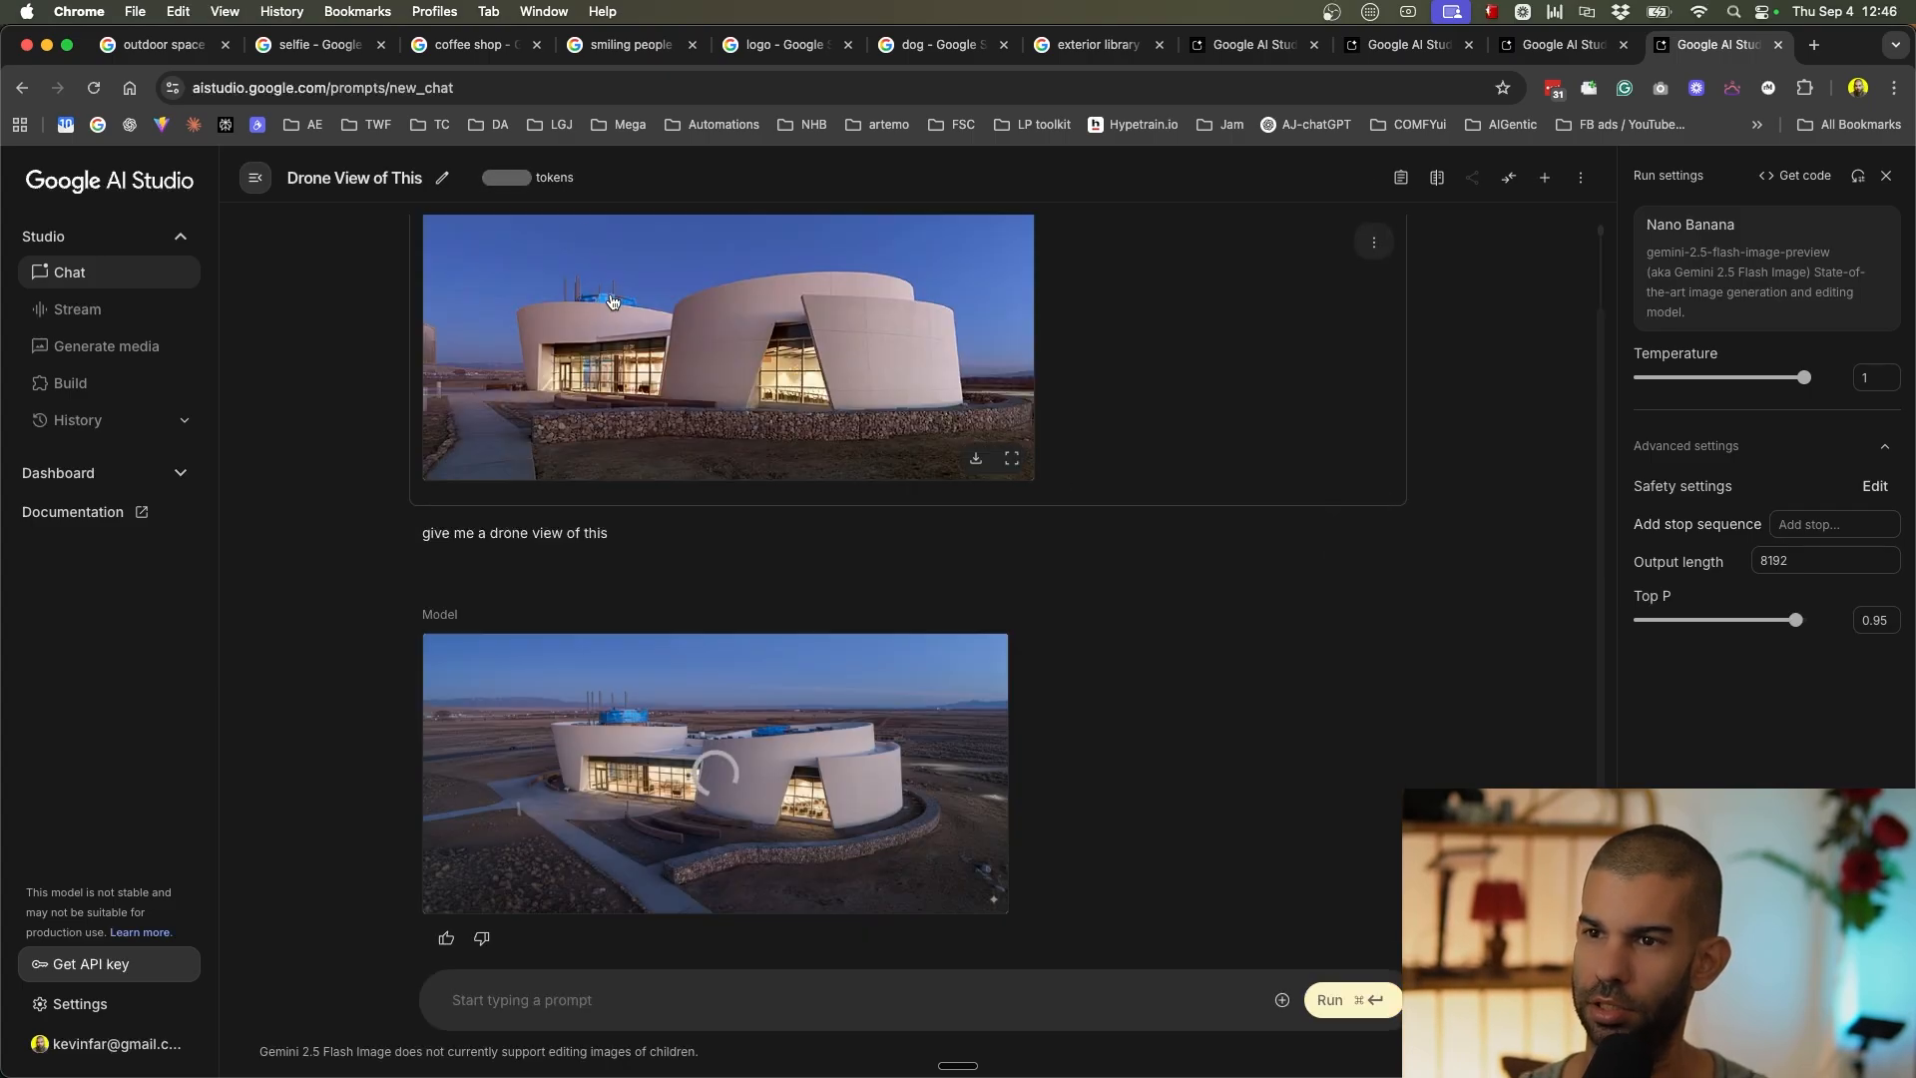
# Run the follow-up prompt "what if the drone is higher up in the sky" on the generated drone view.
pyautogui.scroll(5, 612, 302)
pyautogui.scroll(-5, 612, 302)
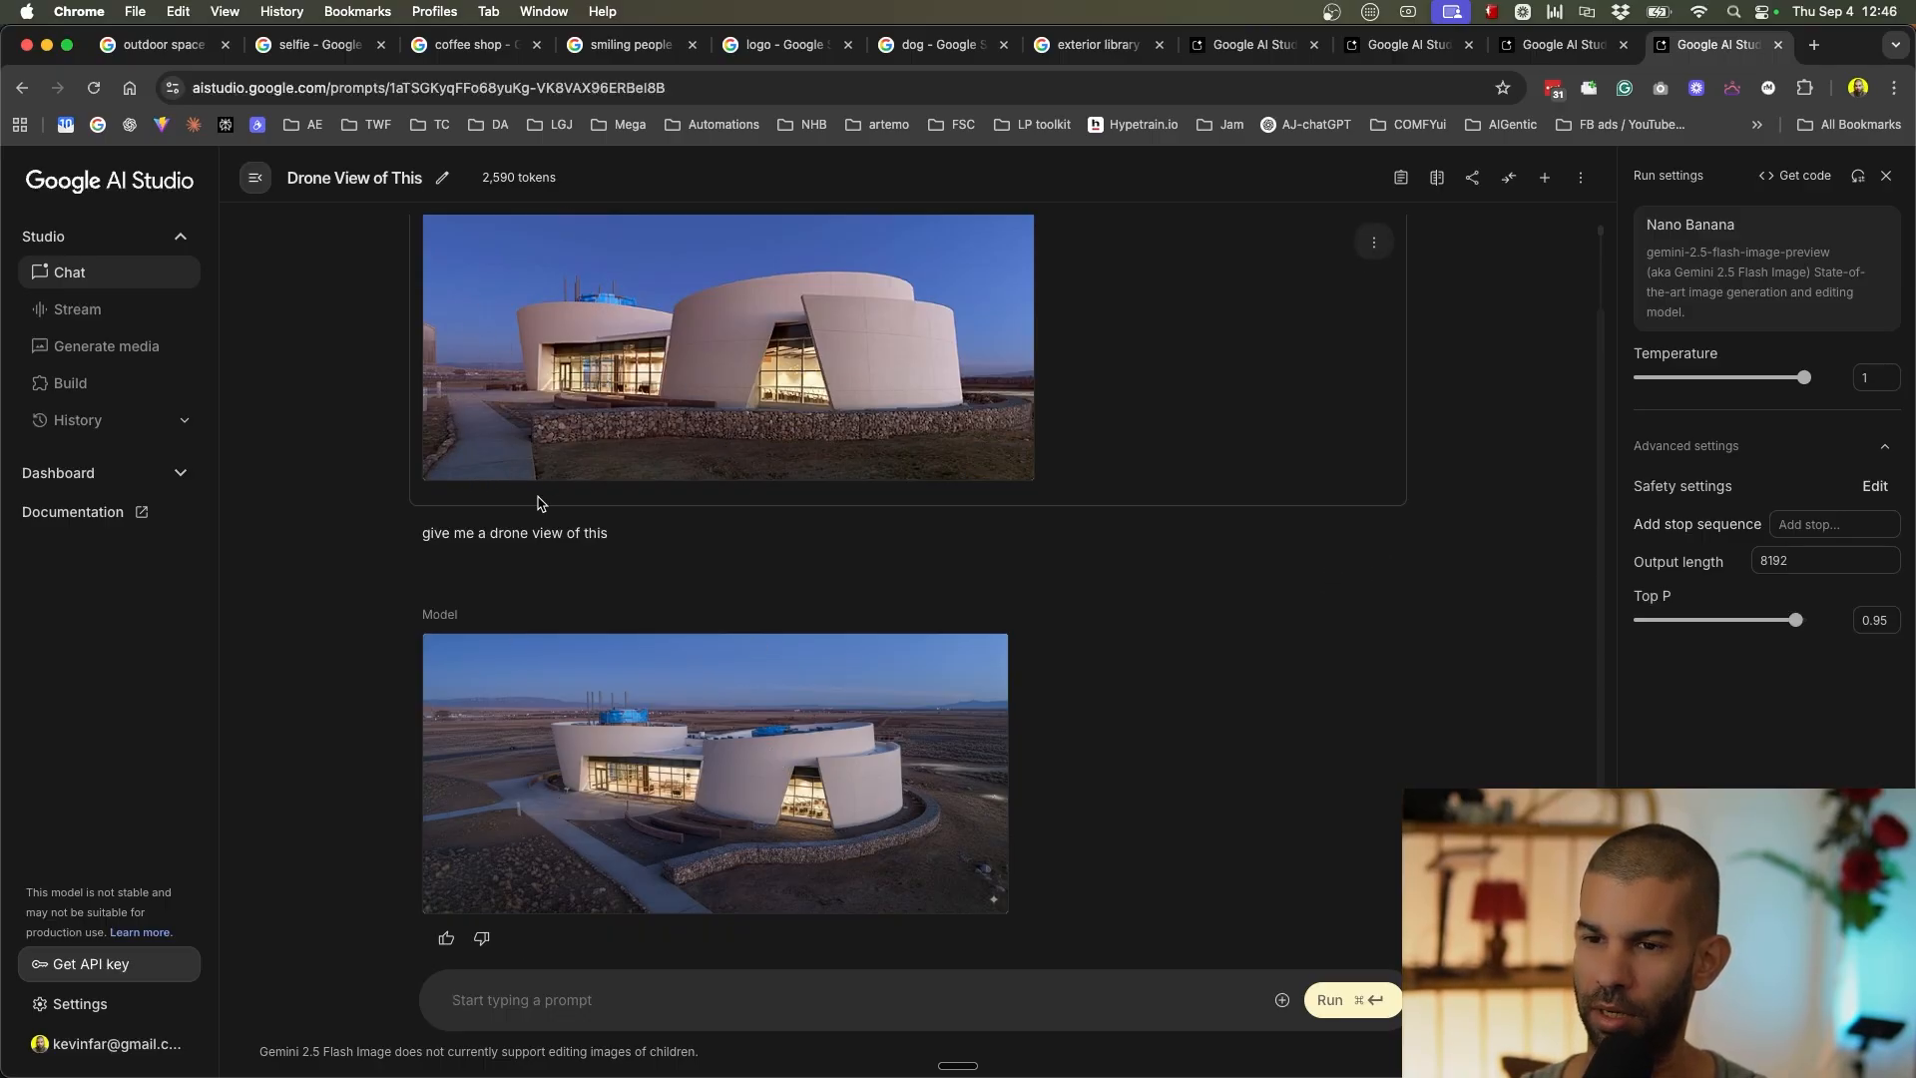
pyautogui.write('what if the drone is highe')
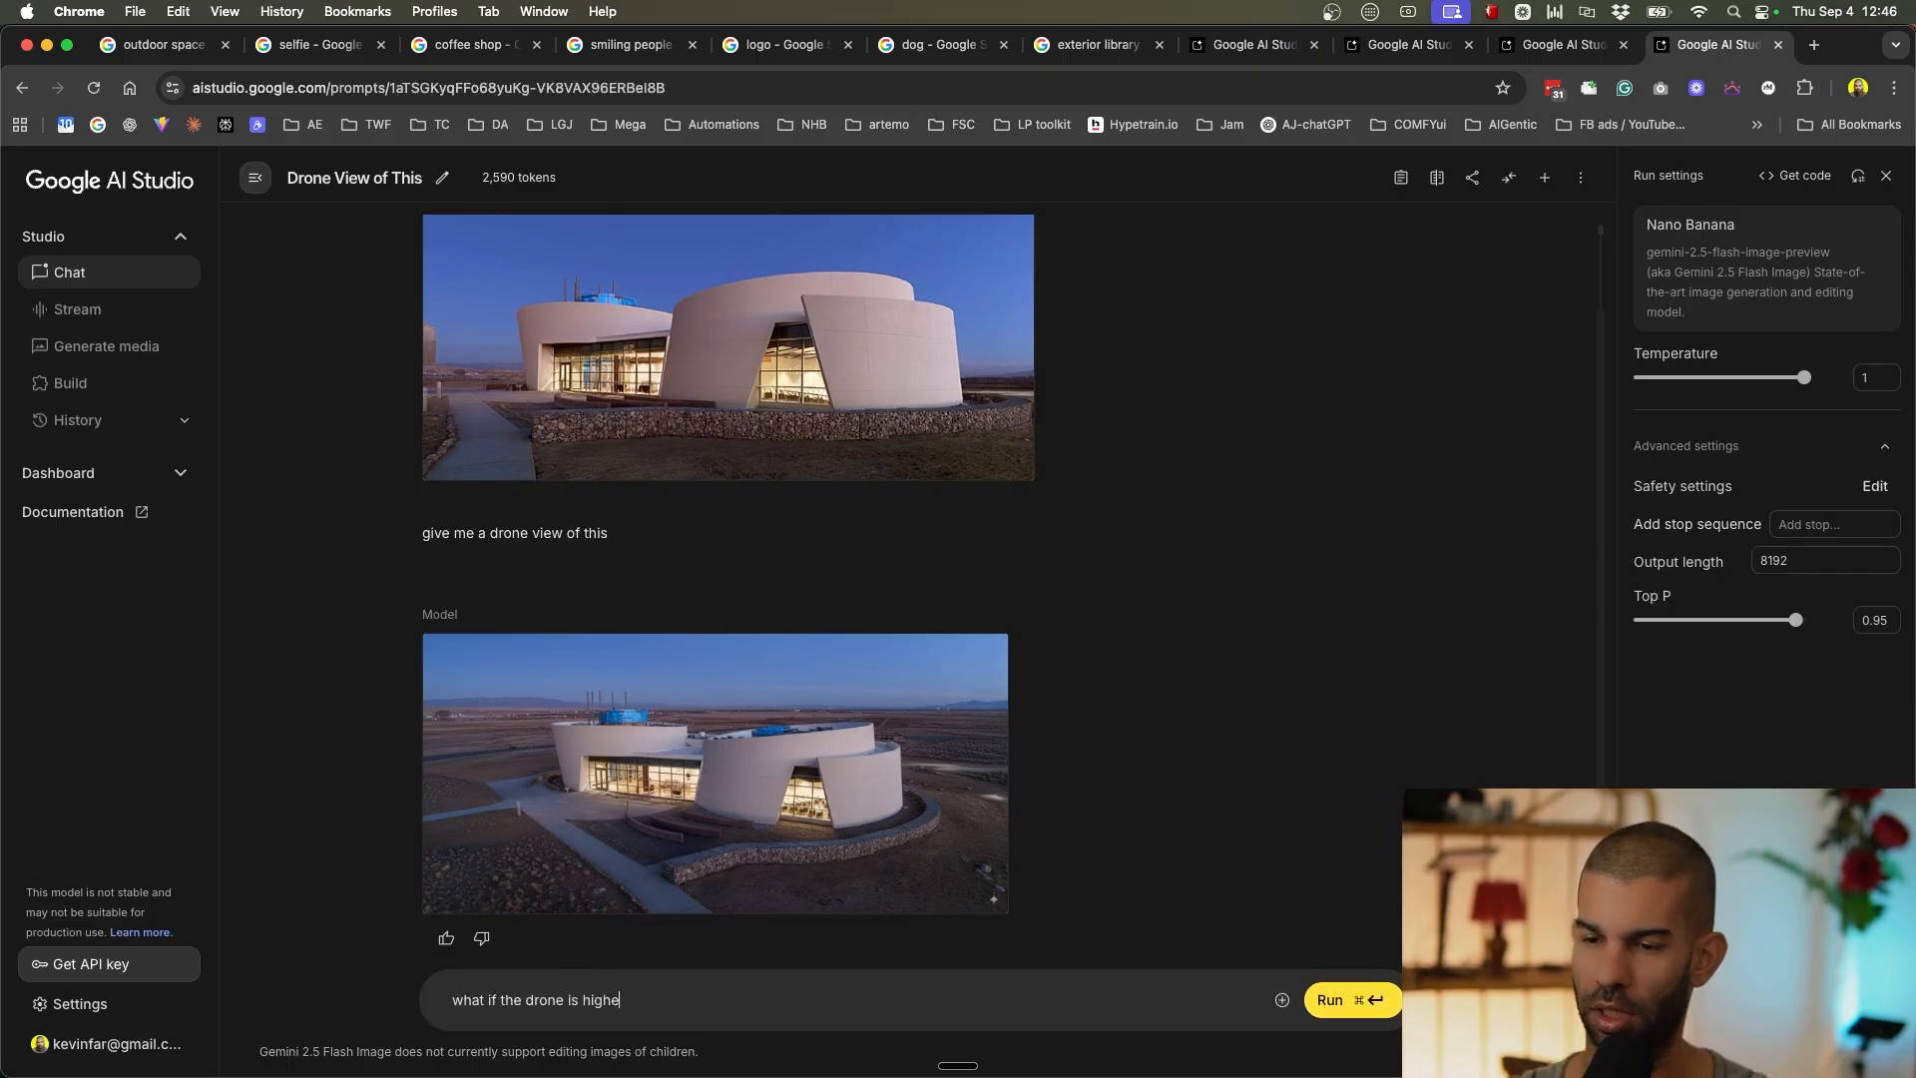
pyautogui.write('r up in the sky')
pyautogui.press('super+Return')
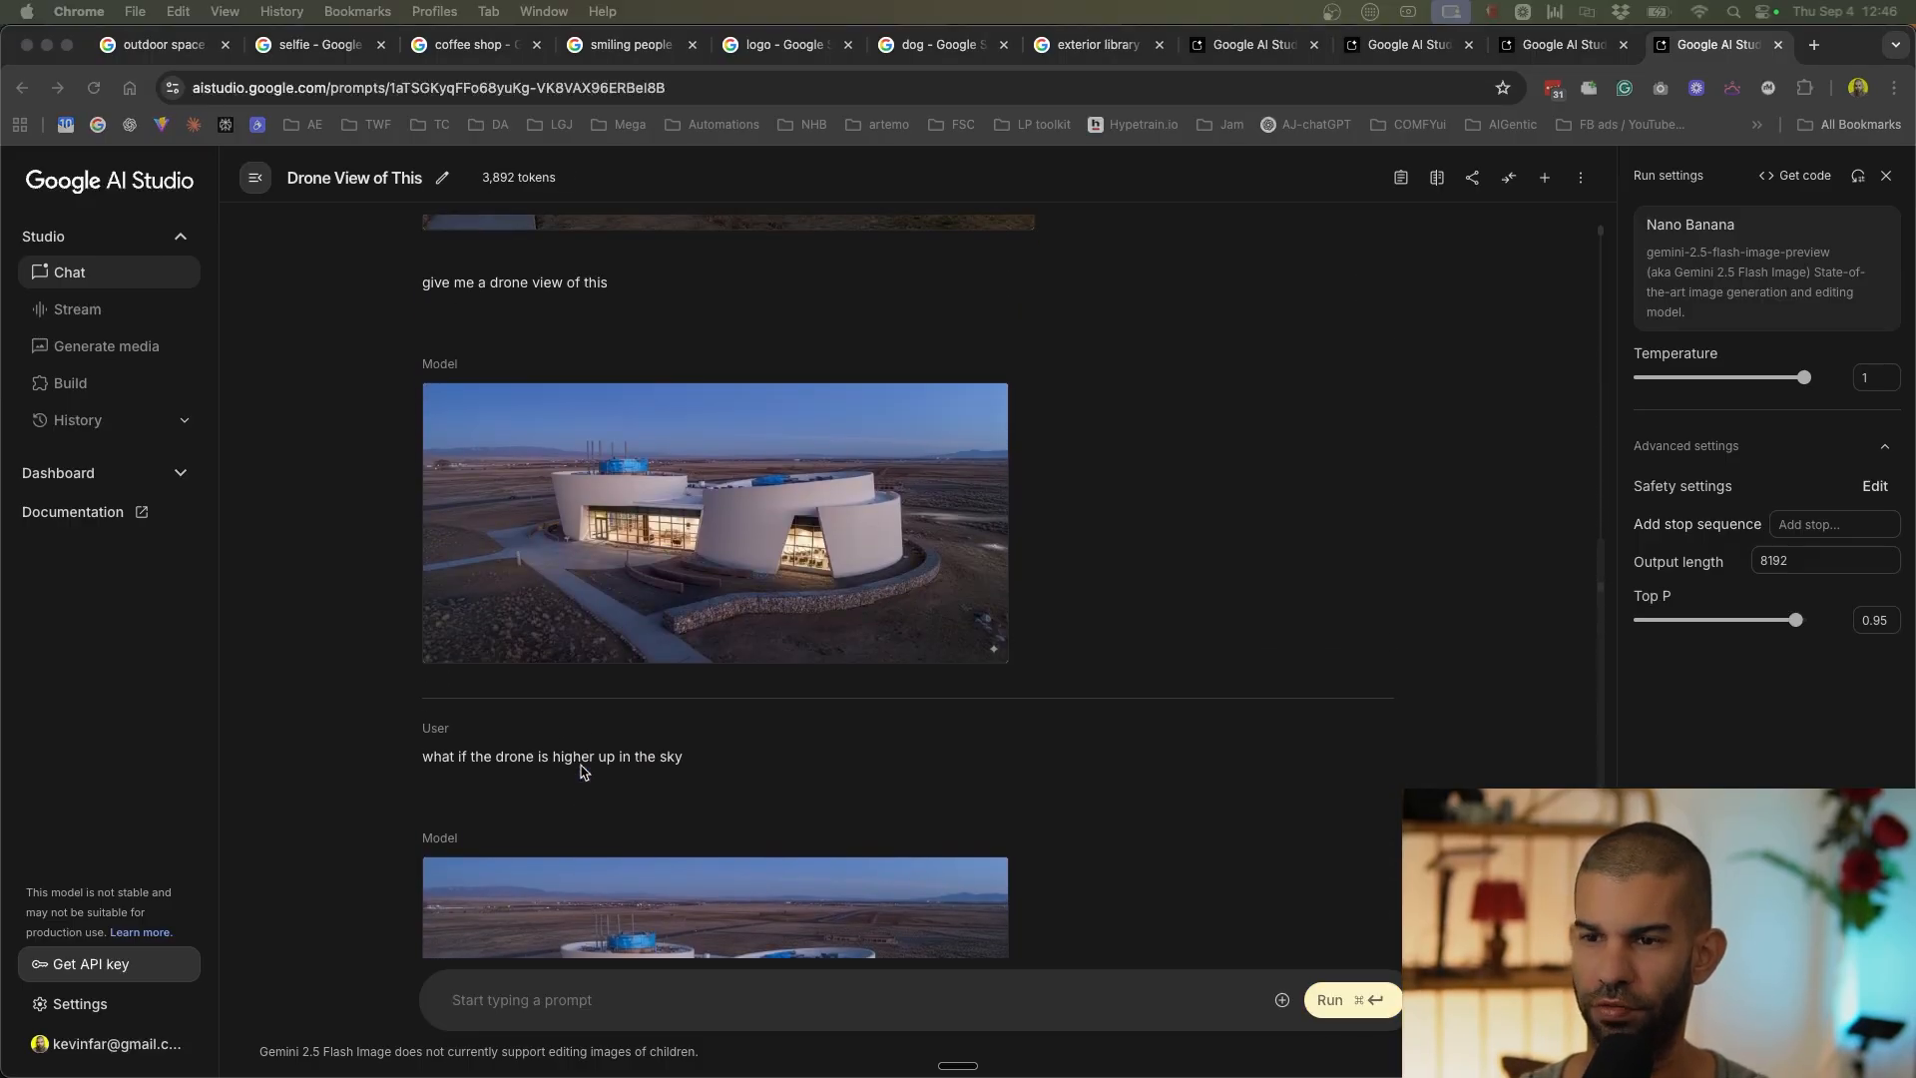
# Run the prompt "the drone is 2x higher than the previous image" in the same chat.
pyautogui.click(619, 1004)
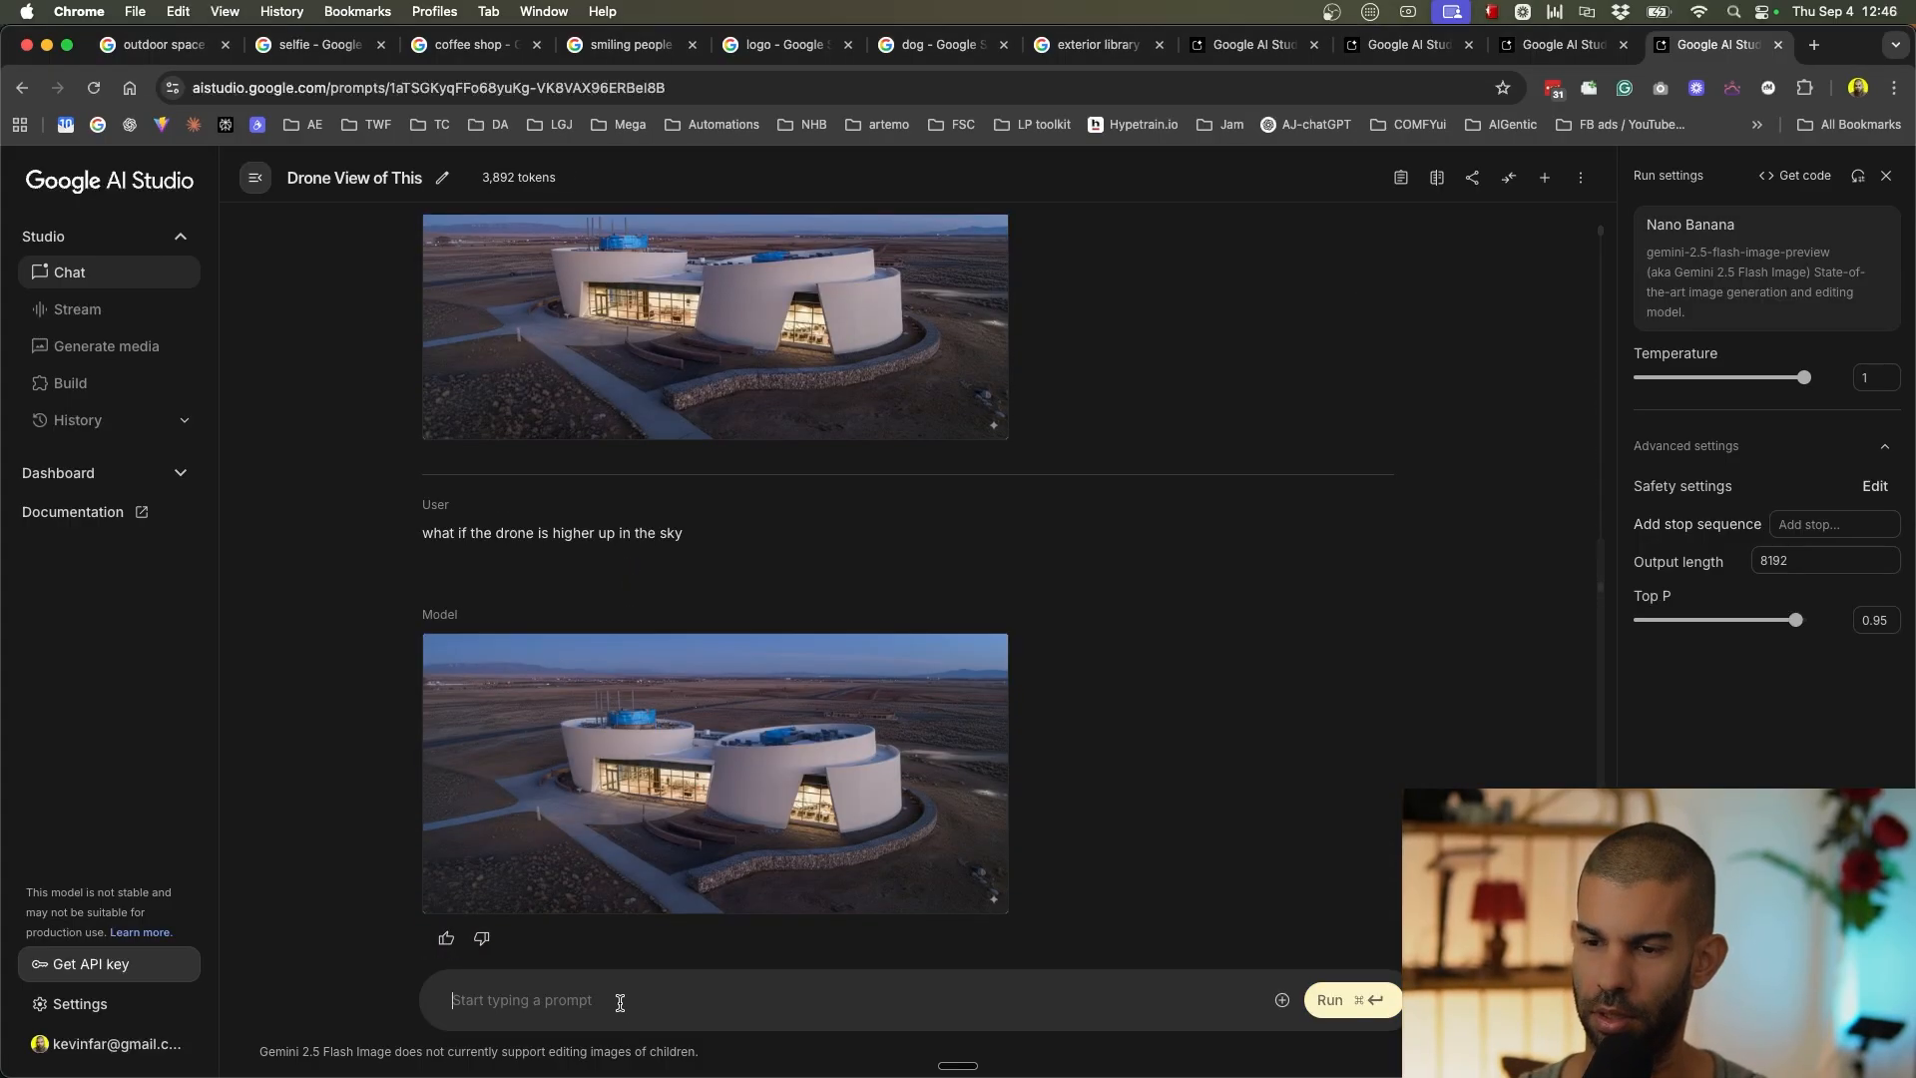
pyautogui.write('the drone is 2x')
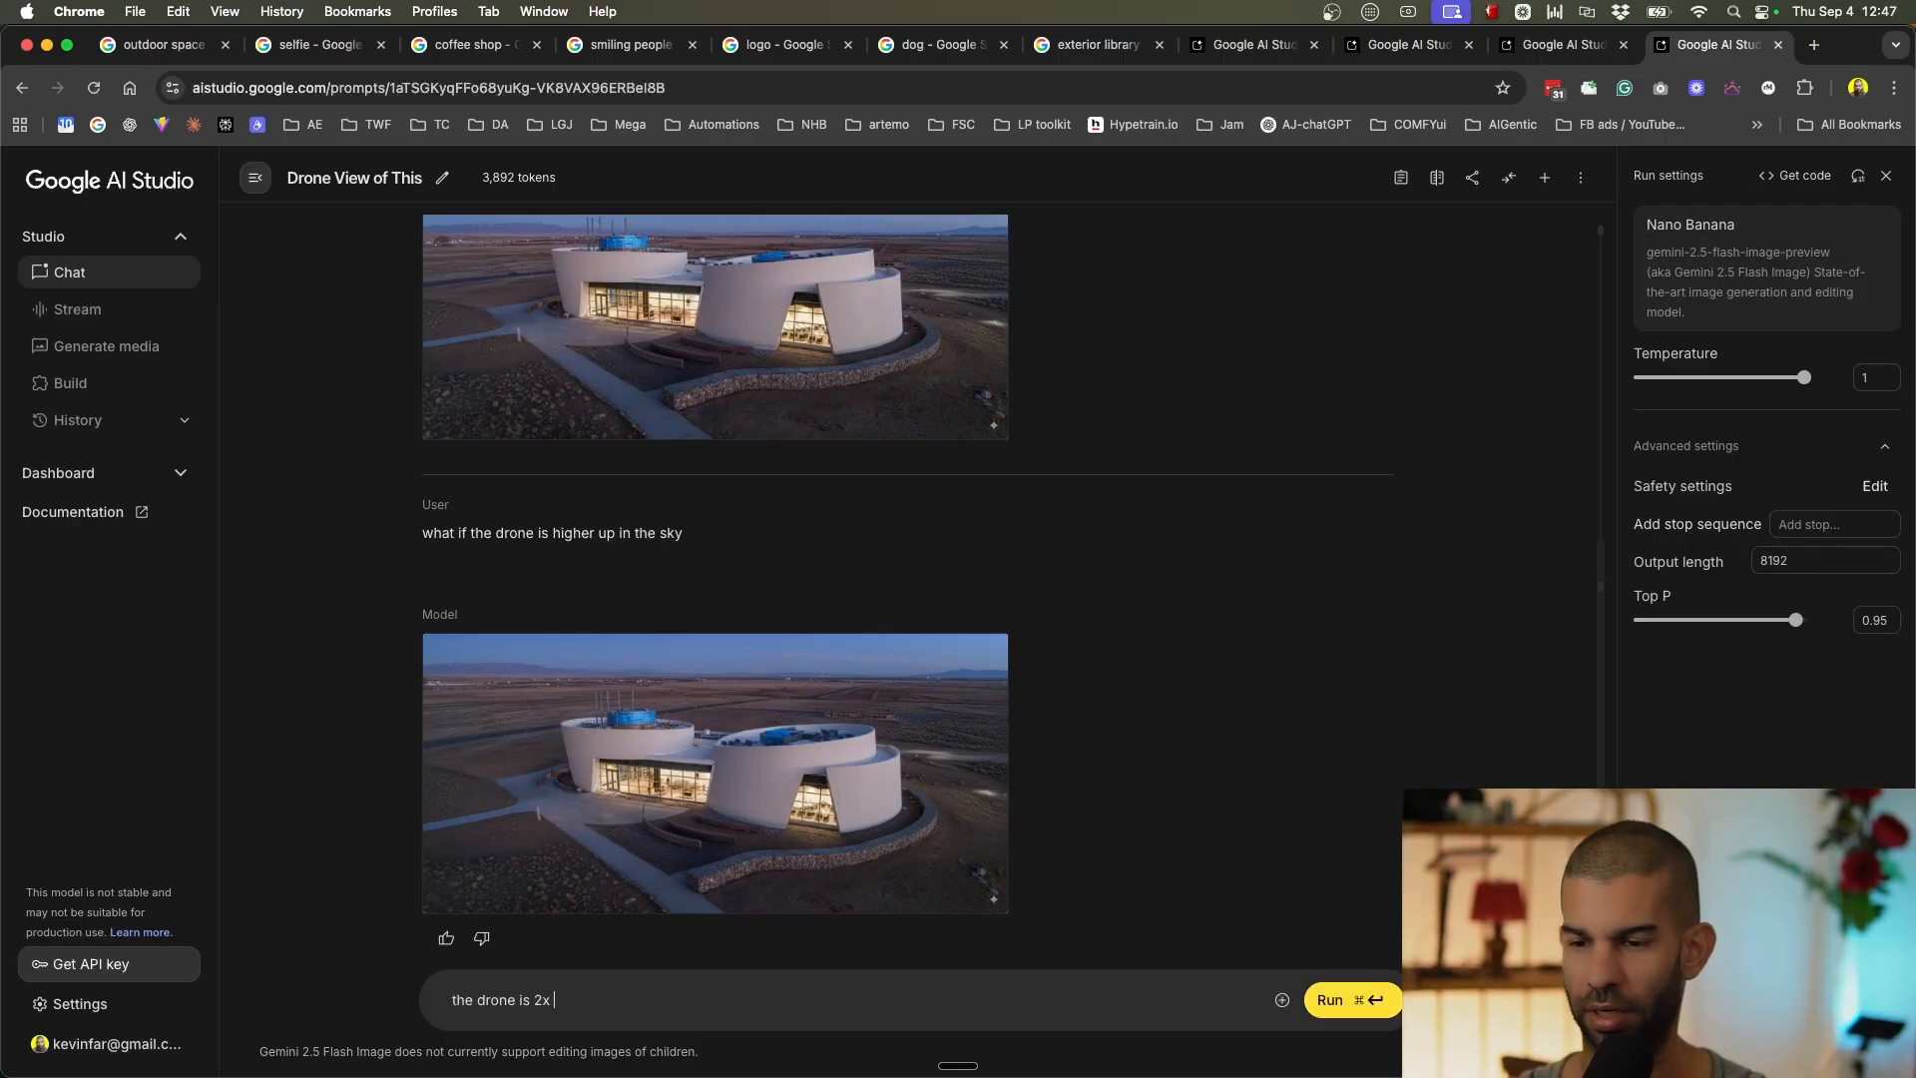
pyautogui.write(' higher than the previous ima')
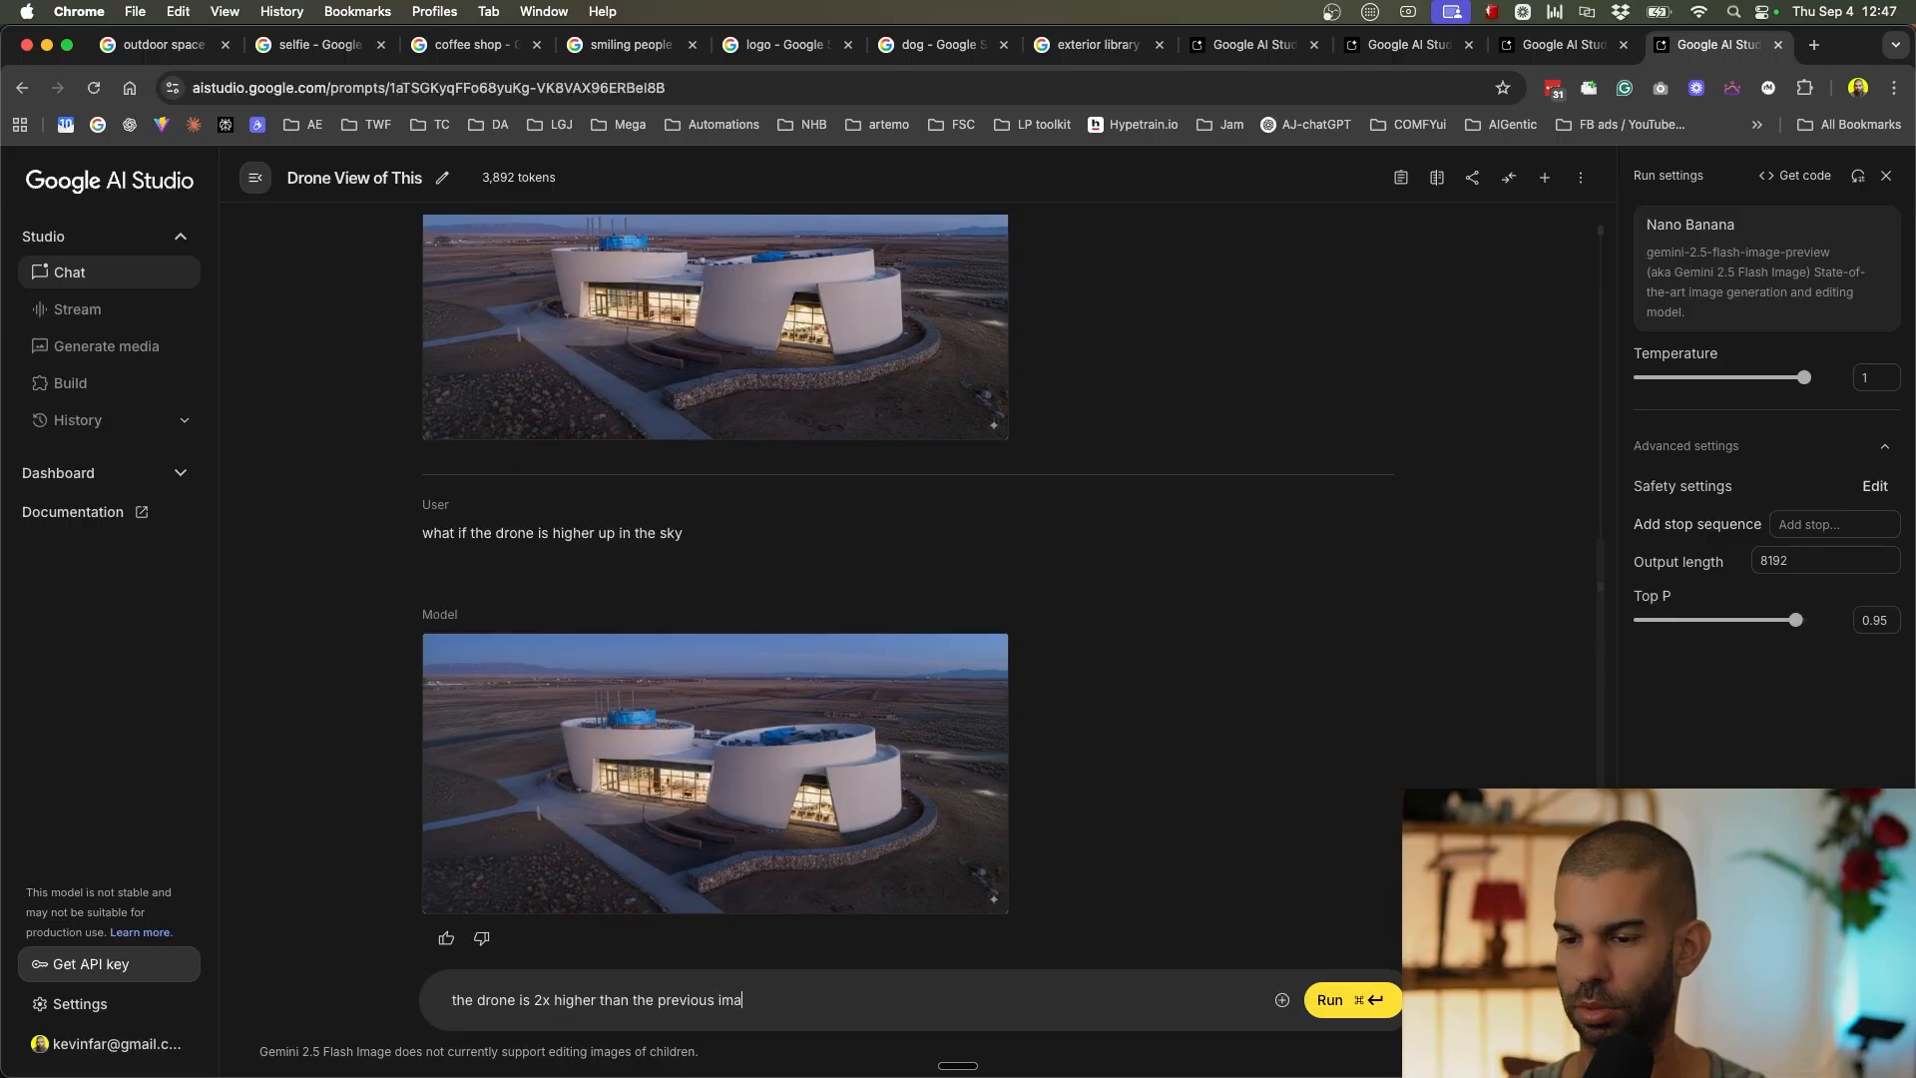
pyautogui.write('ge')
pyautogui.press('super+Return')
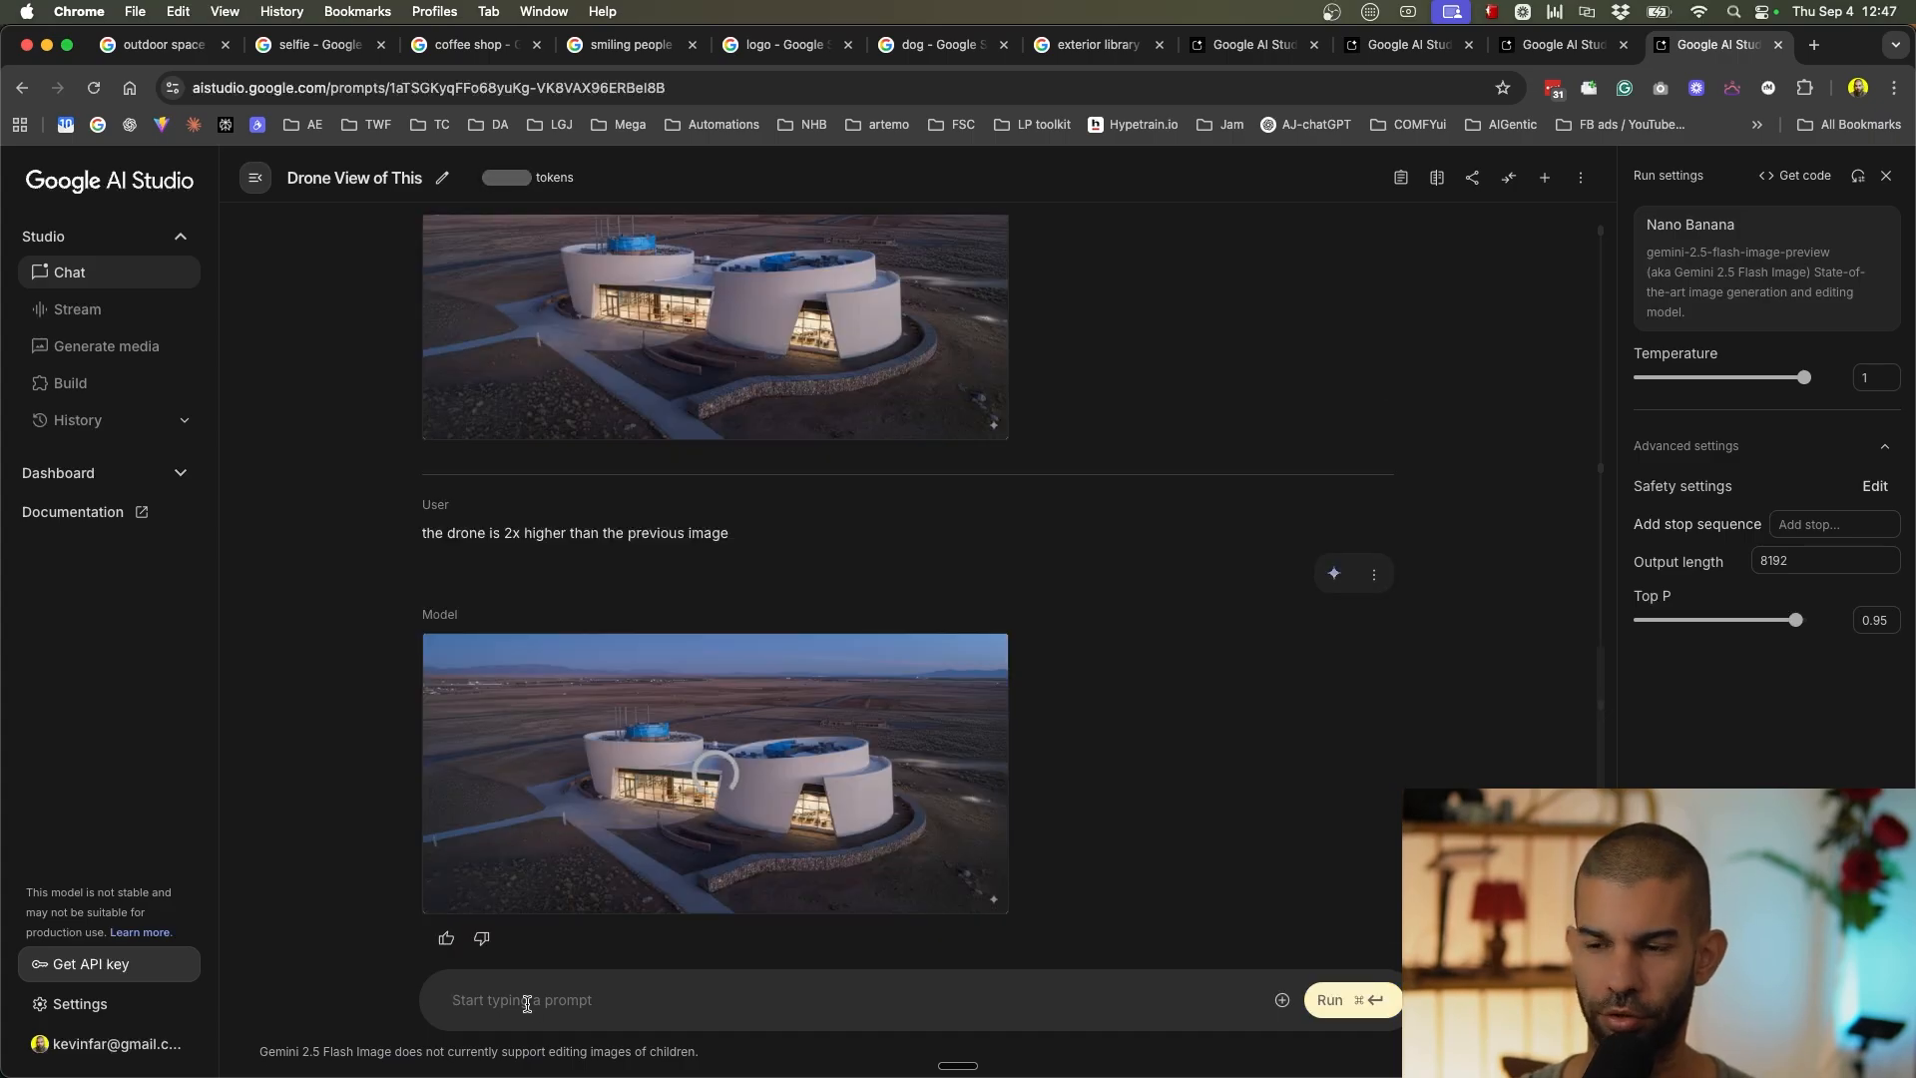
# Run the prompt "what if the view is from a plane?" in the library chat.
pyautogui.write('w')
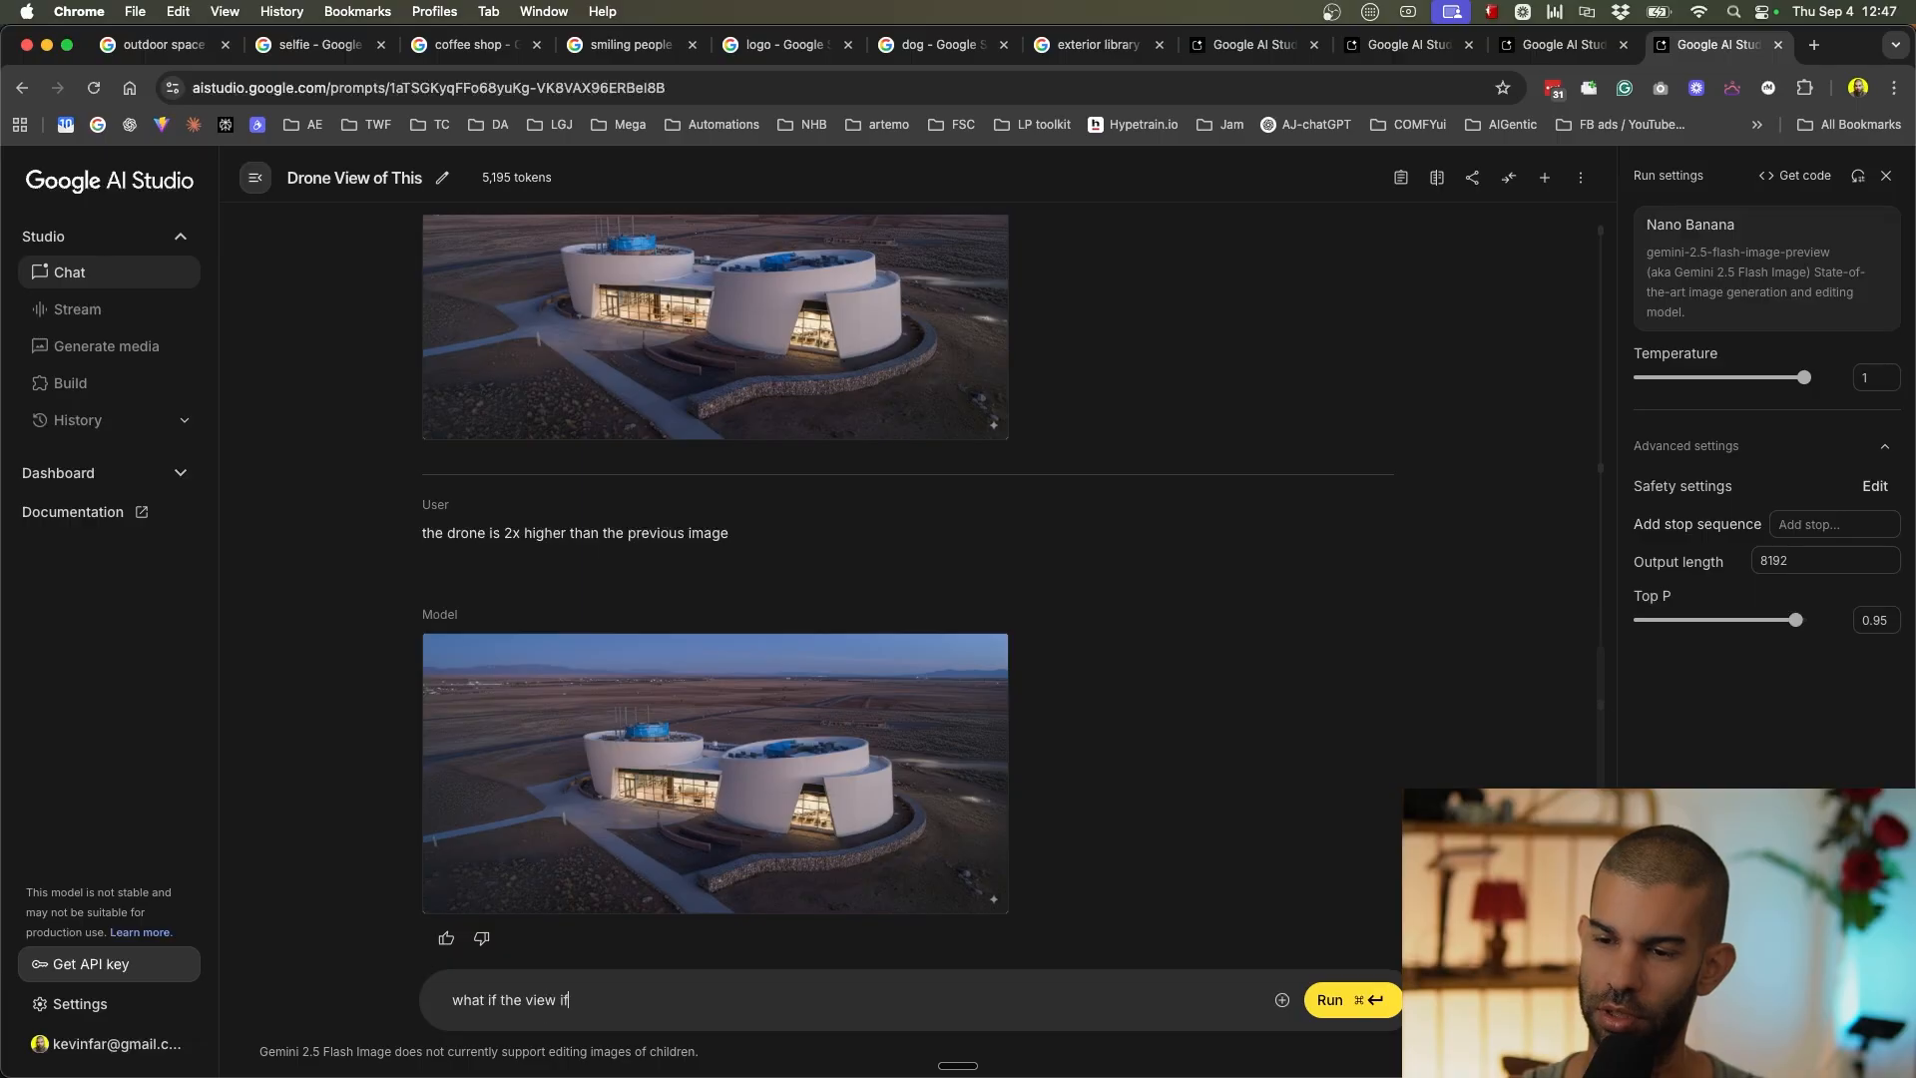
pyautogui.write('hat if the view is from a plane')
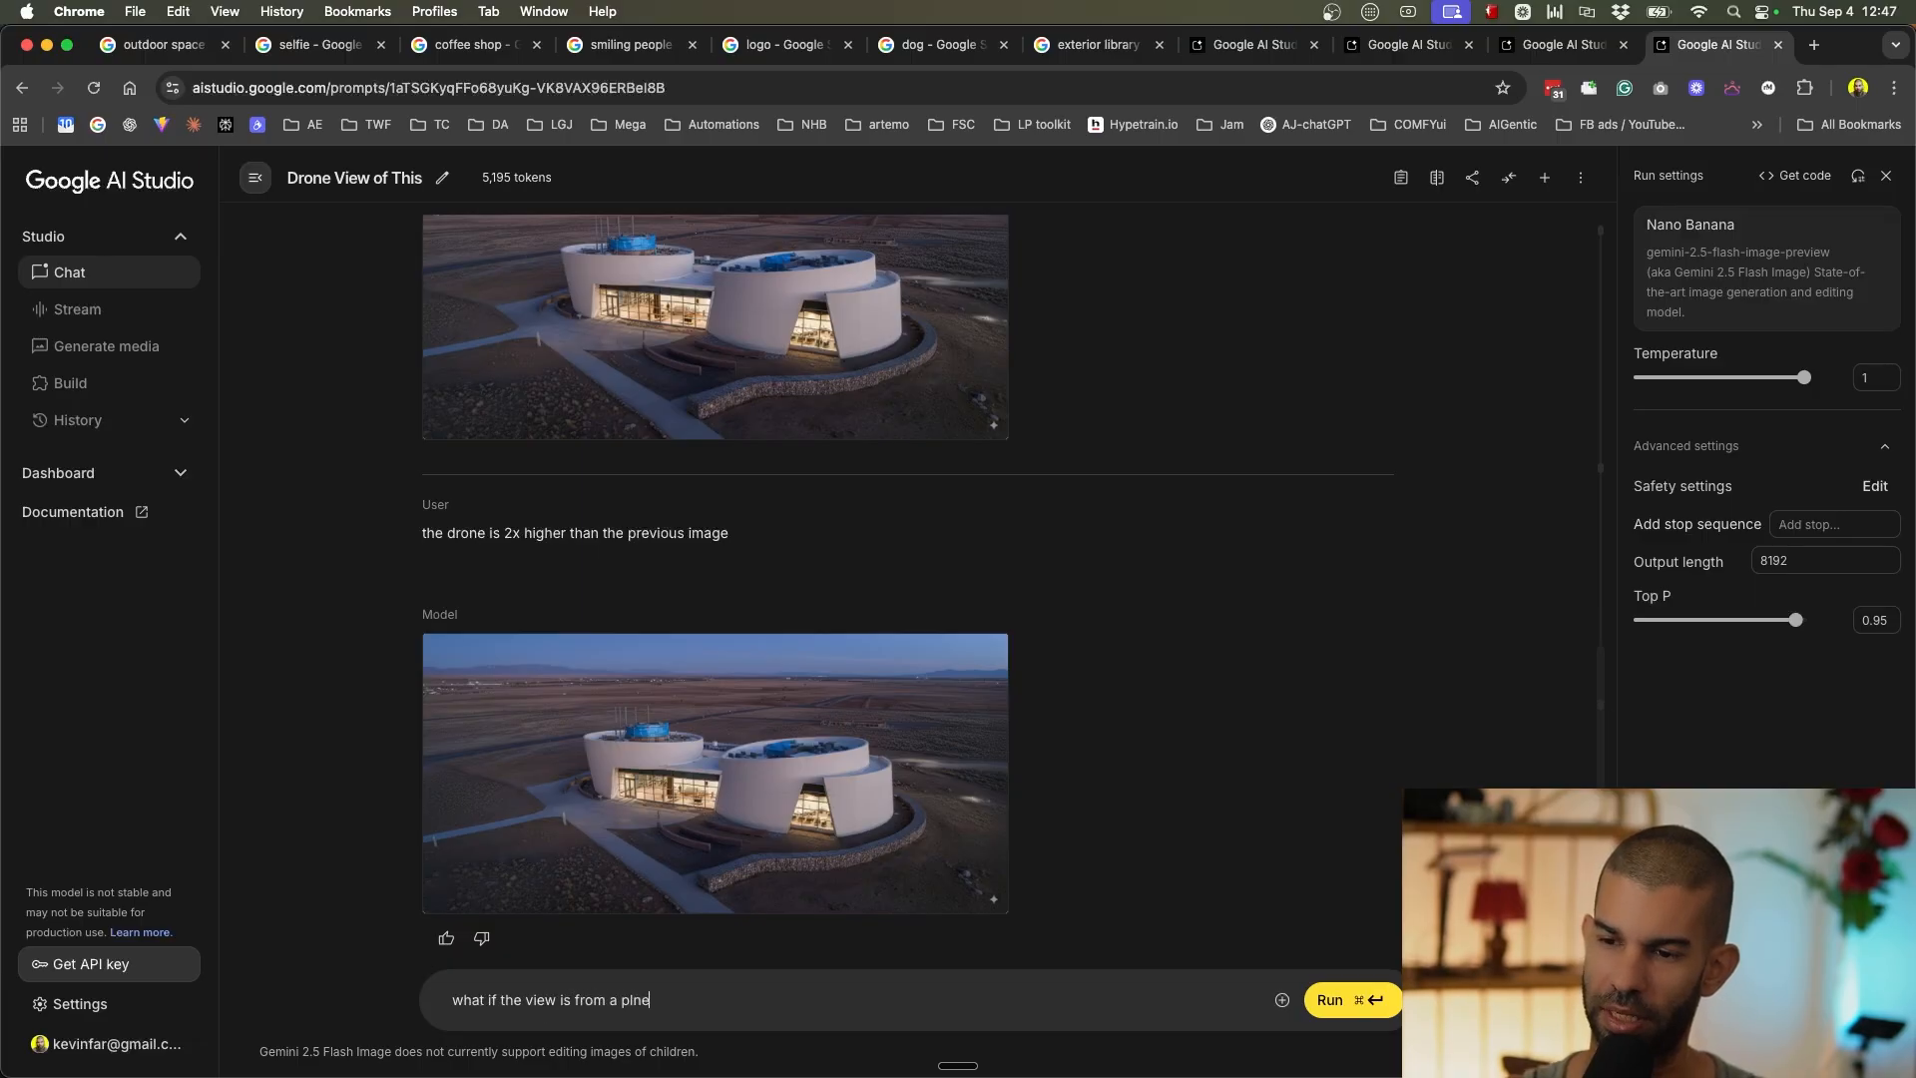
pyautogui.press('BackSpace')
pyautogui.press('BackSpace')
pyautogui.write('ane?')
pyautogui.press('super+Return')
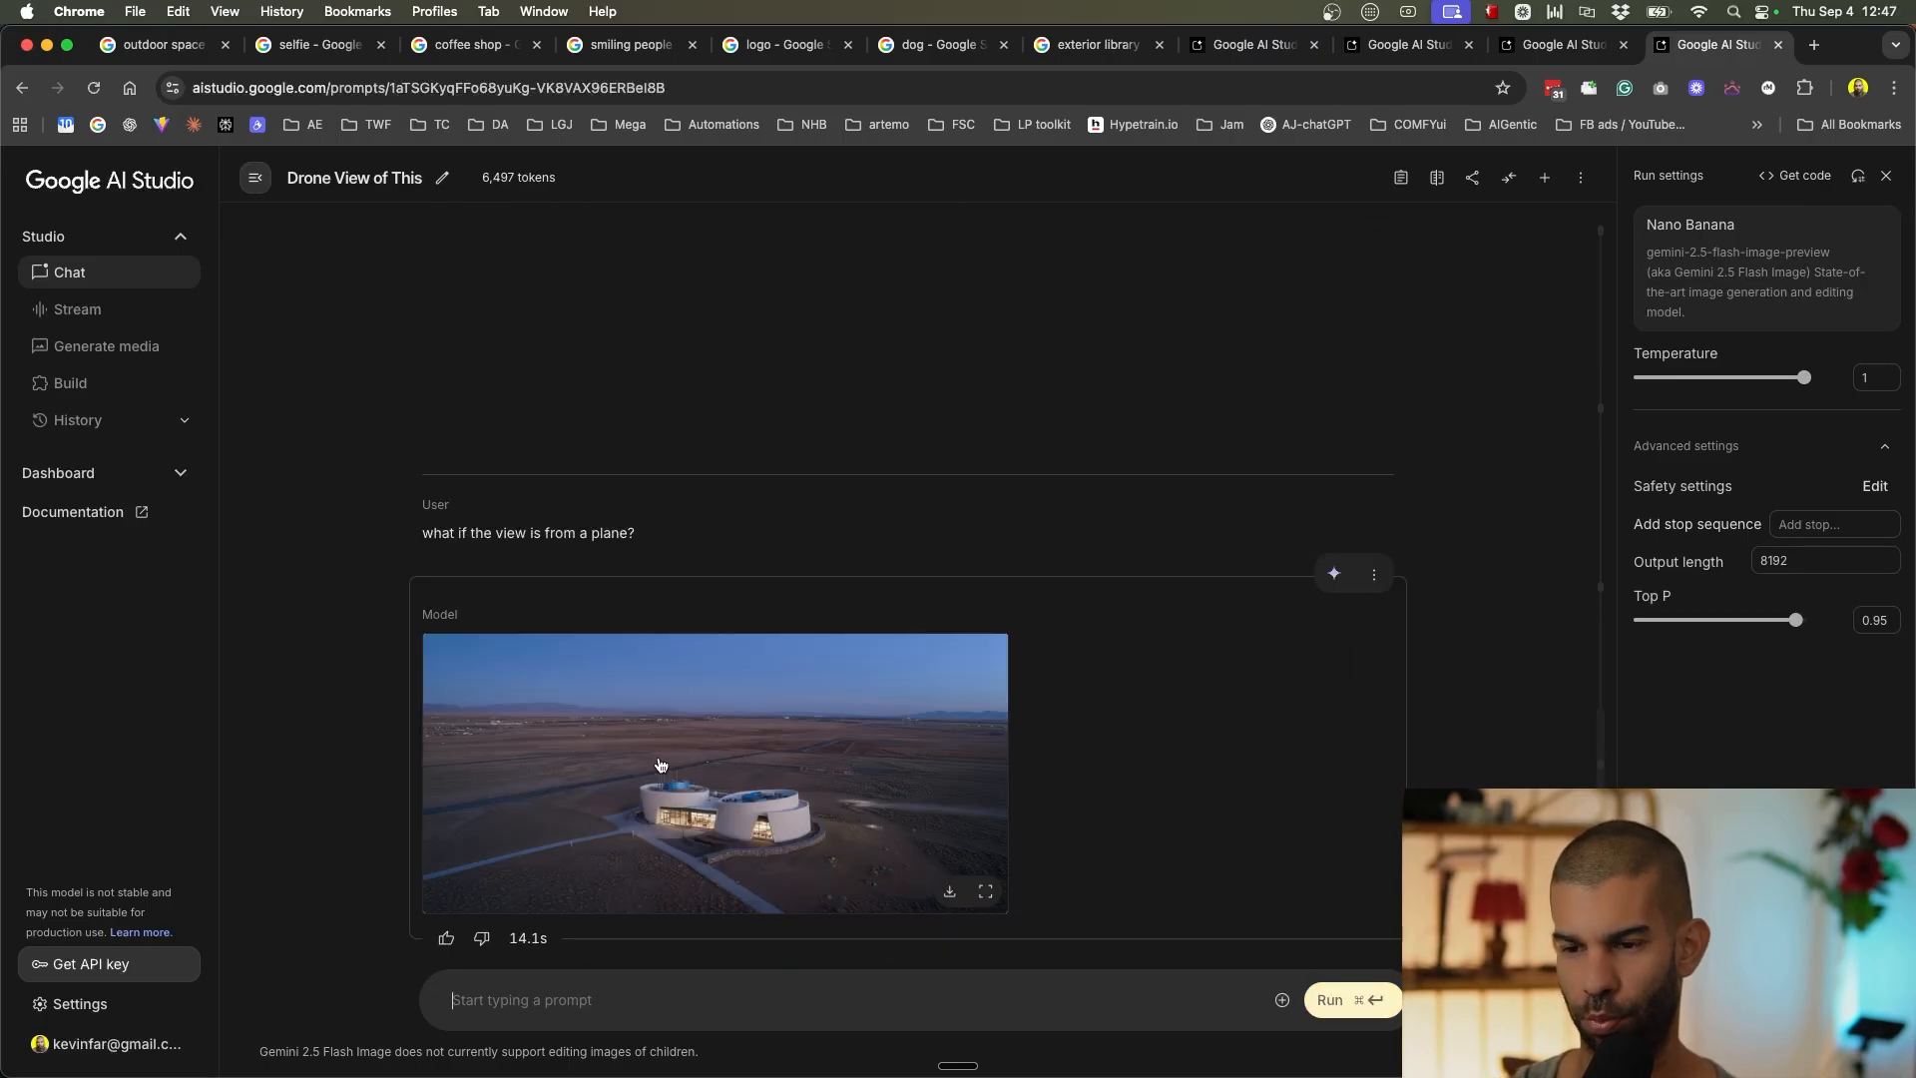
# Compare the original library photo with the successive drone views and the plane view in the chat.
pyautogui.scroll(10, 619, 729)
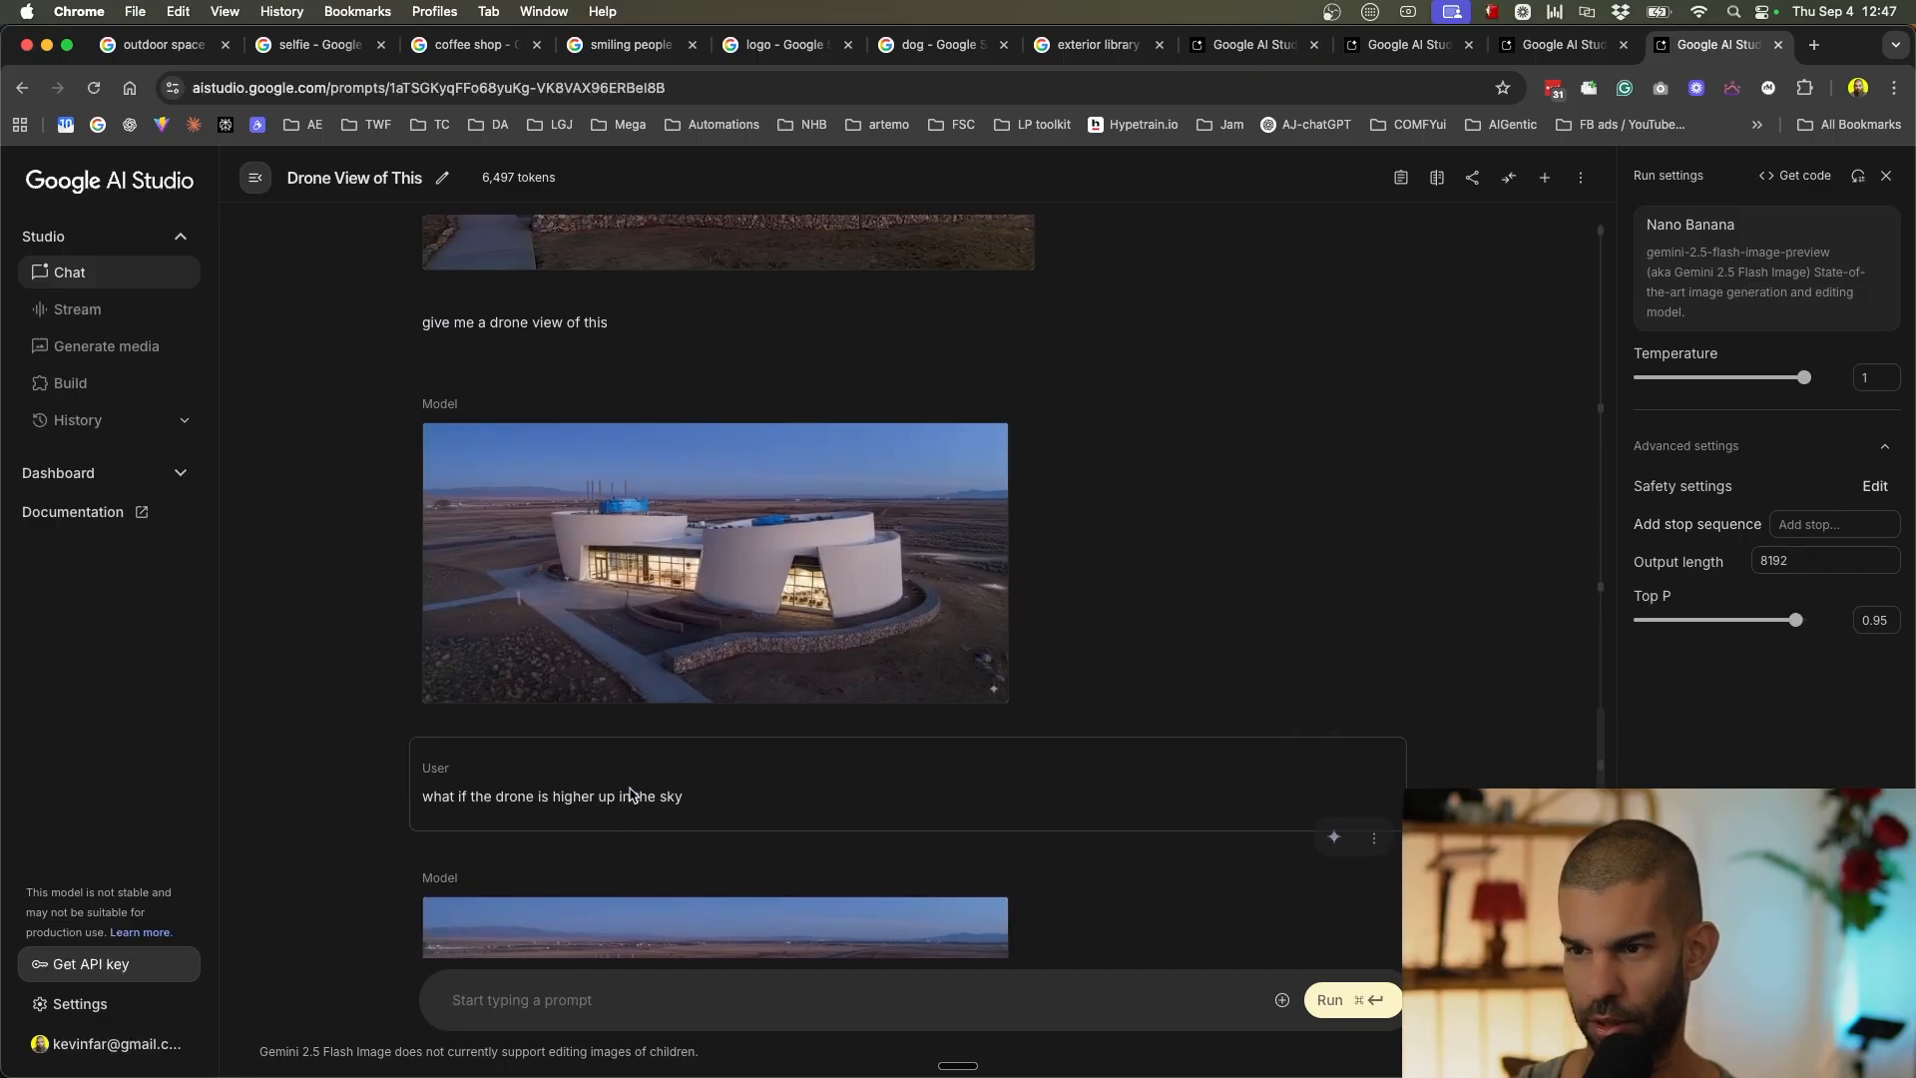
pyautogui.scroll(3, 644, 724)
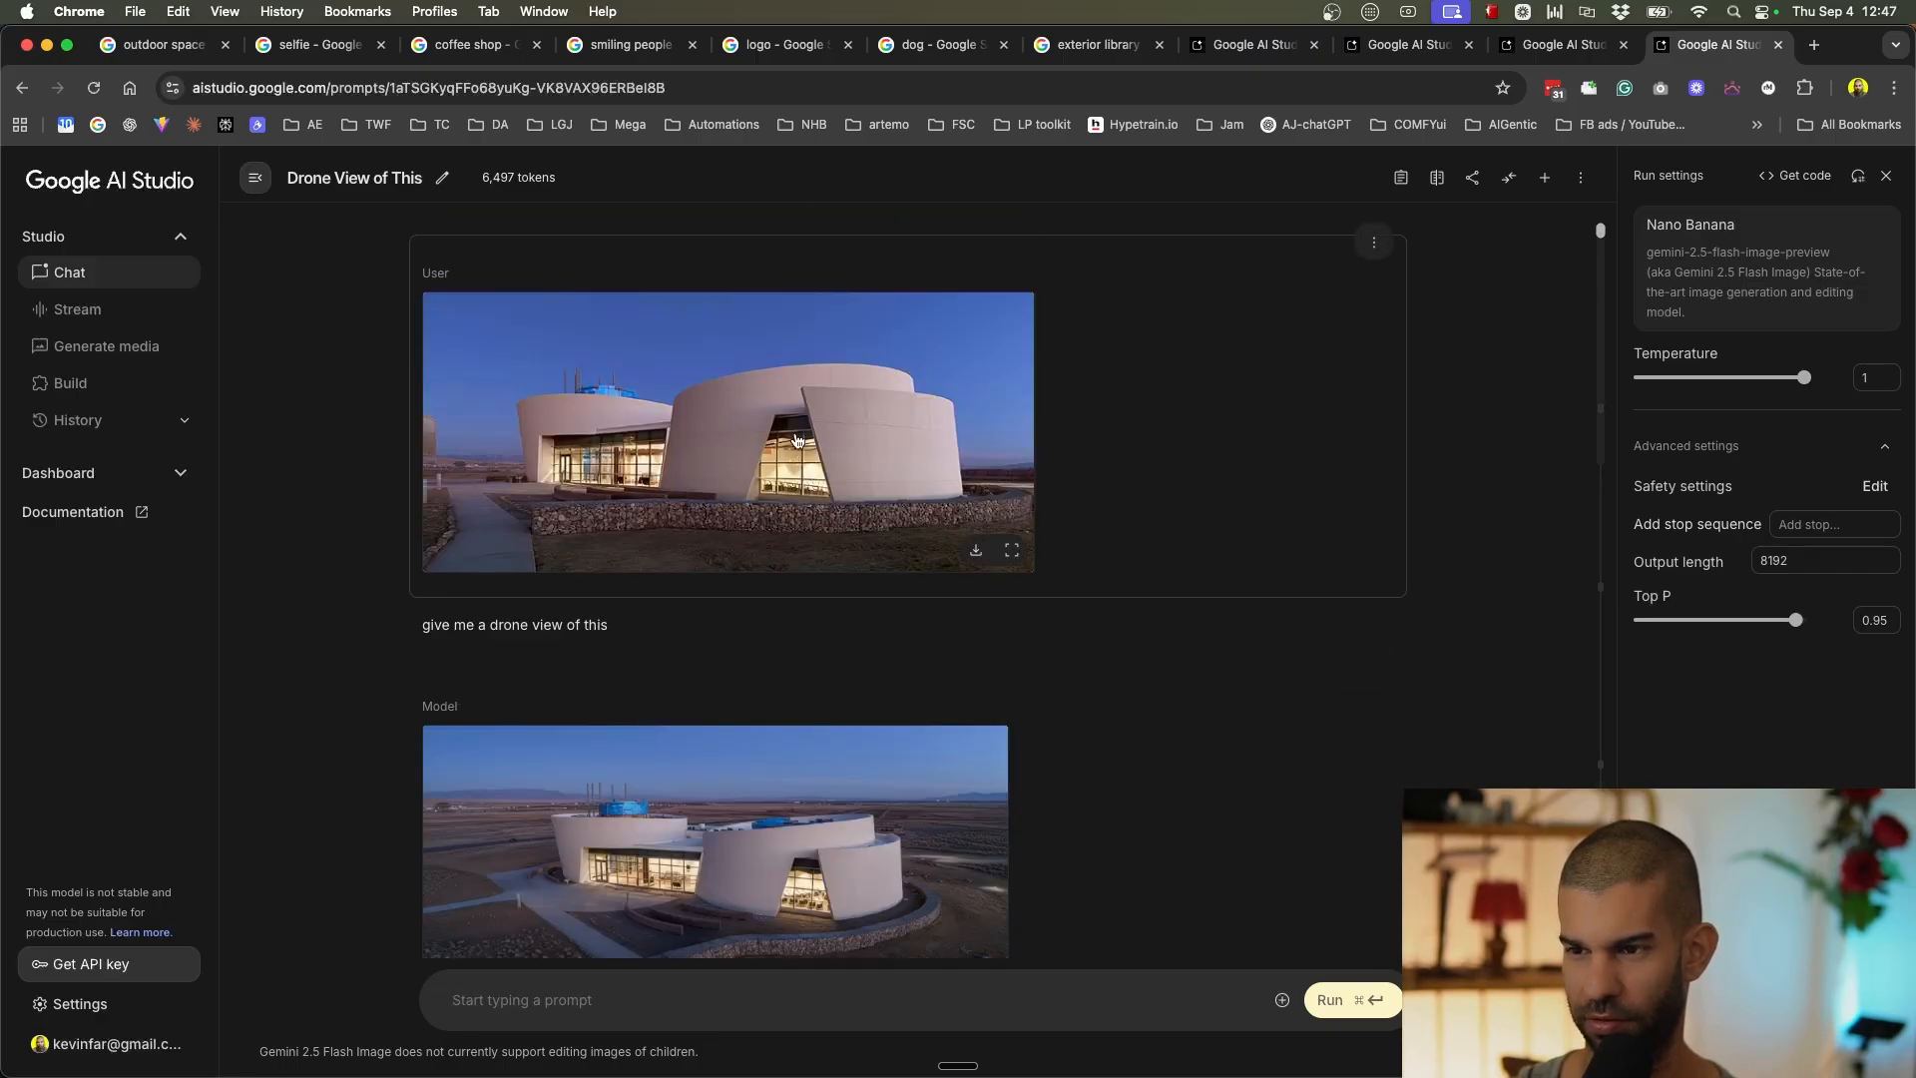
pyautogui.scroll(-6, 794, 437)
pyautogui.scroll(-8, 796, 439)
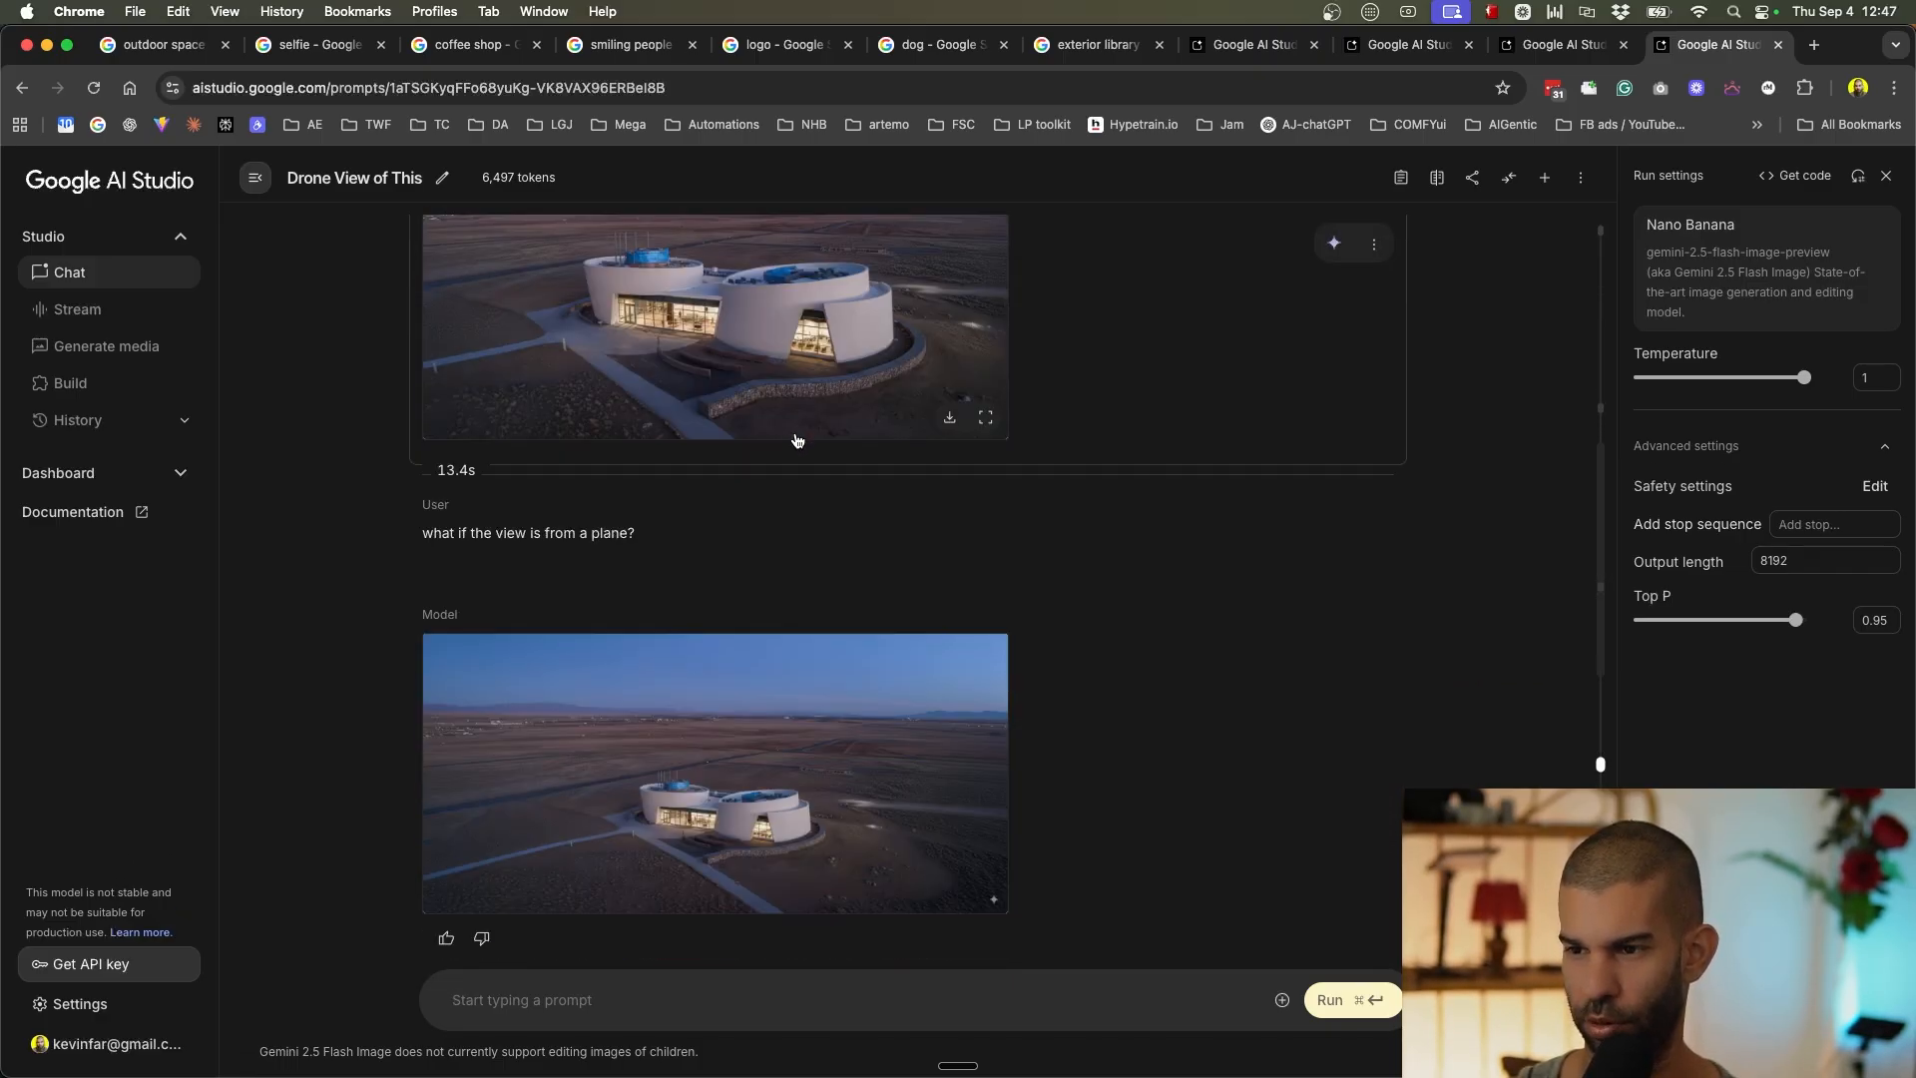